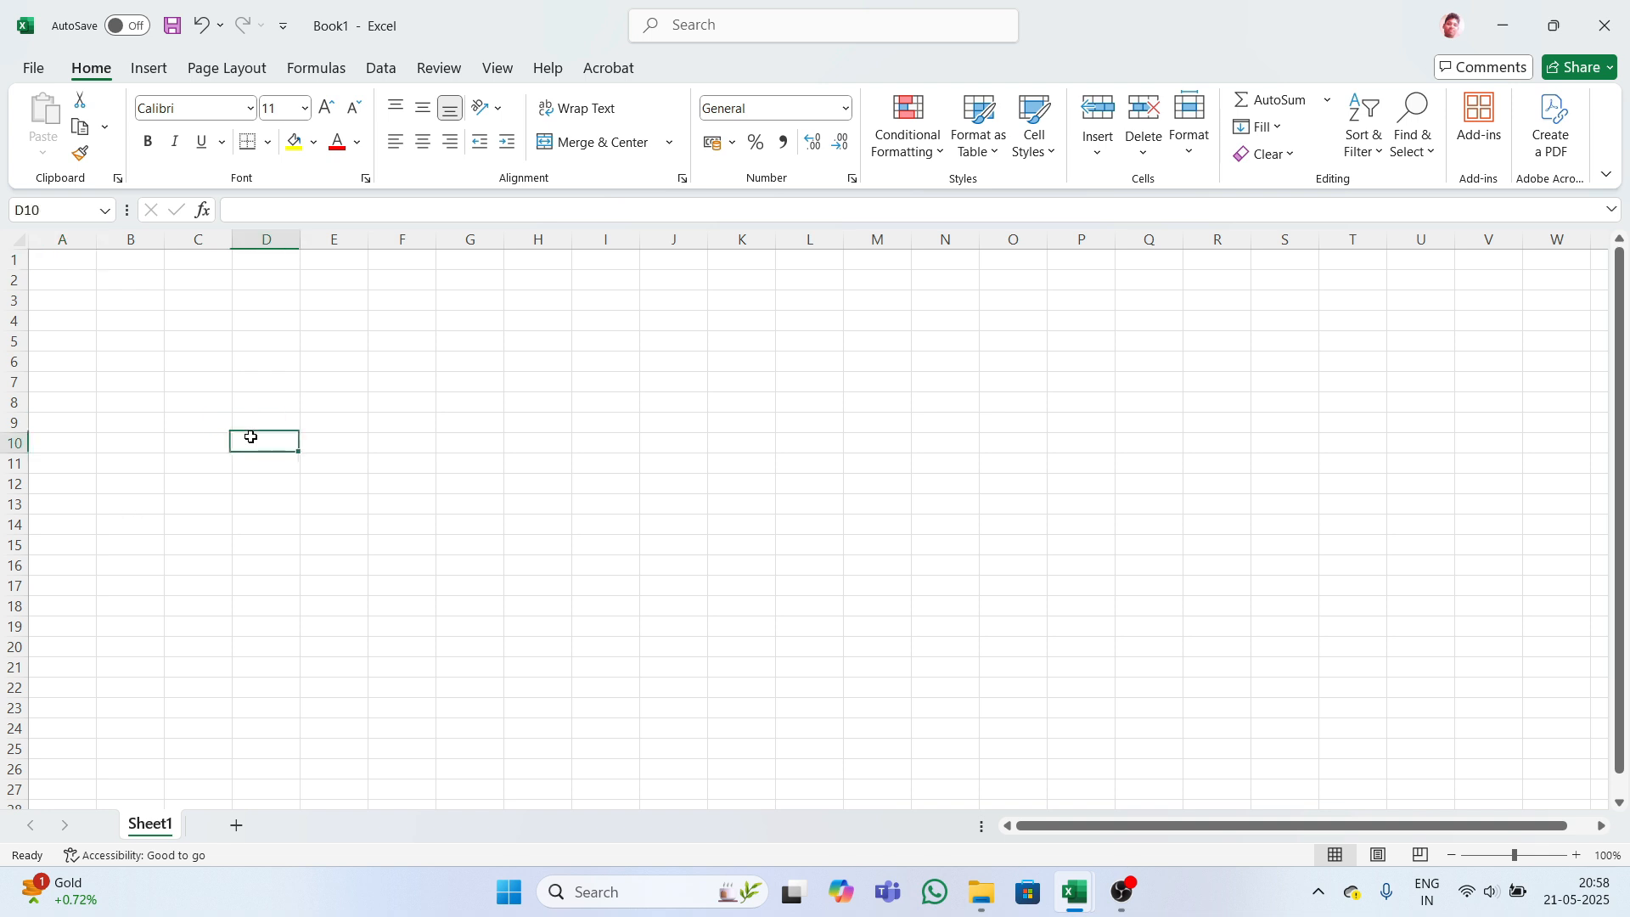
# - Enter the header 'StudentsName' in cell A1
pyautogui.click(63, 259)
pyautogui.moveTo(63, 258); pyautogui.dragTo(290, 260)
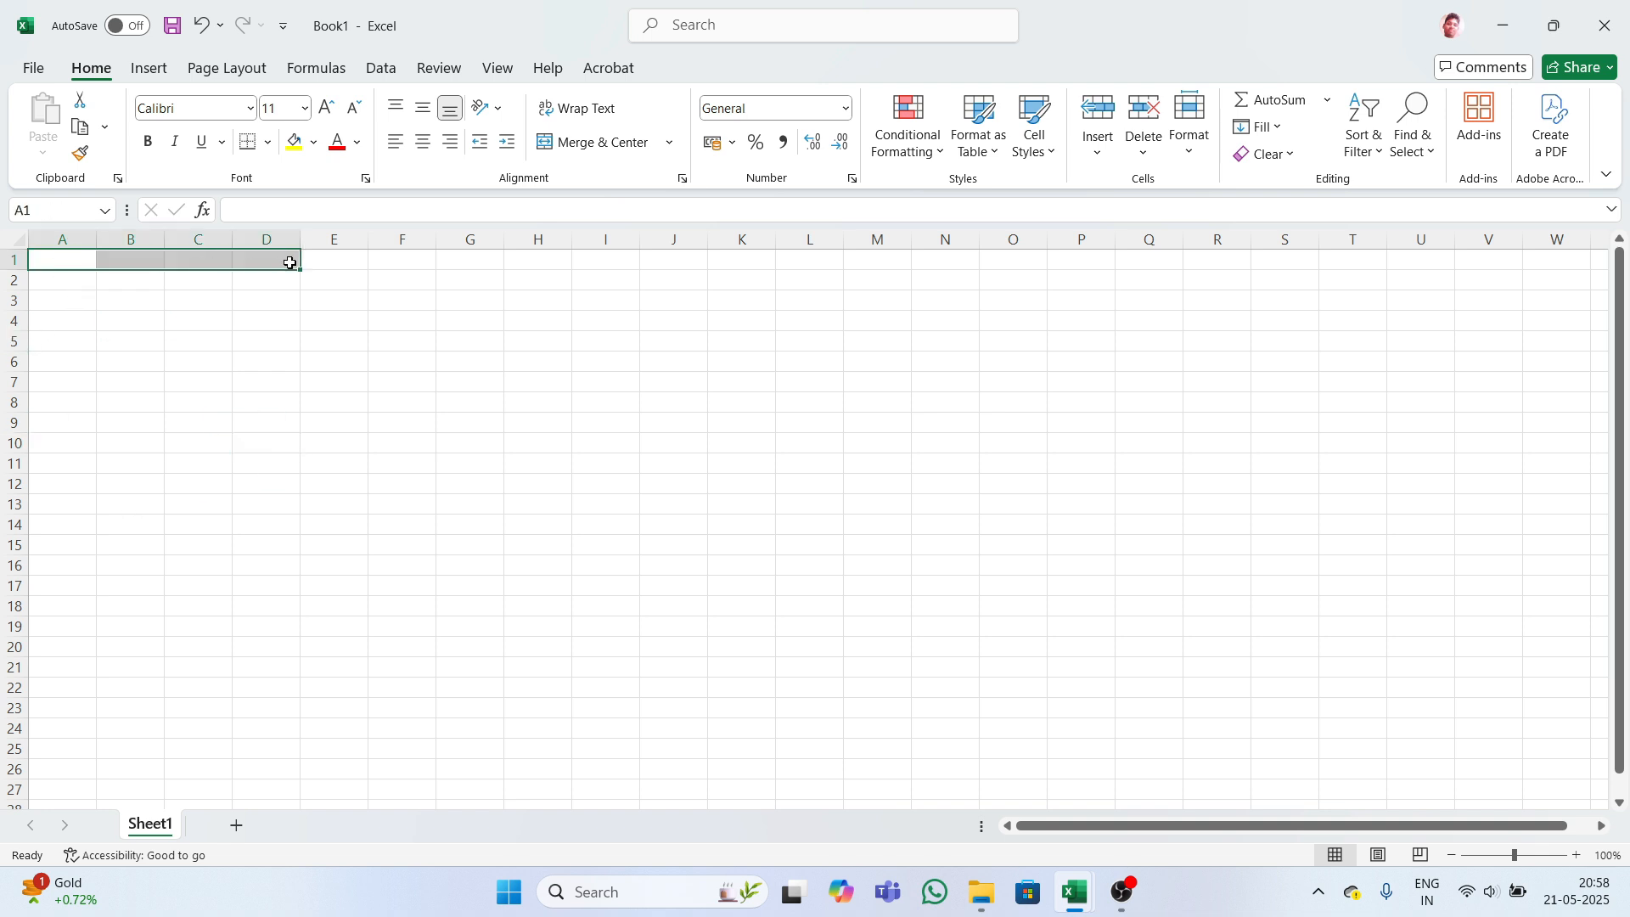
pyautogui.click(287, 307)
pyautogui.click(78, 264)
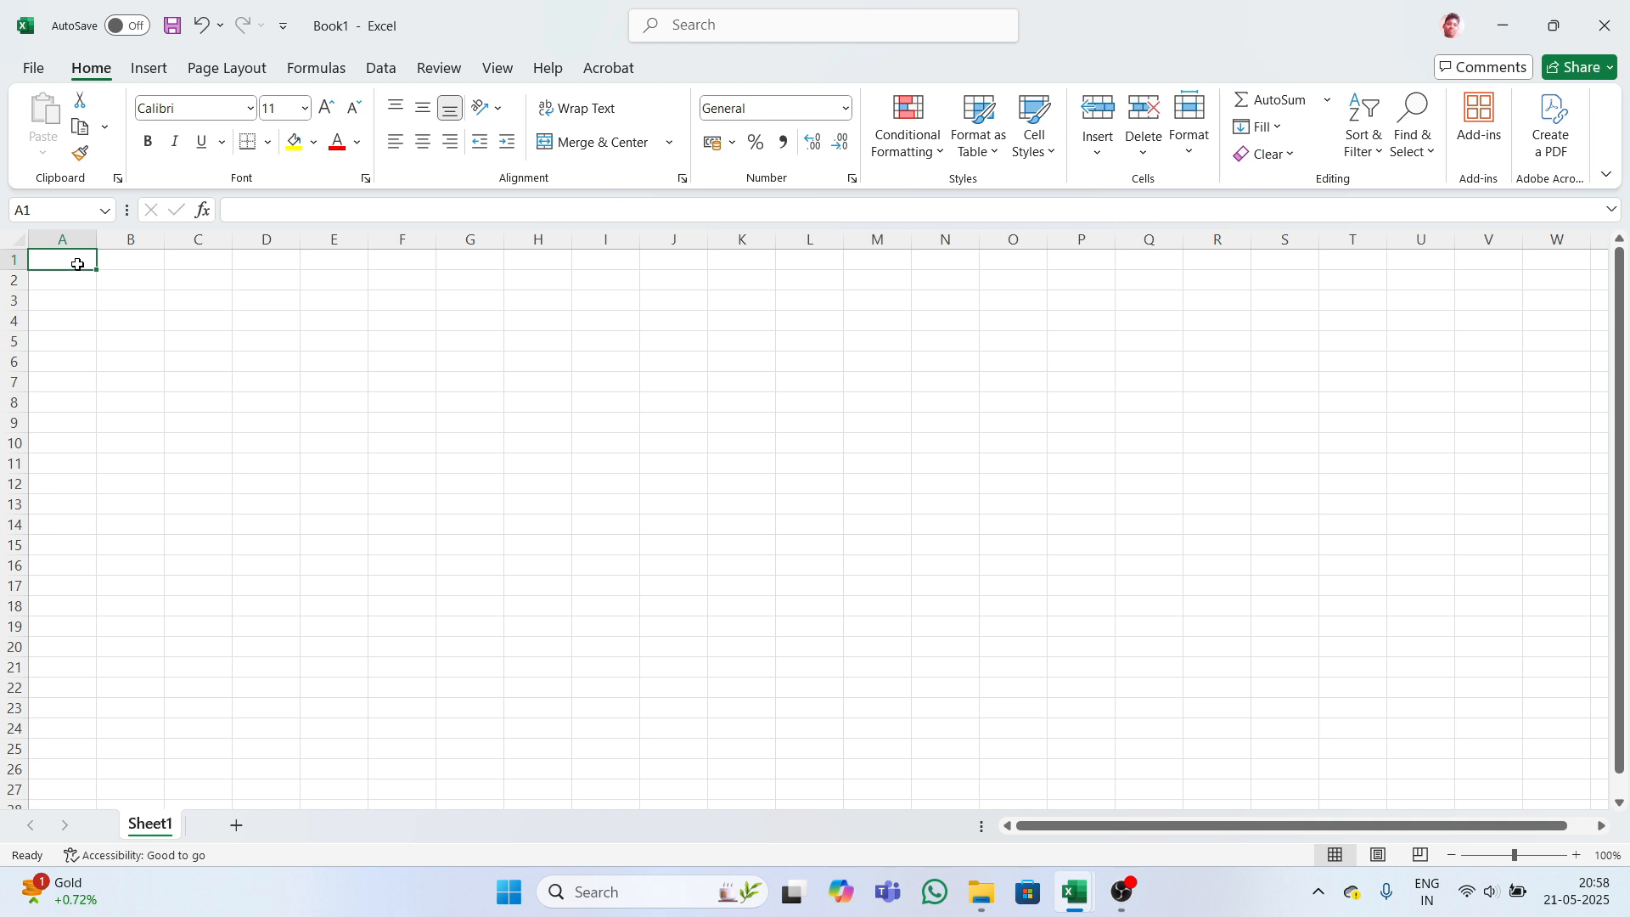
pyautogui.write('St')
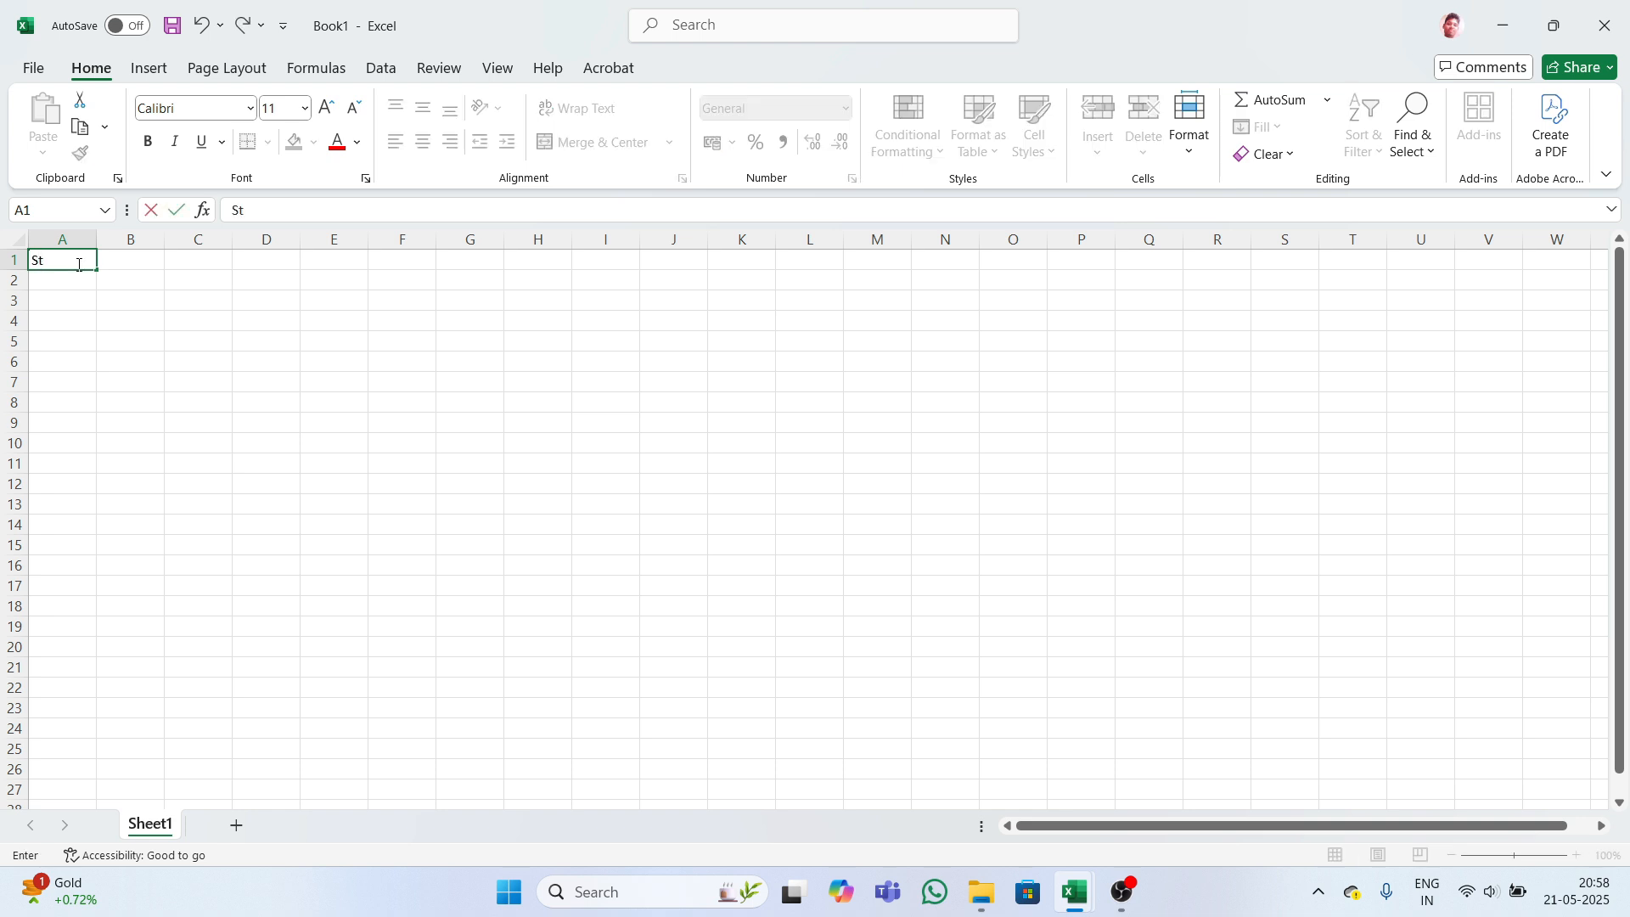
pyautogui.write('udents')
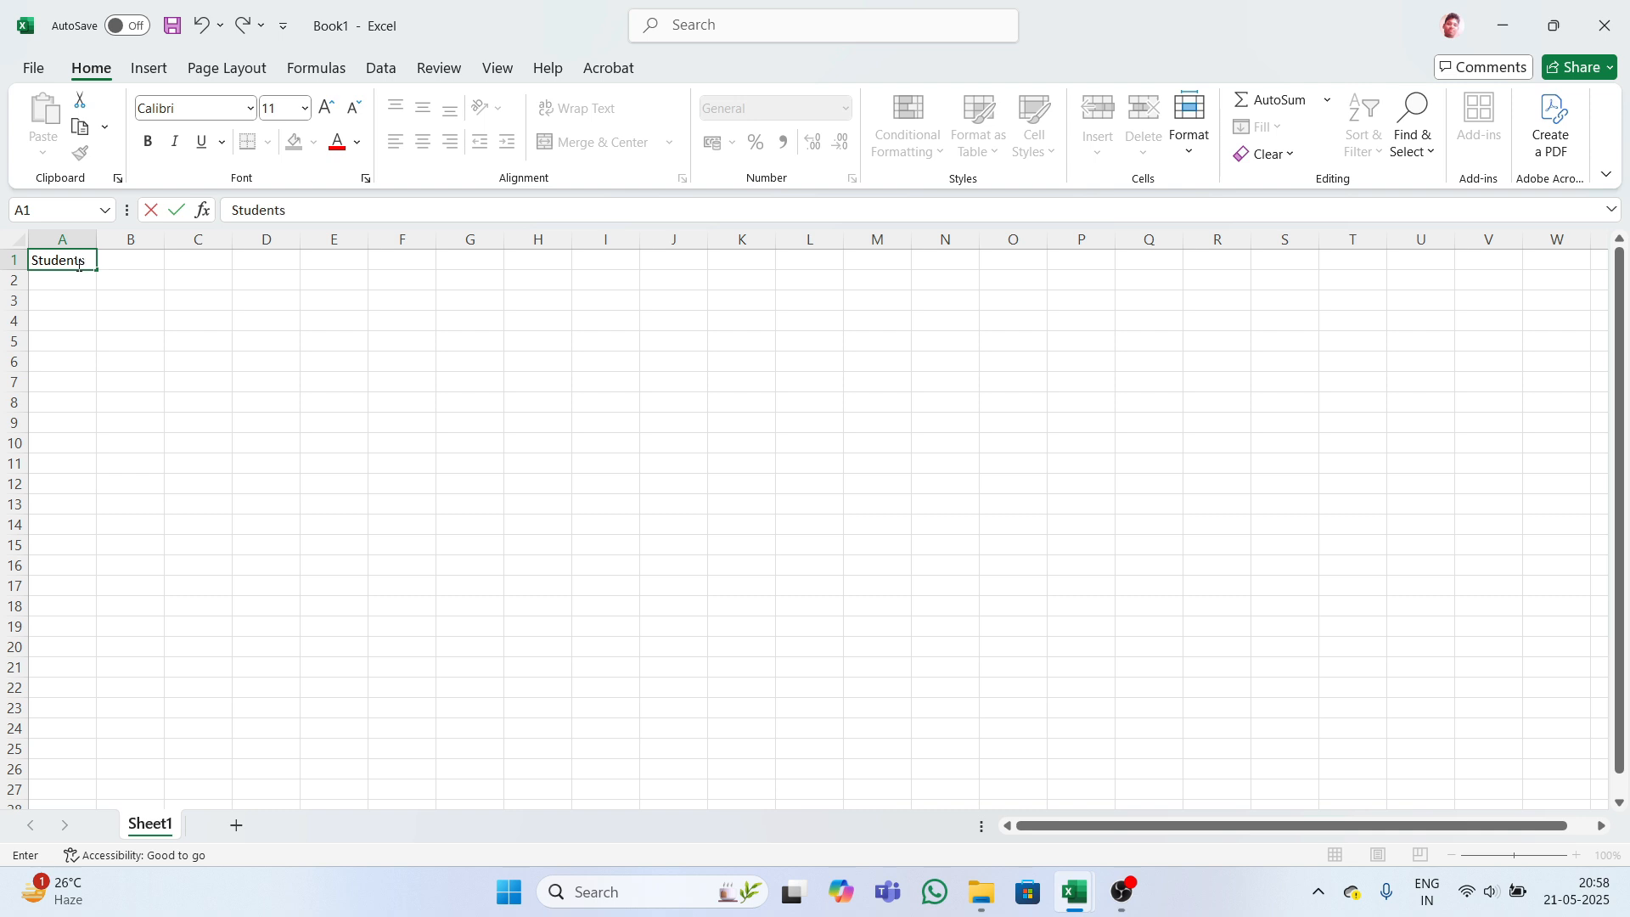
pyautogui.press('BackSpace')
pyautogui.write('Name')
pyautogui.press('Tab')
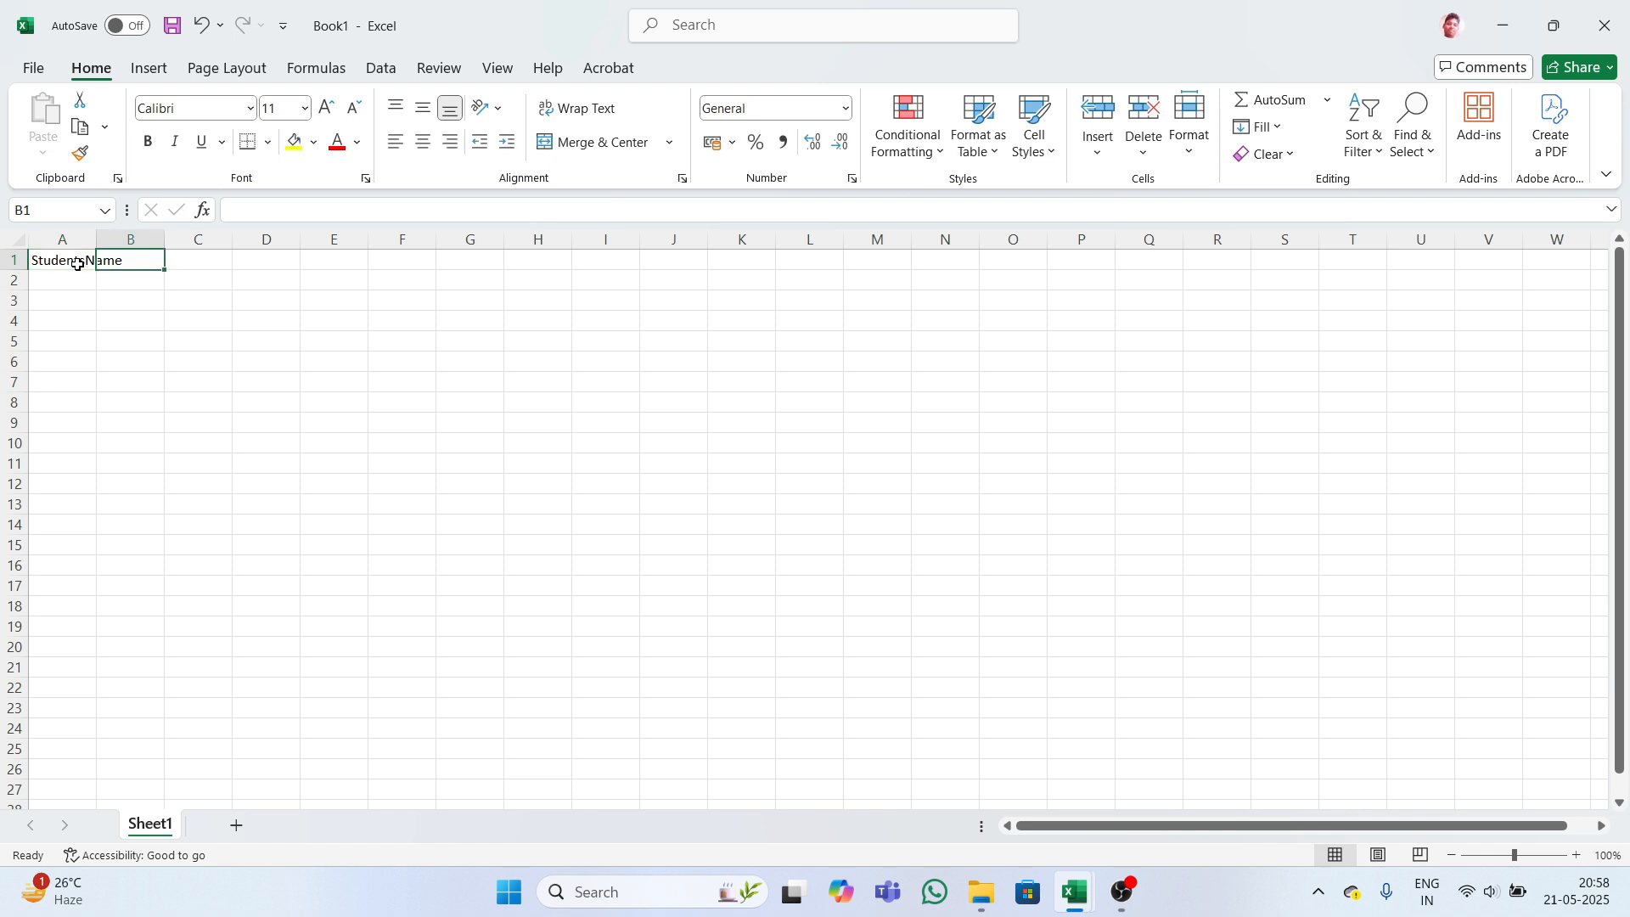
# - Add headers Hindi, English, Maths, Computer SST and Tola across B1 to F1
pyautogui.write('Hin')
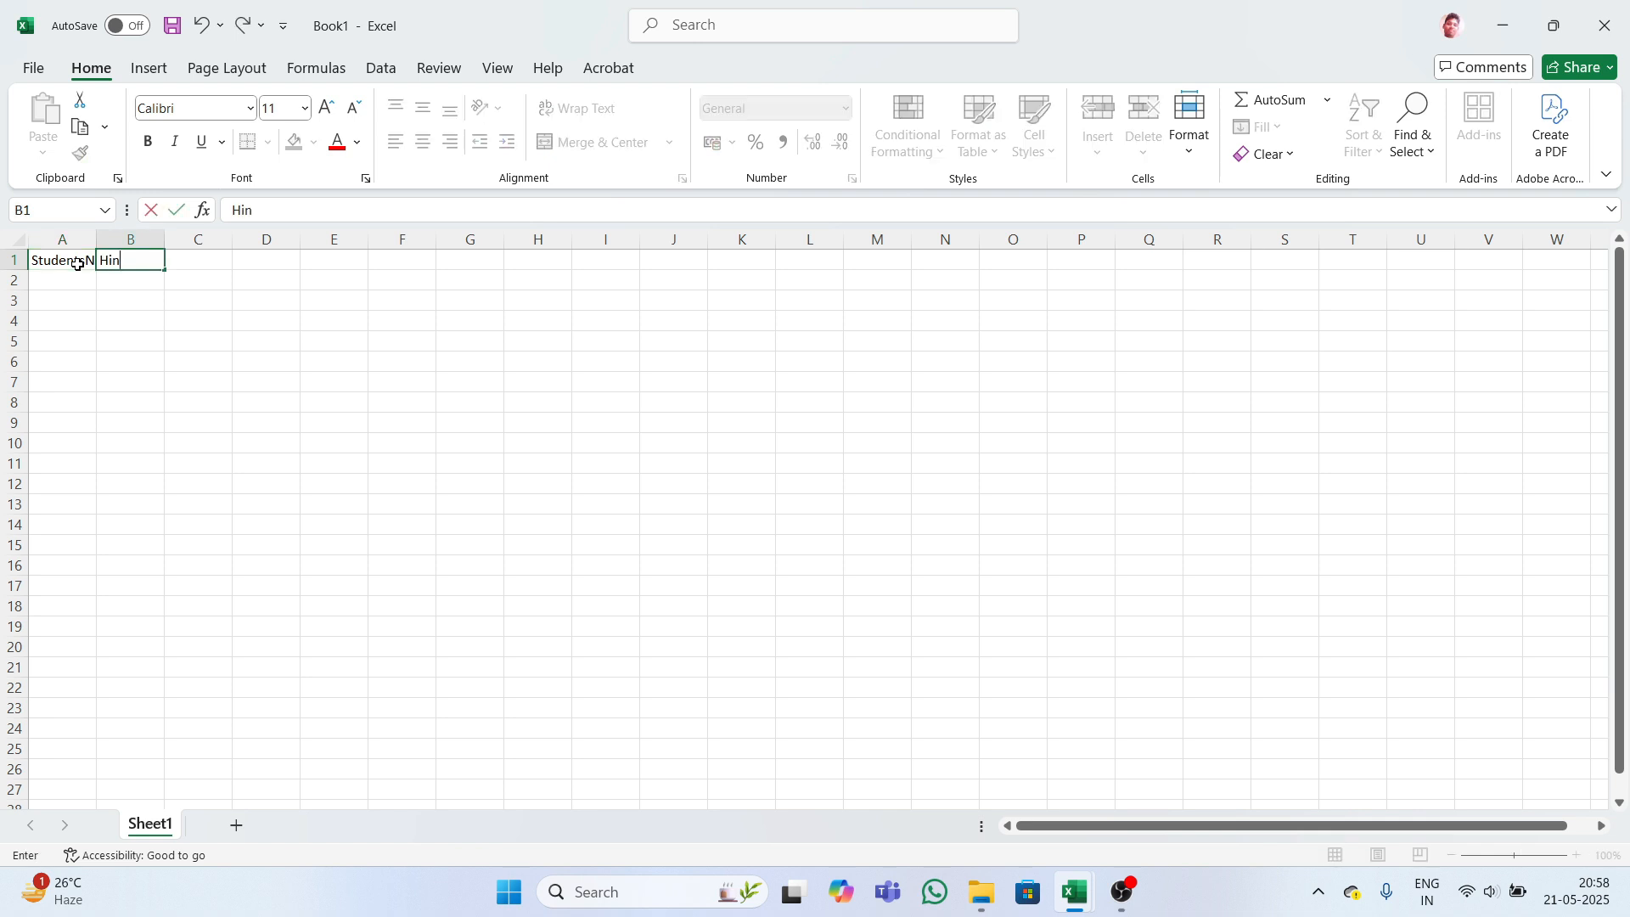
pyautogui.write('di')
pyautogui.press('Tab')
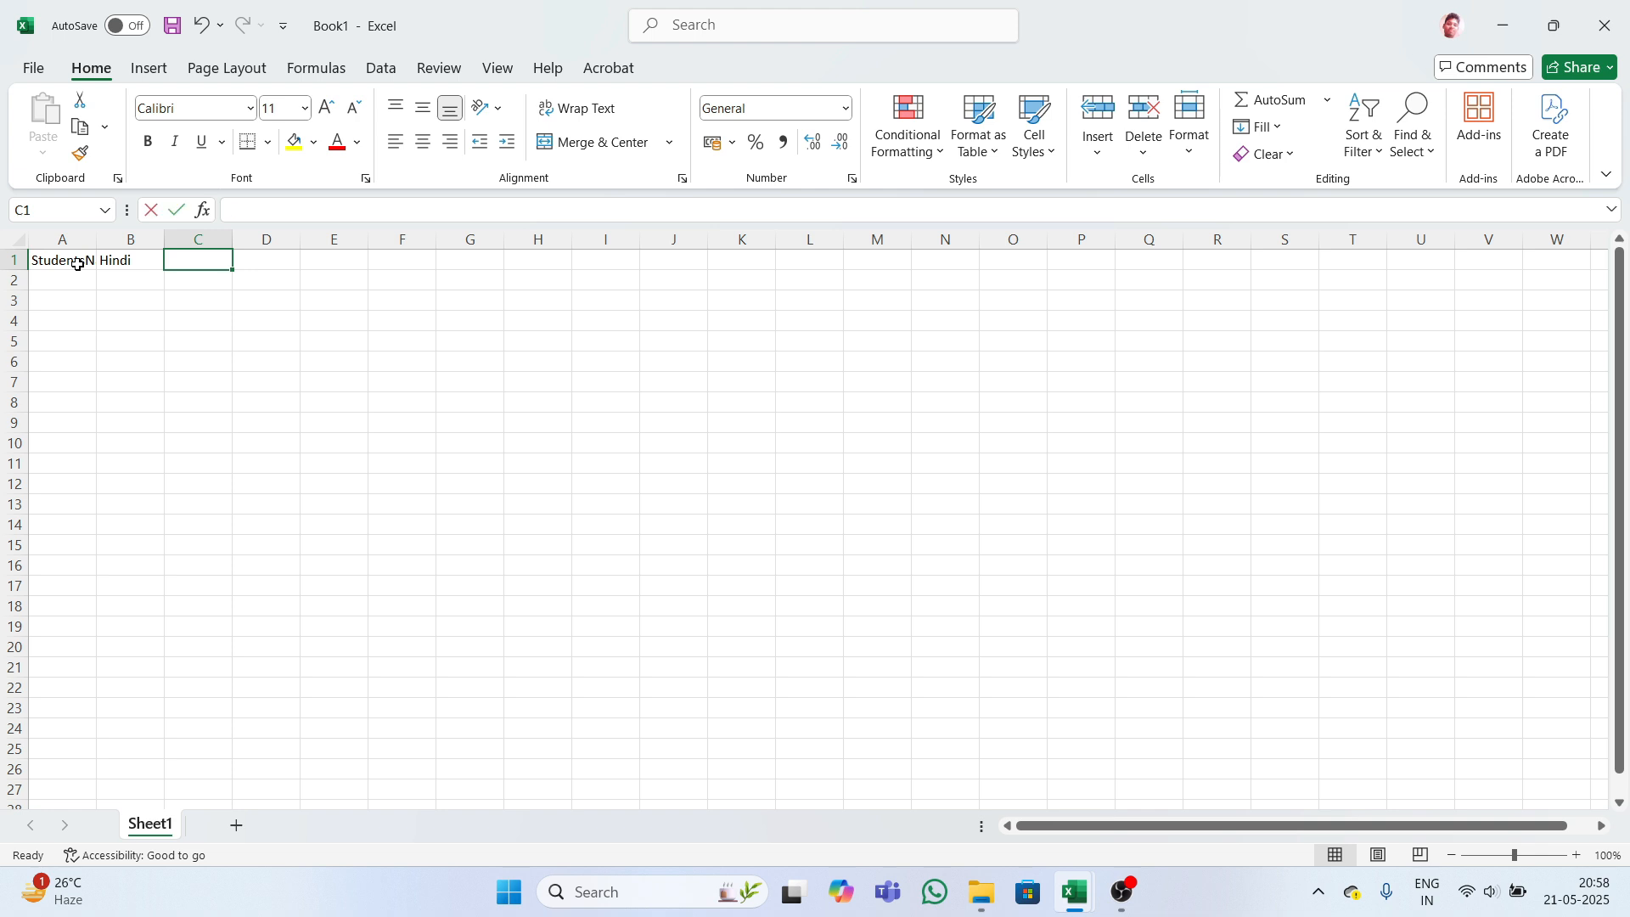
pyautogui.write('English')
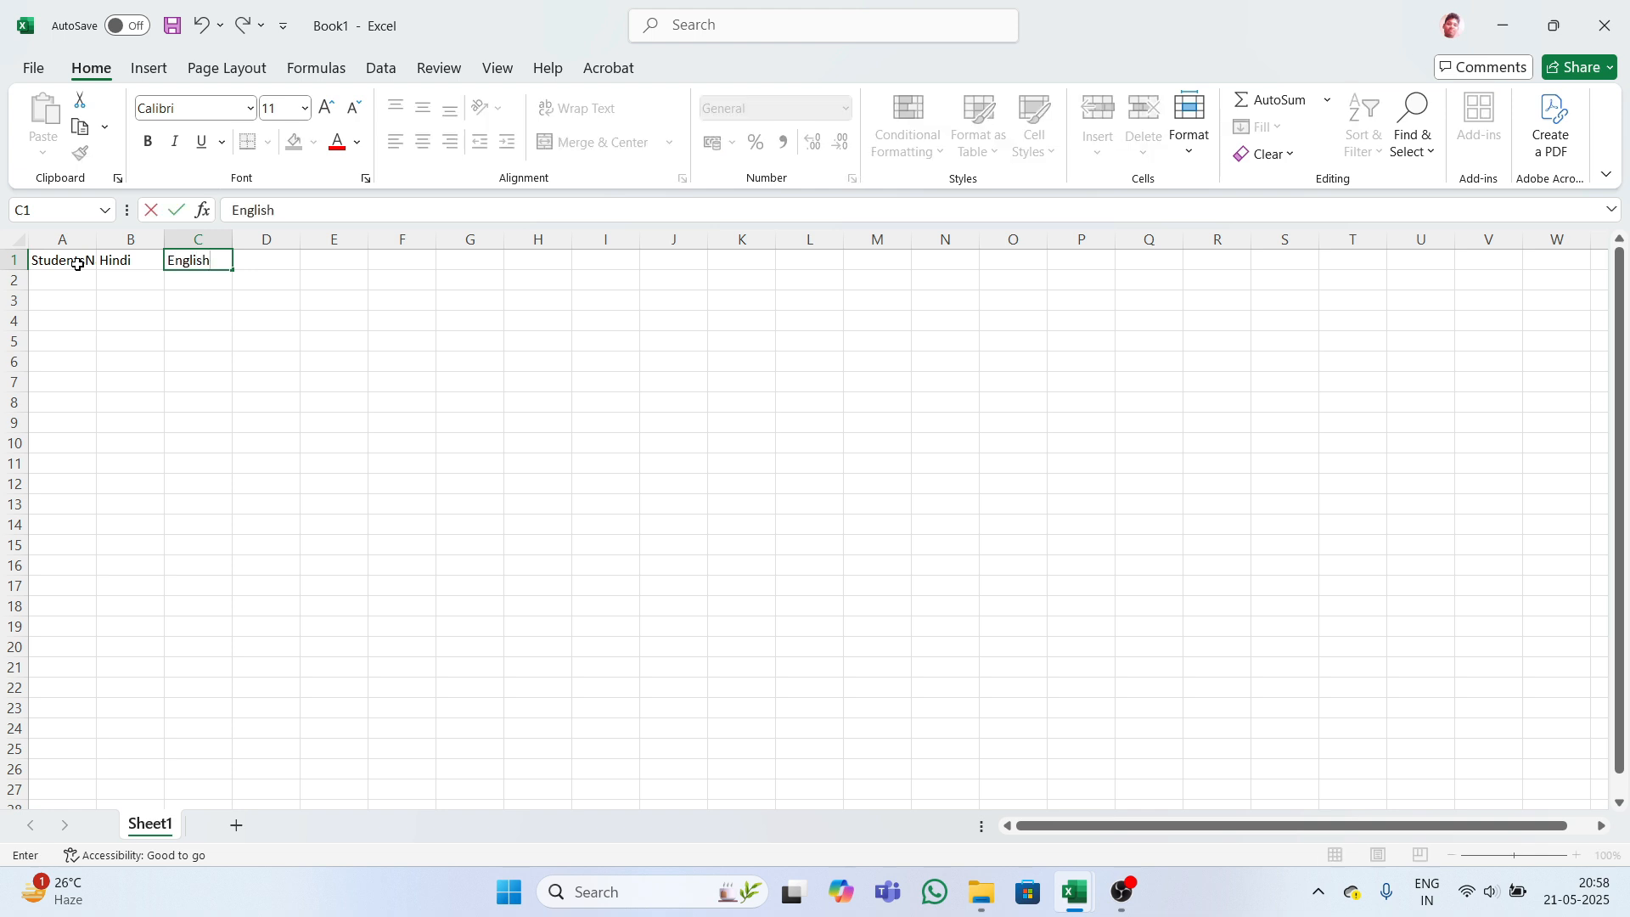
pyautogui.press('Tab')
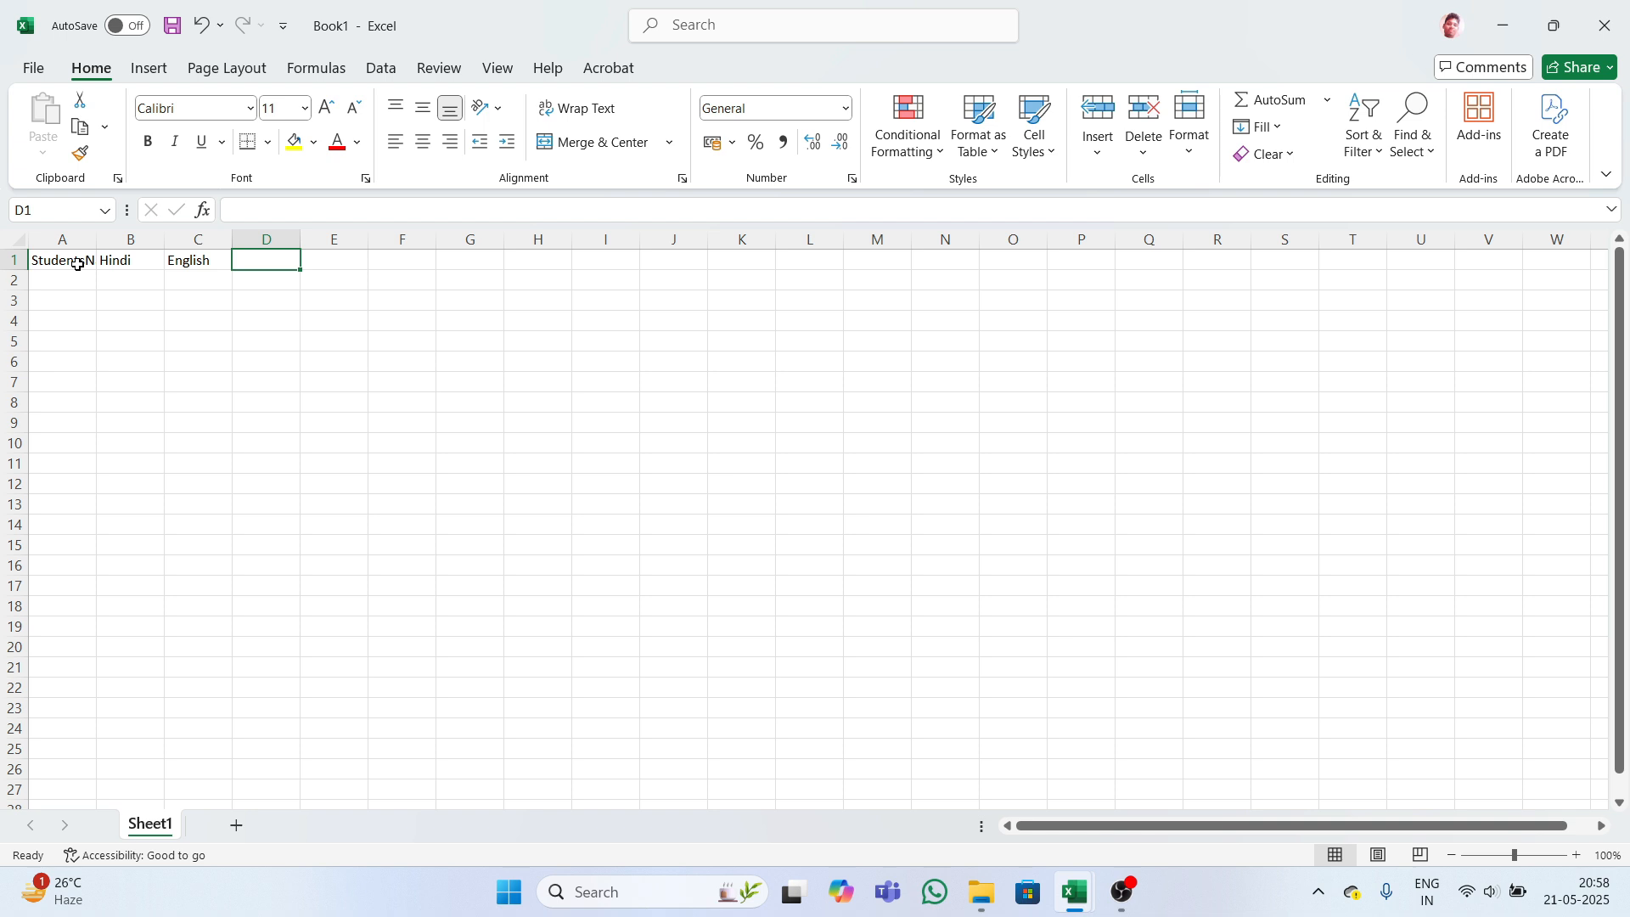
pyautogui.write('Maths')
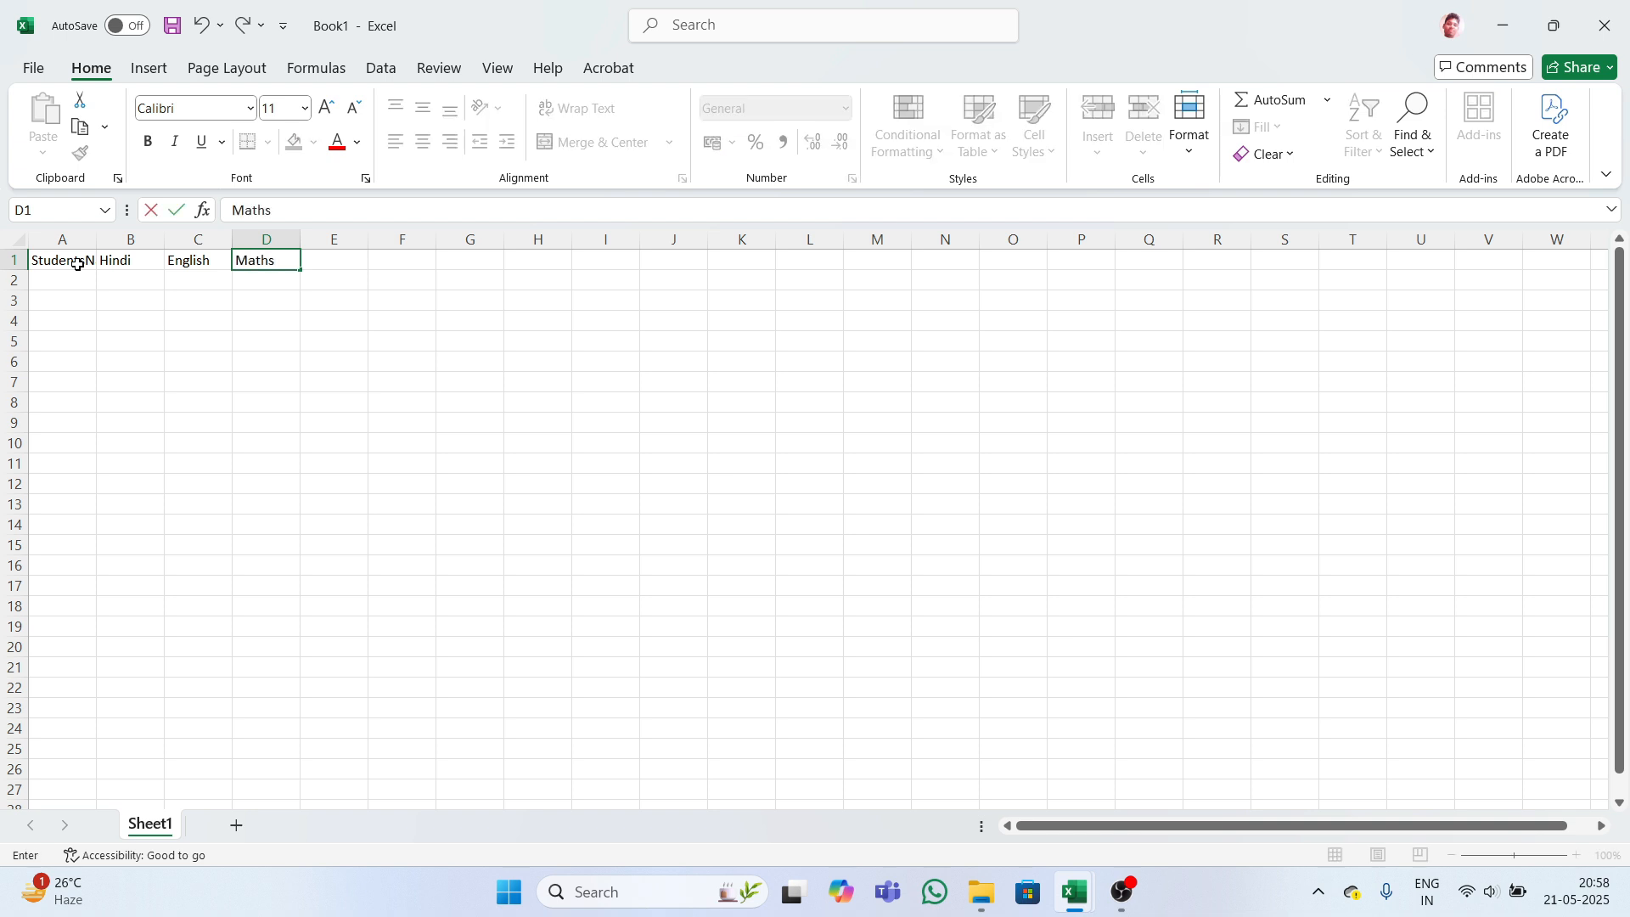
pyautogui.press('Tab')
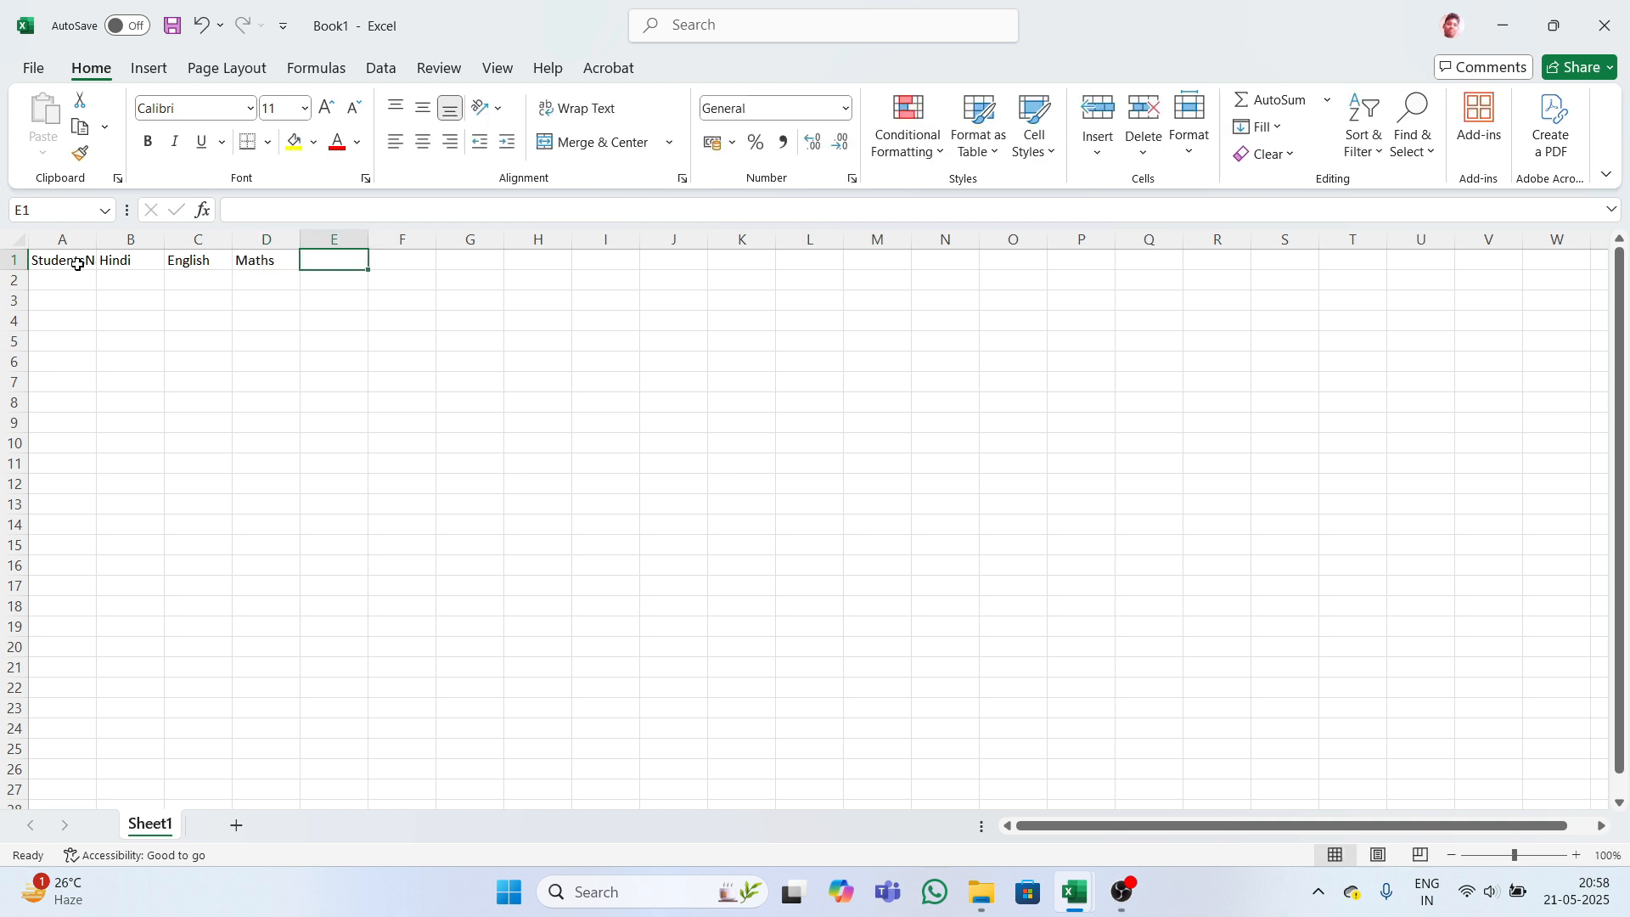
pyautogui.write('Comput')
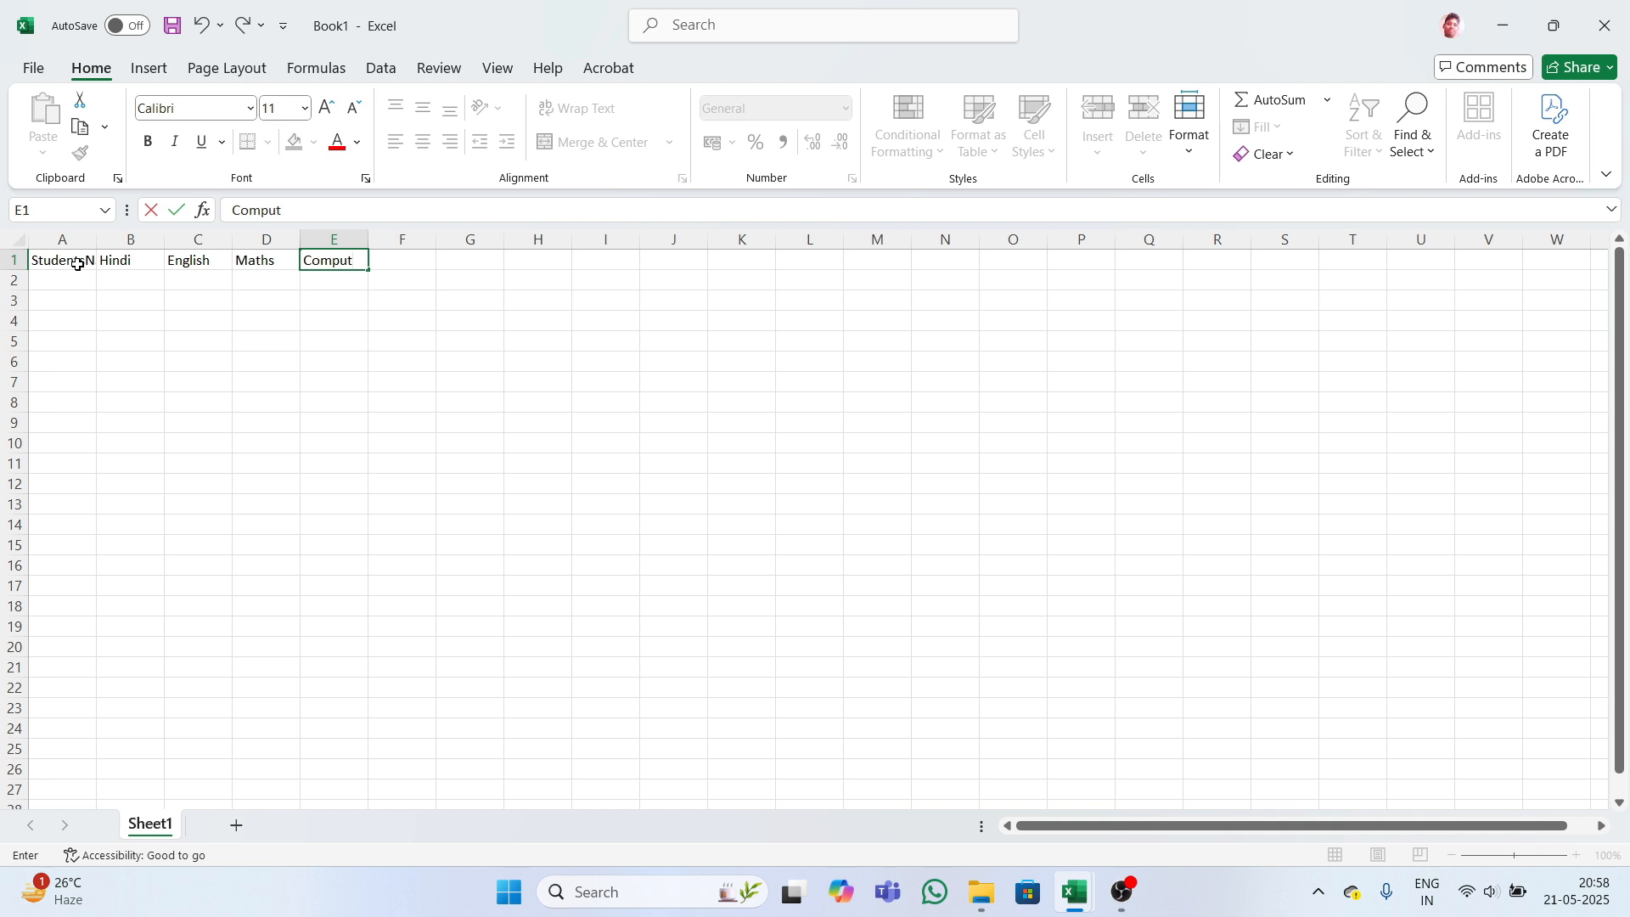
pyautogui.write('er SST')
pyautogui.press('Tab')
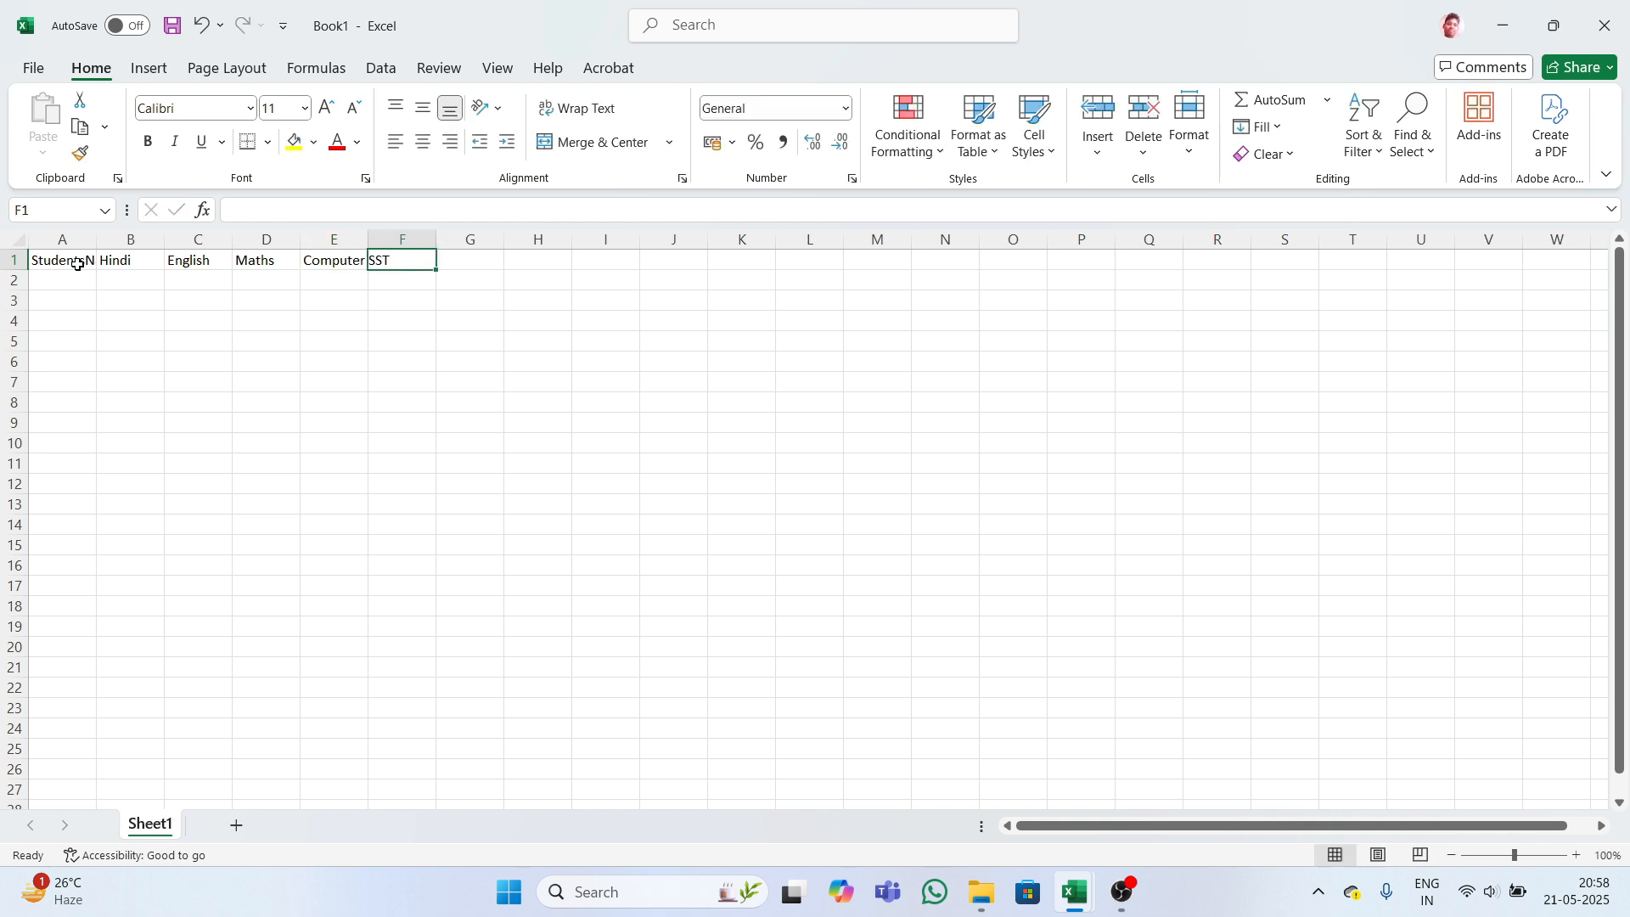
pyautogui.write('Tola')
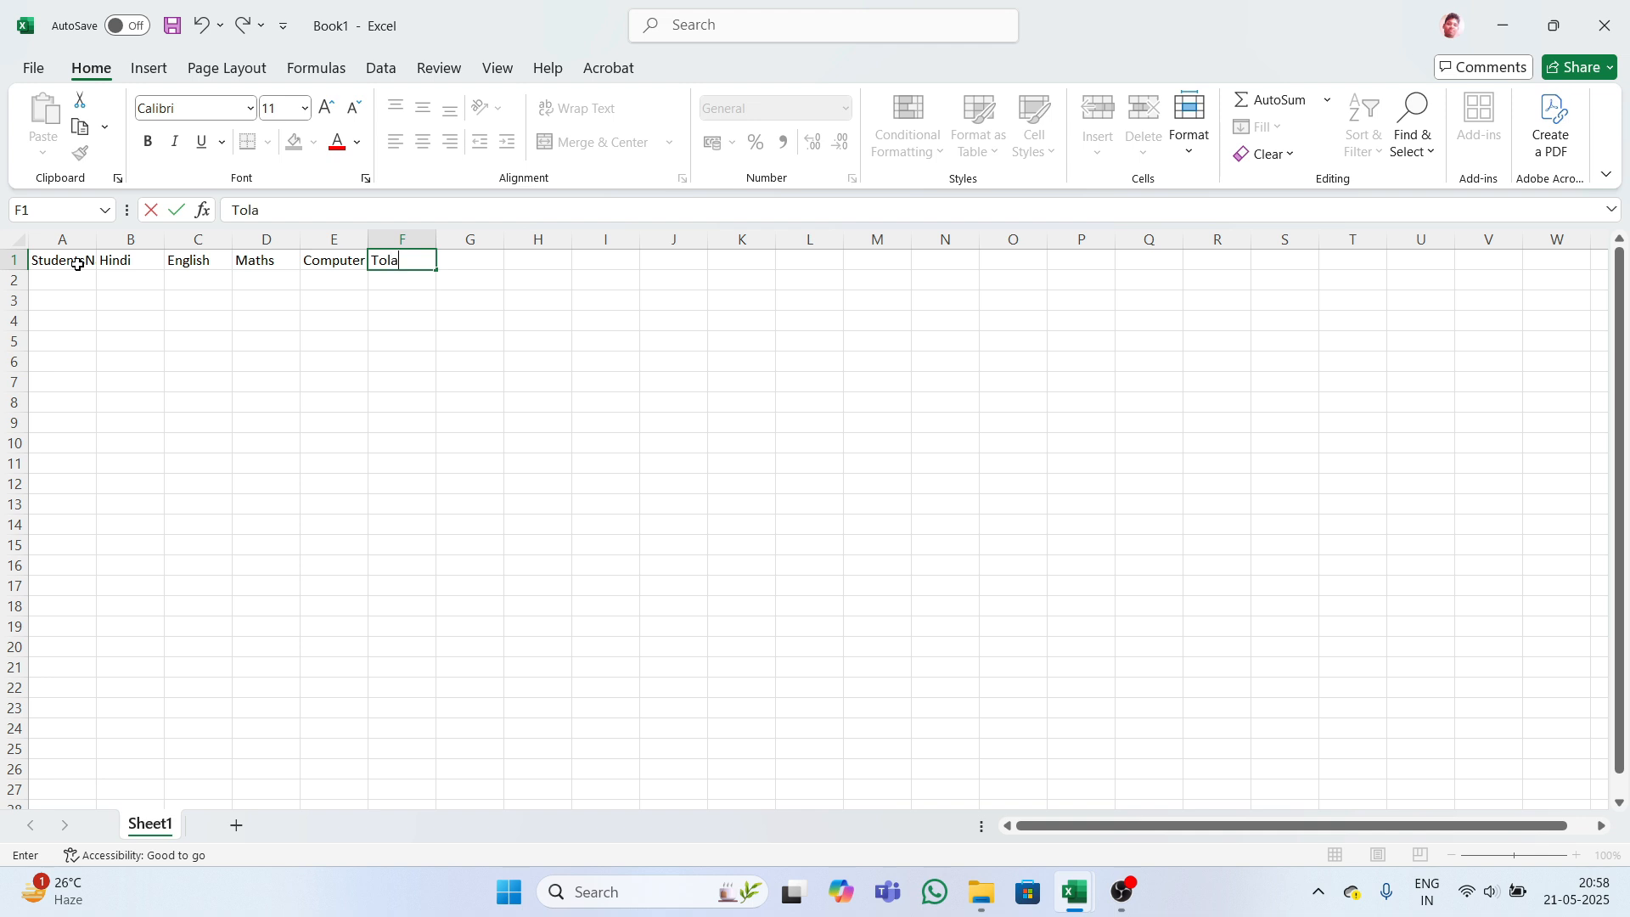
pyautogui.press('Tab')
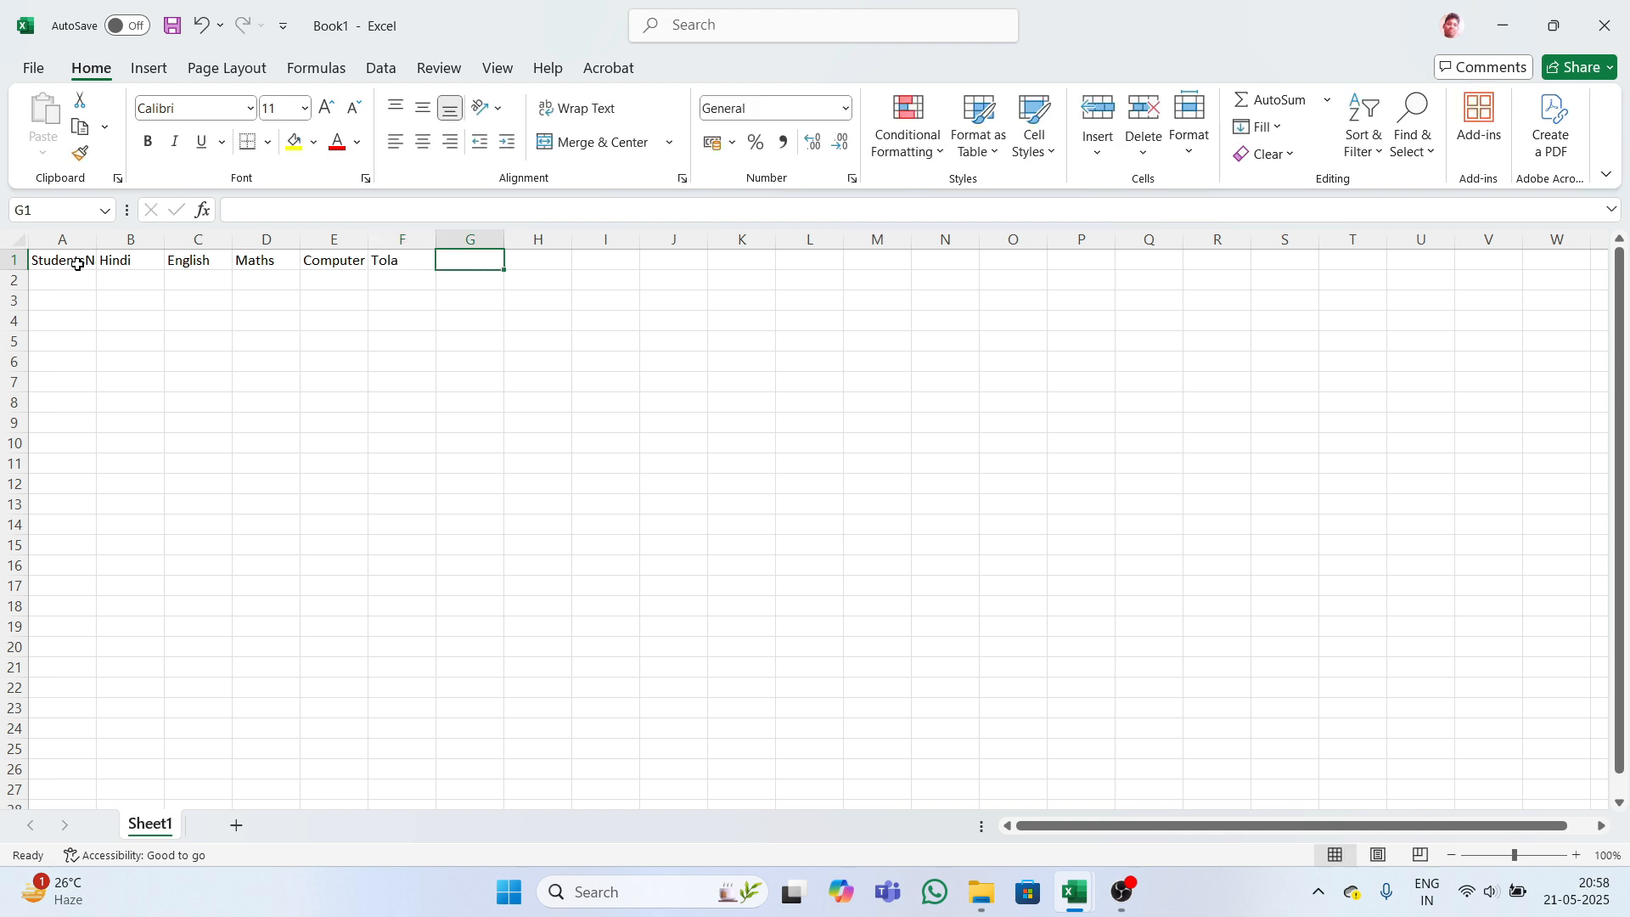
pyautogui.click(520, 264)
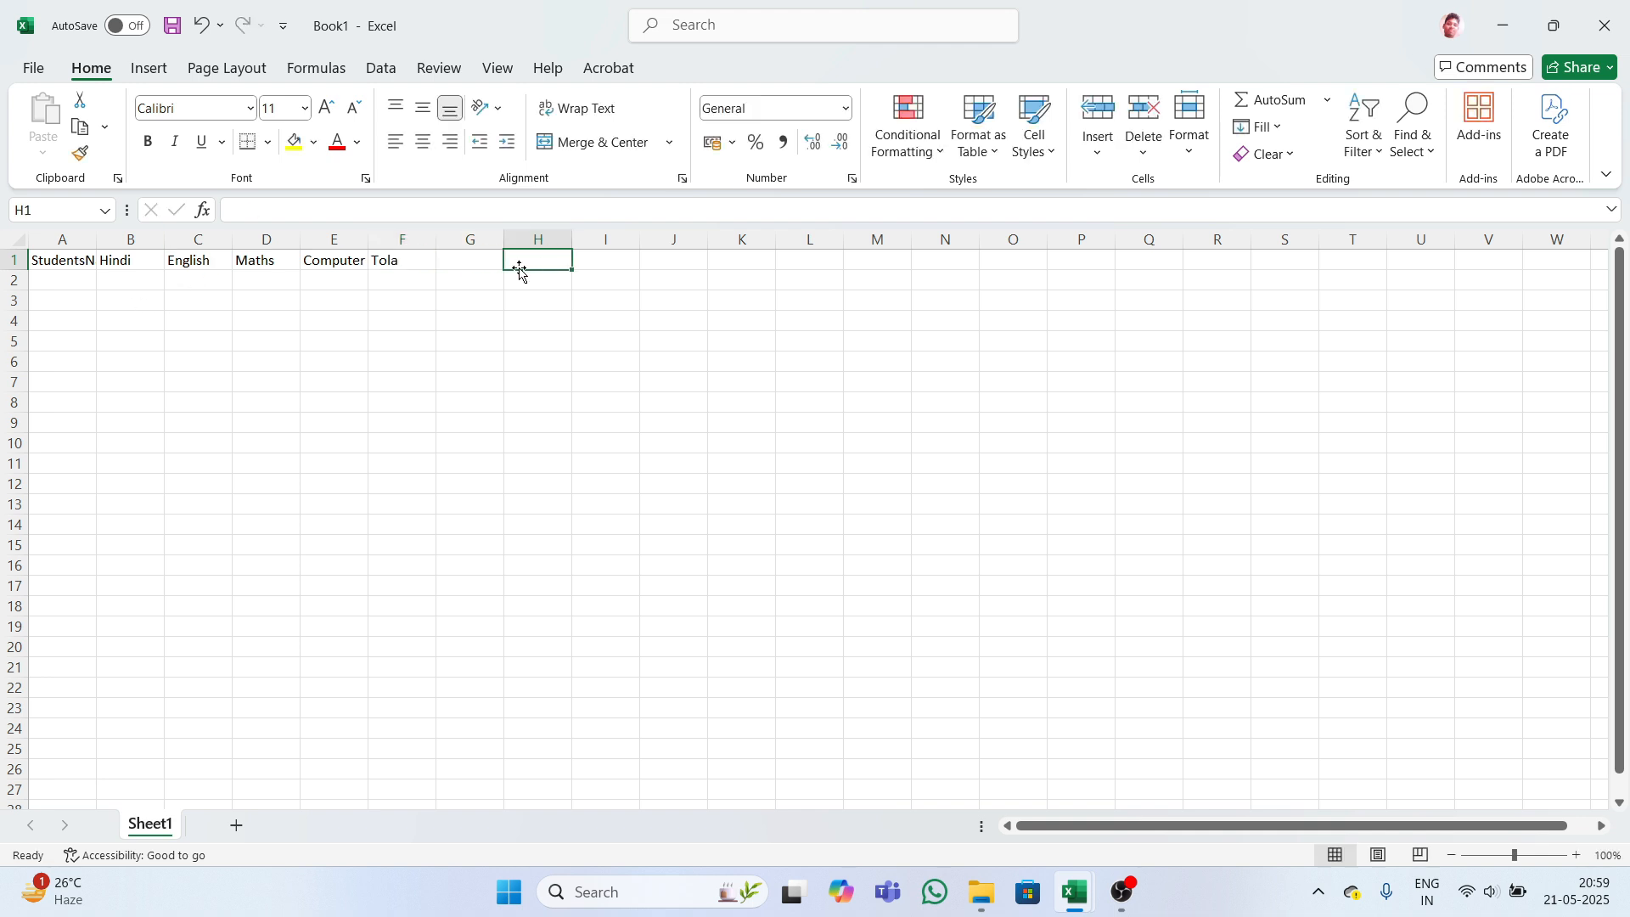
pyautogui.click(90, 258)
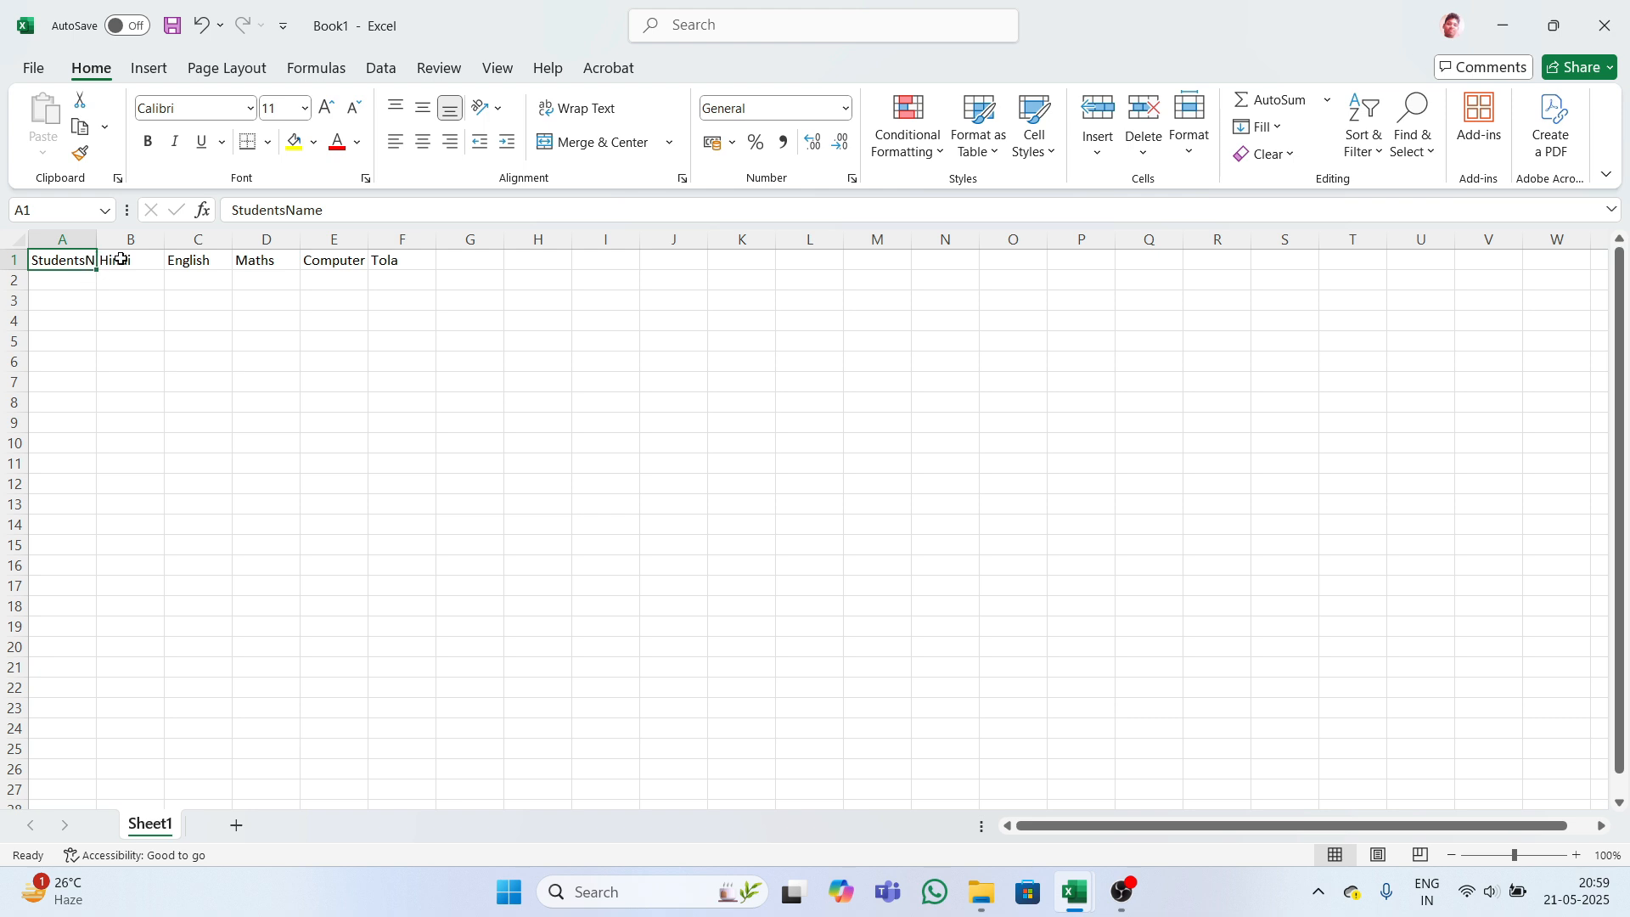
# - AutoFit the widths of columns A to F to the header row
pyautogui.click(379, 261)
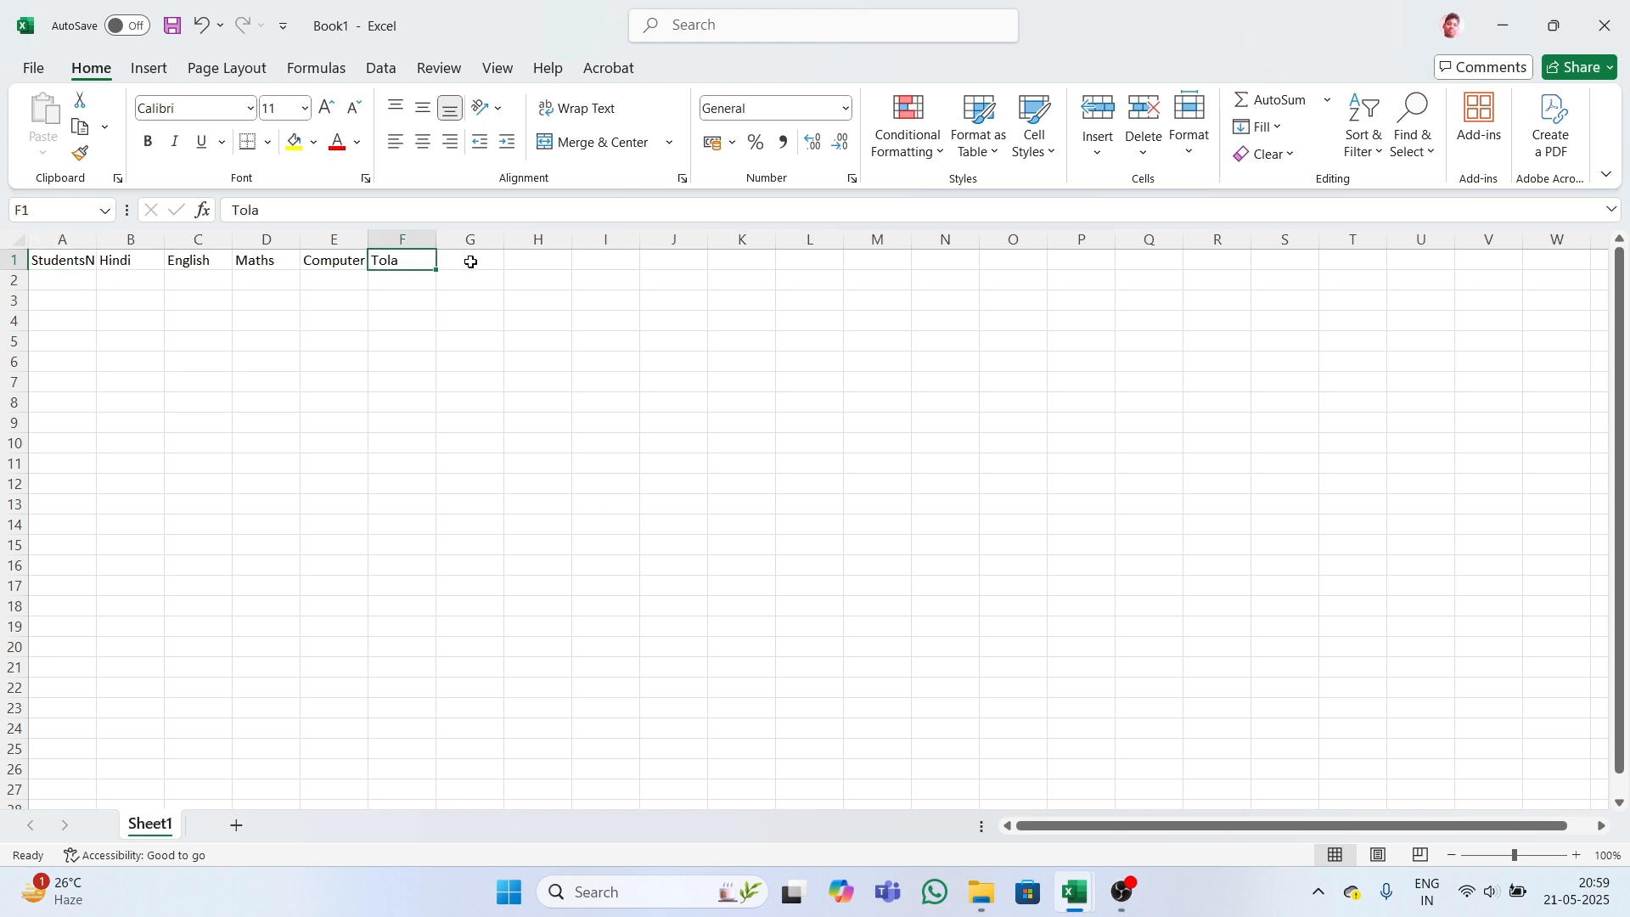
pyautogui.moveTo(49, 259); pyautogui.dragTo(397, 241)
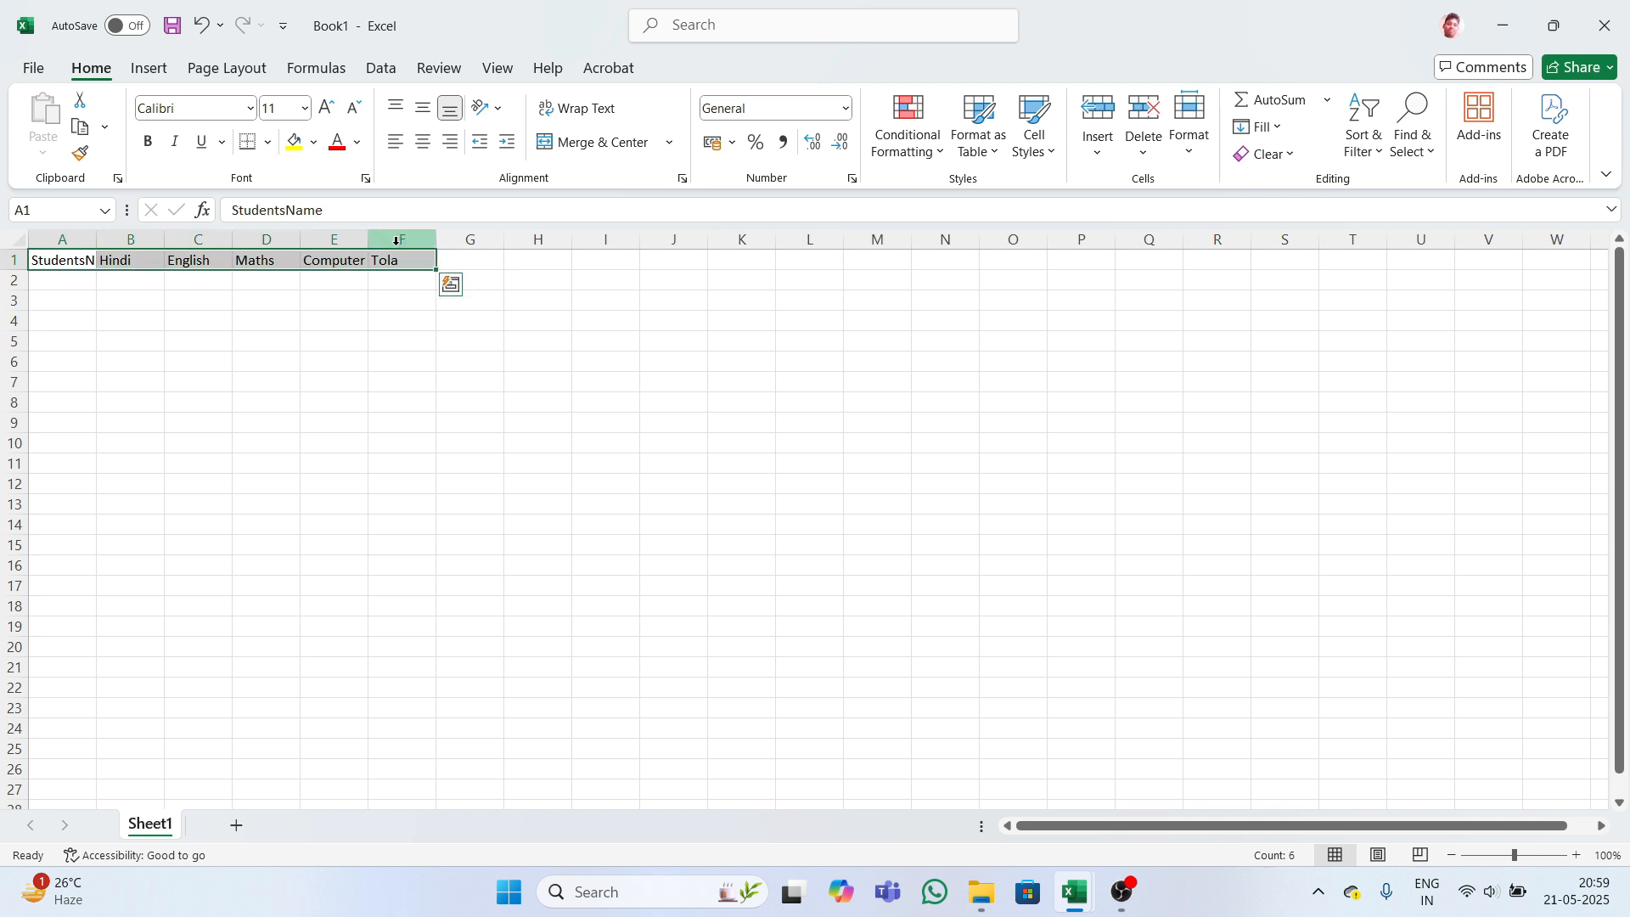
pyautogui.hotkey('alt', 'h')
pyautogui.press('o')
pyautogui.press('i')
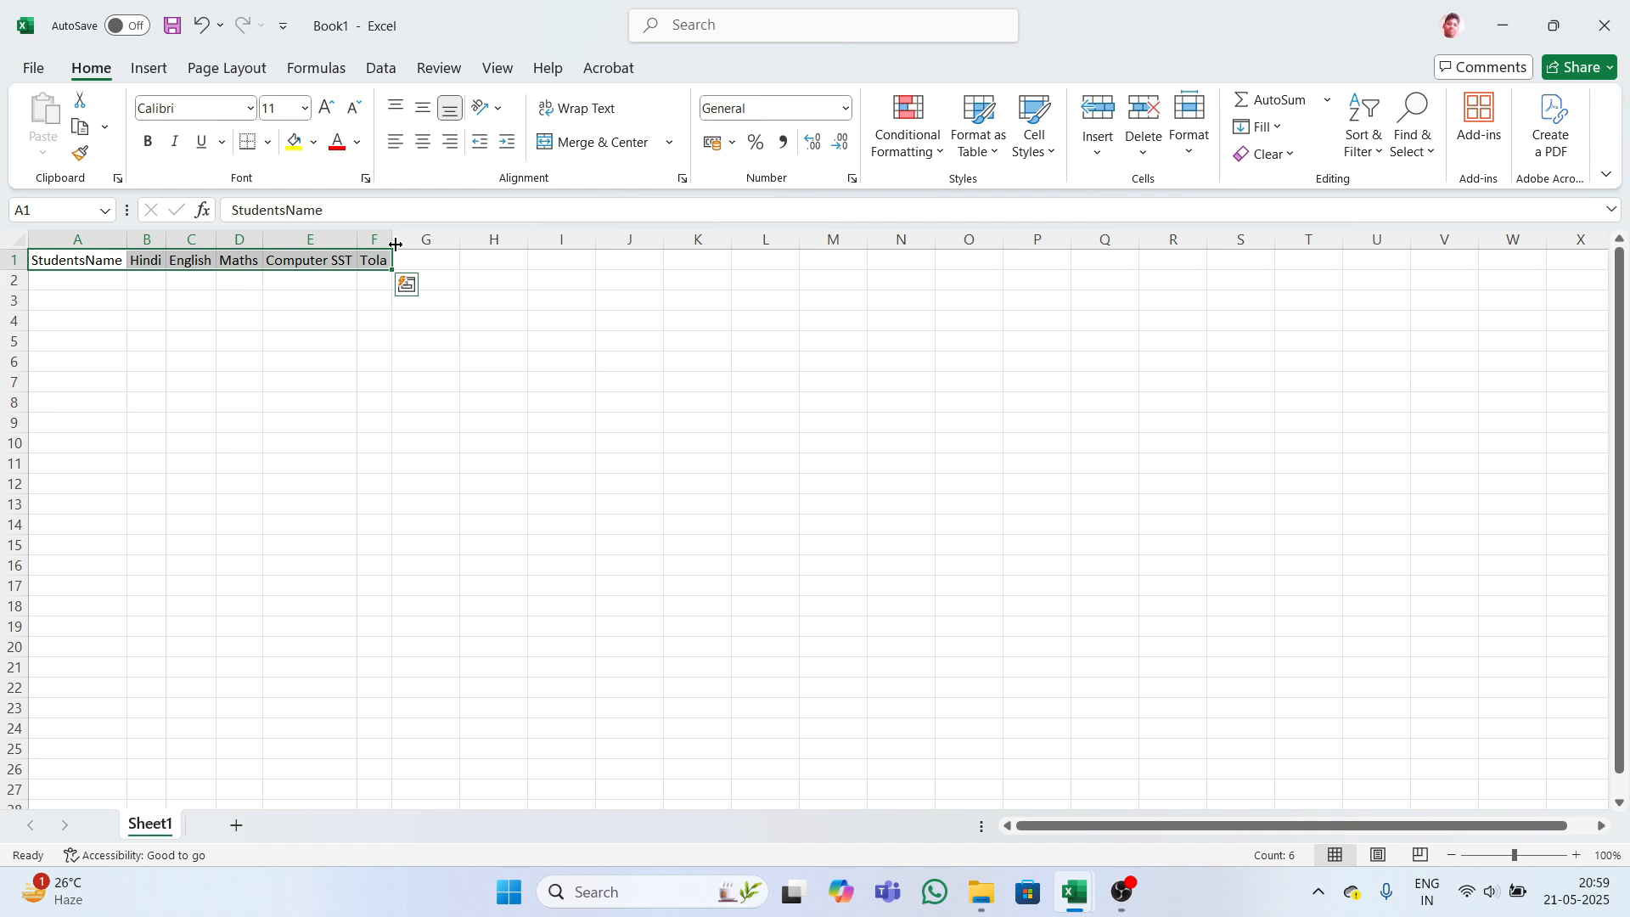
pyautogui.click(467, 329)
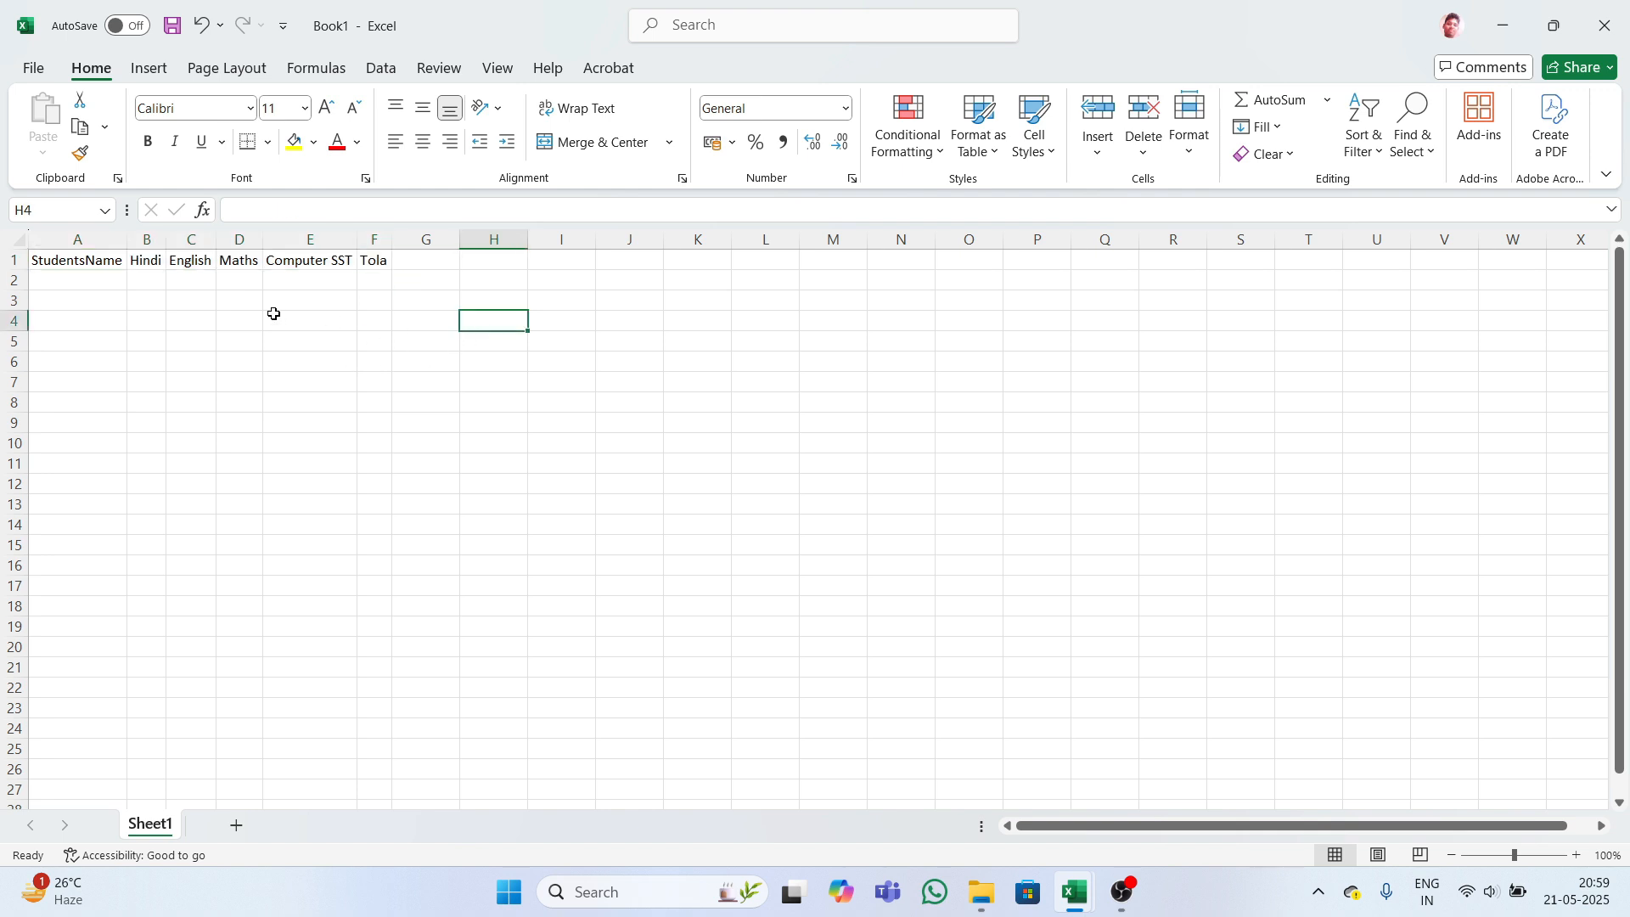
# - Change the A1 header to 'Students Name' and widen column A to fit it
pyautogui.click(84, 262)
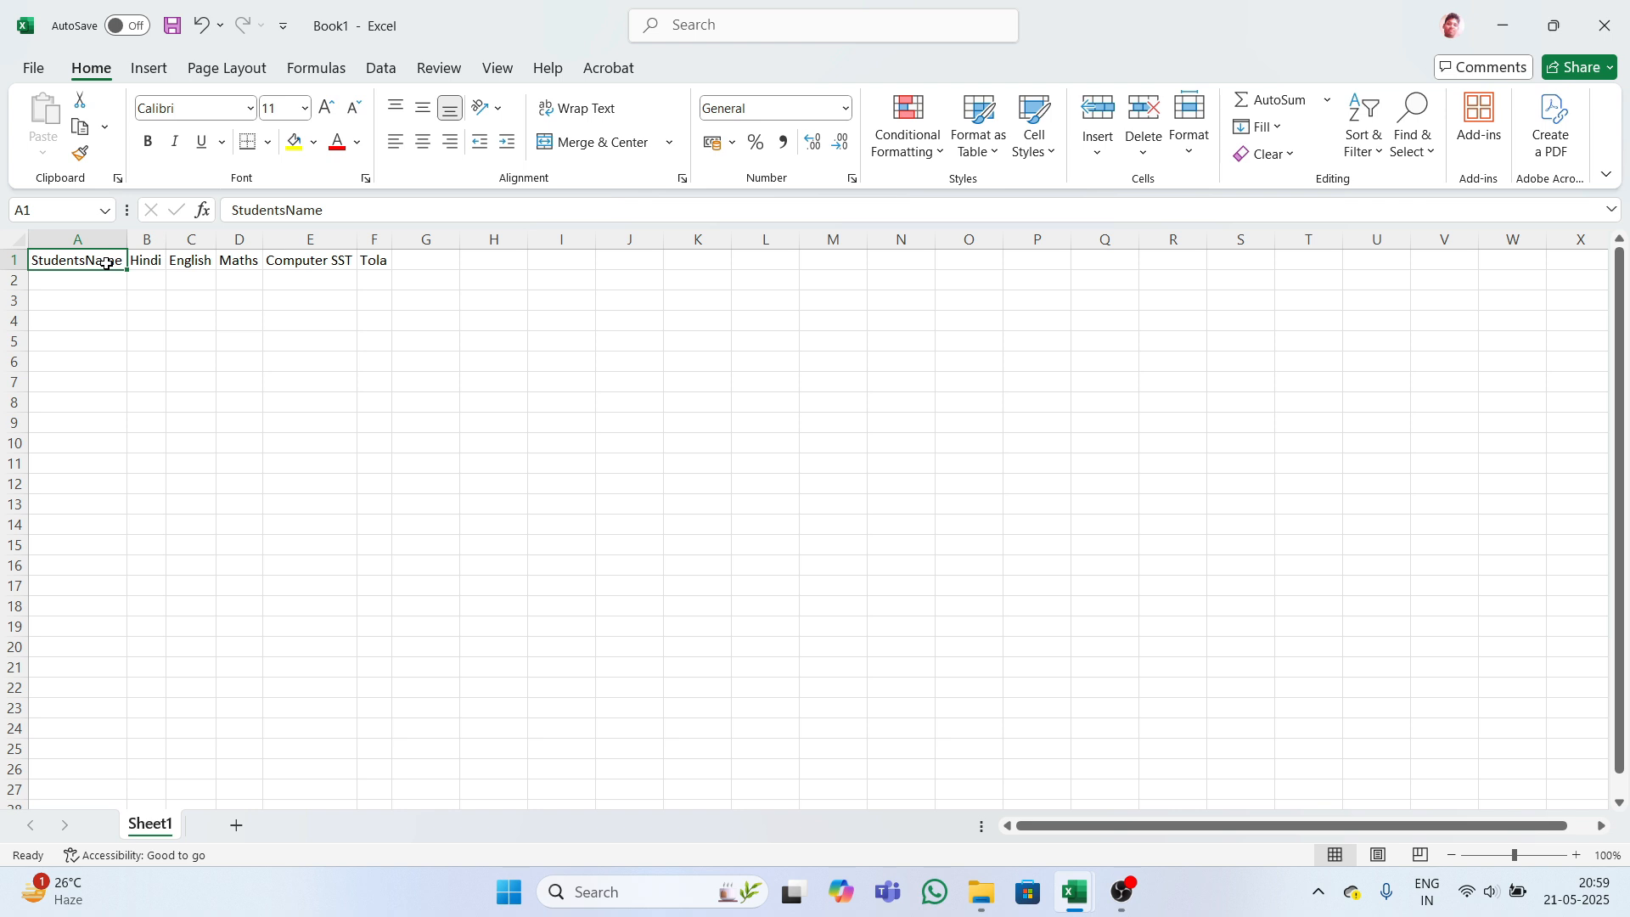
pyautogui.doubleClick(108, 263)
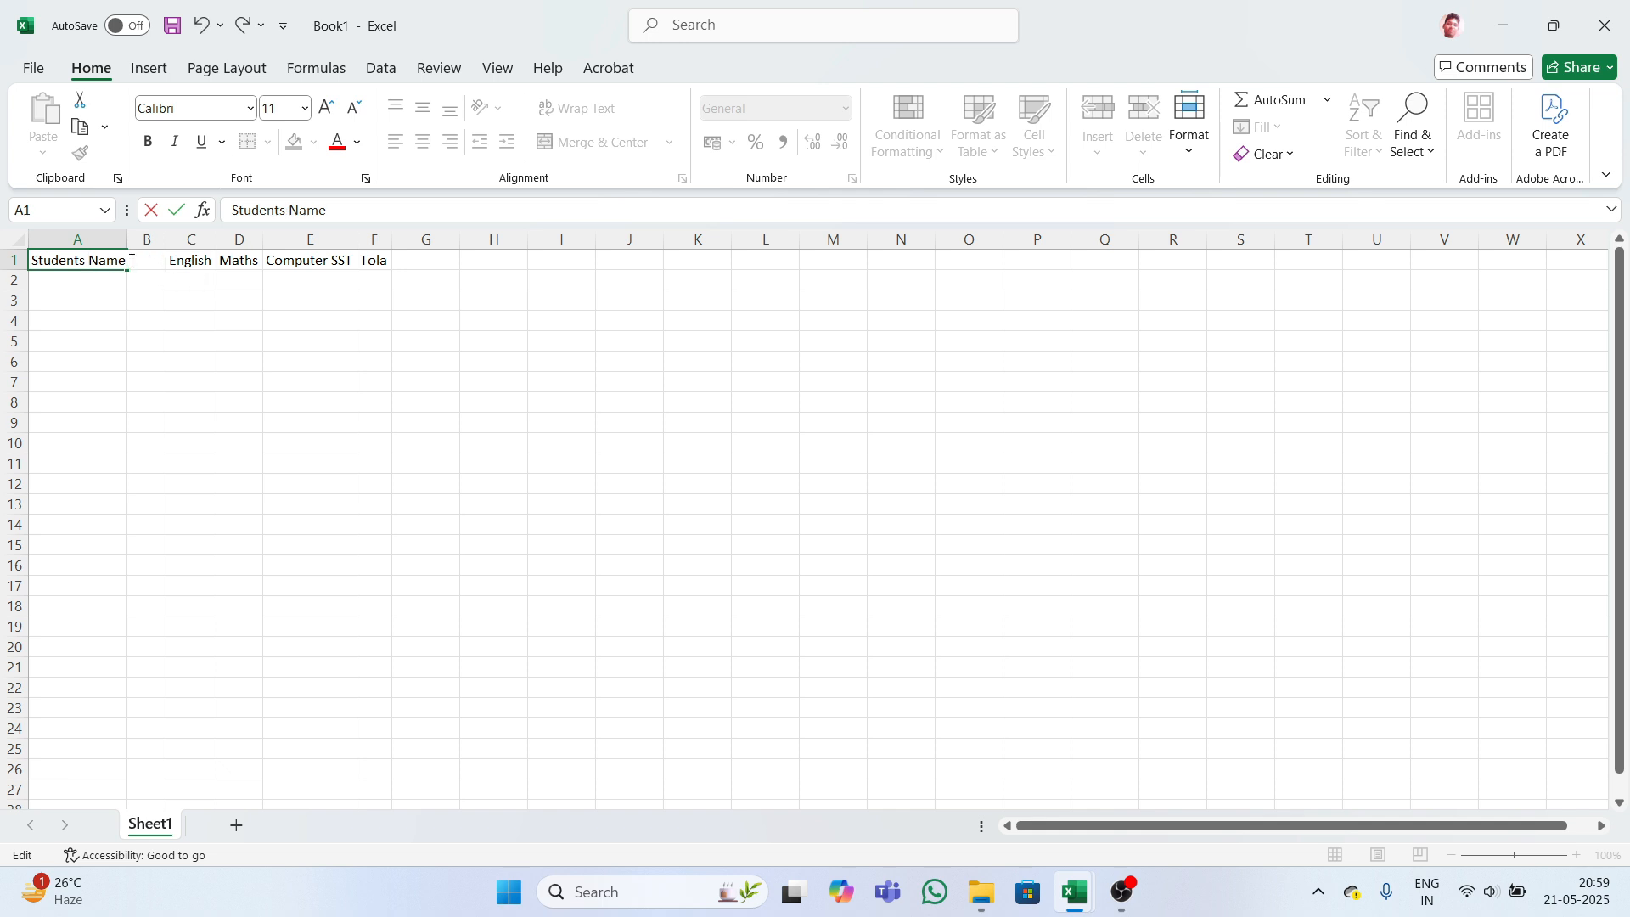
pyautogui.click(144, 258)
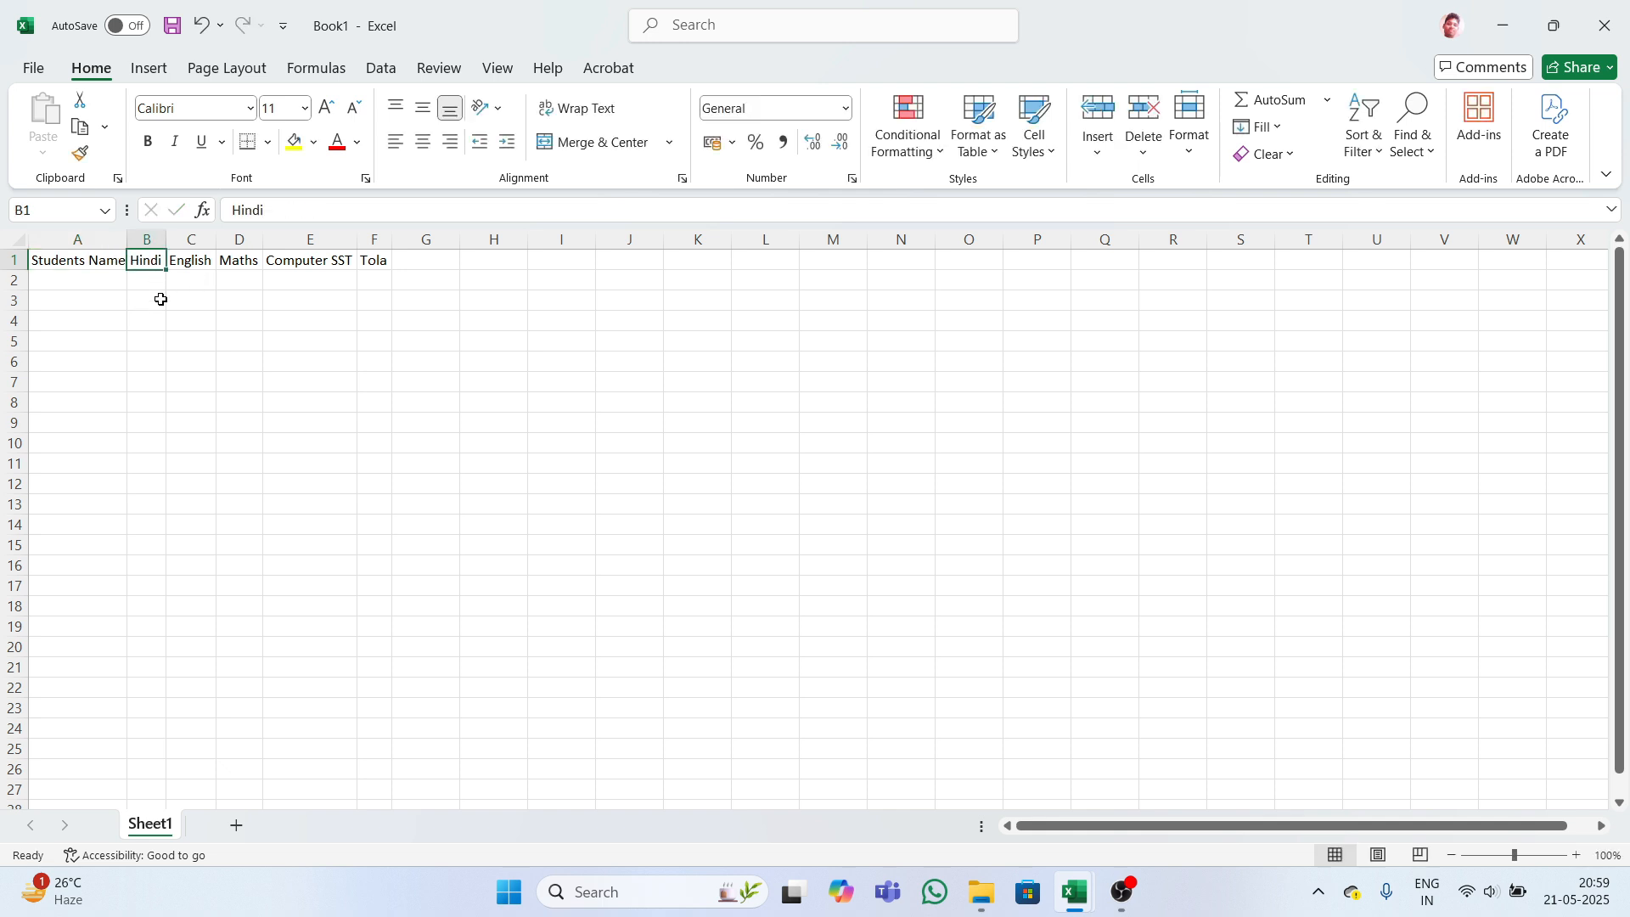
pyautogui.moveTo(127, 246); pyautogui.dragTo(132, 246)
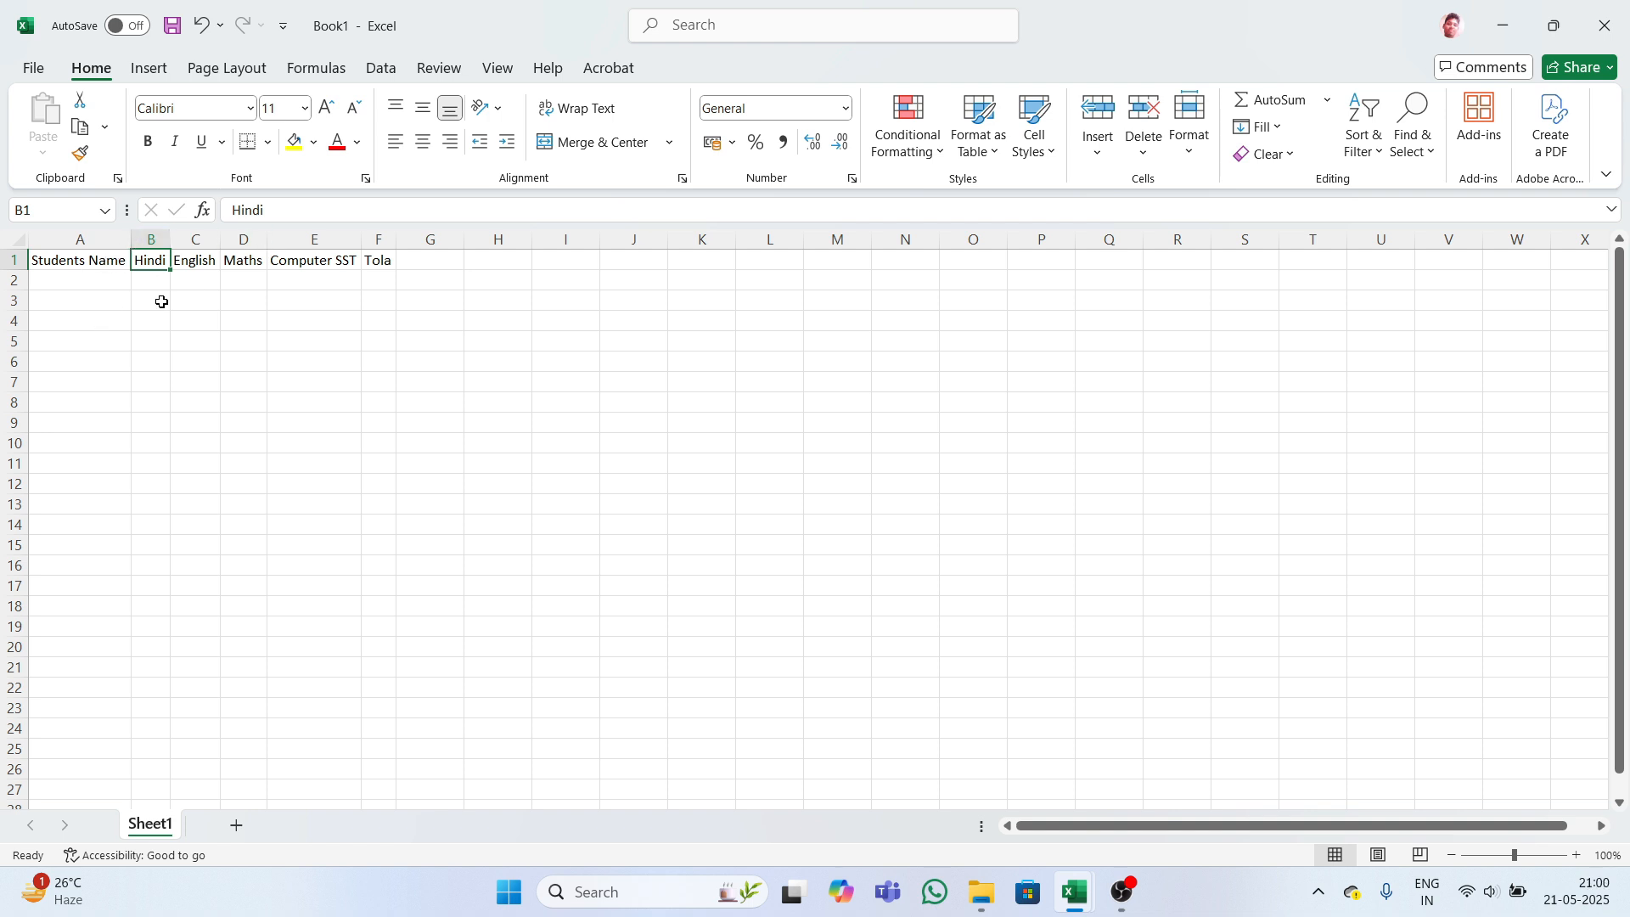
pyautogui.press('Right')
pyautogui.press('Right')
pyautogui.press('Right')
pyautogui.press('Right')
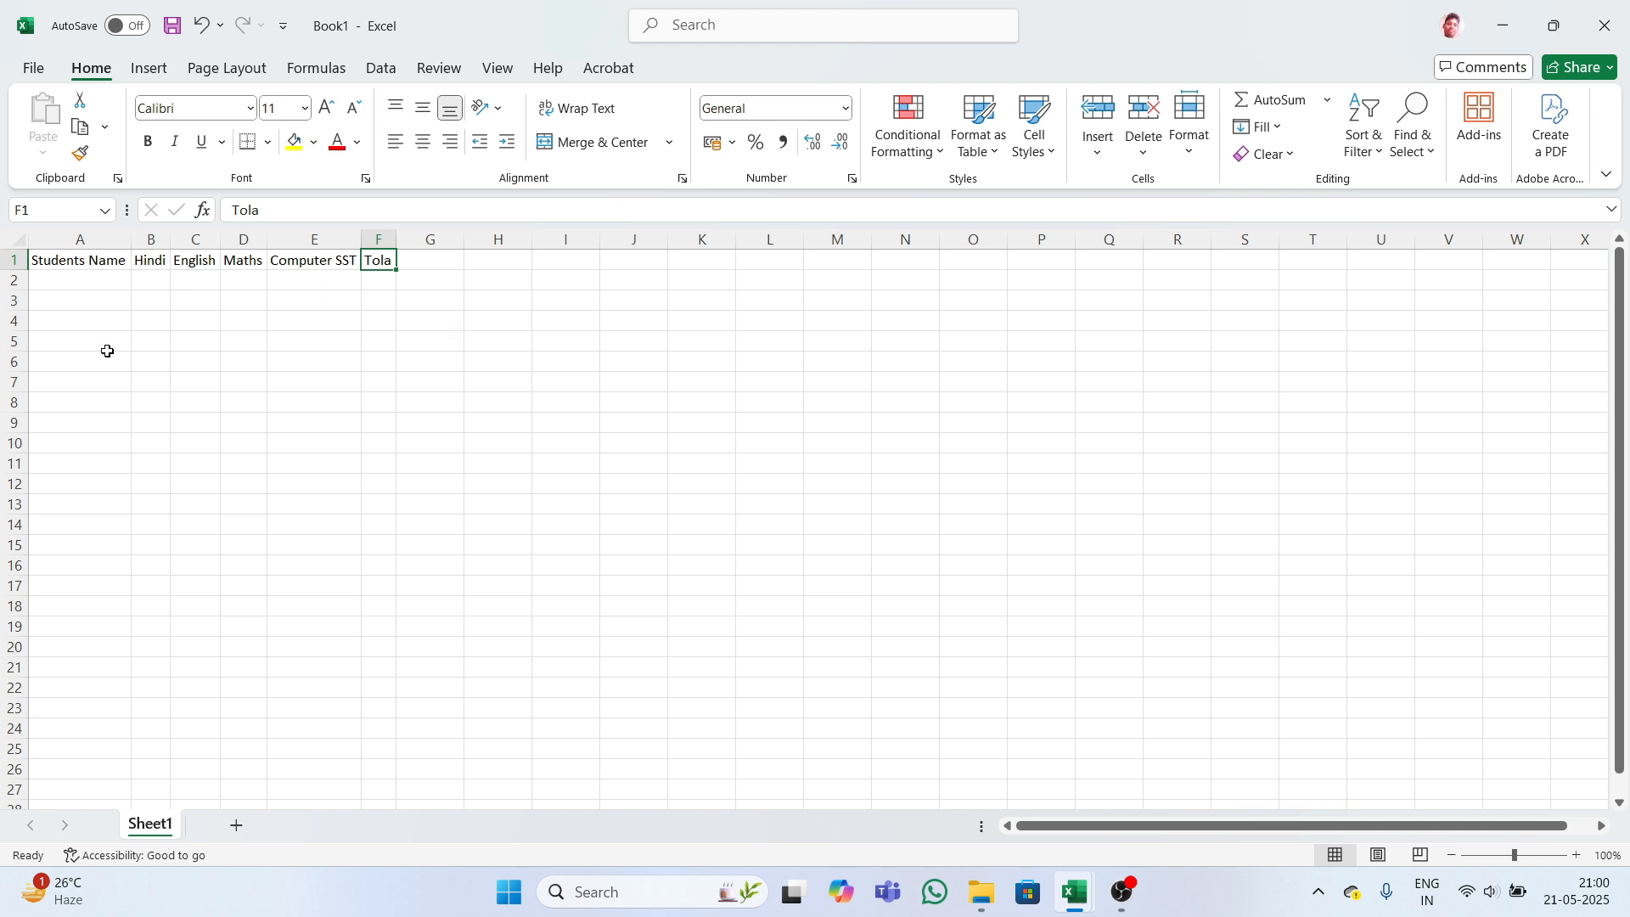
# - Enter the first three student names in A2 to A4
pyautogui.click(81, 283)
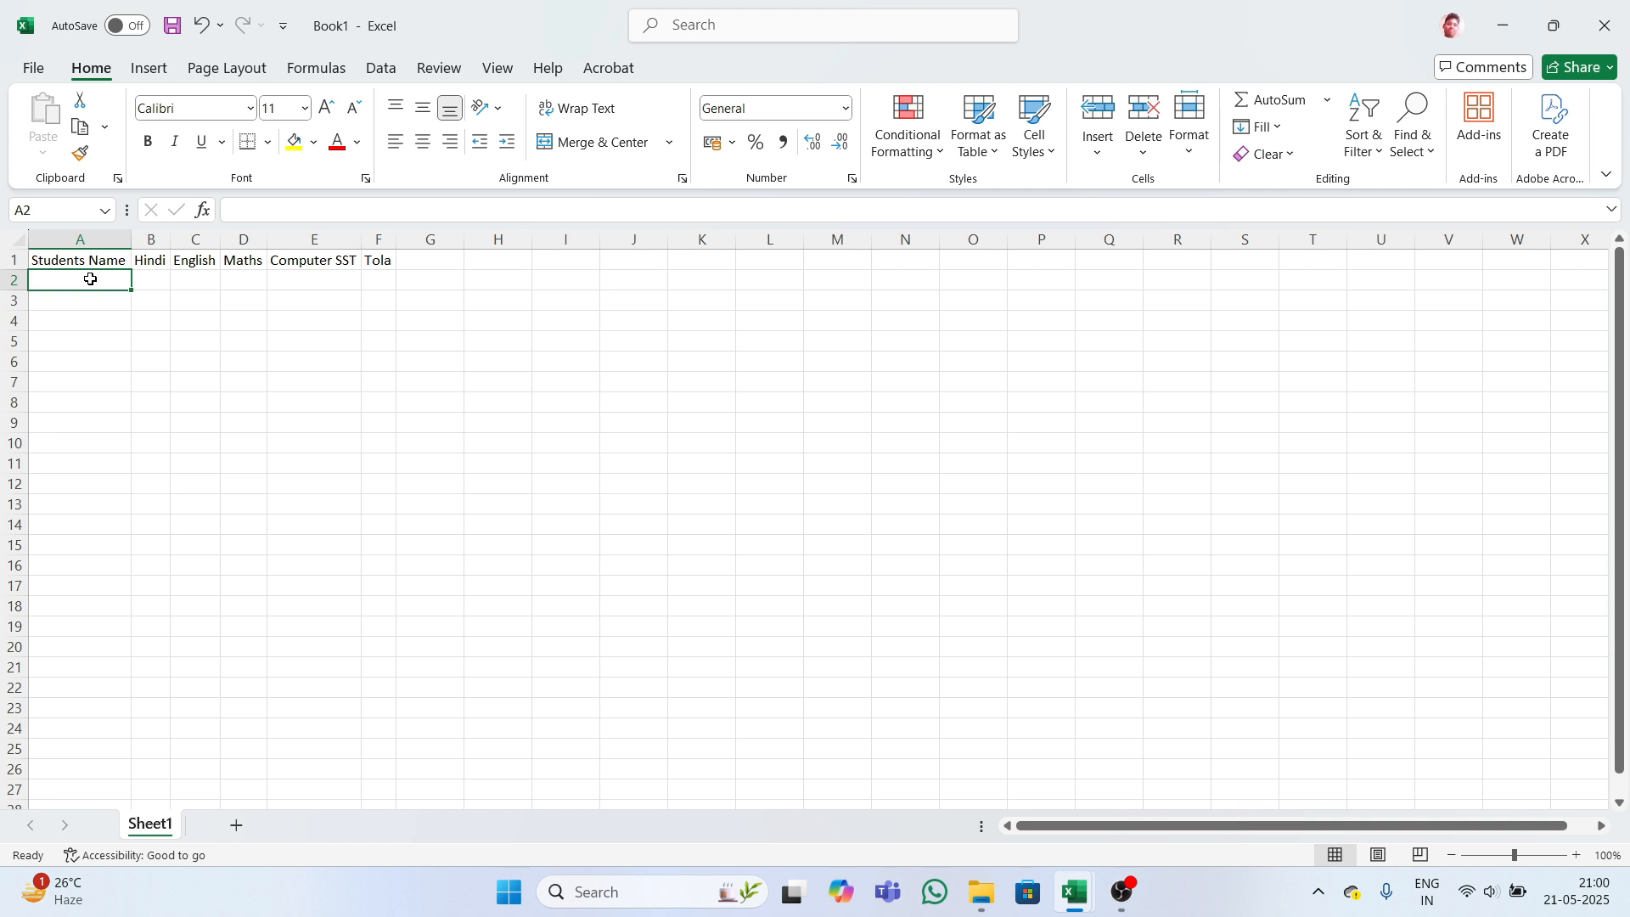
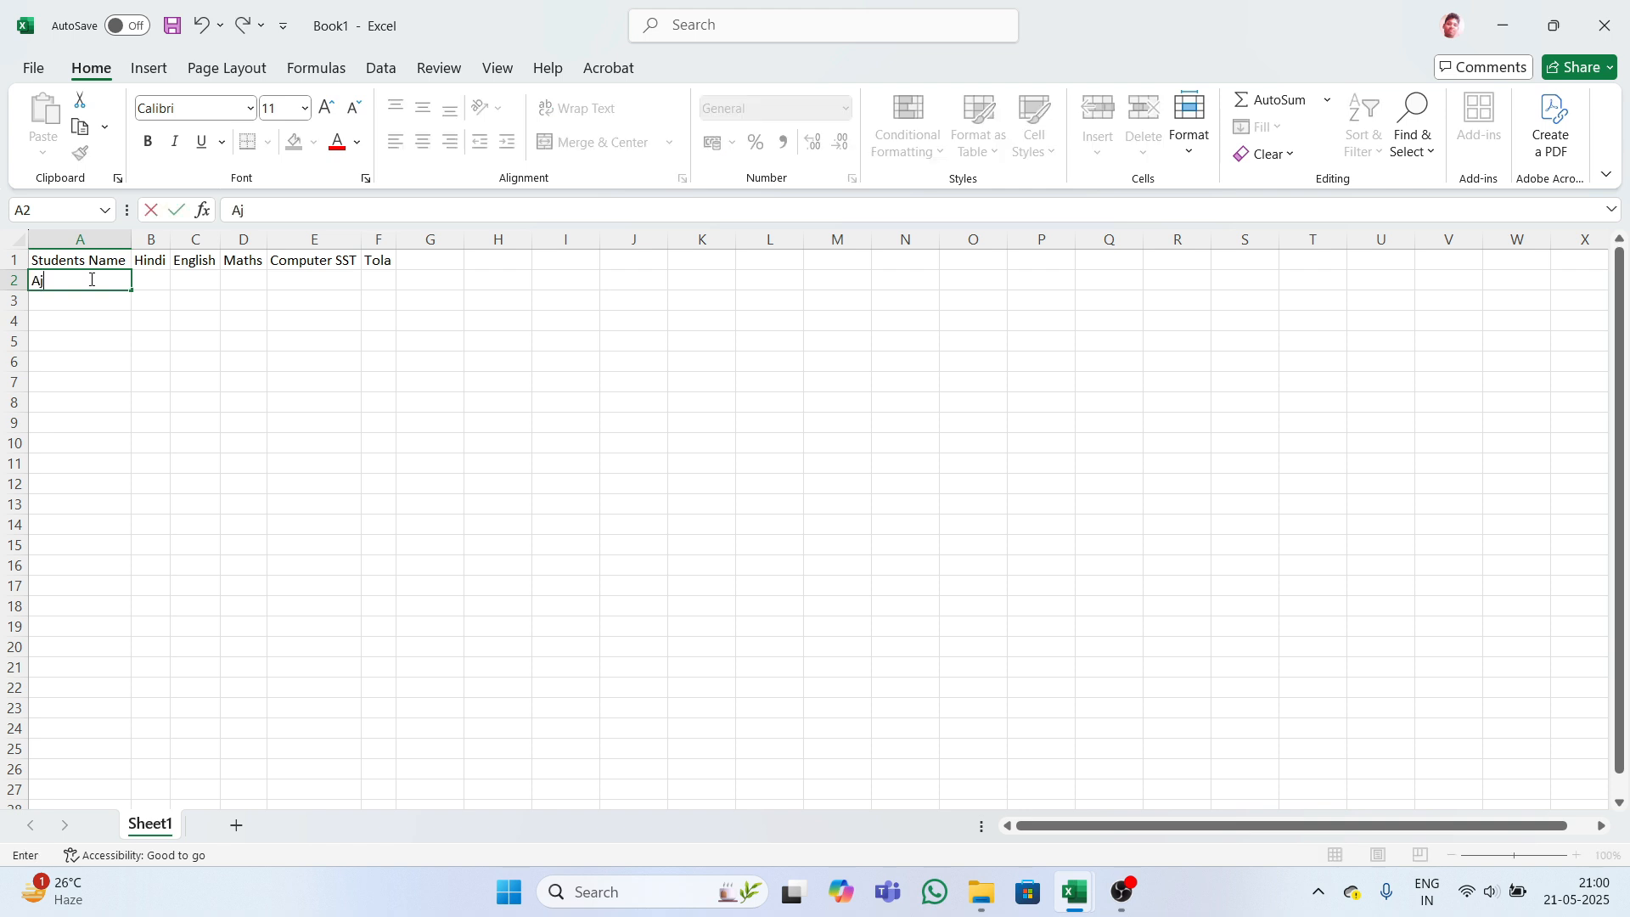
pyautogui.press('Return')
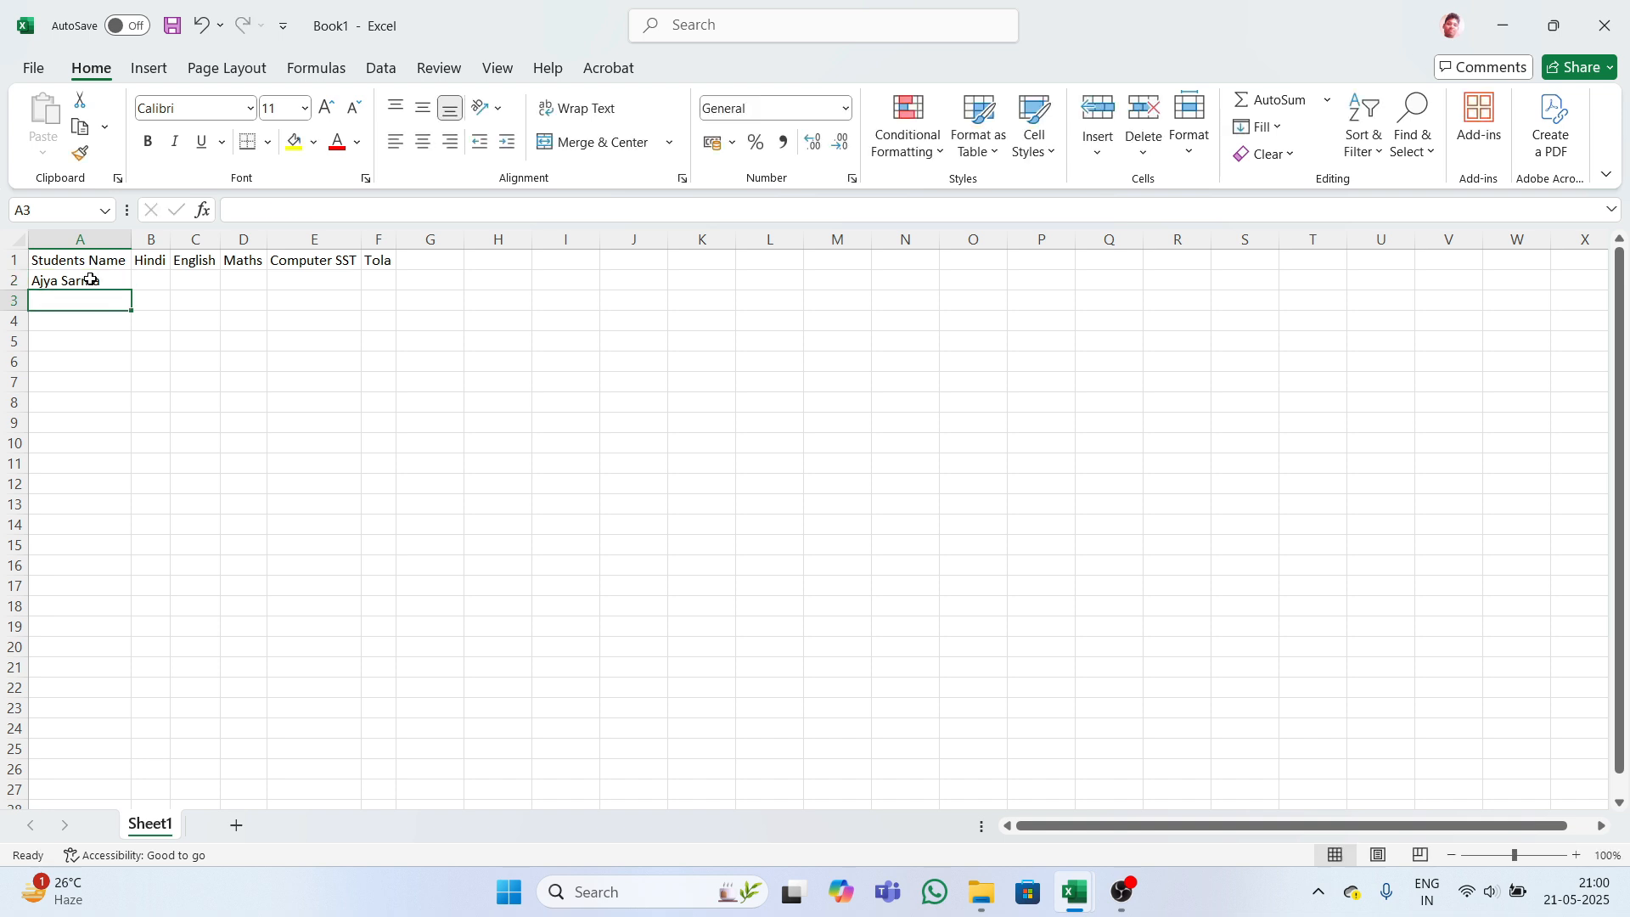
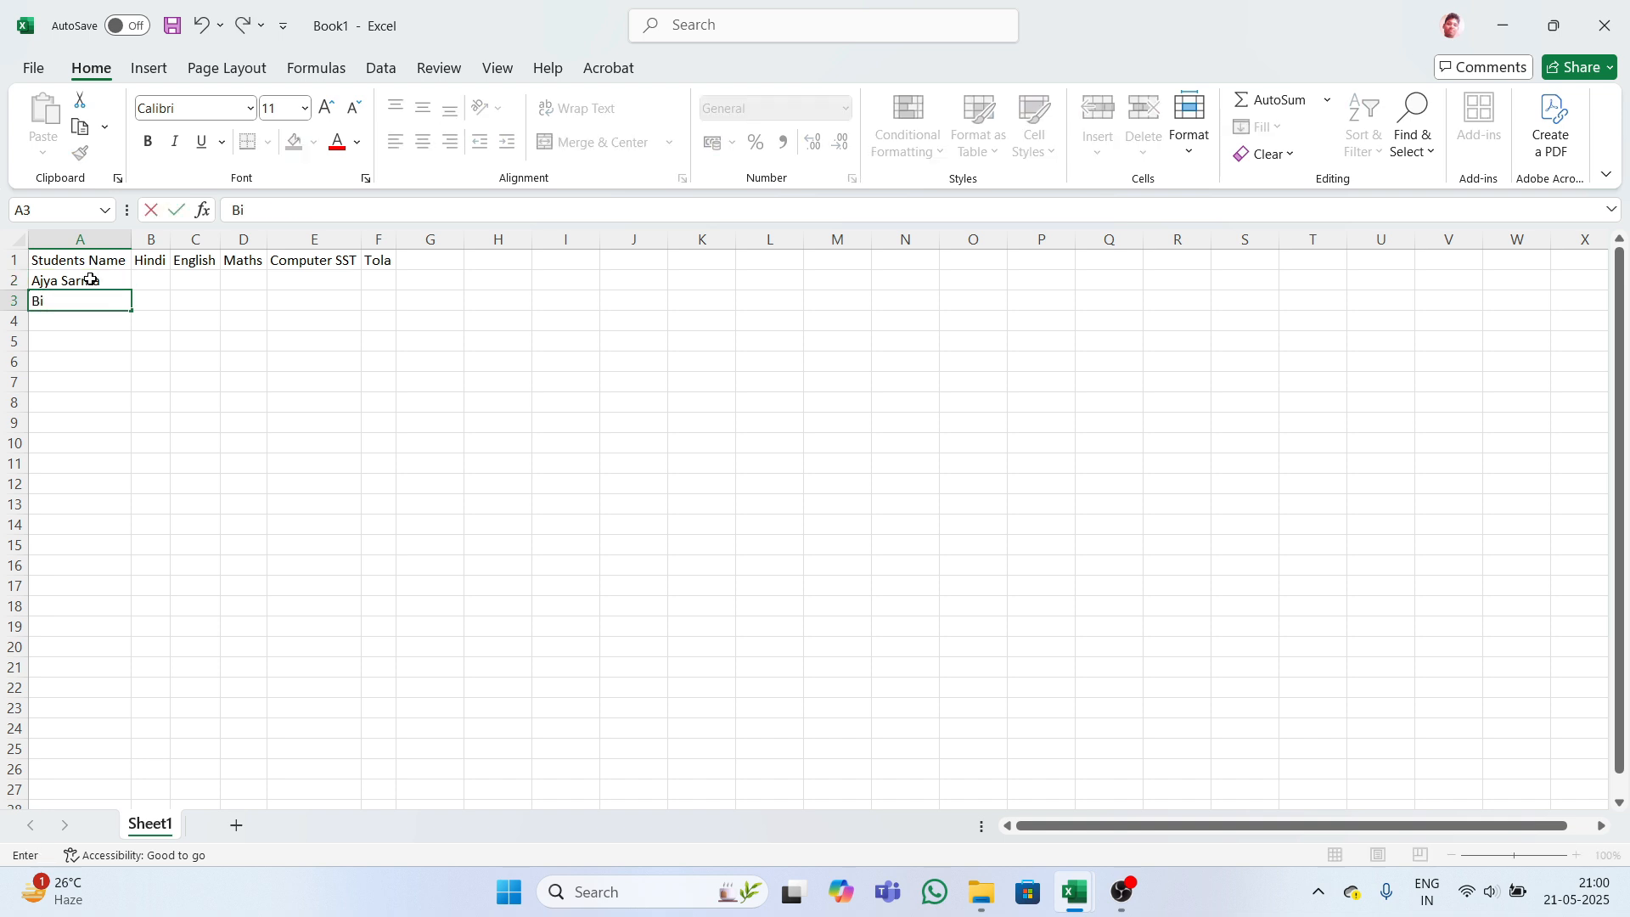
pyautogui.press('Return')
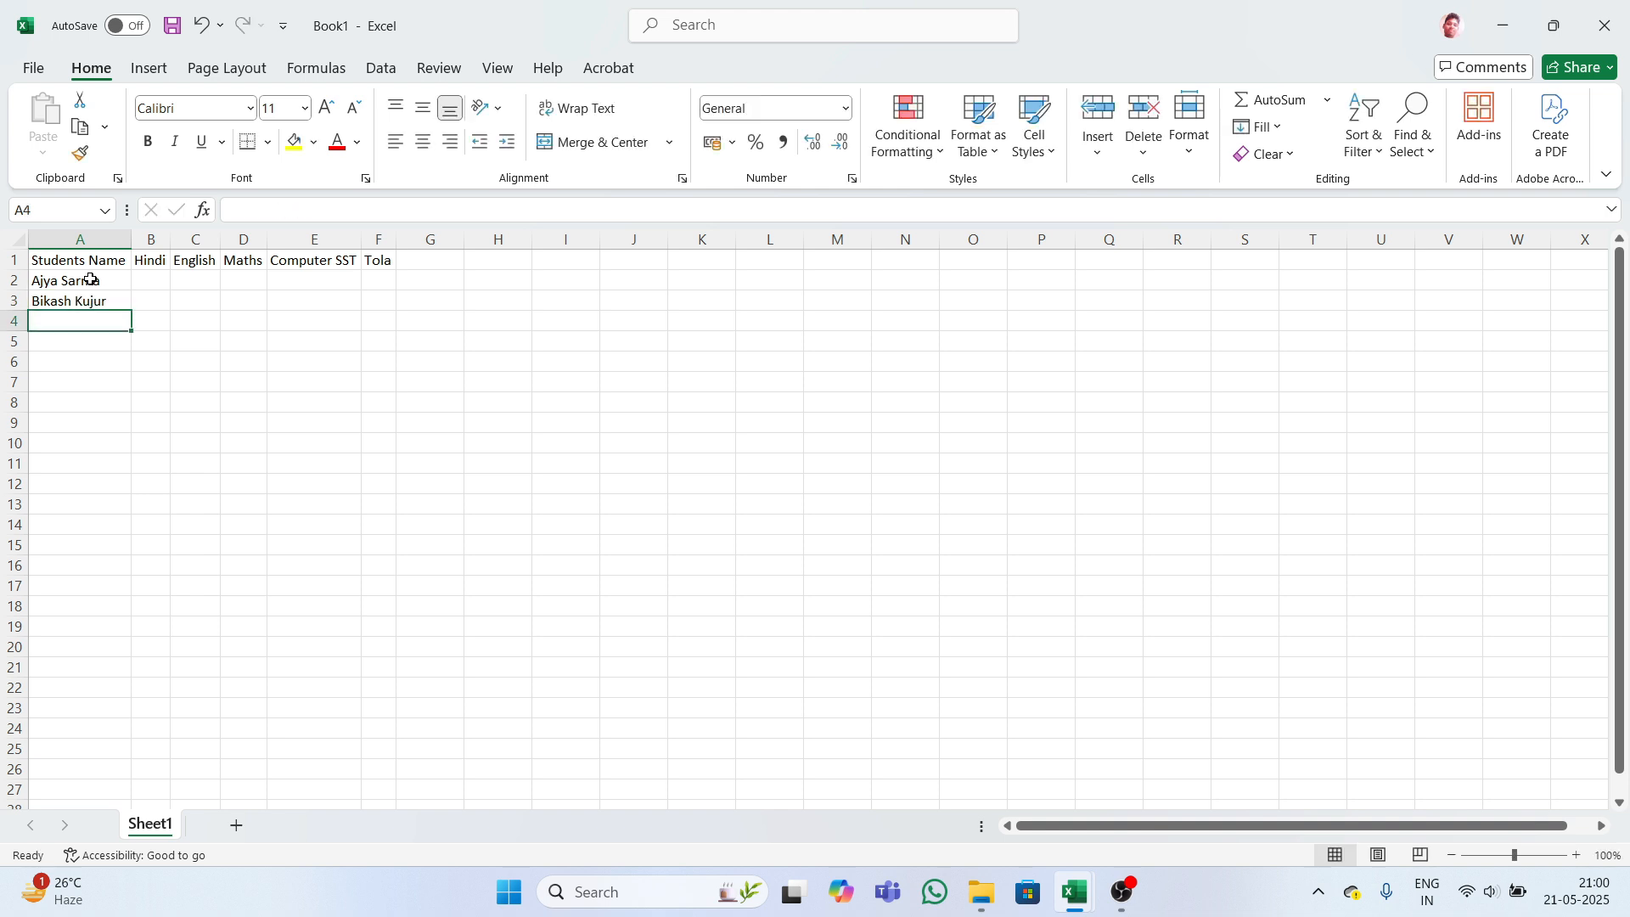
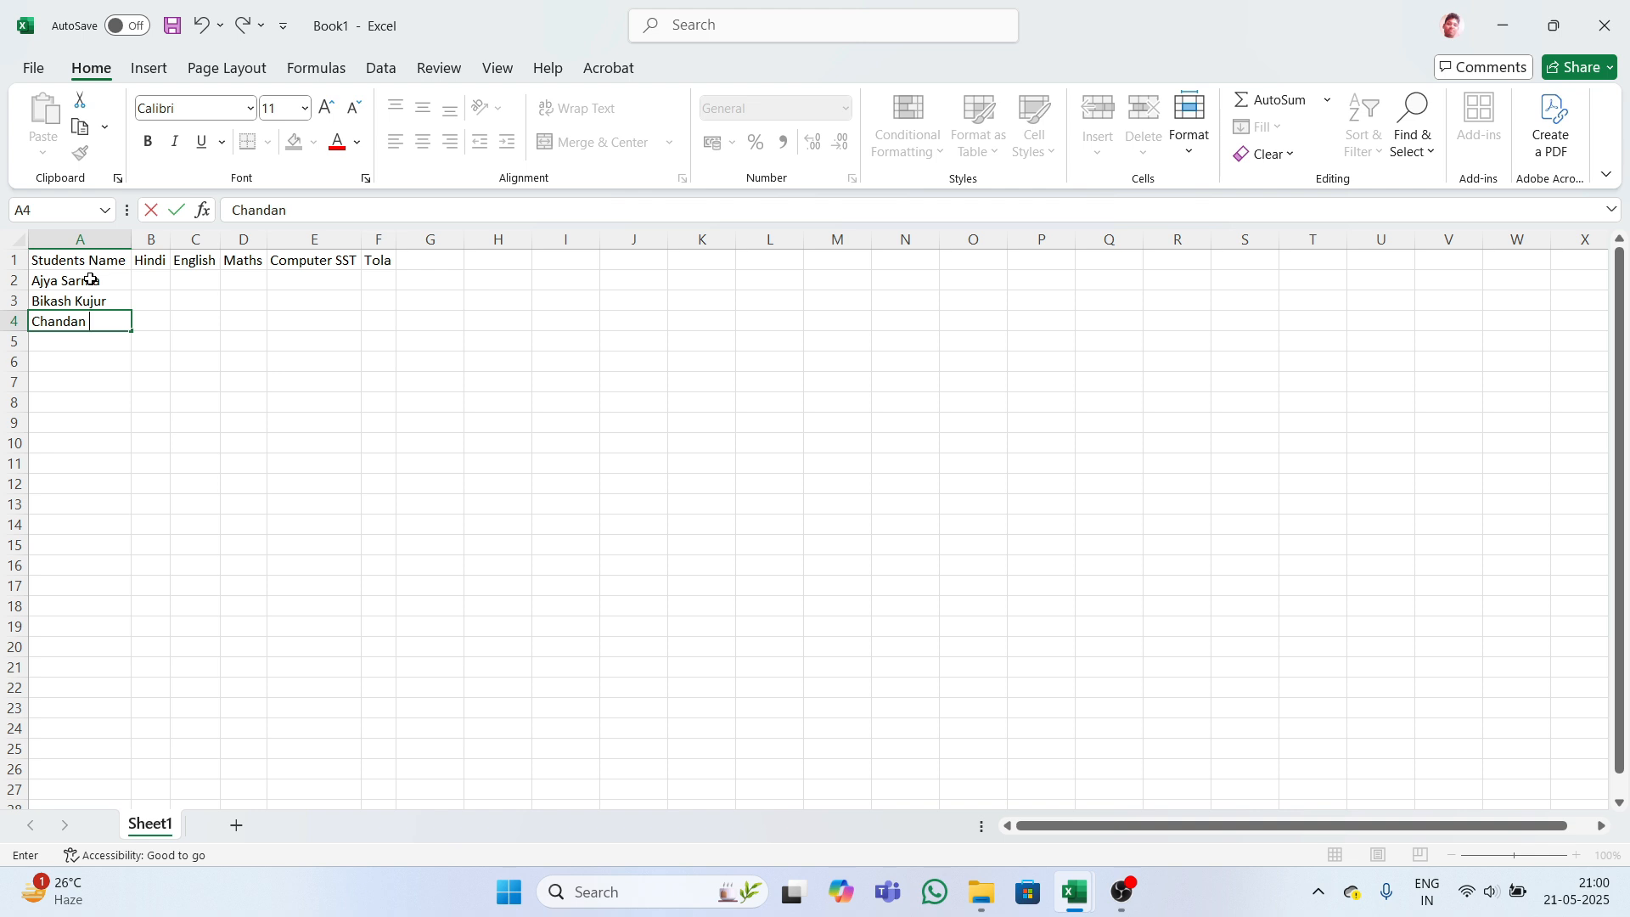
pyautogui.press('Return')
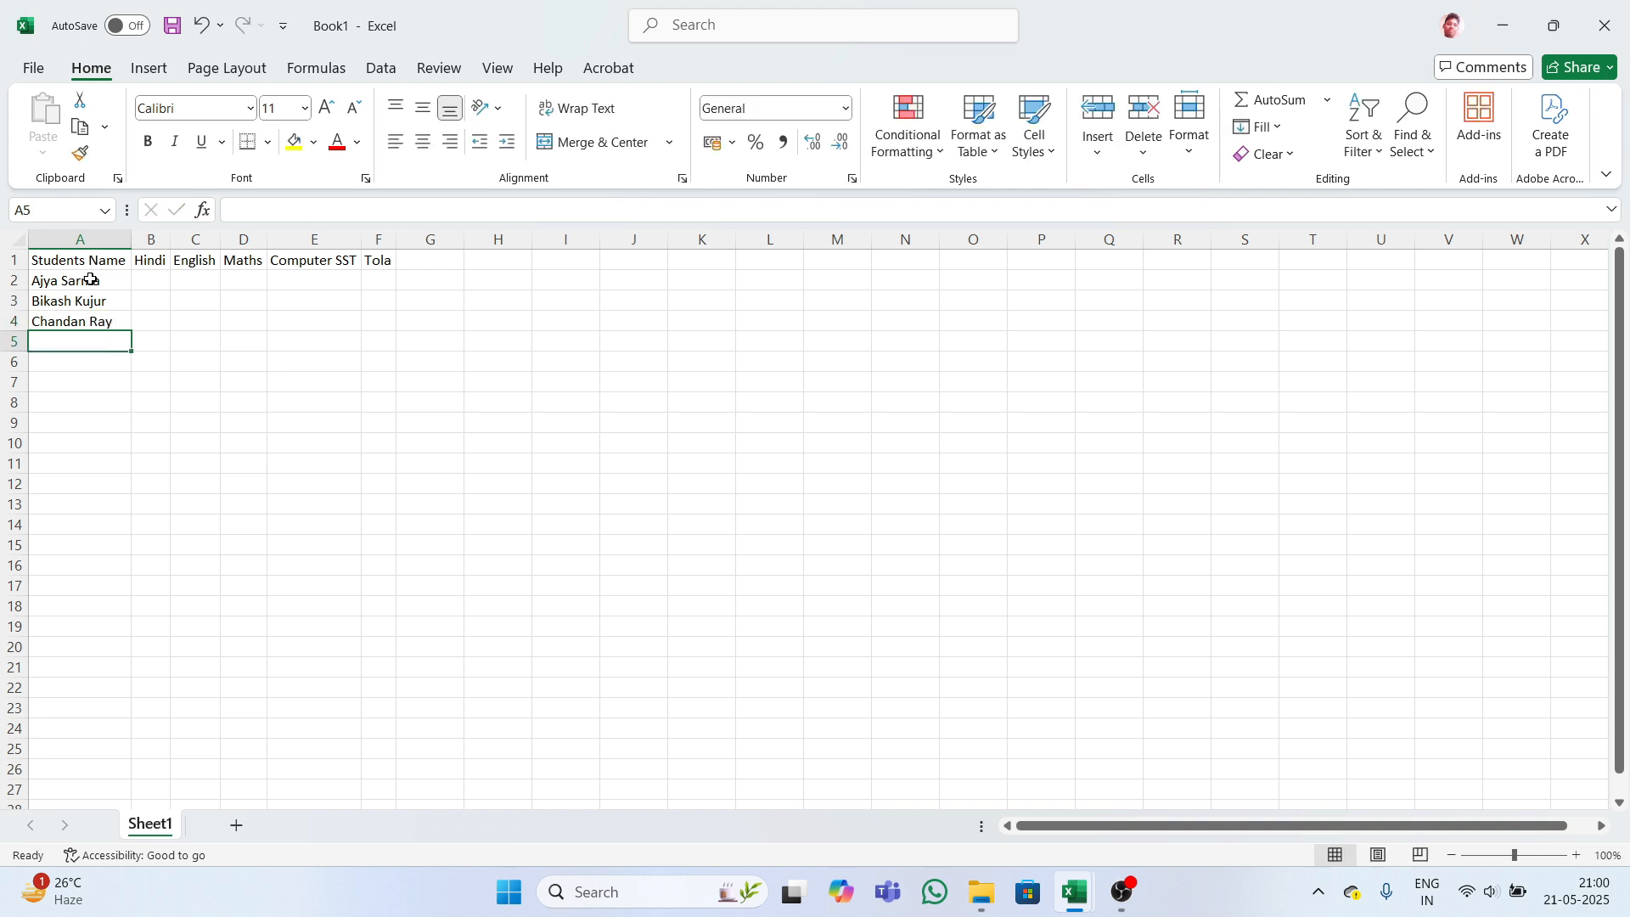
# - Enter the remaining four student names in A5 to A8
pyautogui.write('E')
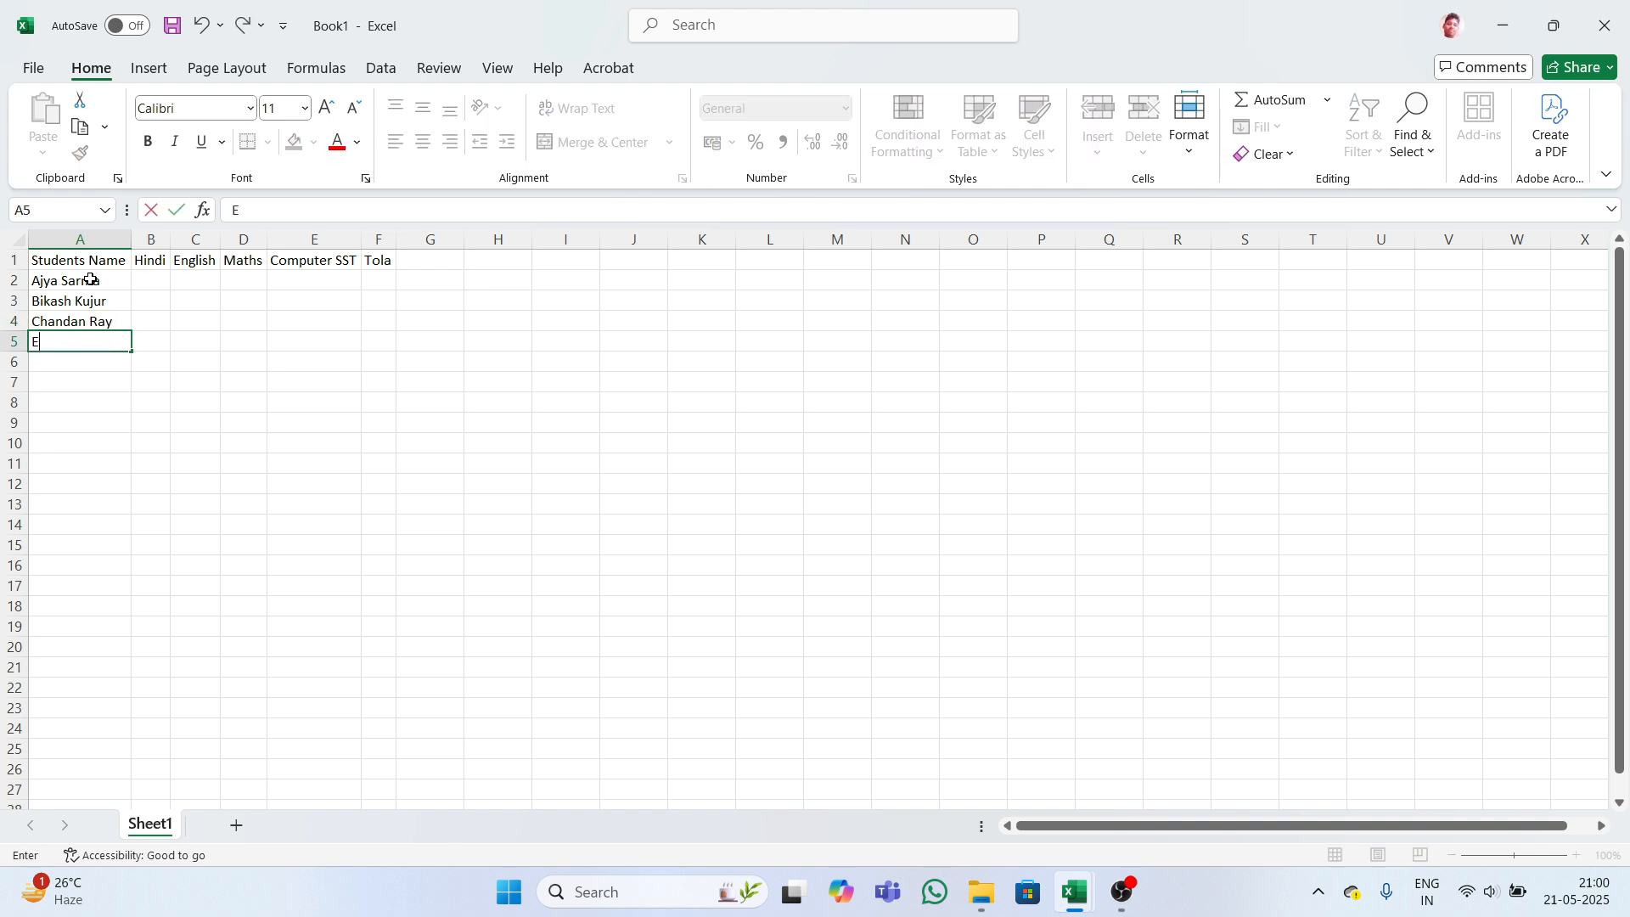
pyautogui.write('gicak')
pyautogui.press('Return')
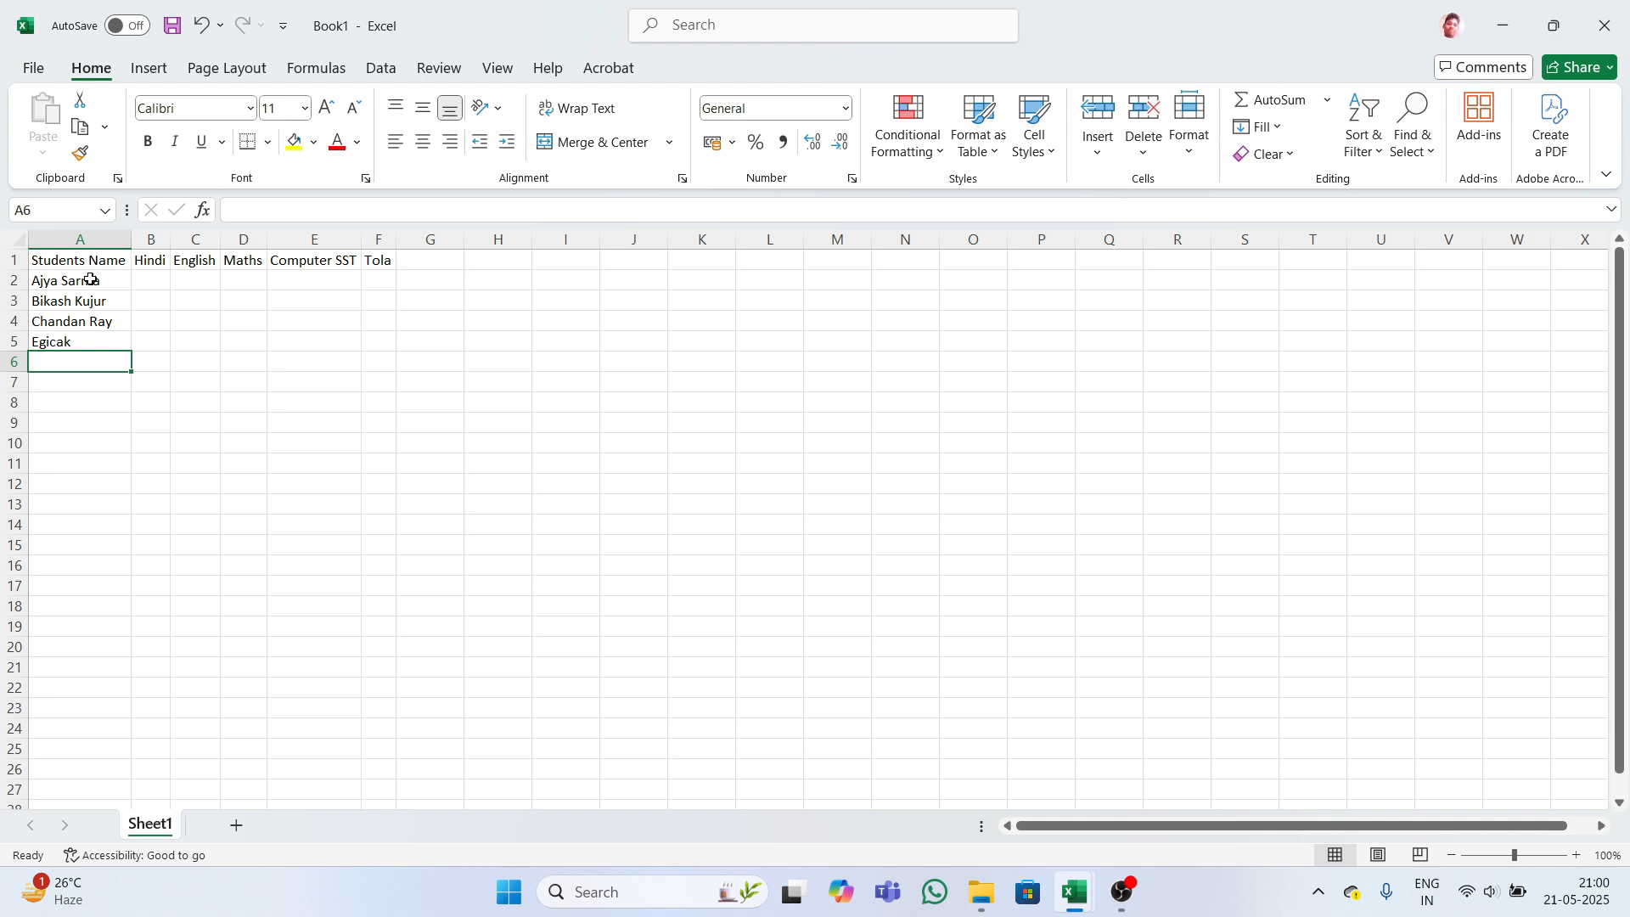
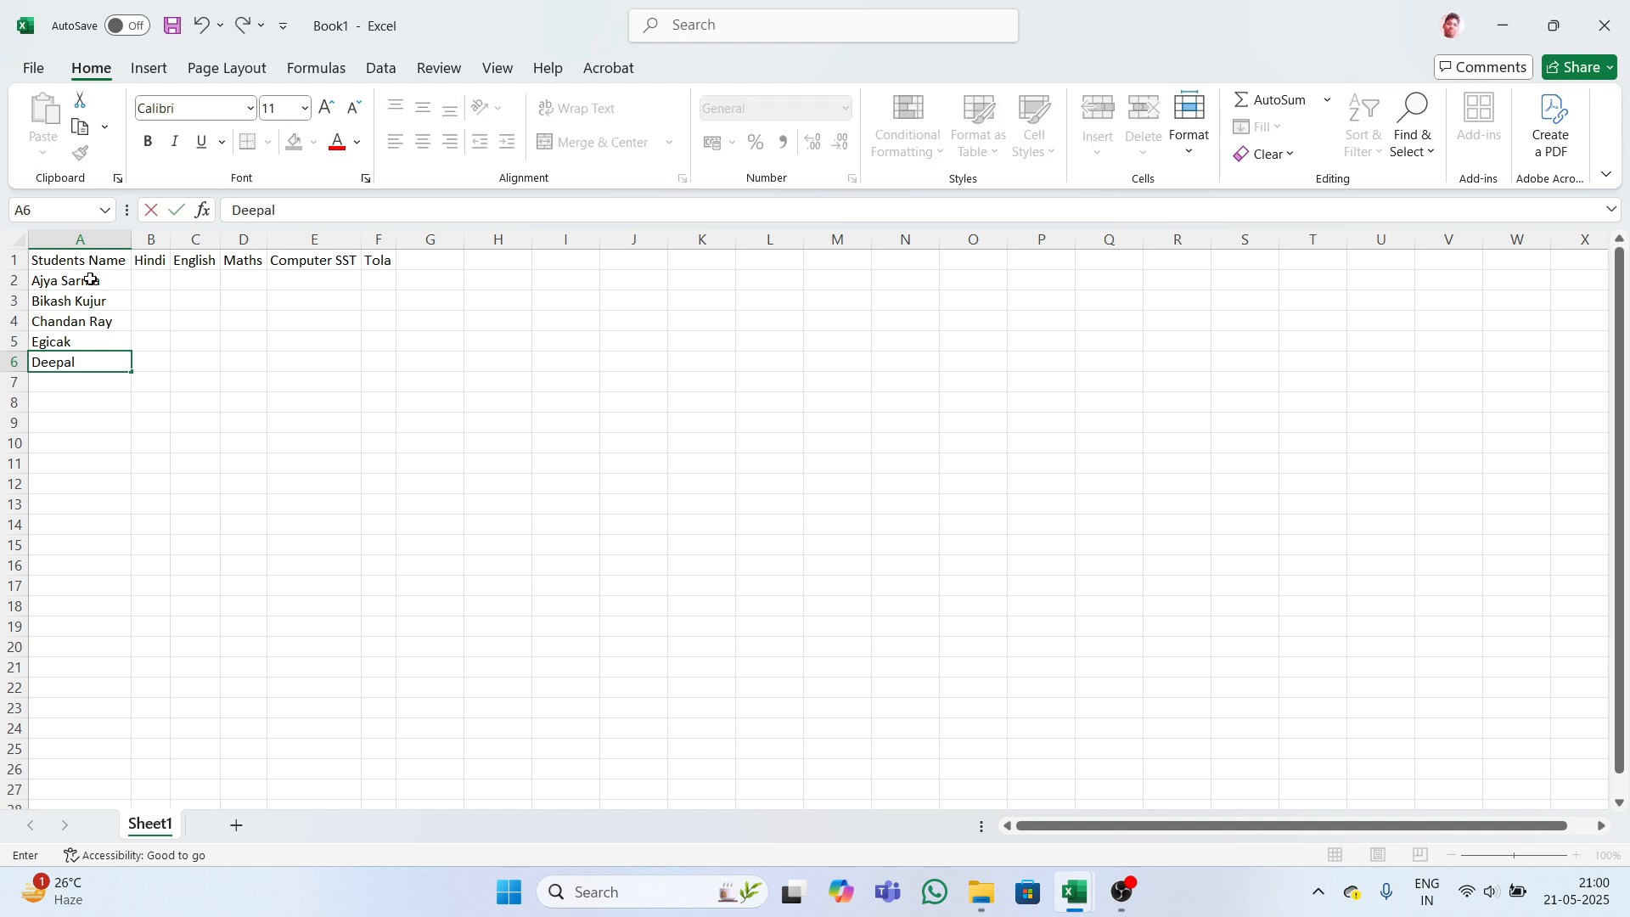
pyautogui.press('Return')
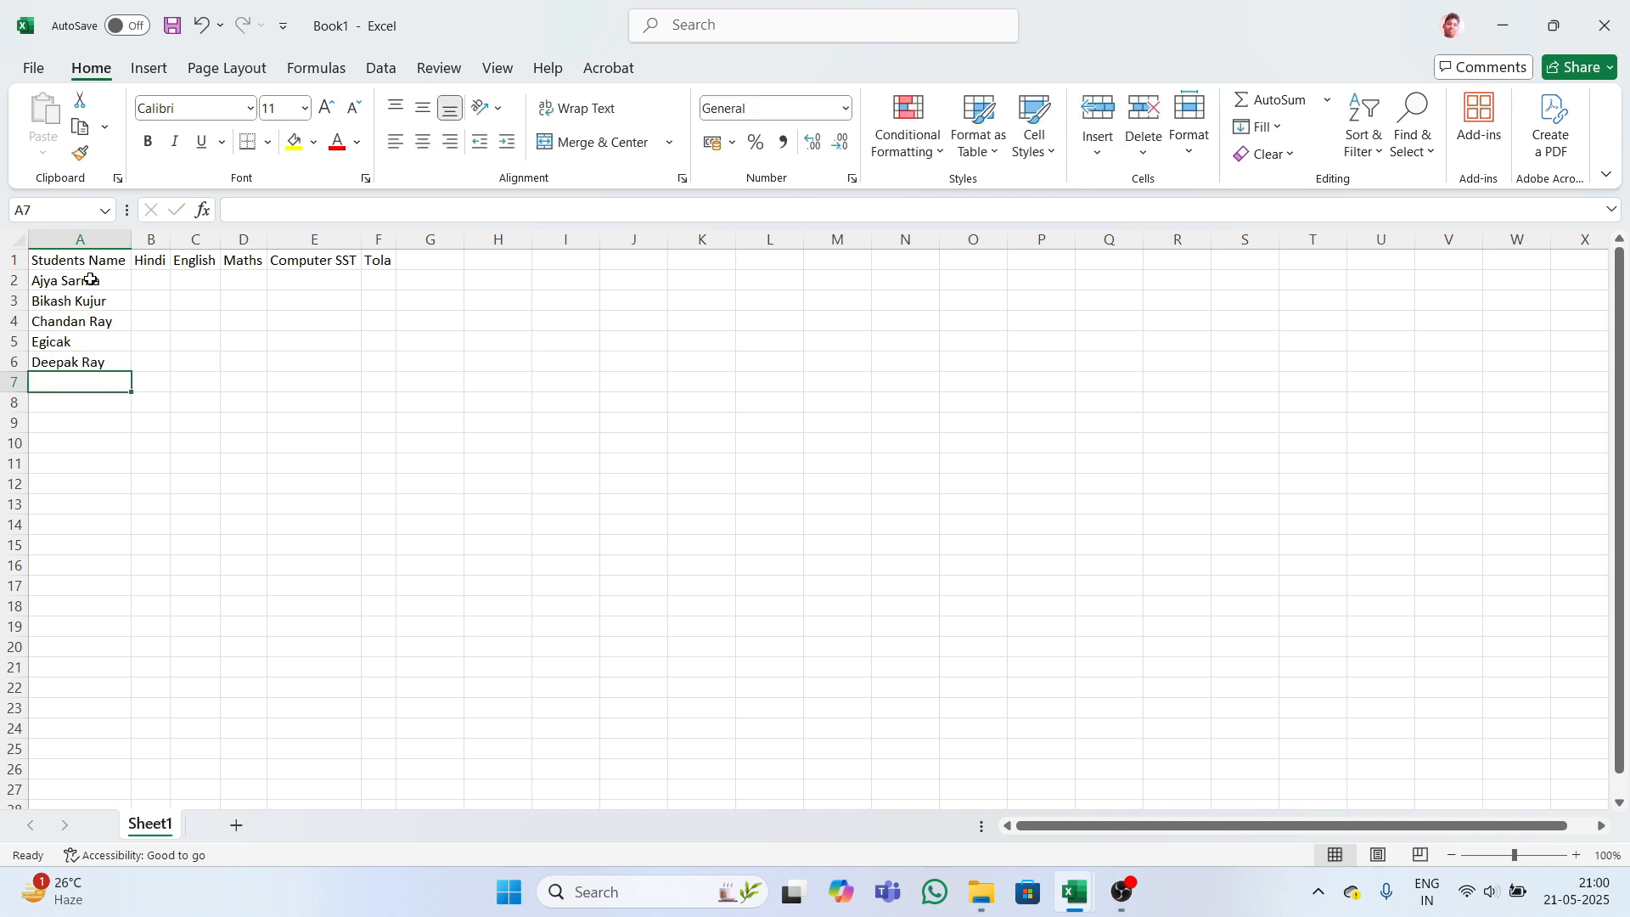
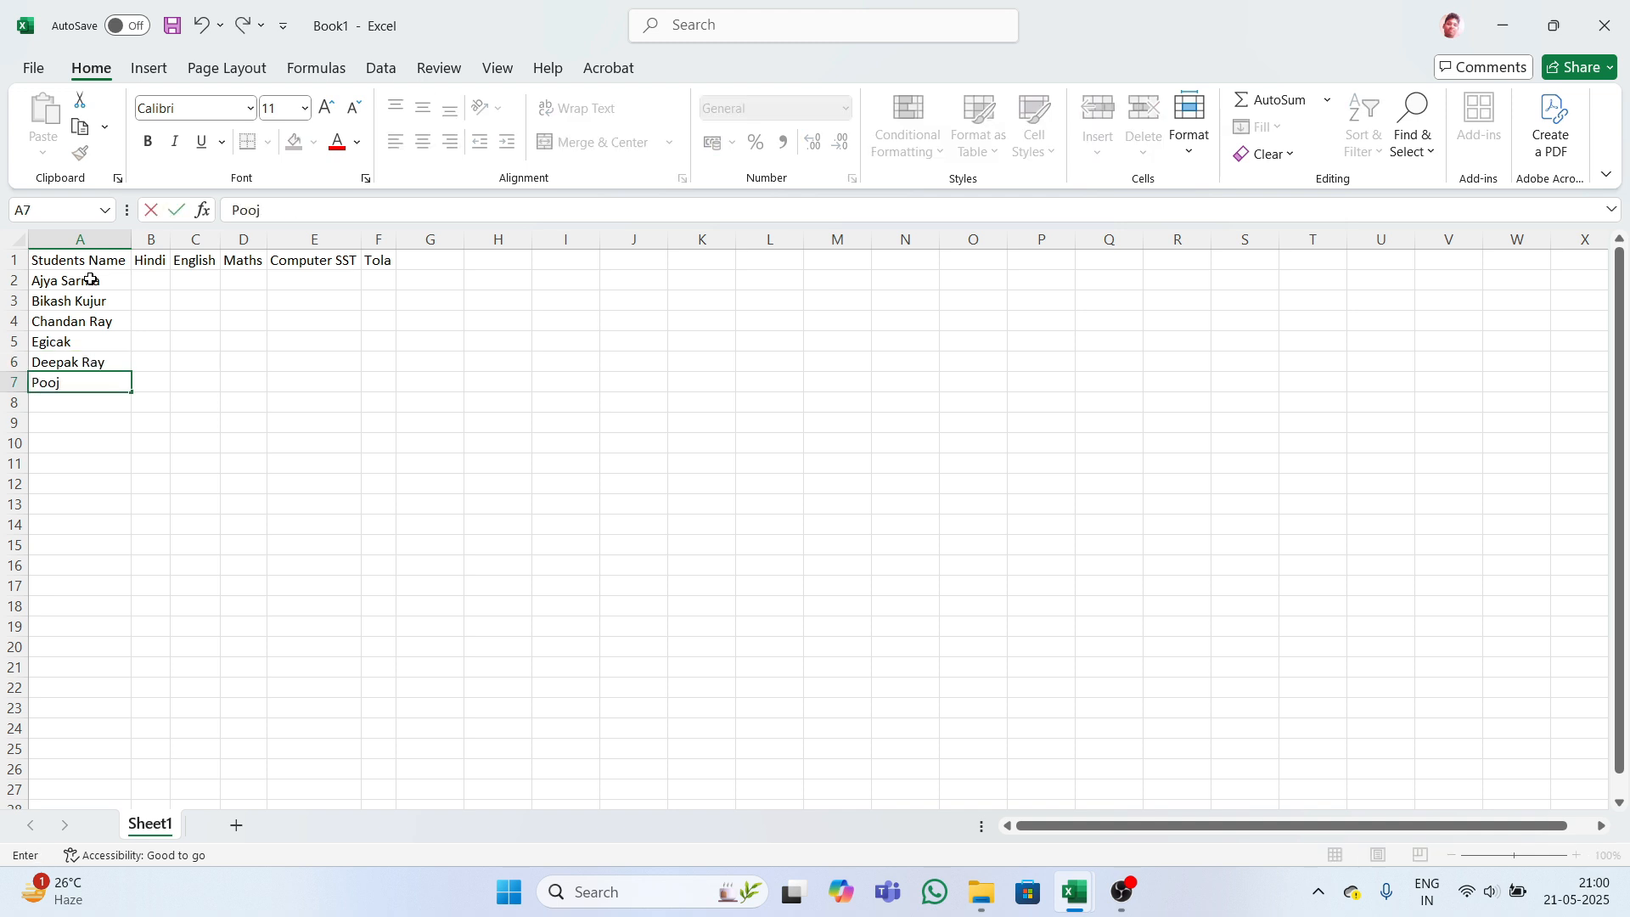
pyautogui.press('Return')
pyautogui.write('Va')
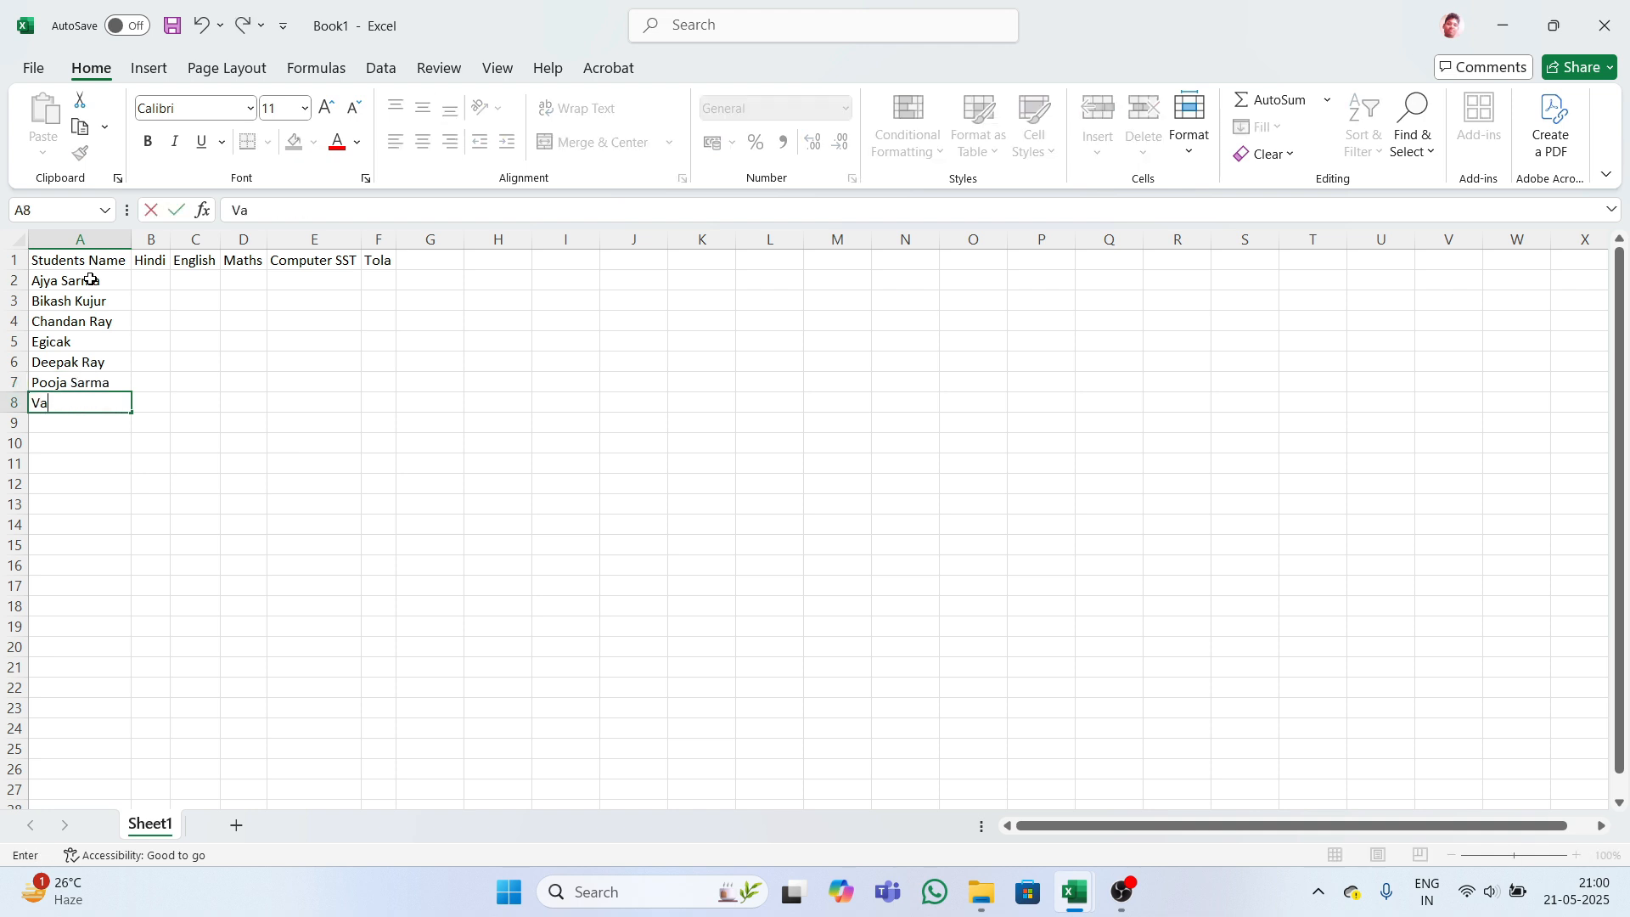
pyautogui.write('ndana')
pyautogui.press('Tab')
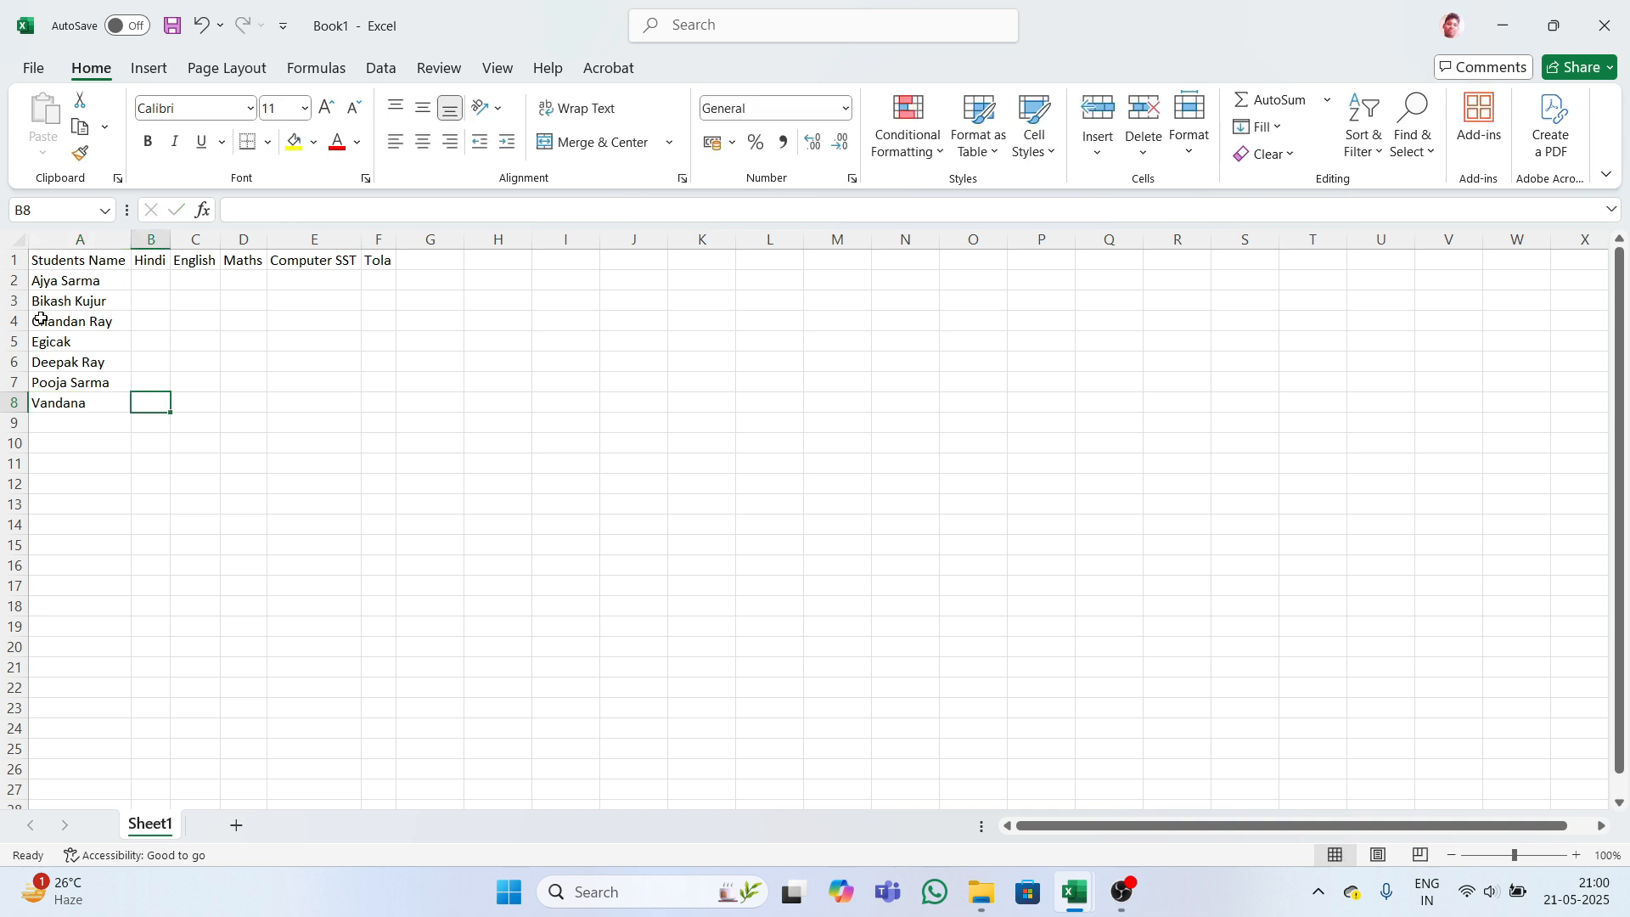
# - Zoom the sheet in and select the empty marks block B2:E8
pyautogui.moveTo(68, 281); pyautogui.dragTo(79, 396)
pyautogui.click(202, 350)
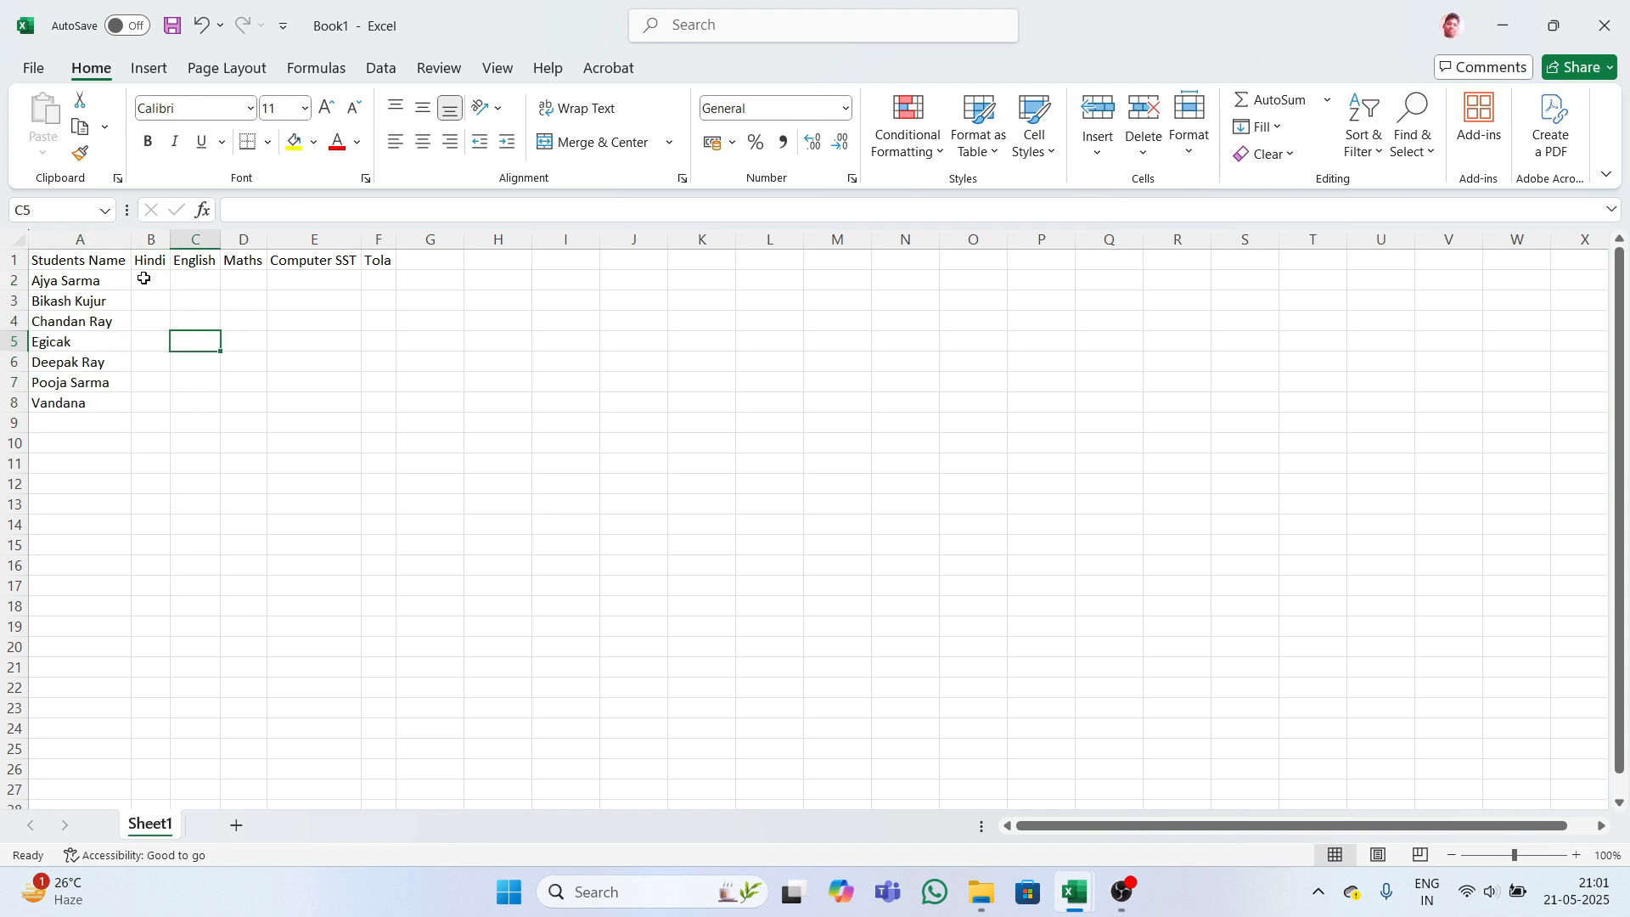
pyautogui.moveTo(148, 277); pyautogui.dragTo(329, 402)
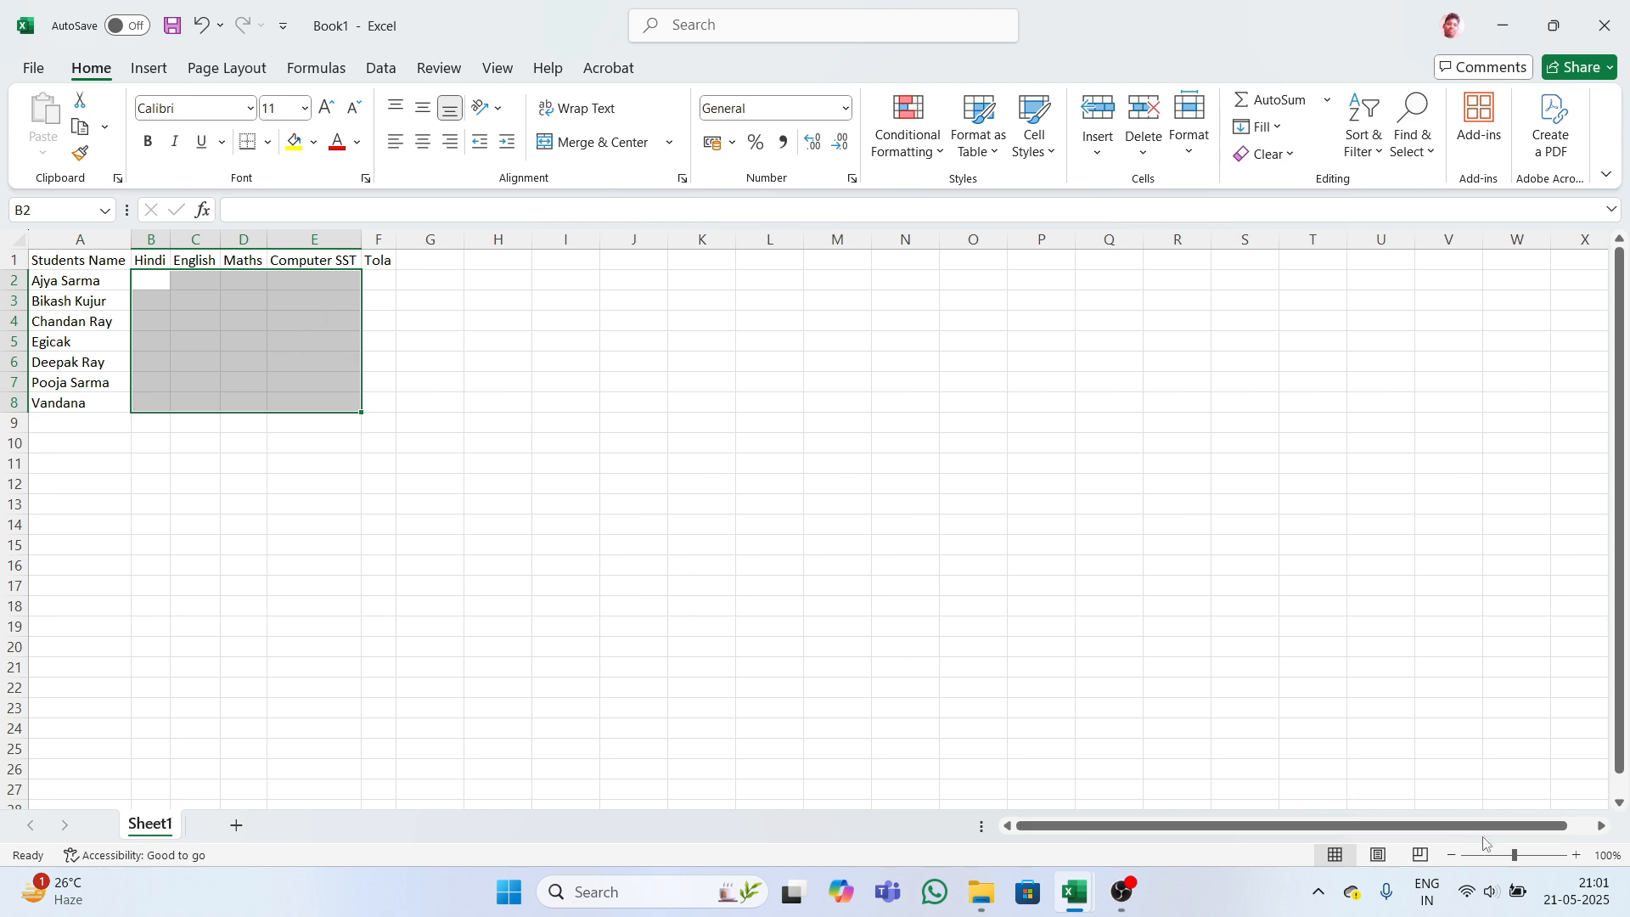
pyautogui.moveTo(1515, 855); pyautogui.dragTo(1531, 857)
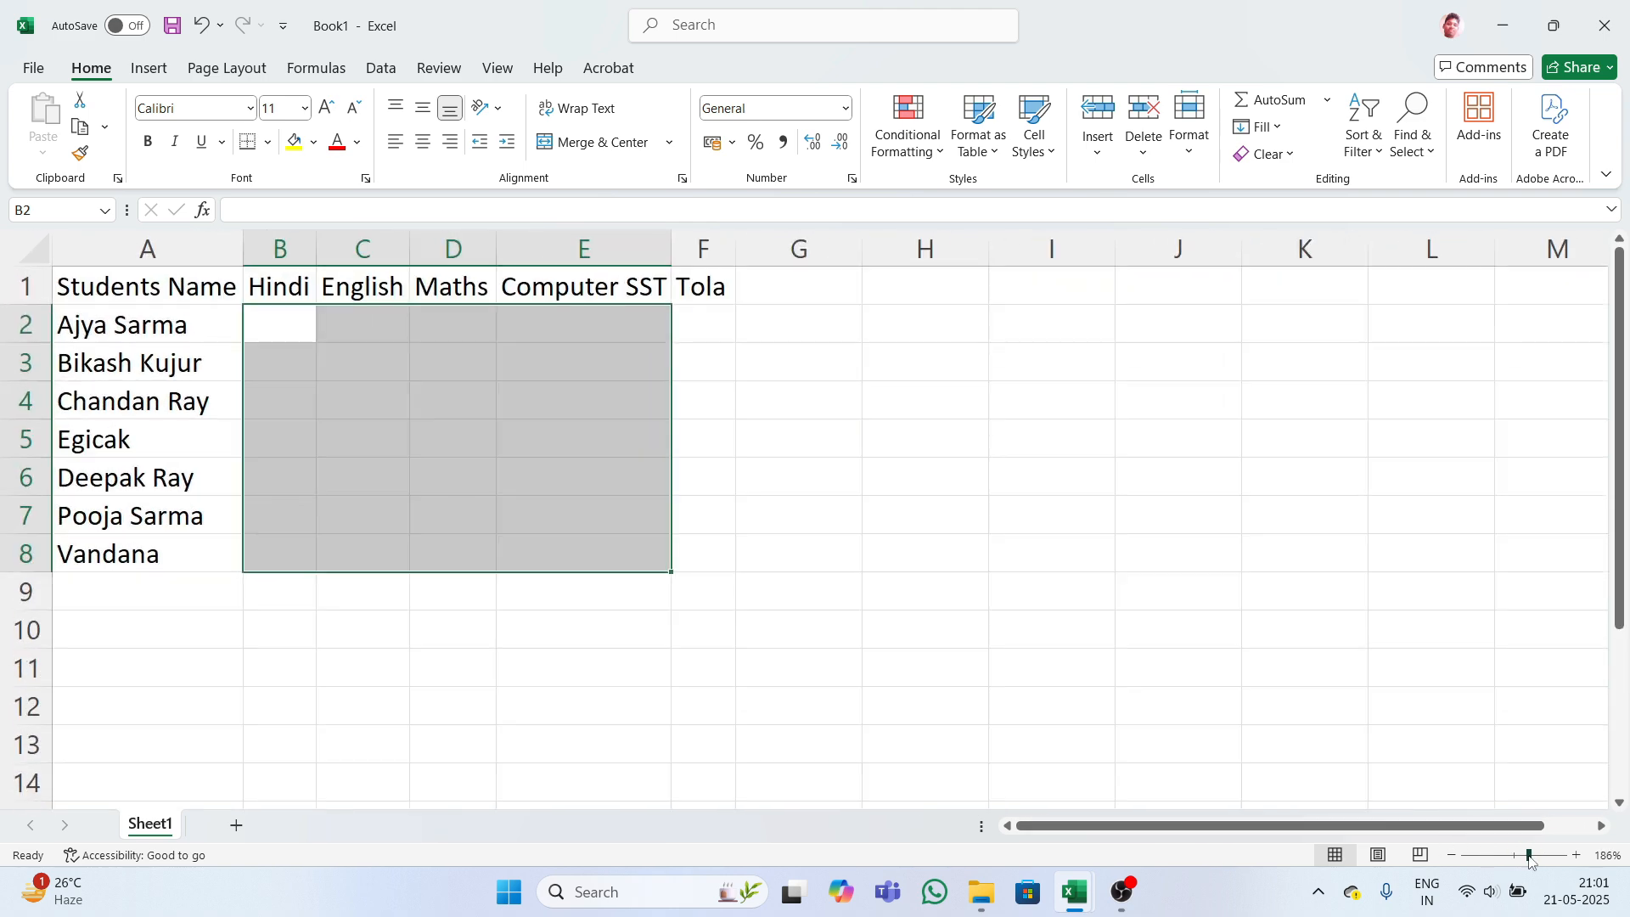
pyautogui.click(721, 418)
pyautogui.click(285, 314)
pyautogui.moveTo(286, 314); pyautogui.dragTo(560, 538)
# - Enter =RANDBETWEEN(10,100) in B2 and fill it down and across B2:E8
pyautogui.write('=')
pyautogui.write('ran')
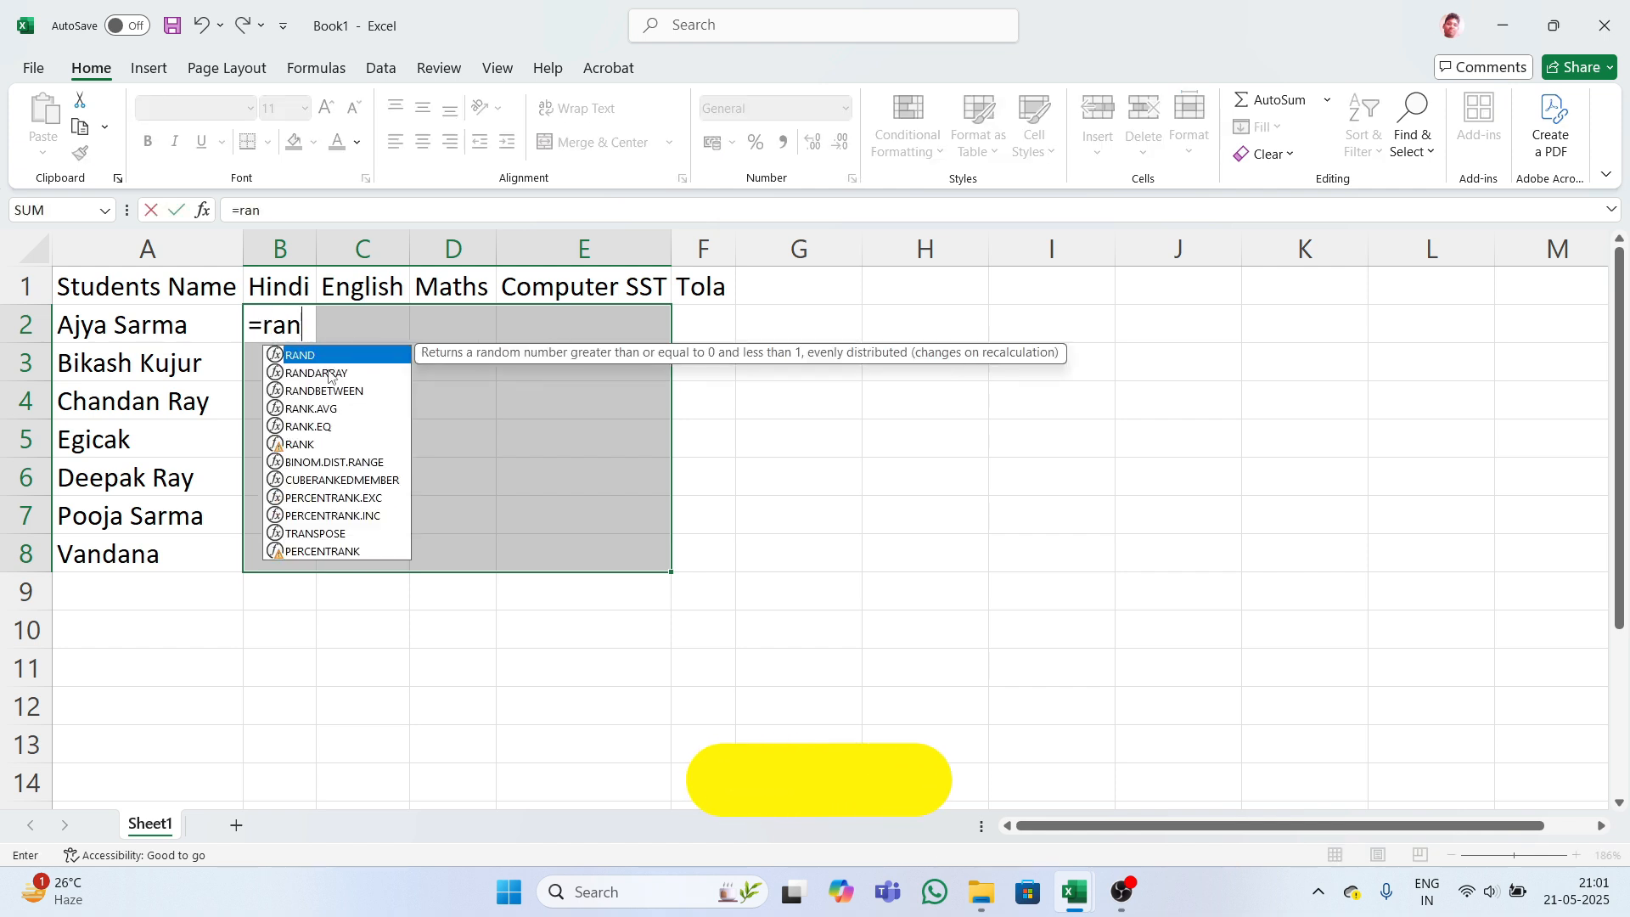
pyautogui.press('Down')
pyautogui.press('Down')
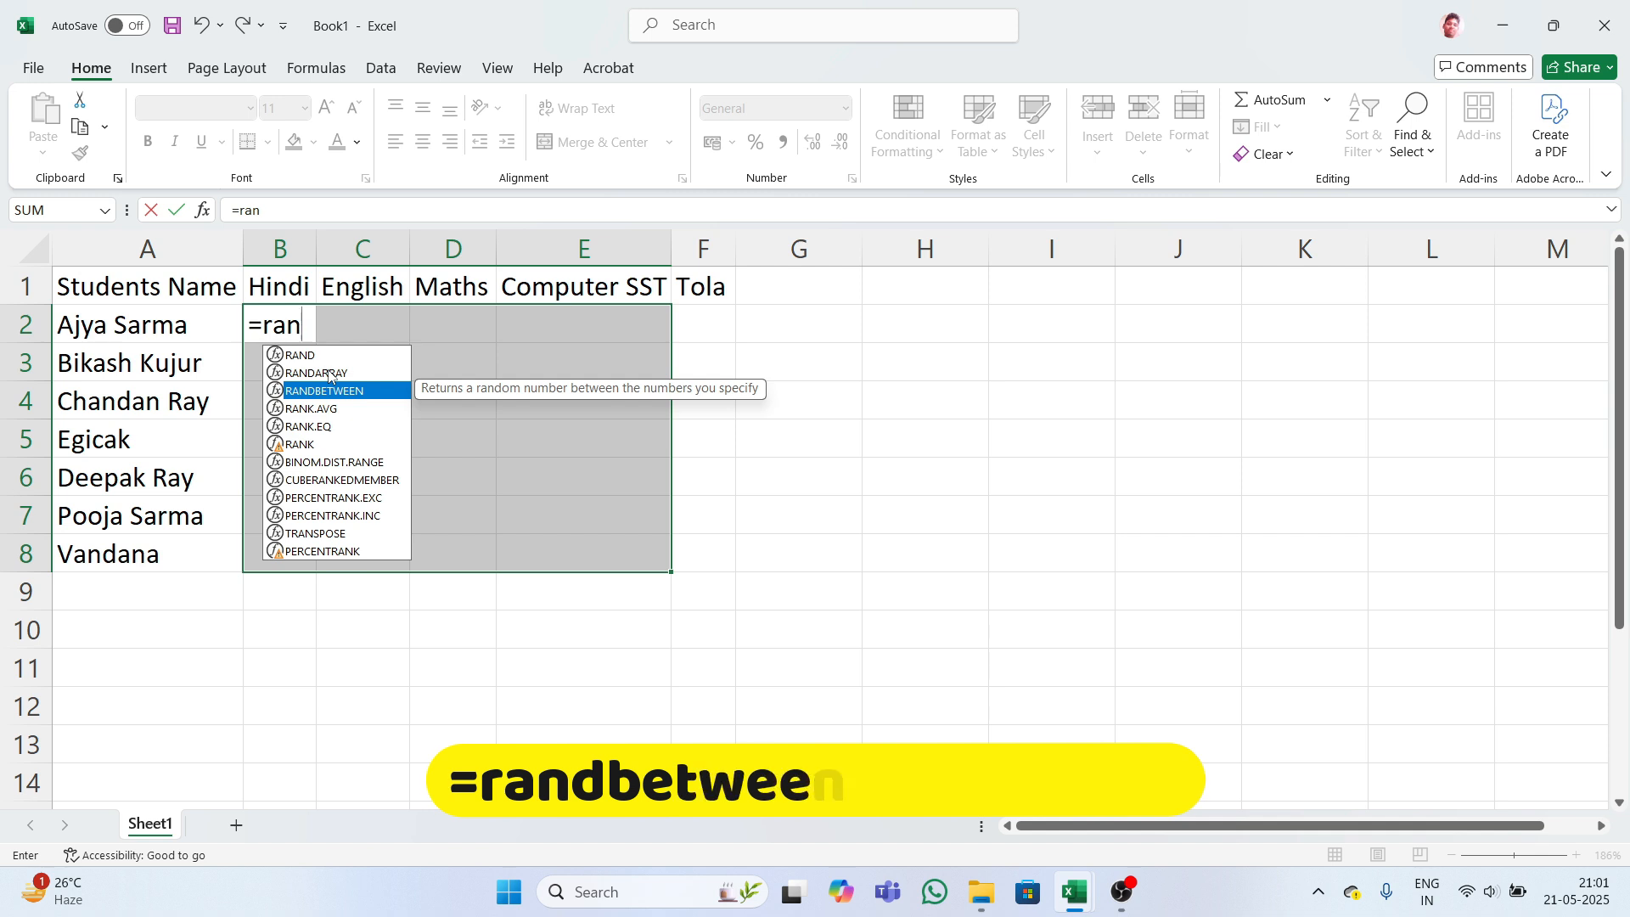
pyautogui.press('Tab')
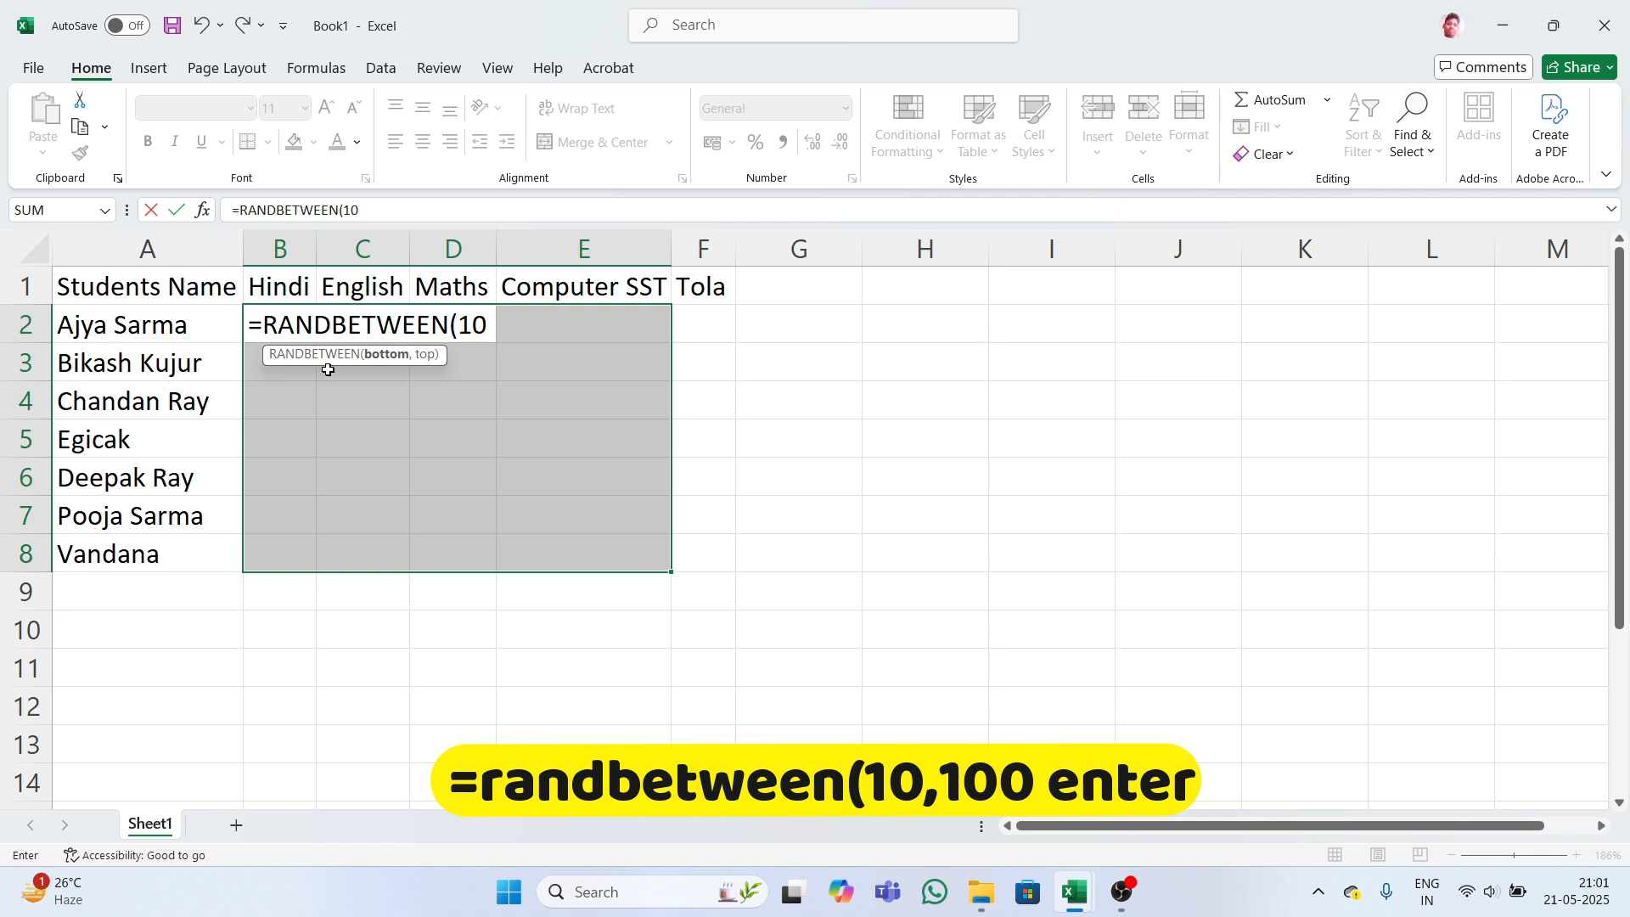
pyautogui.write('10,100')
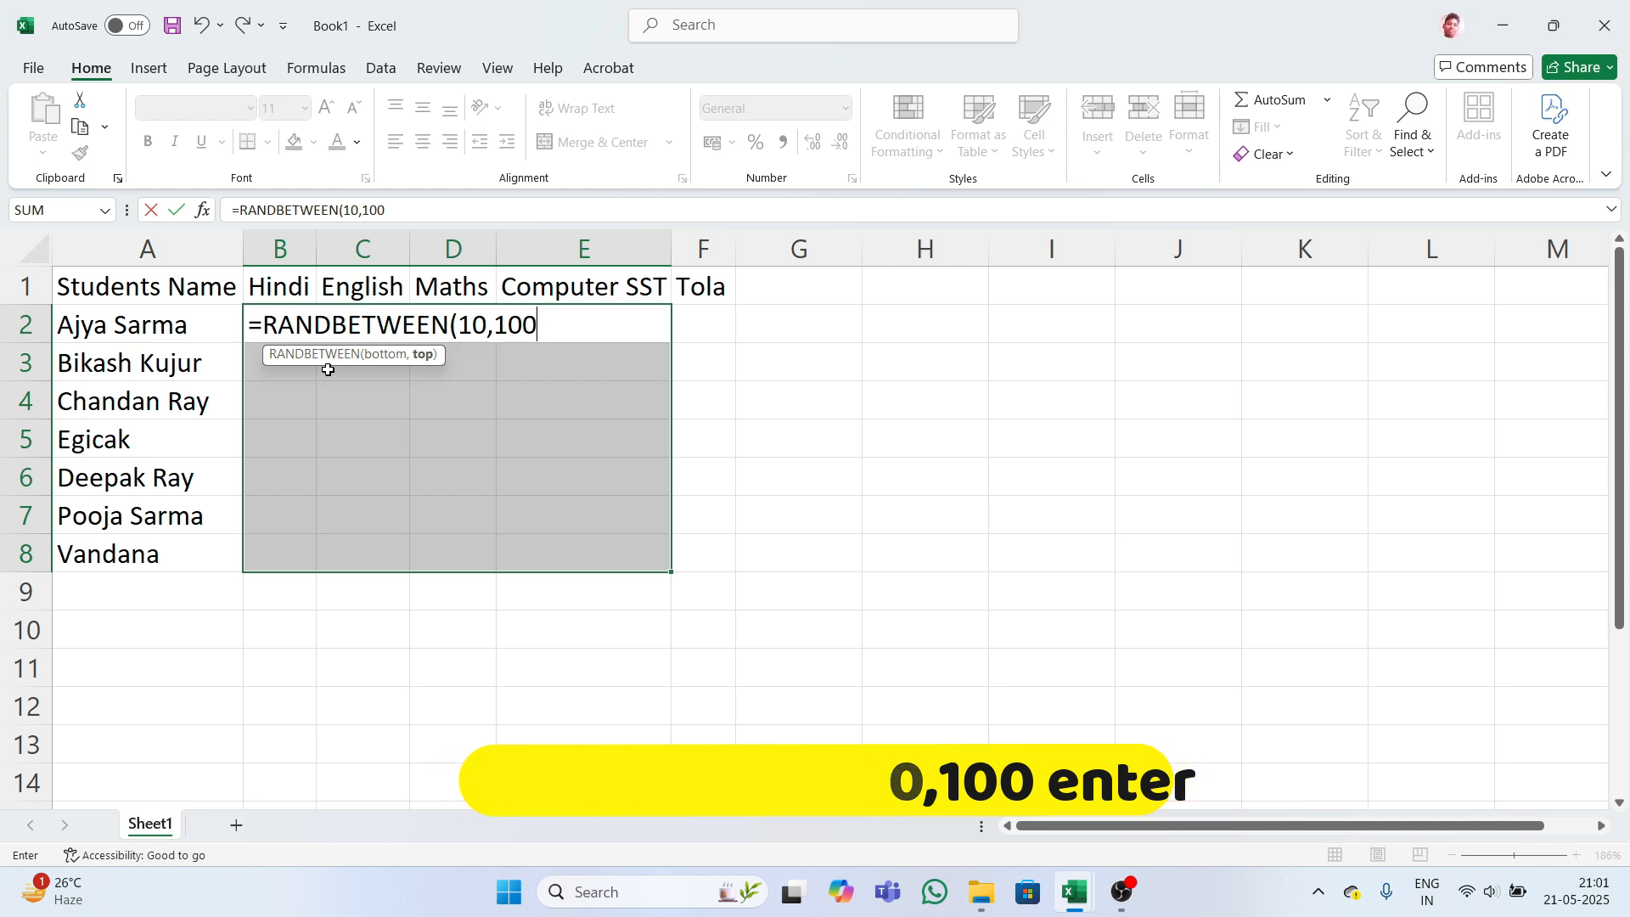
pyautogui.press('Return')
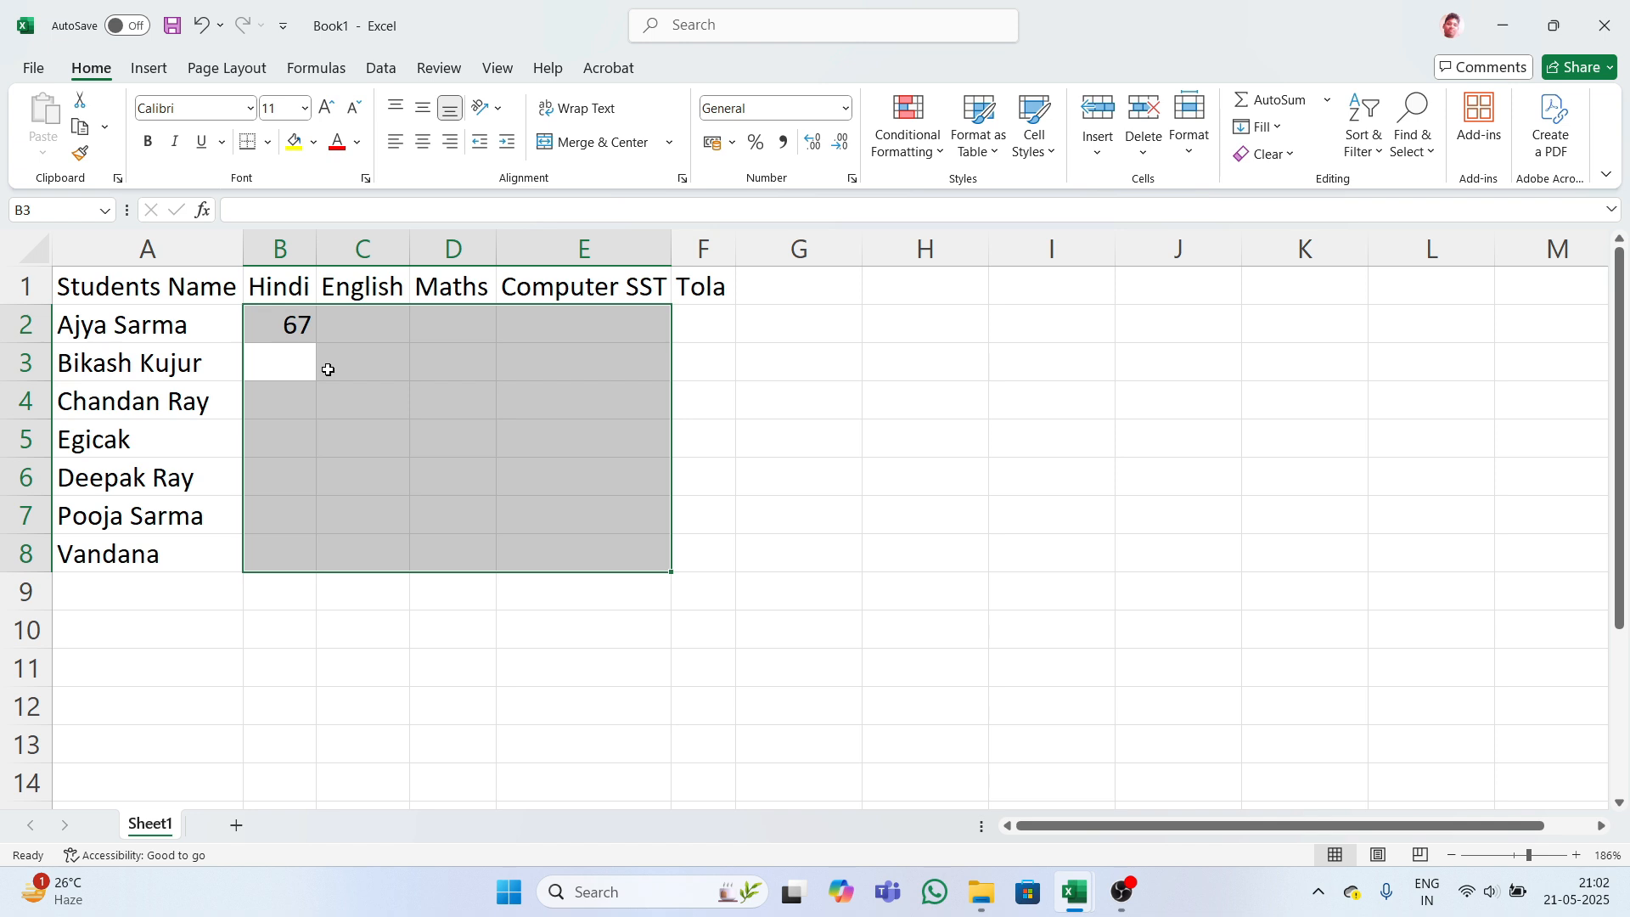
pyautogui.hotkey('ctrl', 'd')
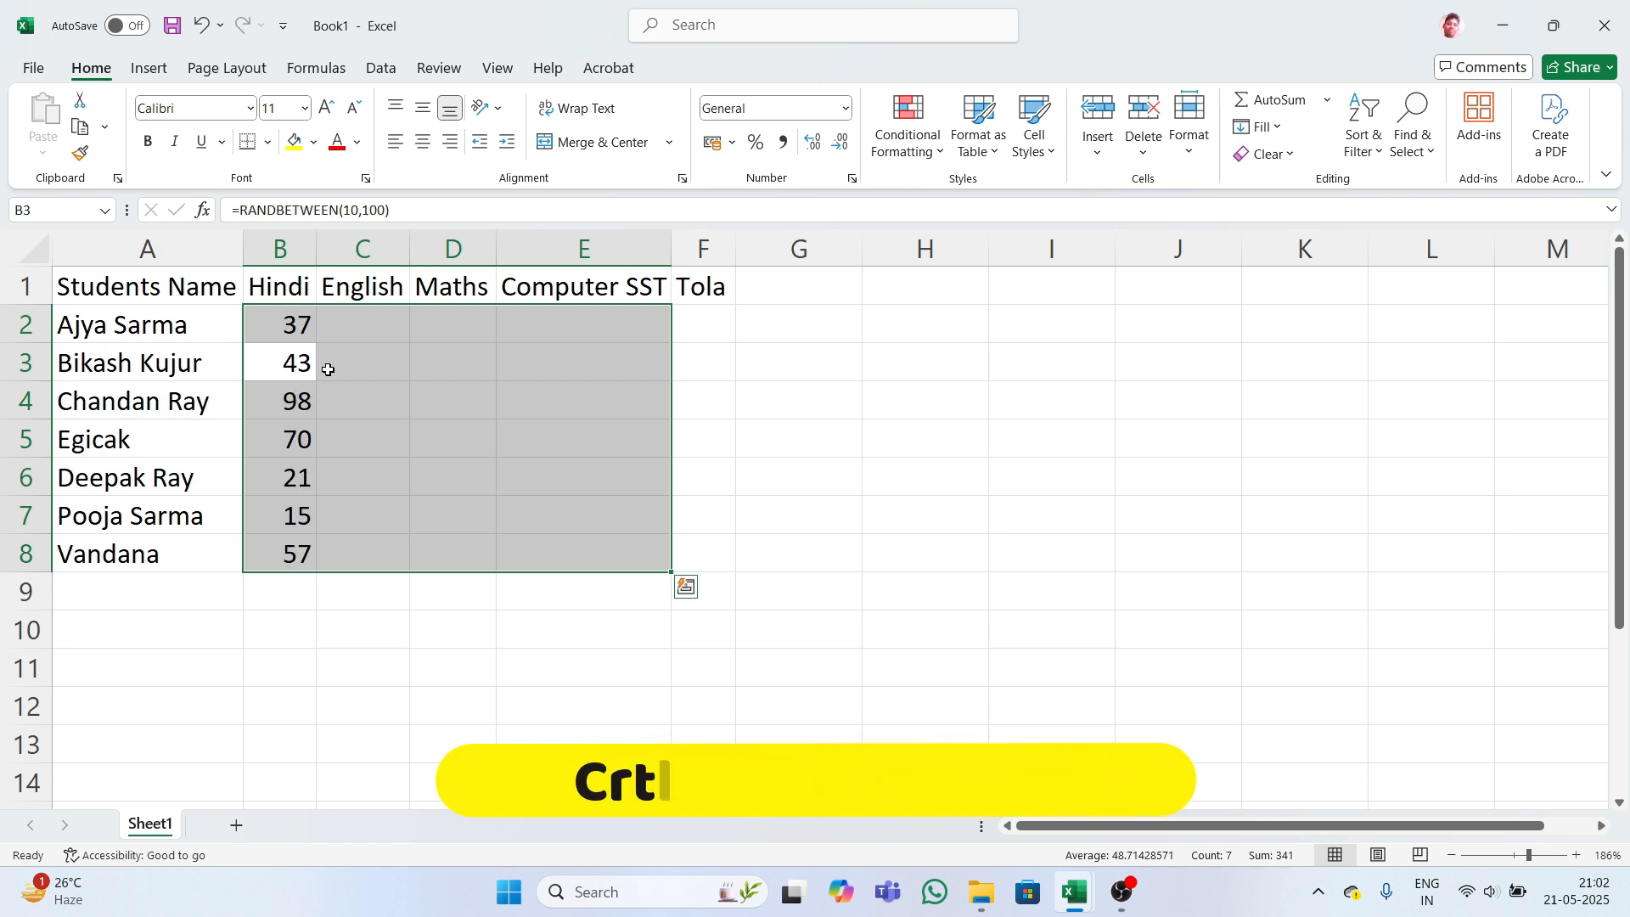
pyautogui.hotkey('ctrl', 'r')
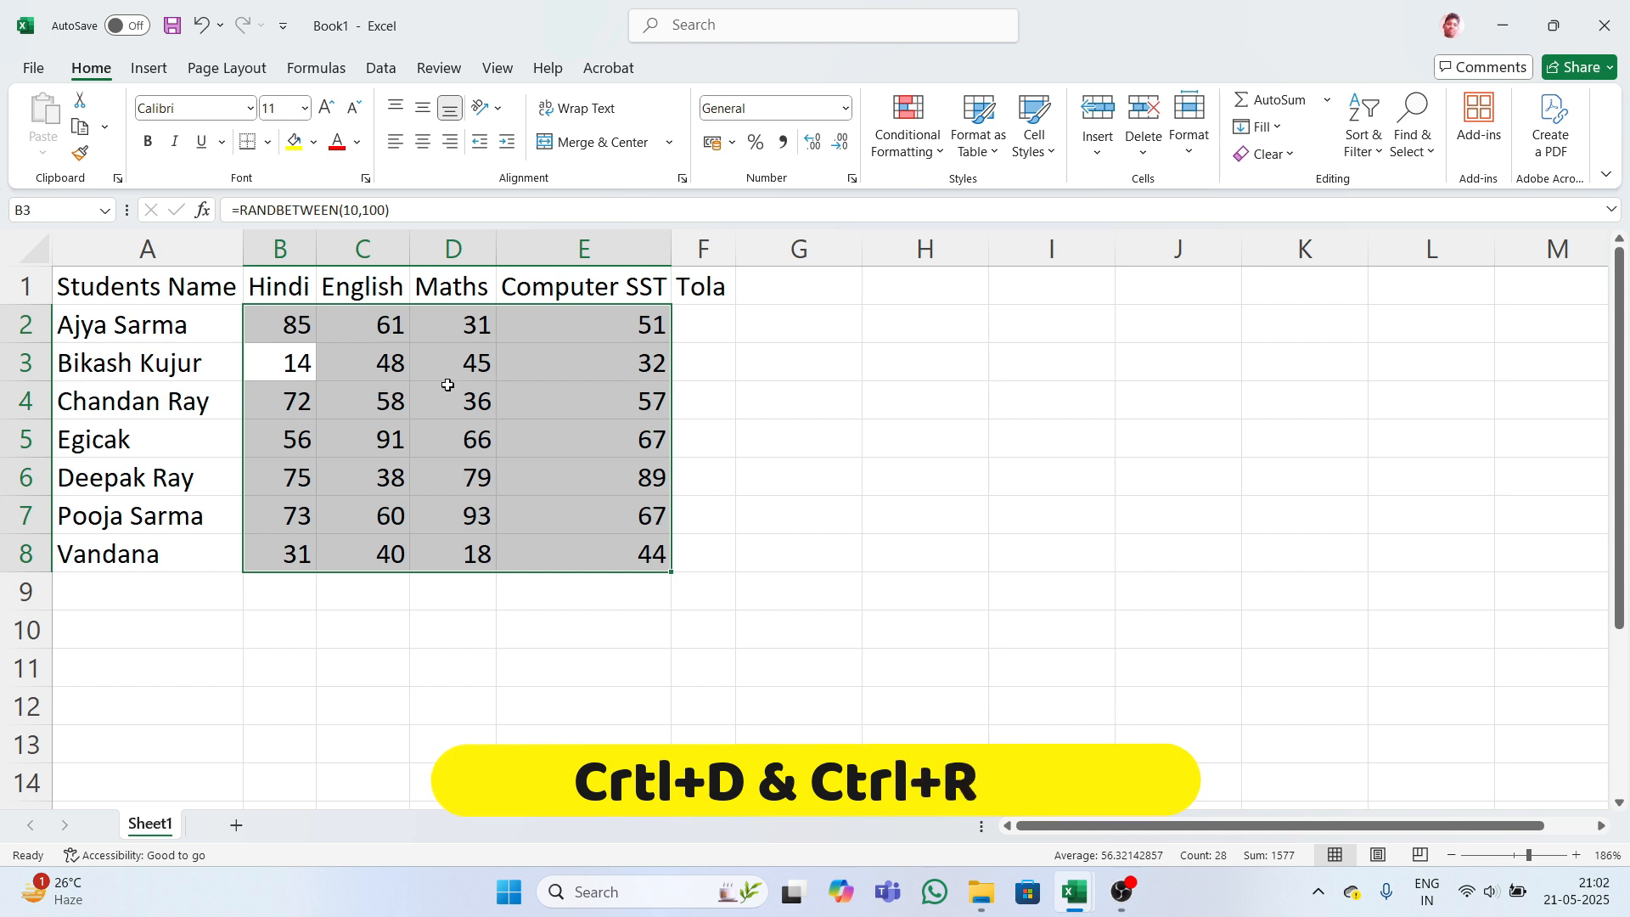
pyautogui.click(537, 327)
pyautogui.click(586, 285)
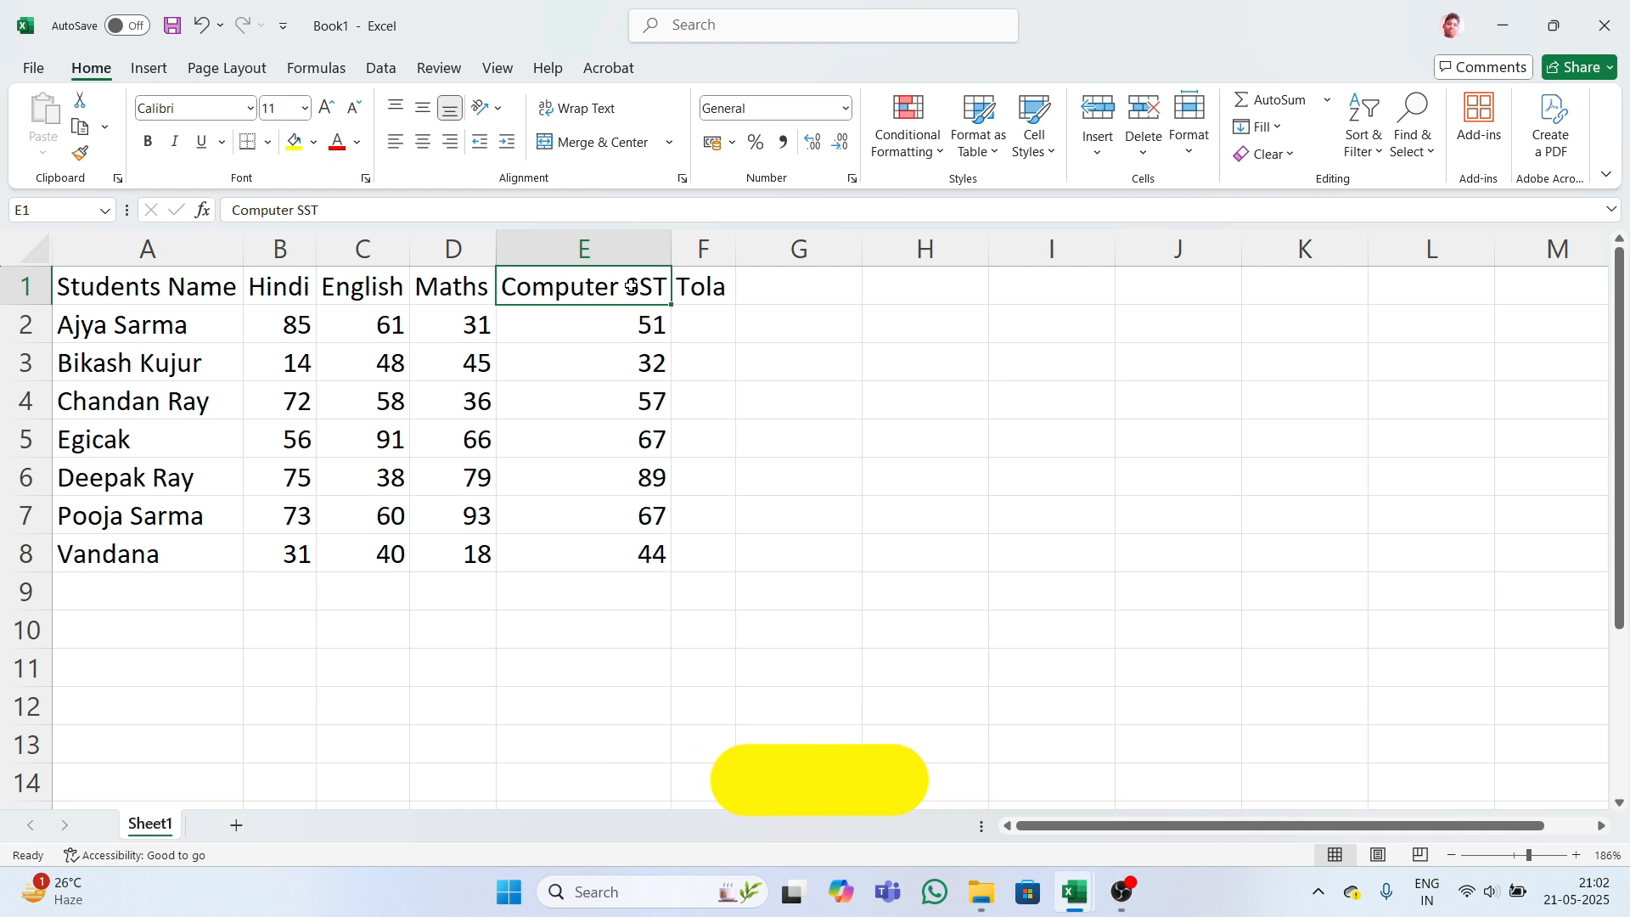
# - Insert a new column before Computer SST and move 'SST' into its heading
pyautogui.click(622, 246)
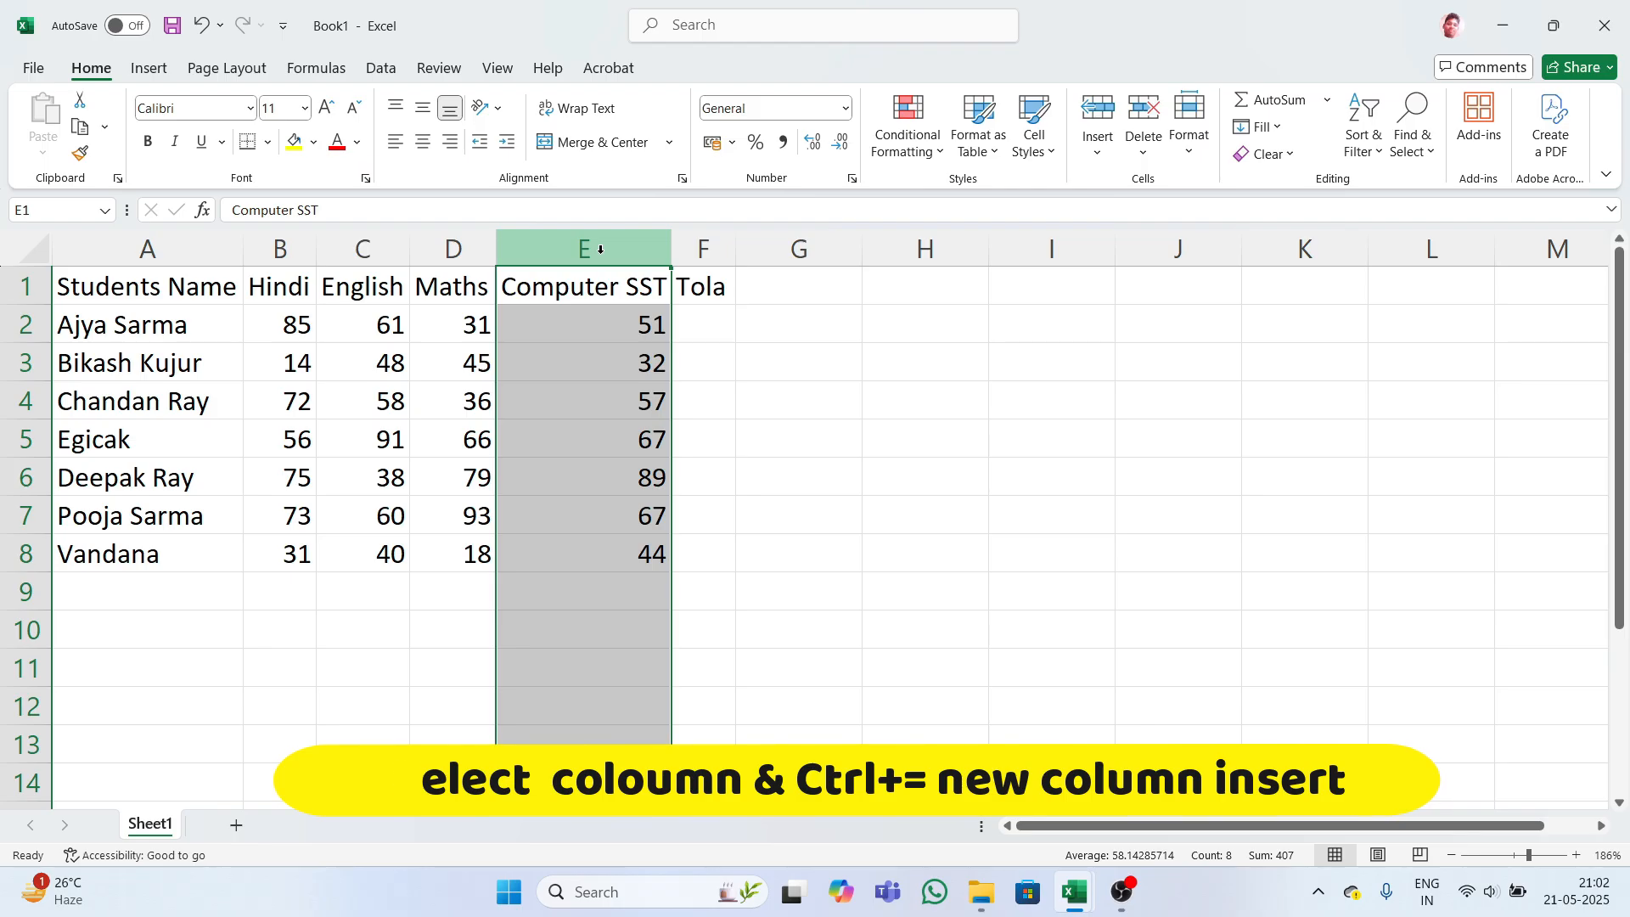
pyautogui.hotkey('ctrl', '+')
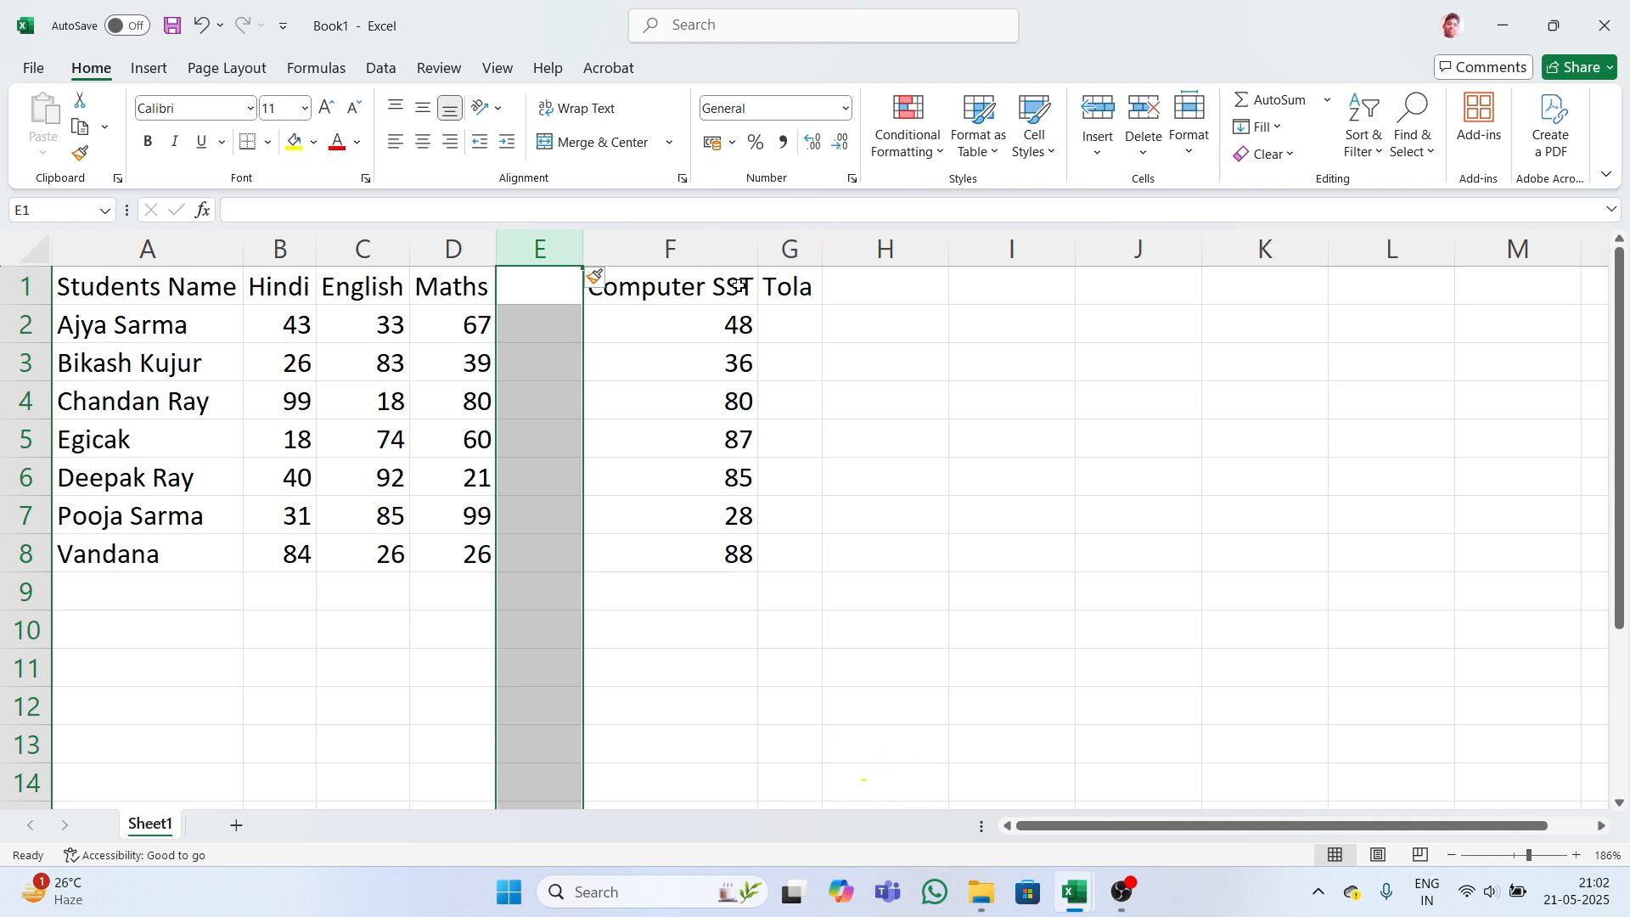
pyautogui.click(637, 294)
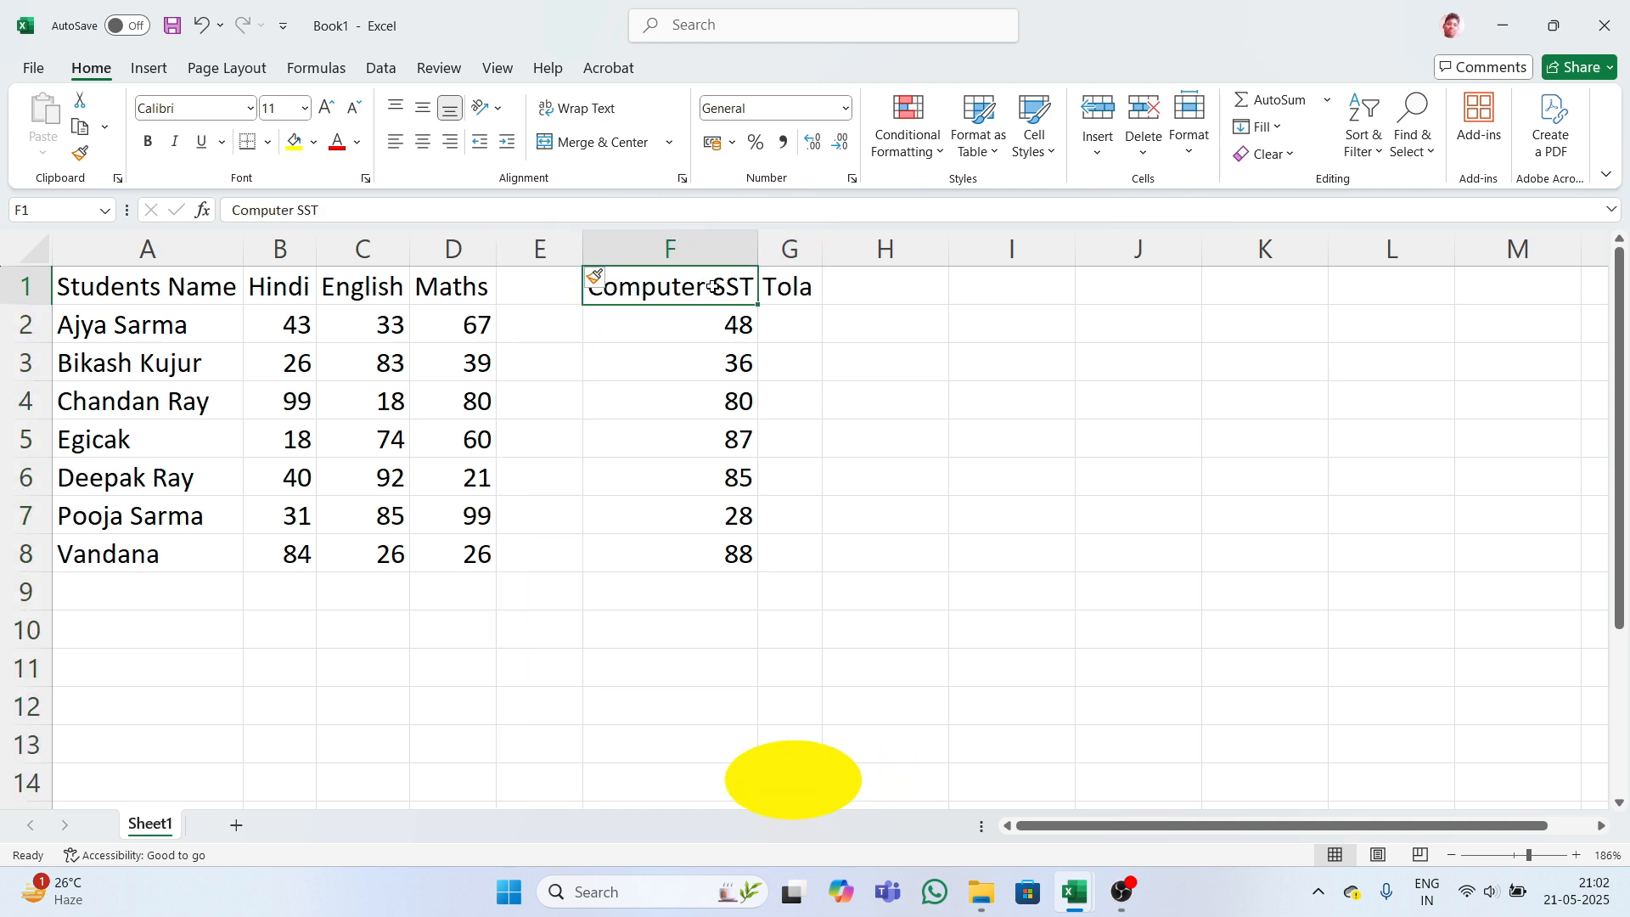
pyautogui.press('F2')
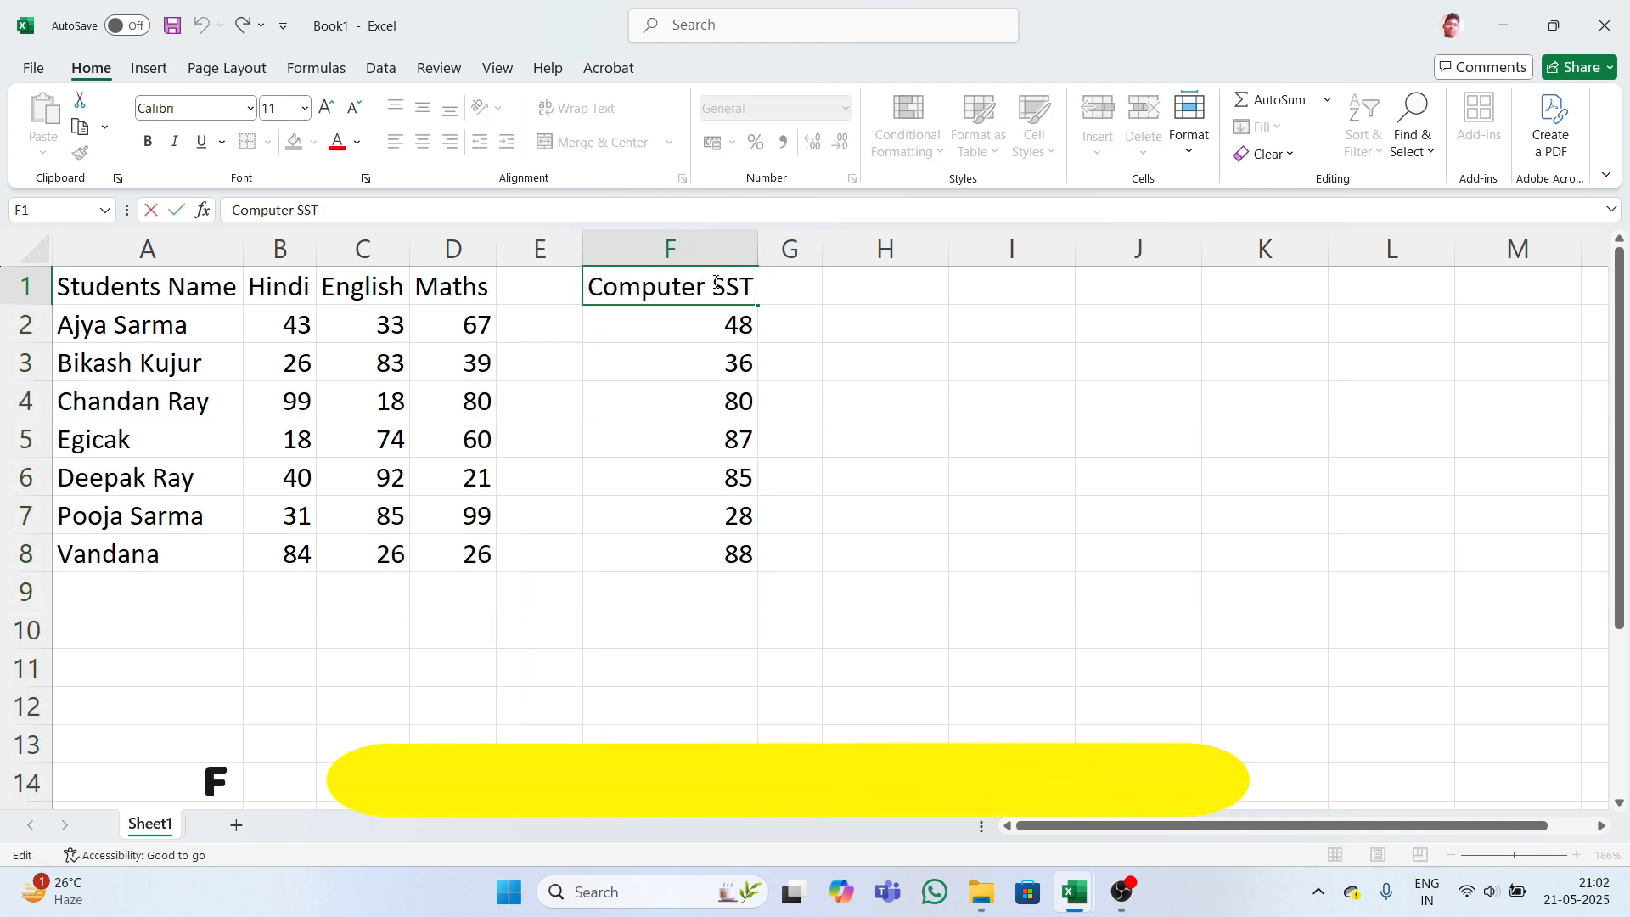
pyautogui.moveTo(713, 287); pyautogui.dragTo(752, 287)
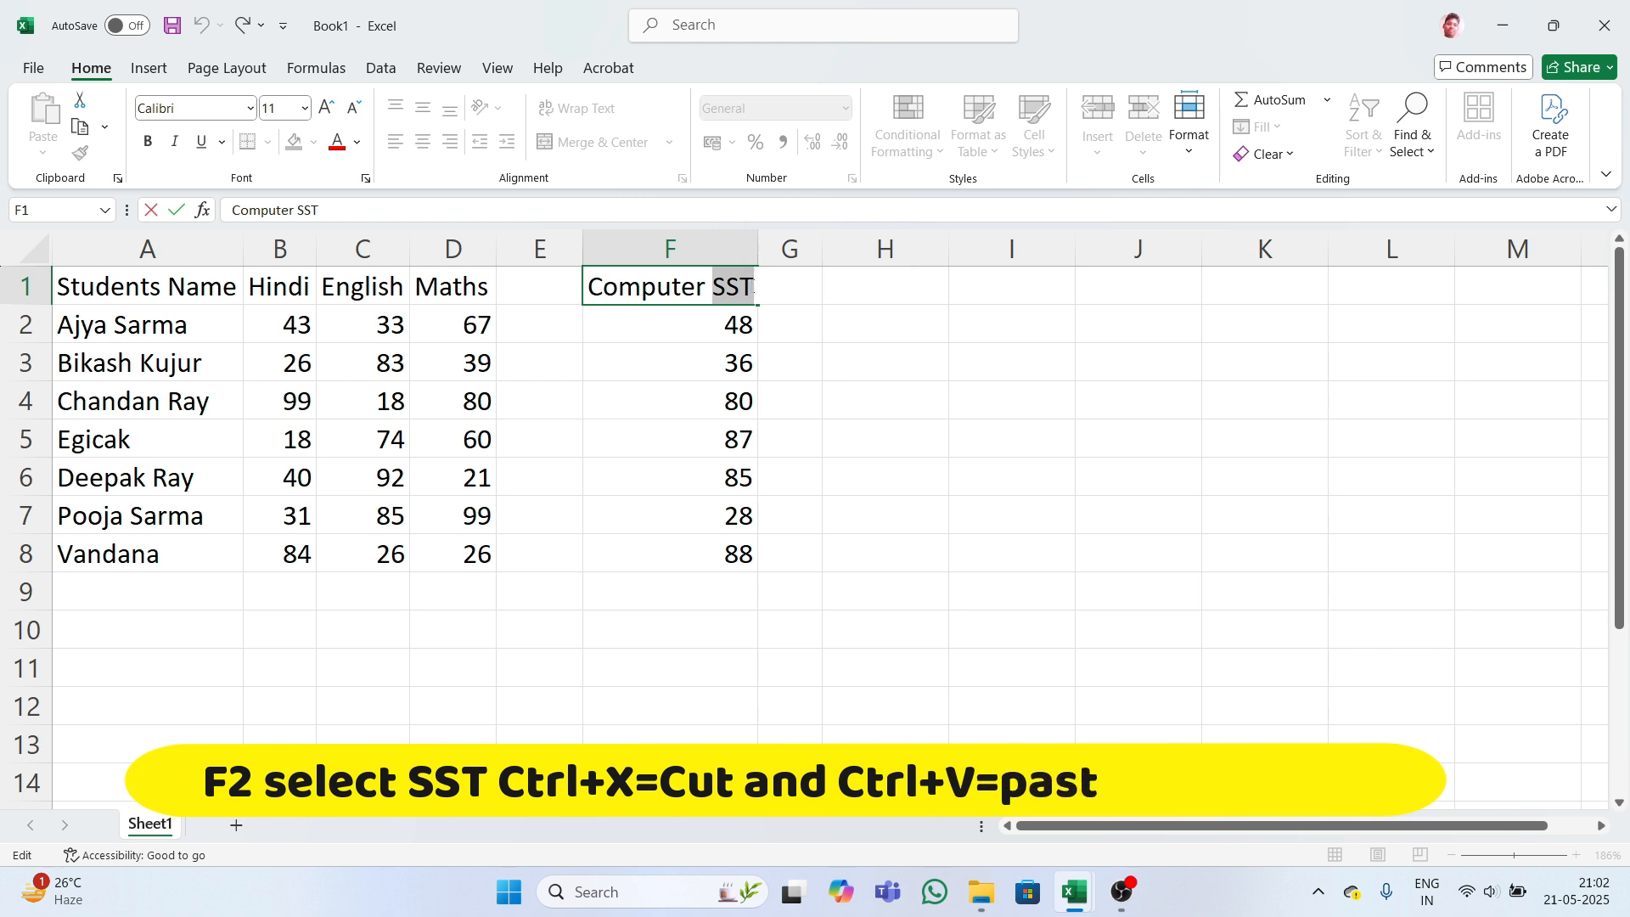
pyautogui.hotkey('ctrl', 'x')
pyautogui.click(548, 292)
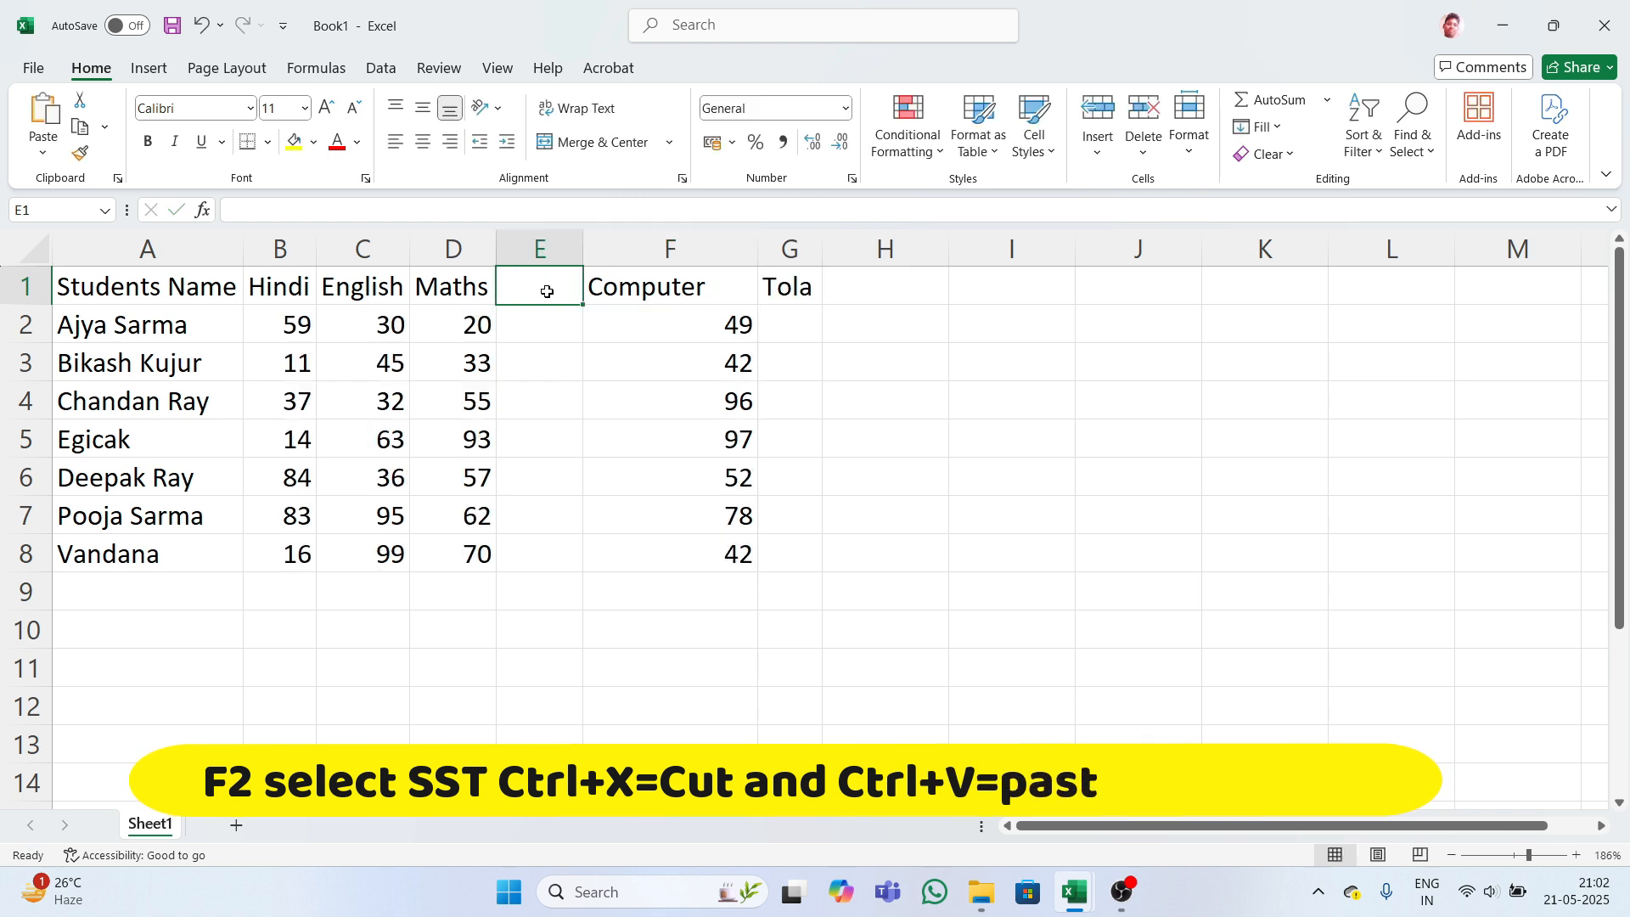
pyautogui.hotkey('ctrl', 'v')
# - Fill the new SST column with random marks and select B2:F8
pyautogui.click(549, 358)
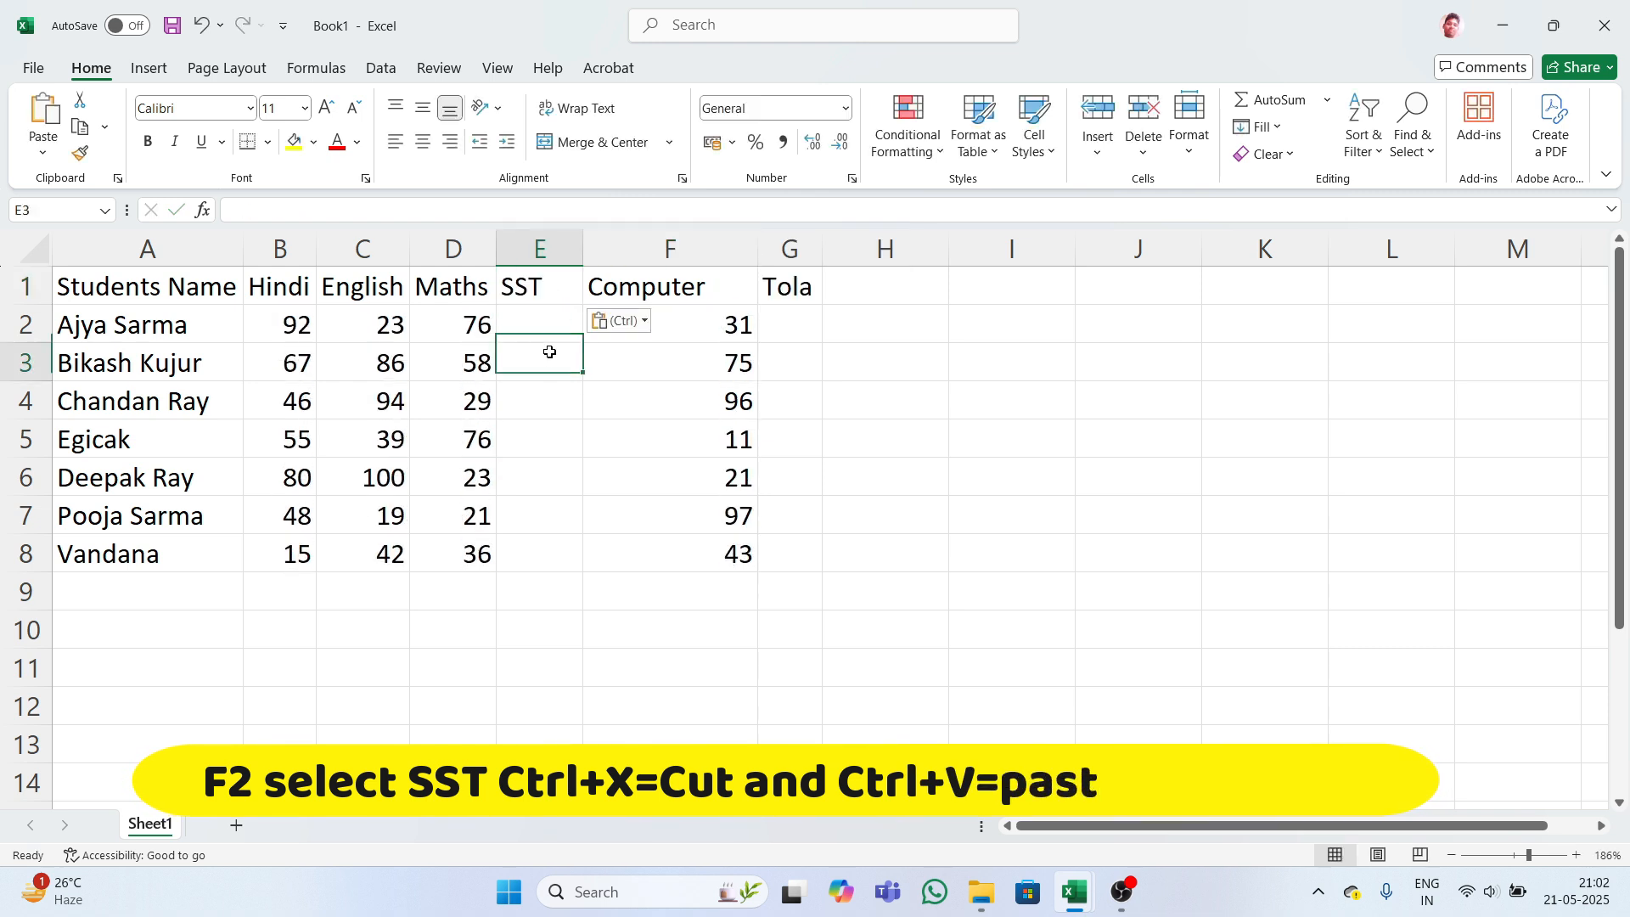
pyautogui.click(700, 328)
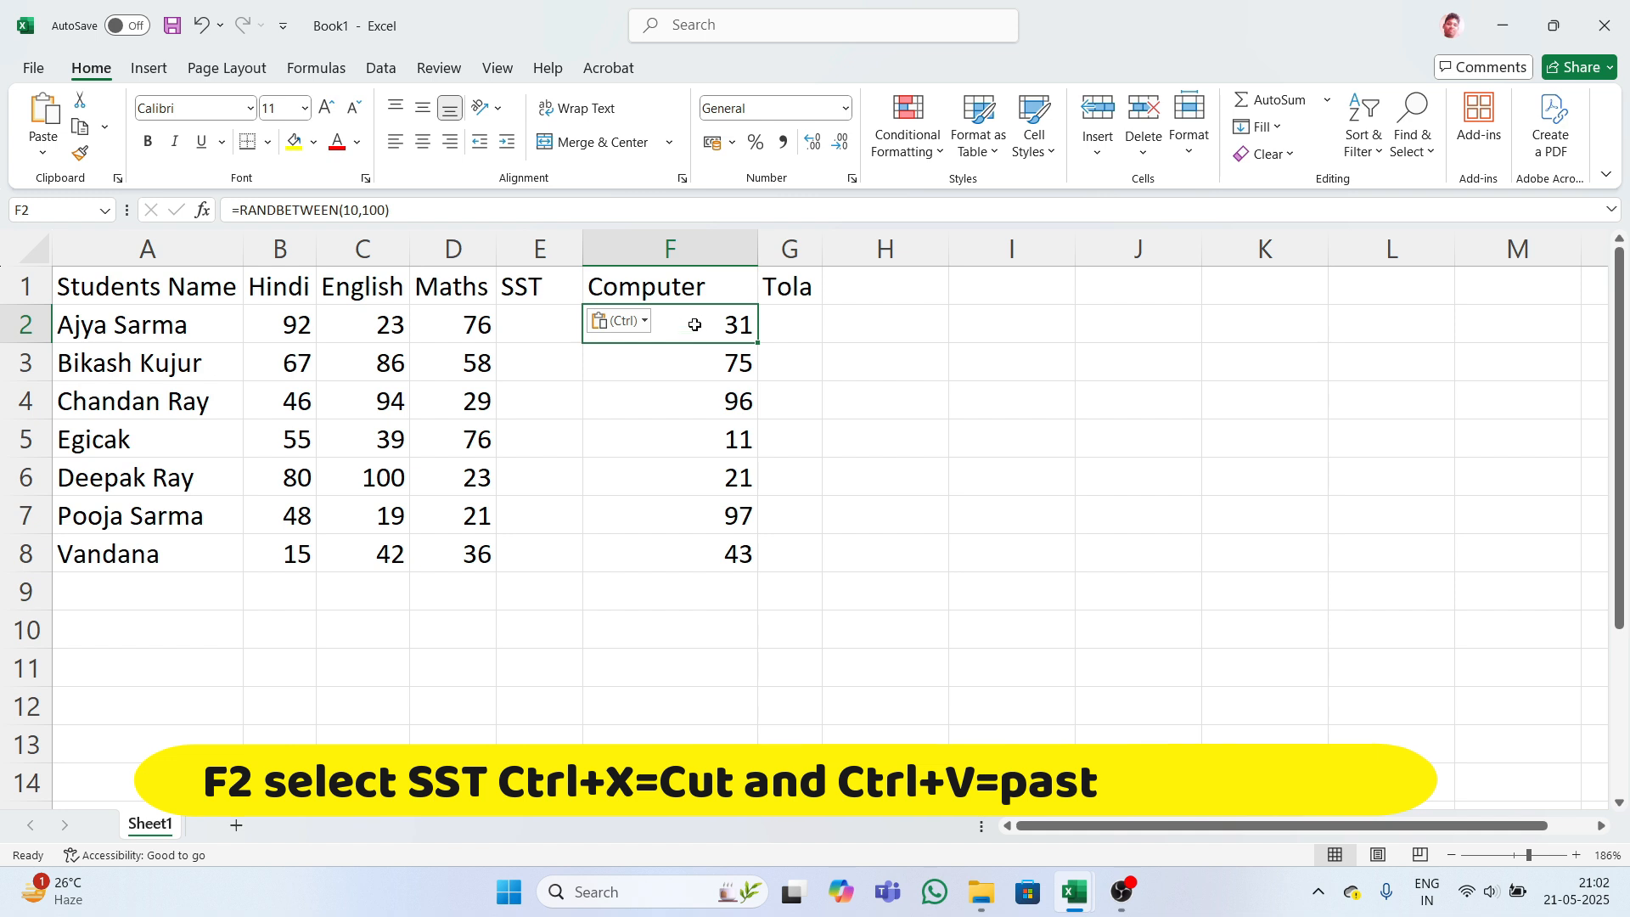
pyautogui.click(475, 321)
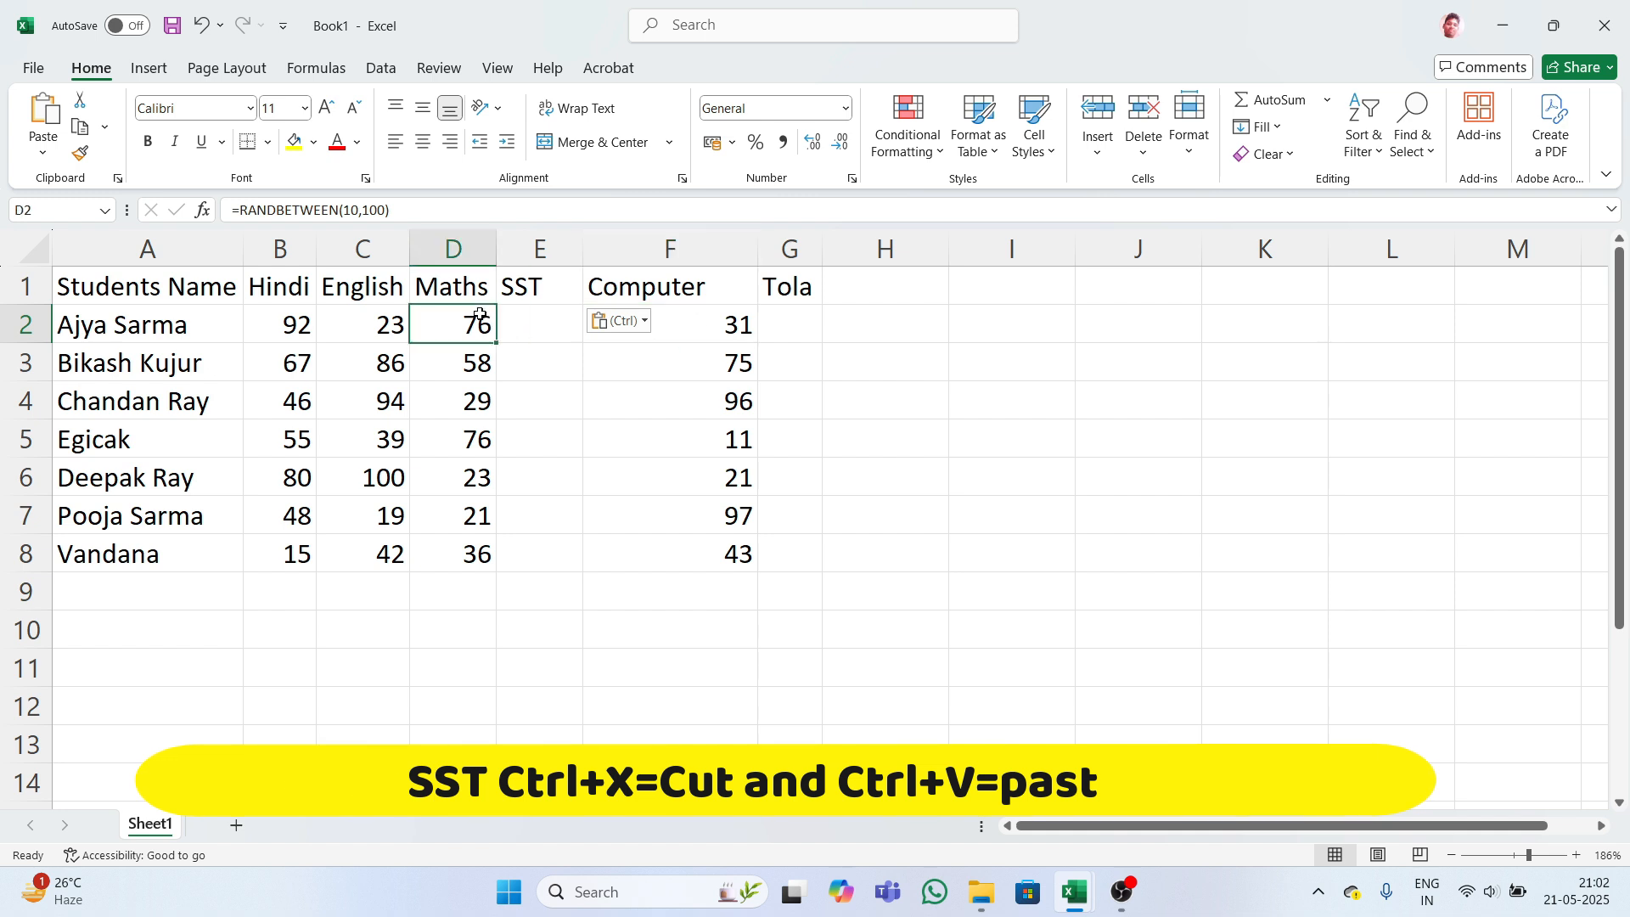
pyautogui.moveTo(473, 320); pyautogui.dragTo(546, 364)
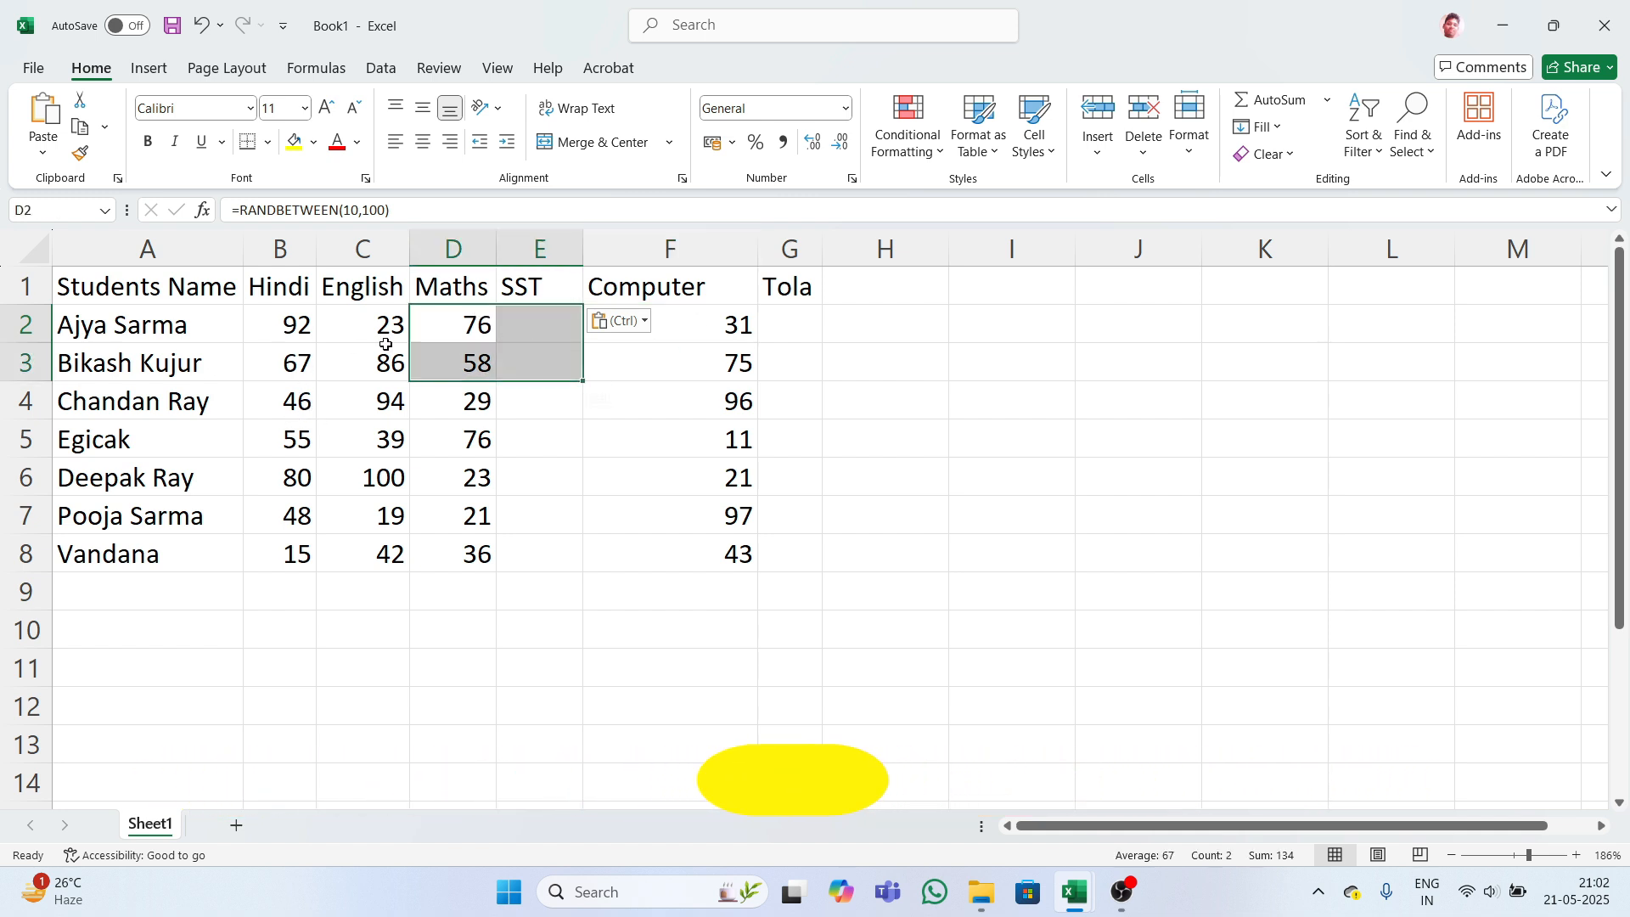
pyautogui.moveTo(431, 323); pyautogui.dragTo(637, 545)
pyautogui.hotkey('ctrl', 'v')
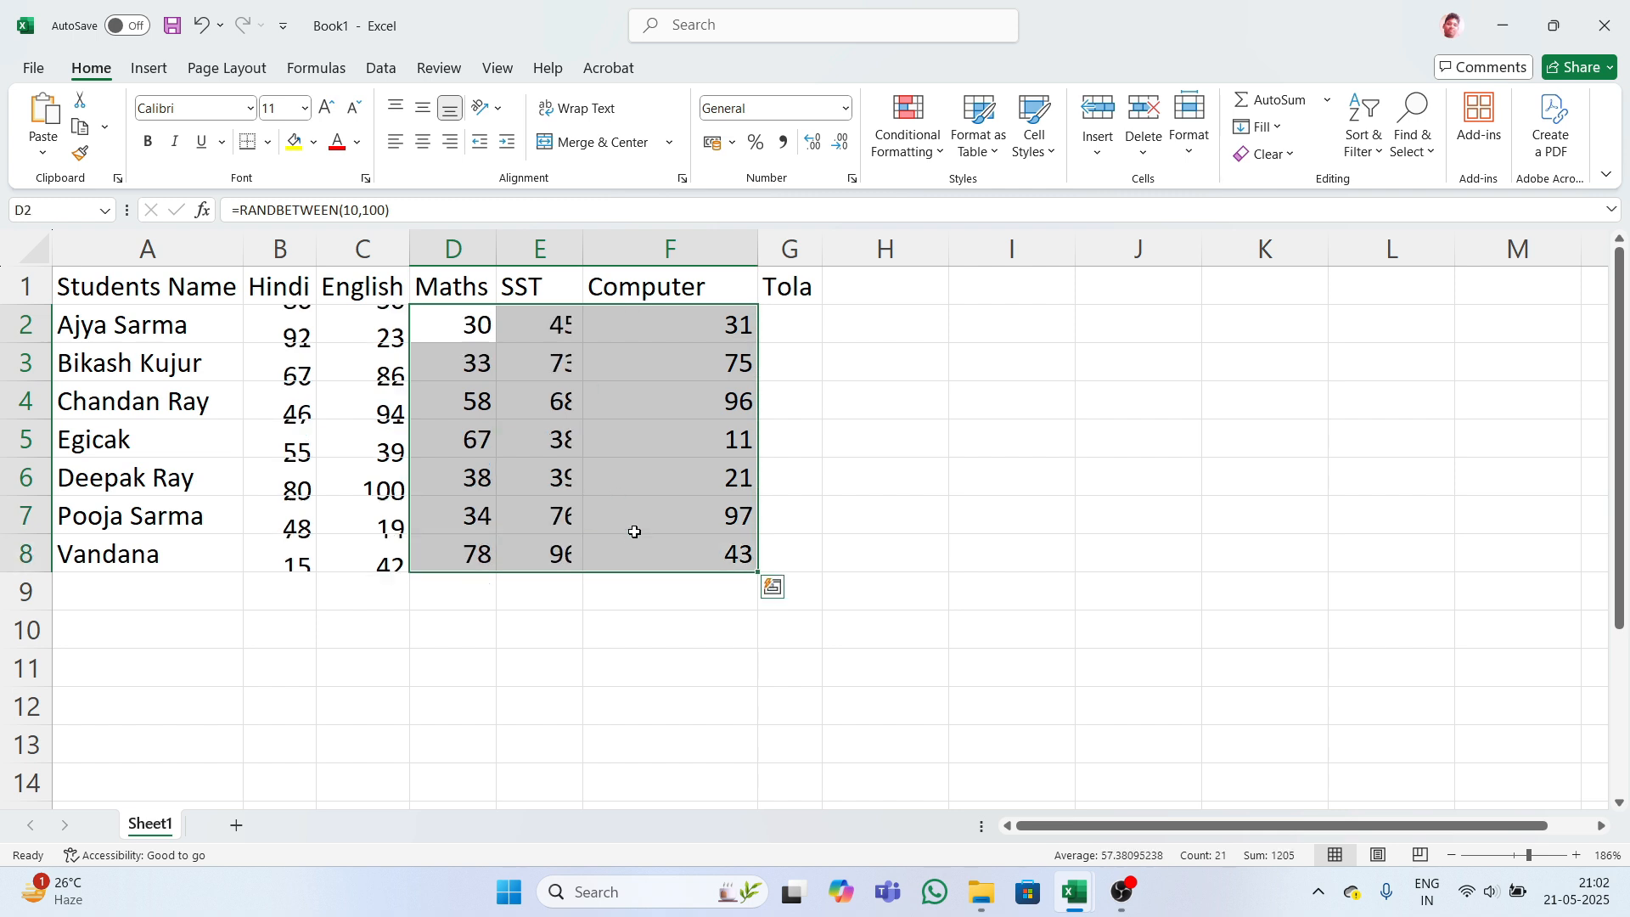
pyautogui.click(807, 396)
pyautogui.moveTo(282, 328); pyautogui.dragTo(642, 547)
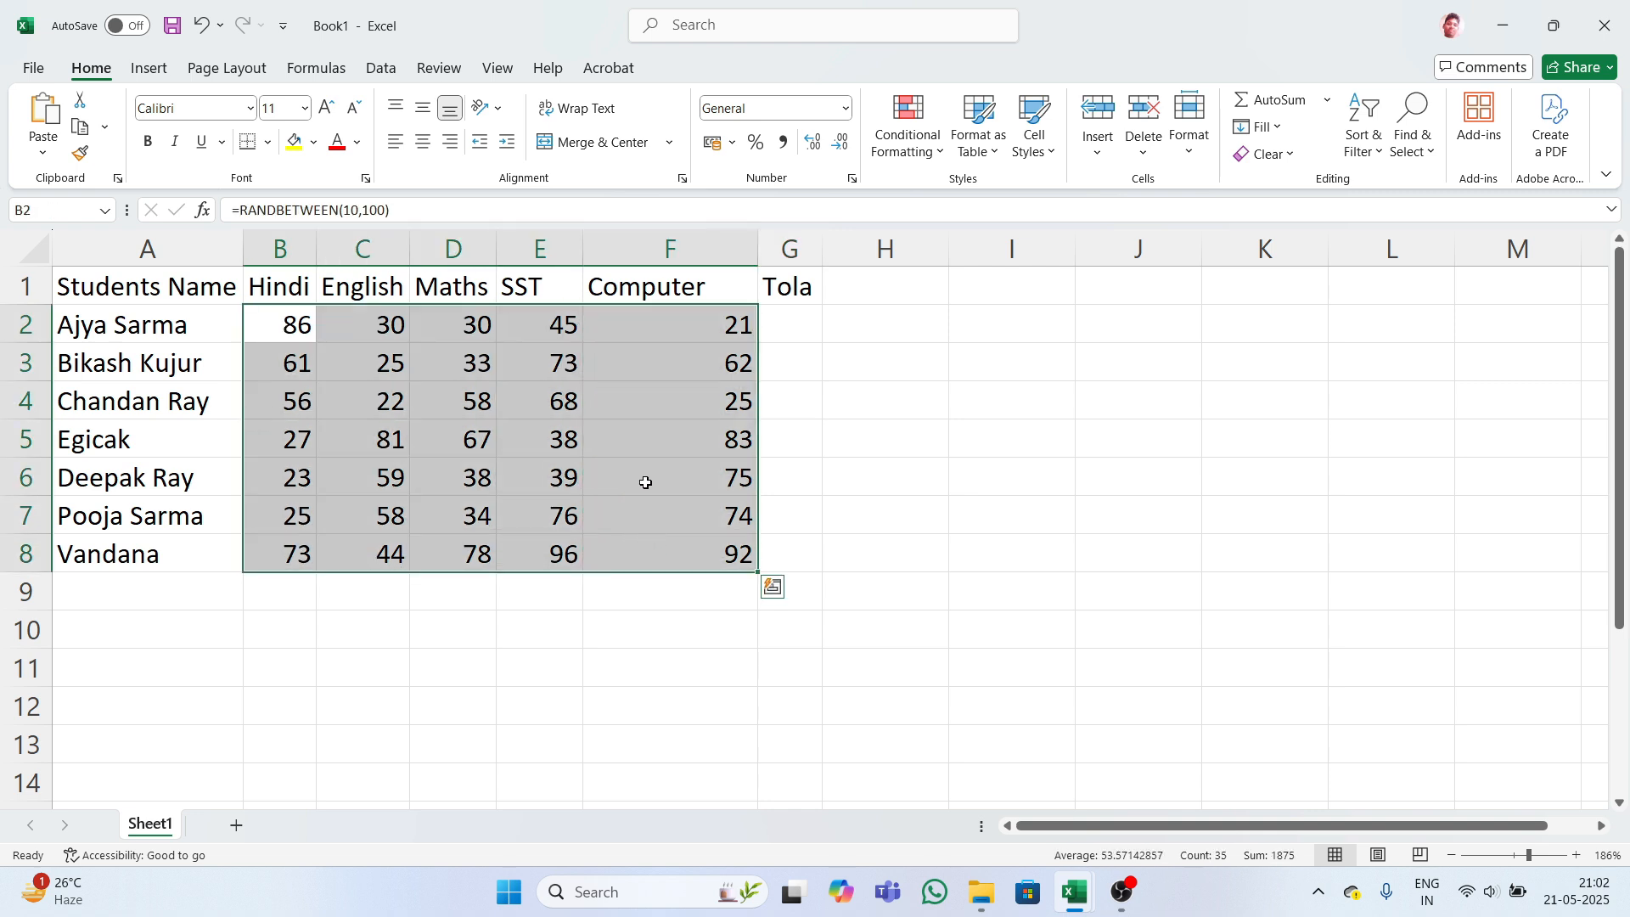
# - Apply All Borders to the table range A1:G8
pyautogui.click(792, 374)
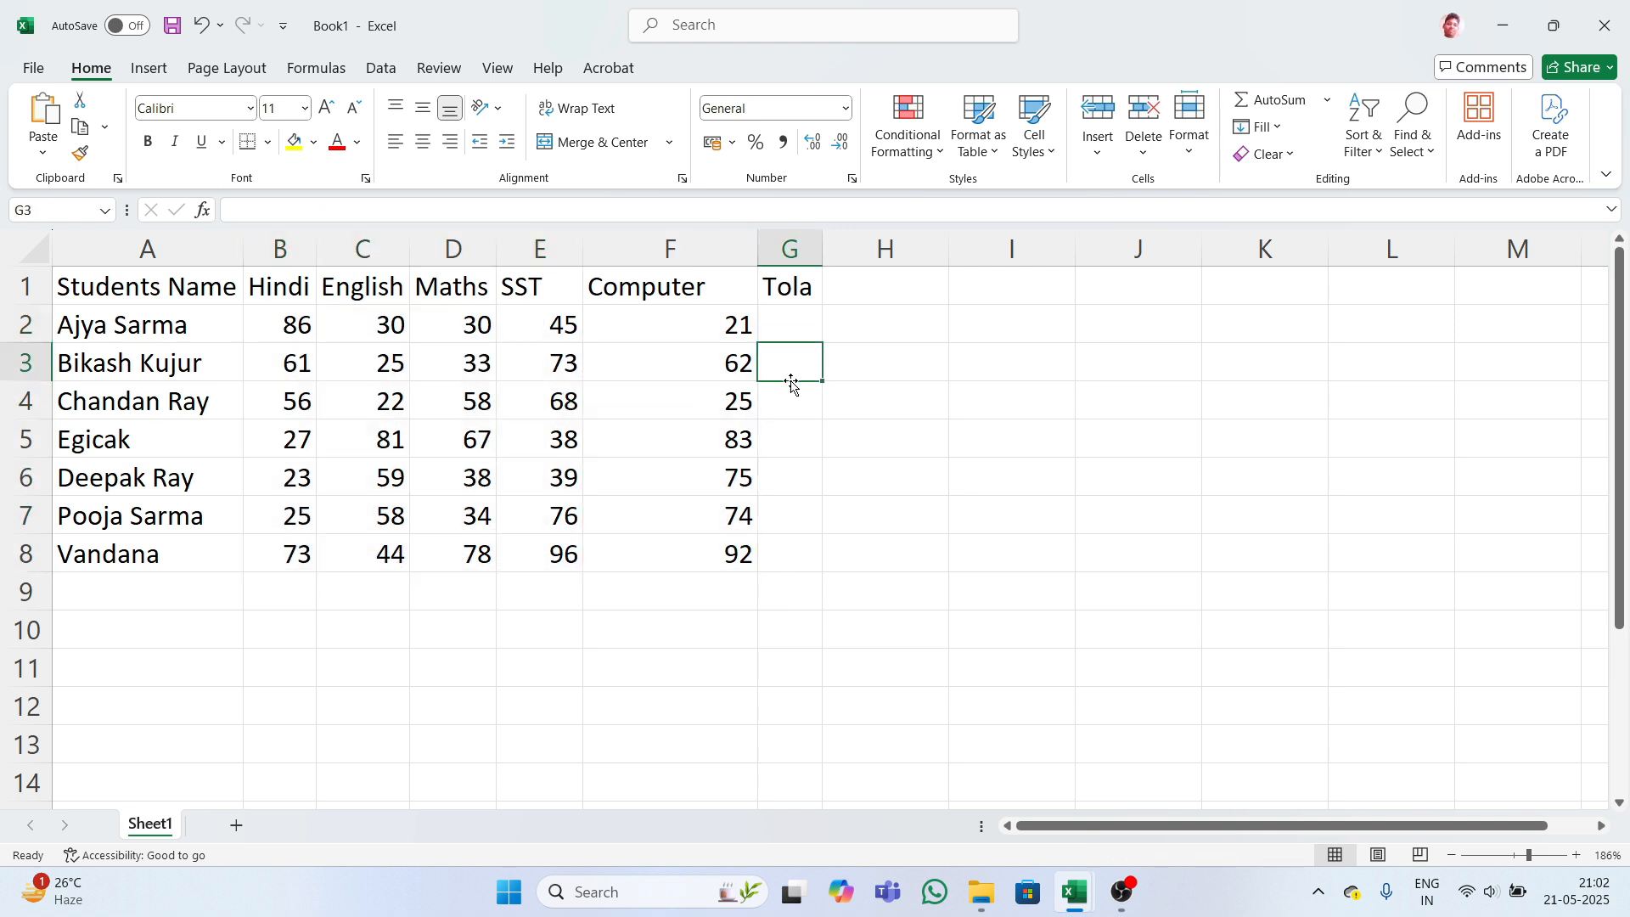
pyautogui.moveTo(69, 300); pyautogui.dragTo(776, 538)
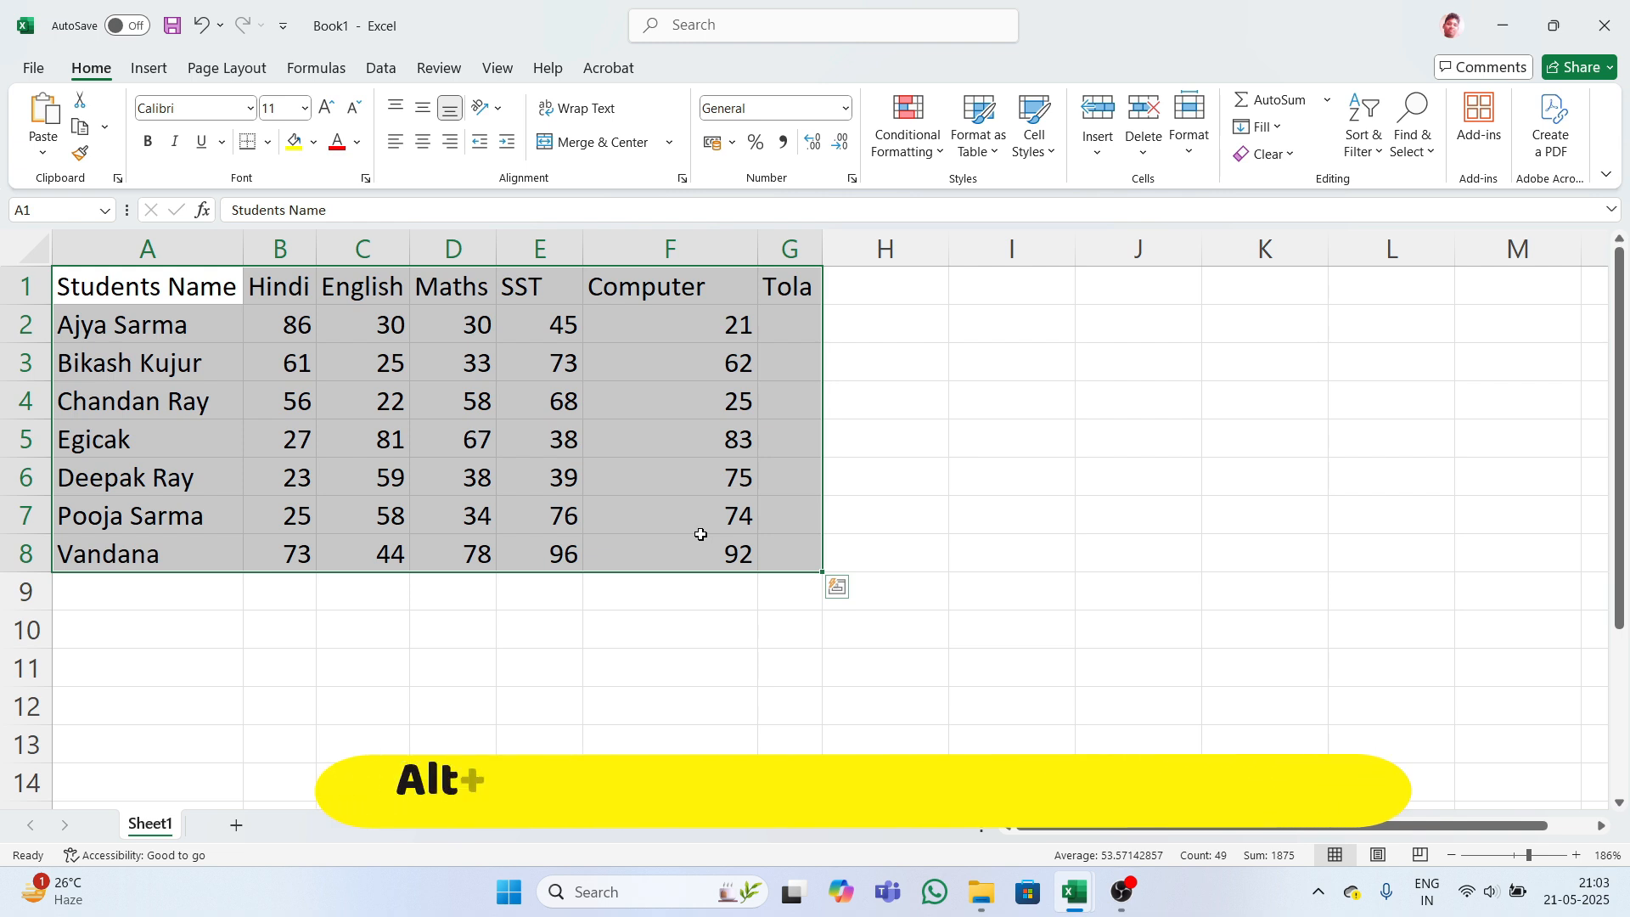
pyautogui.press('alt')
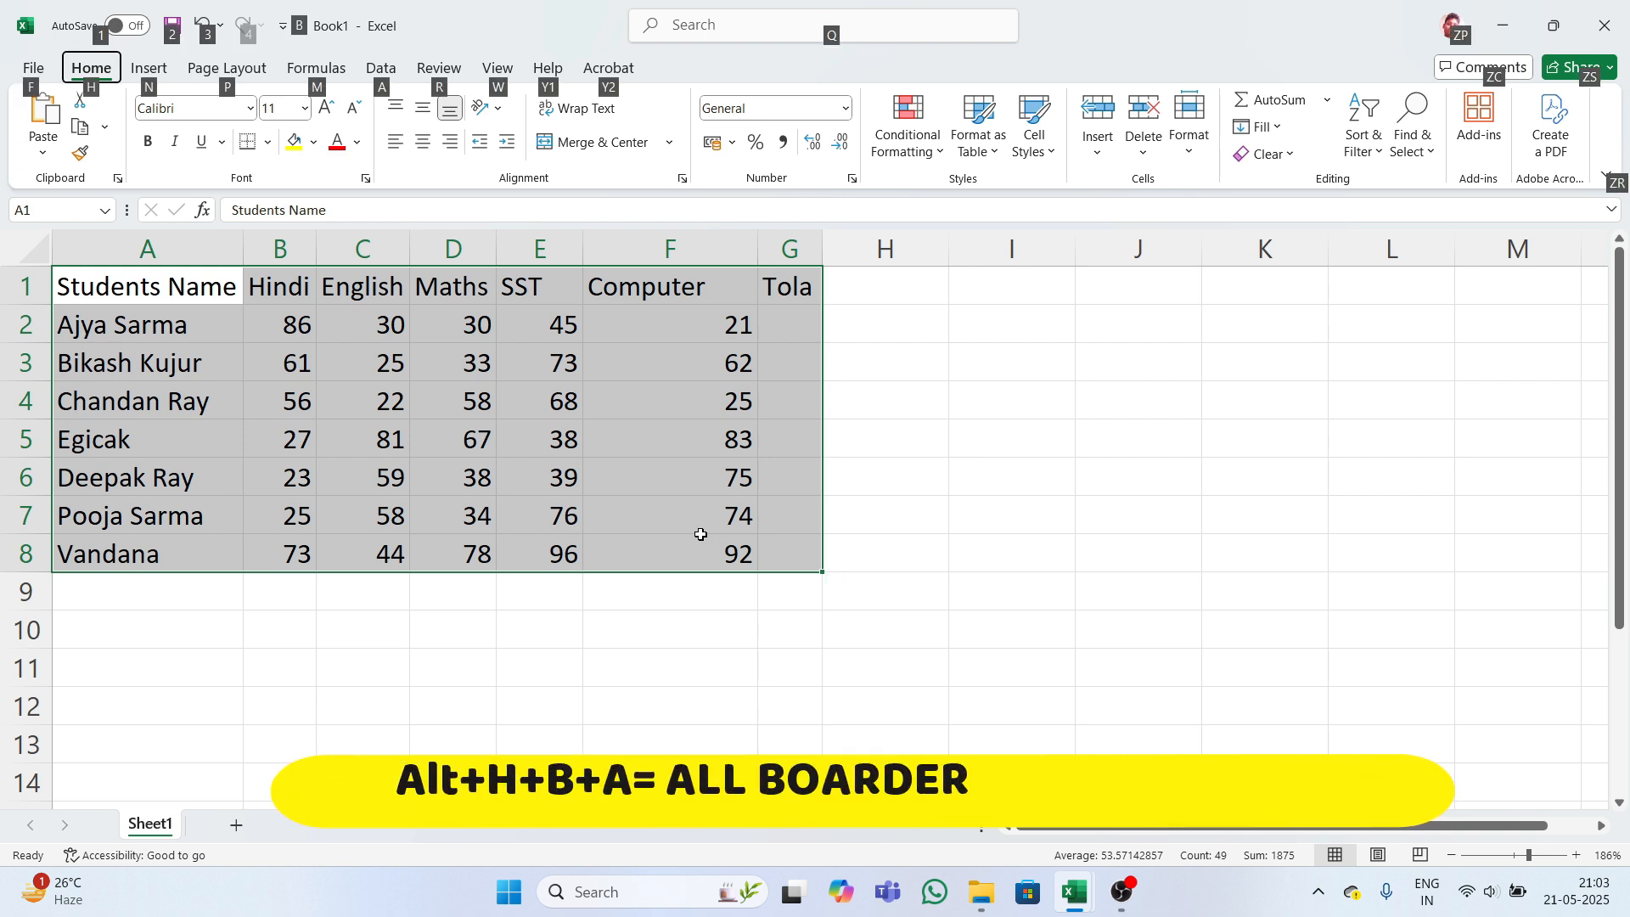
pyautogui.press('h')
pyautogui.press('b')
pyautogui.press('a')
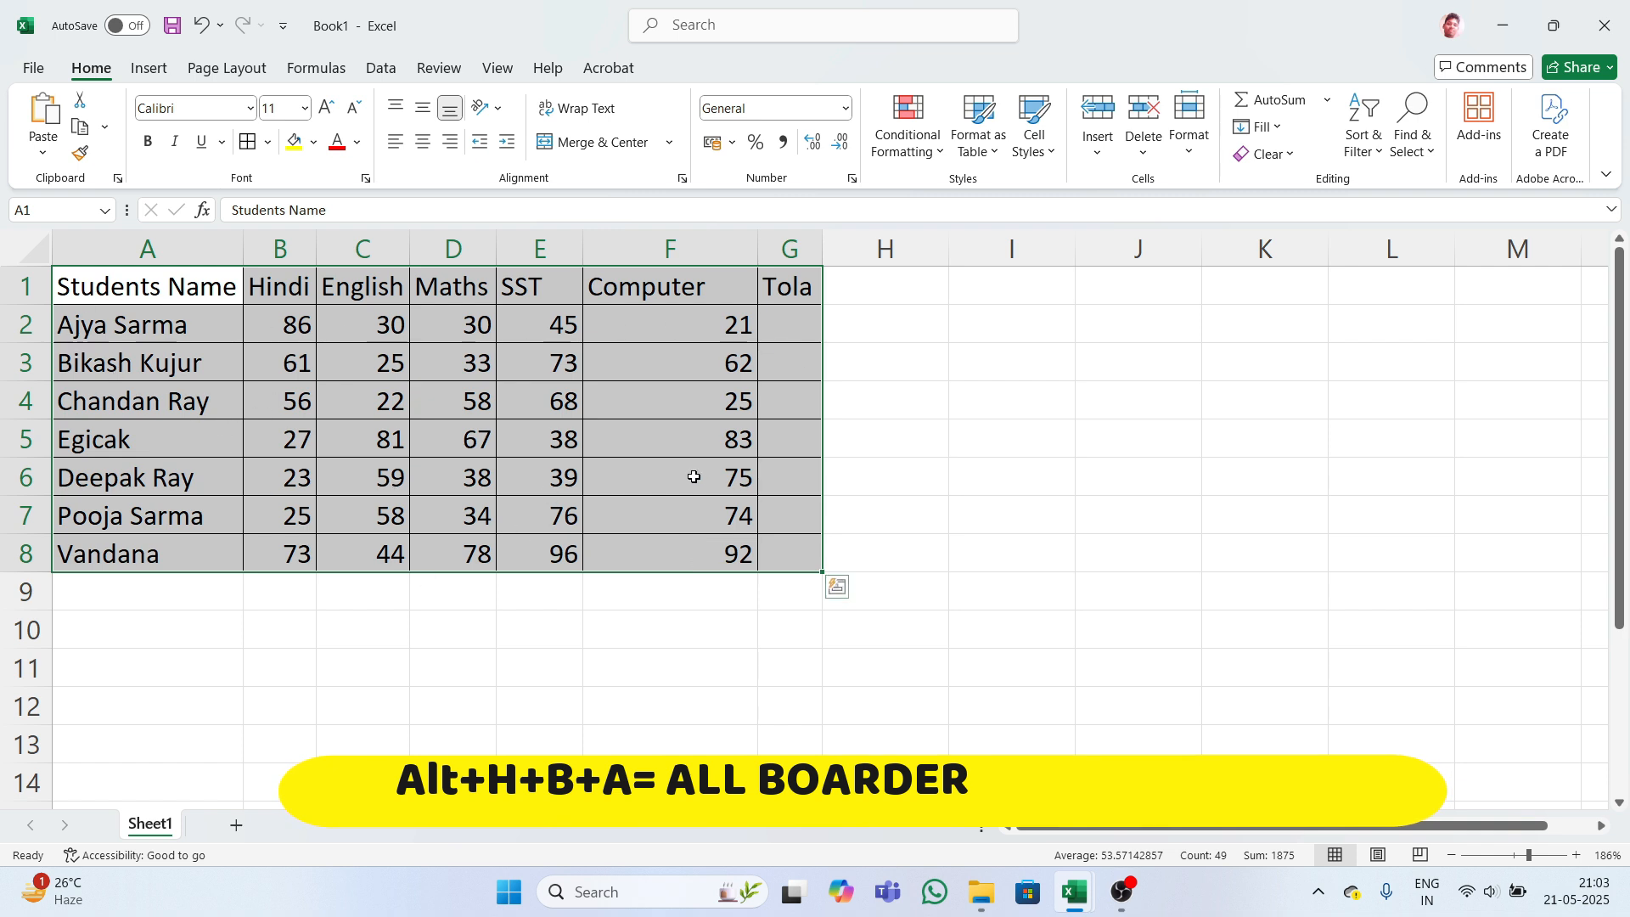
pyautogui.click(919, 463)
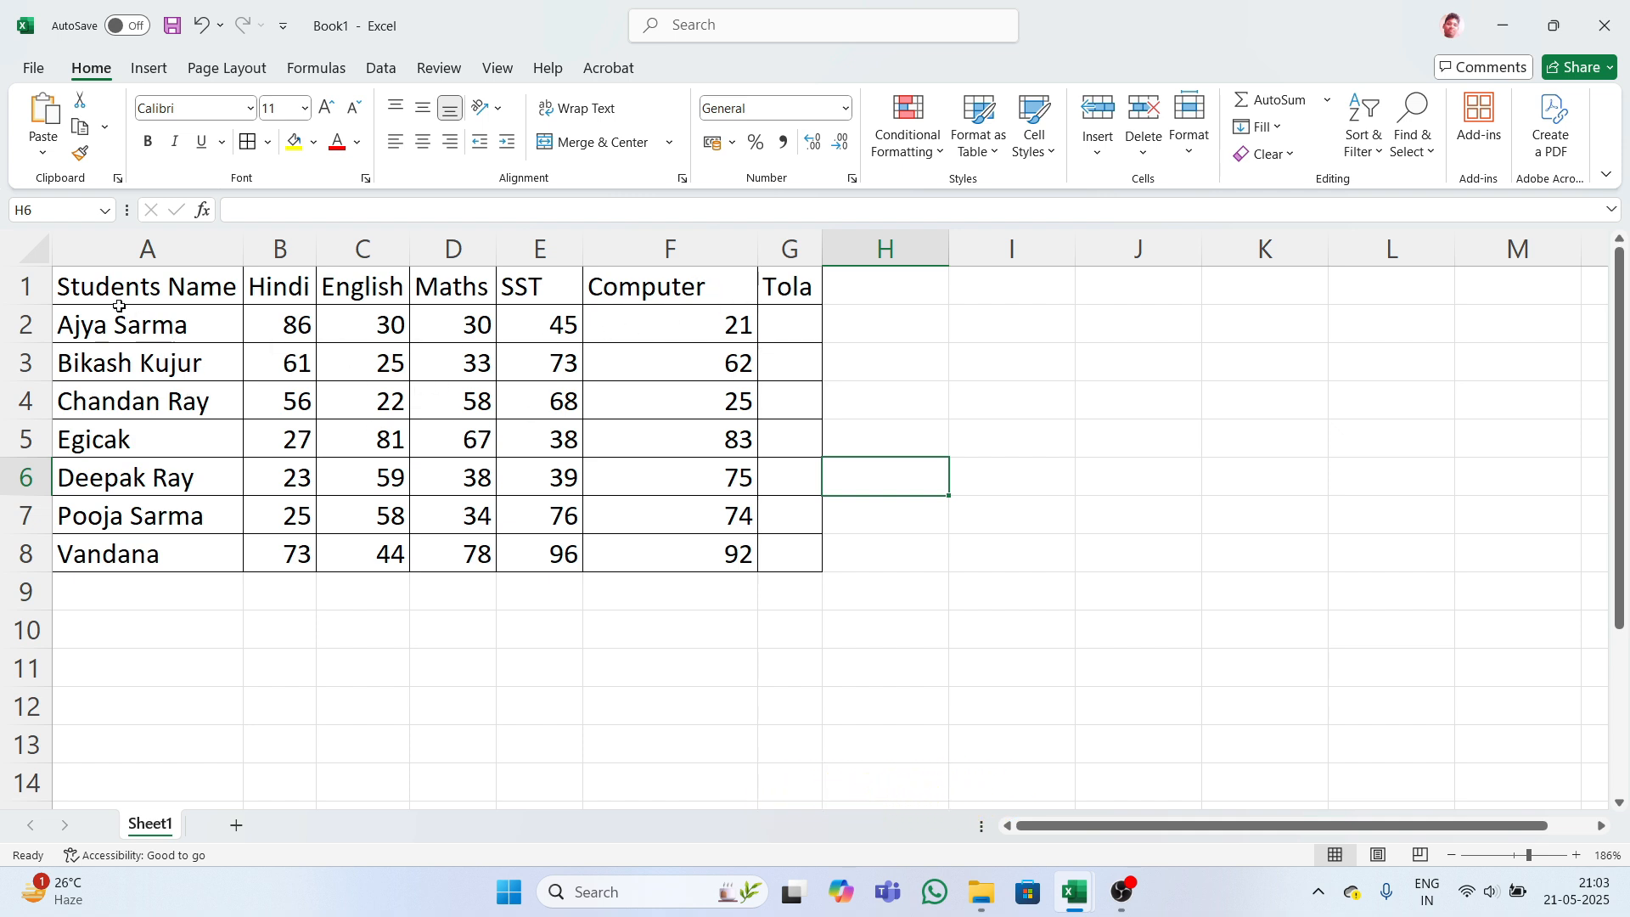
# - AutoFit columns A to G and centre-align every cell in A1:G8
pyautogui.moveTo(119, 306); pyautogui.dragTo(781, 545)
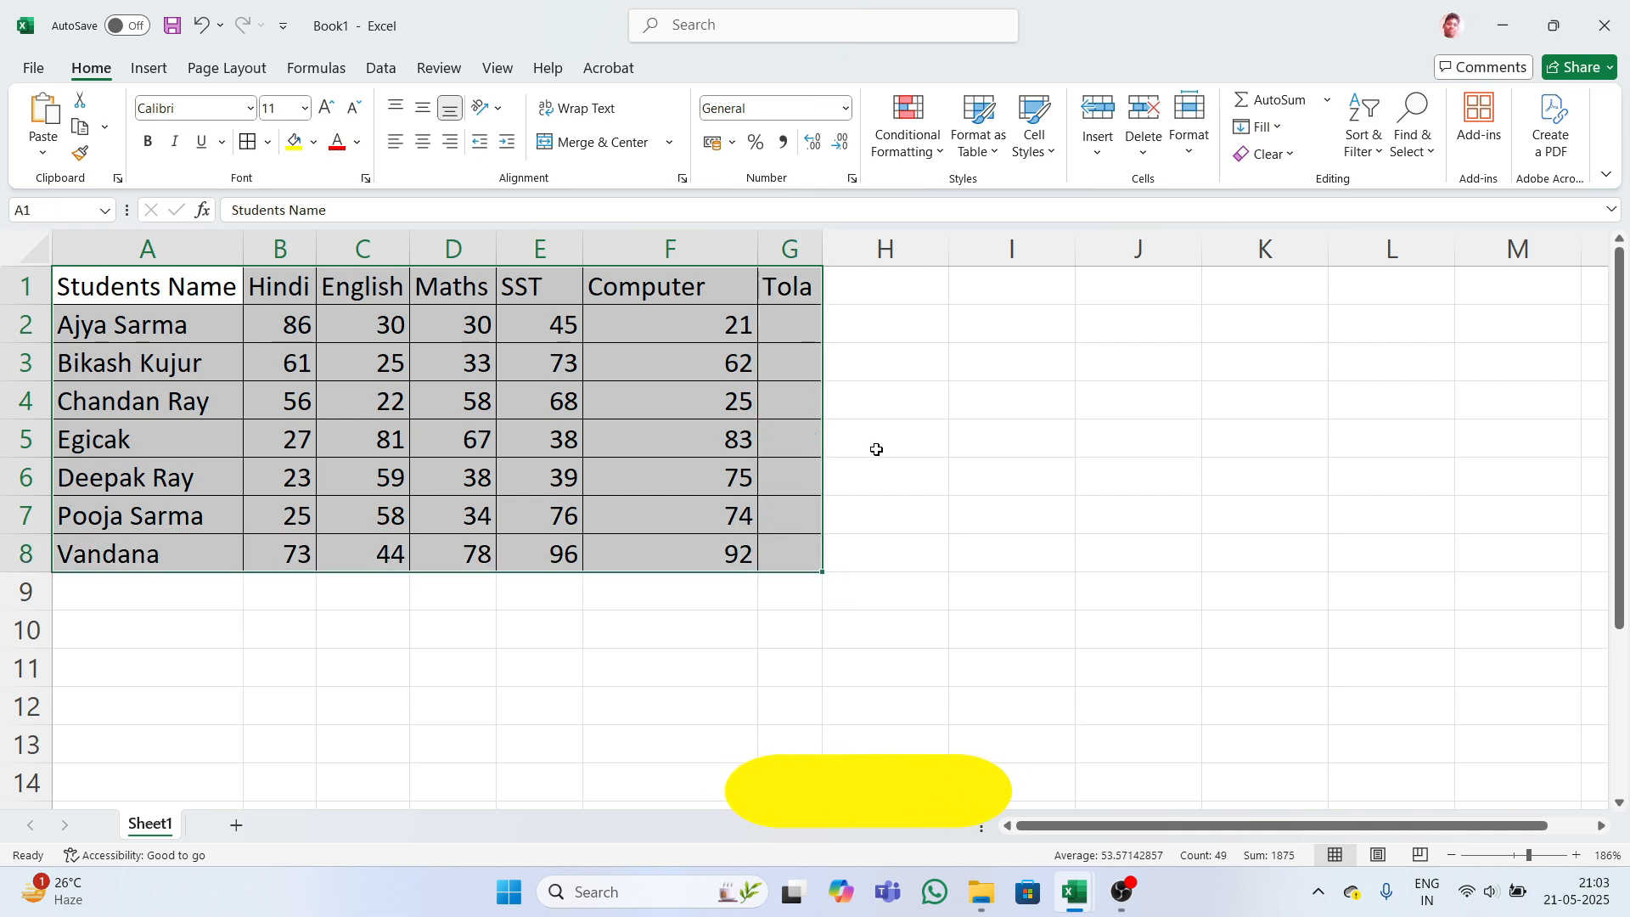
pyautogui.press('alt')
pyautogui.press('h')
pyautogui.press('o')
pyautogui.press('i')
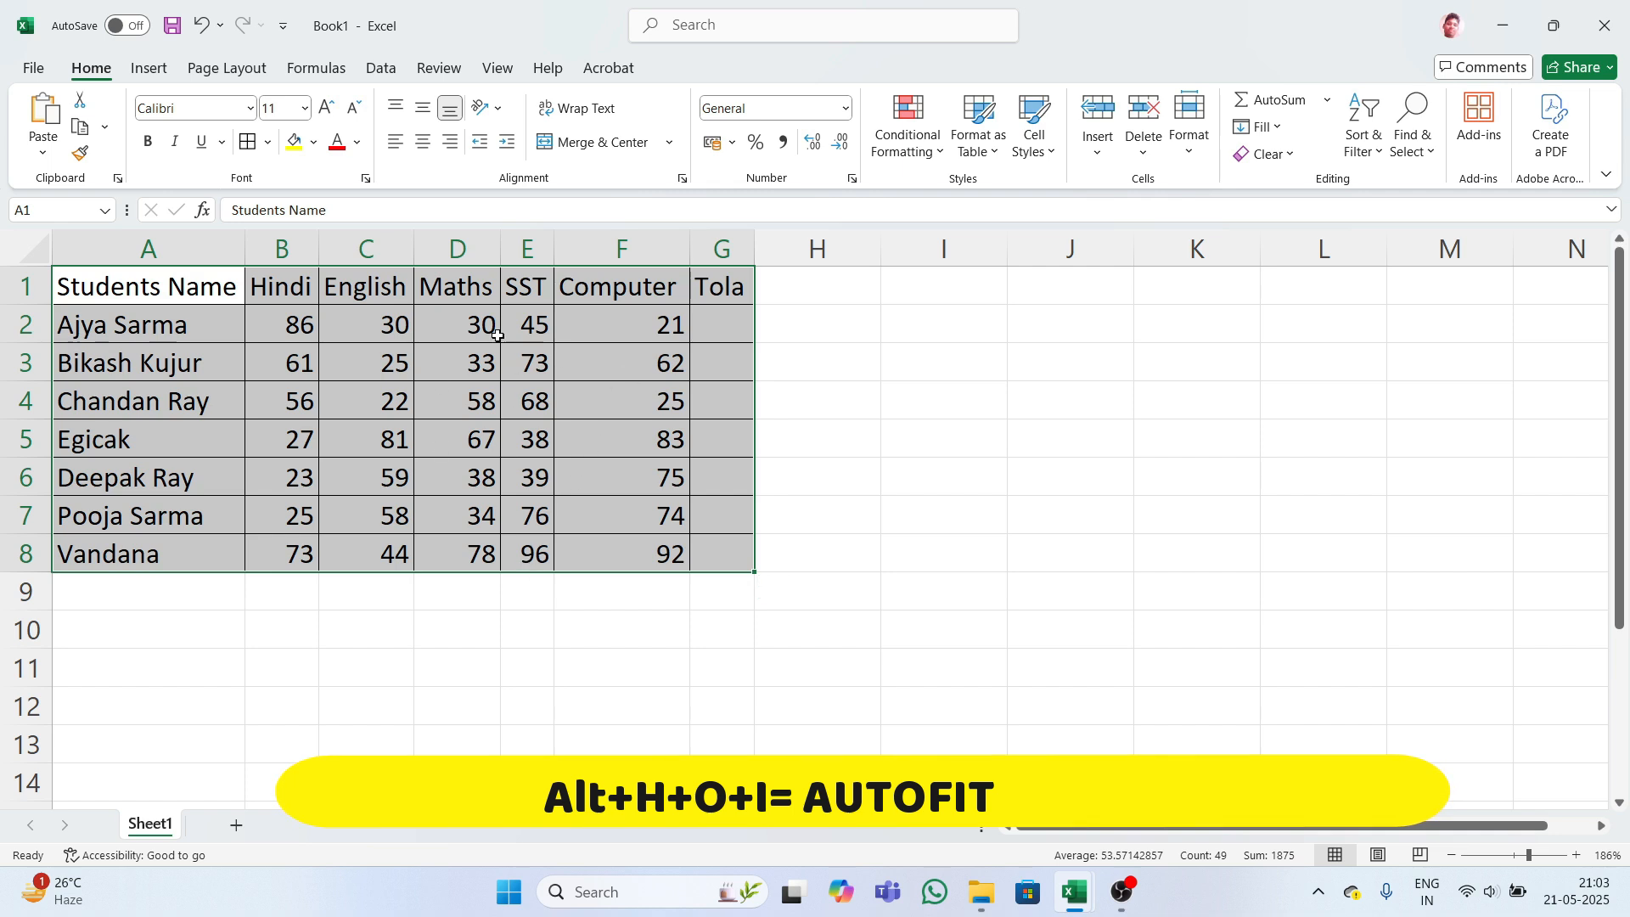
pyautogui.click(421, 146)
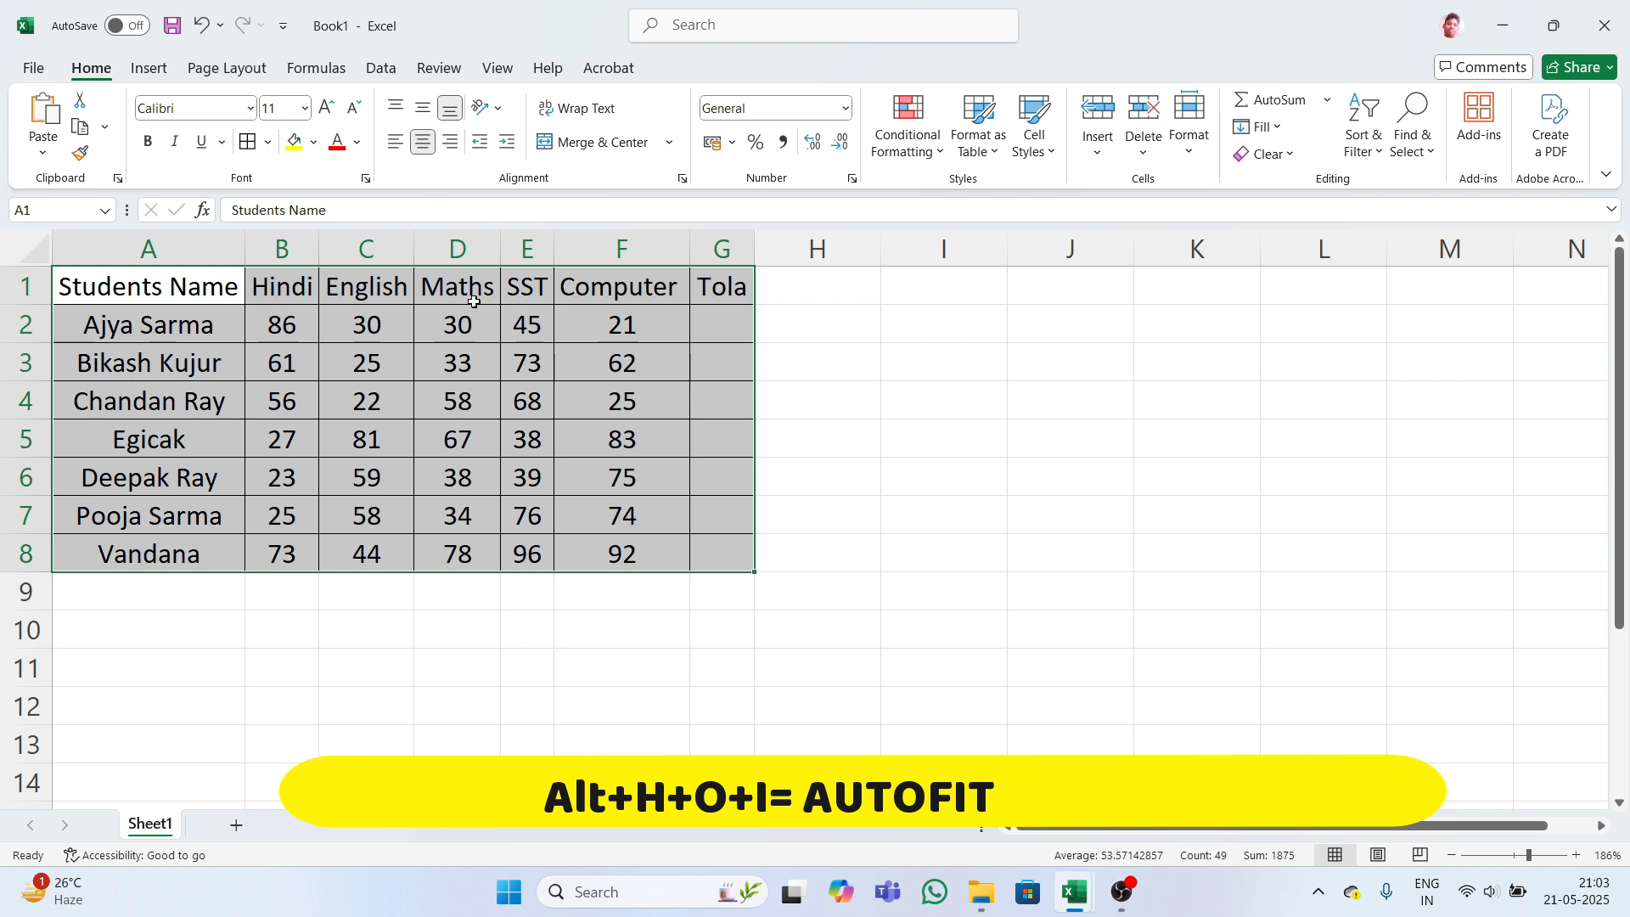
pyautogui.click(709, 327)
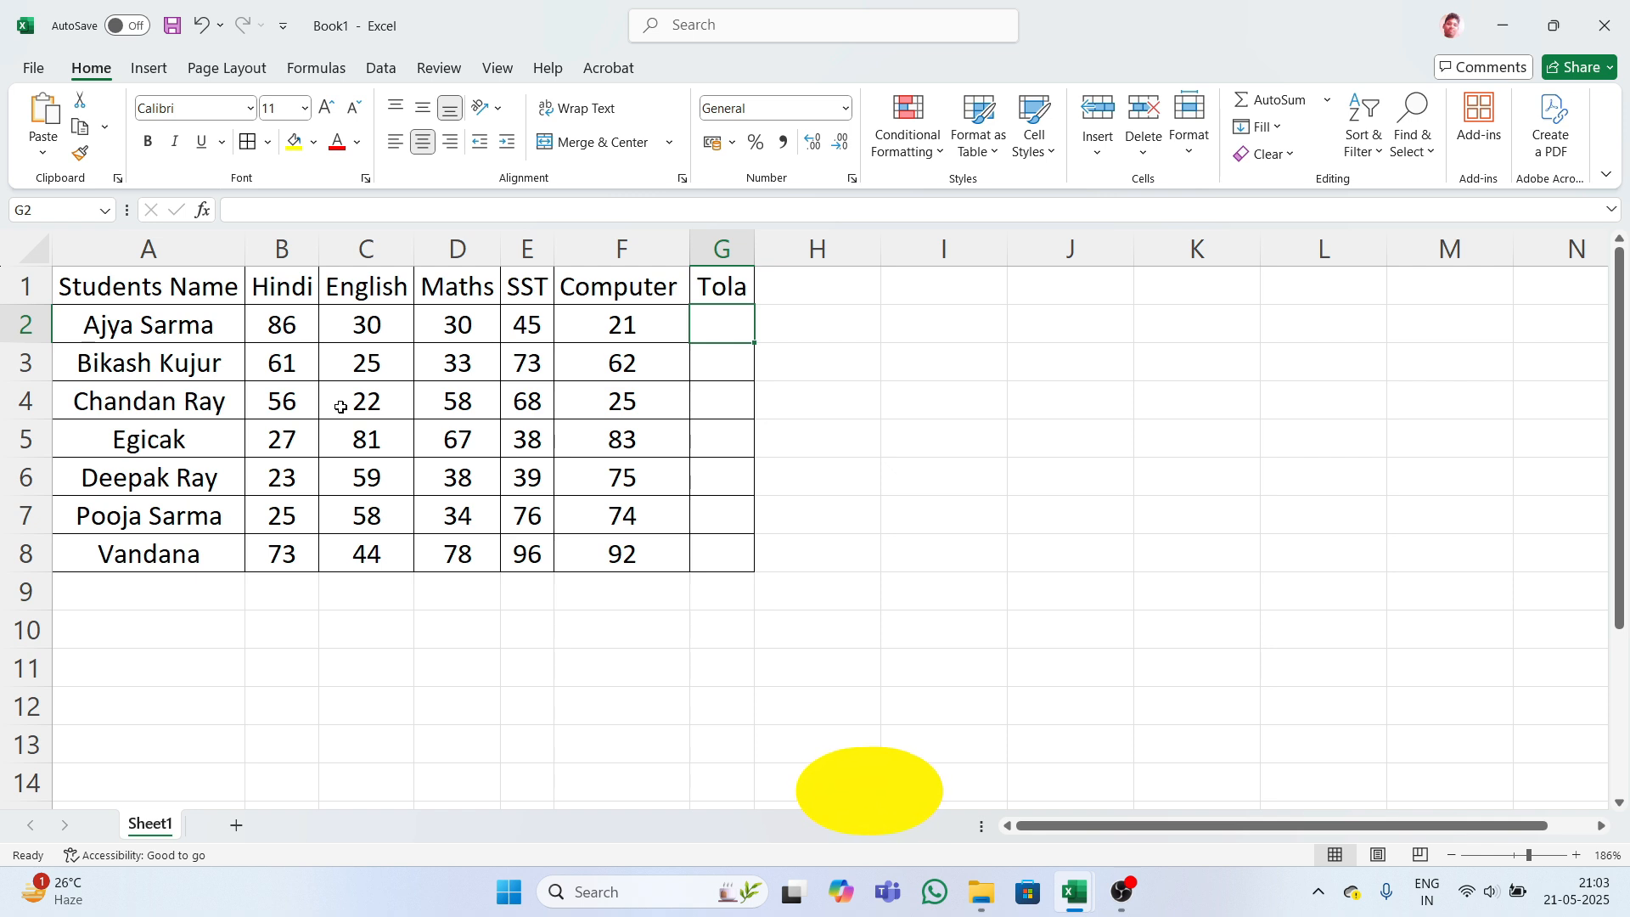
# - Enter =SUM(B2:F2) in G2 to total the first student's marks, giving 289
pyautogui.write('=sum')
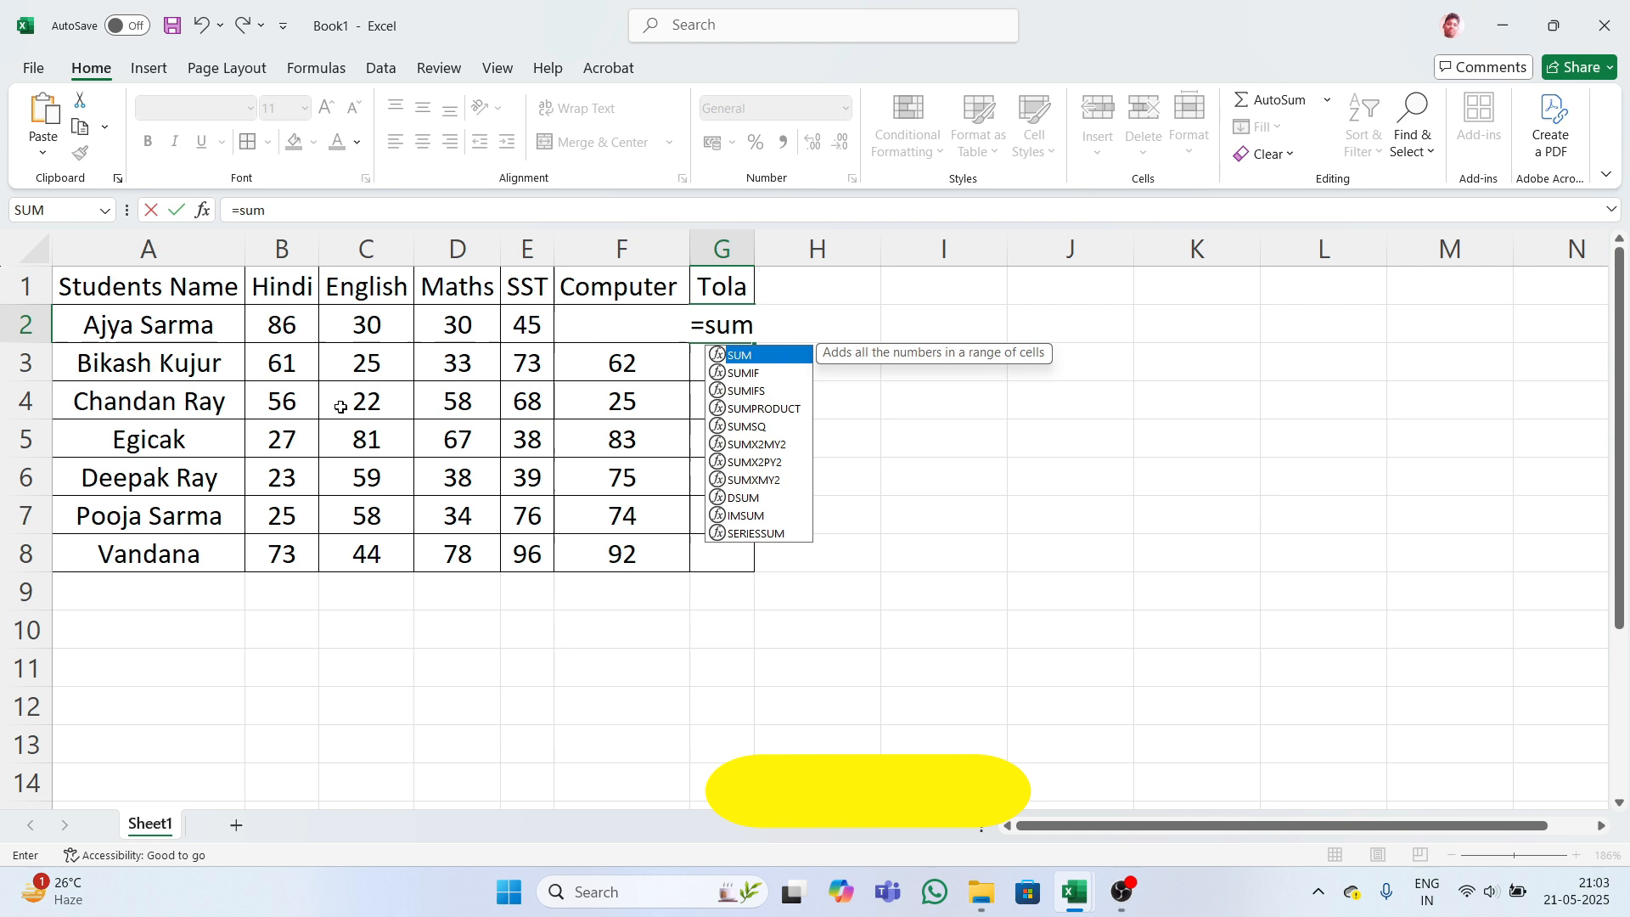
pyautogui.press('Tab')
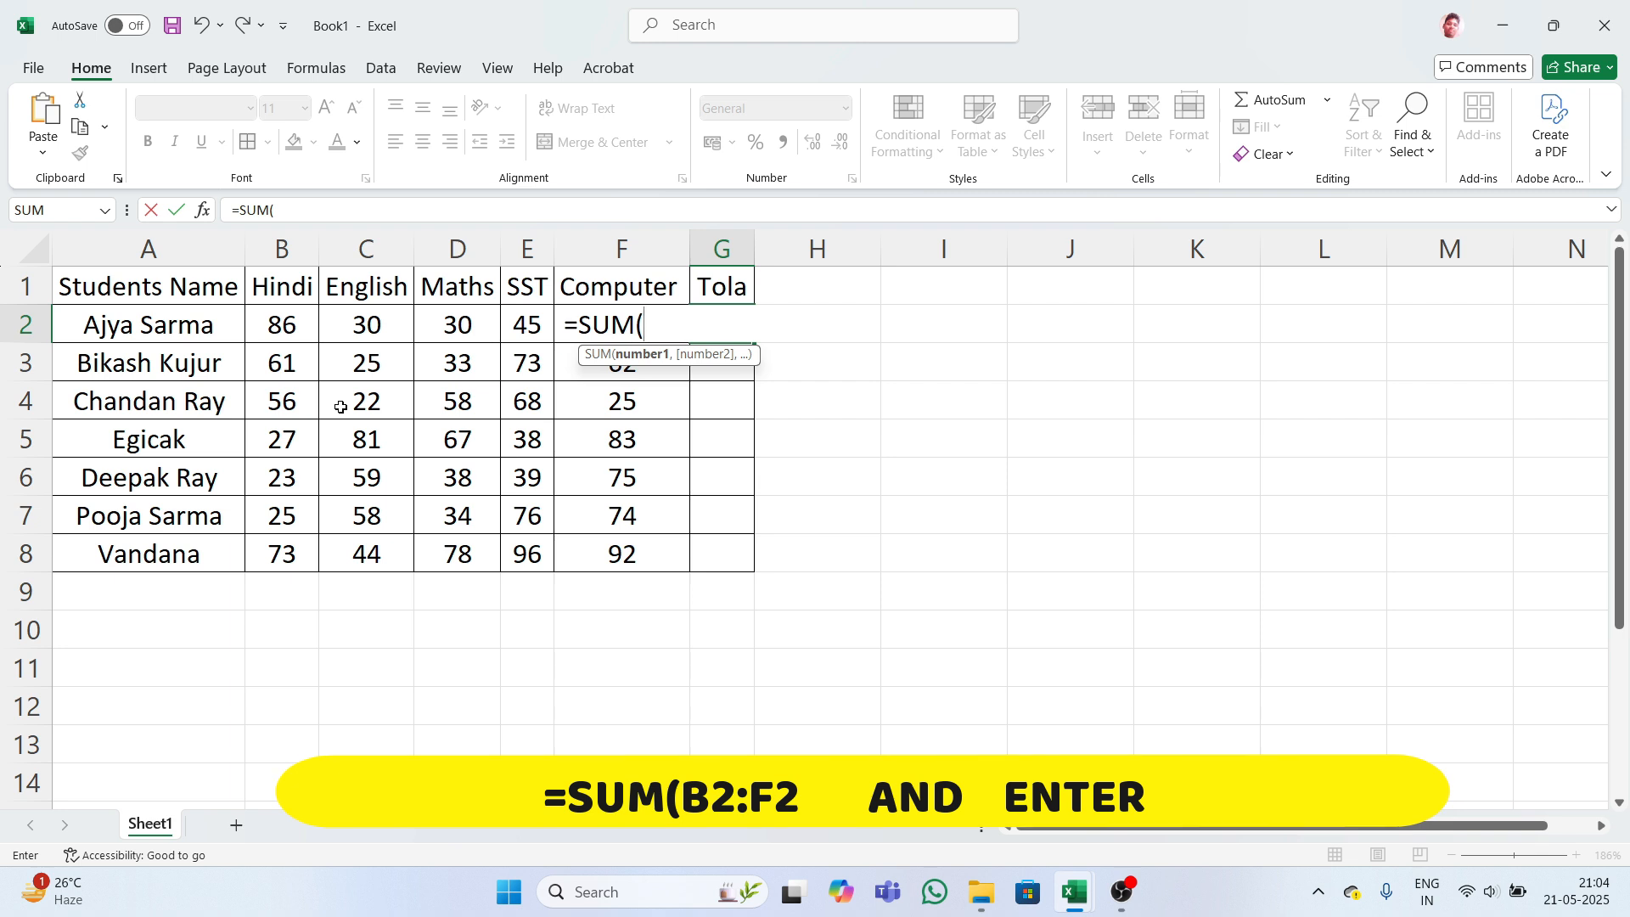
pyautogui.write('b')
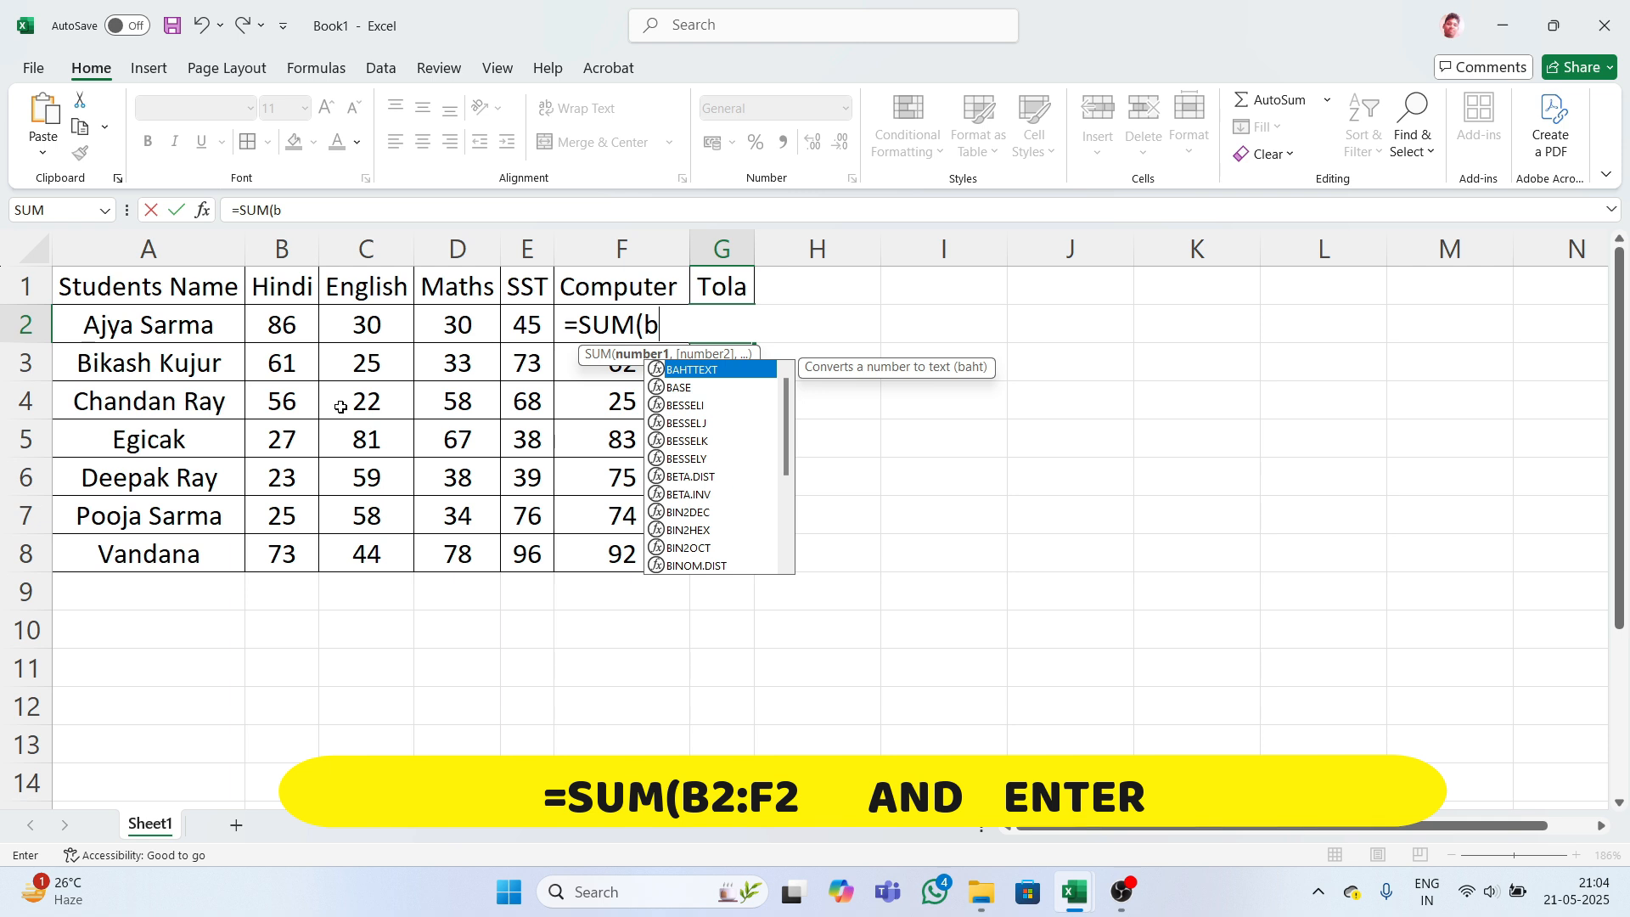
pyautogui.write('2')
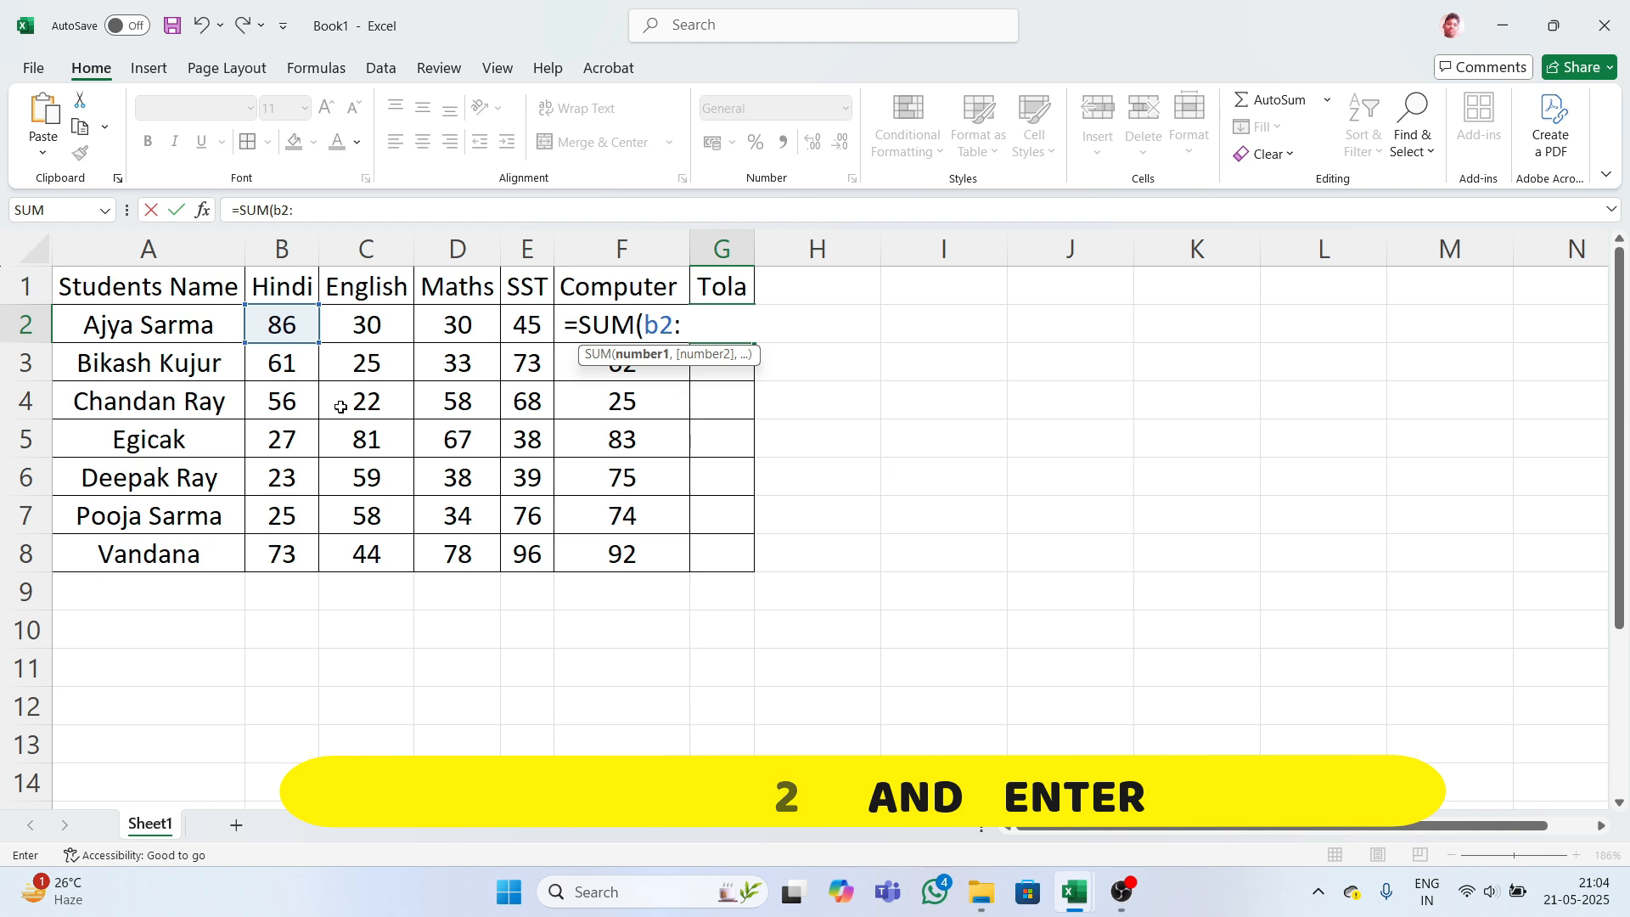
pyautogui.write(':')
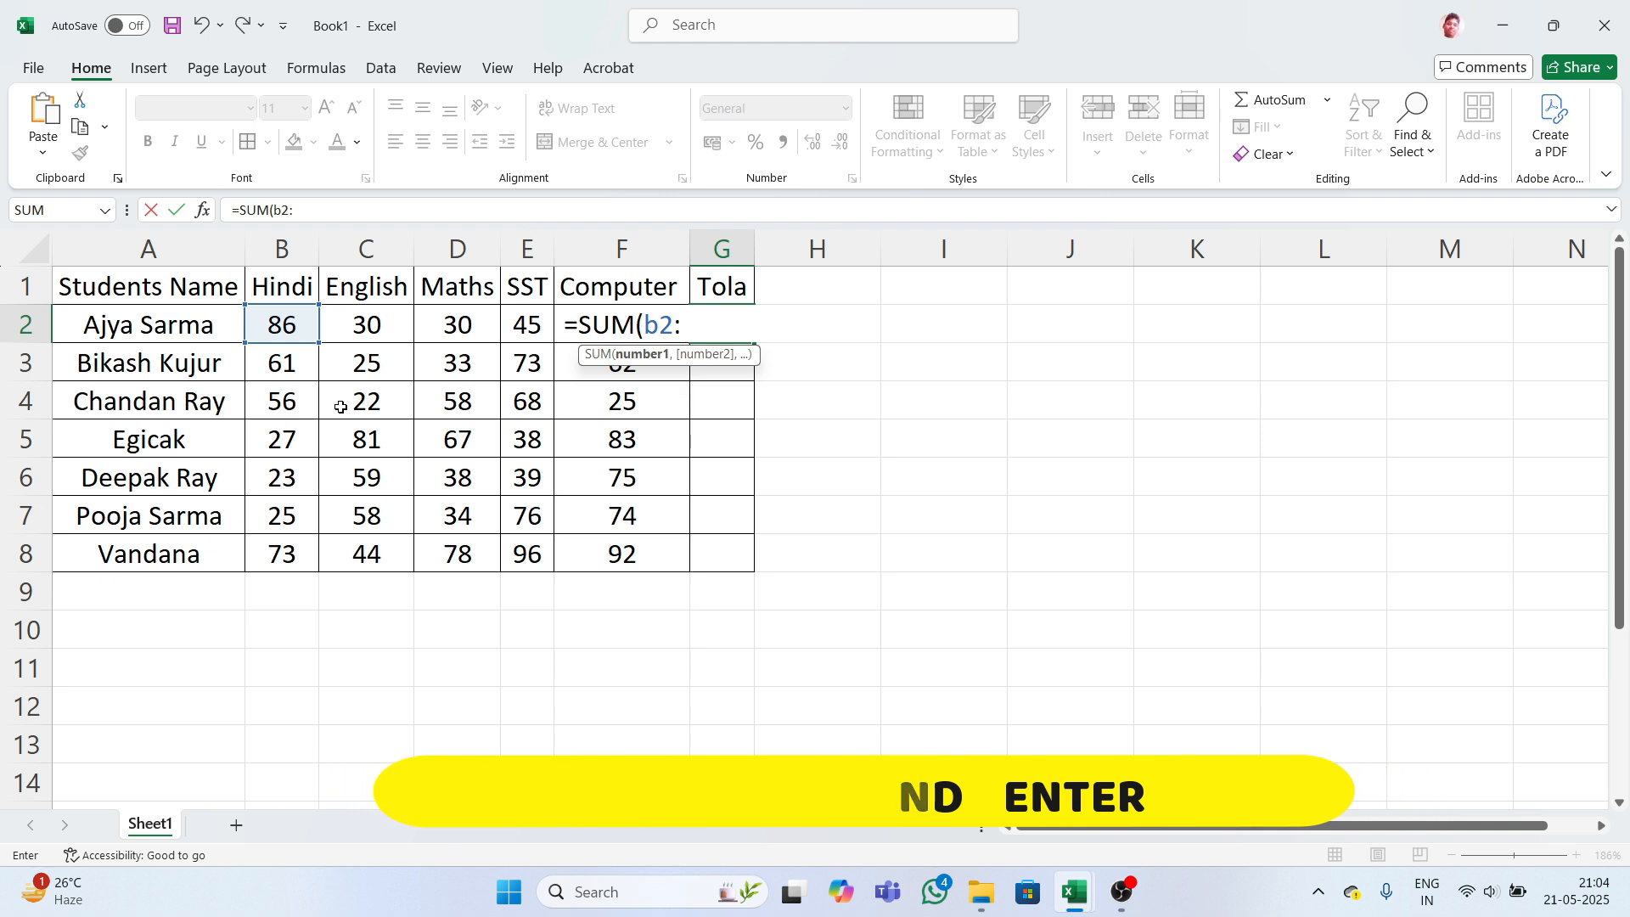
pyautogui.write('F2')
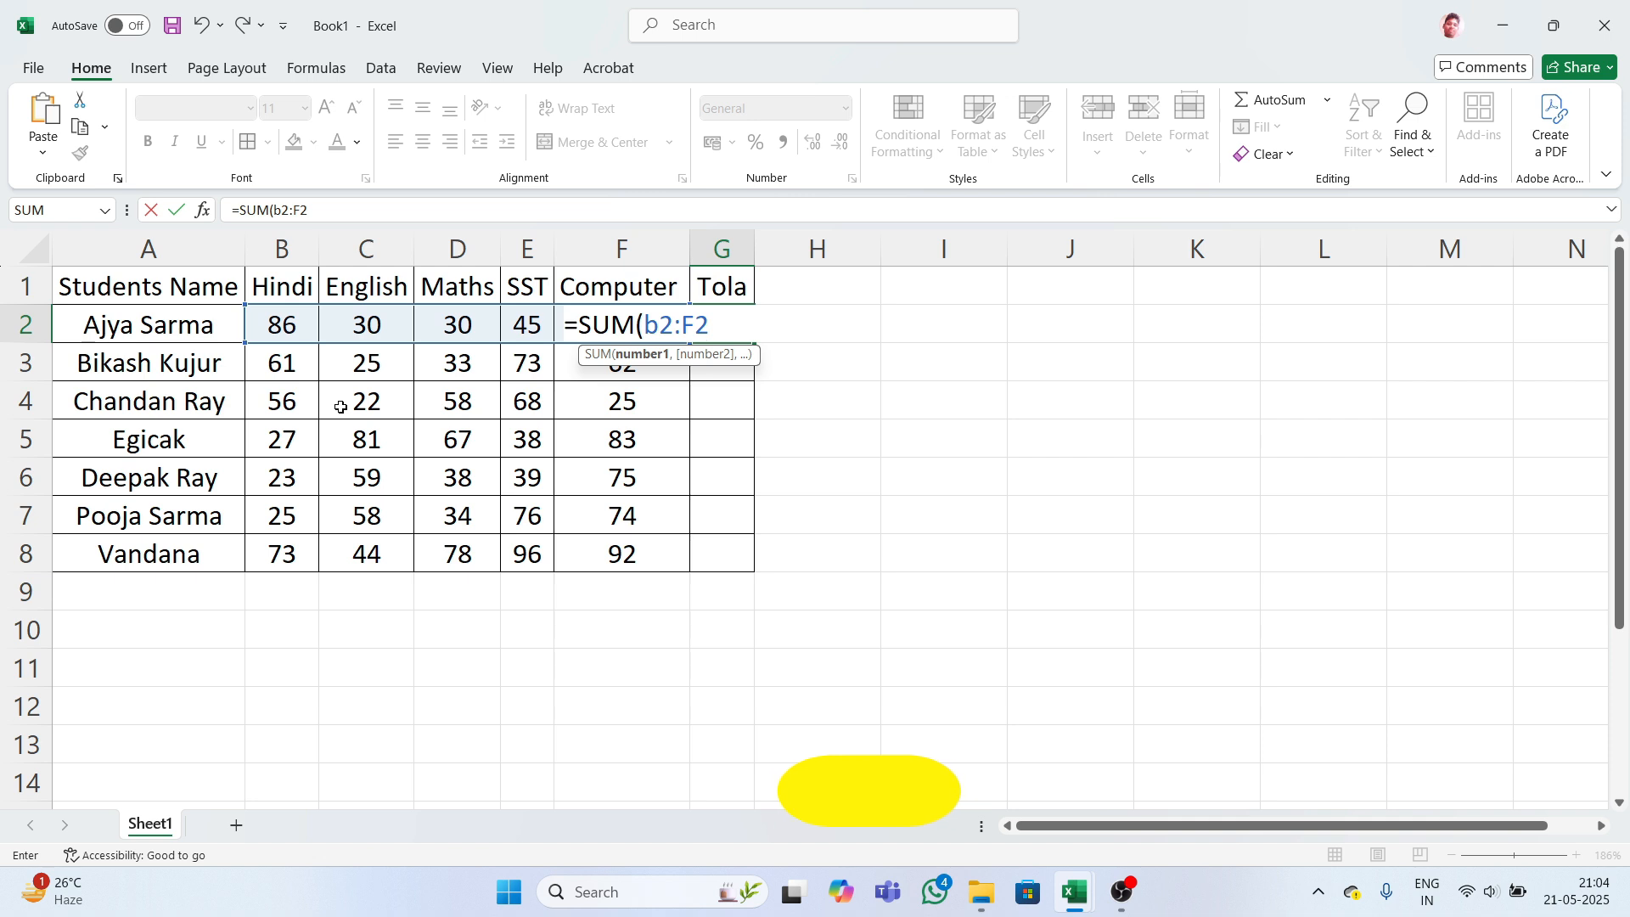
pyautogui.press('Return')
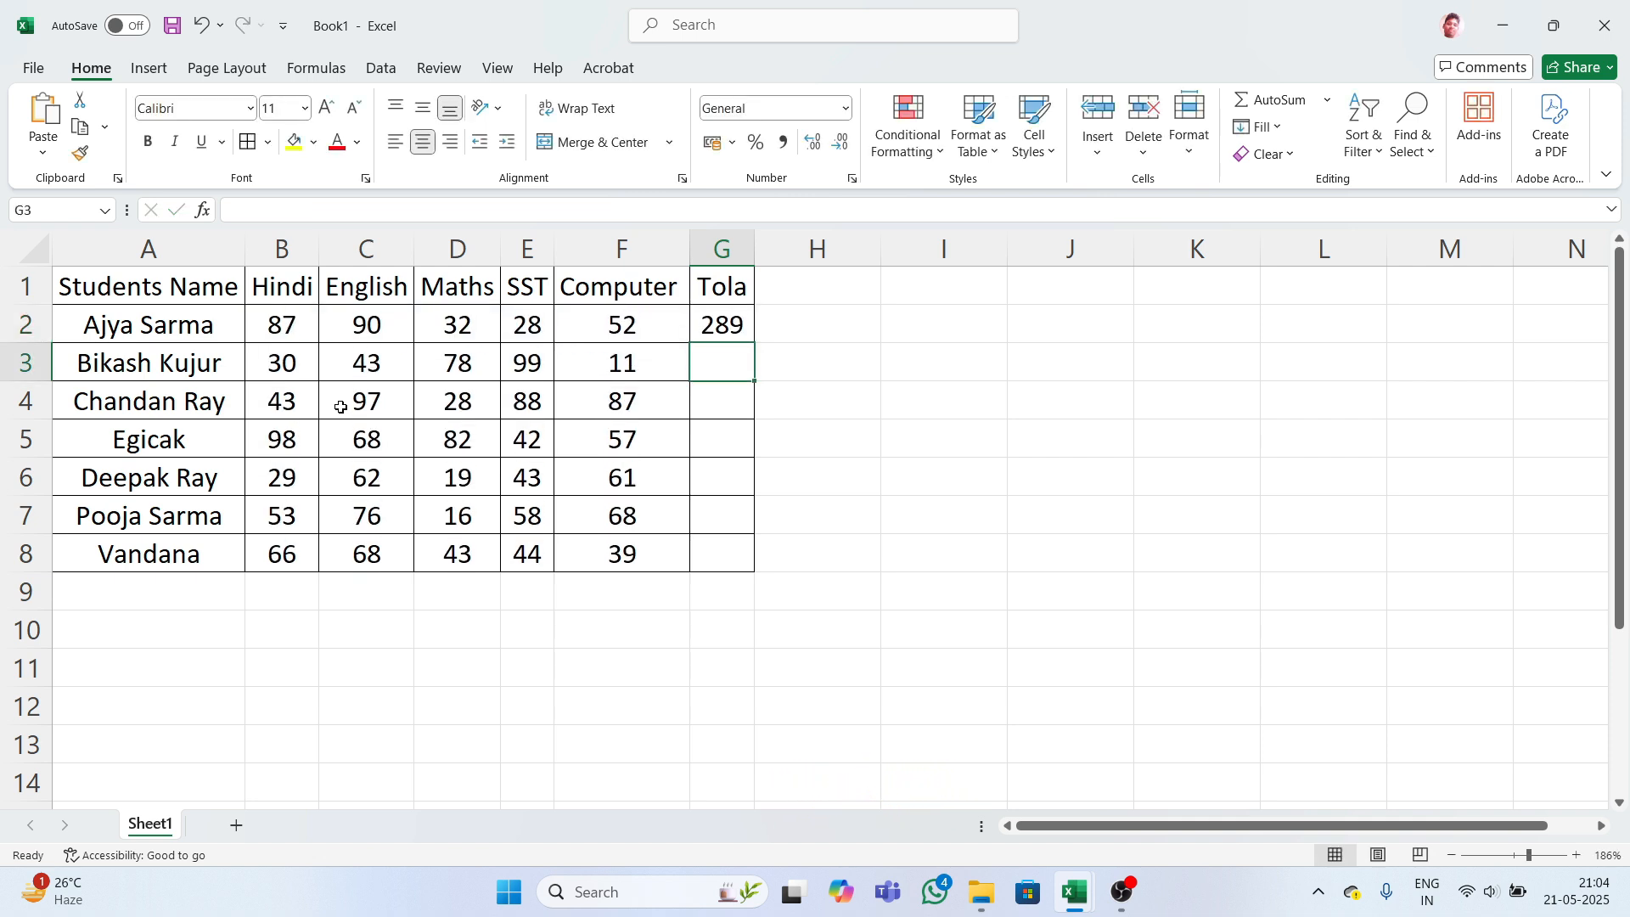
# - Copy the marks B2:F8 and paste them back as values
pyautogui.click(353, 401)
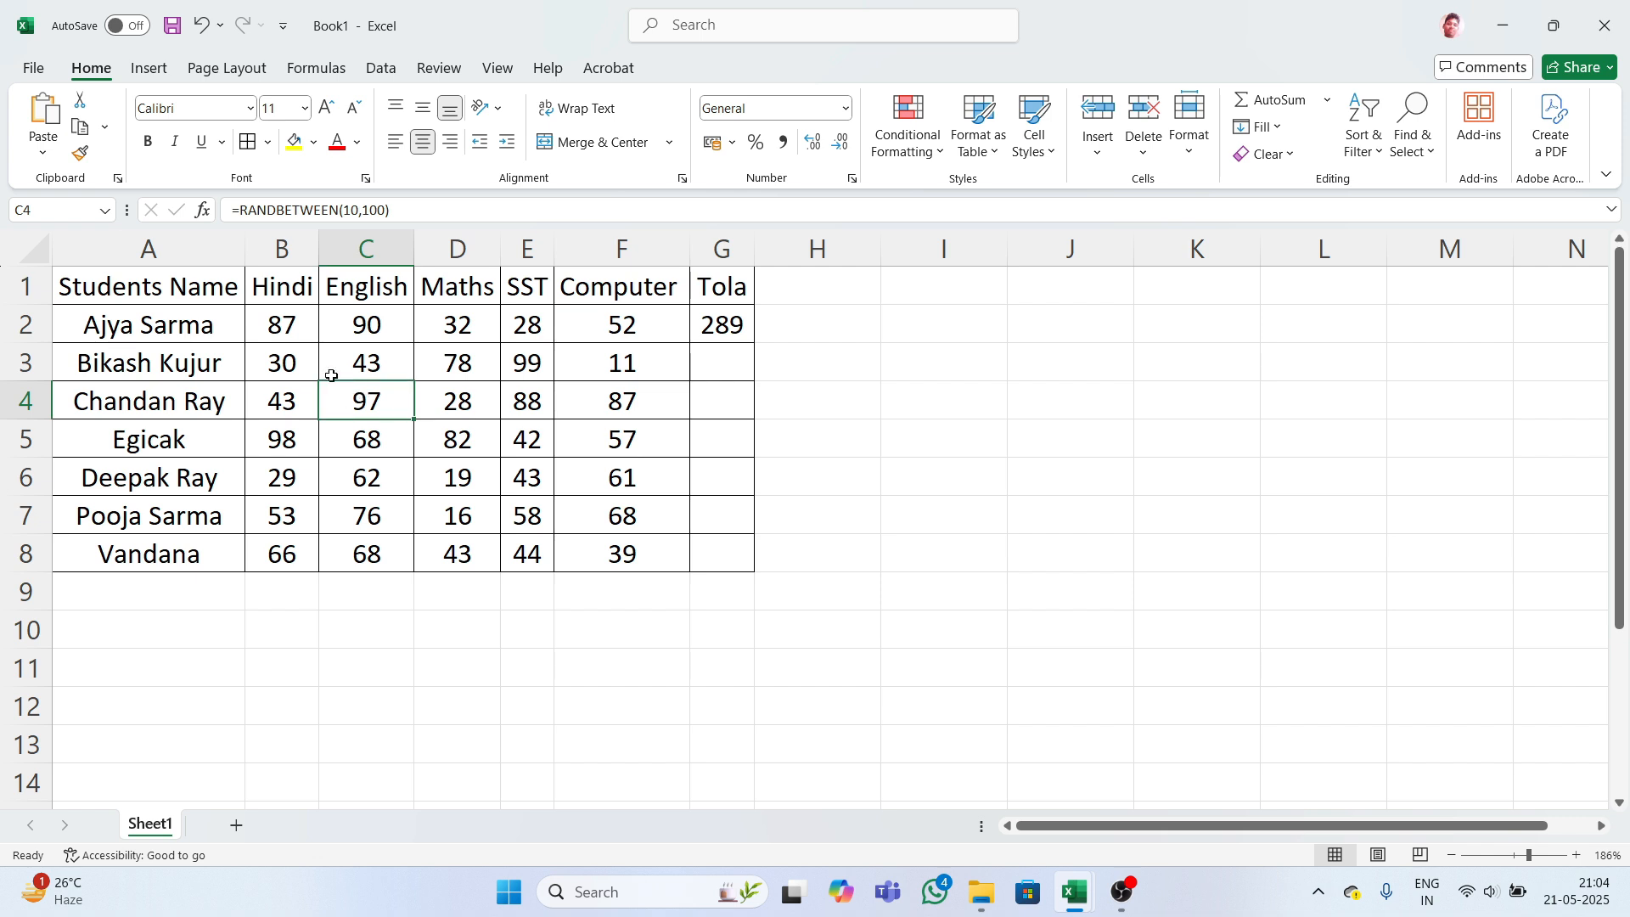
pyautogui.moveTo(277, 334); pyautogui.dragTo(575, 546)
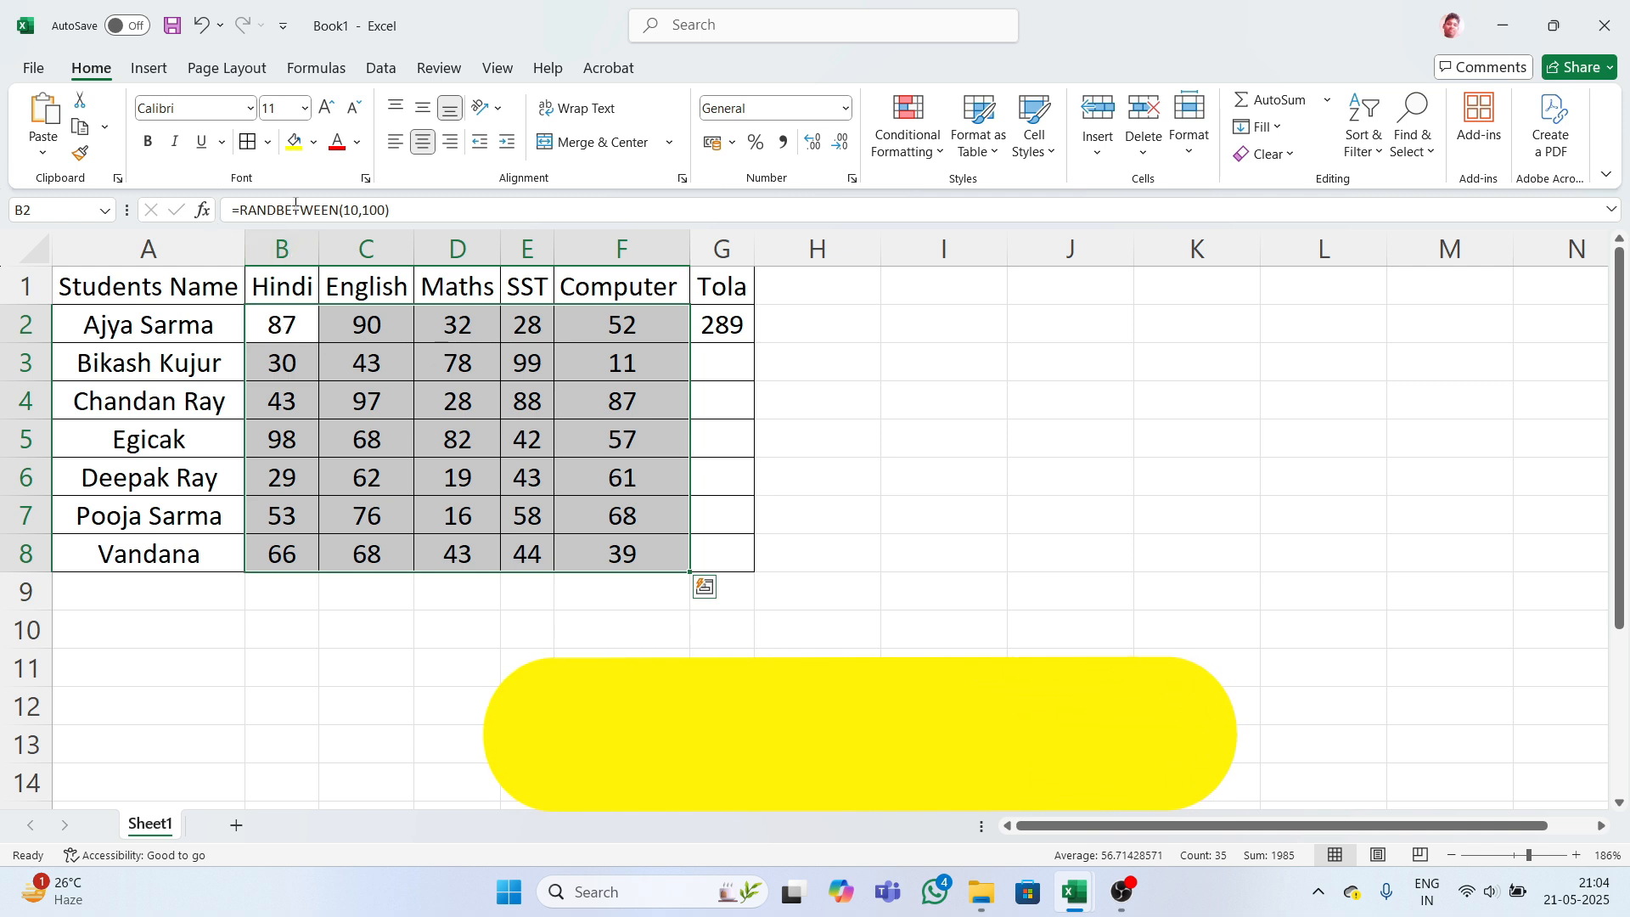
pyautogui.click(450, 363)
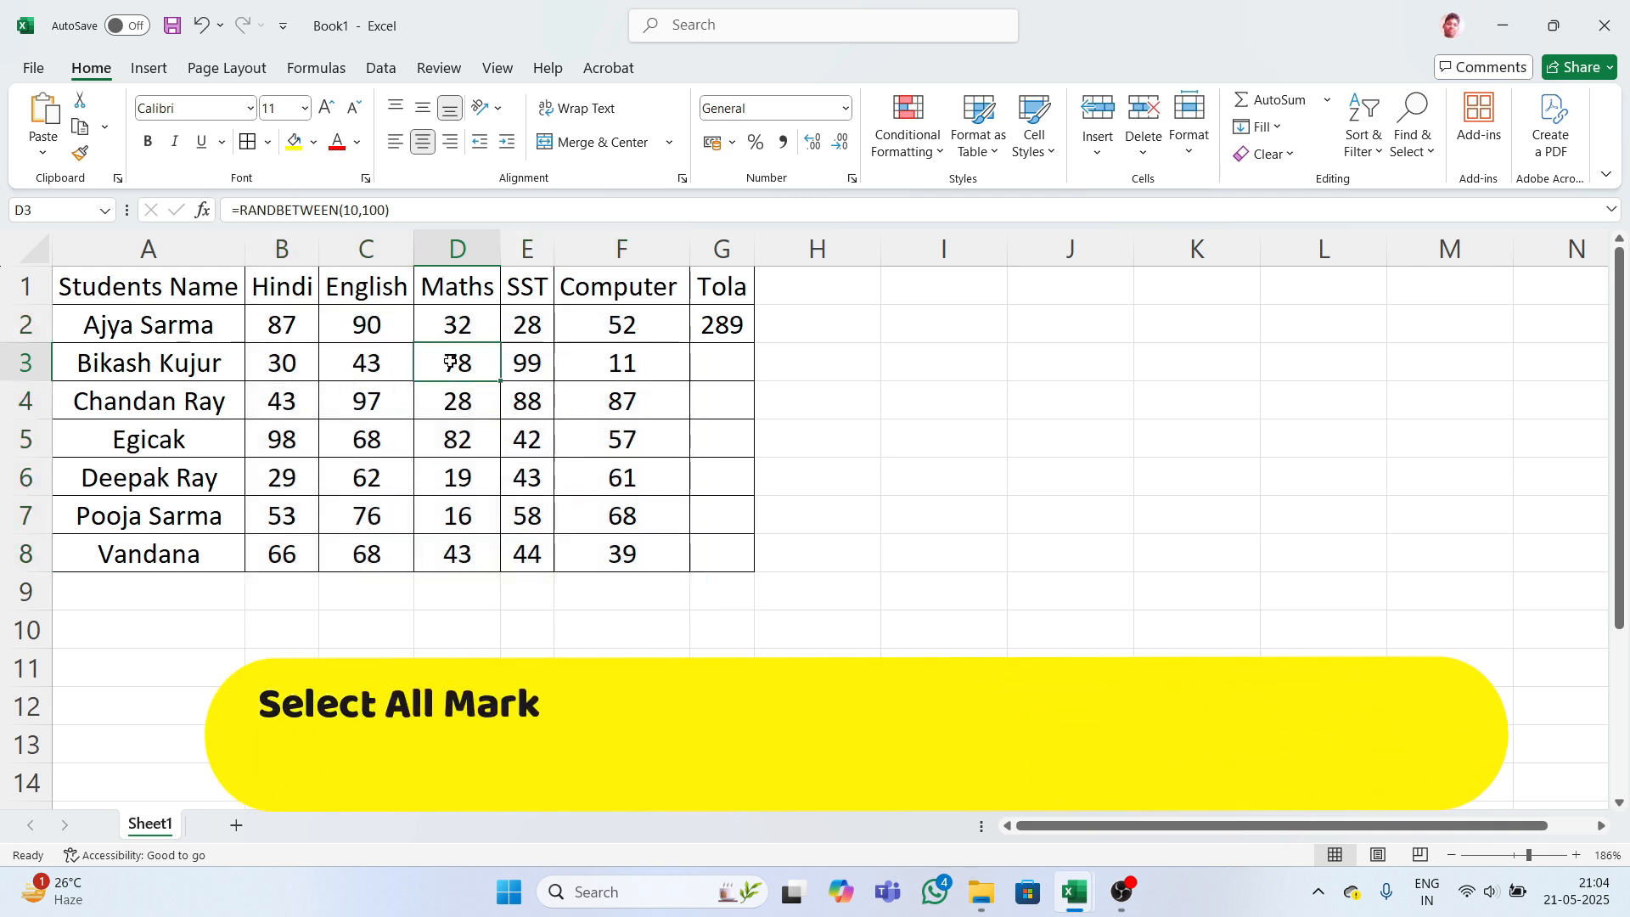
pyautogui.click(594, 363)
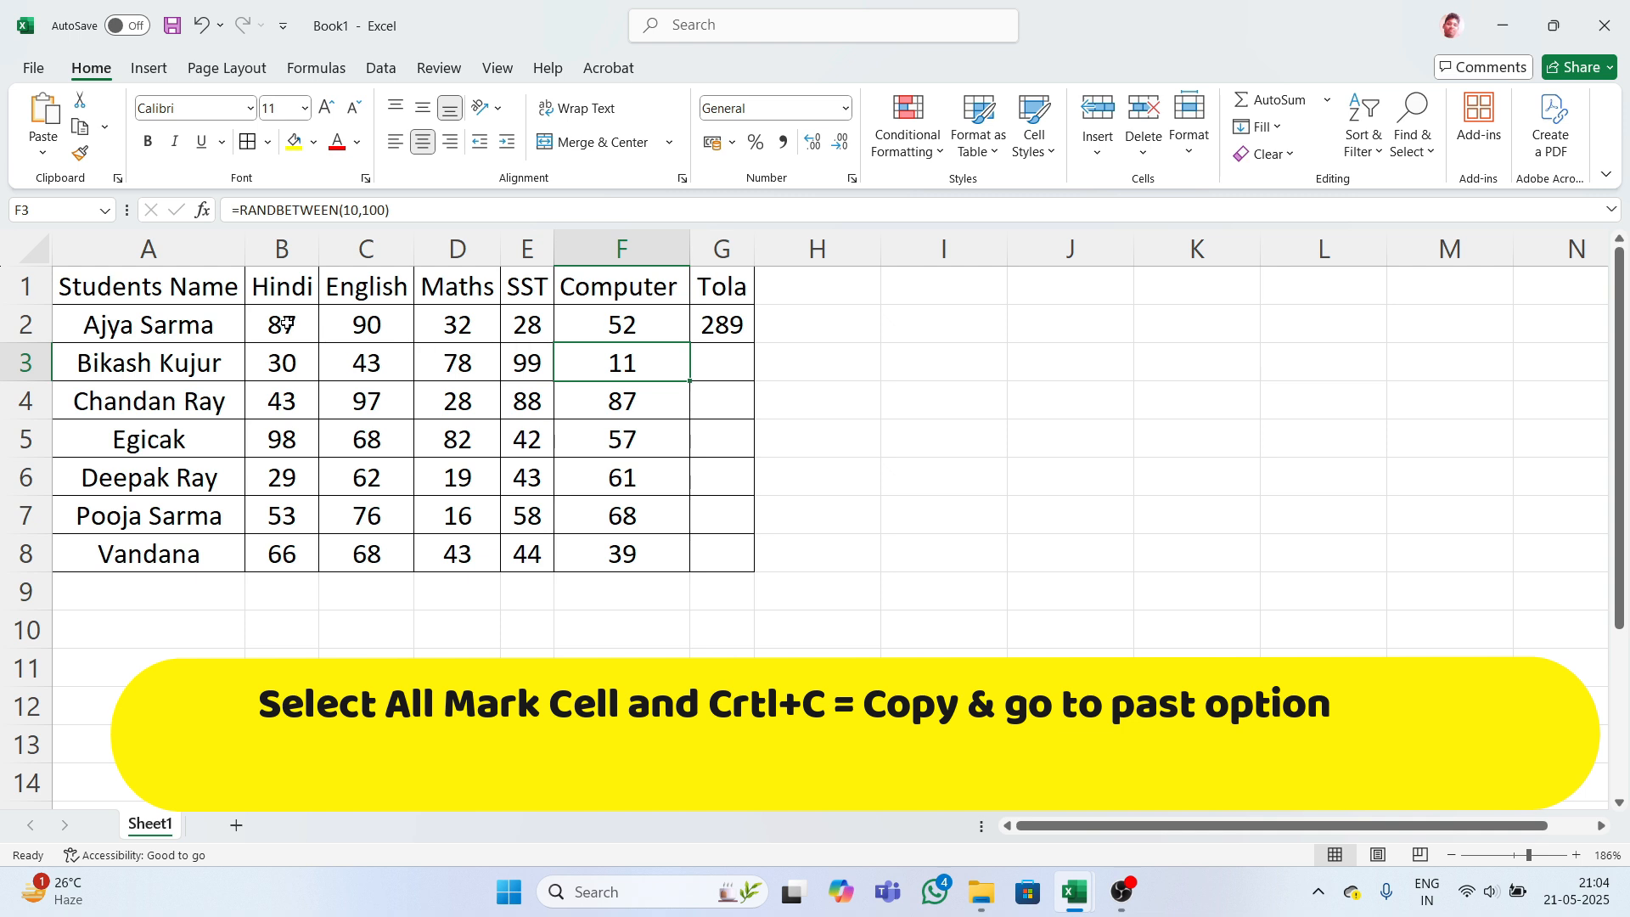
pyautogui.moveTo(280, 323); pyautogui.dragTo(592, 547)
pyautogui.moveTo(600, 550); pyautogui.dragTo(600, 551)
pyautogui.hotkey('ctrl', 'c')
pyautogui.hotkey('ctrl', 'v')
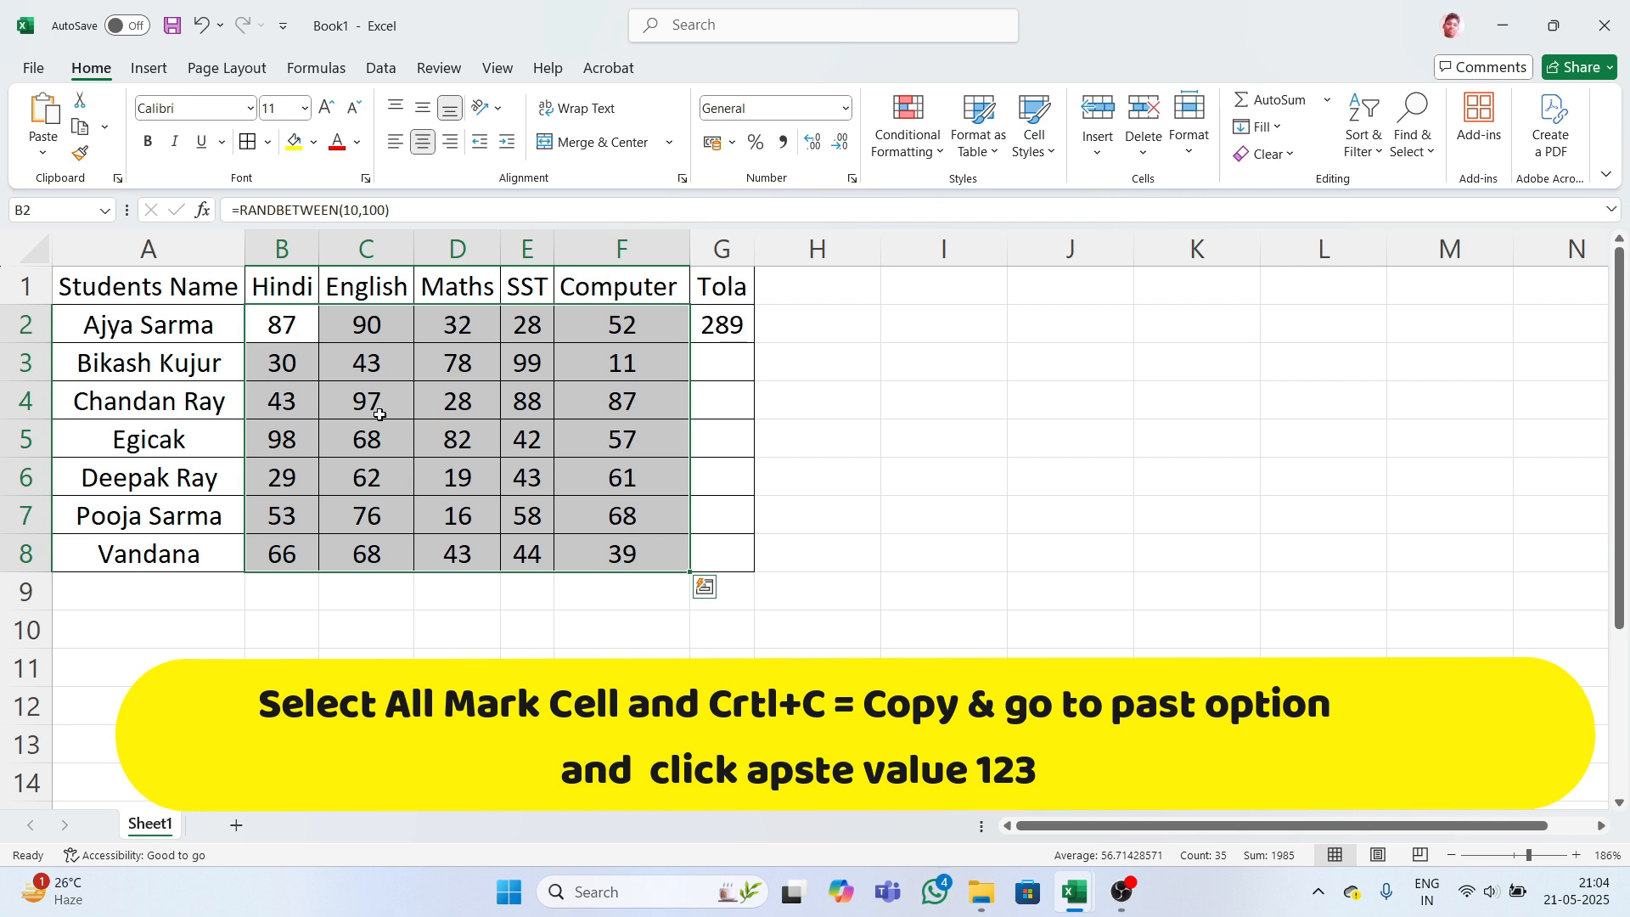
pyautogui.hotkey('ctrl', 'c')
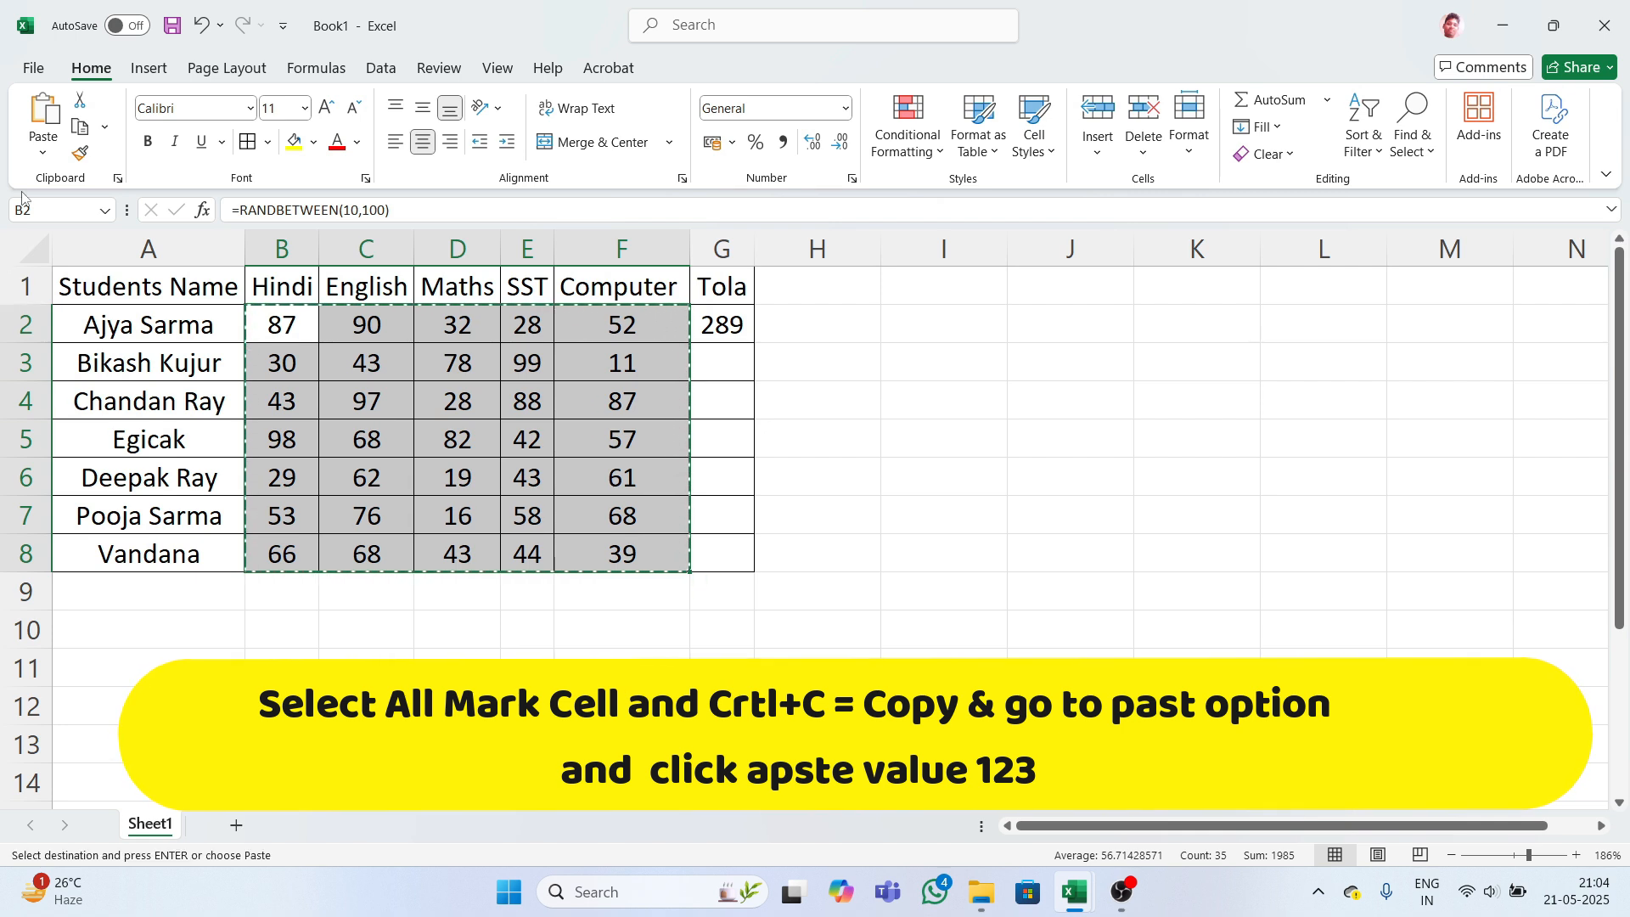
pyautogui.click(42, 152)
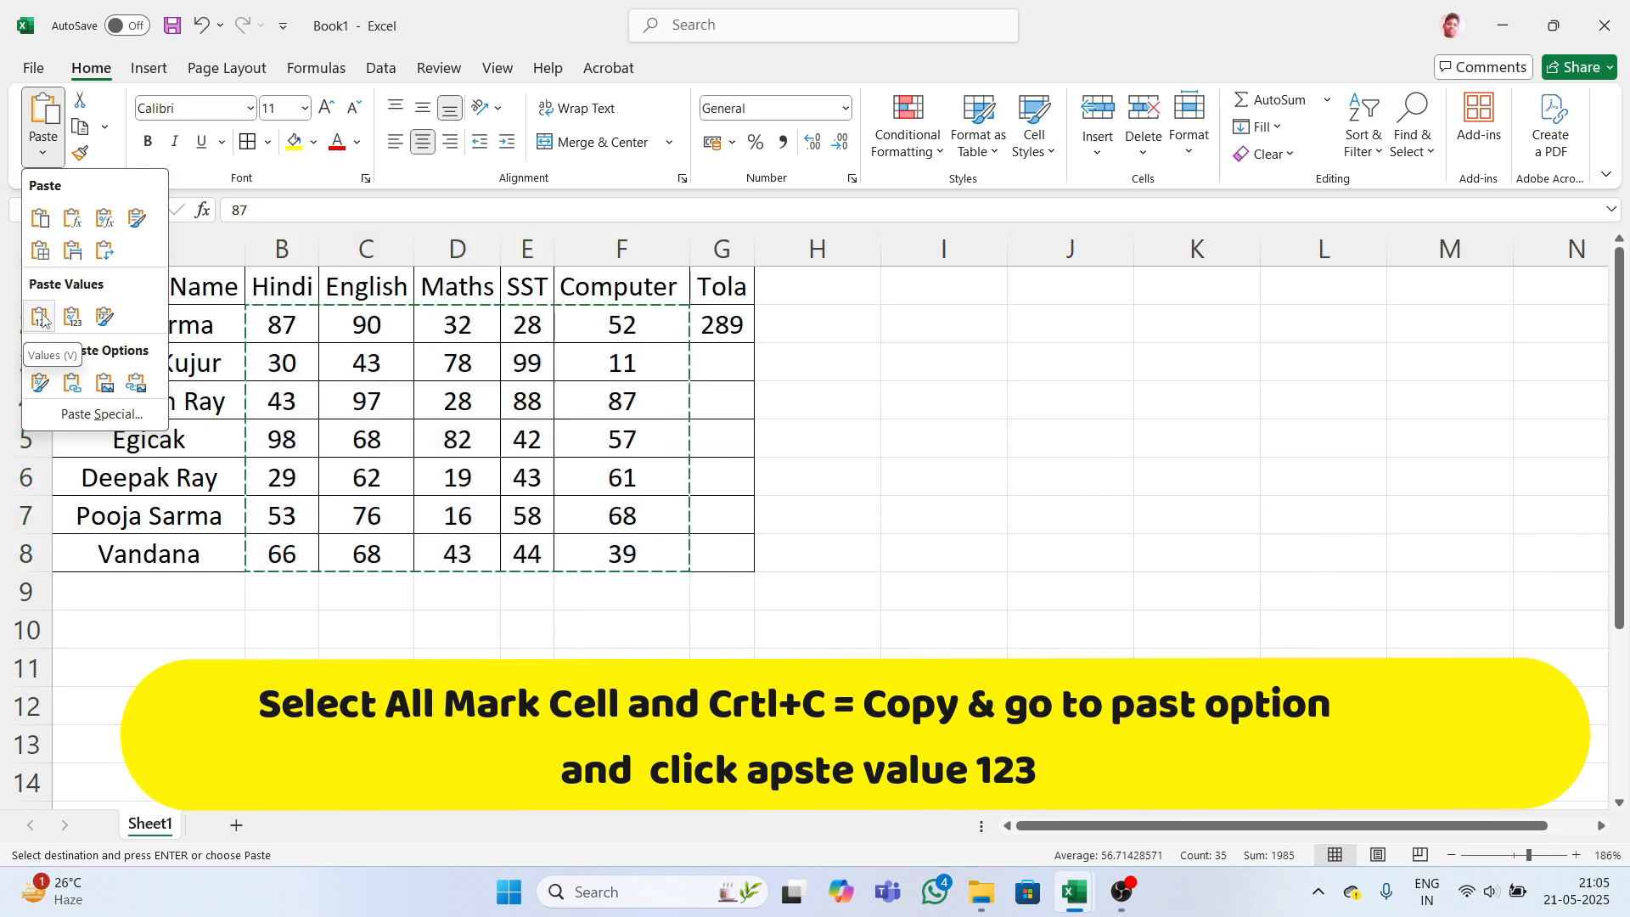
pyautogui.click(40, 316)
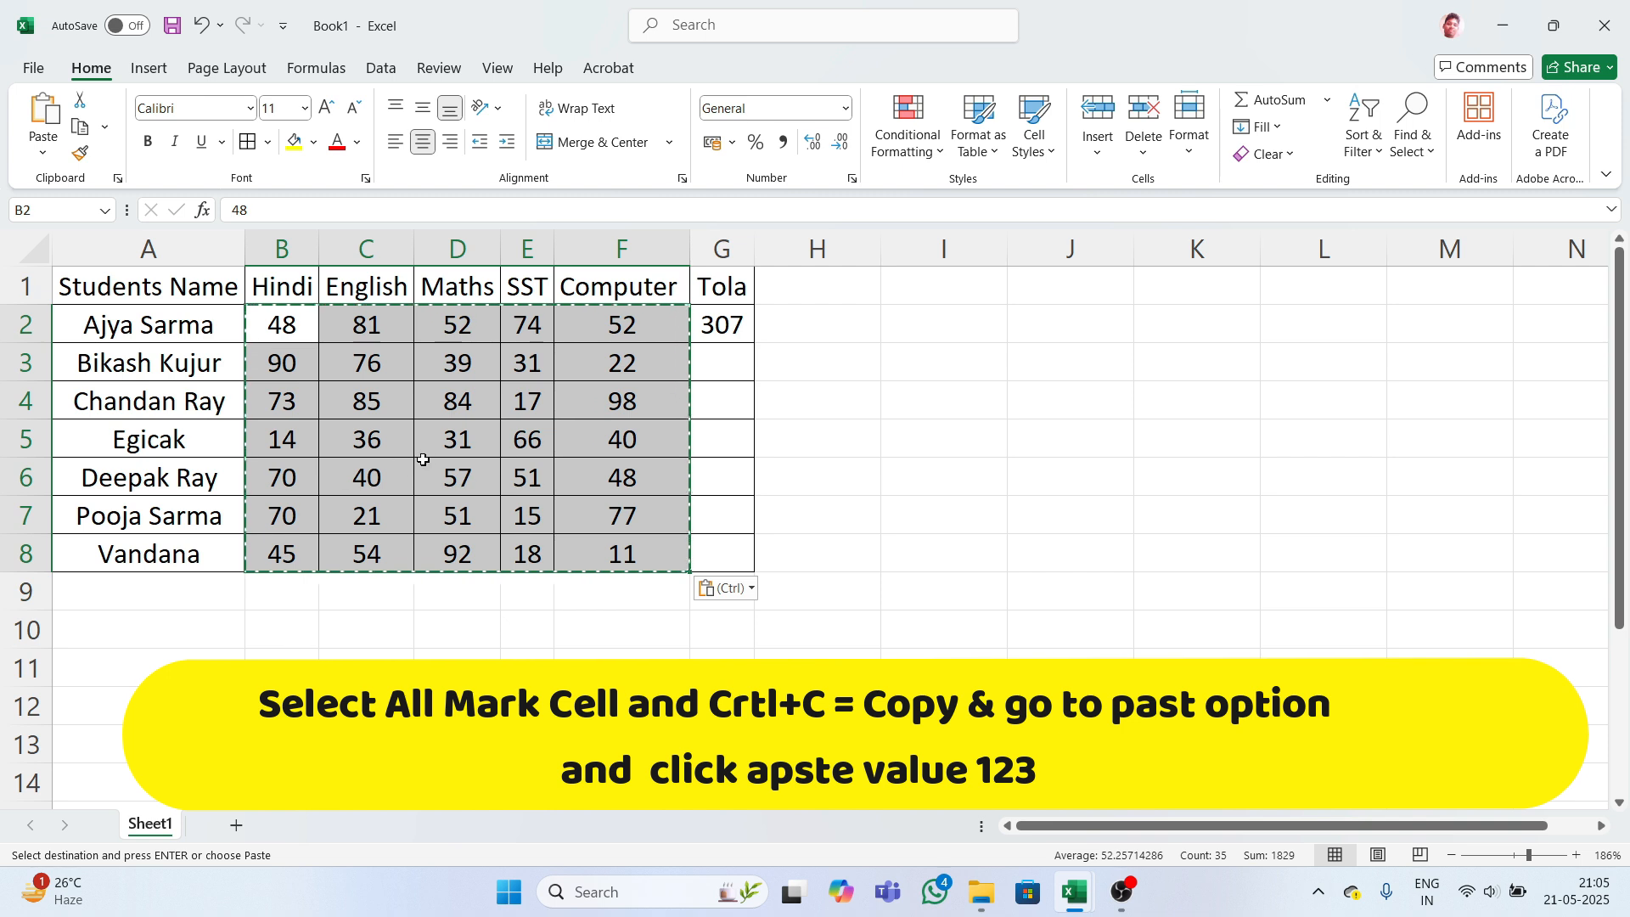
# - Check that the marks are now plain values and G2's total reads 307
pyautogui.click(570, 402)
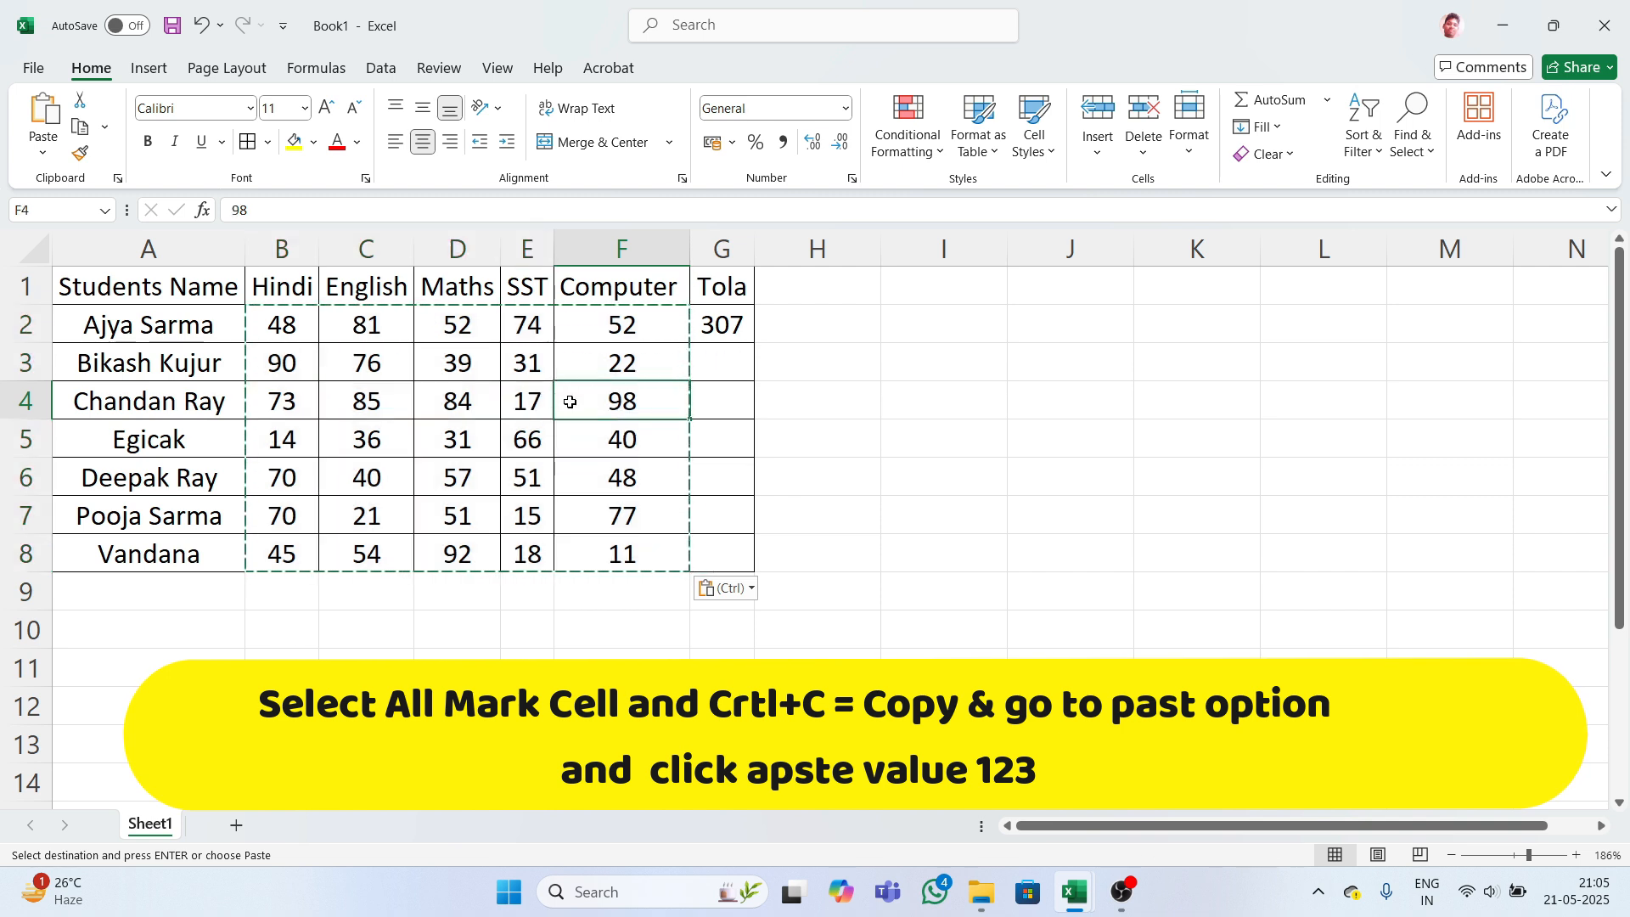
pyautogui.hotkey('ctrl', 'd')
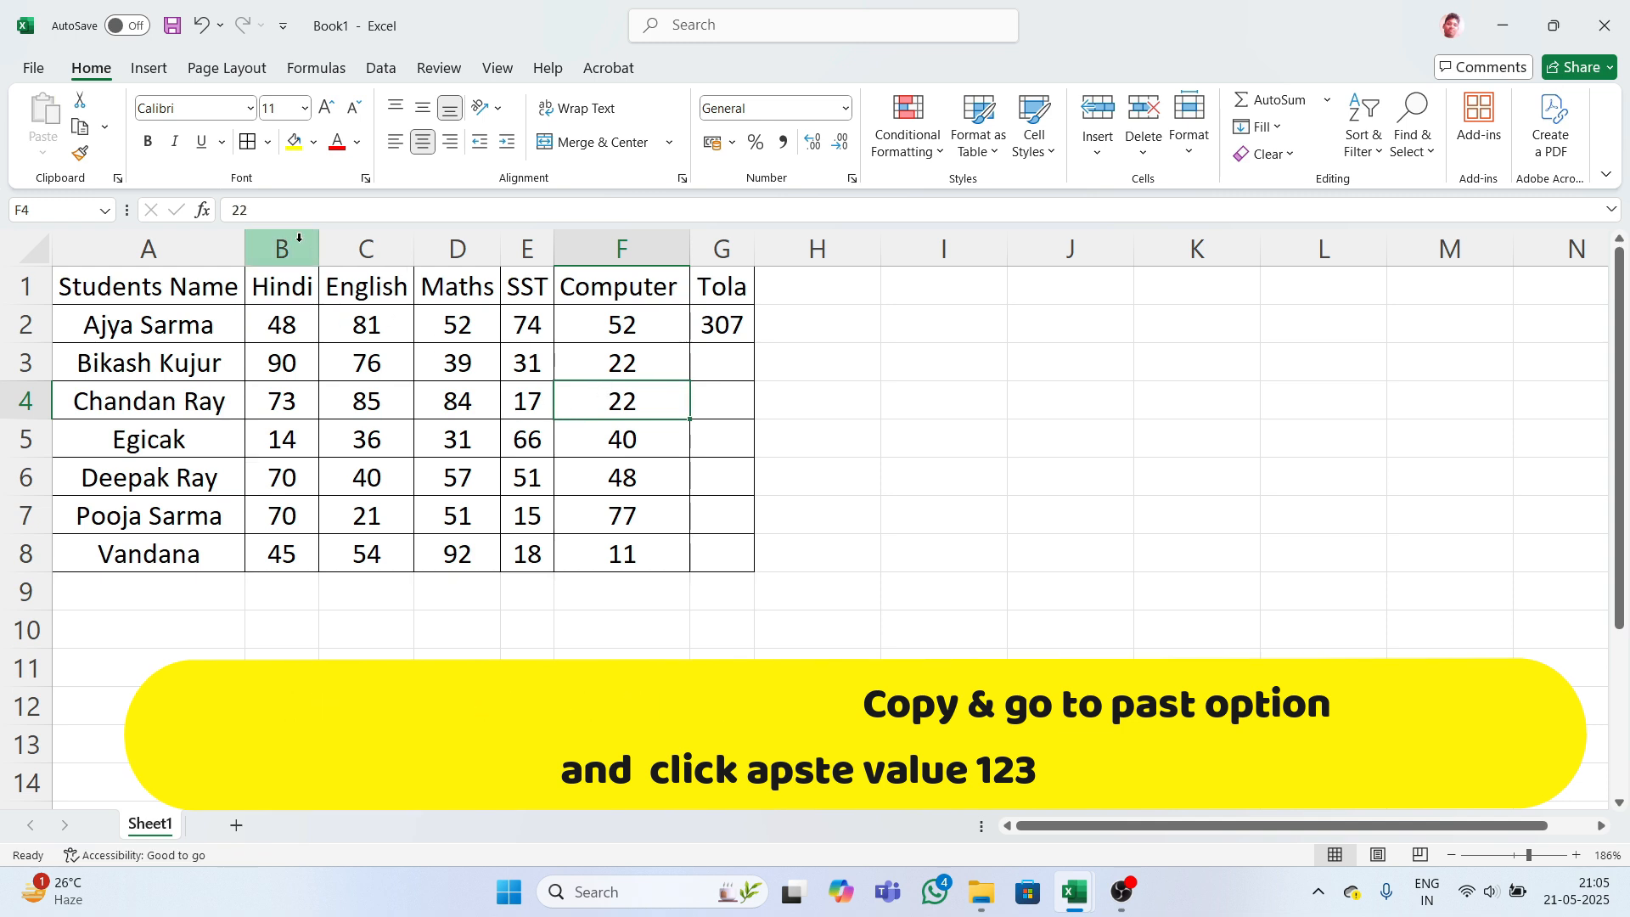
pyautogui.click(361, 362)
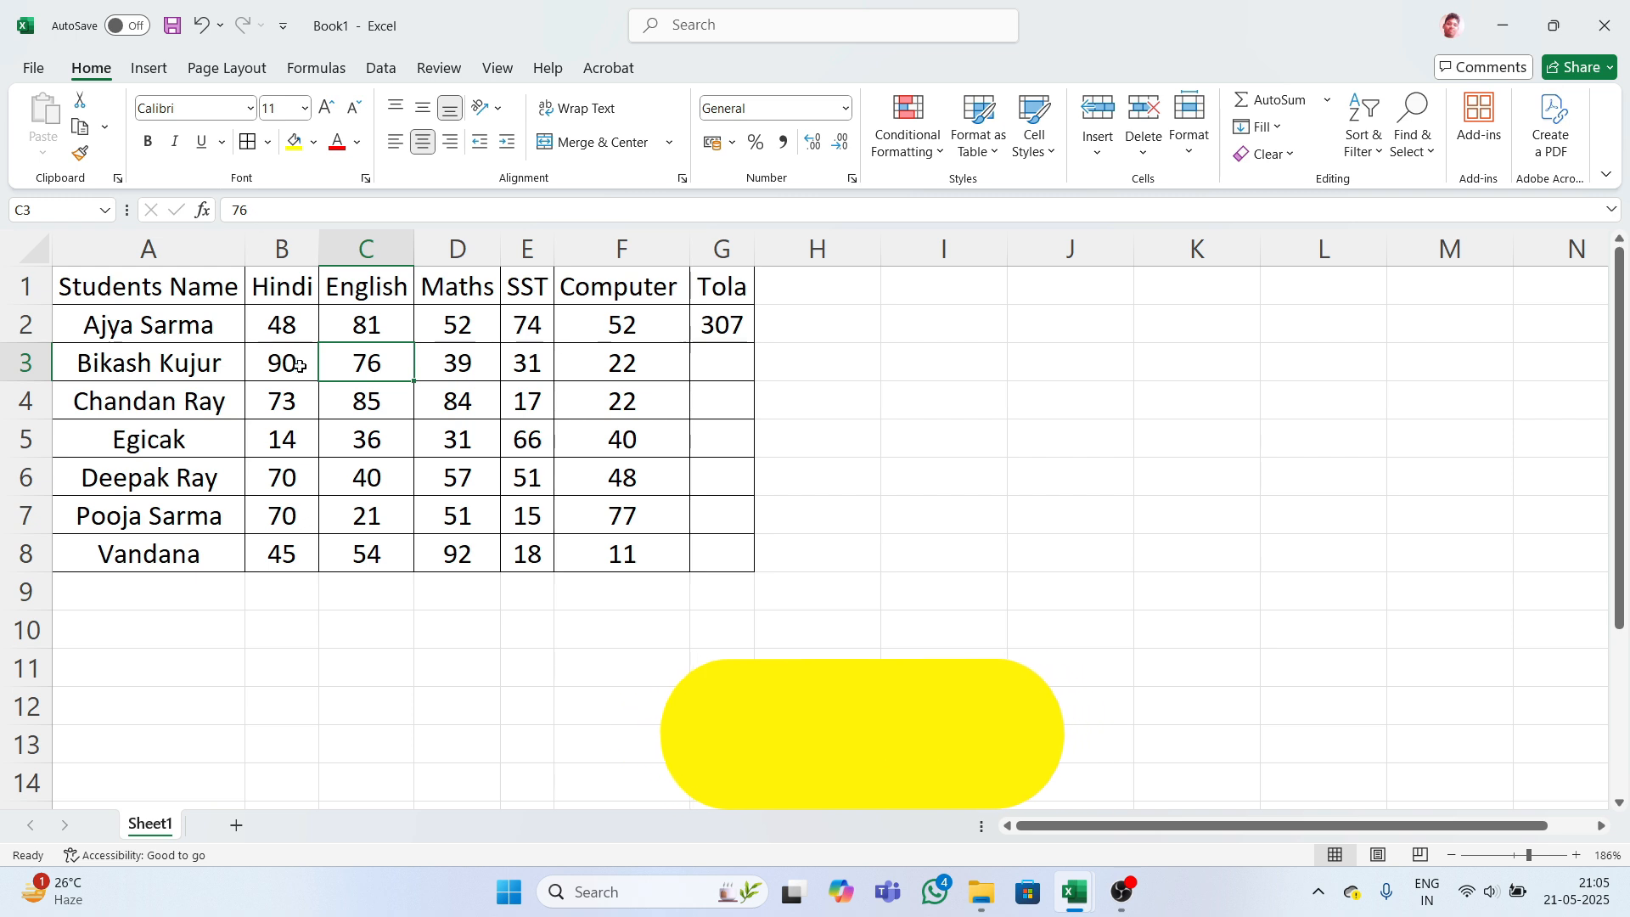
pyautogui.click(284, 401)
pyautogui.click(374, 405)
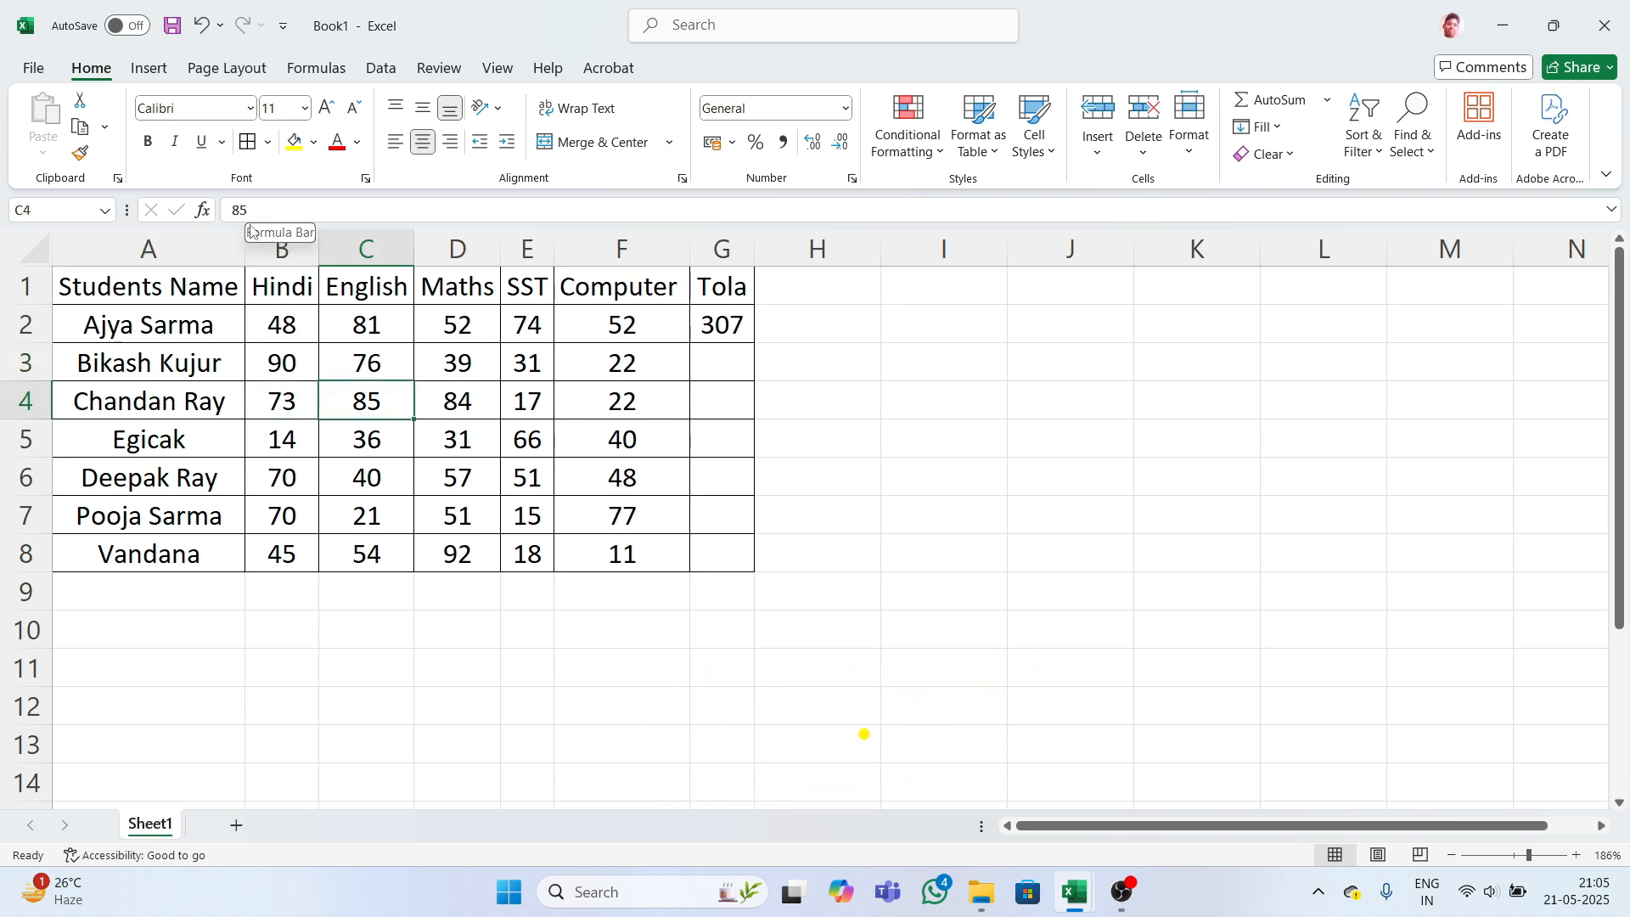
pyautogui.click(722, 324)
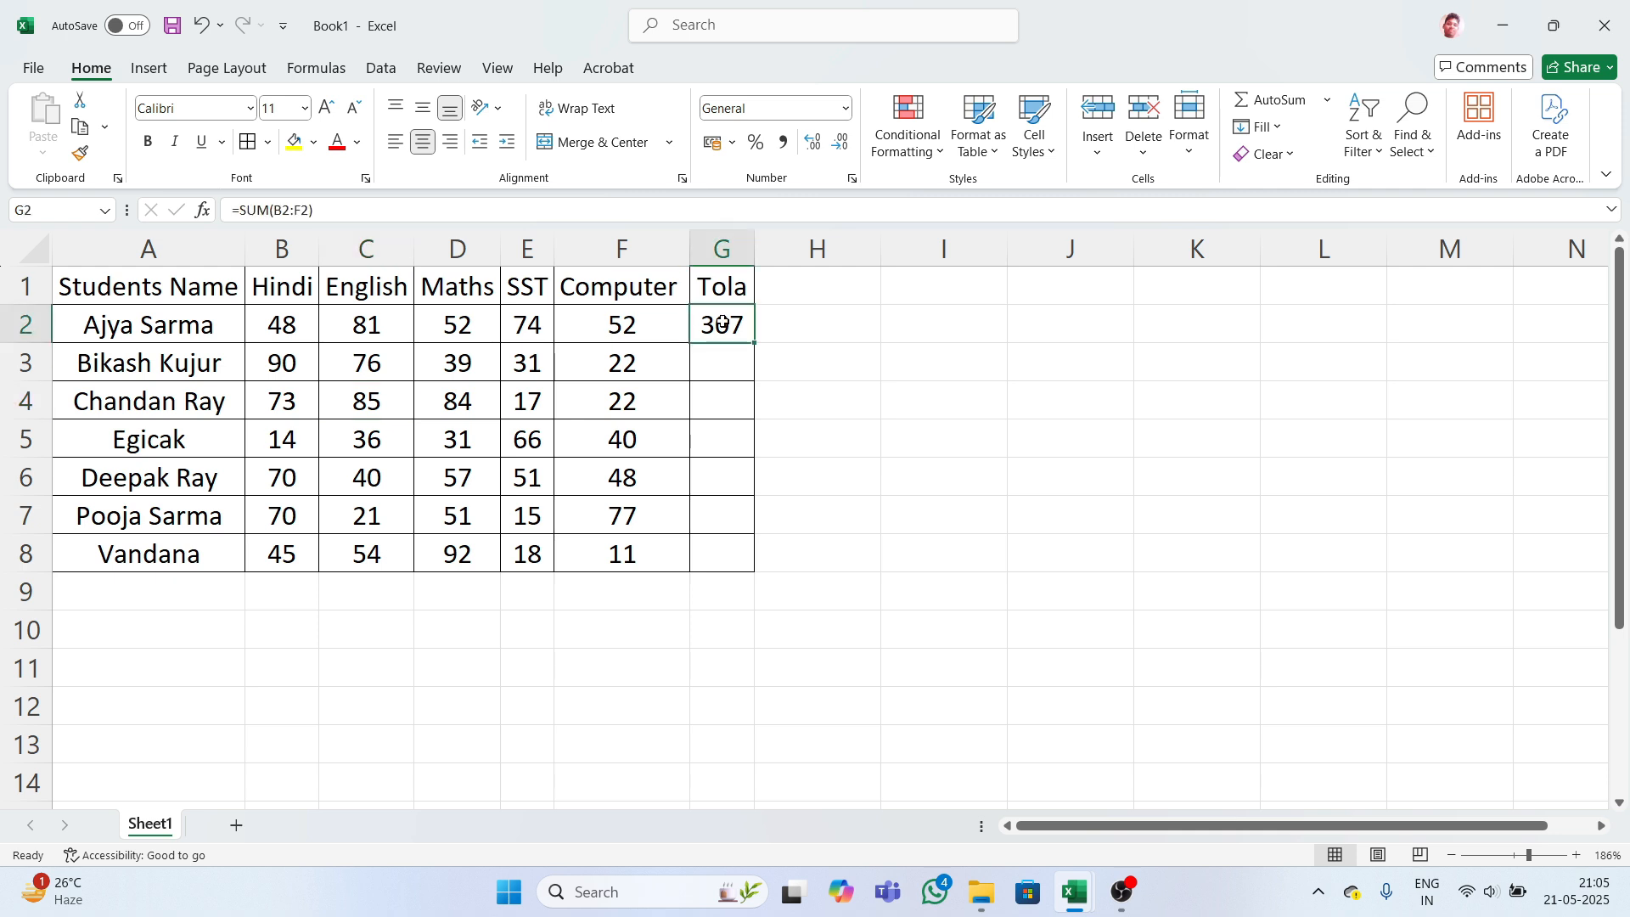
# - Enter =SUM(B3:F3) in G3 for the second student's total
pyautogui.press('Down')
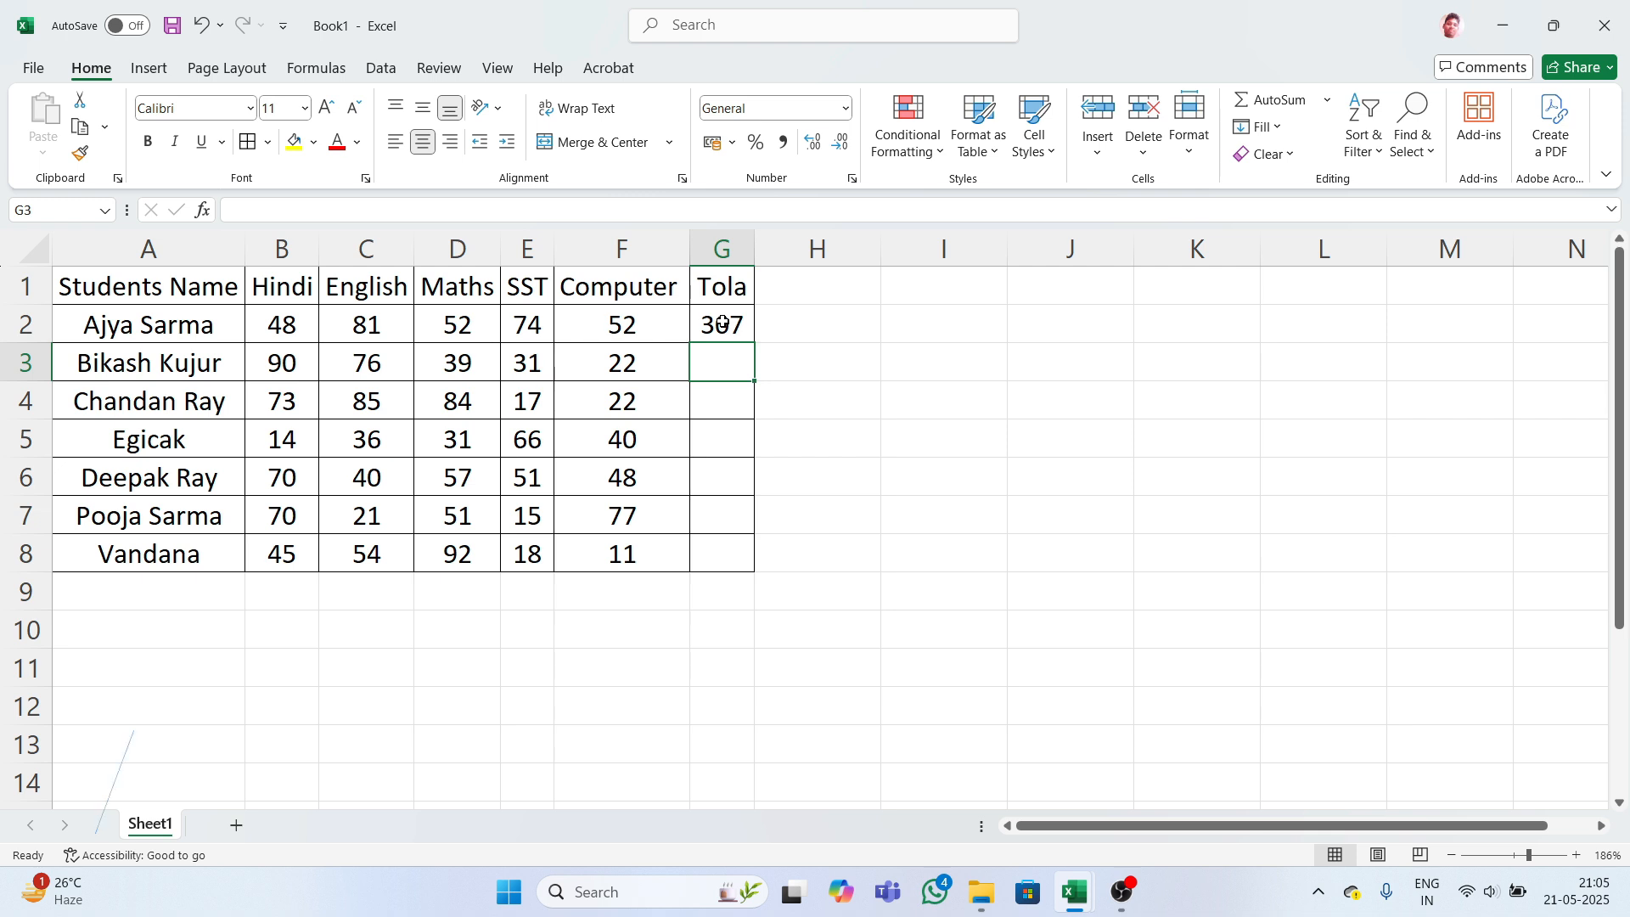
pyautogui.write('=su')
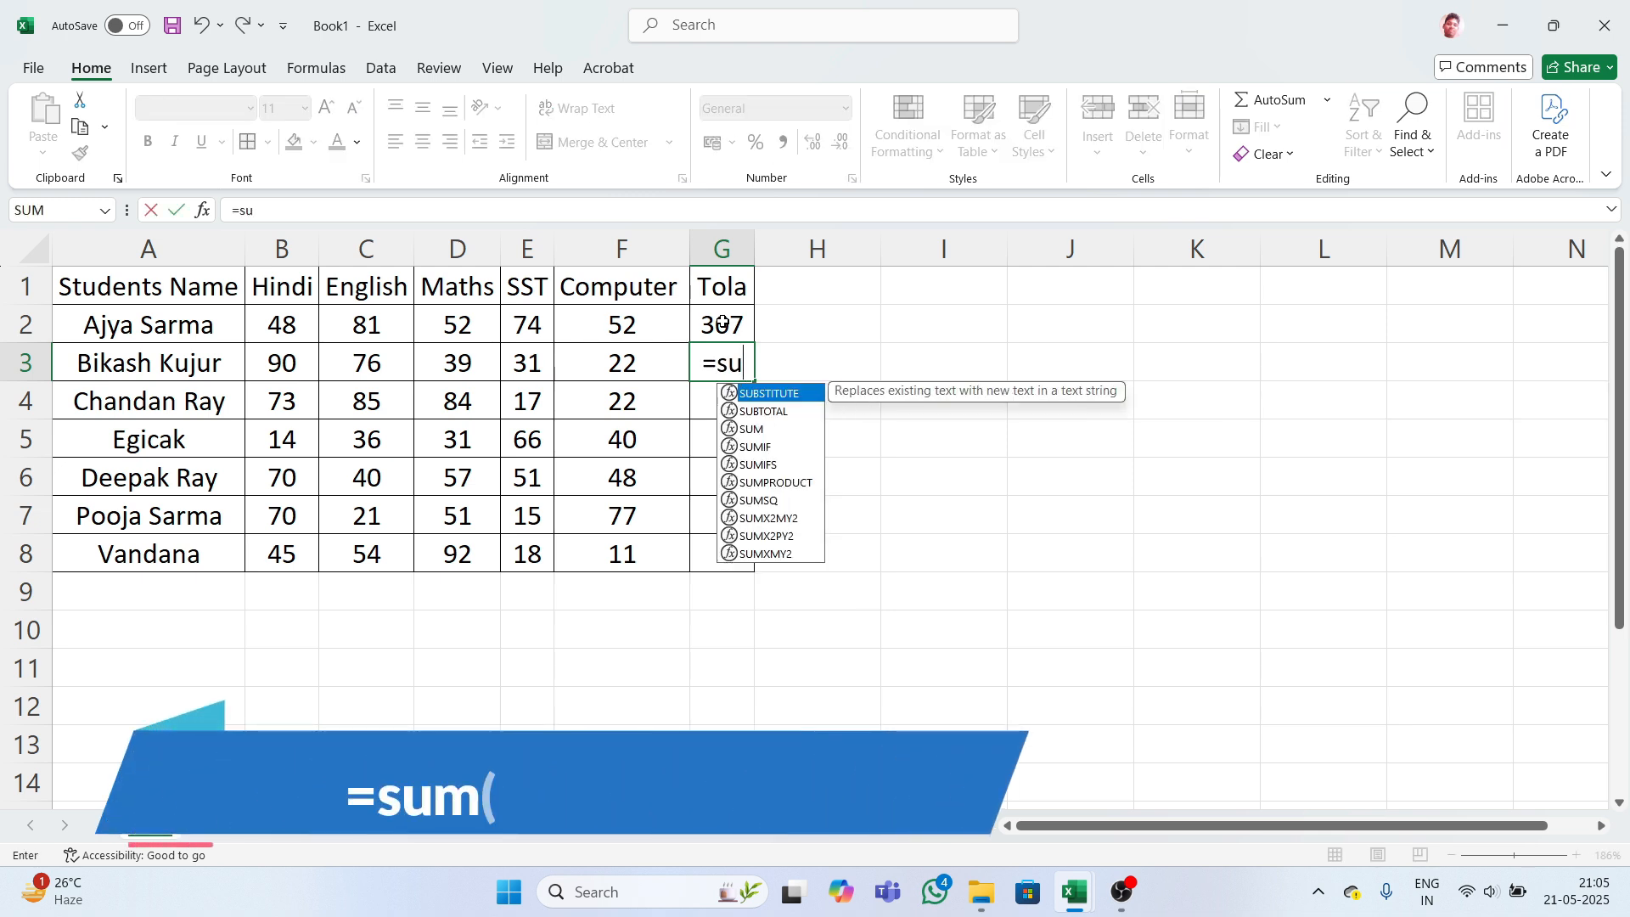
pyautogui.write('m')
pyautogui.press('Tab')
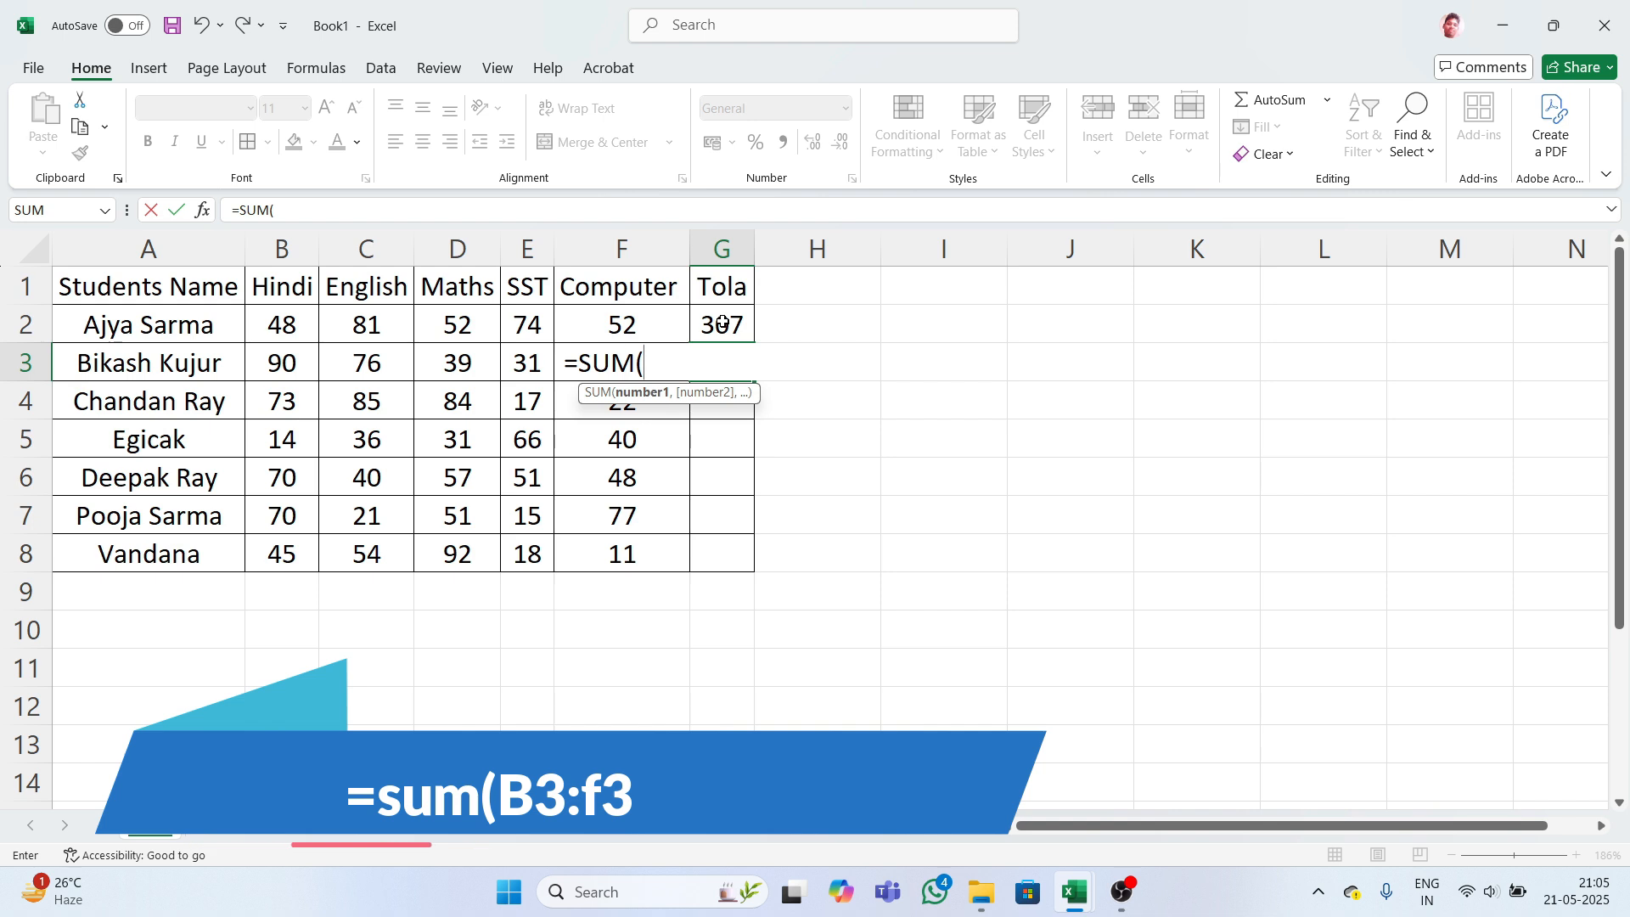
pyautogui.write('b3:')
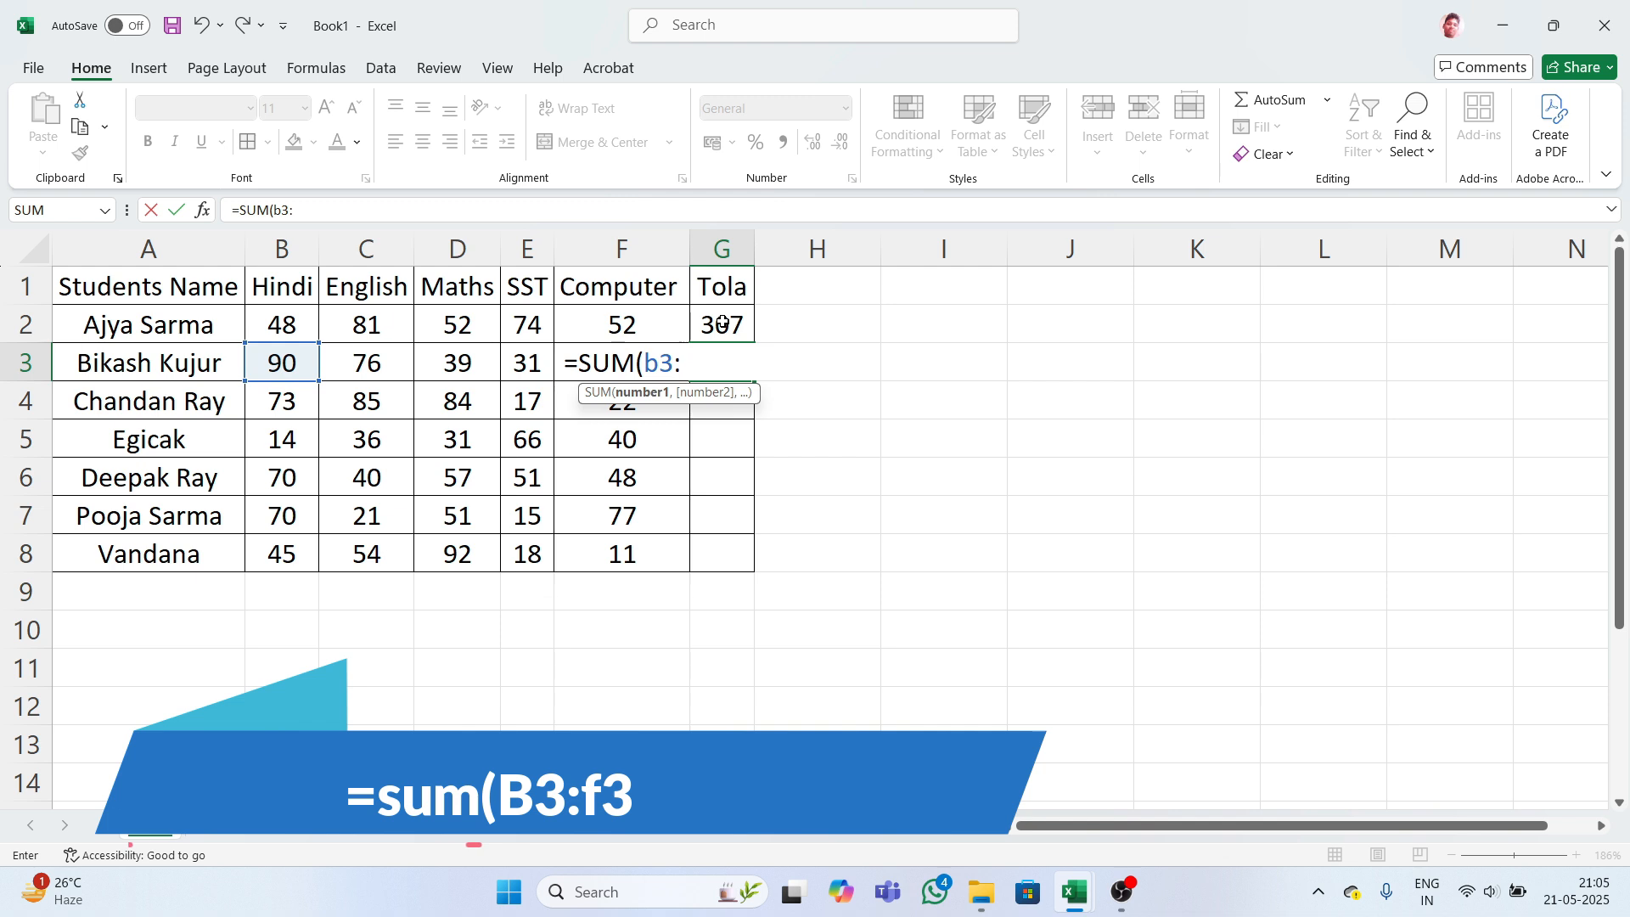
pyautogui.write('F')
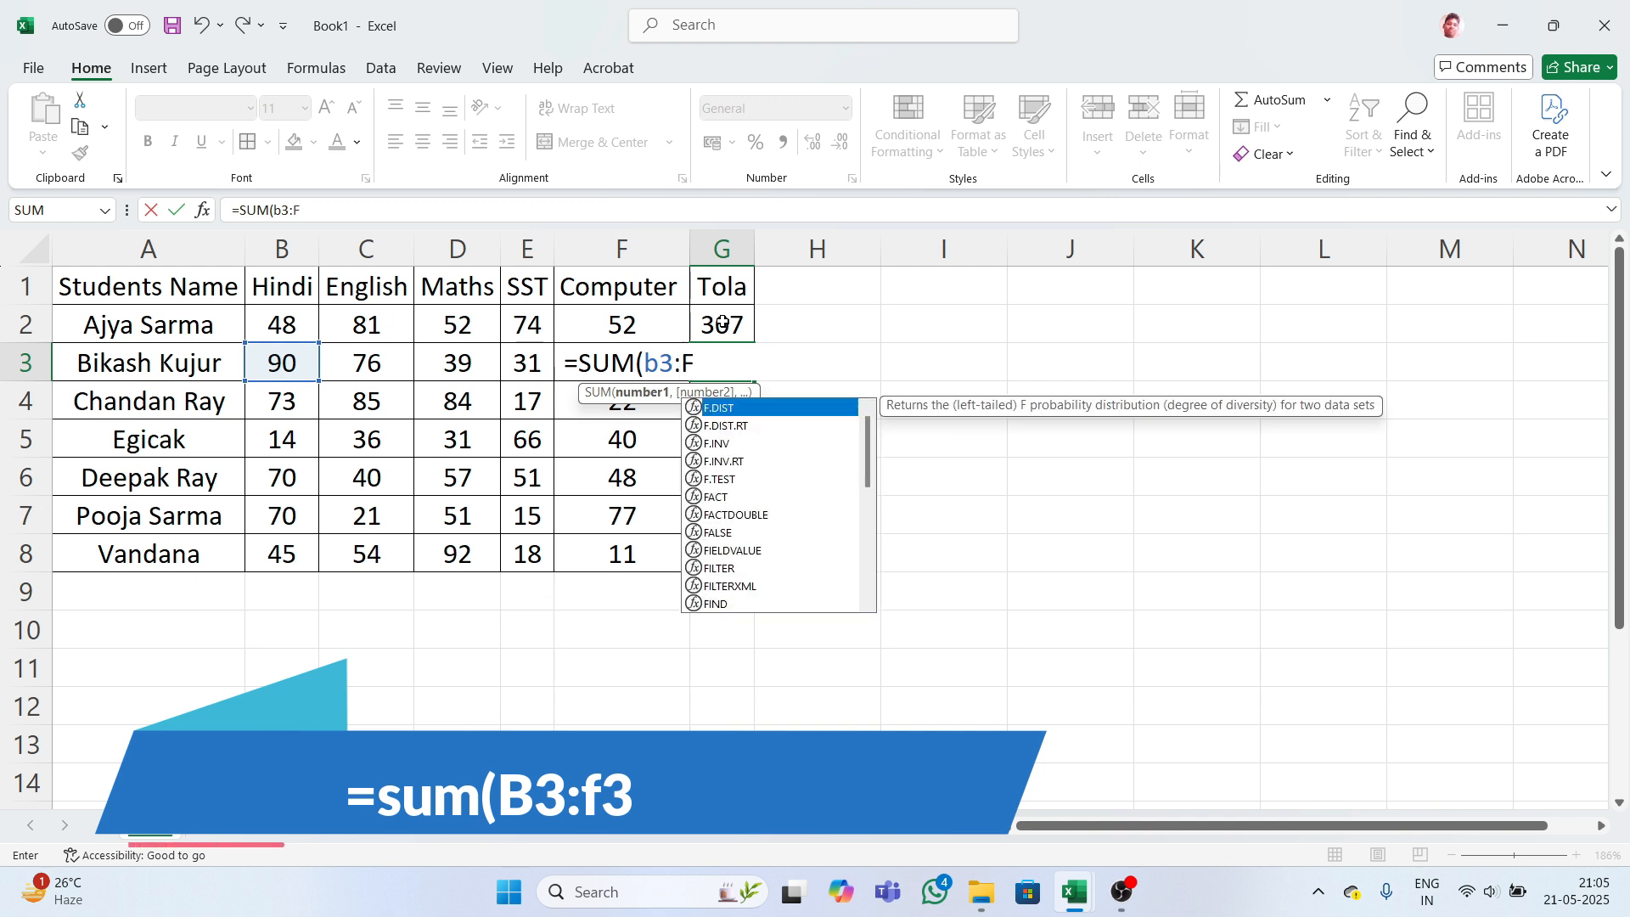
pyautogui.write('3')
pyautogui.press('Return')
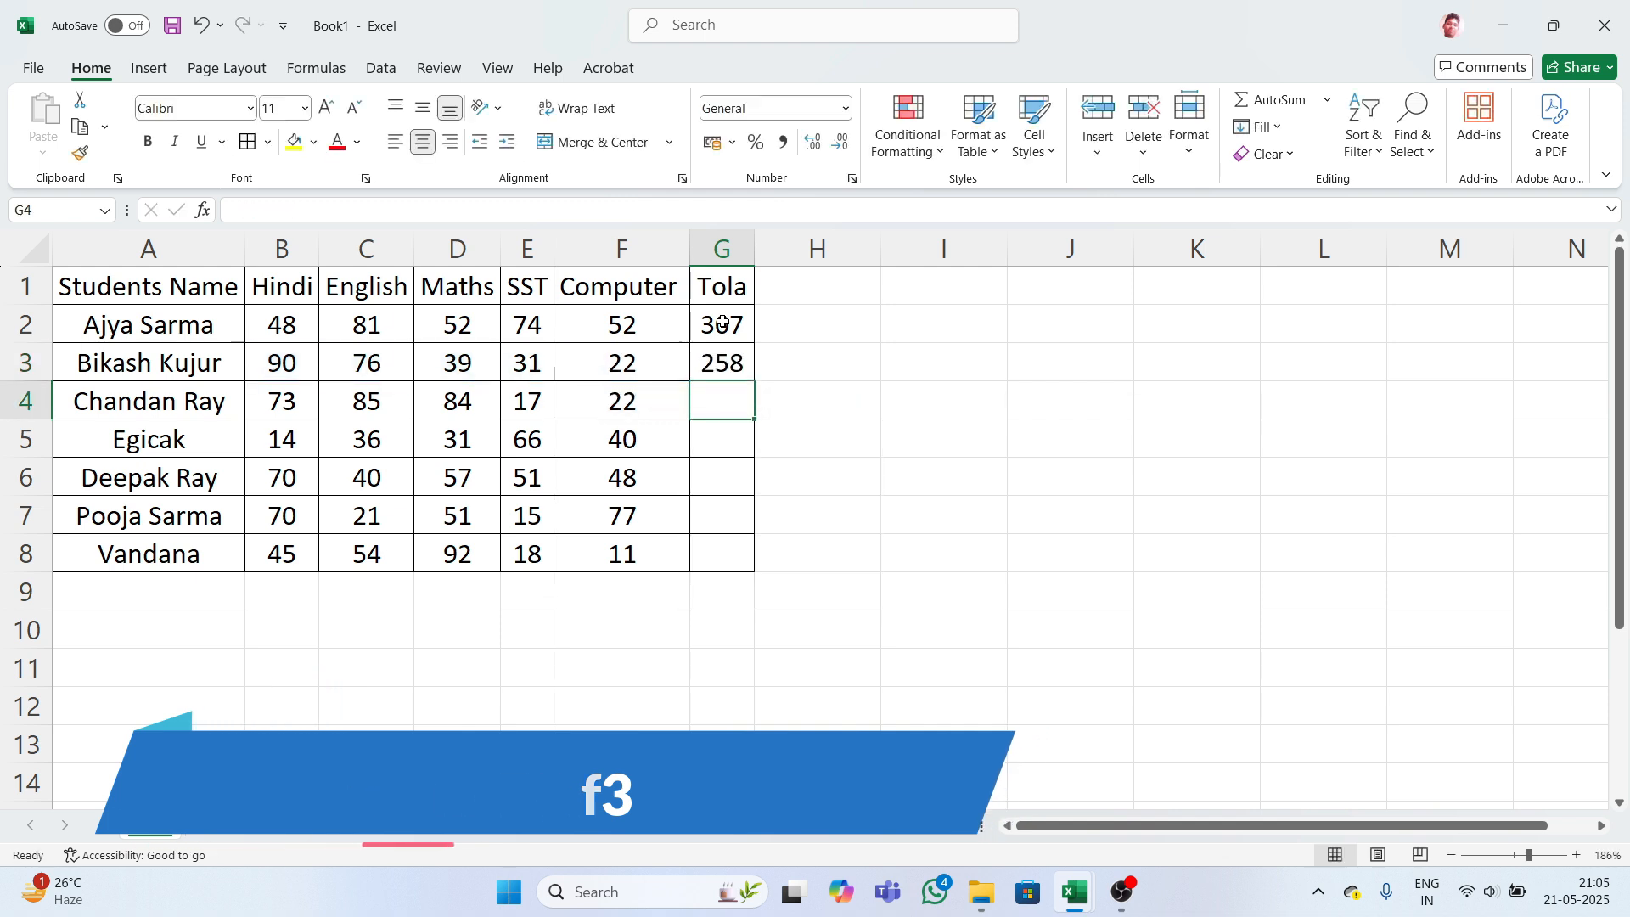
# - Copy the SUM formula from G2:G3 down to G8, giving totals through 220
pyautogui.moveTo(722, 323); pyautogui.dragTo(724, 350)
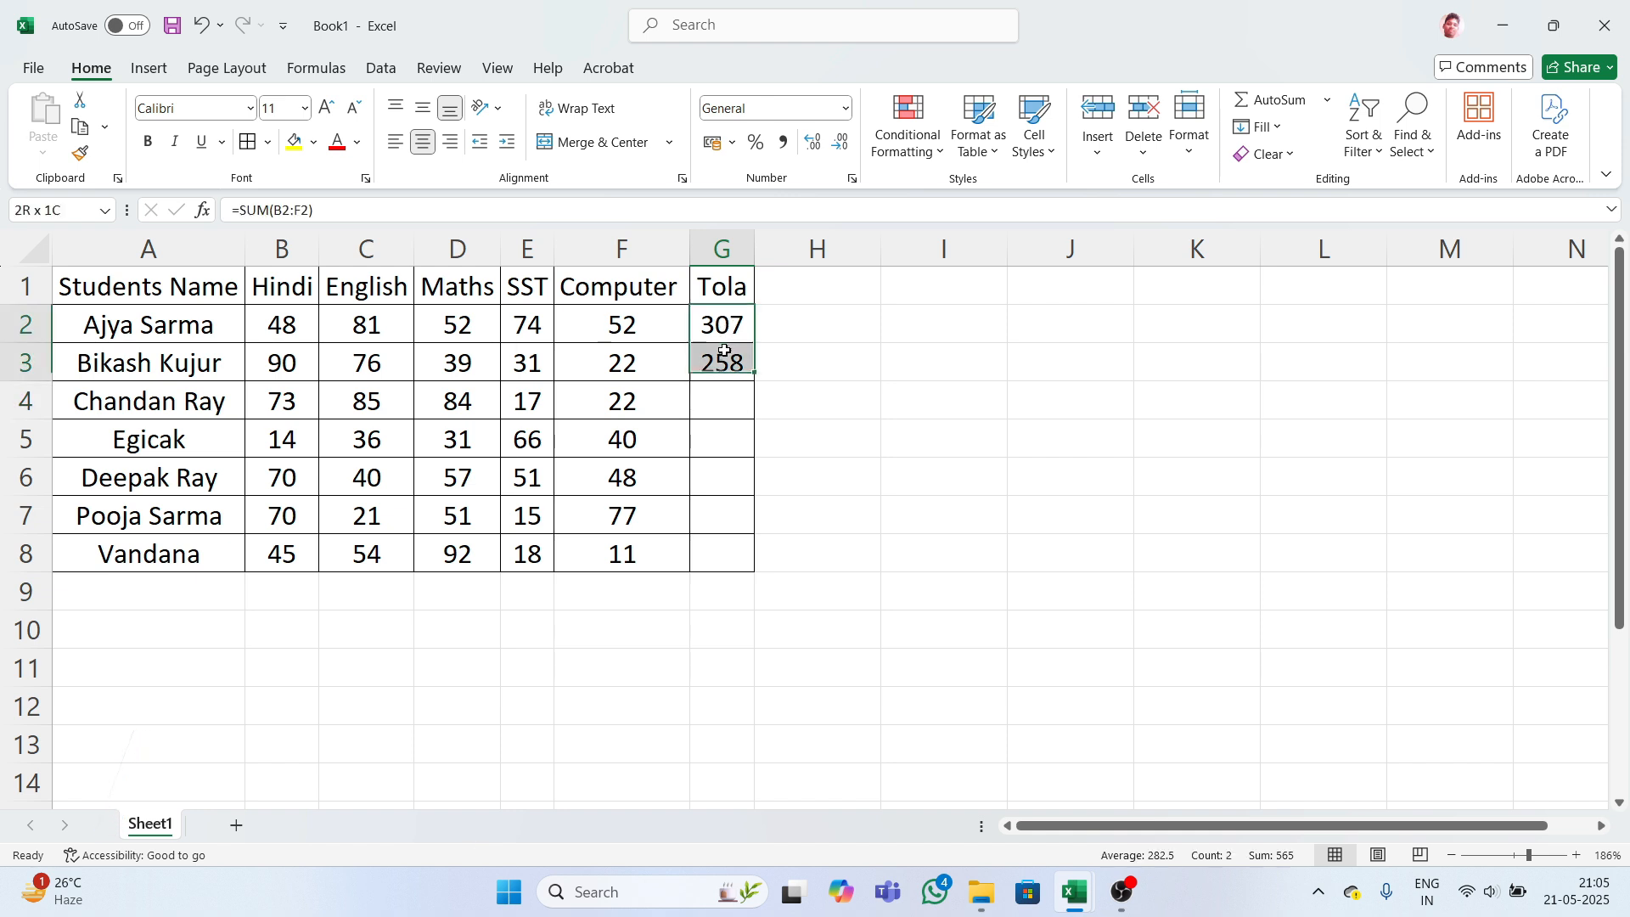
pyautogui.doubleClick(755, 372)
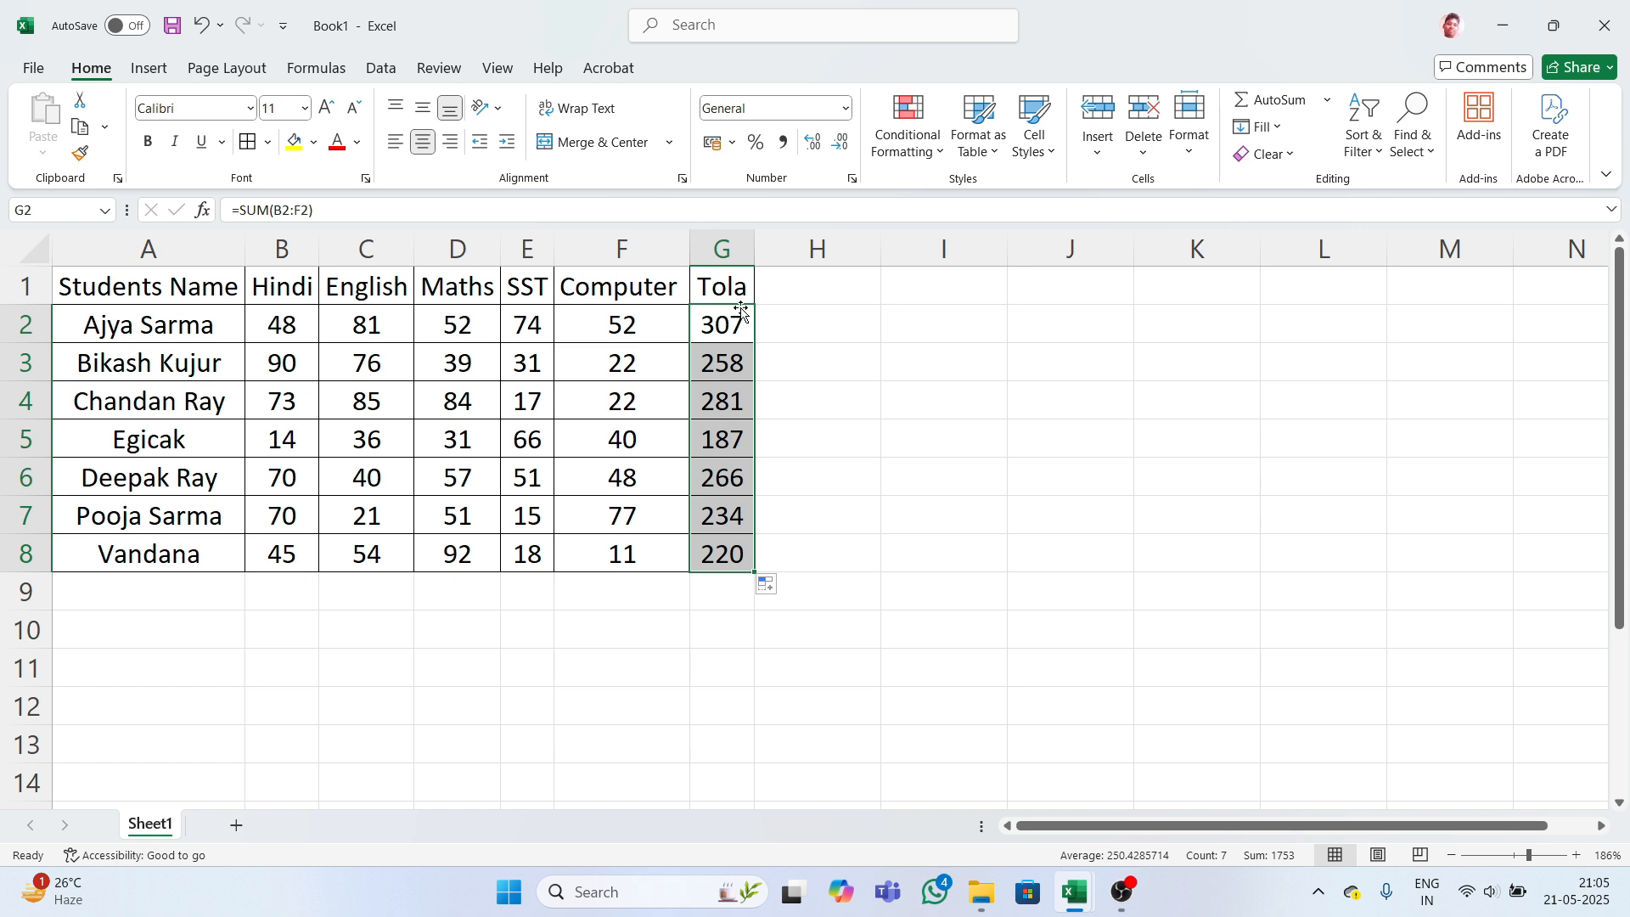
pyautogui.click(789, 289)
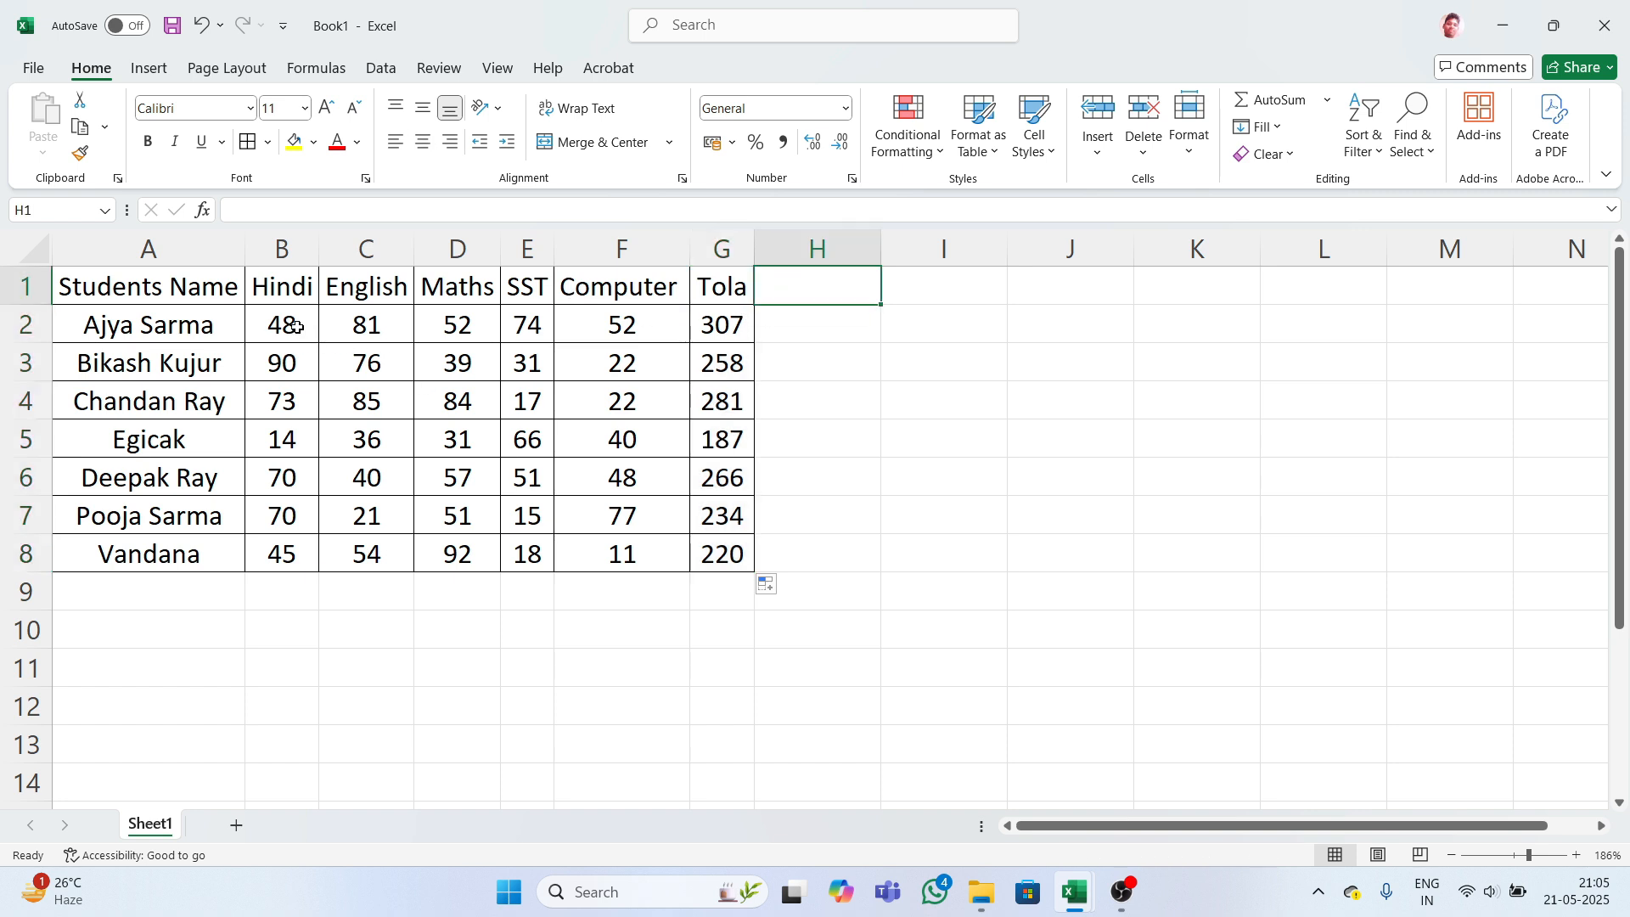
# - Add the Min heading in cell H1
pyautogui.moveTo(296, 327); pyautogui.dragTo(626, 324)
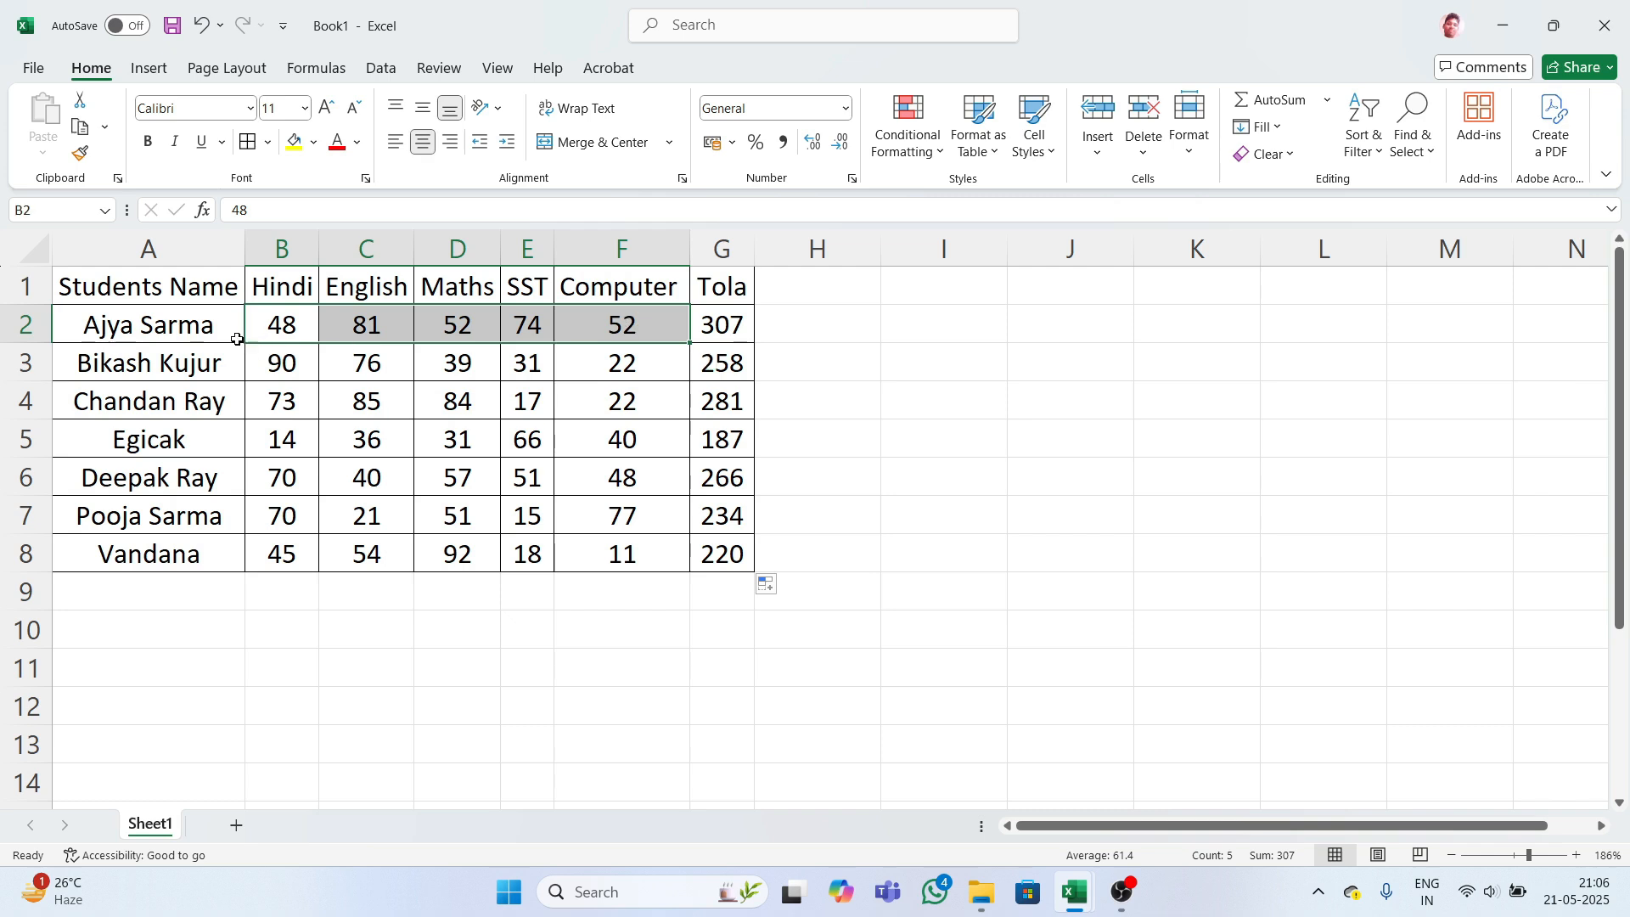
pyautogui.moveTo(209, 333); pyautogui.dragTo(728, 326)
pyautogui.click(789, 316)
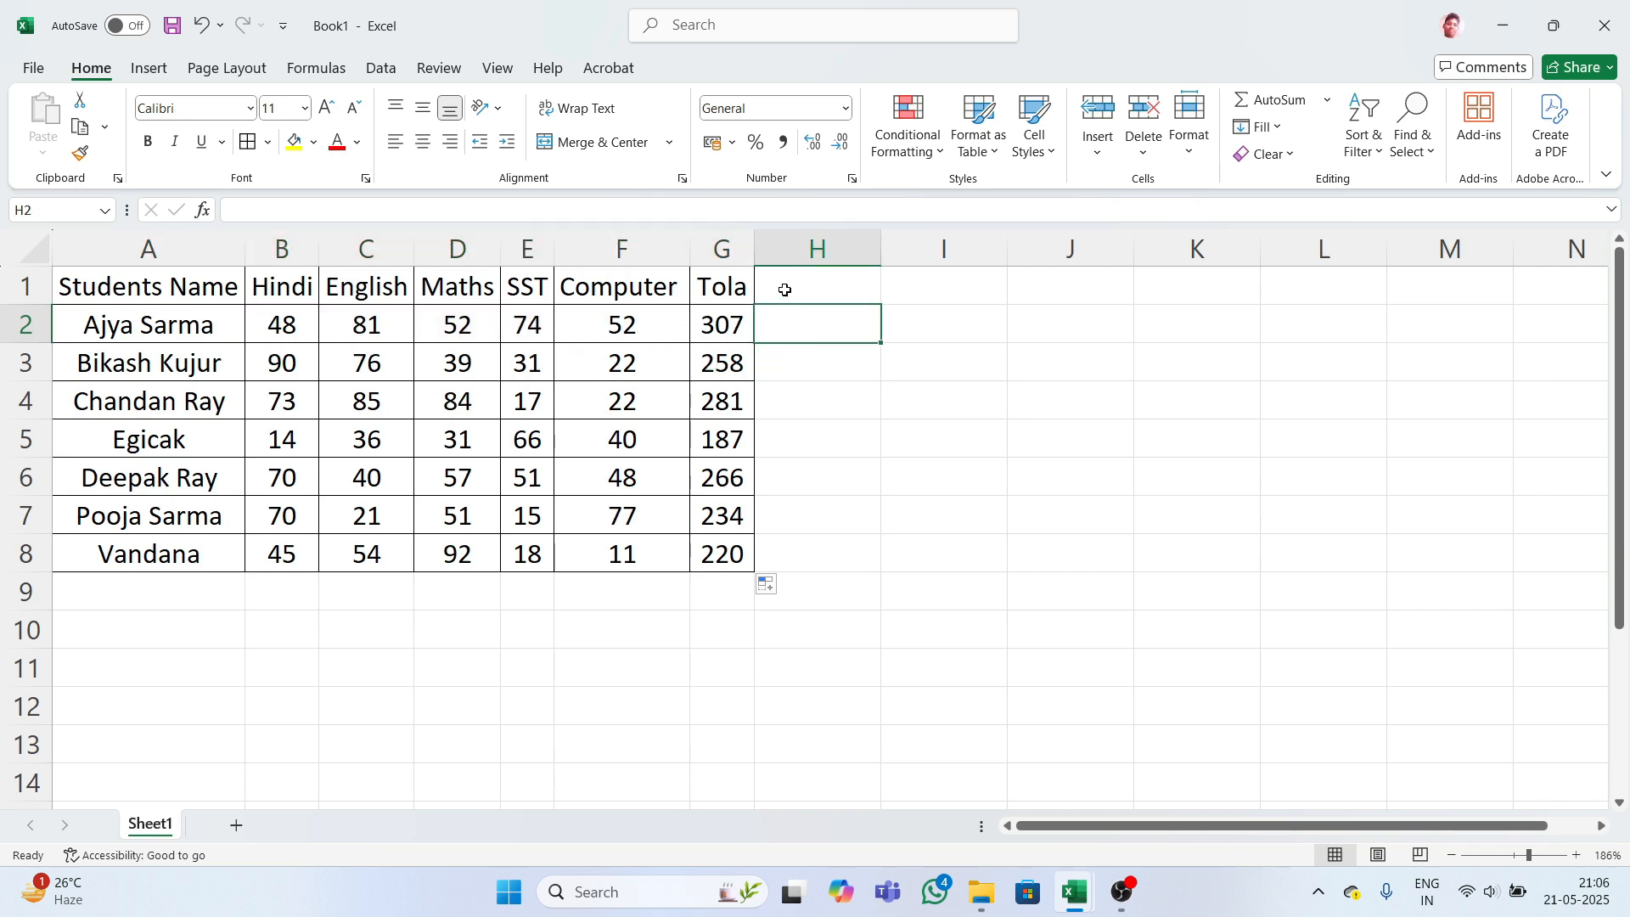
pyautogui.click(785, 291)
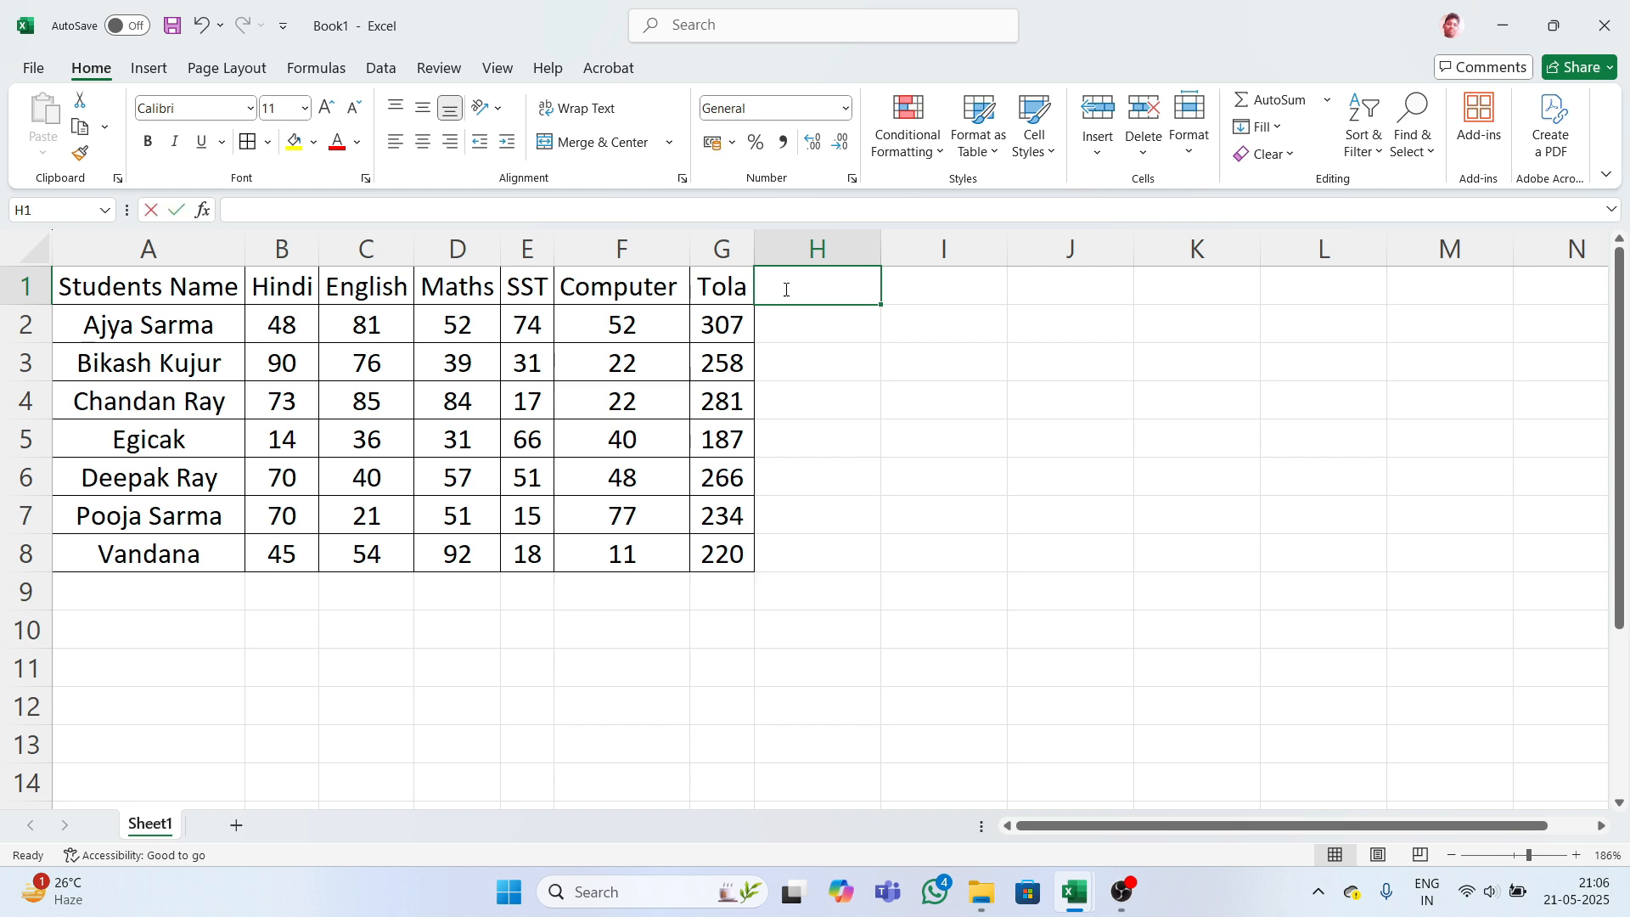
pyautogui.write('Min')
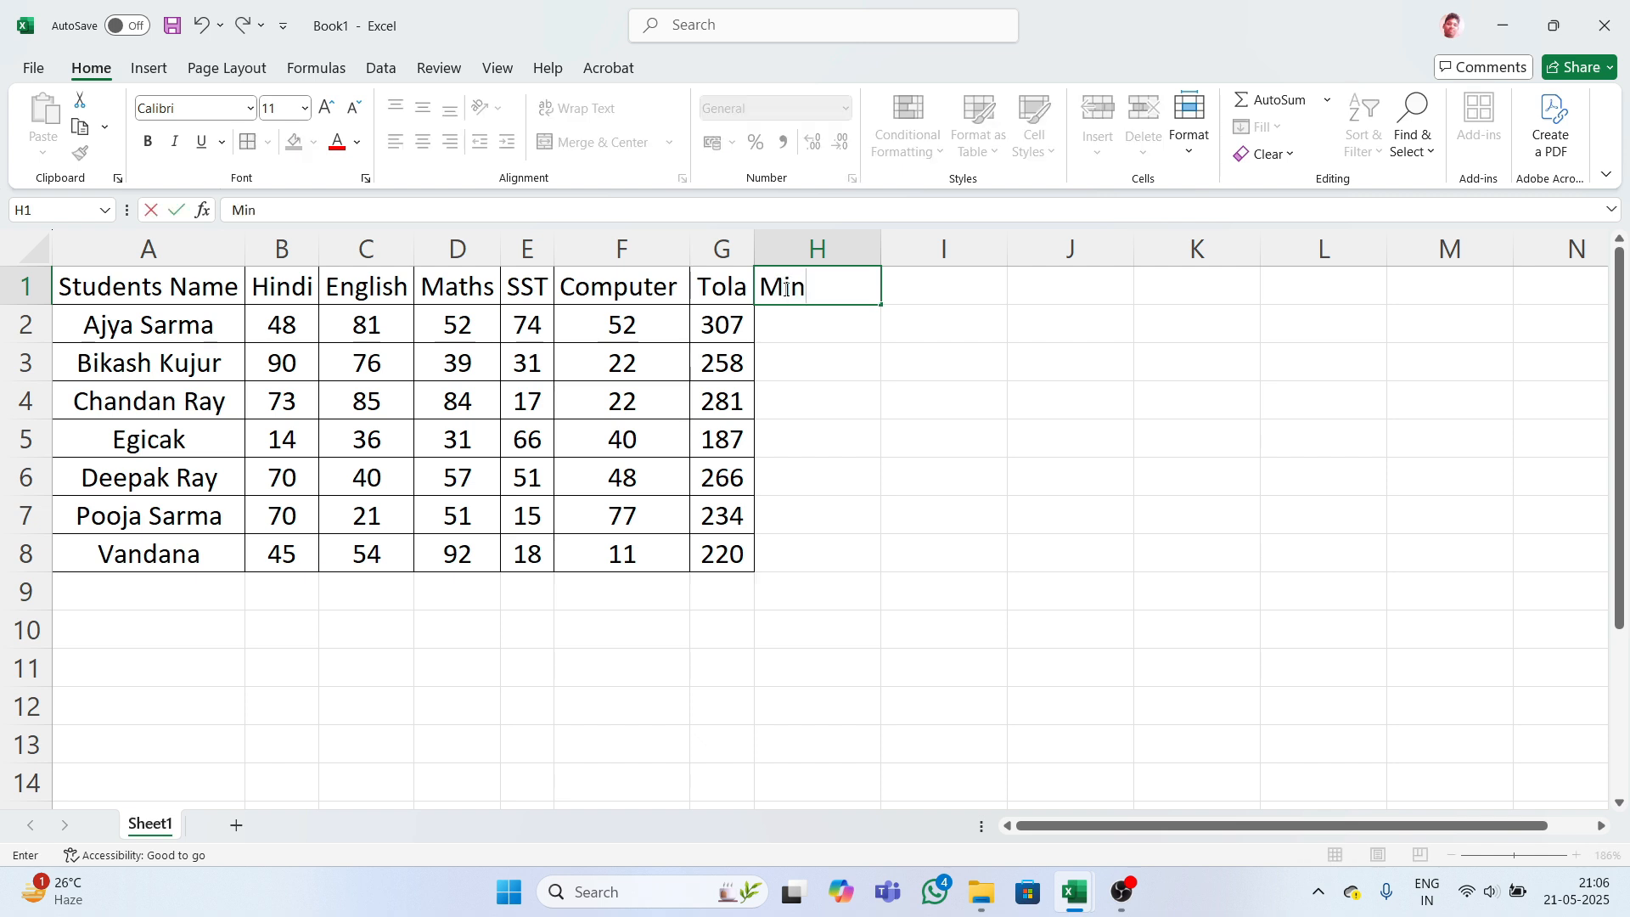
pyautogui.press('Return')
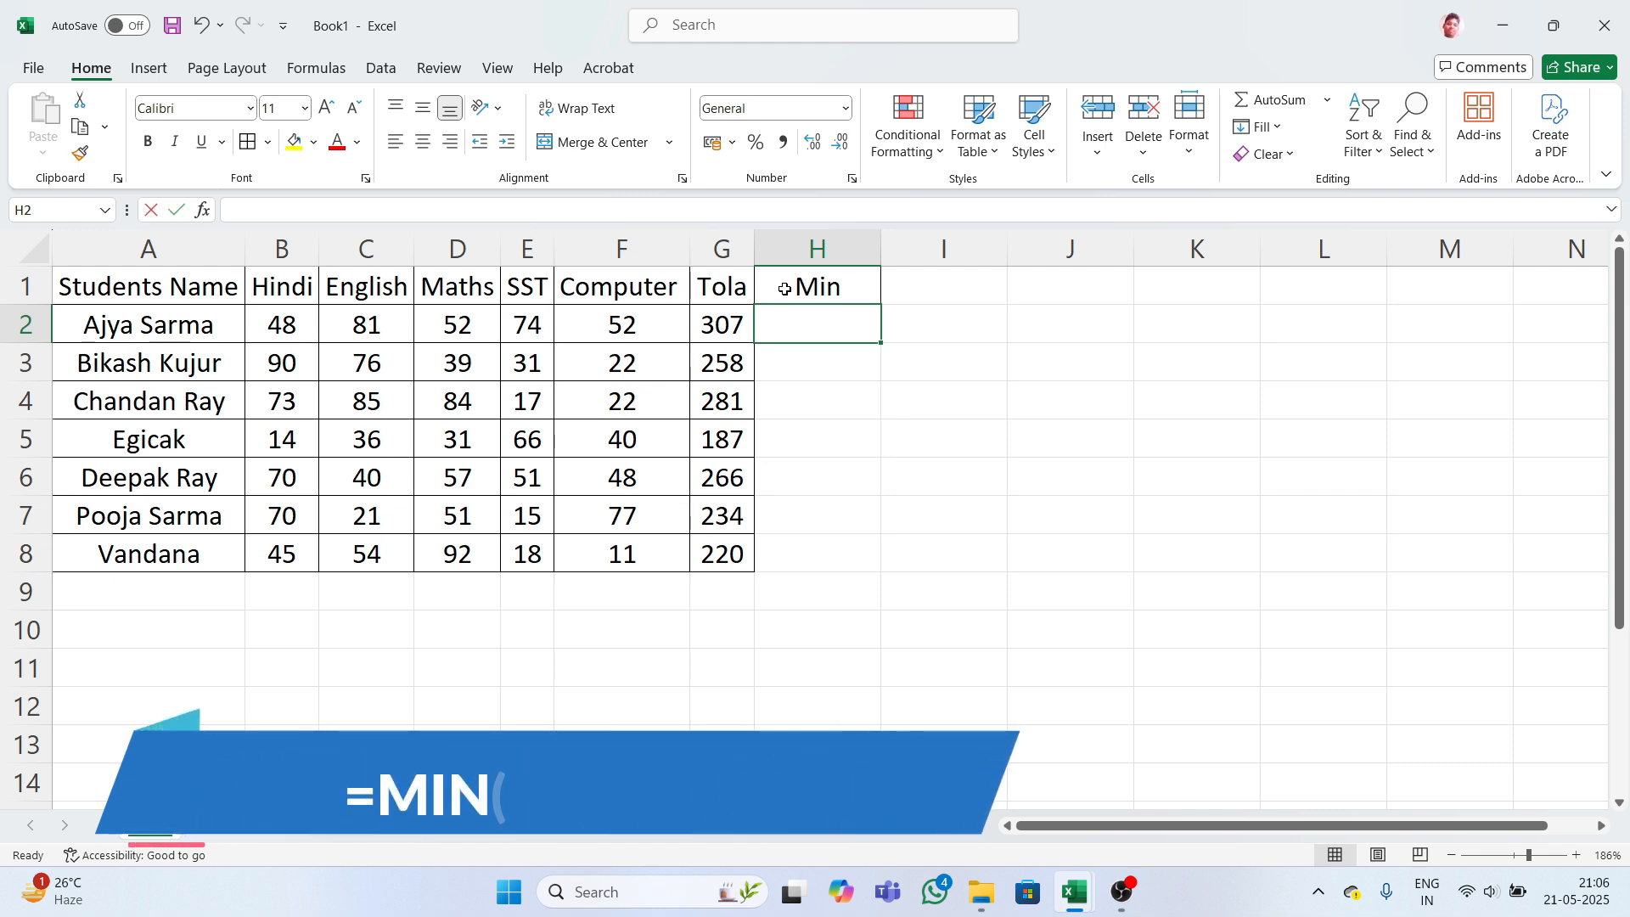
# - Replace the stray text in H2 with =MIN(B2:F2), showing 48
pyautogui.write('min')
pyautogui.press('Tab')
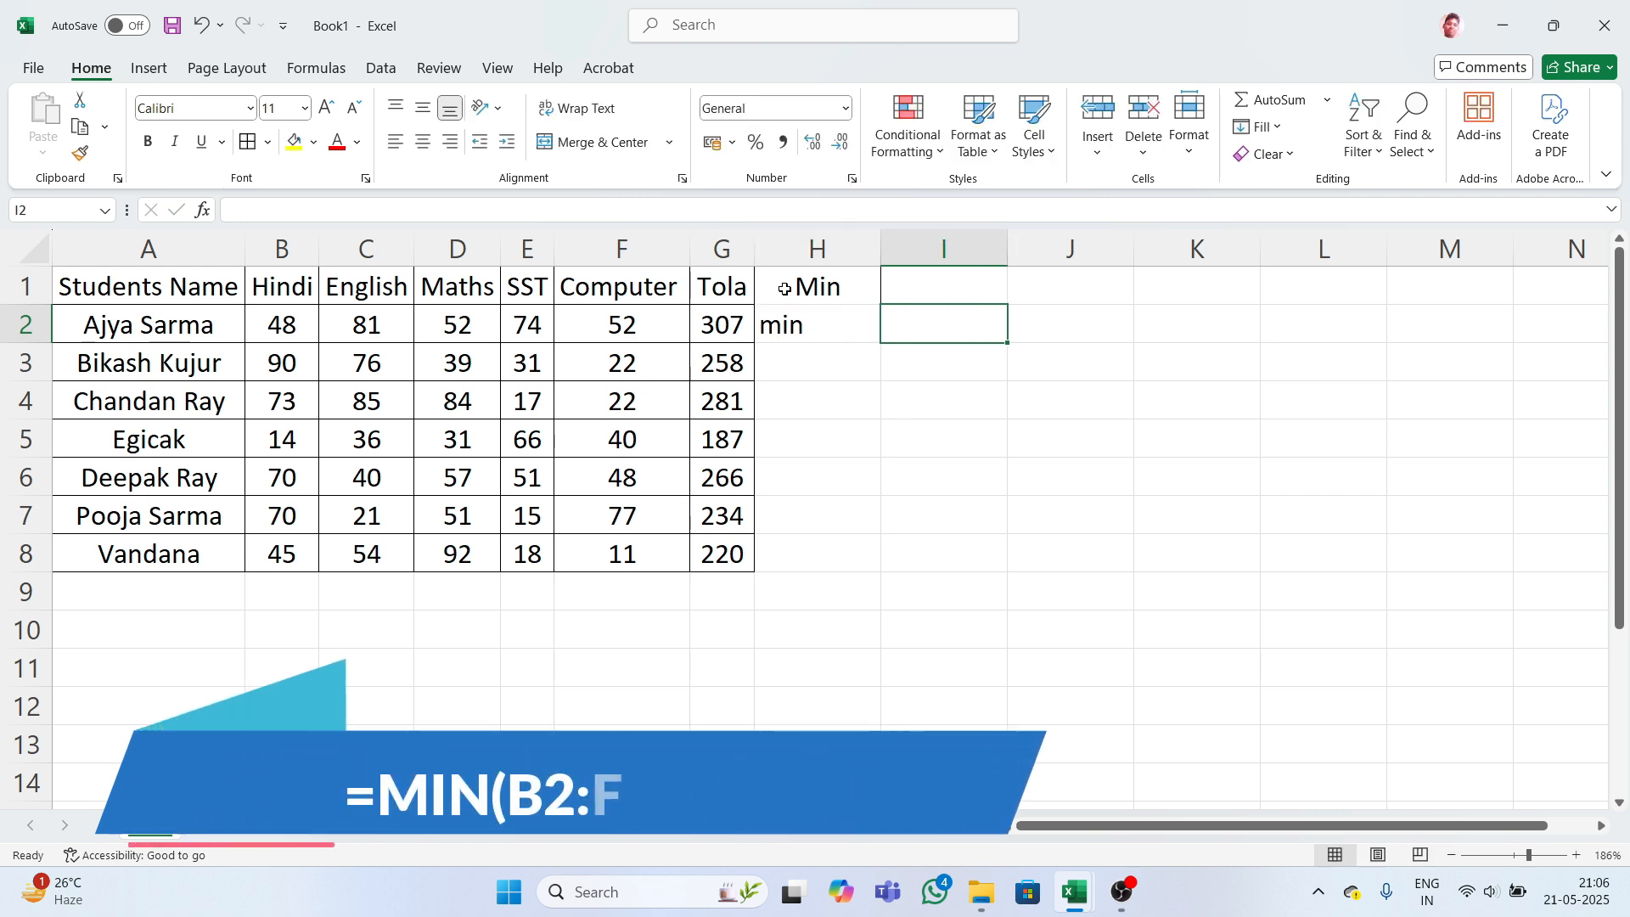
pyautogui.press('BackSpace')
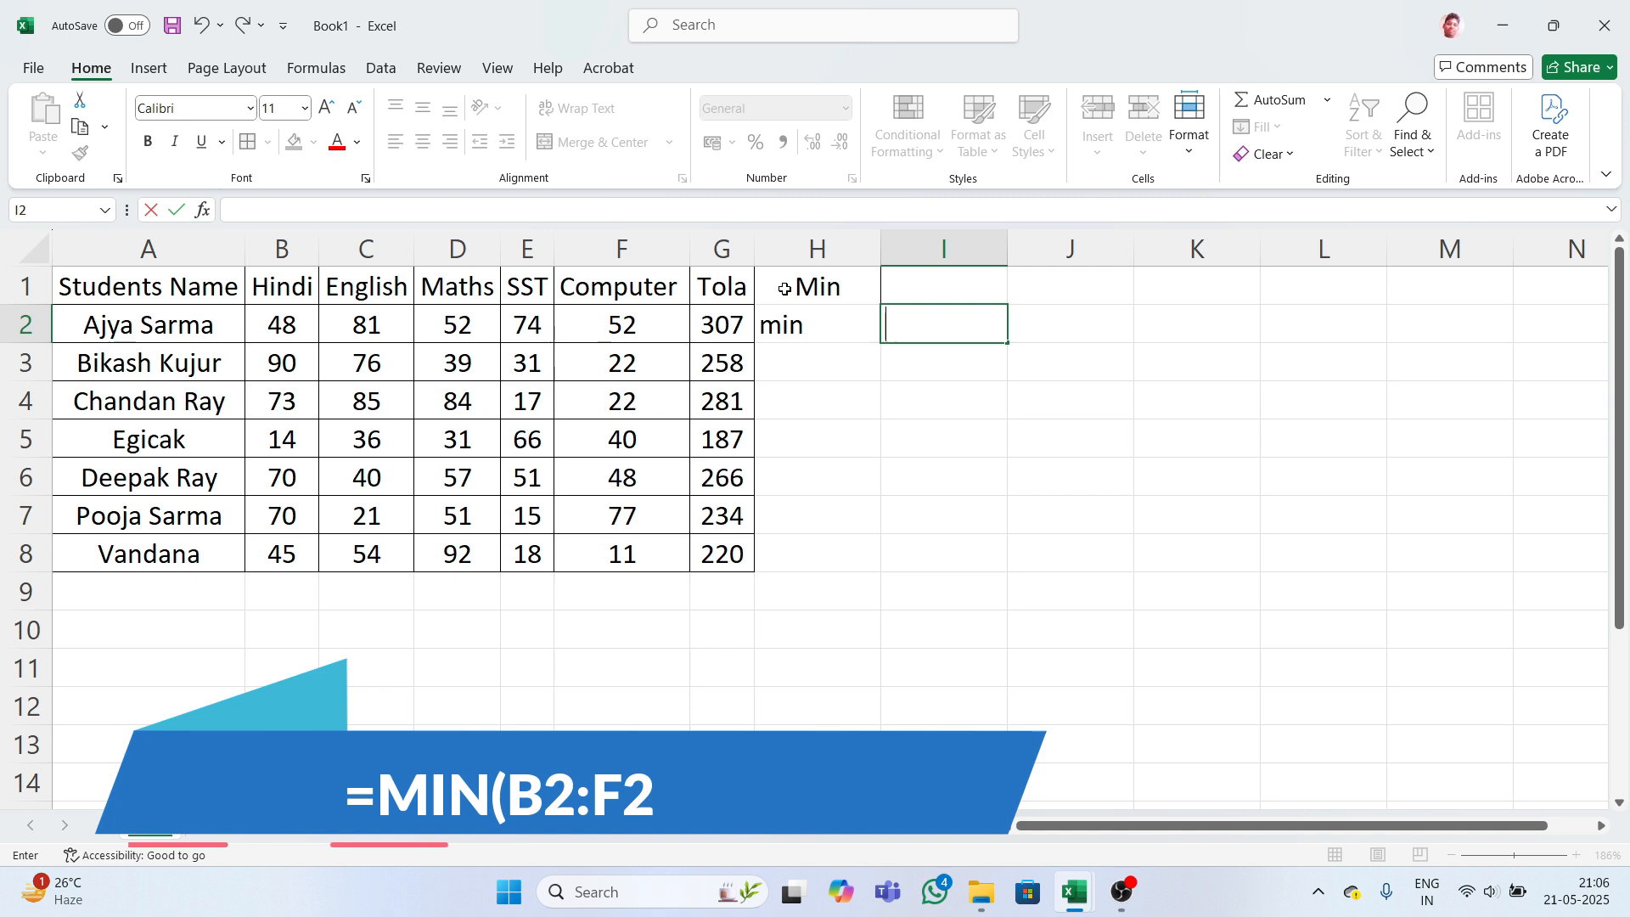
pyautogui.press('Left')
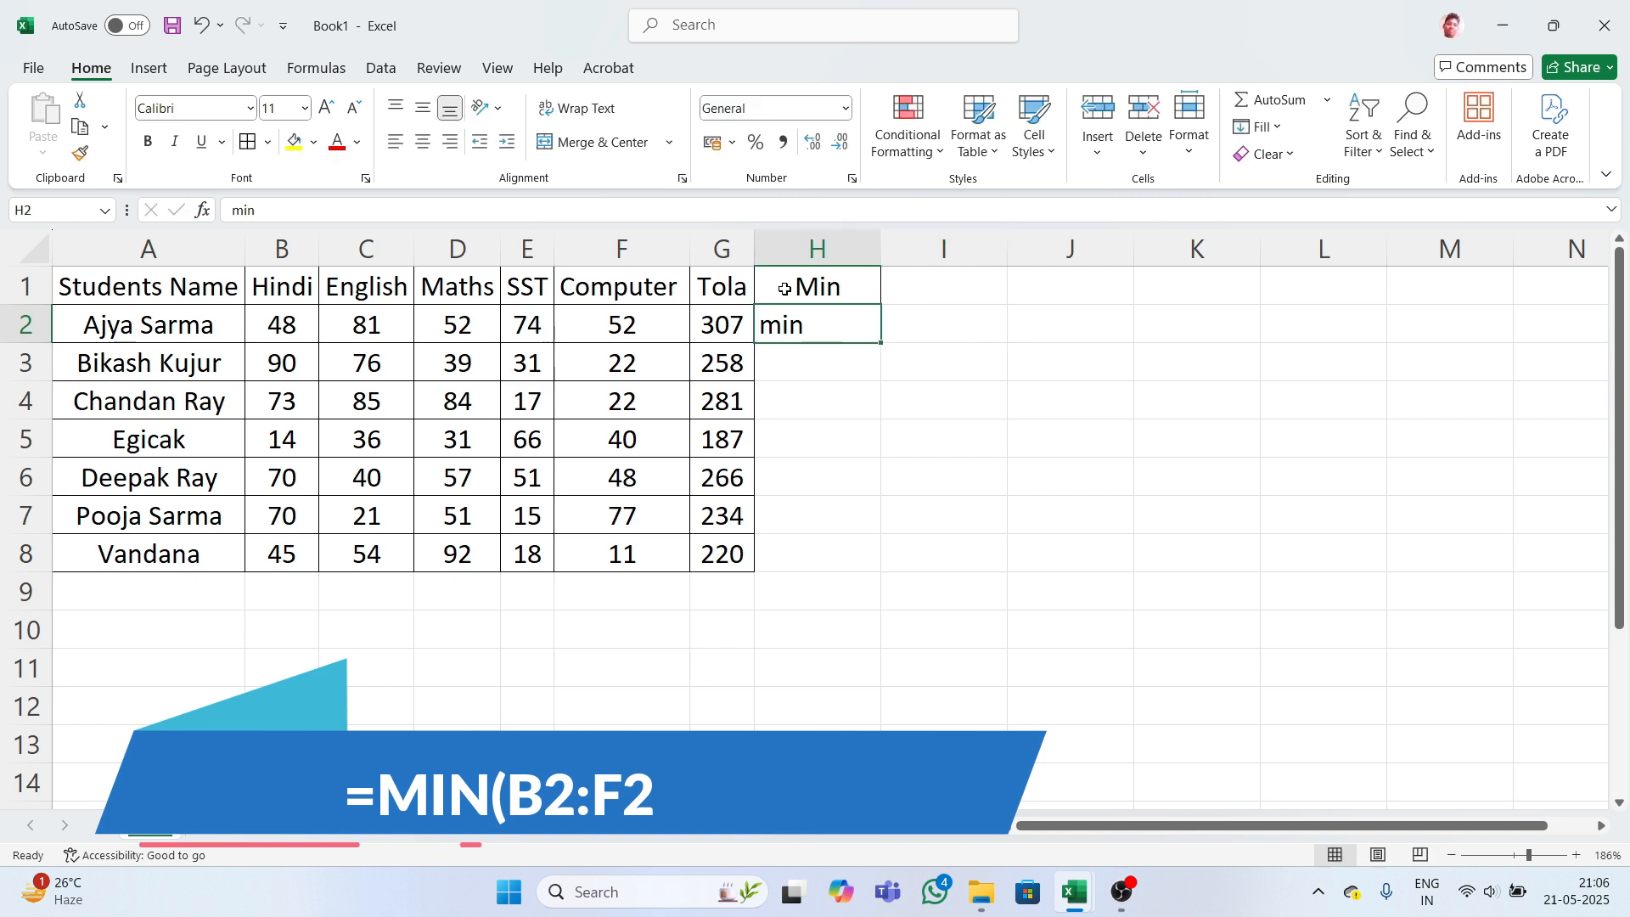
pyautogui.press('BackSpace')
pyautogui.write('=')
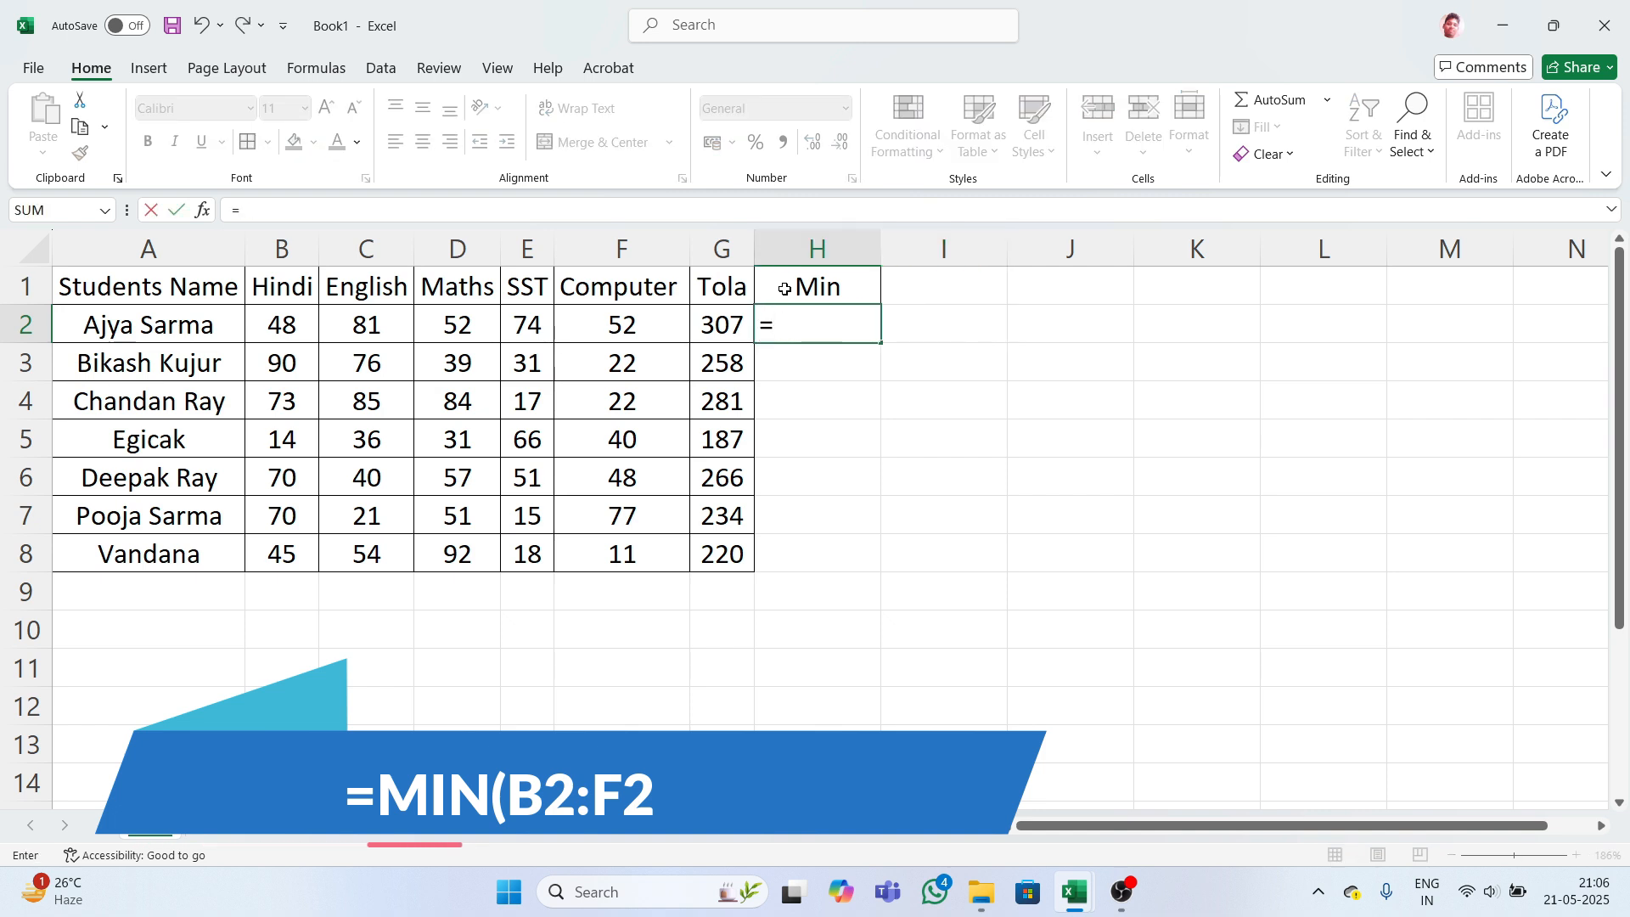
pyautogui.write('min')
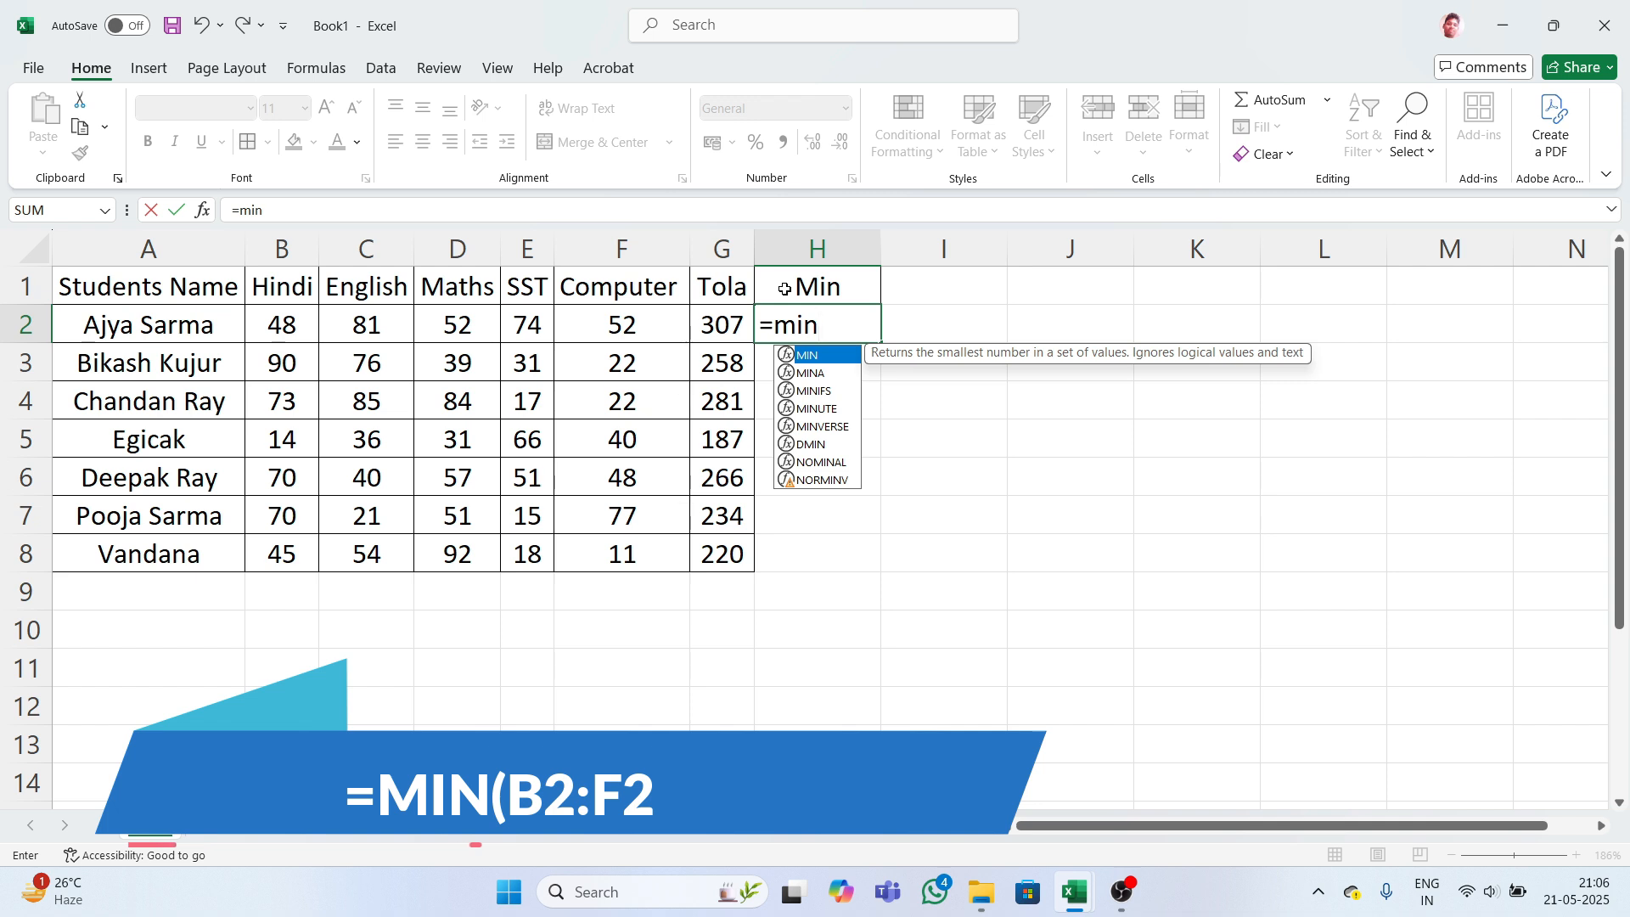
pyautogui.press('Tab')
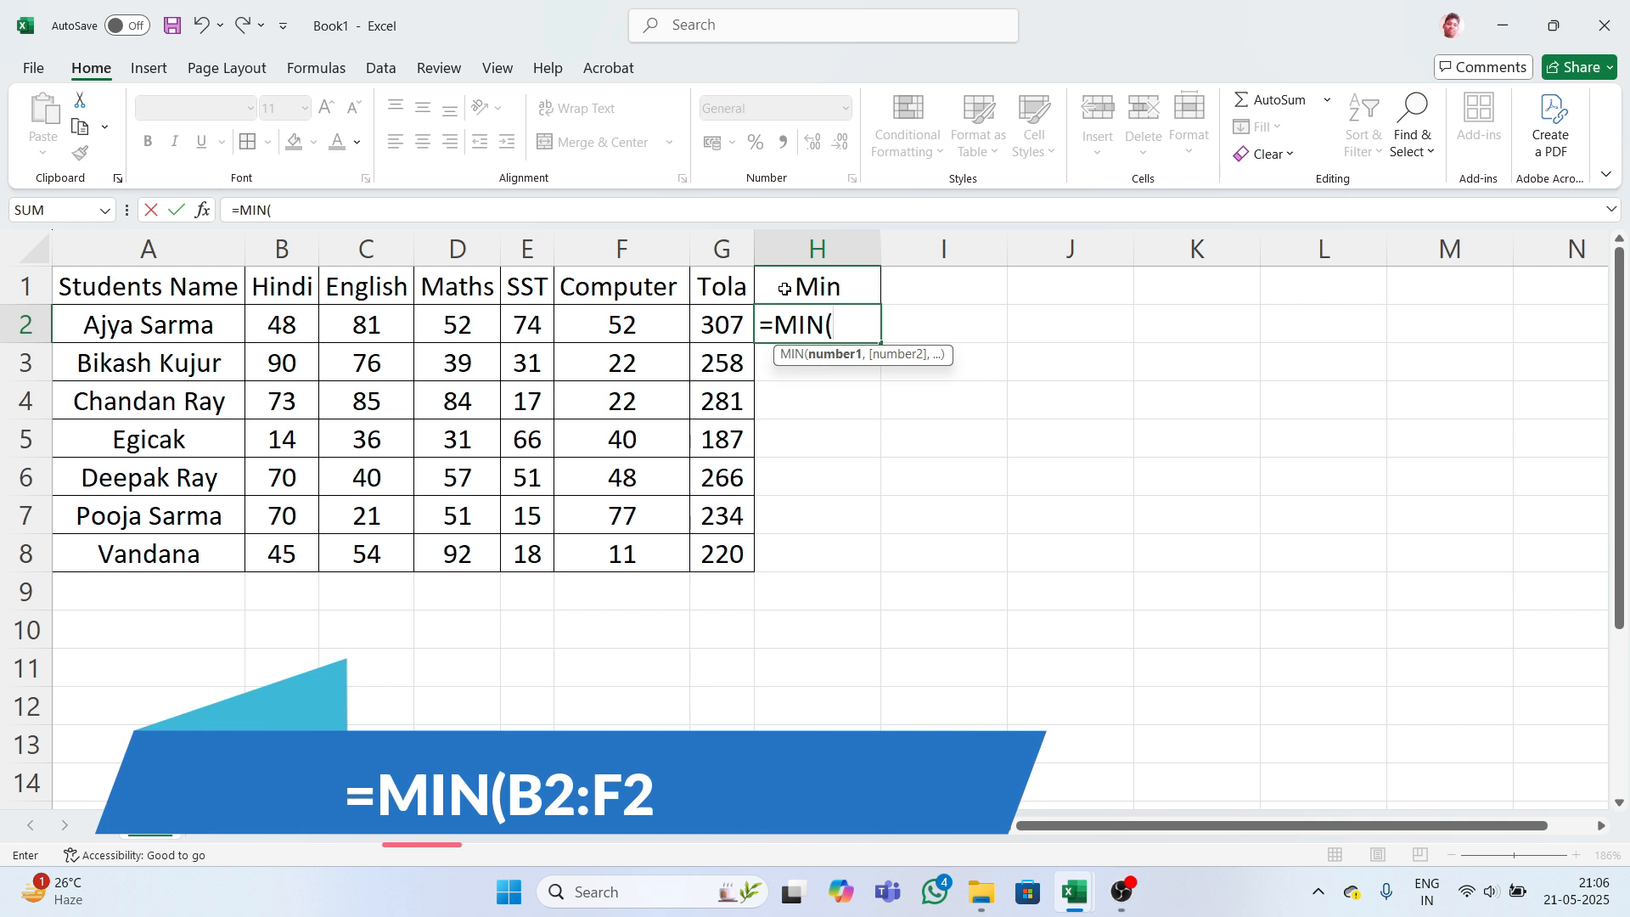
pyautogui.write('b')
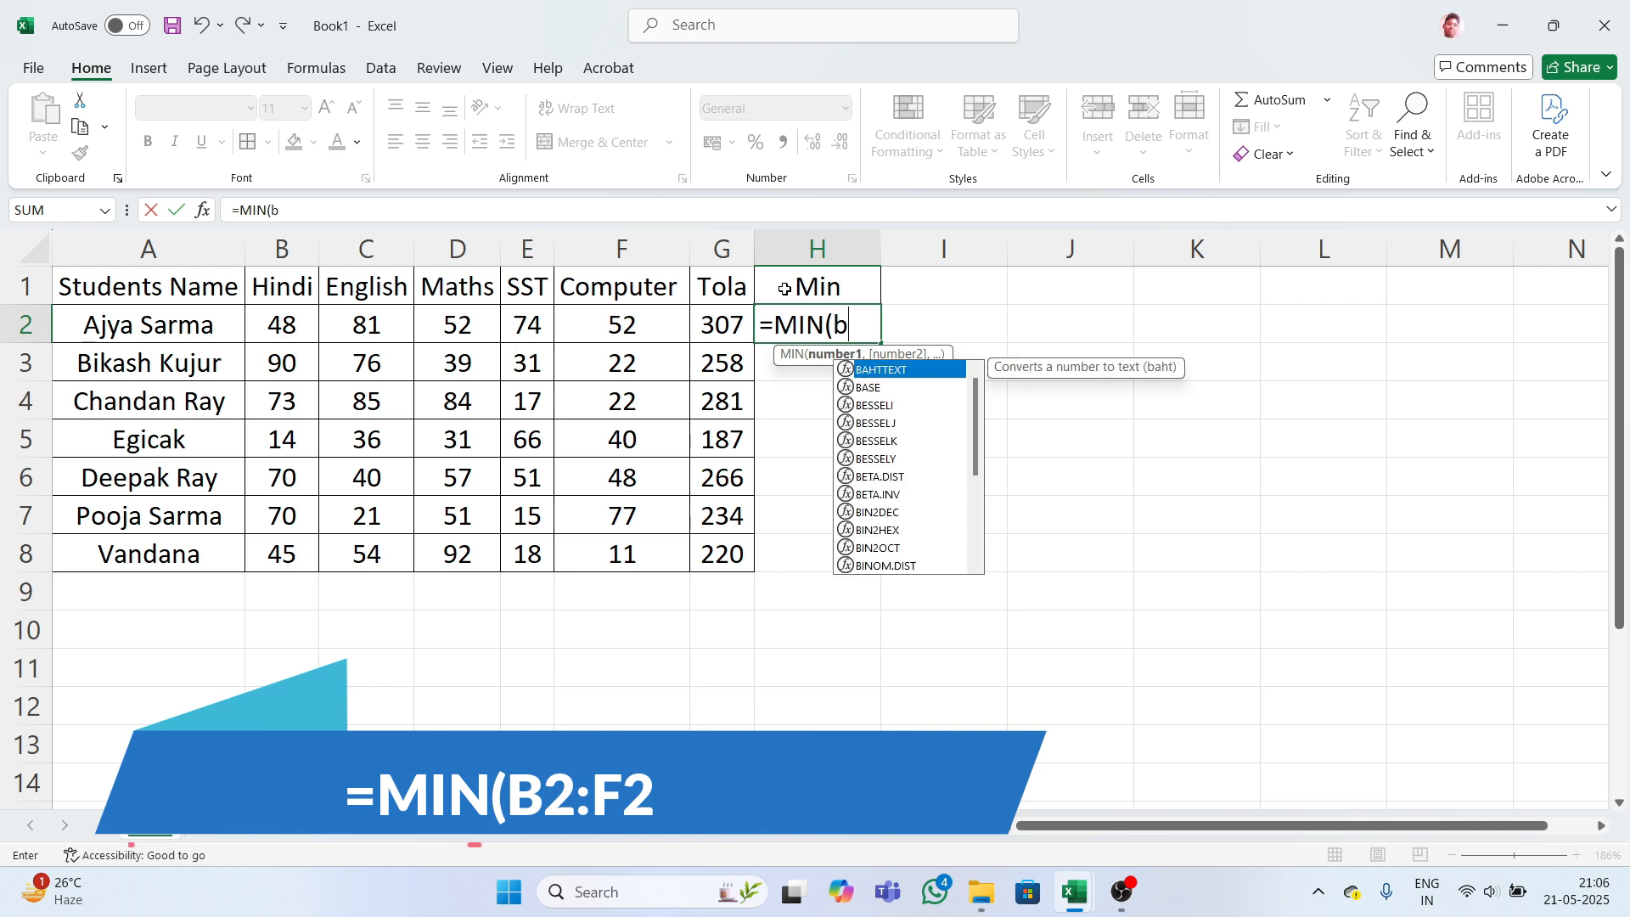
pyautogui.write('2')
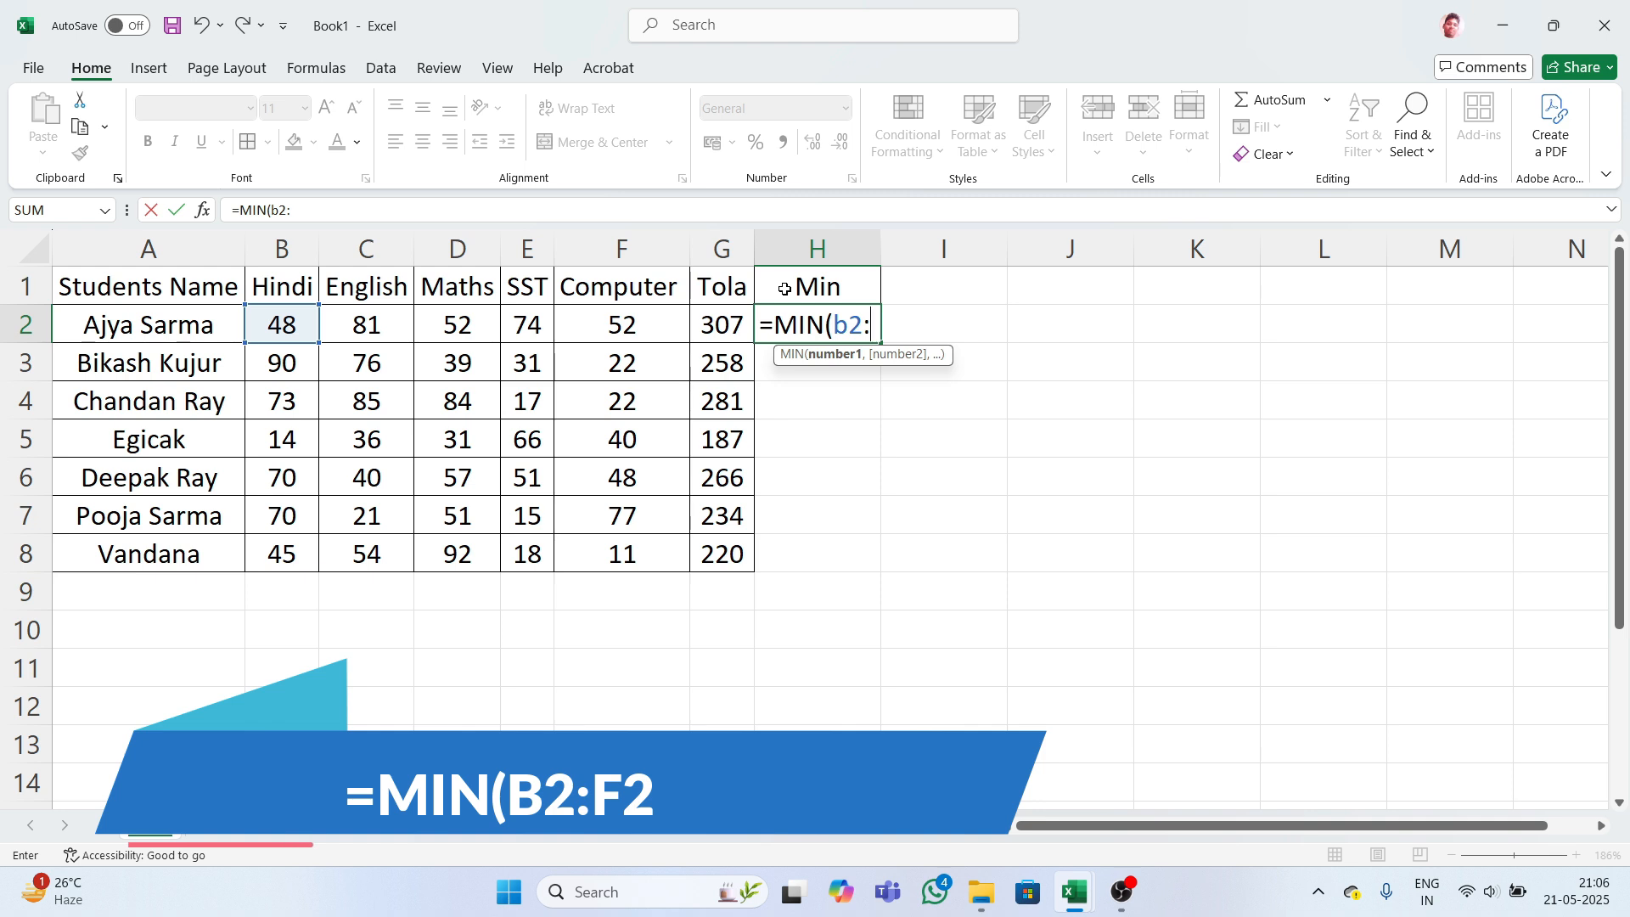
pyautogui.write(':f2')
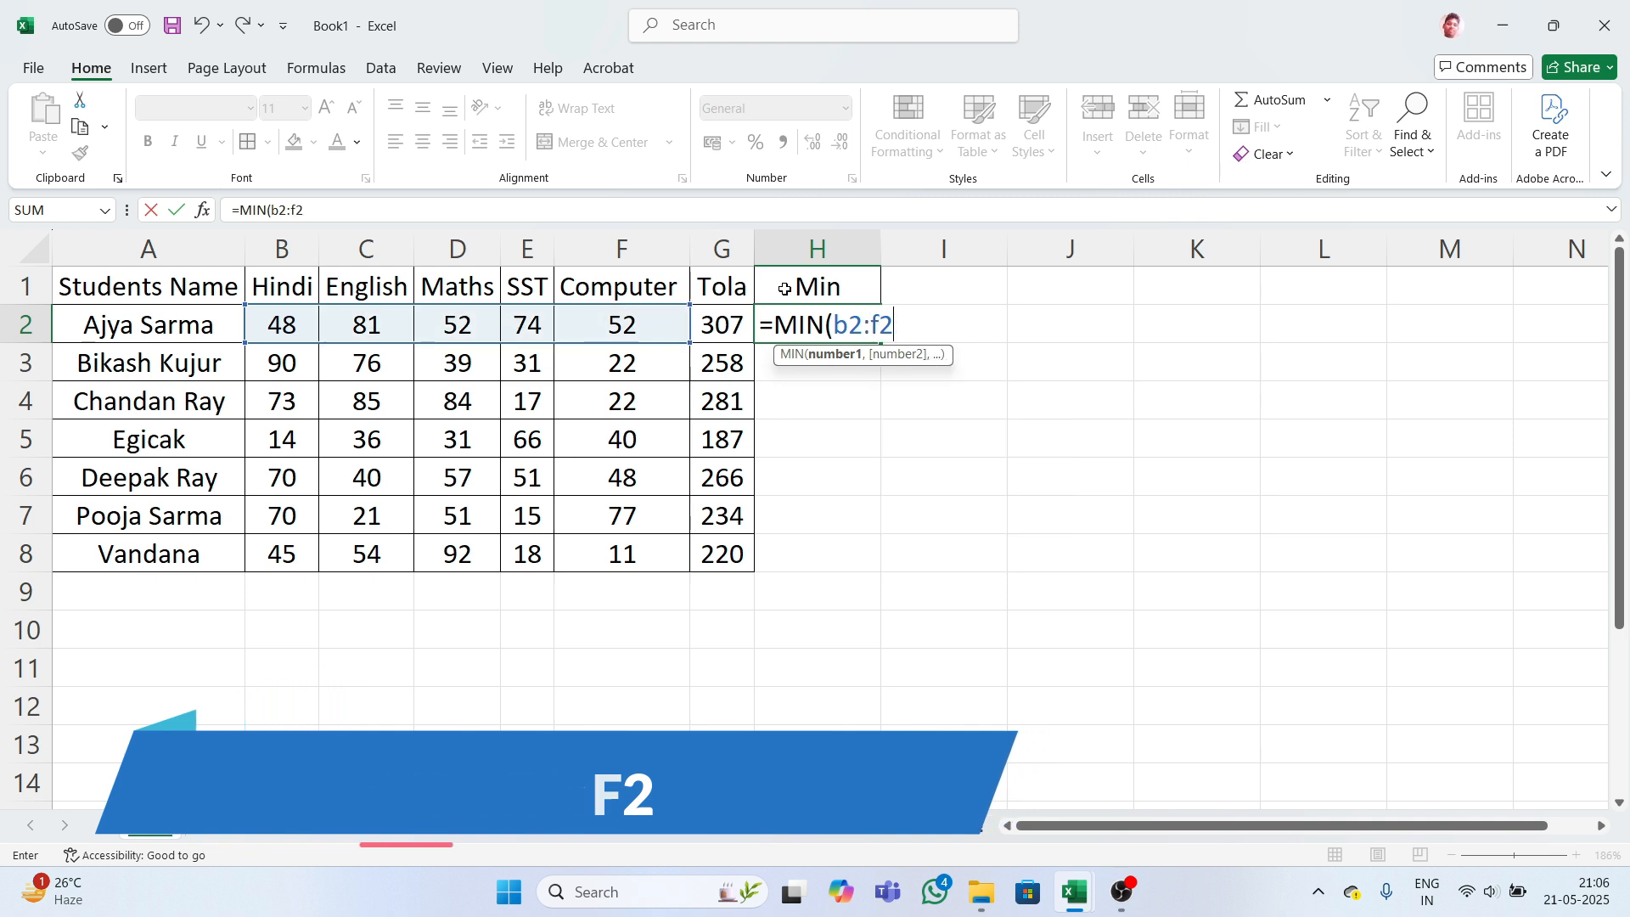
pyautogui.press('Return')
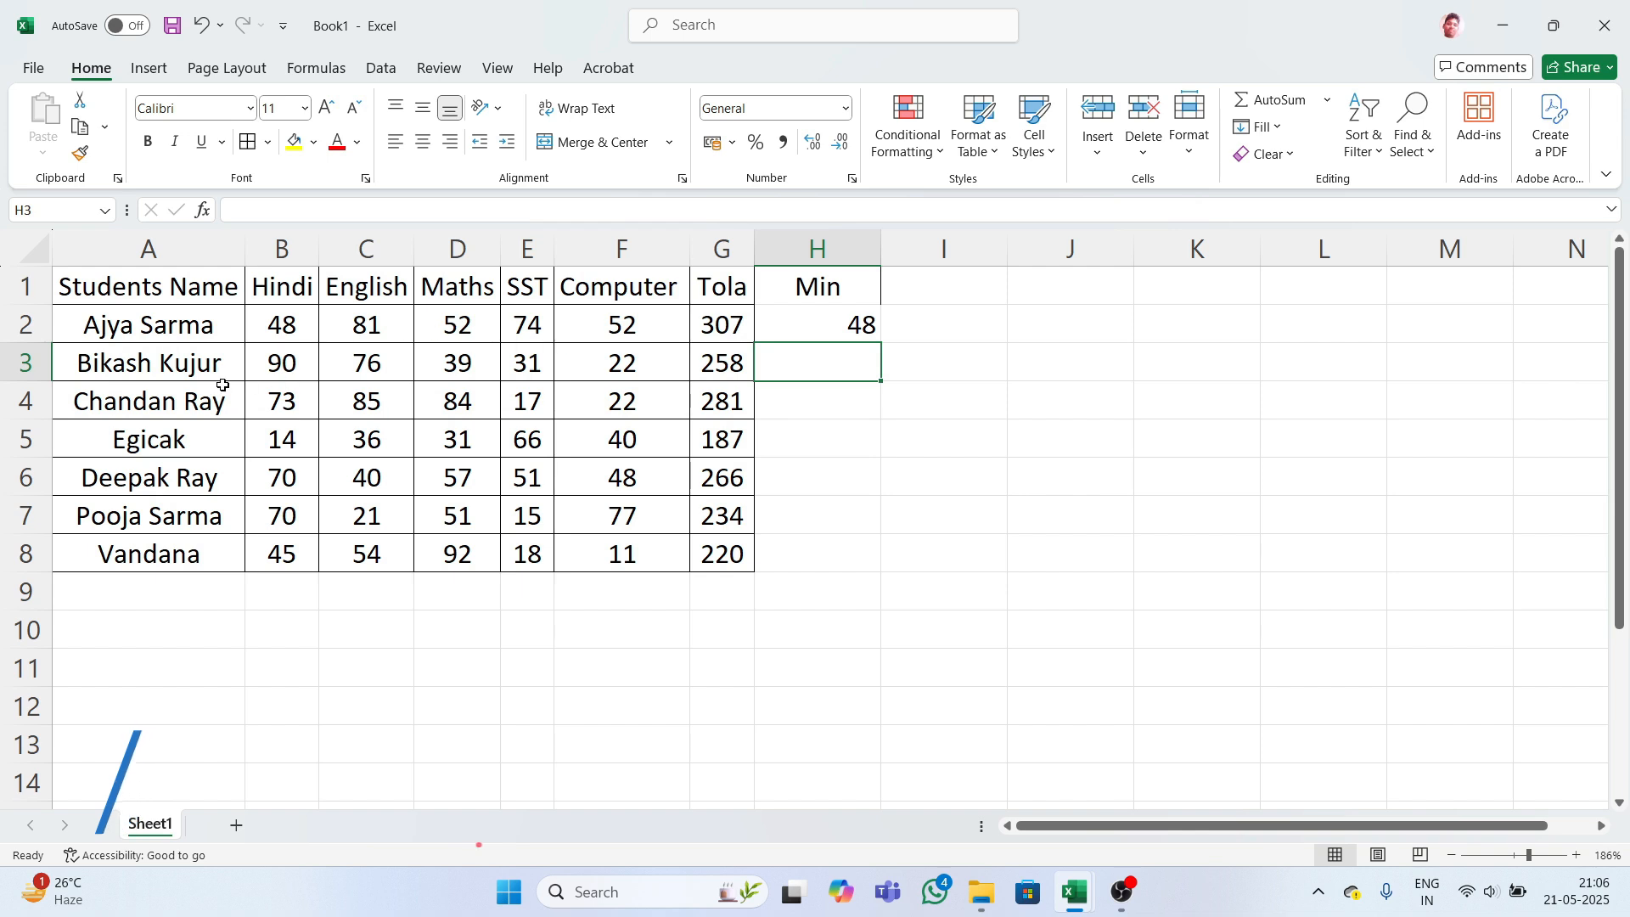
# - Enter =MIN(B3:F3) in H3 for the second student's lowest mark
pyautogui.click(291, 323)
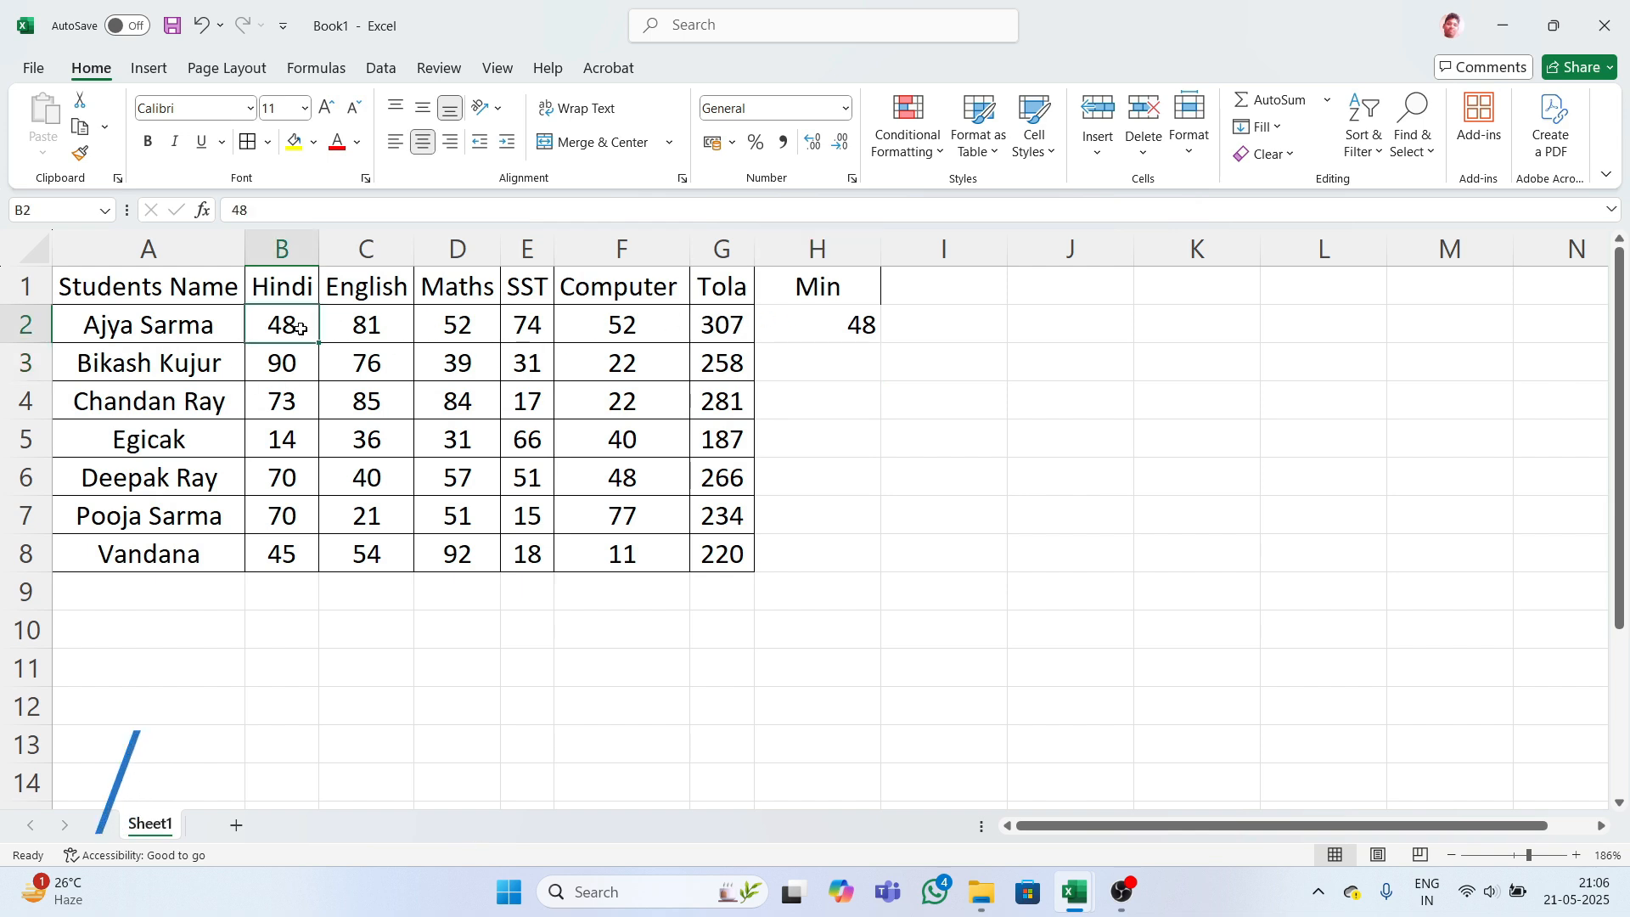
pyautogui.click(796, 327)
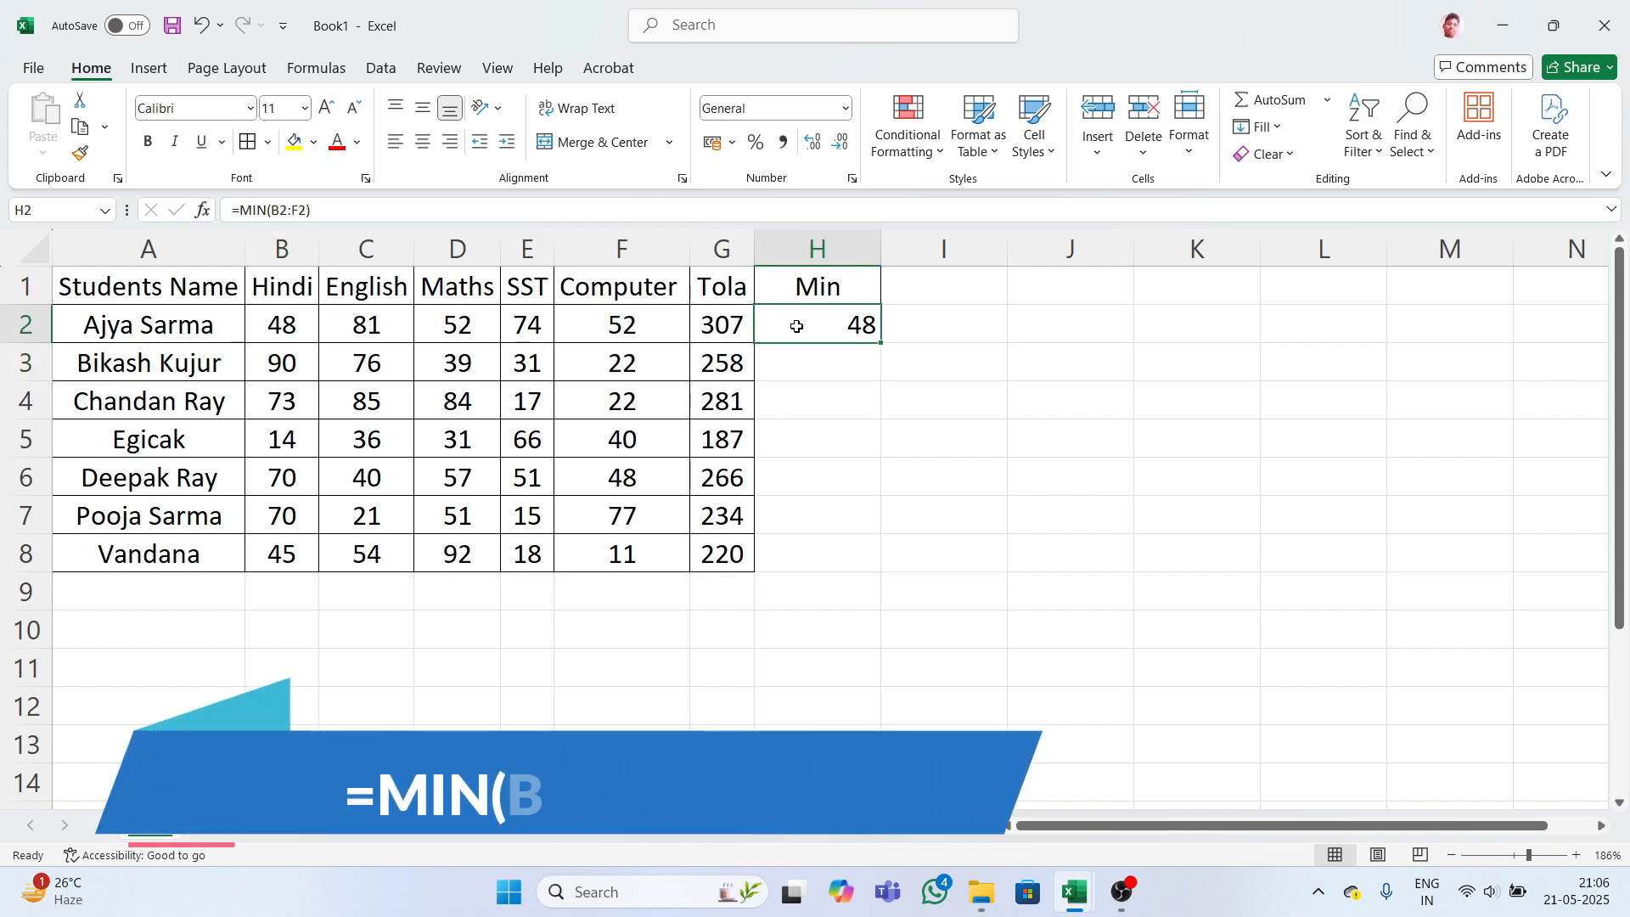
pyautogui.click(797, 359)
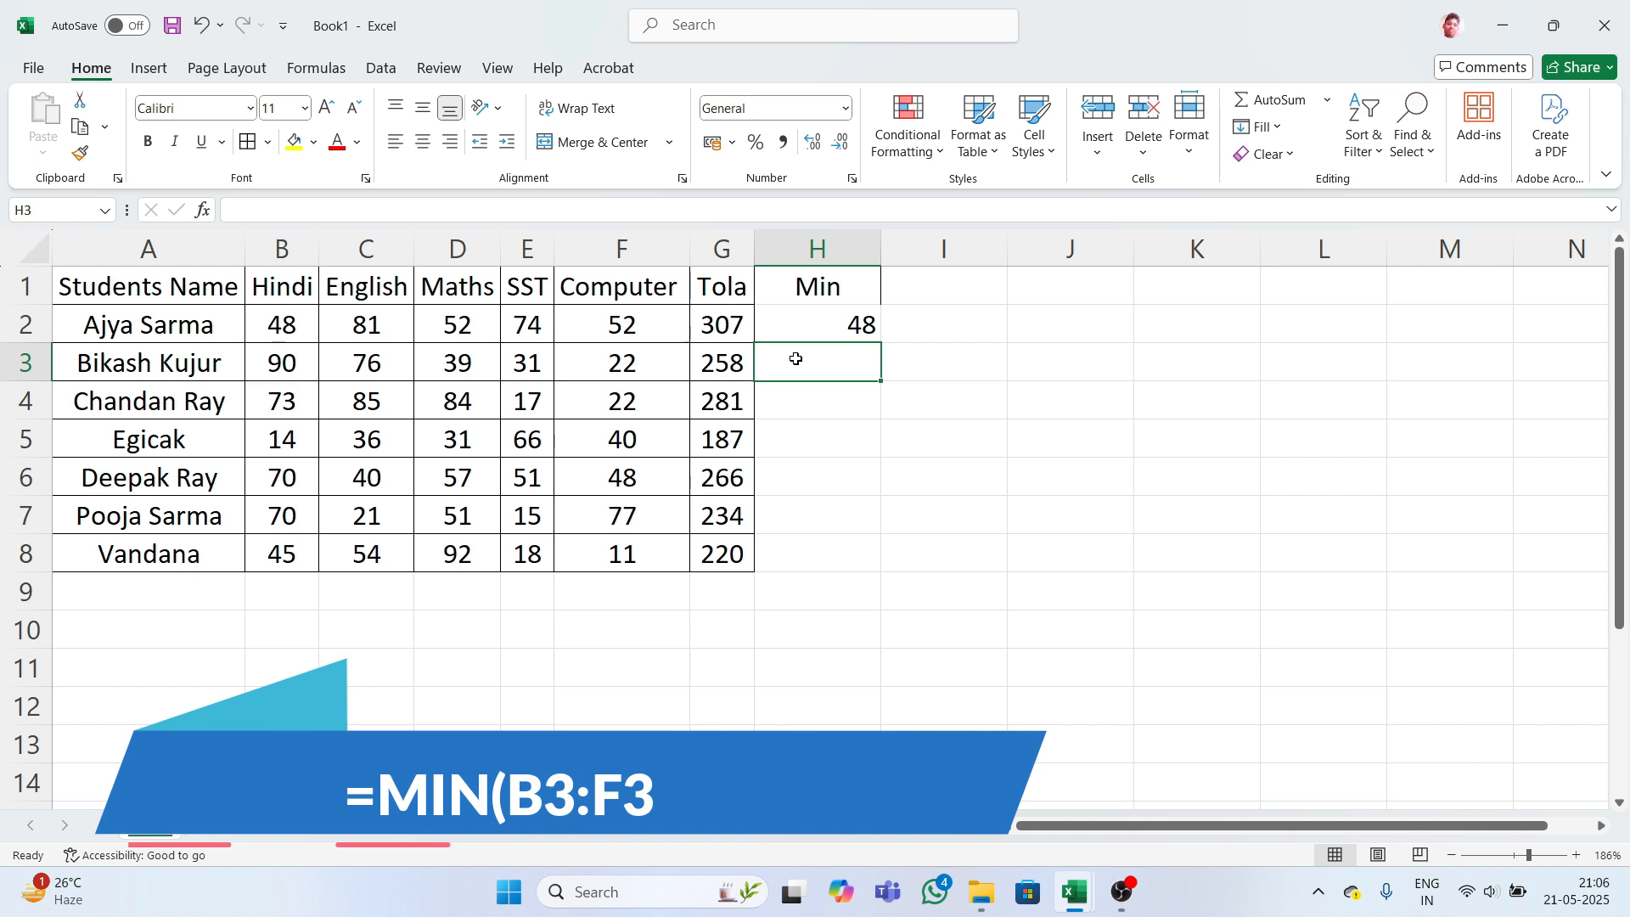
pyautogui.write('=min')
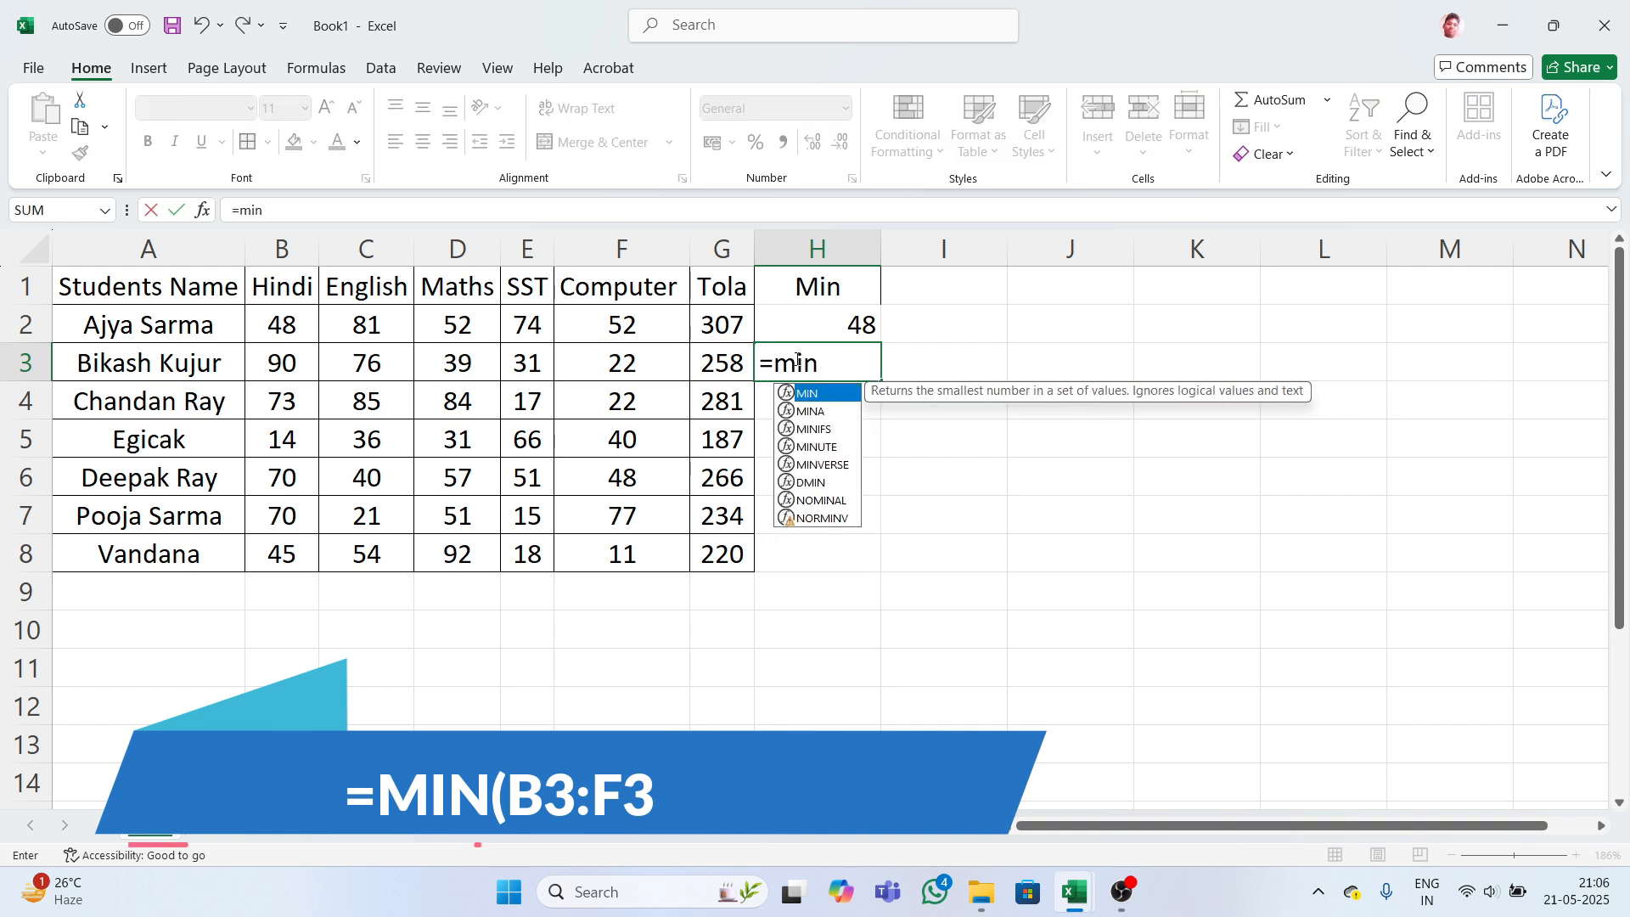
pyautogui.press('Tab')
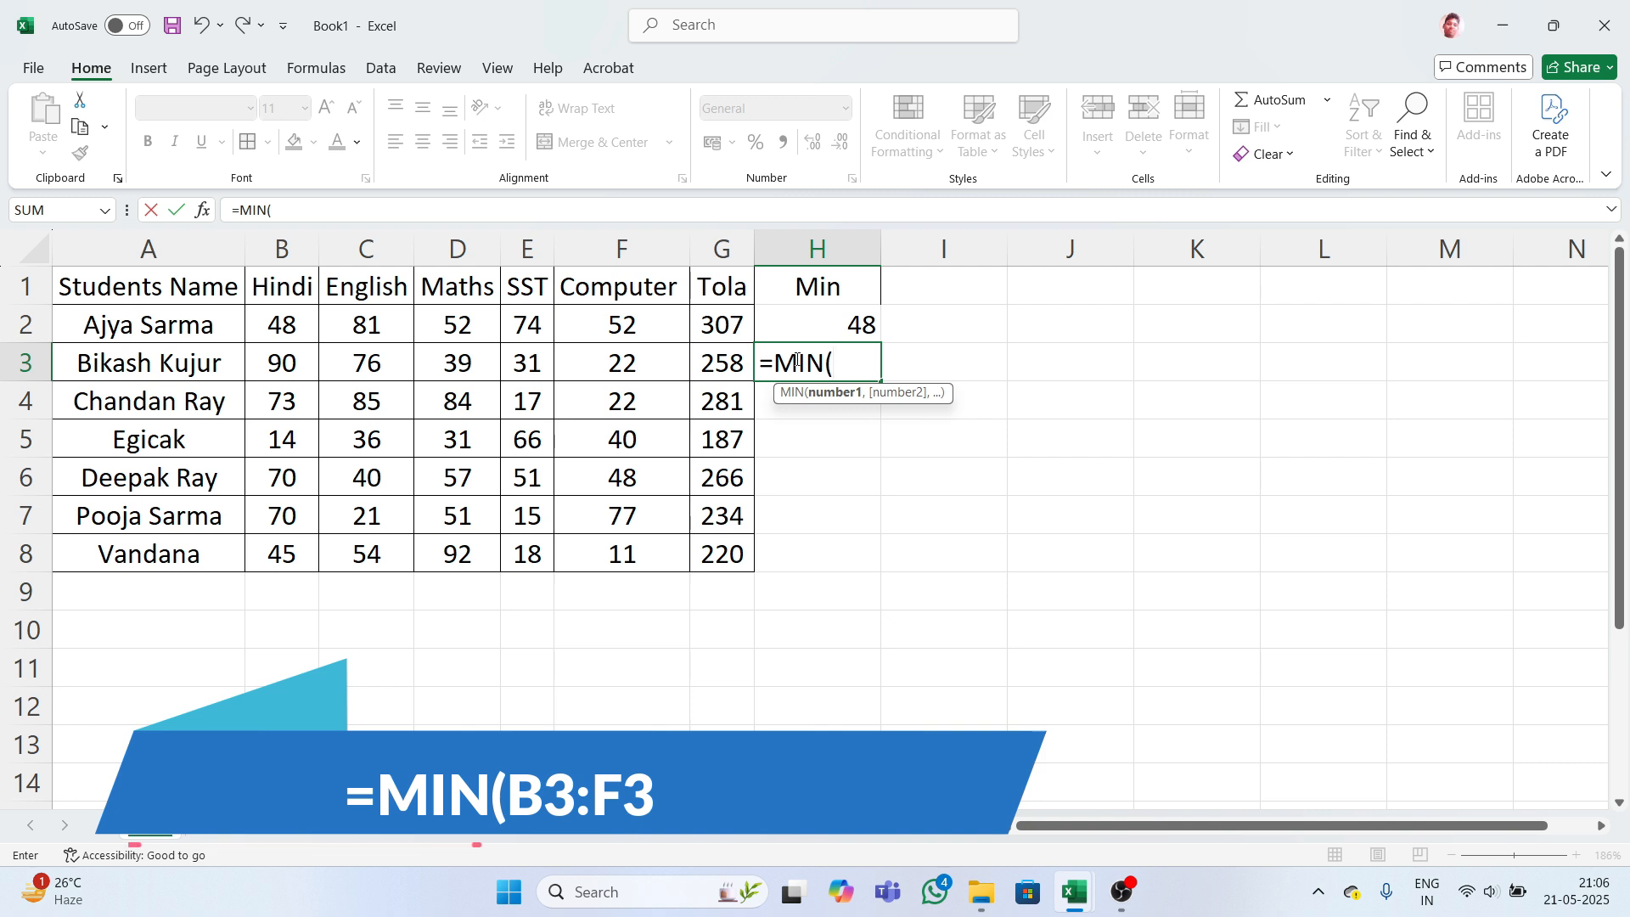
pyautogui.write('b3')
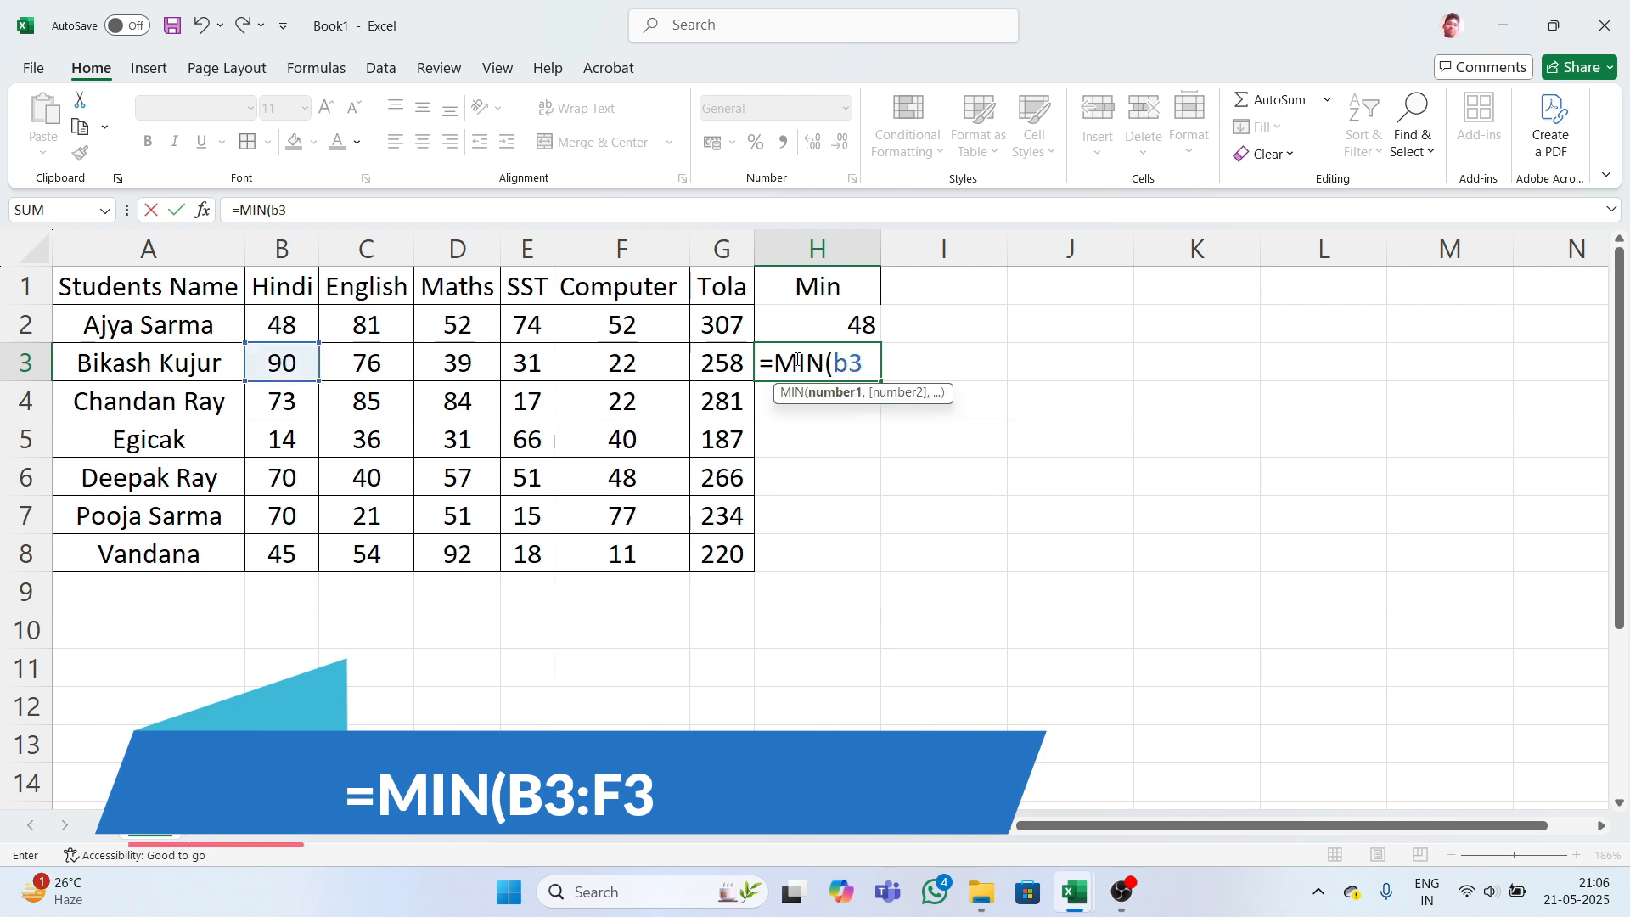
pyautogui.write(':f3')
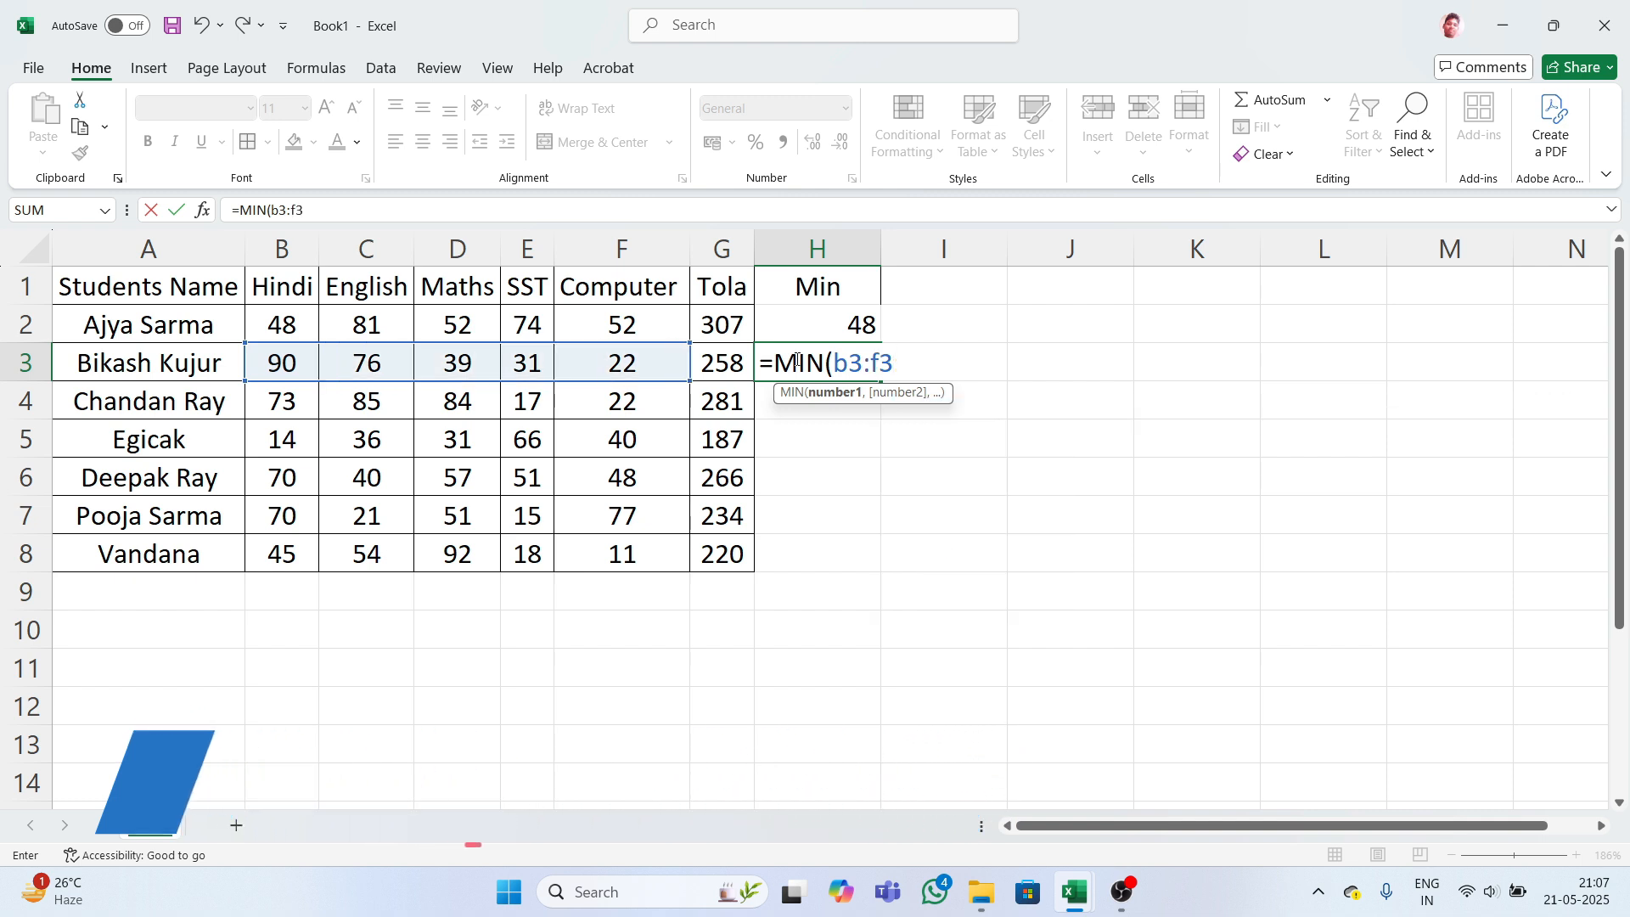
pyautogui.press('Return')
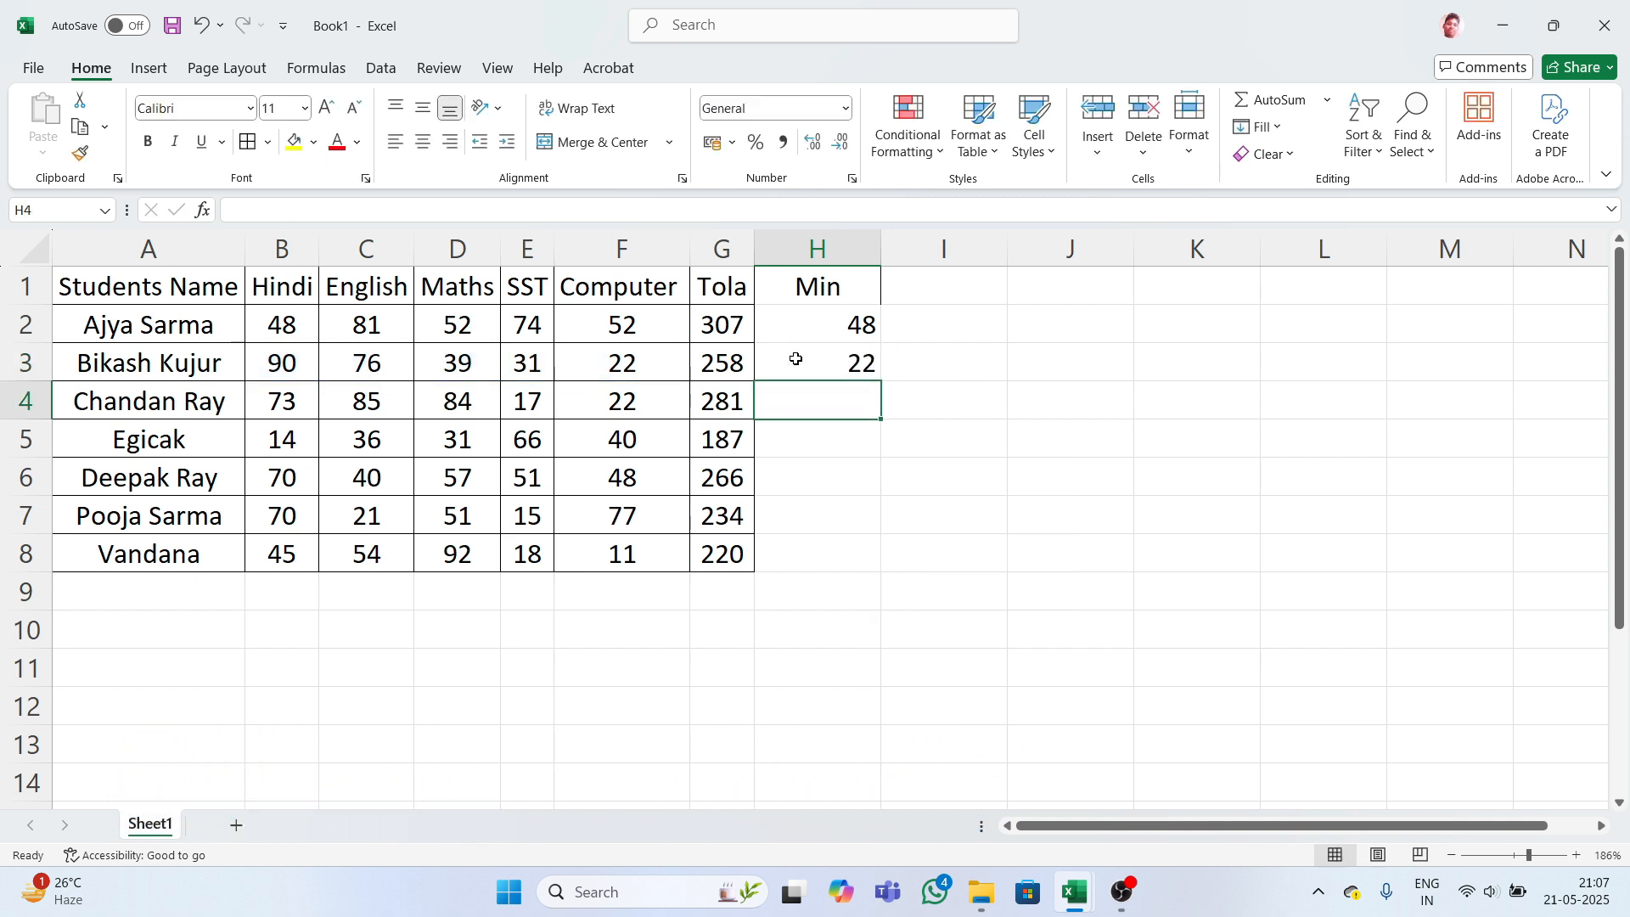
# - Fill the MIN formula down H2:H8 with Ctrl+D, giving 22, 17, 14, 40, 15, 11
pyautogui.moveTo(800, 332); pyautogui.dragTo(848, 544)
pyautogui.hotkey('ctrl', 'd')
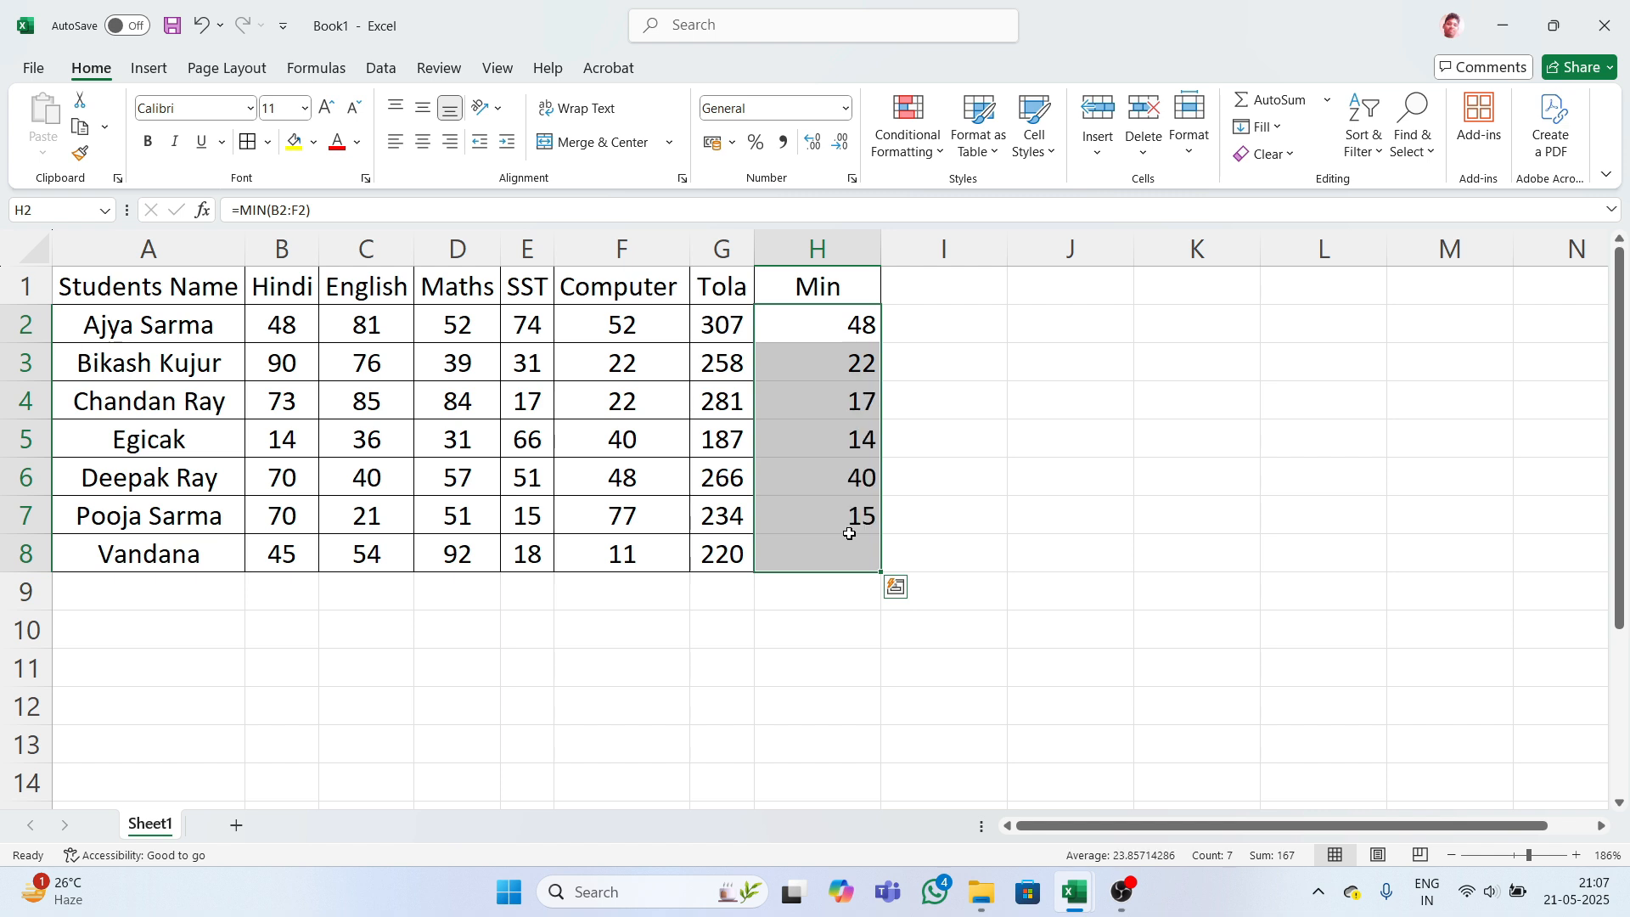
pyautogui.click(1011, 436)
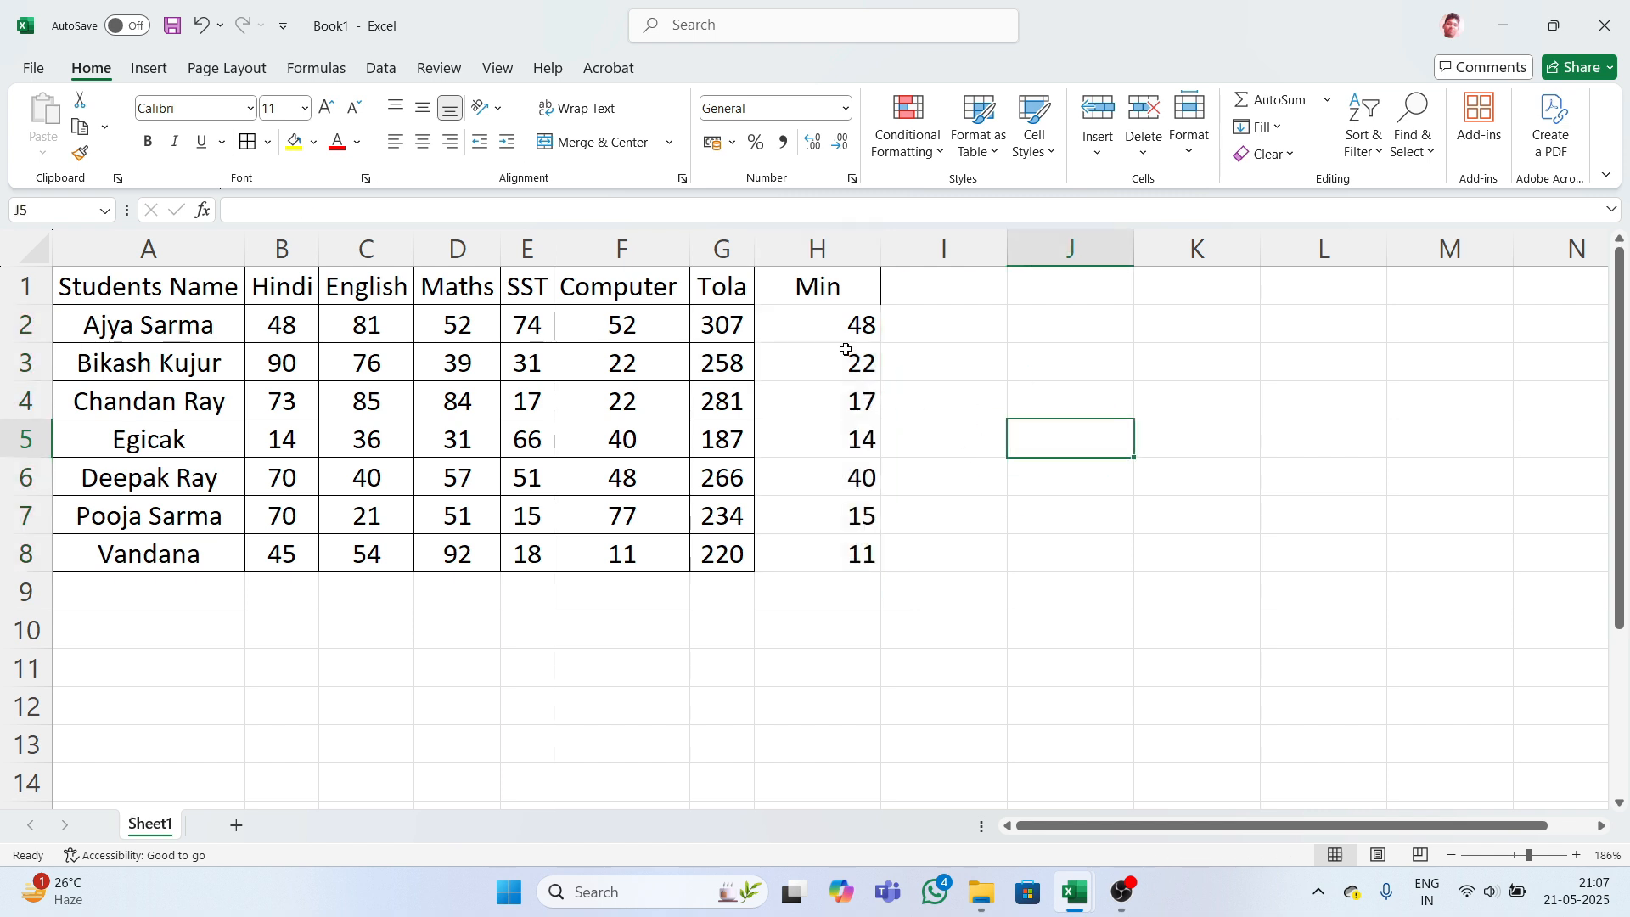
pyautogui.click(899, 299)
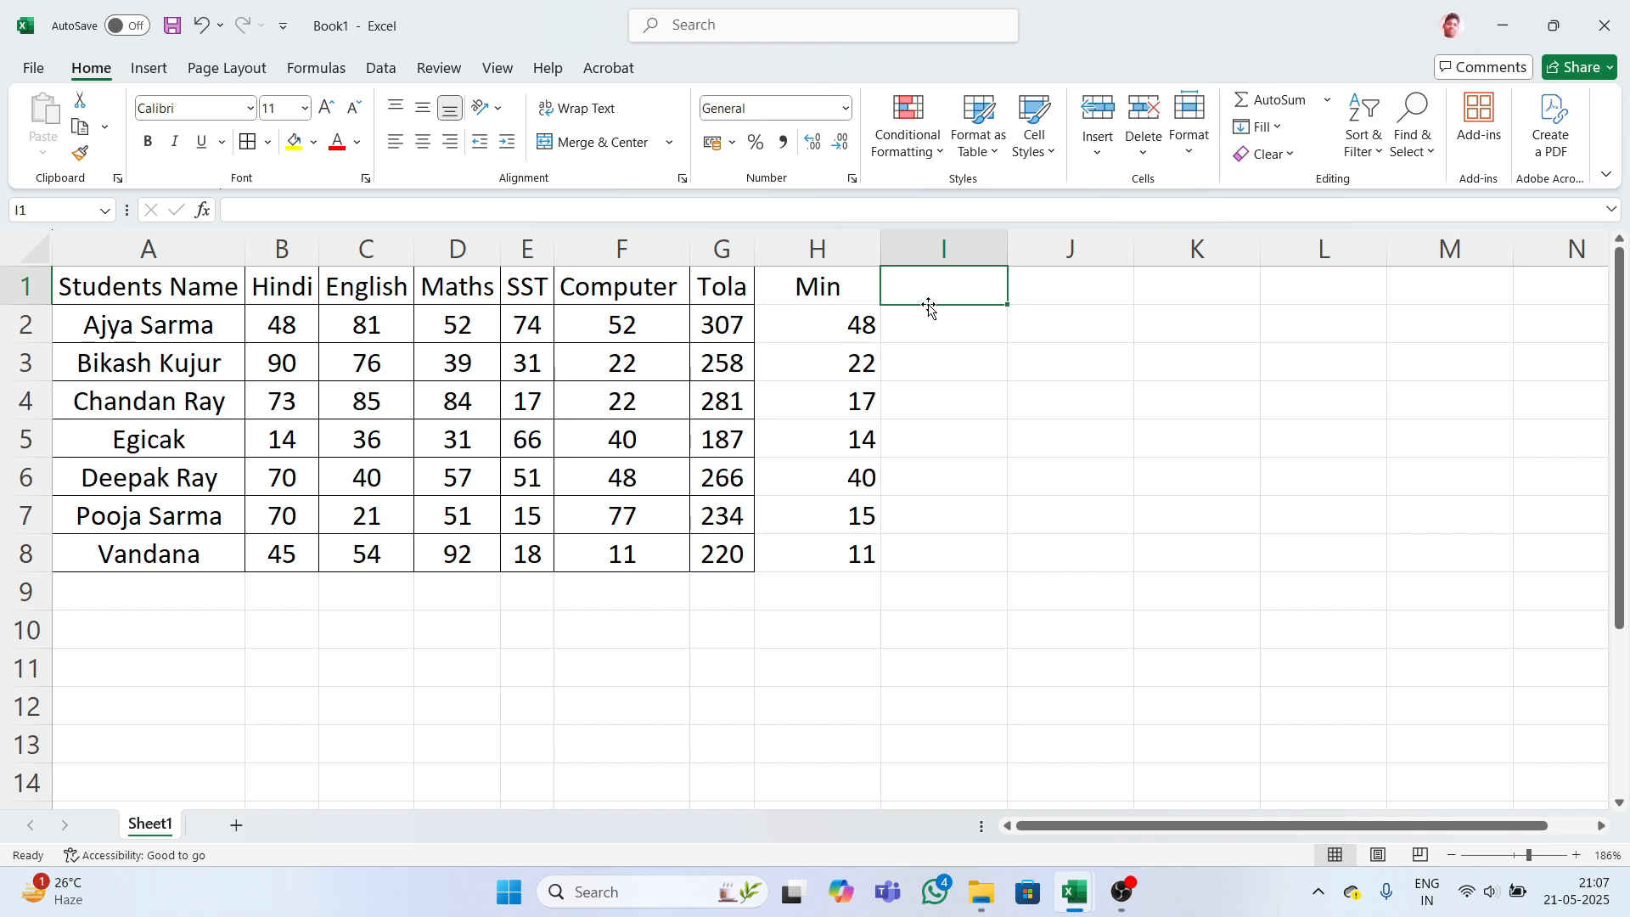
# - Head column I 'Mix' and enter =MAX(B2:F2) in I2
pyautogui.write('Mix')
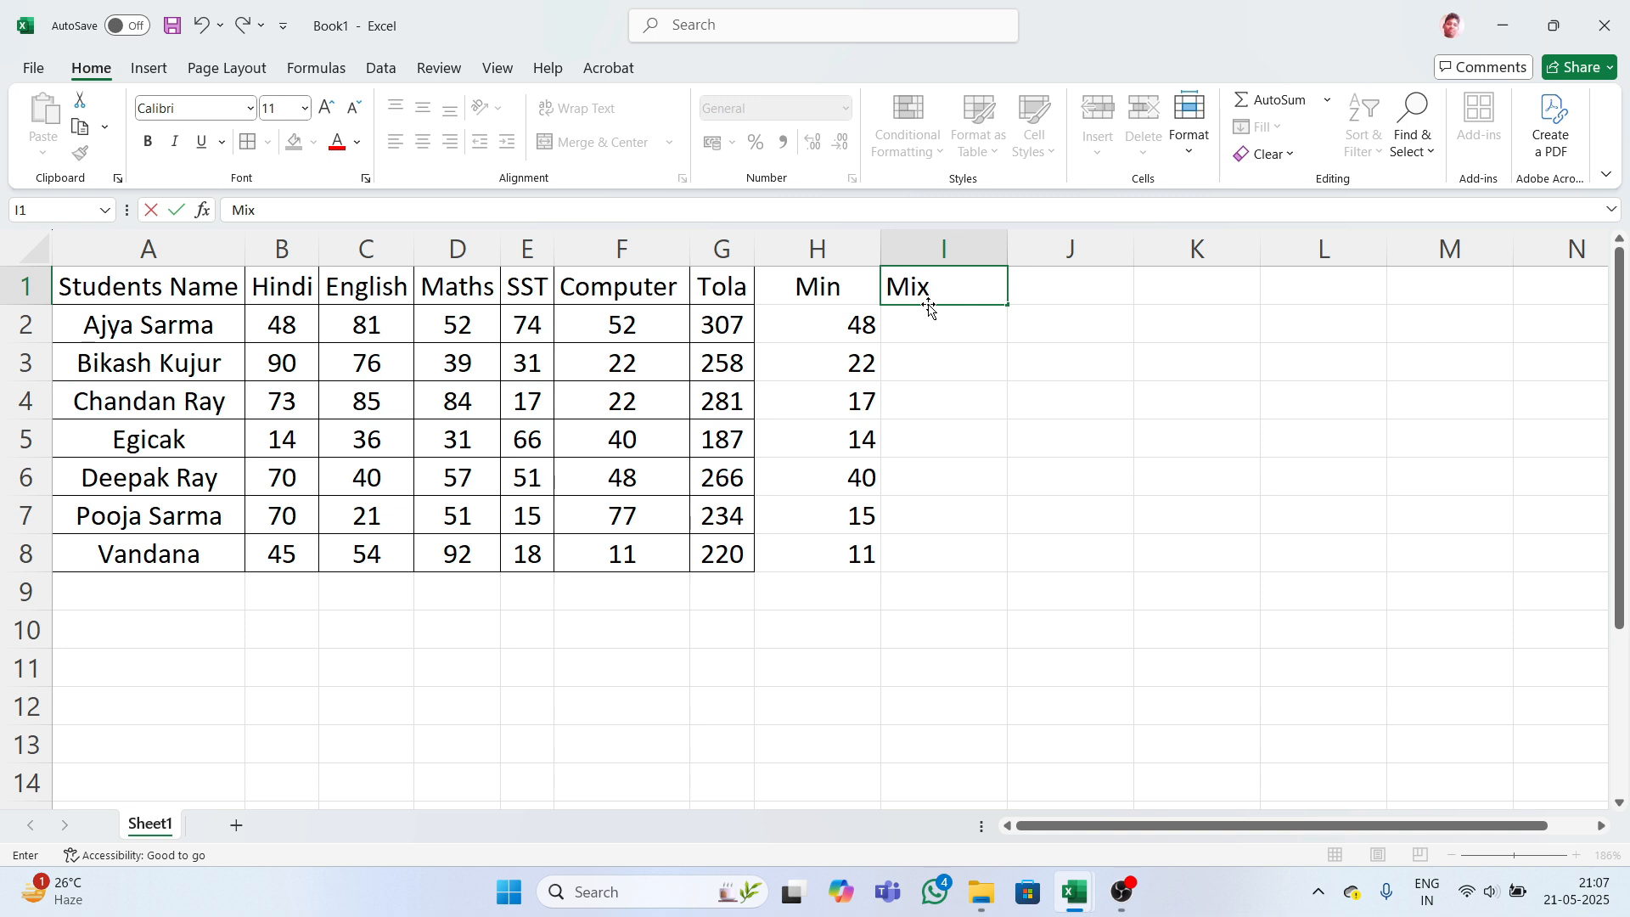
pyautogui.press('Tab')
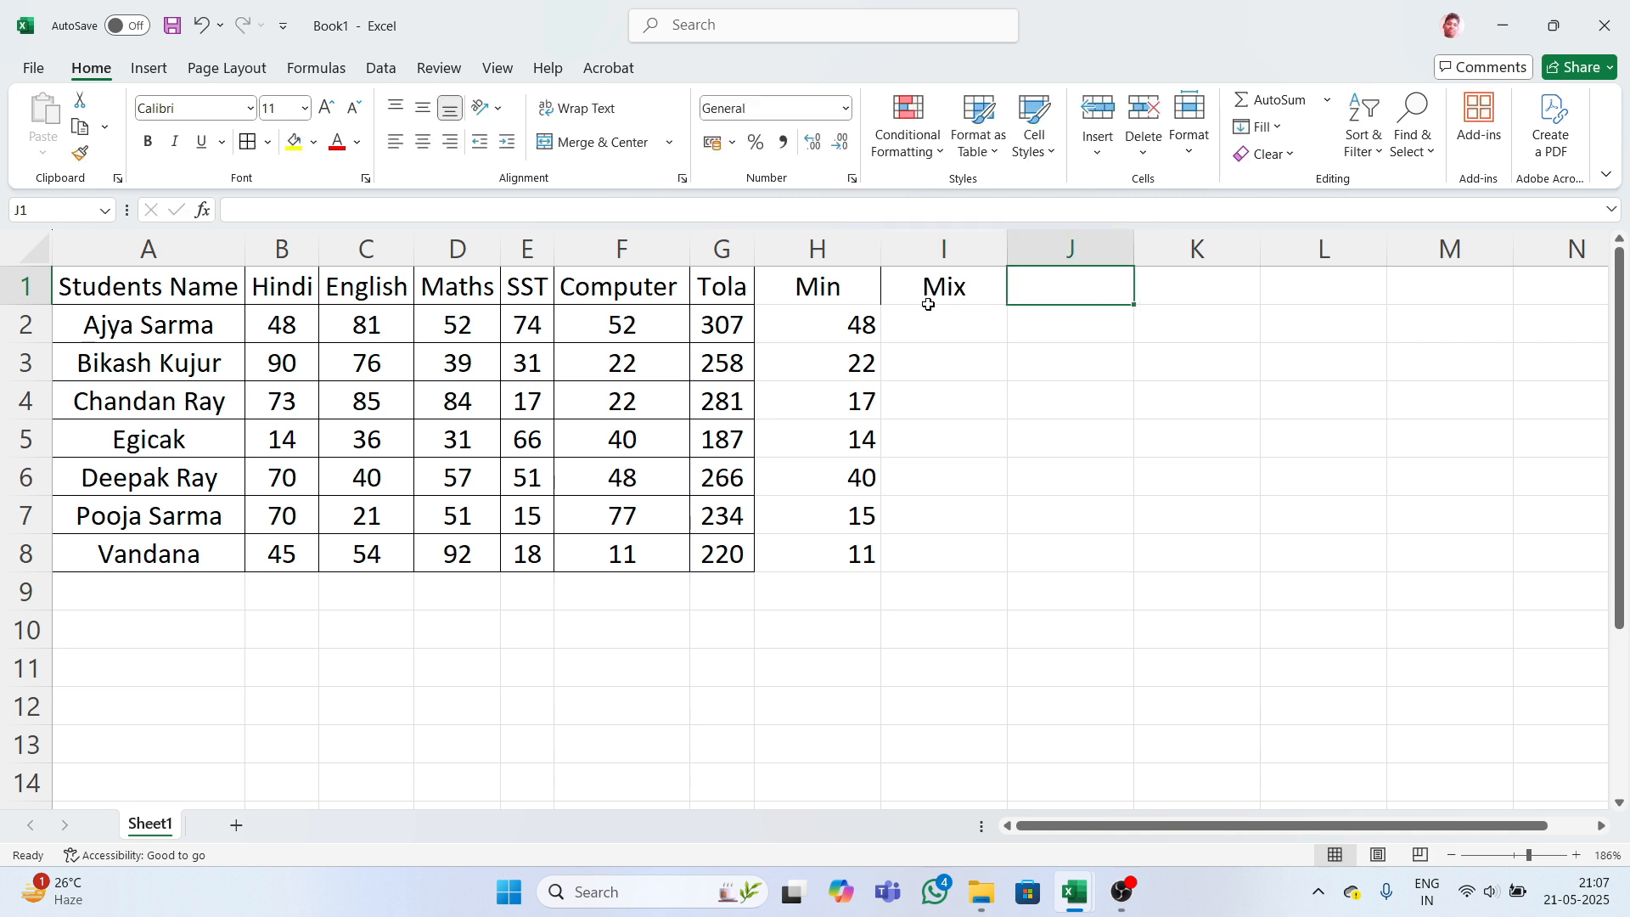
pyautogui.click(937, 327)
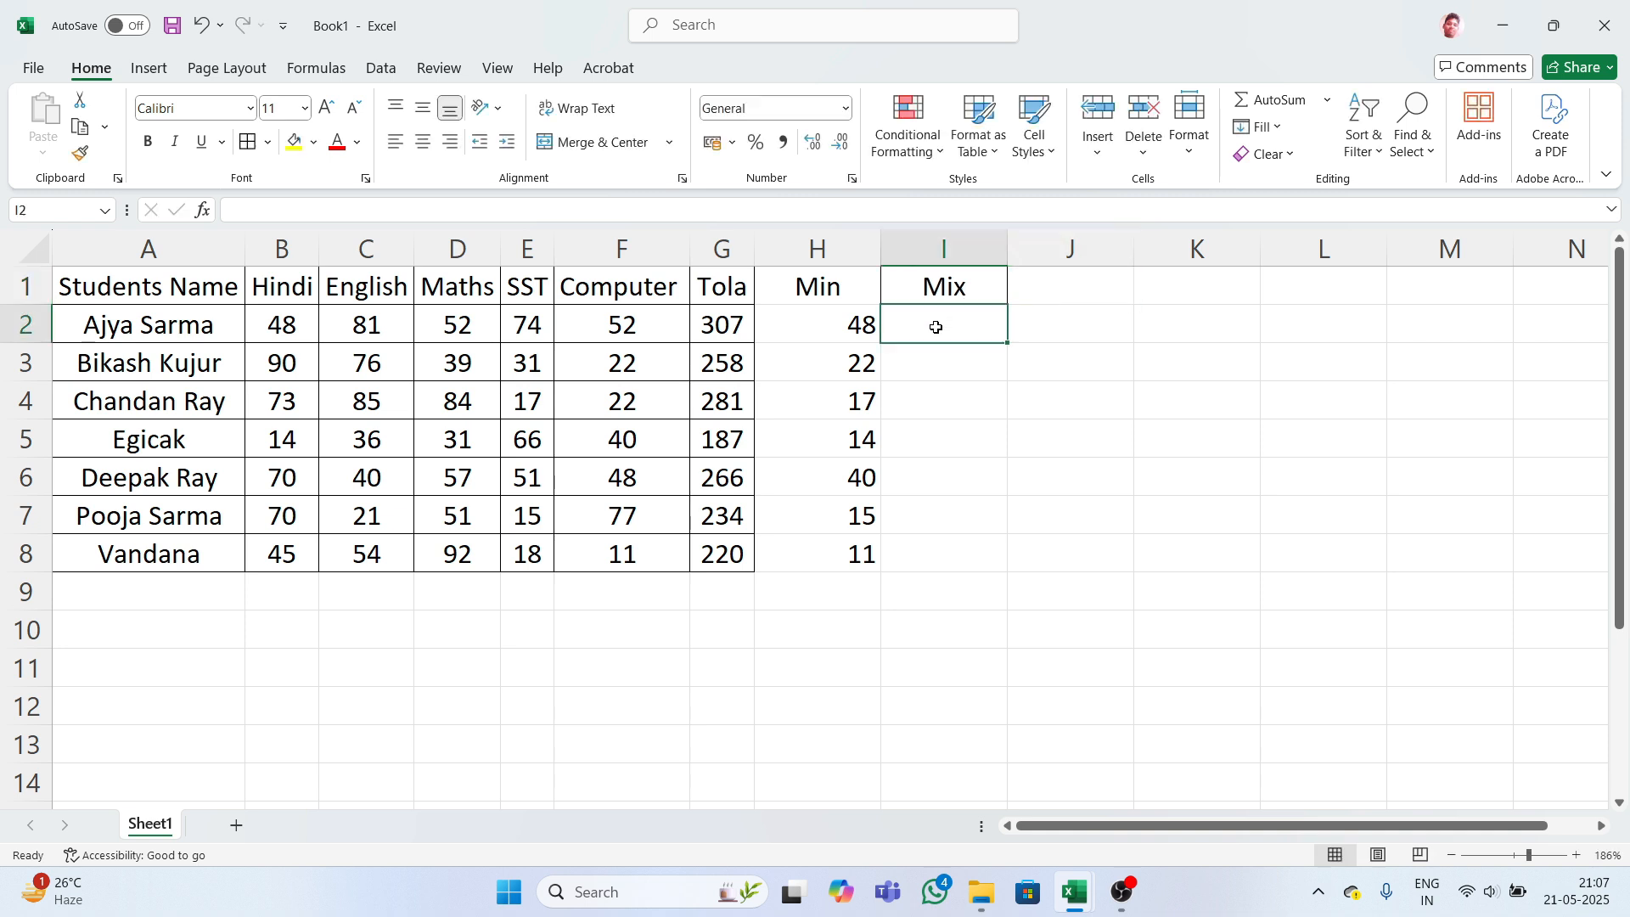
pyautogui.write('=')
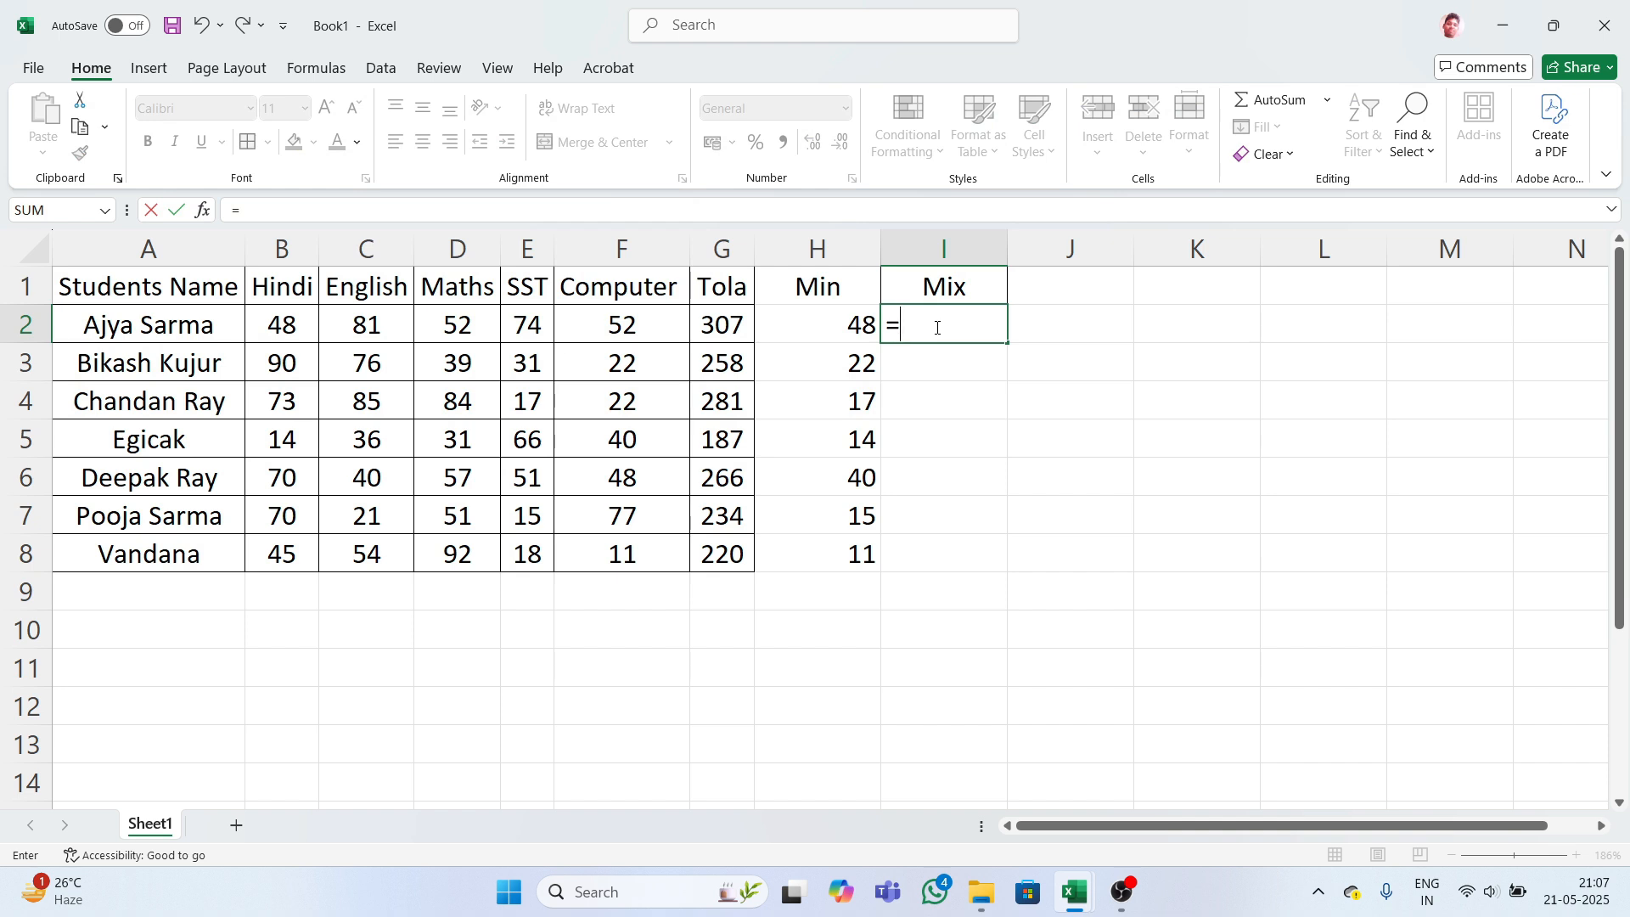
pyautogui.write('max')
pyautogui.press('Tab')
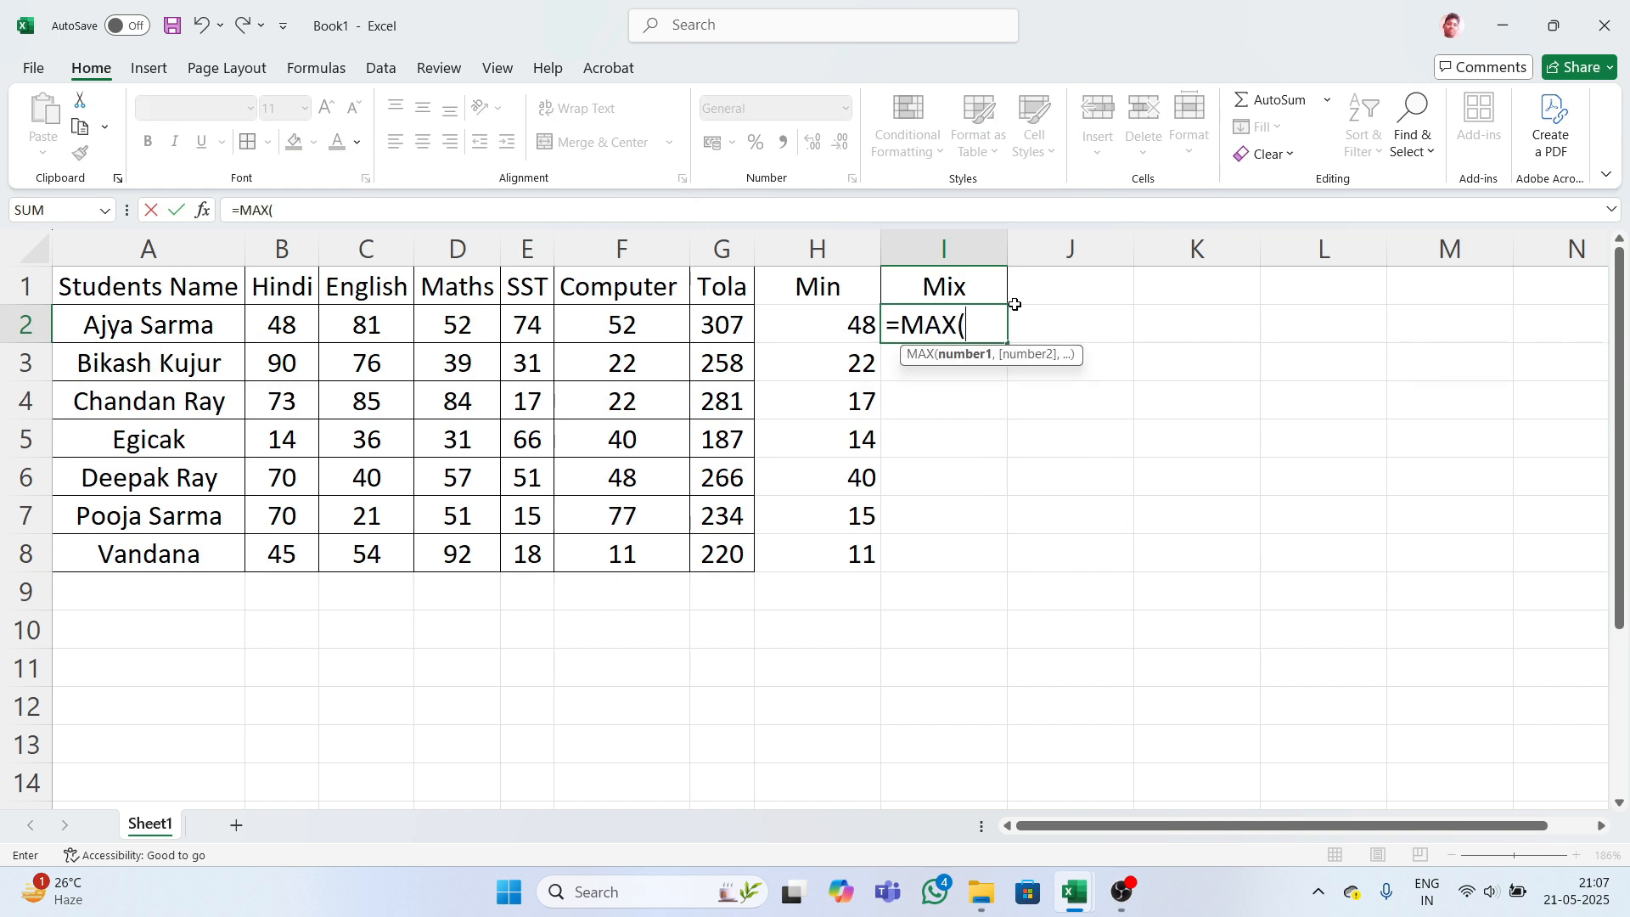
pyautogui.write('b')
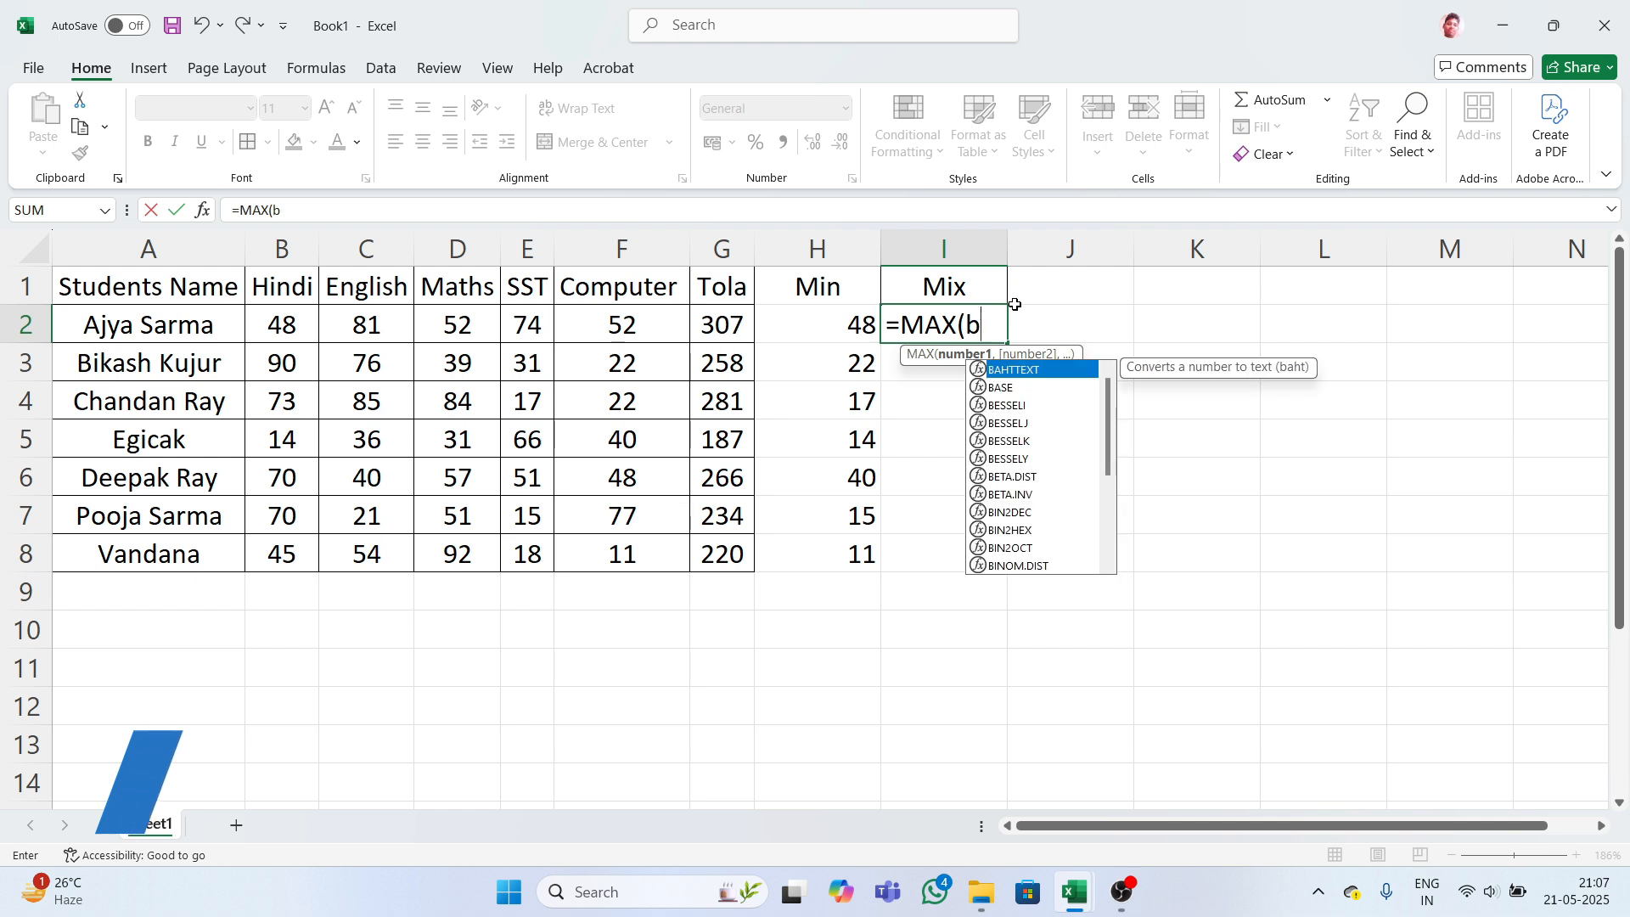
pyautogui.write('2:')
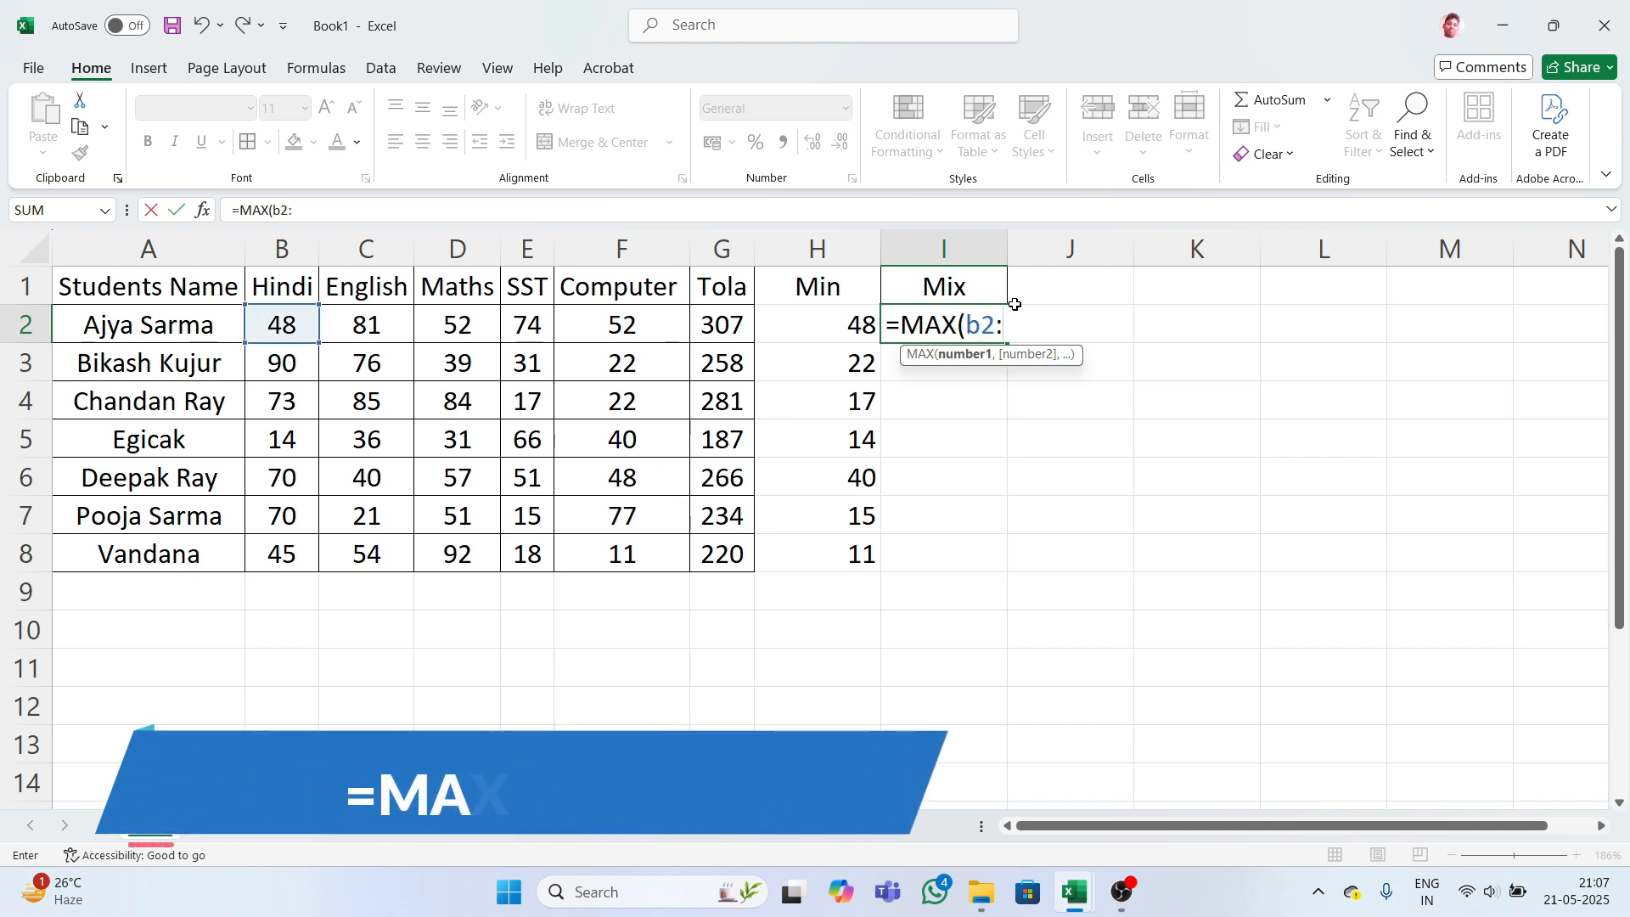
pyautogui.write('F')
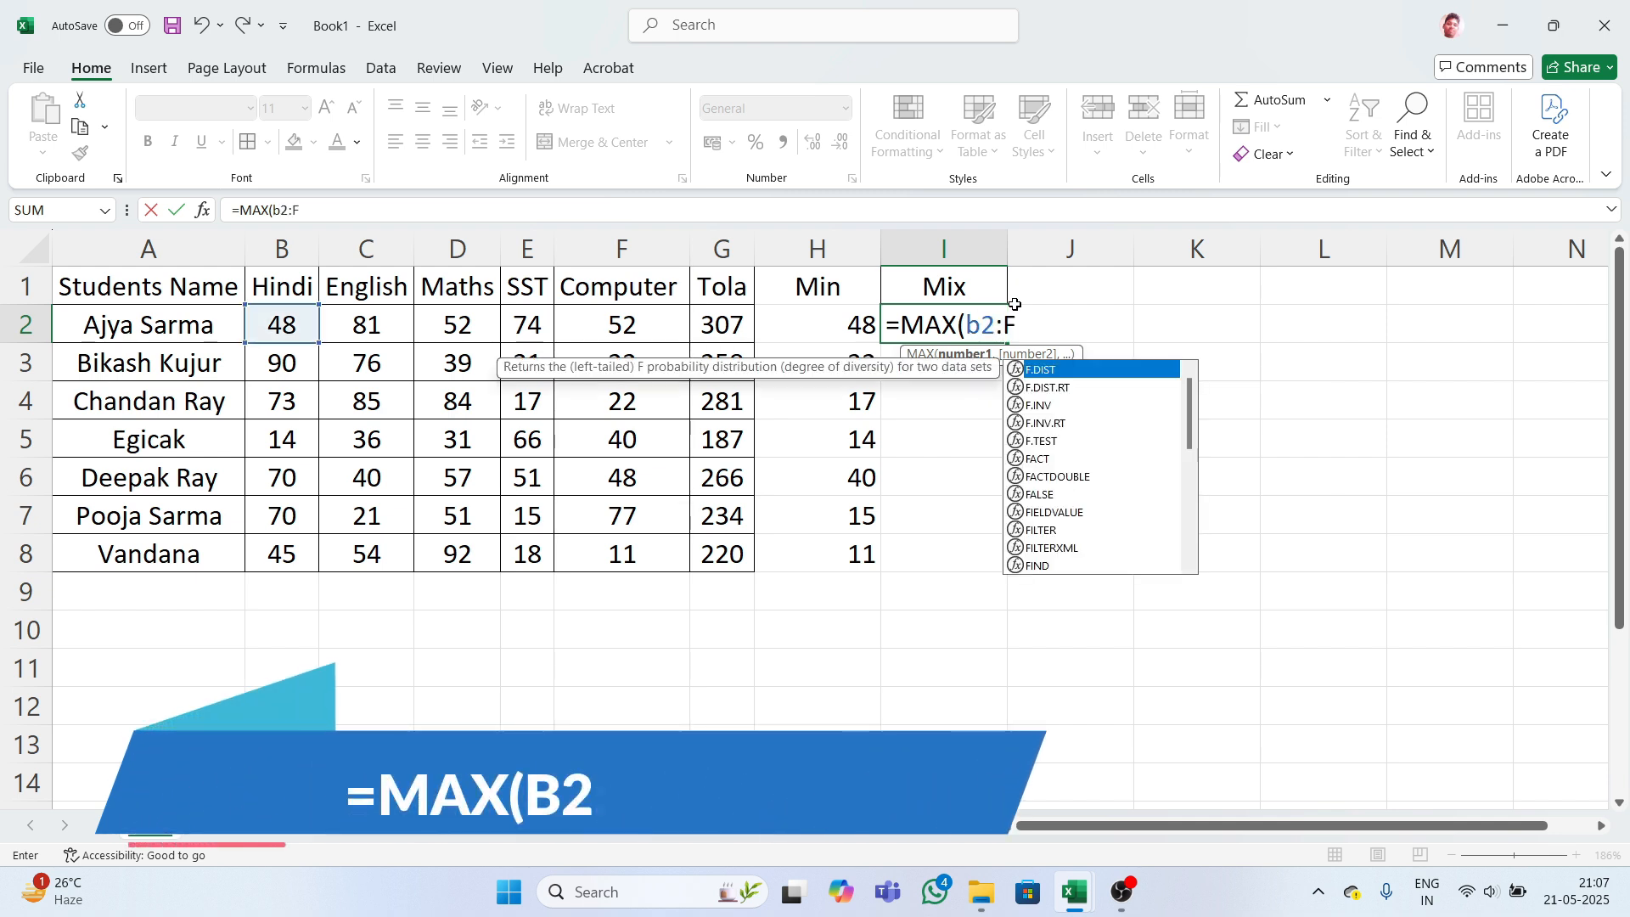
pyautogui.write('2')
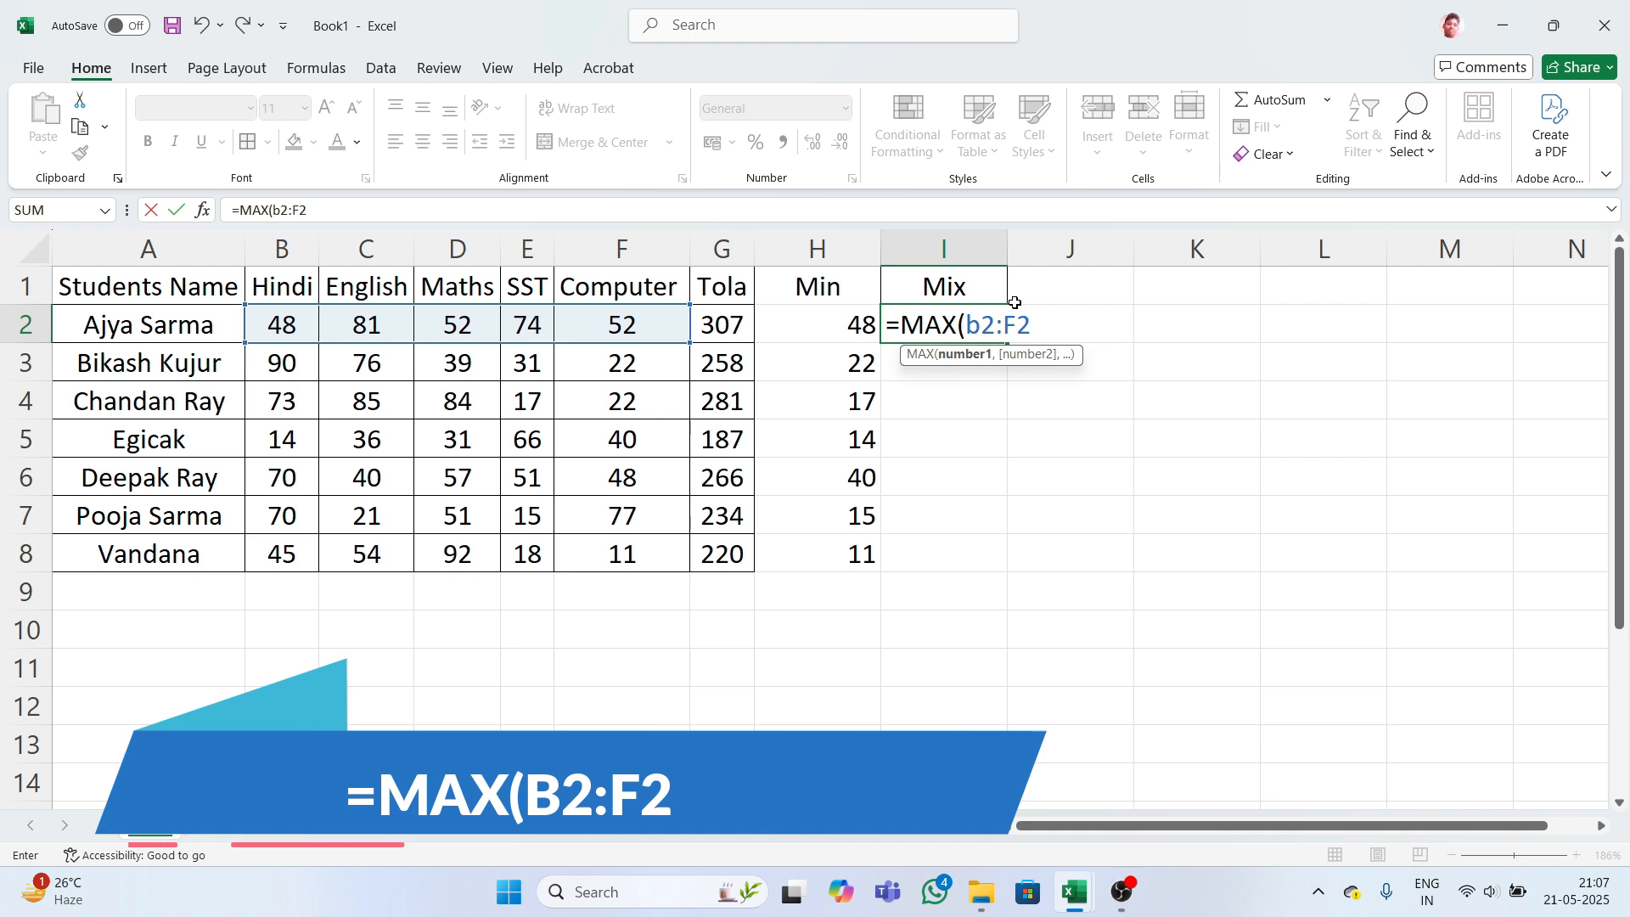
pyautogui.press('Return')
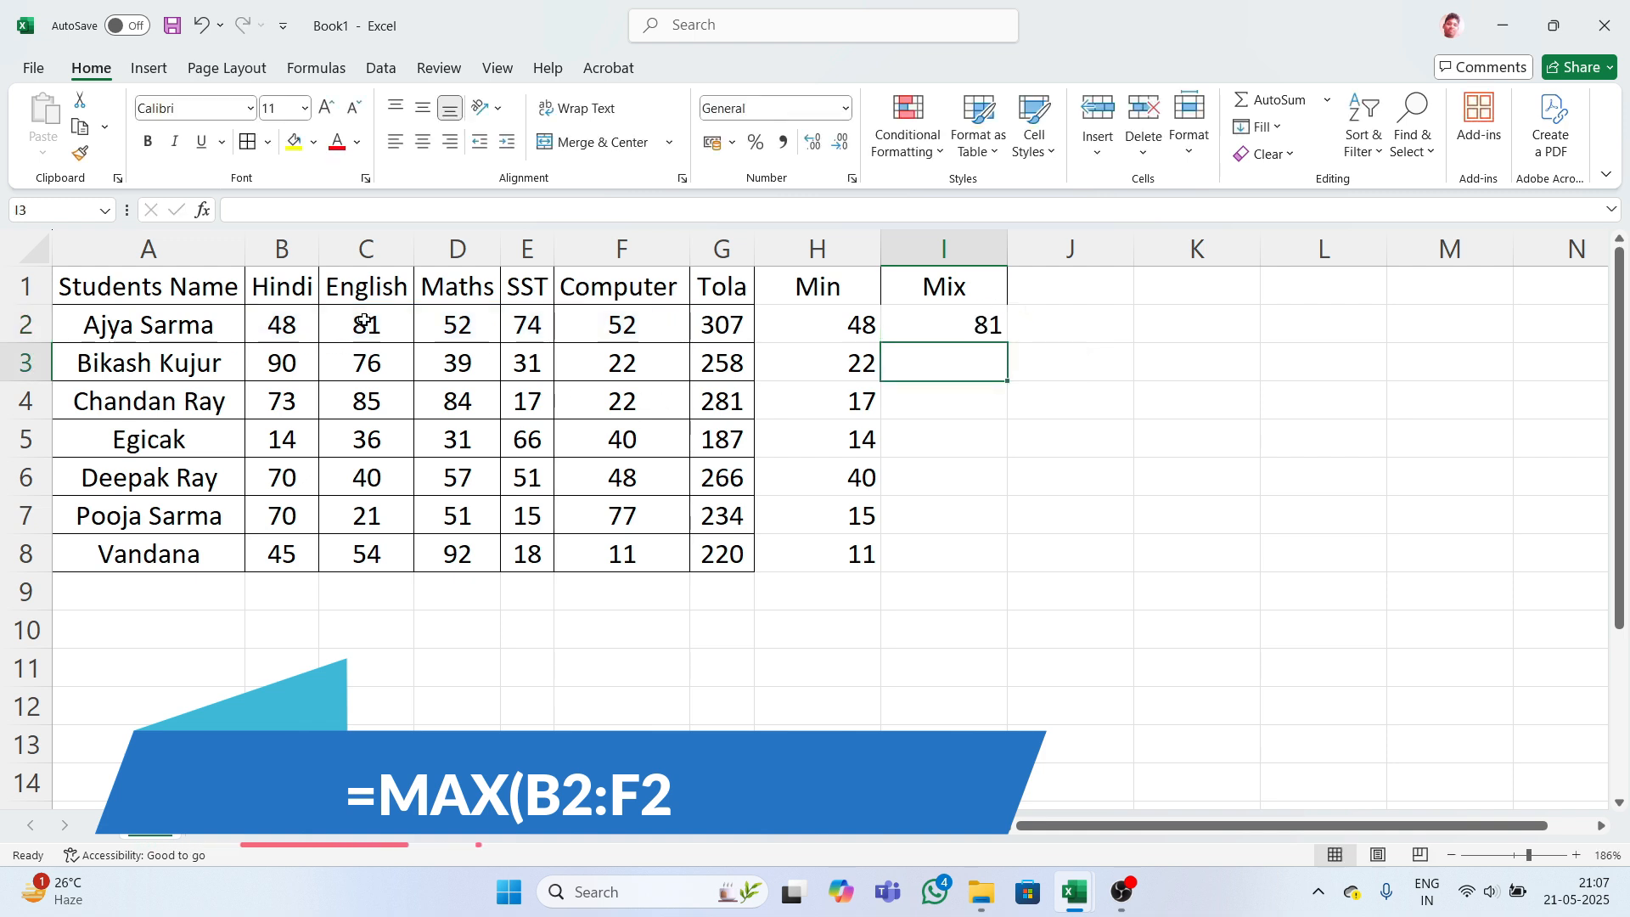
# - Enter =MAX(B3:F3) in I3 and extend the highest marks down to I8
pyautogui.click(984, 321)
pyautogui.click(956, 353)
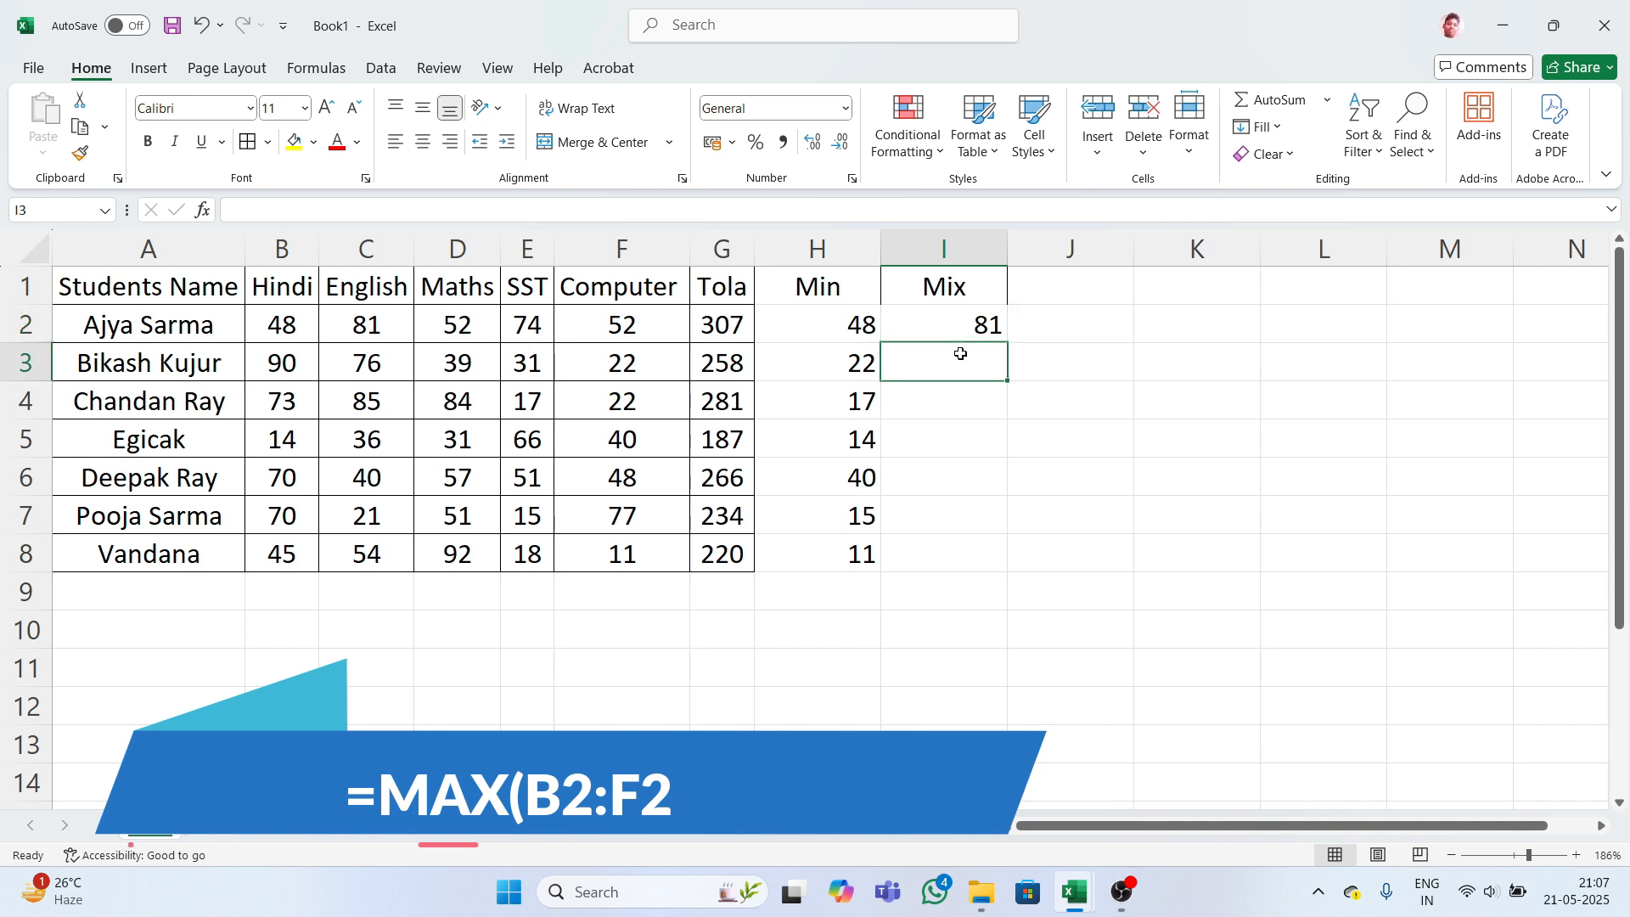
pyautogui.write('=')
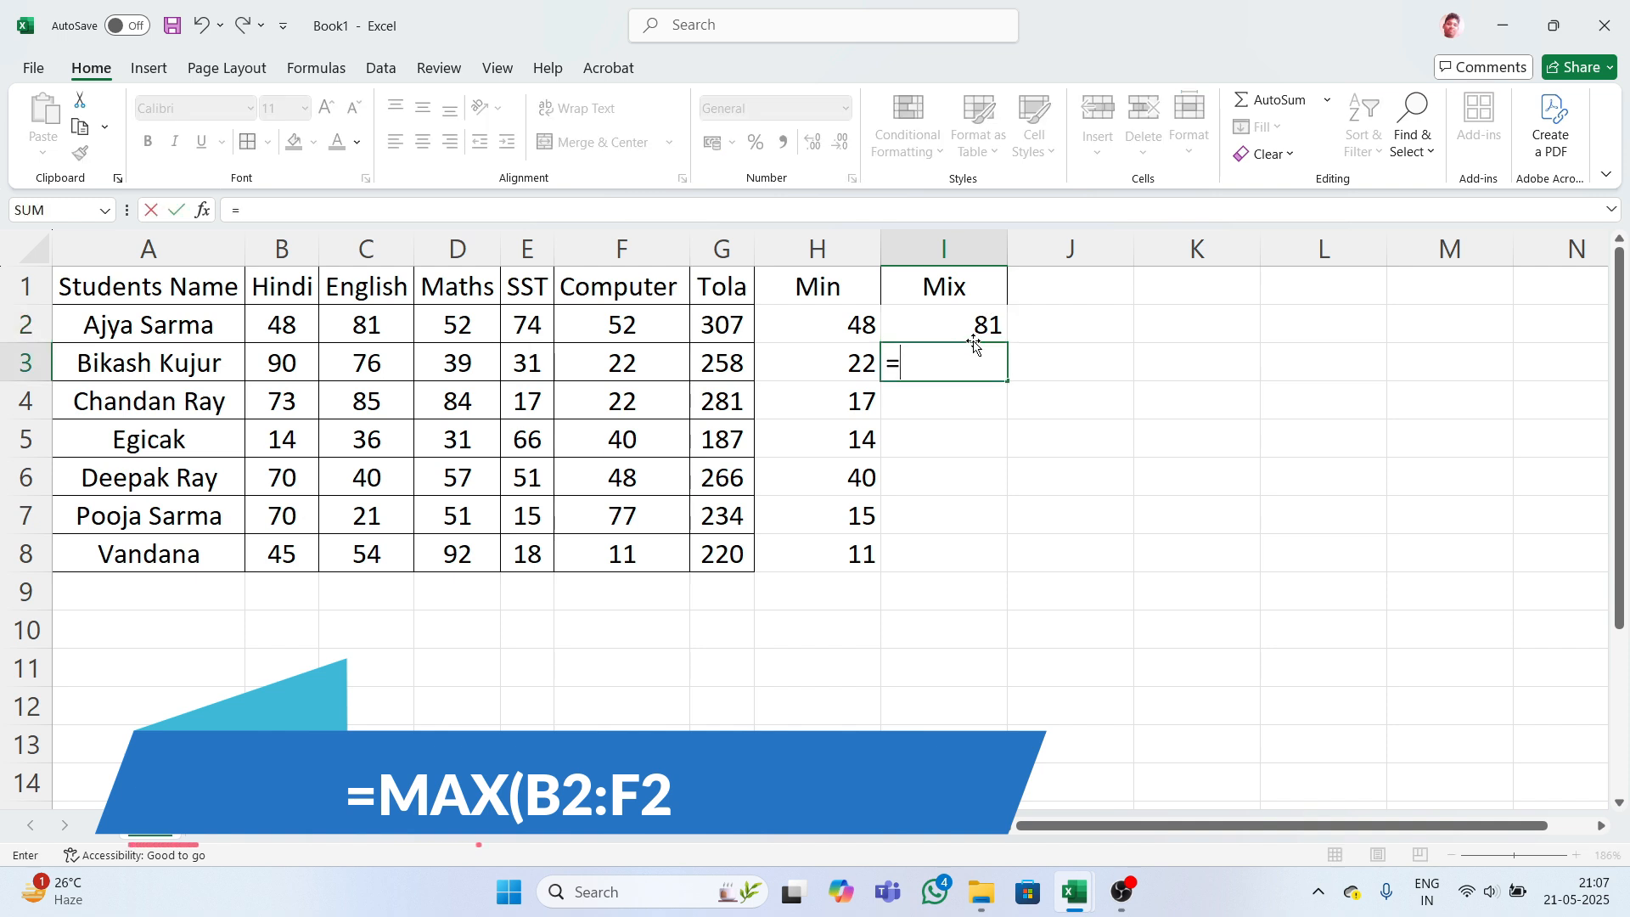
pyautogui.write('max')
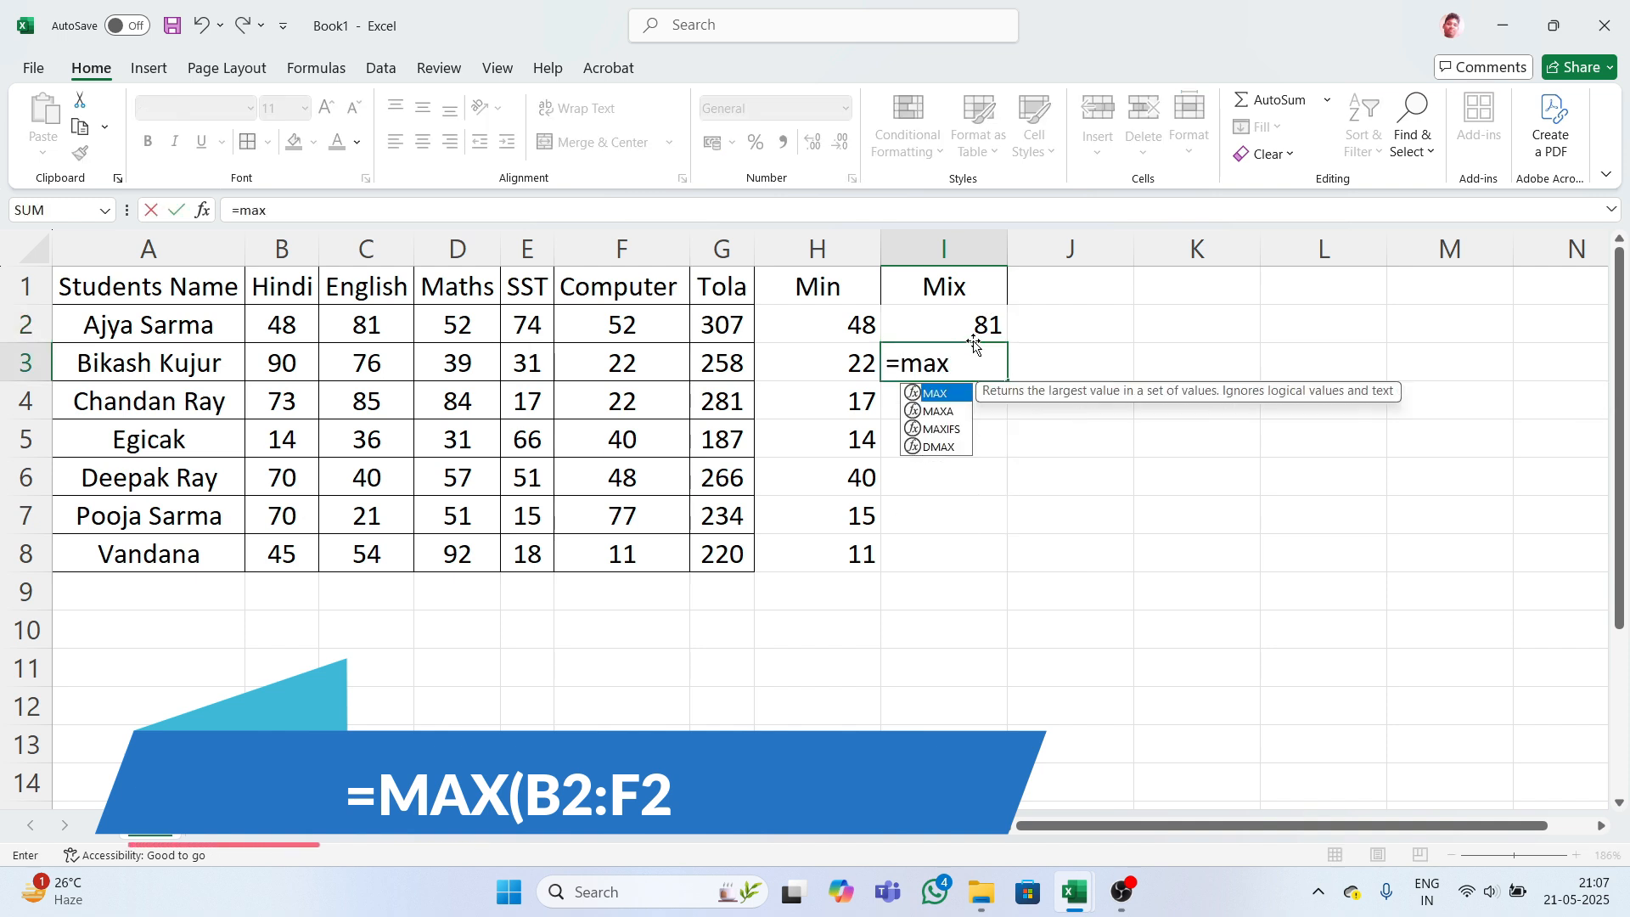
pyautogui.press('Tab')
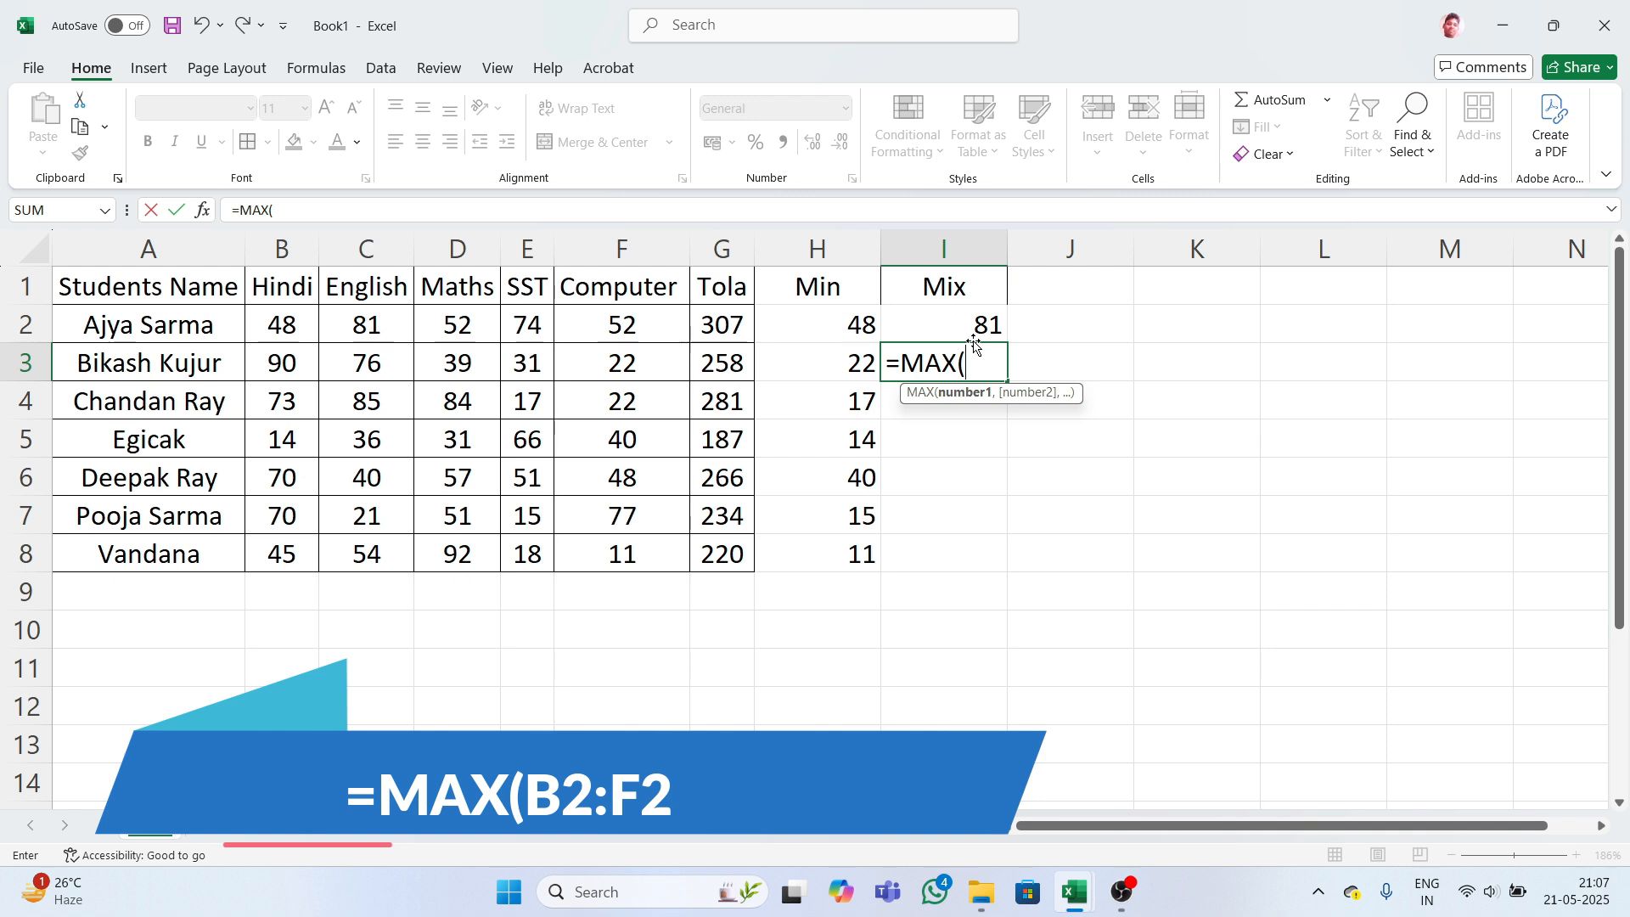
pyautogui.write('b')
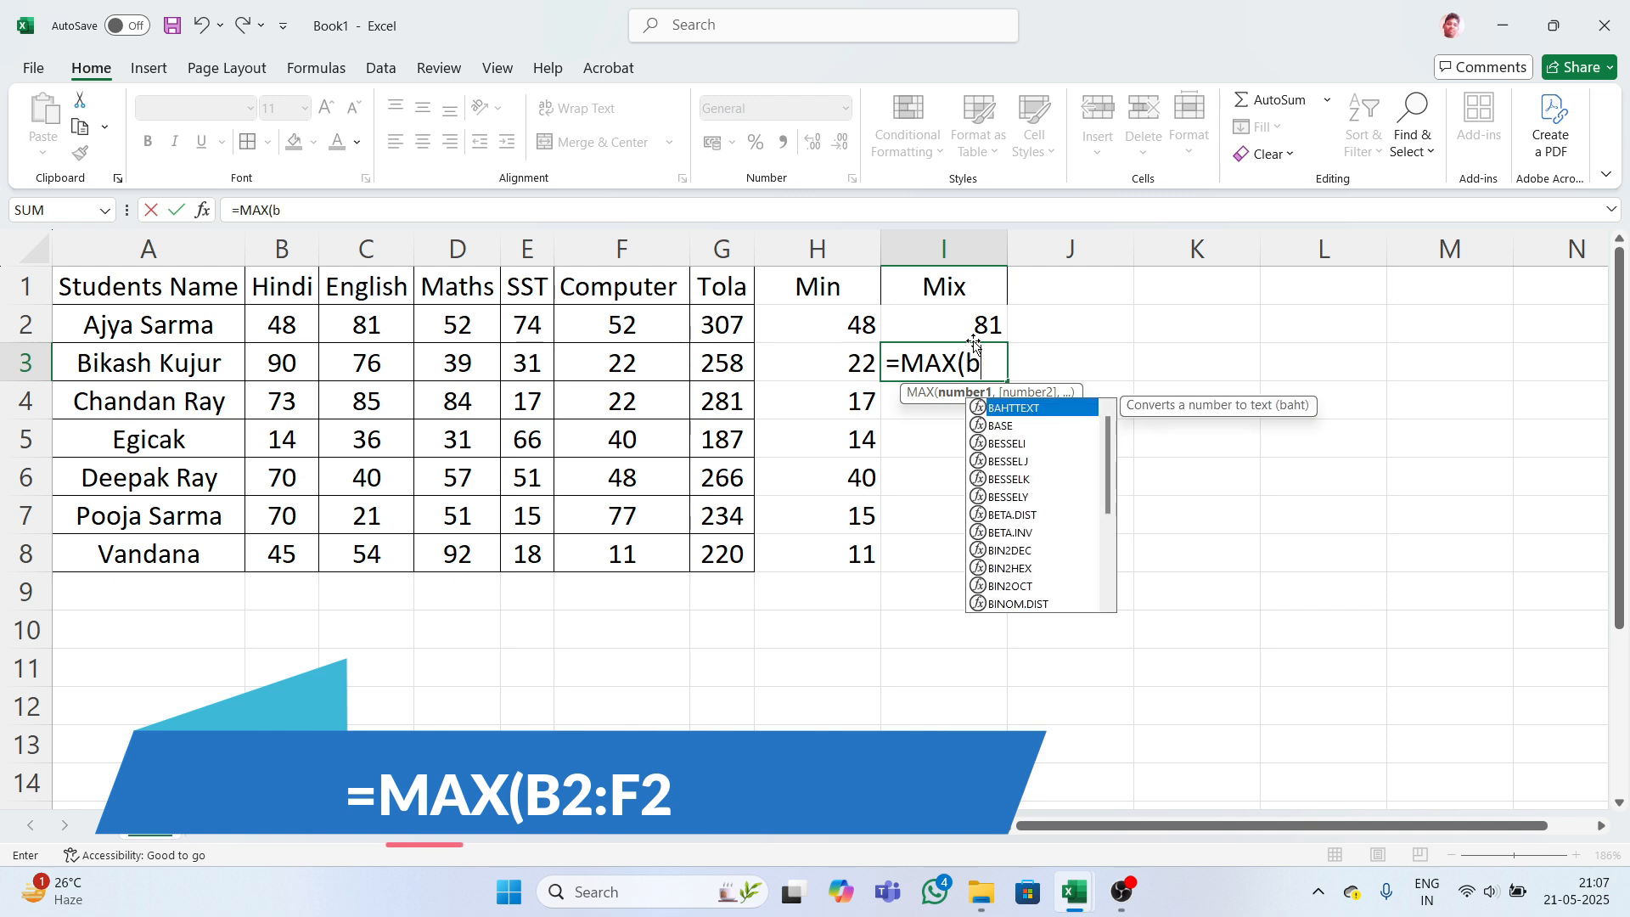
pyautogui.write('3')
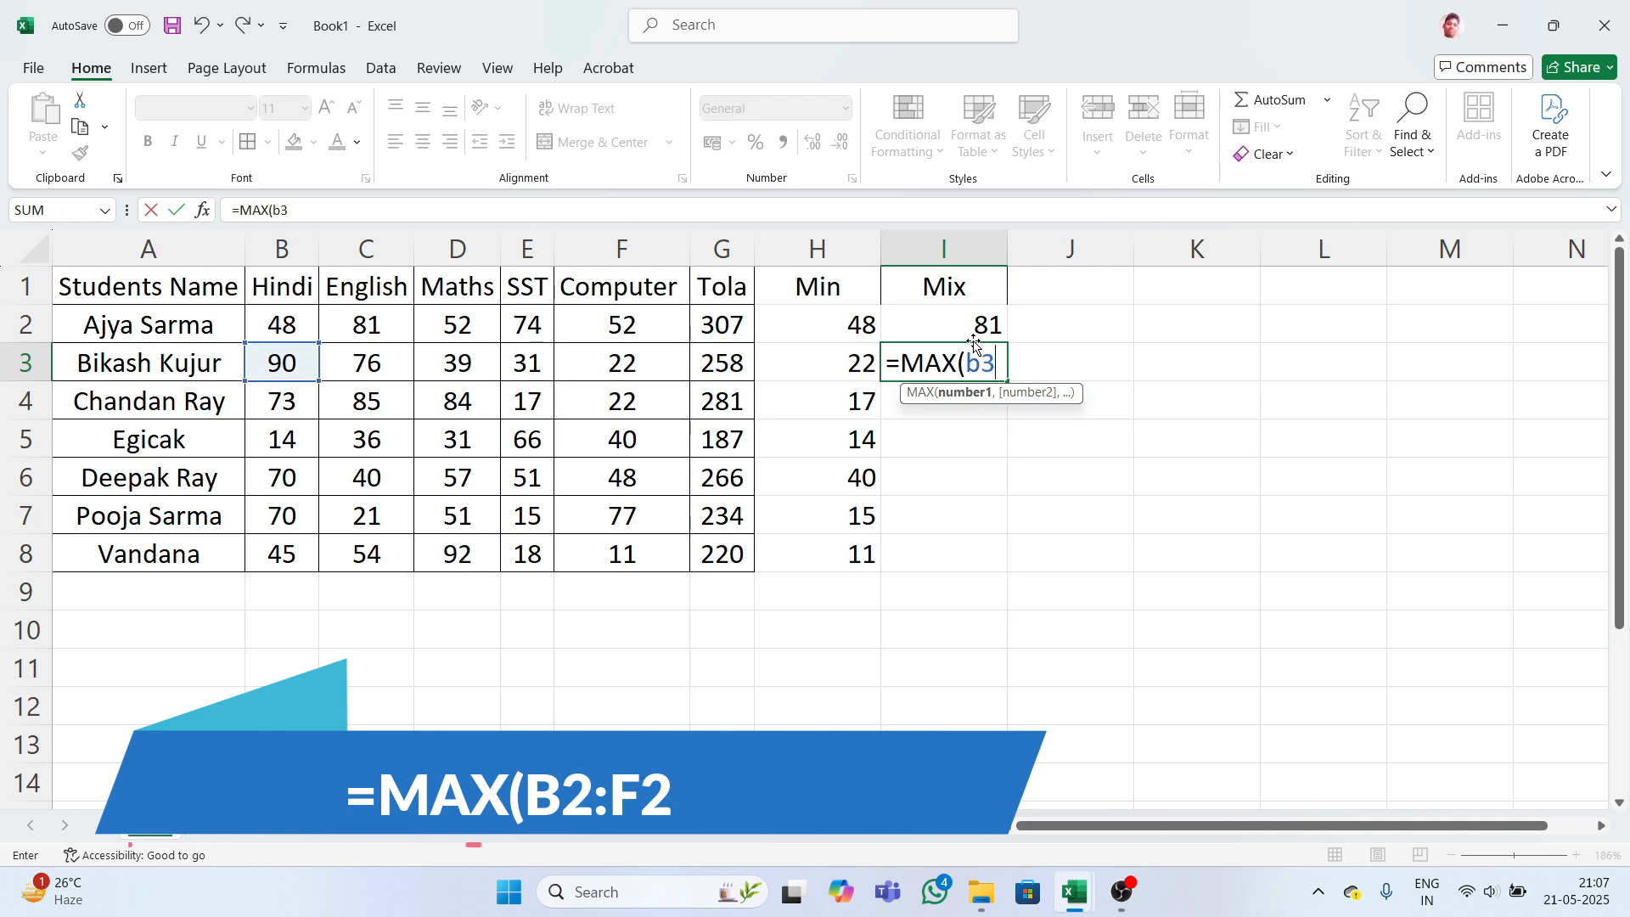
pyautogui.write(':f3')
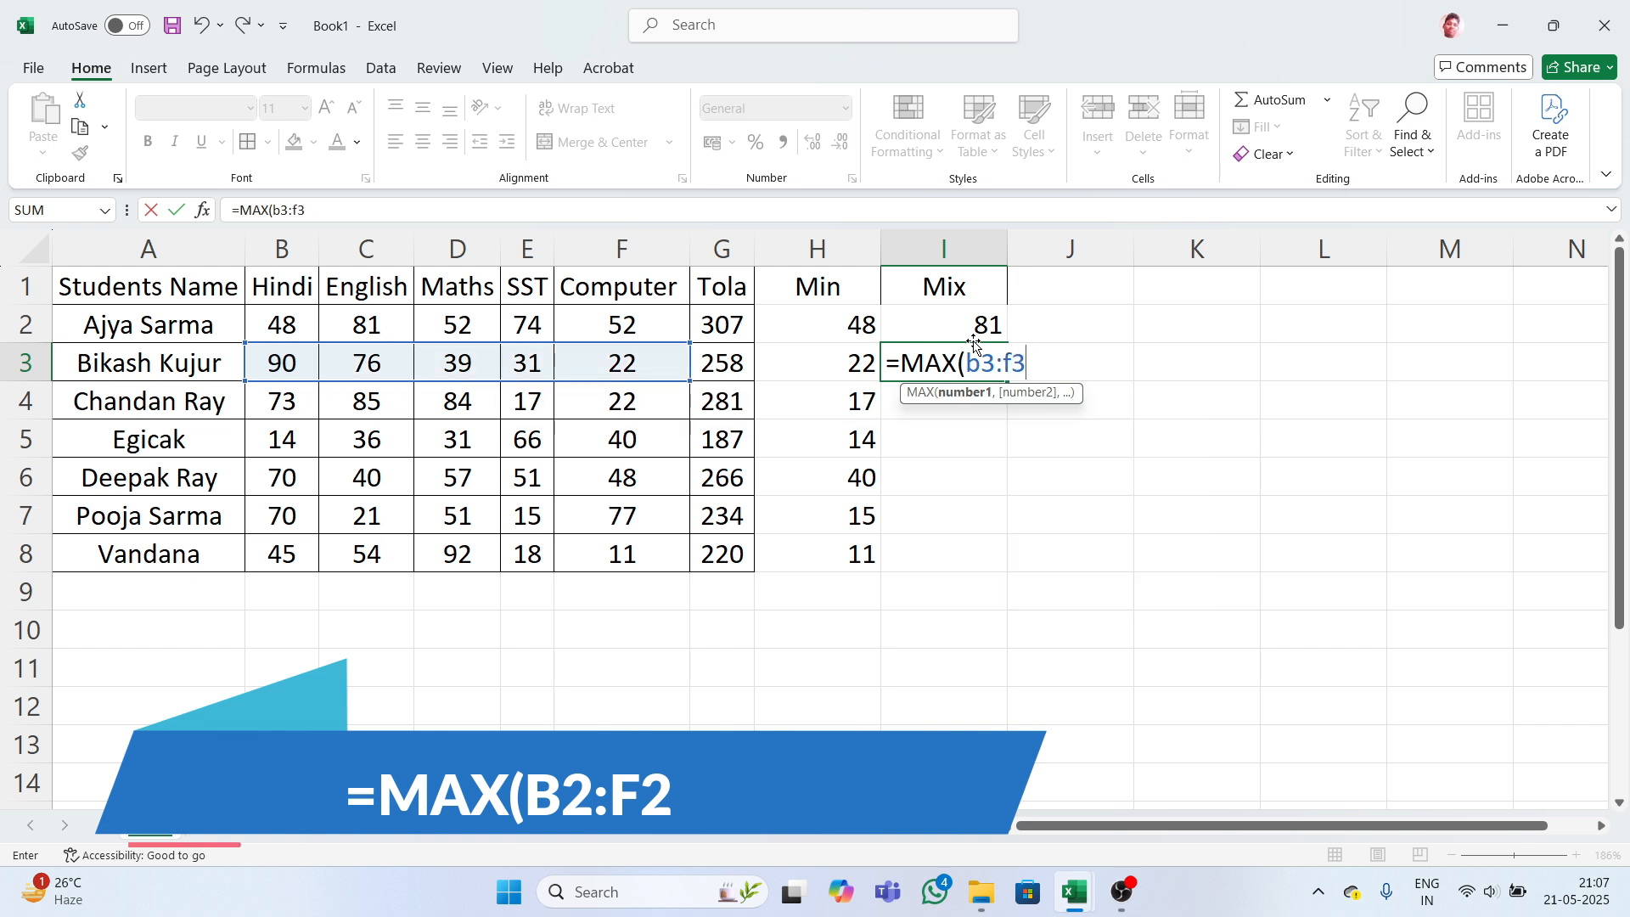
pyautogui.press('Return')
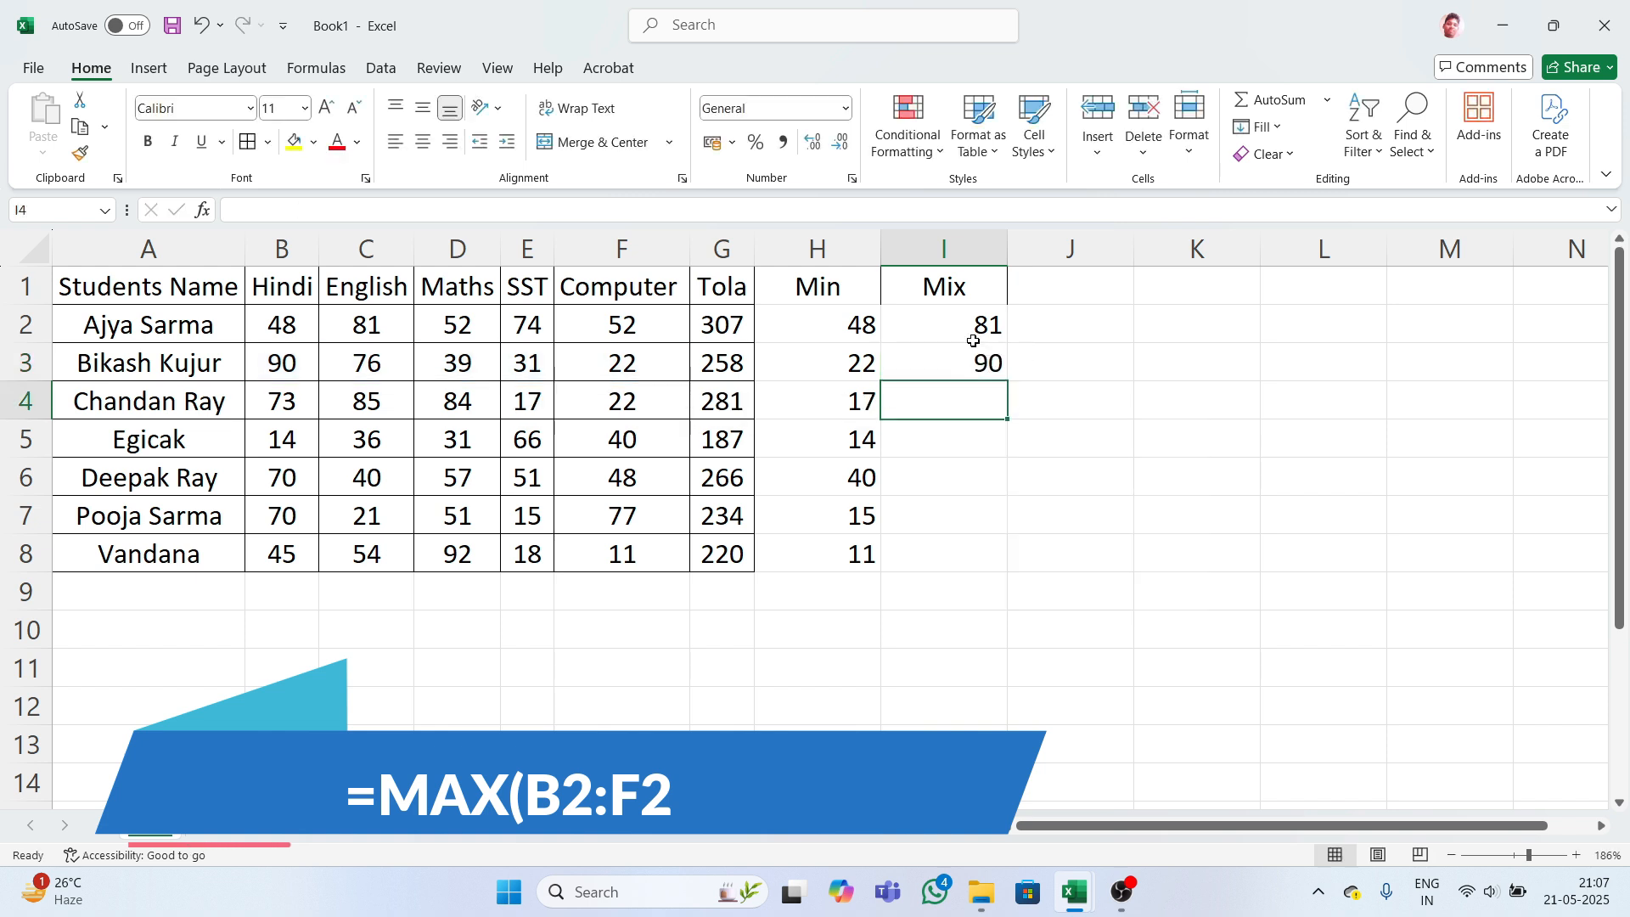
pyautogui.moveTo(967, 327); pyautogui.dragTo(987, 547)
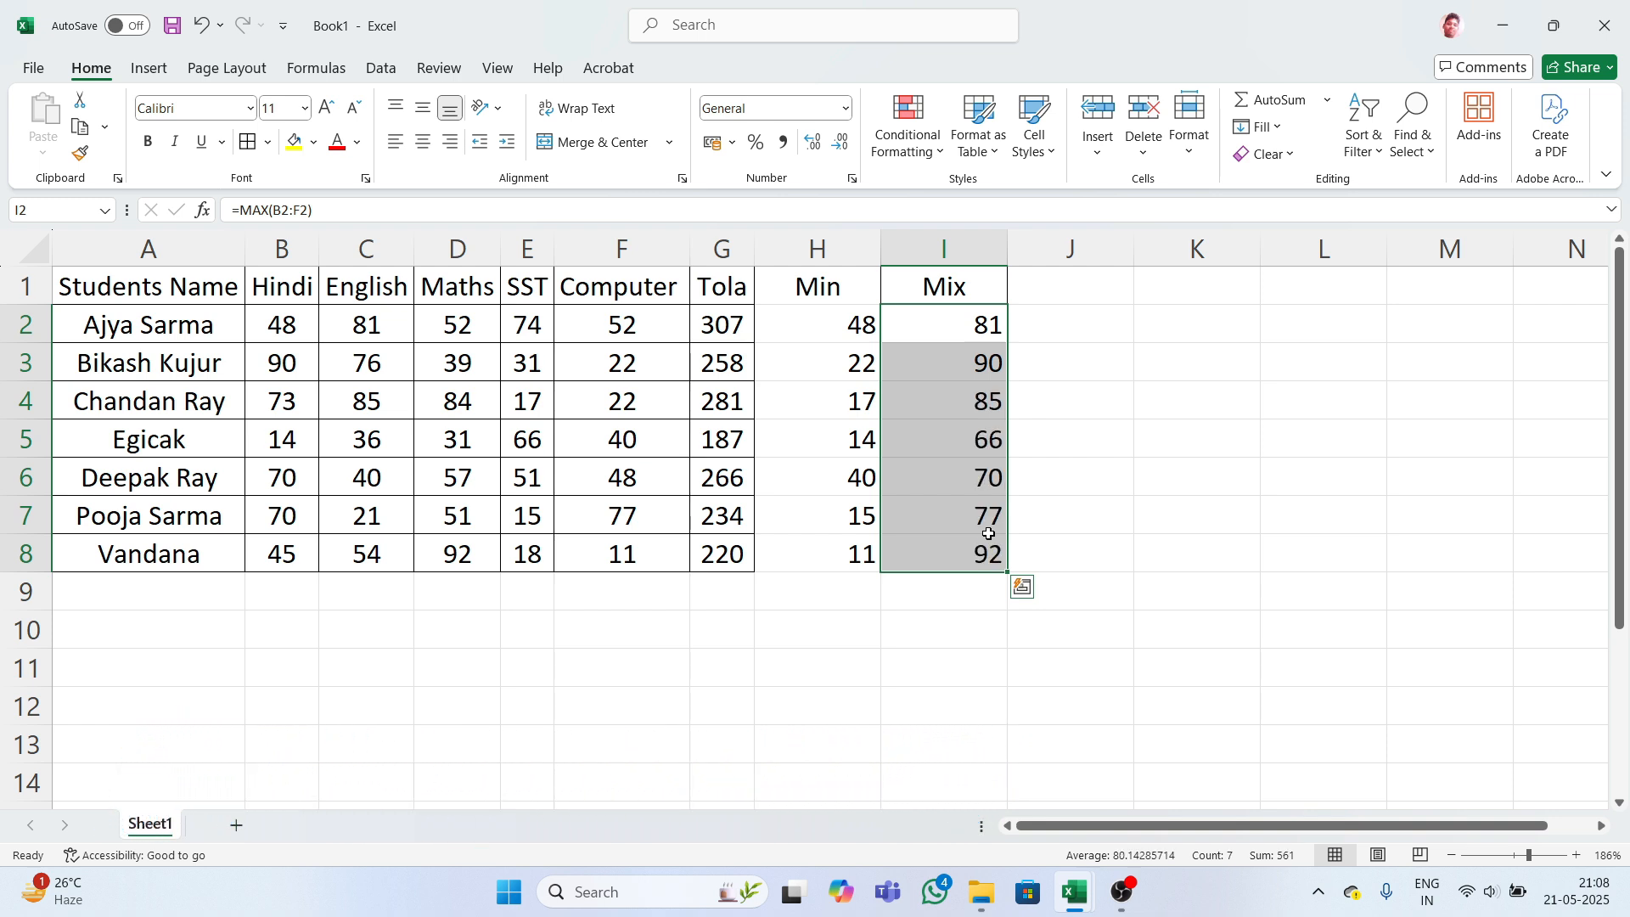
# - Add the Count heading in cell J1
pyautogui.click(1044, 296)
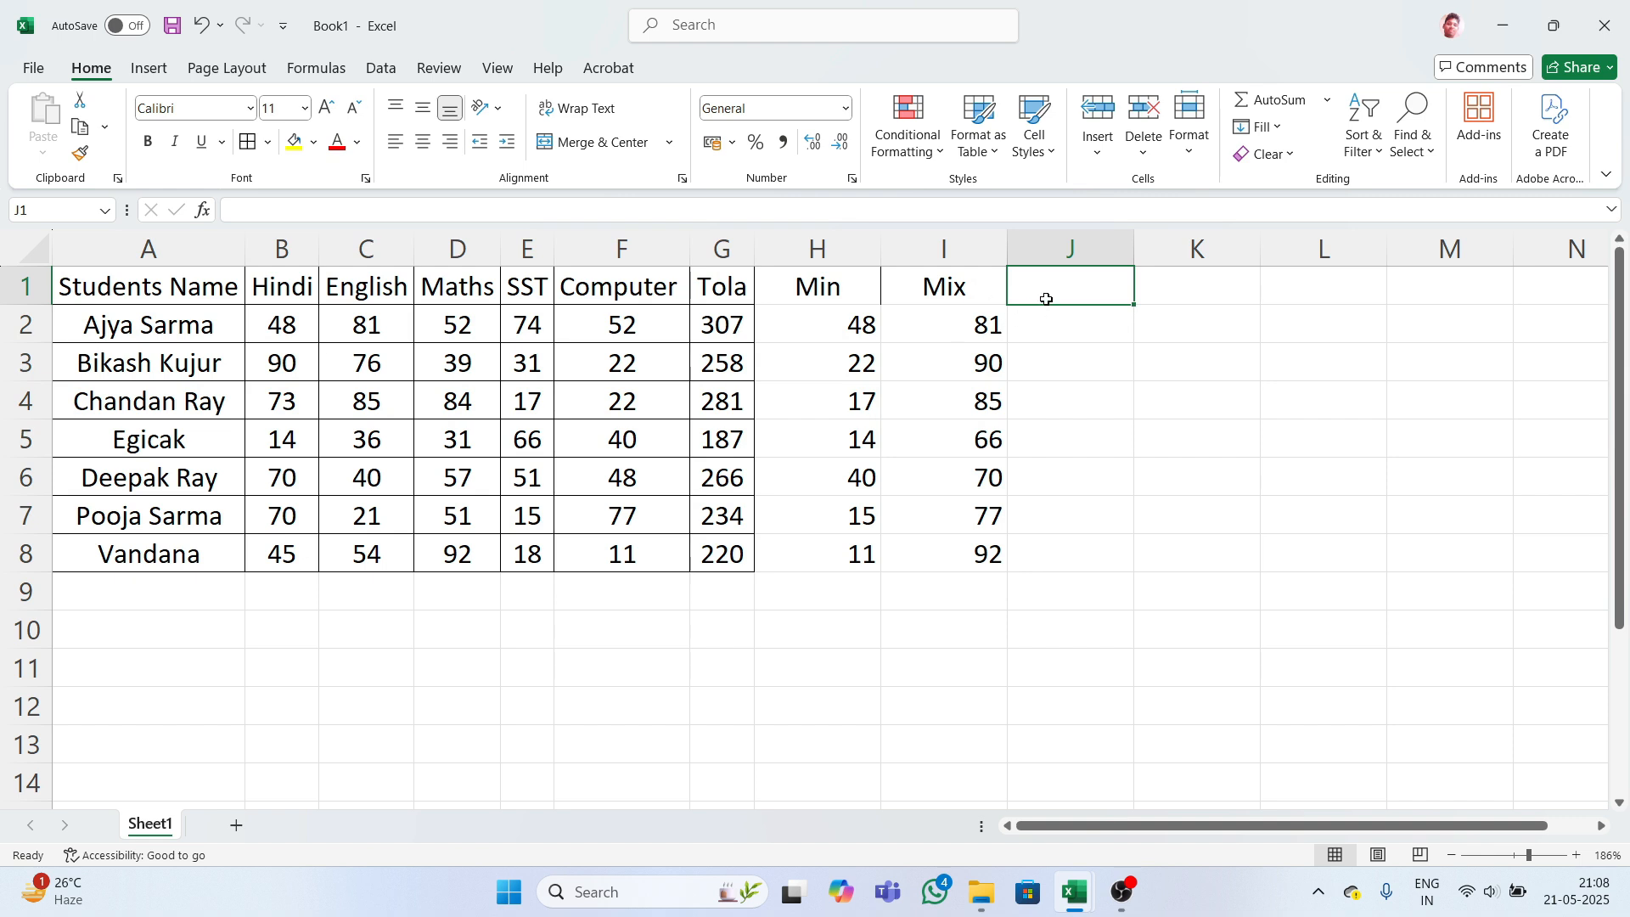
pyautogui.write('Count')
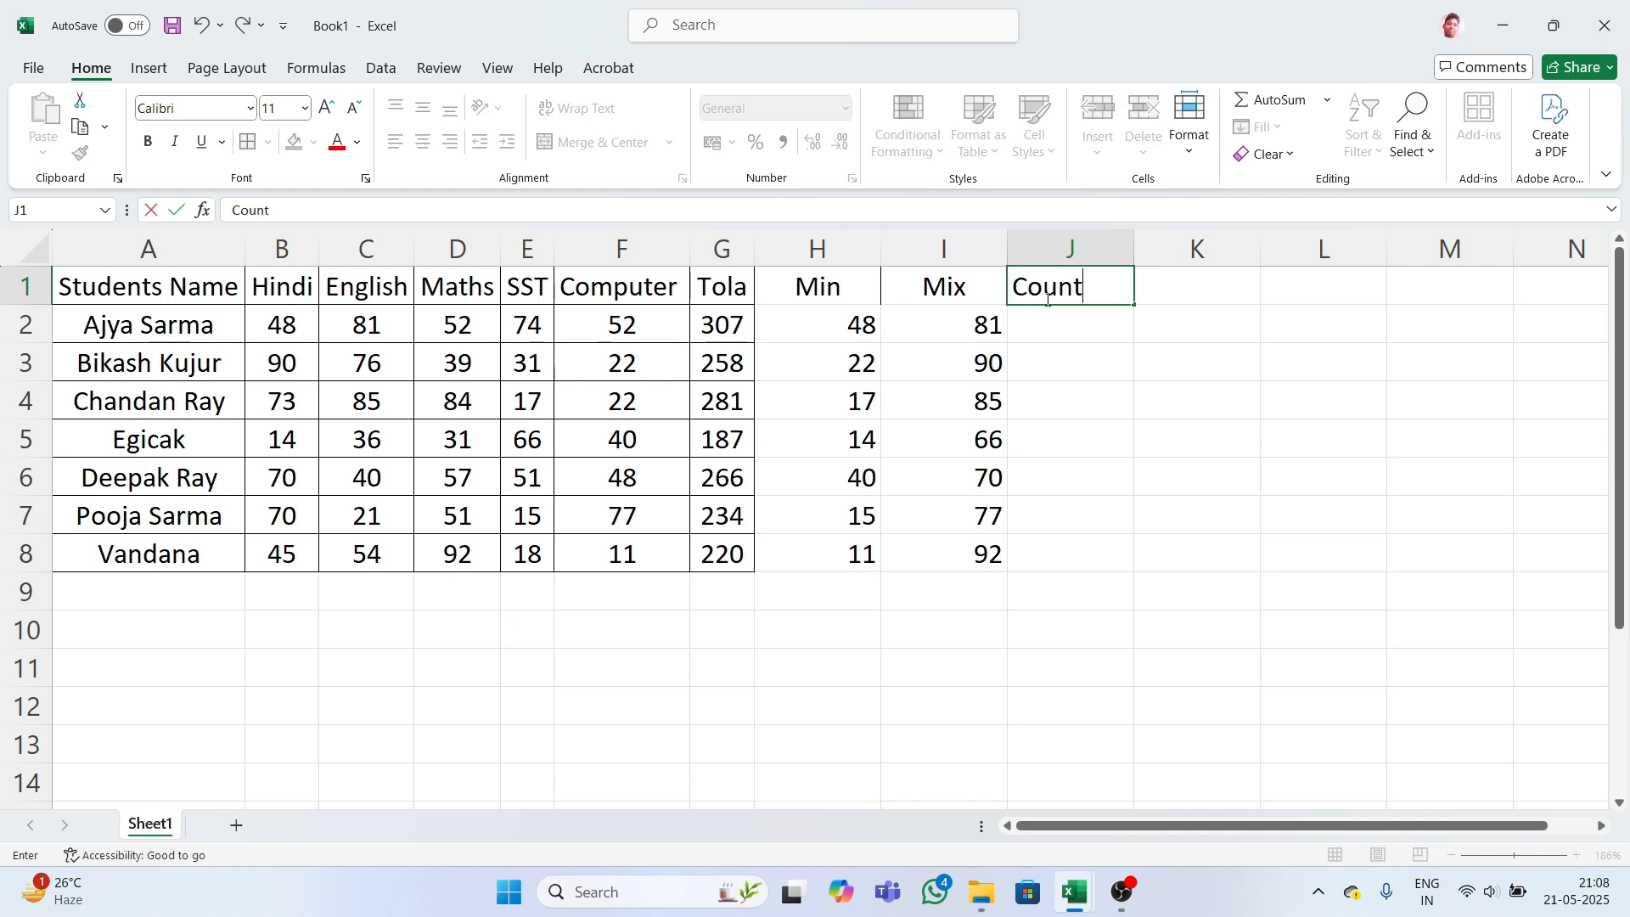
pyautogui.press('Return')
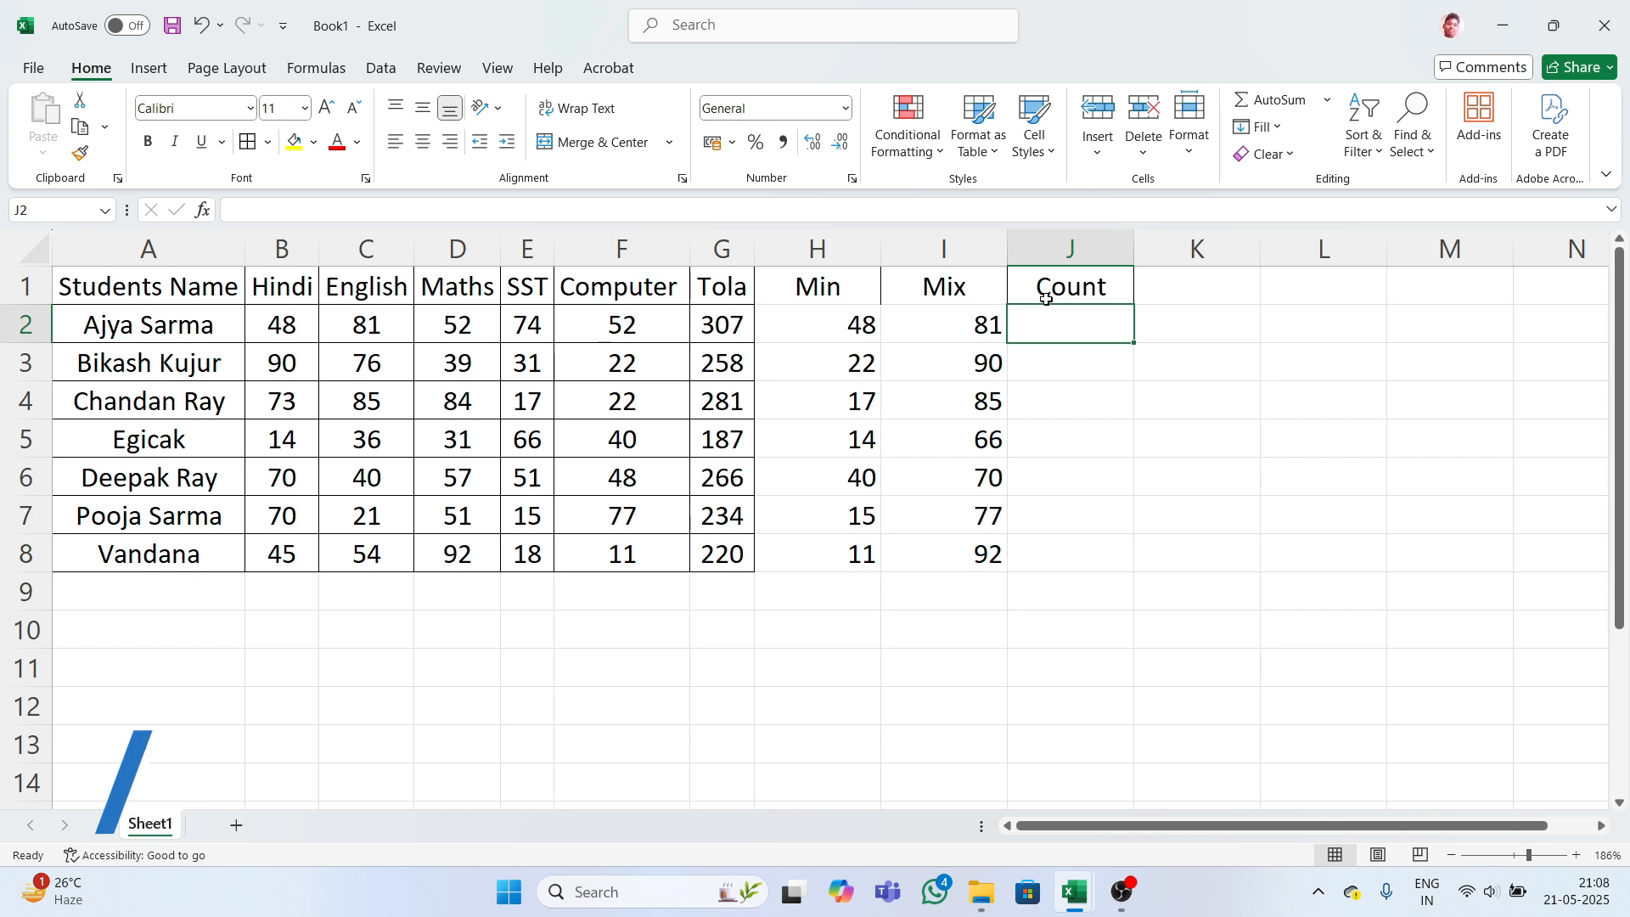
# - Undo the spilled =b2:f2 entry so J2 stays empty
pyautogui.write('=')
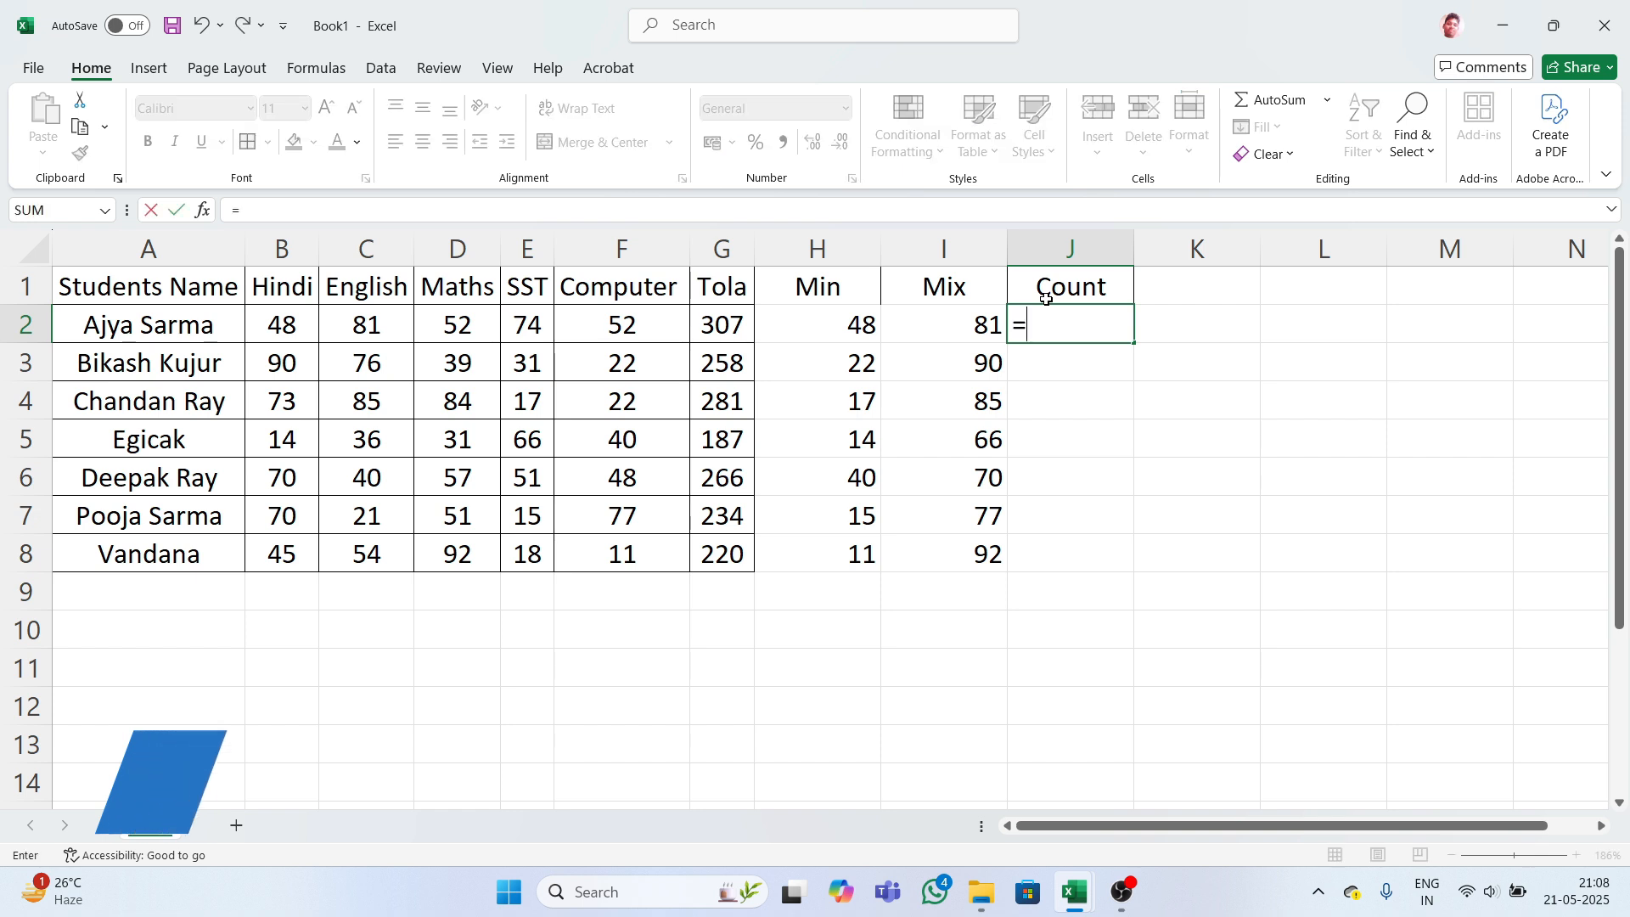
pyautogui.write('c')
pyautogui.press('BackSpace')
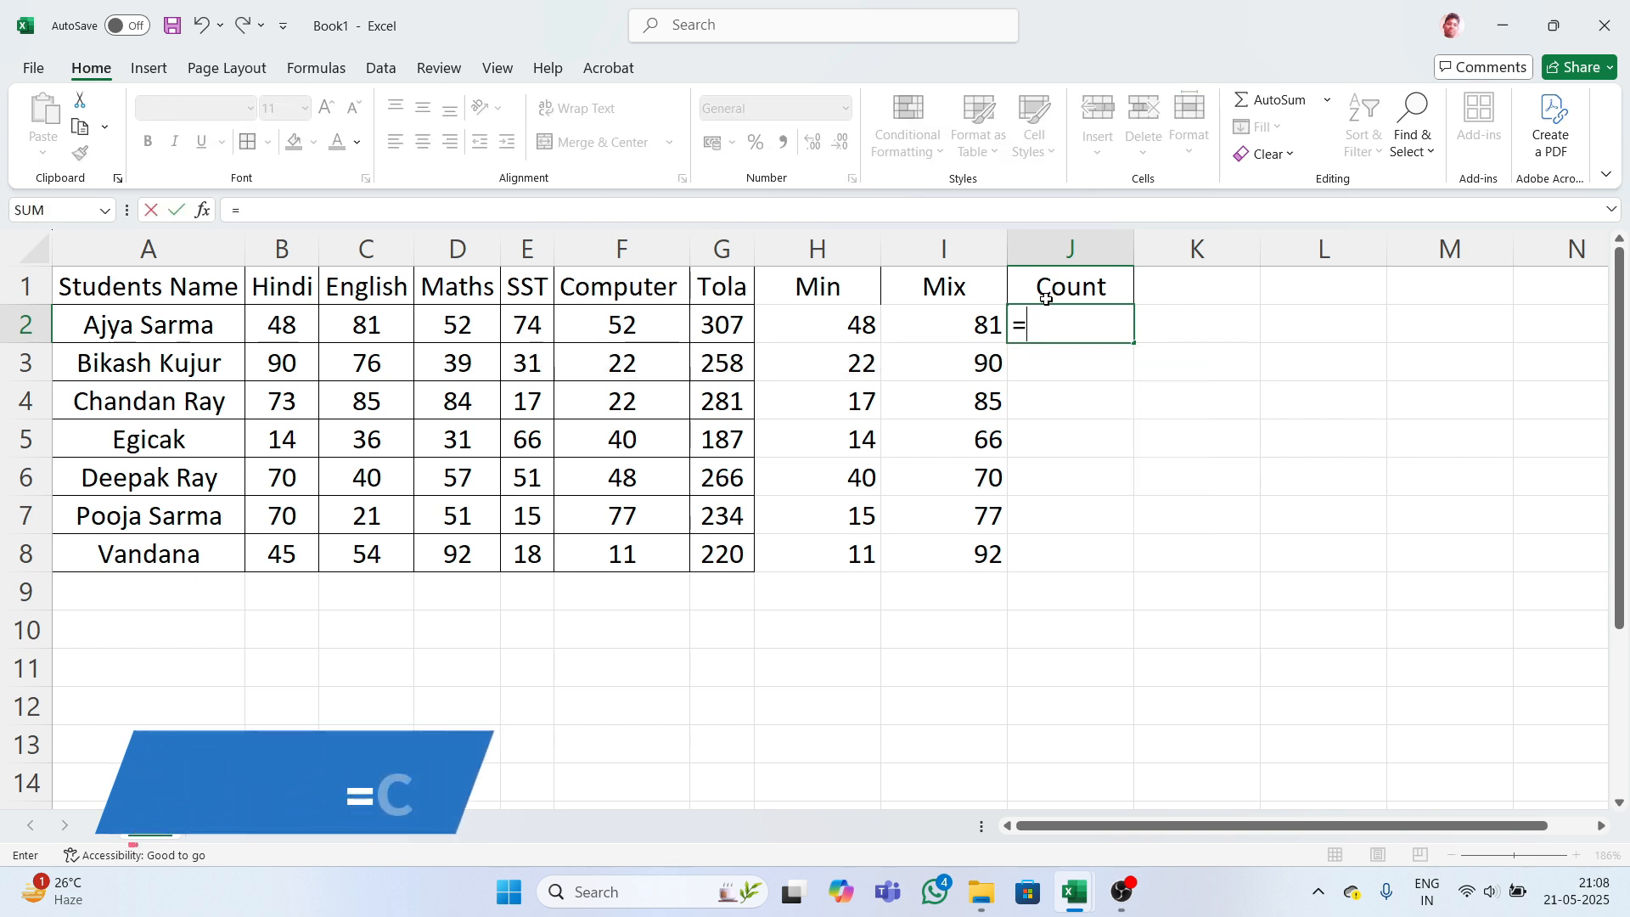
pyautogui.write('b')
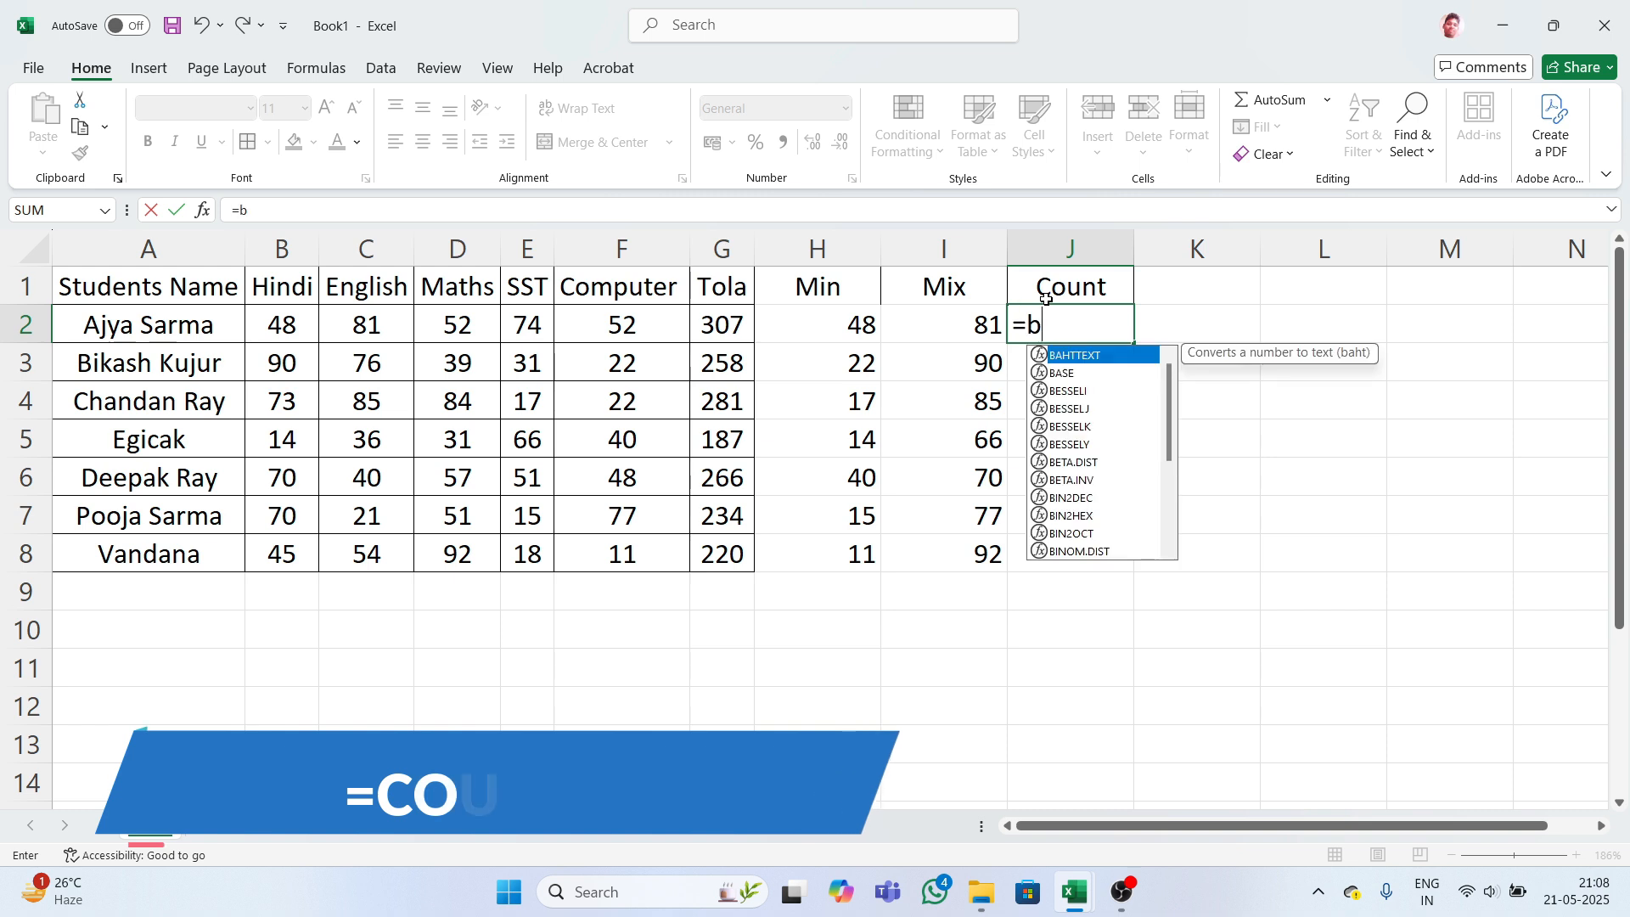
pyautogui.write('2')
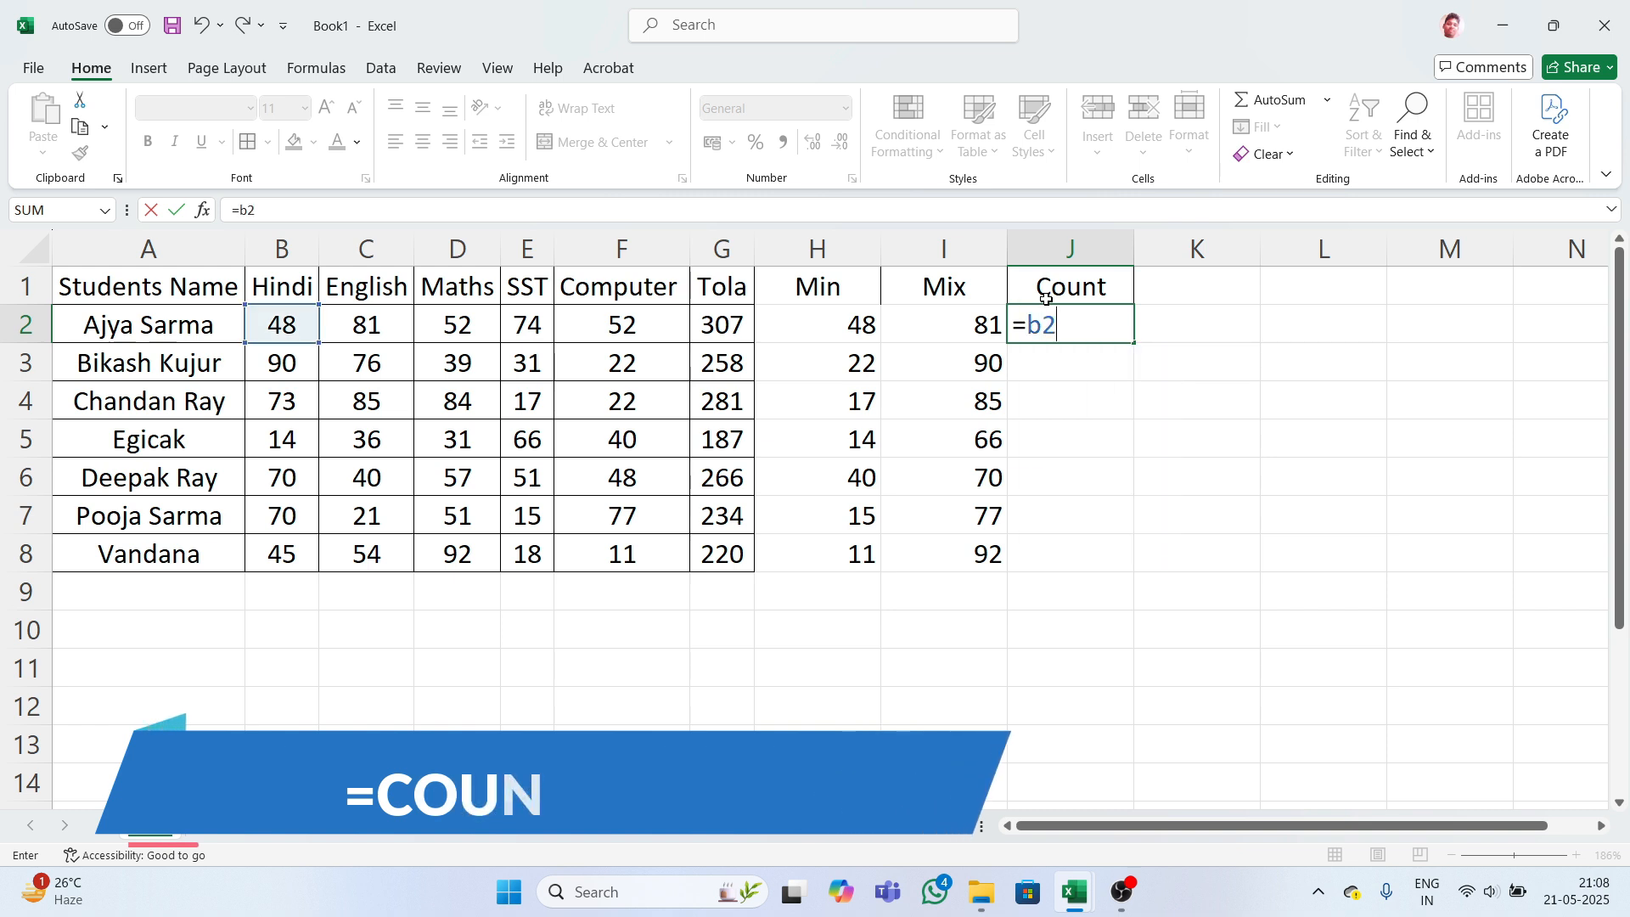
pyautogui.write(':')
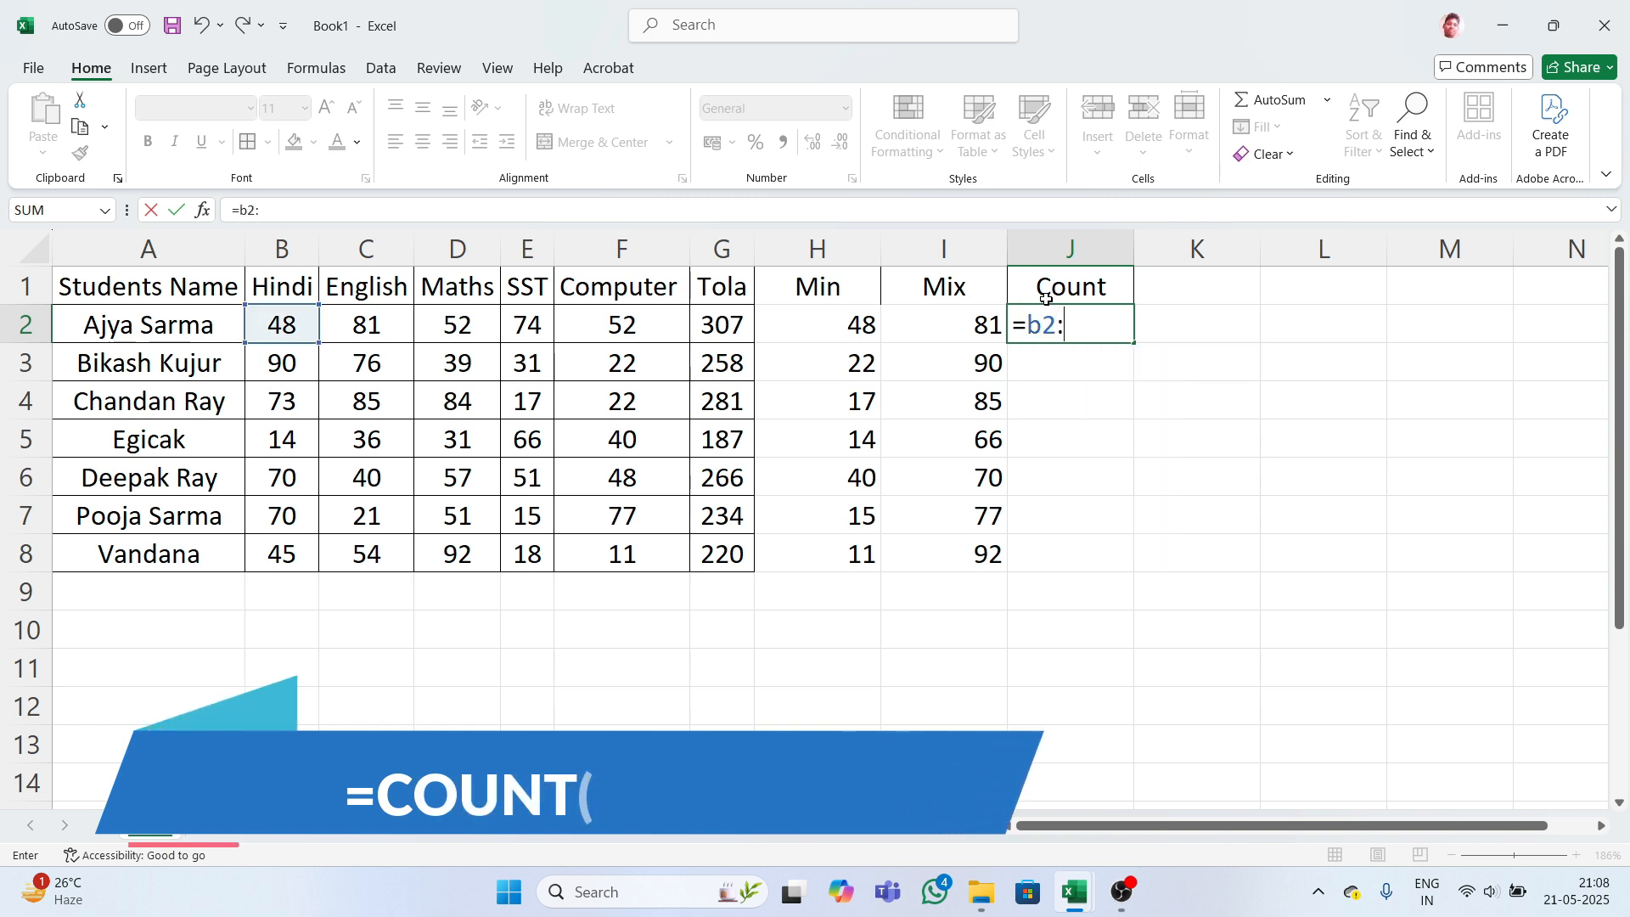
pyautogui.write('f')
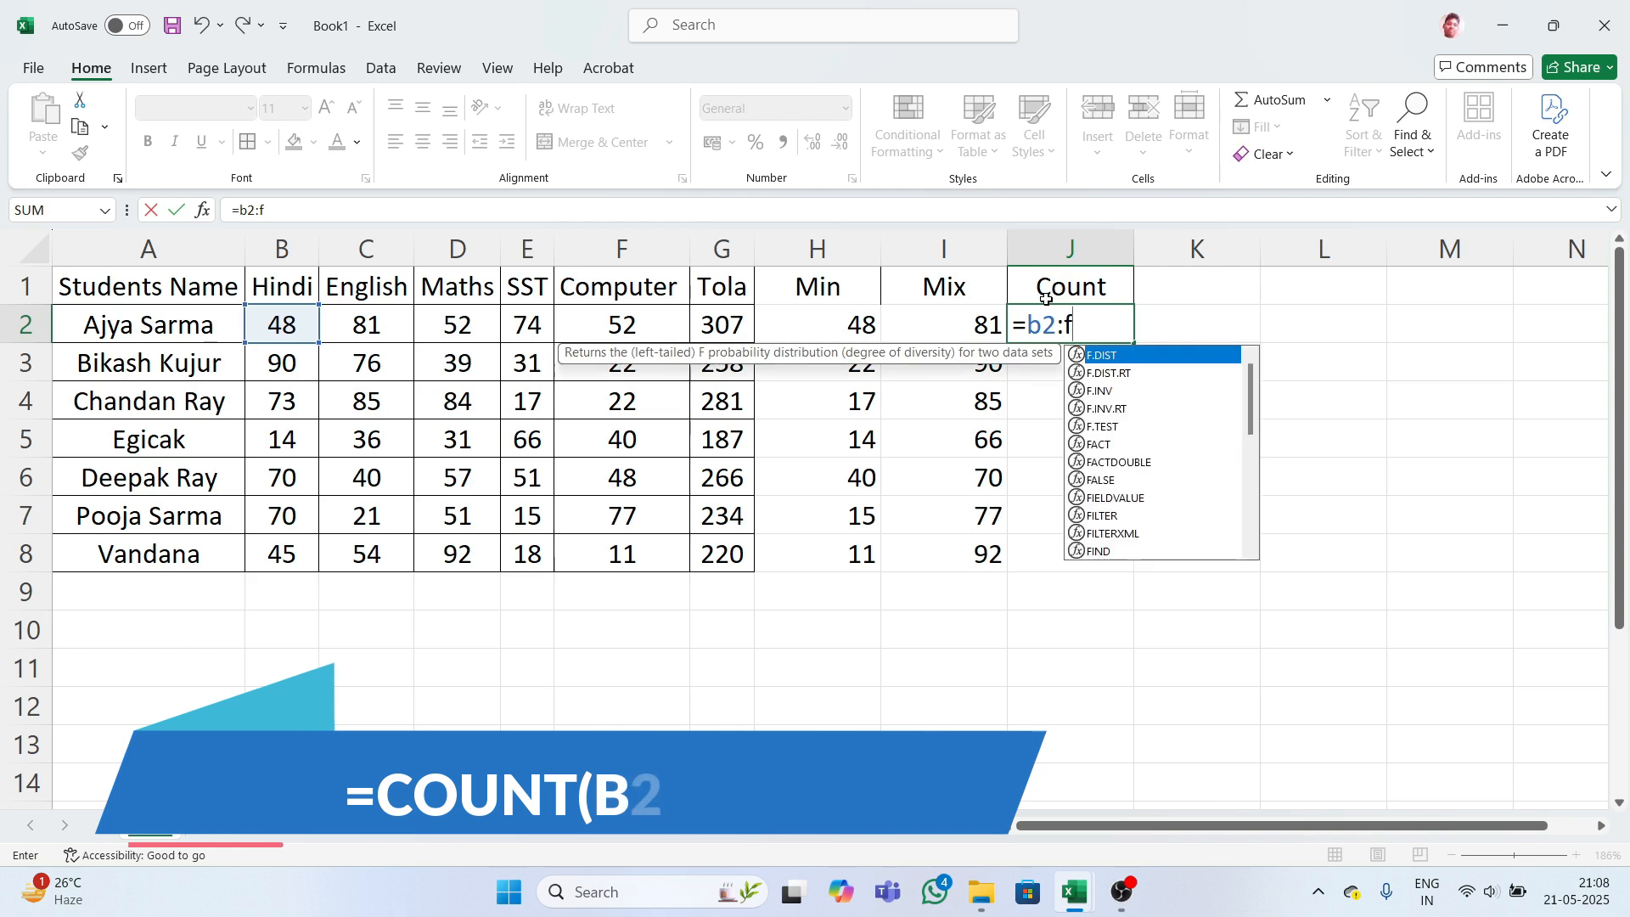
pyautogui.write('2')
pyautogui.press('Return')
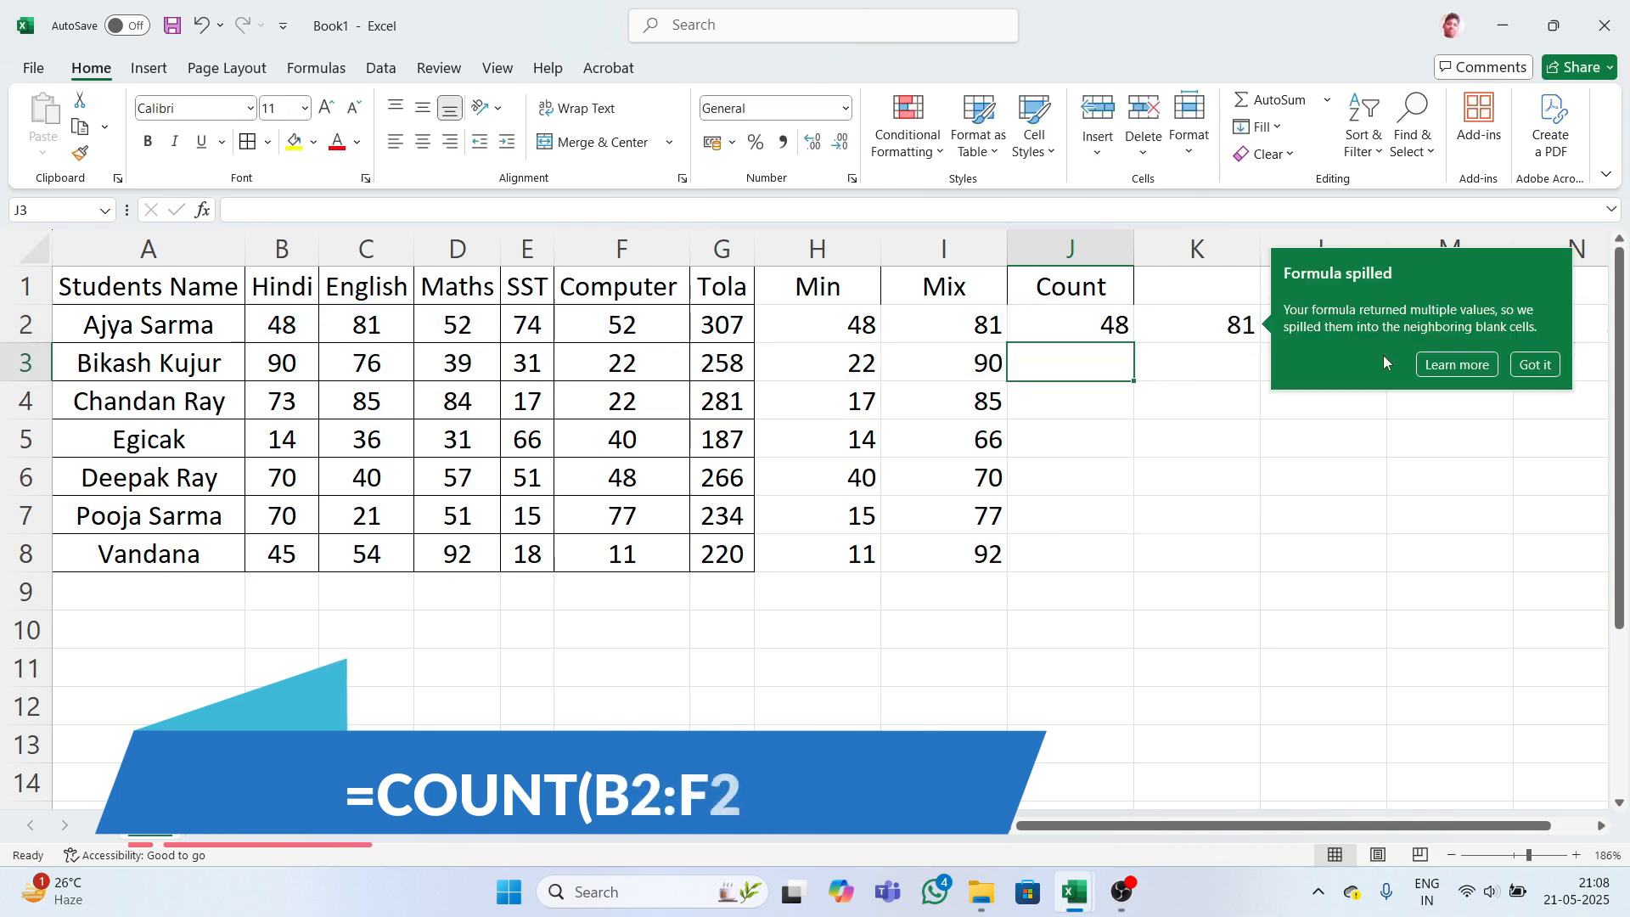
pyautogui.click(1376, 433)
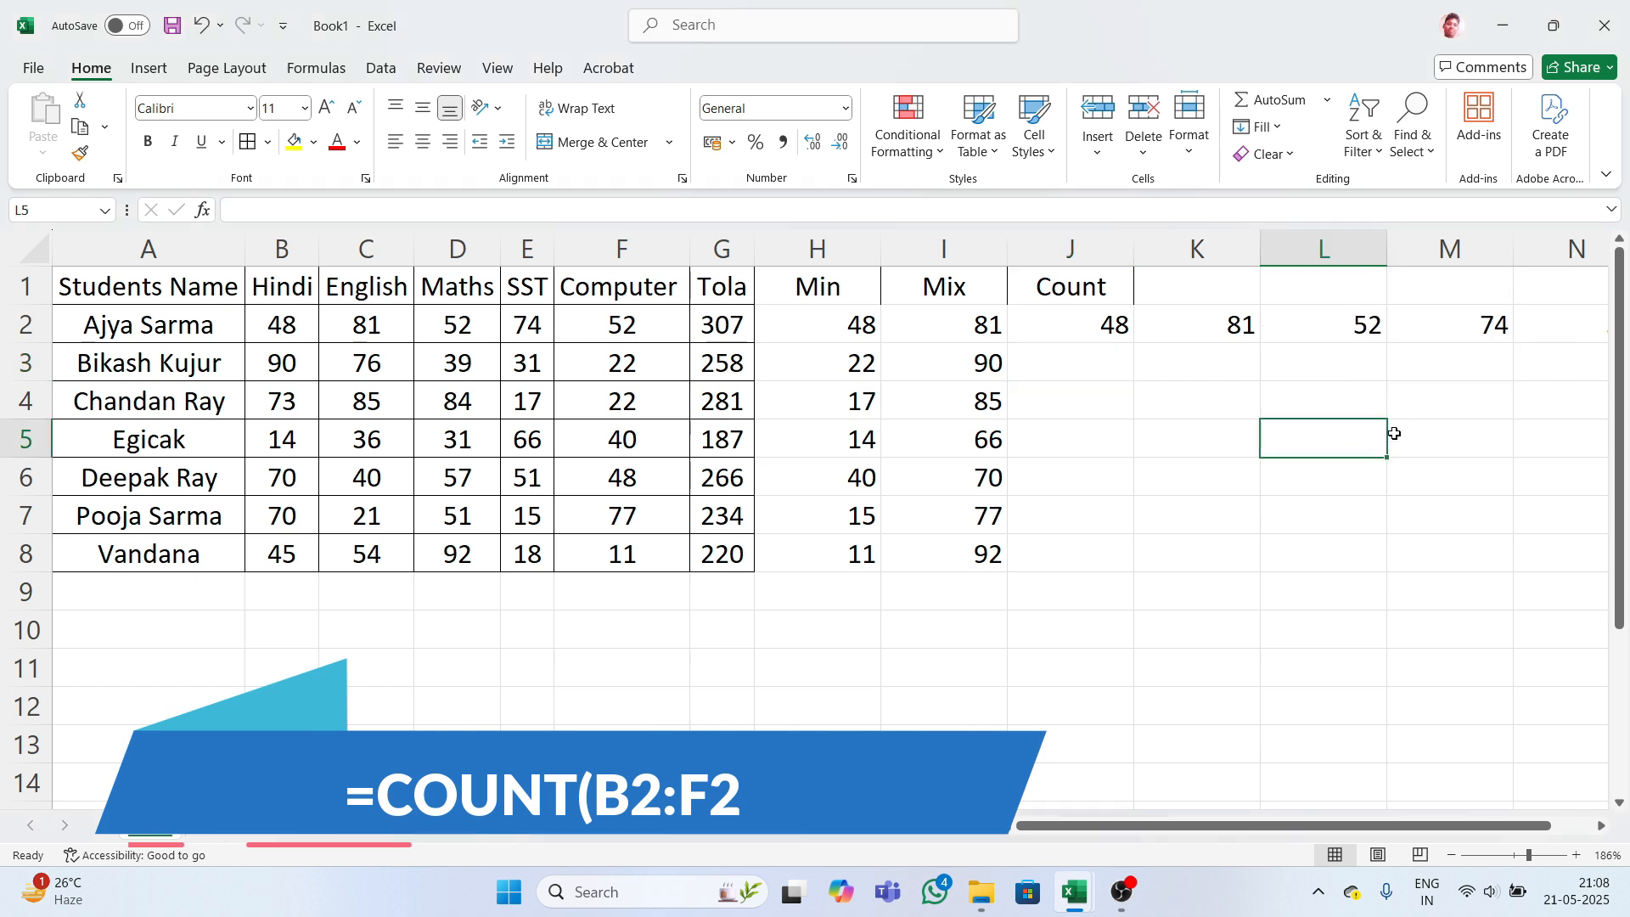
pyautogui.hotkey('ctrl', 'z')
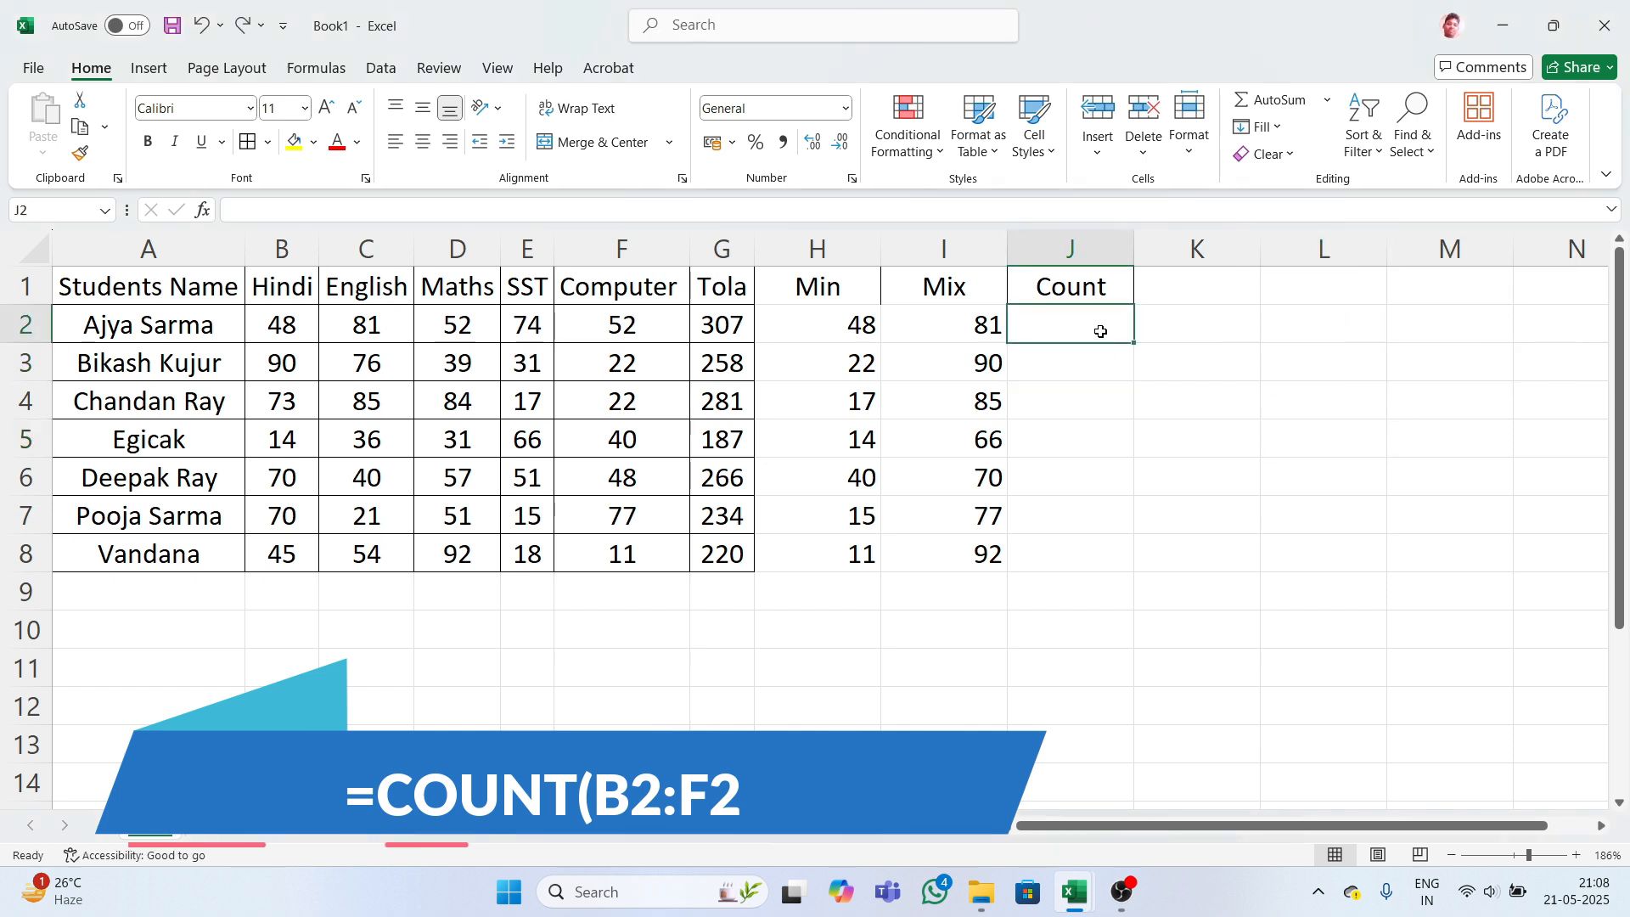
# - Enter =COUNT(B2:F2) in J2 for the first student
pyautogui.write('=')
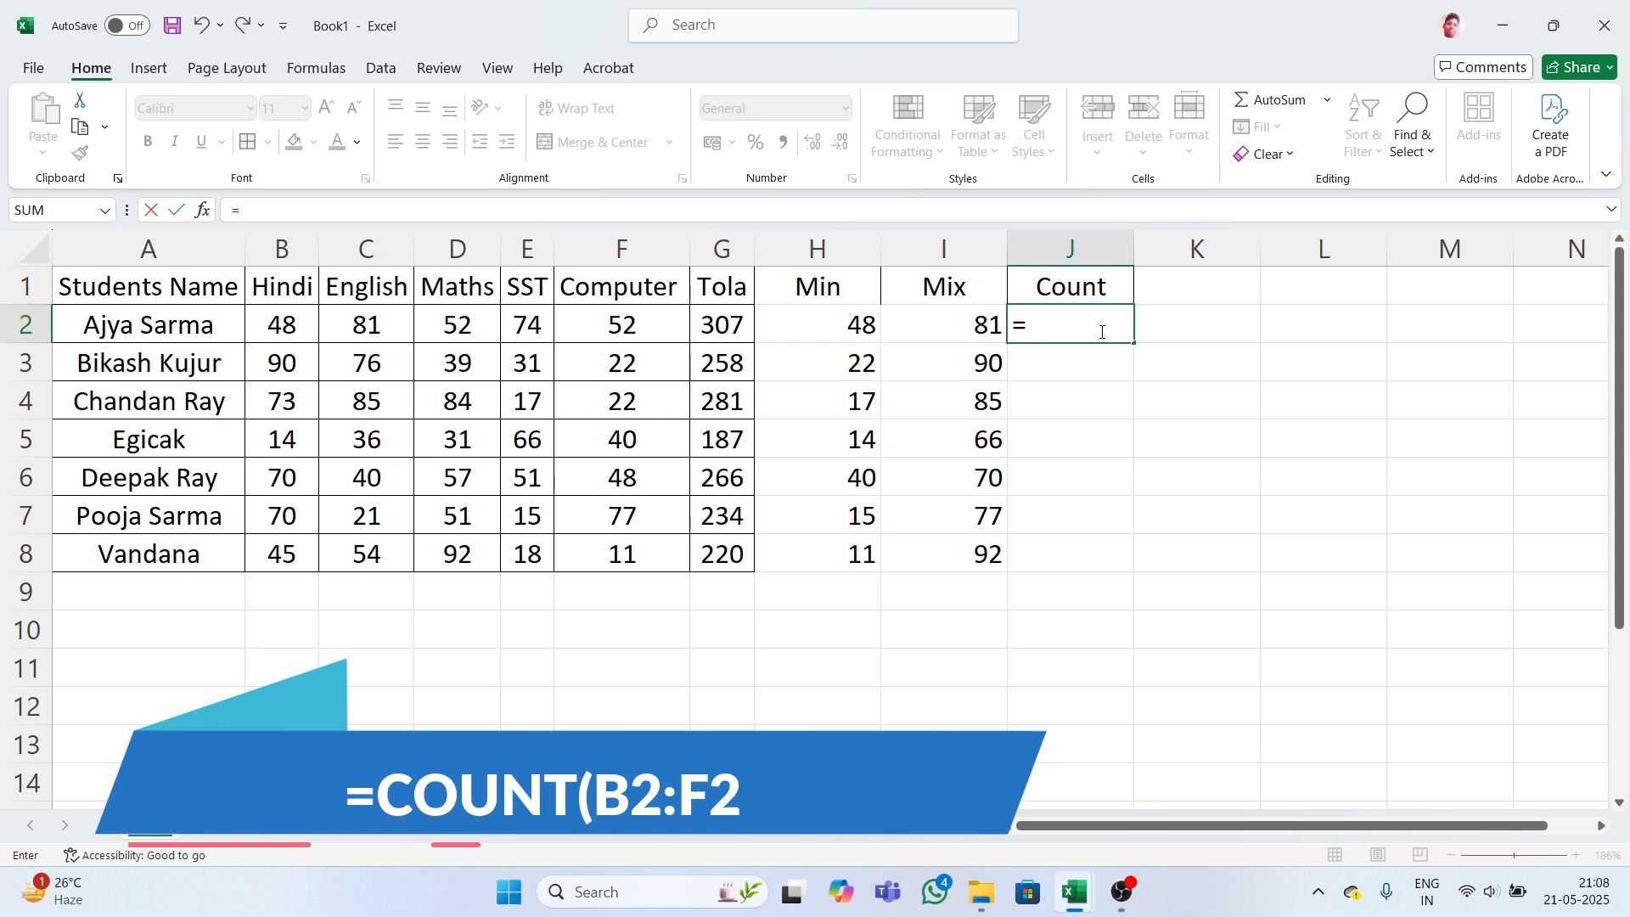
pyautogui.write('coun')
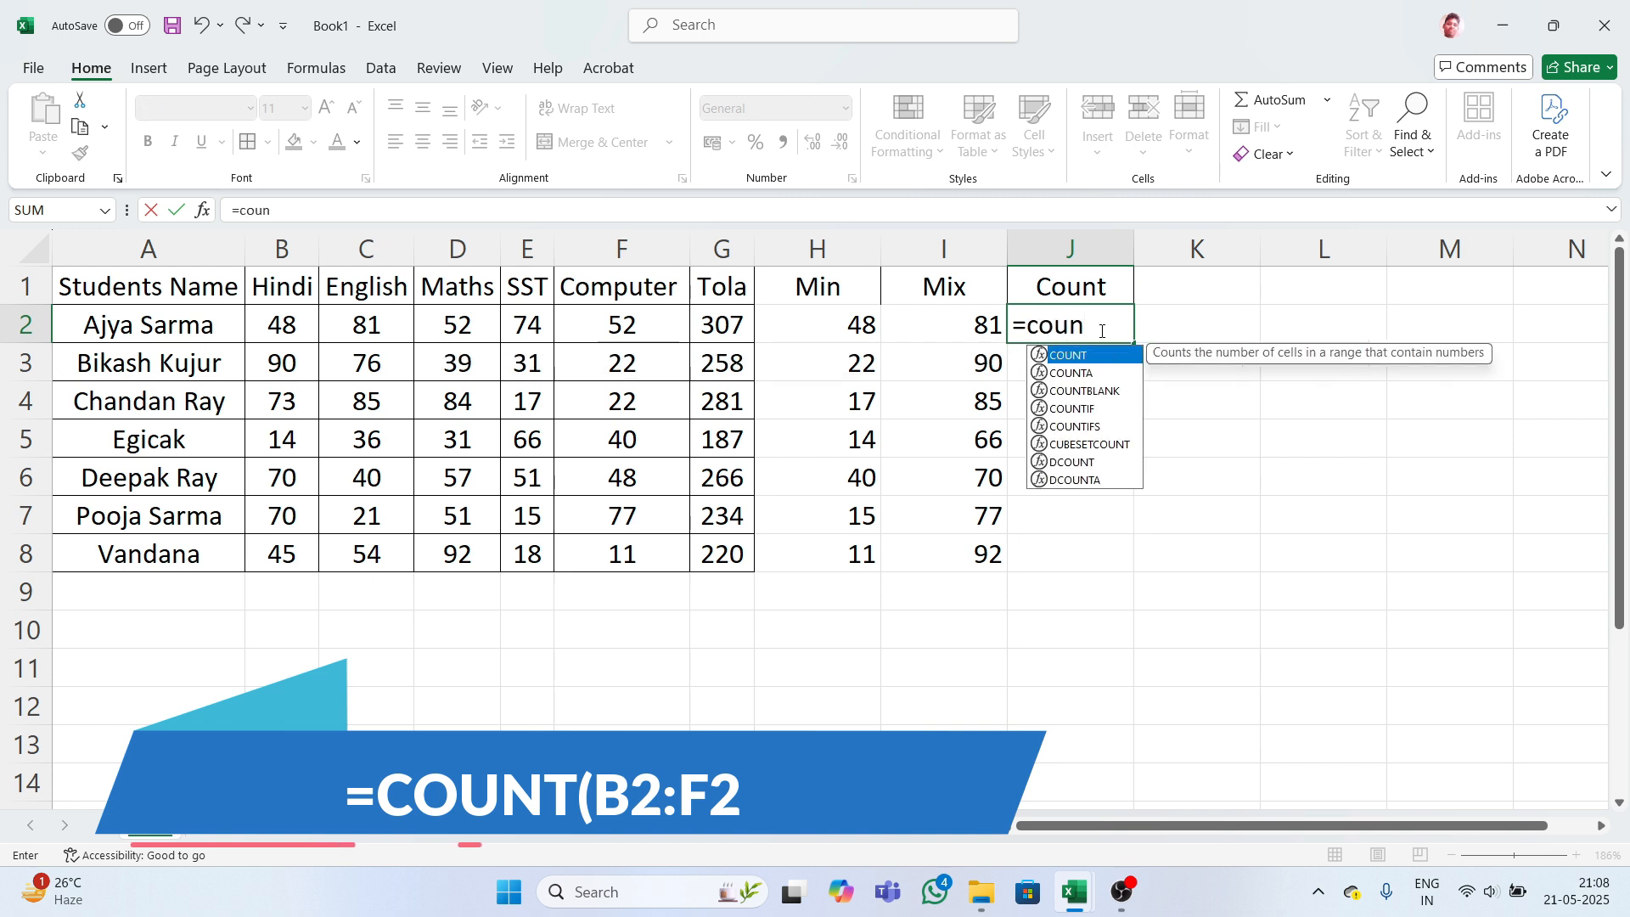
pyautogui.press('Tab')
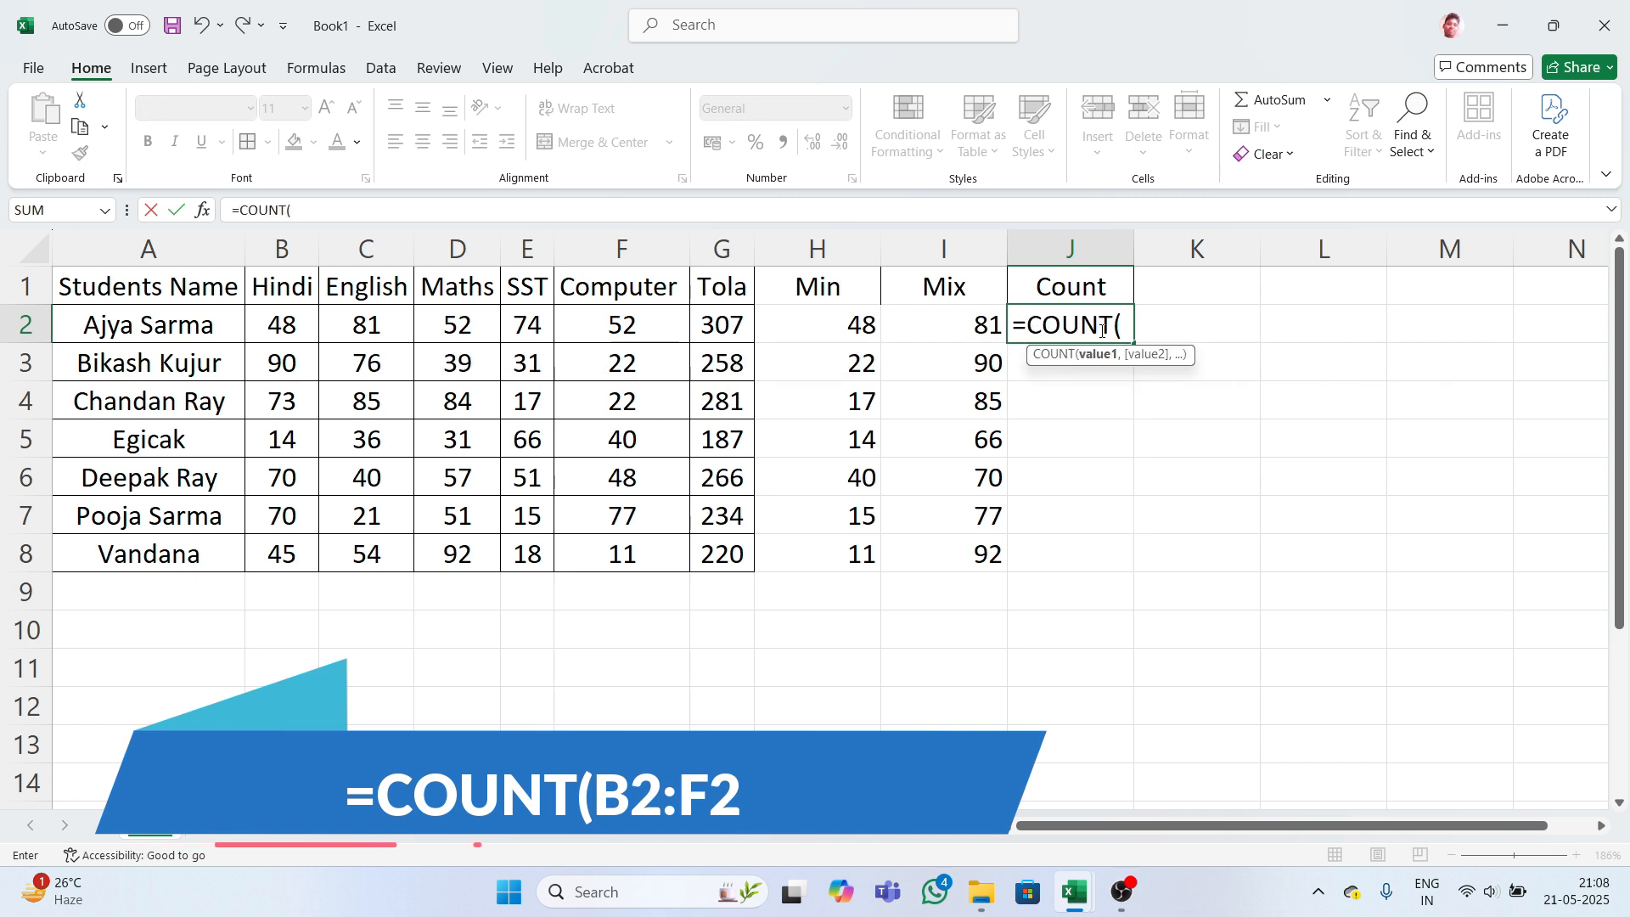
pyautogui.write('b')
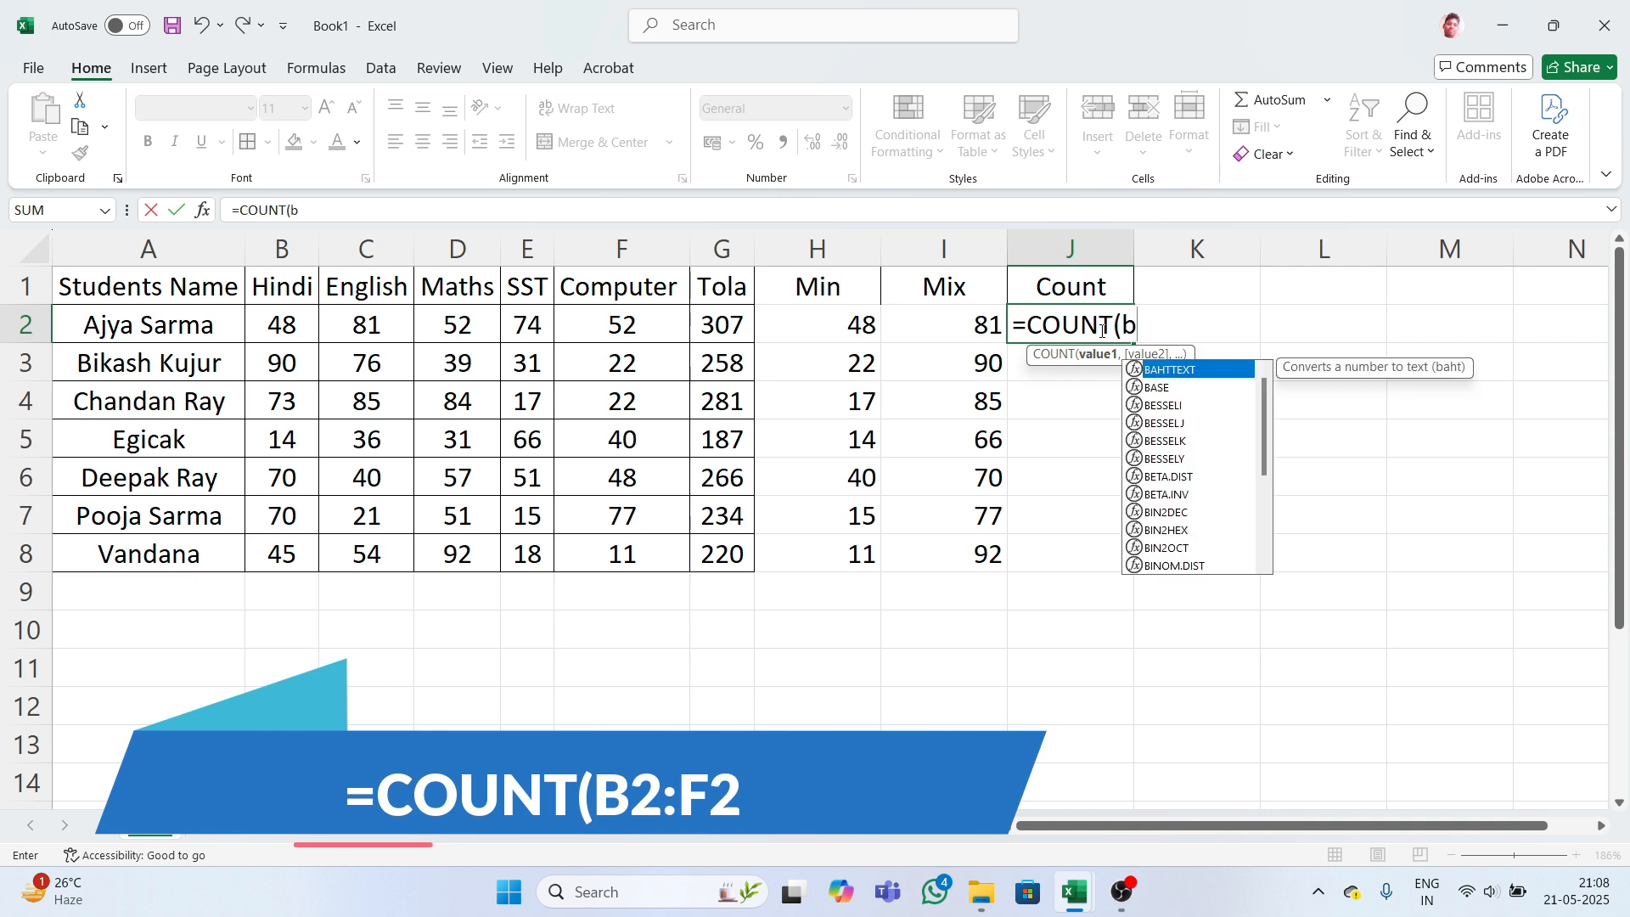
pyautogui.write('2')
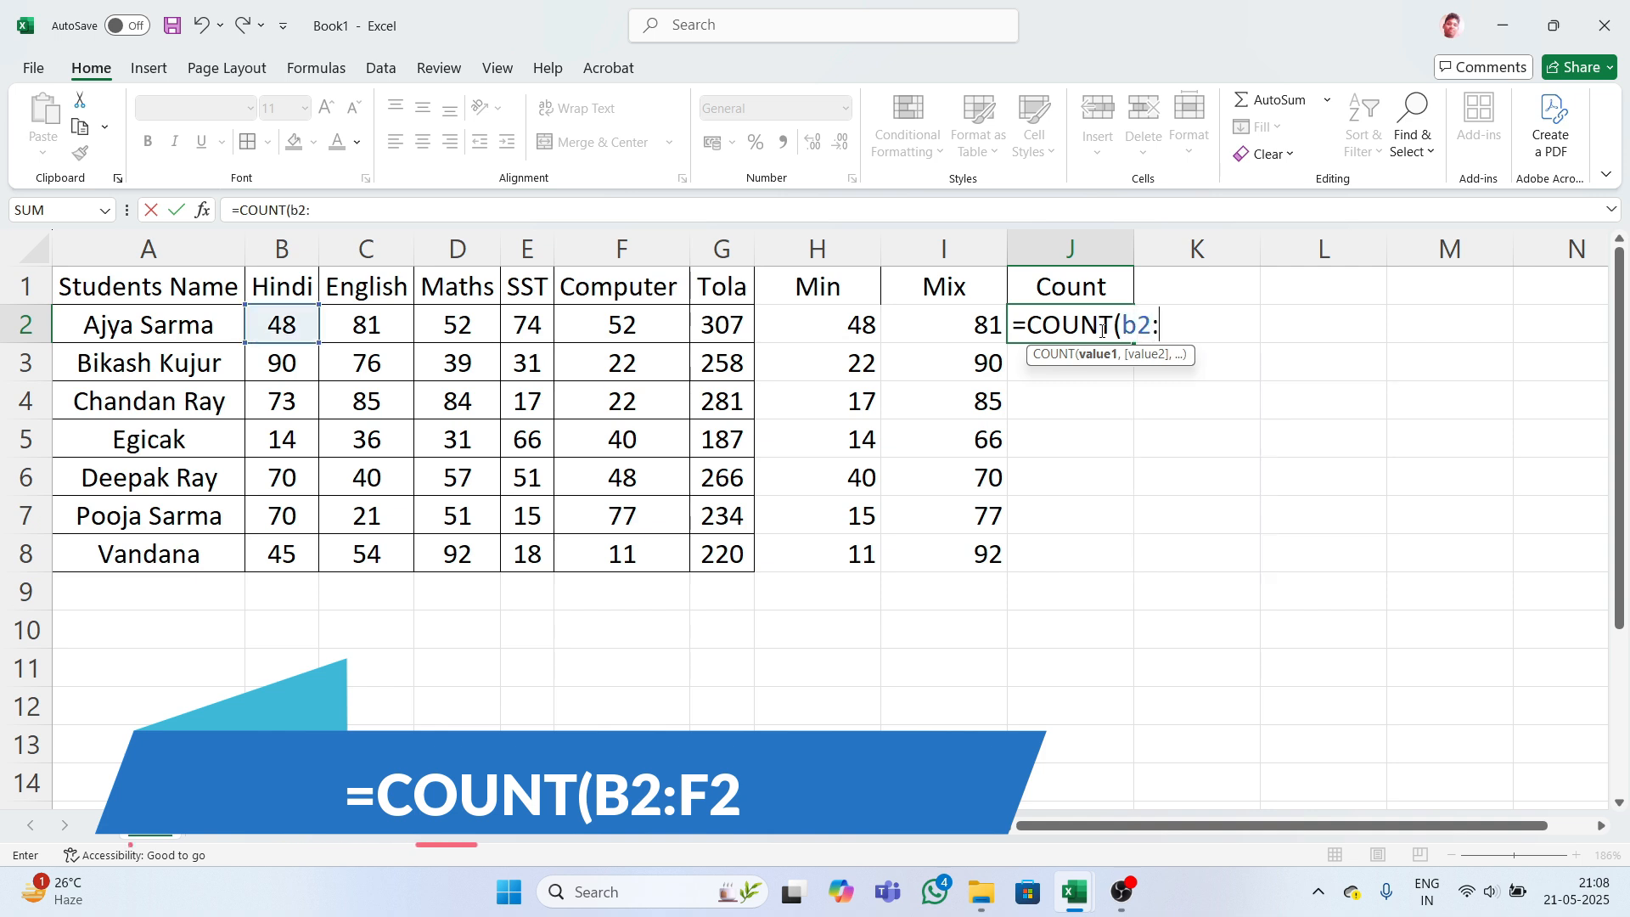
pyautogui.write(':f2')
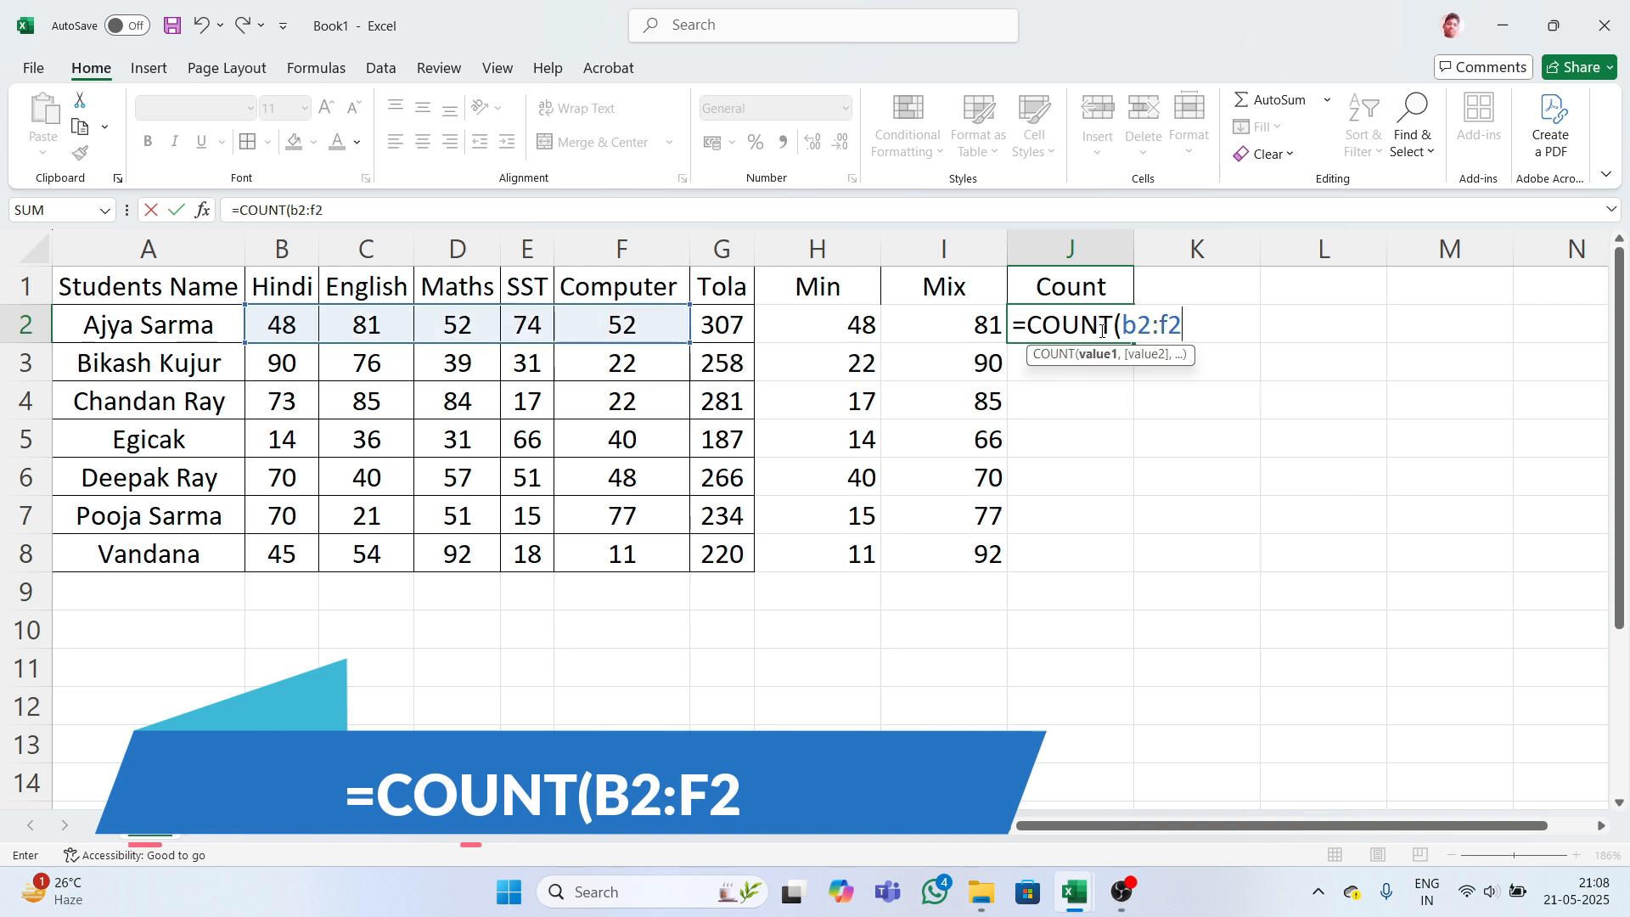
pyautogui.press('Return')
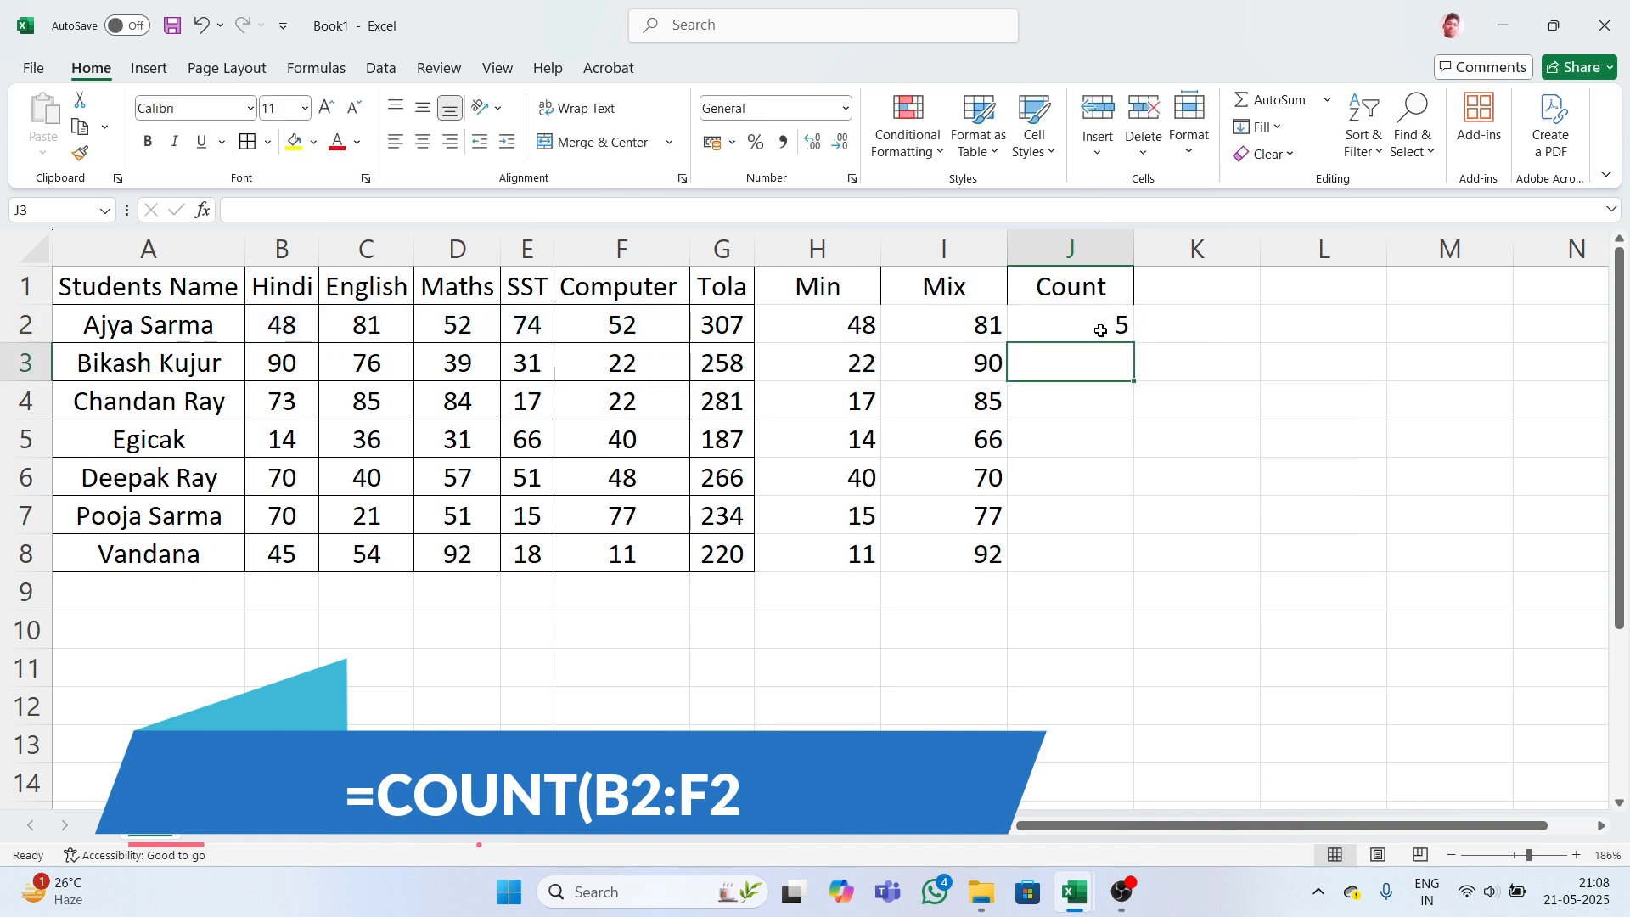
pyautogui.click(1100, 331)
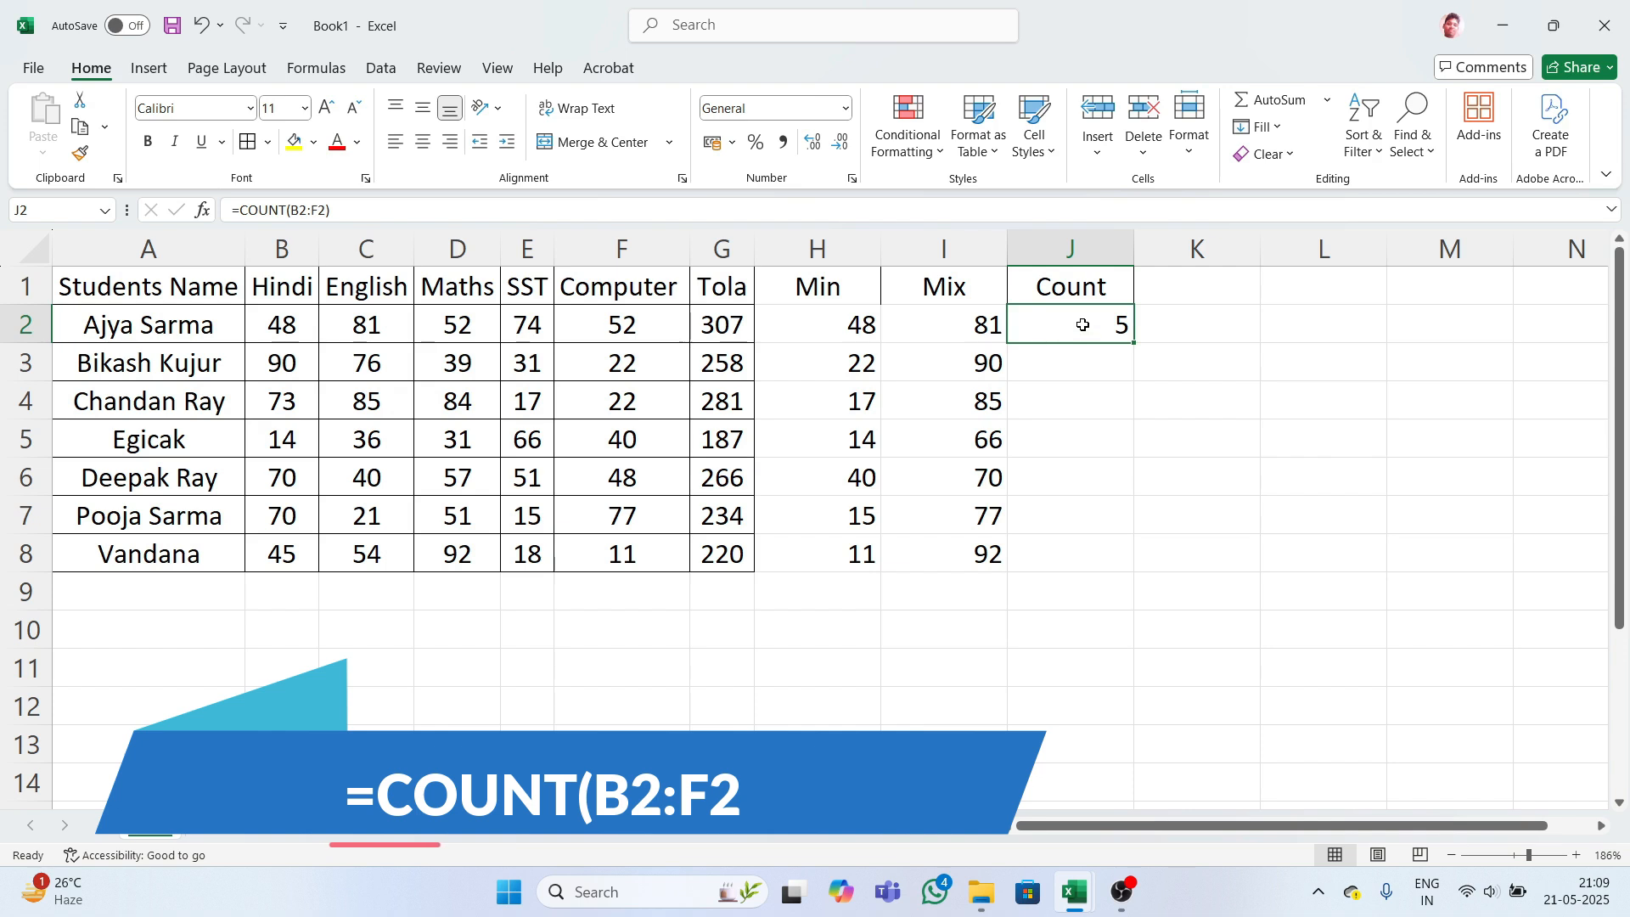
# - Enter =COUNT(B3:F3) in J3 and fill down to J8 so every row shows 5
pyautogui.click(1087, 360)
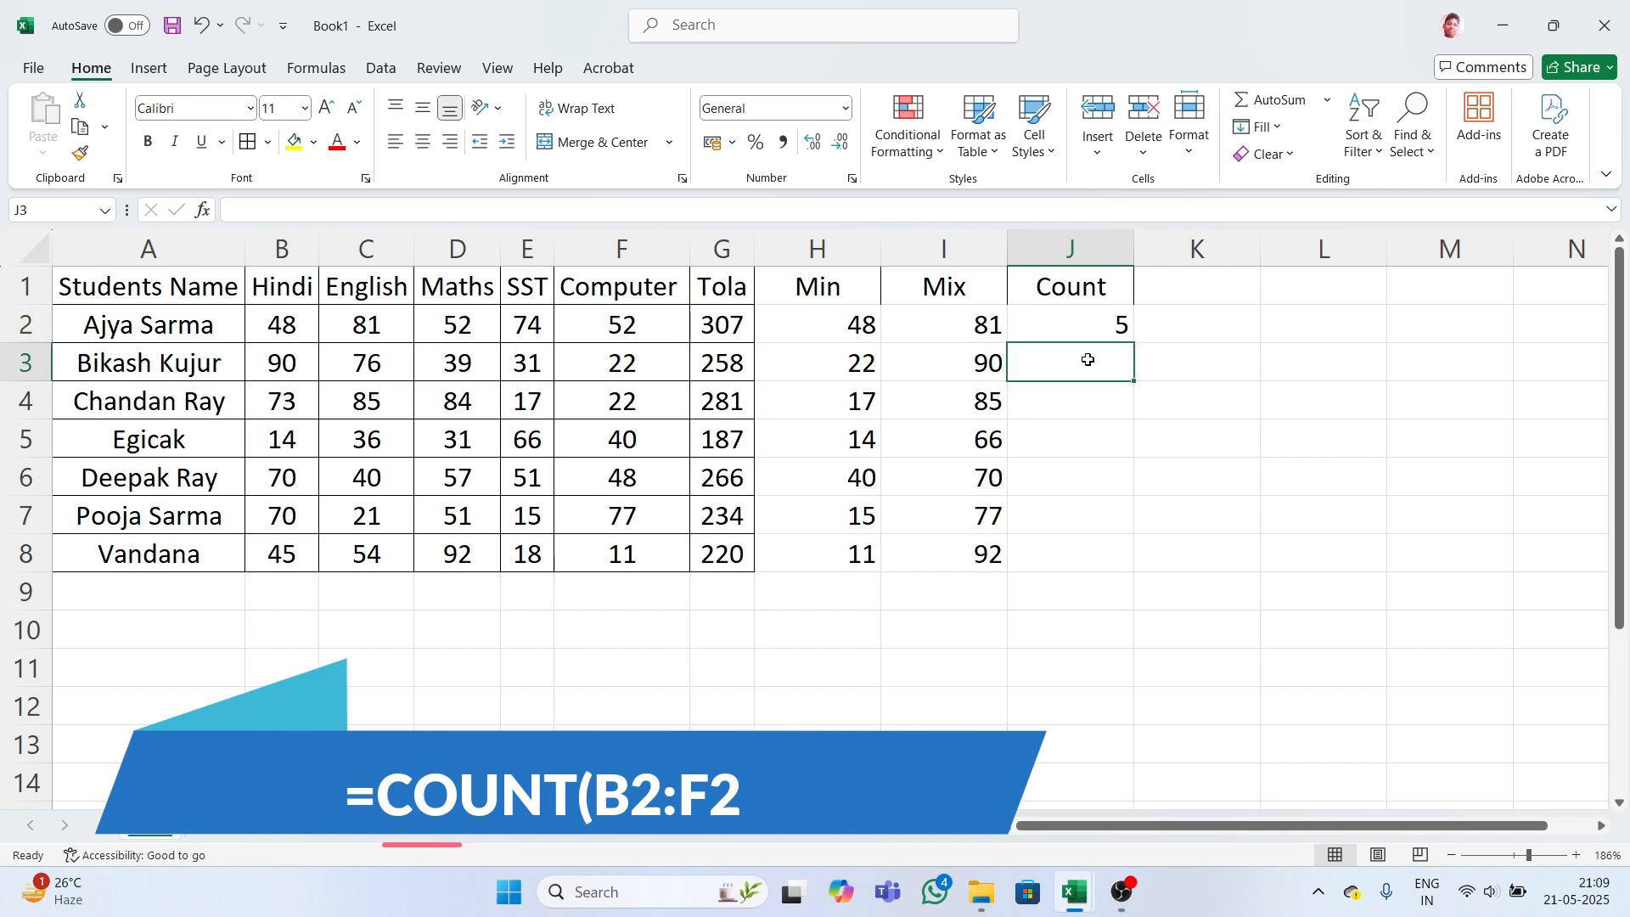
pyautogui.write('=')
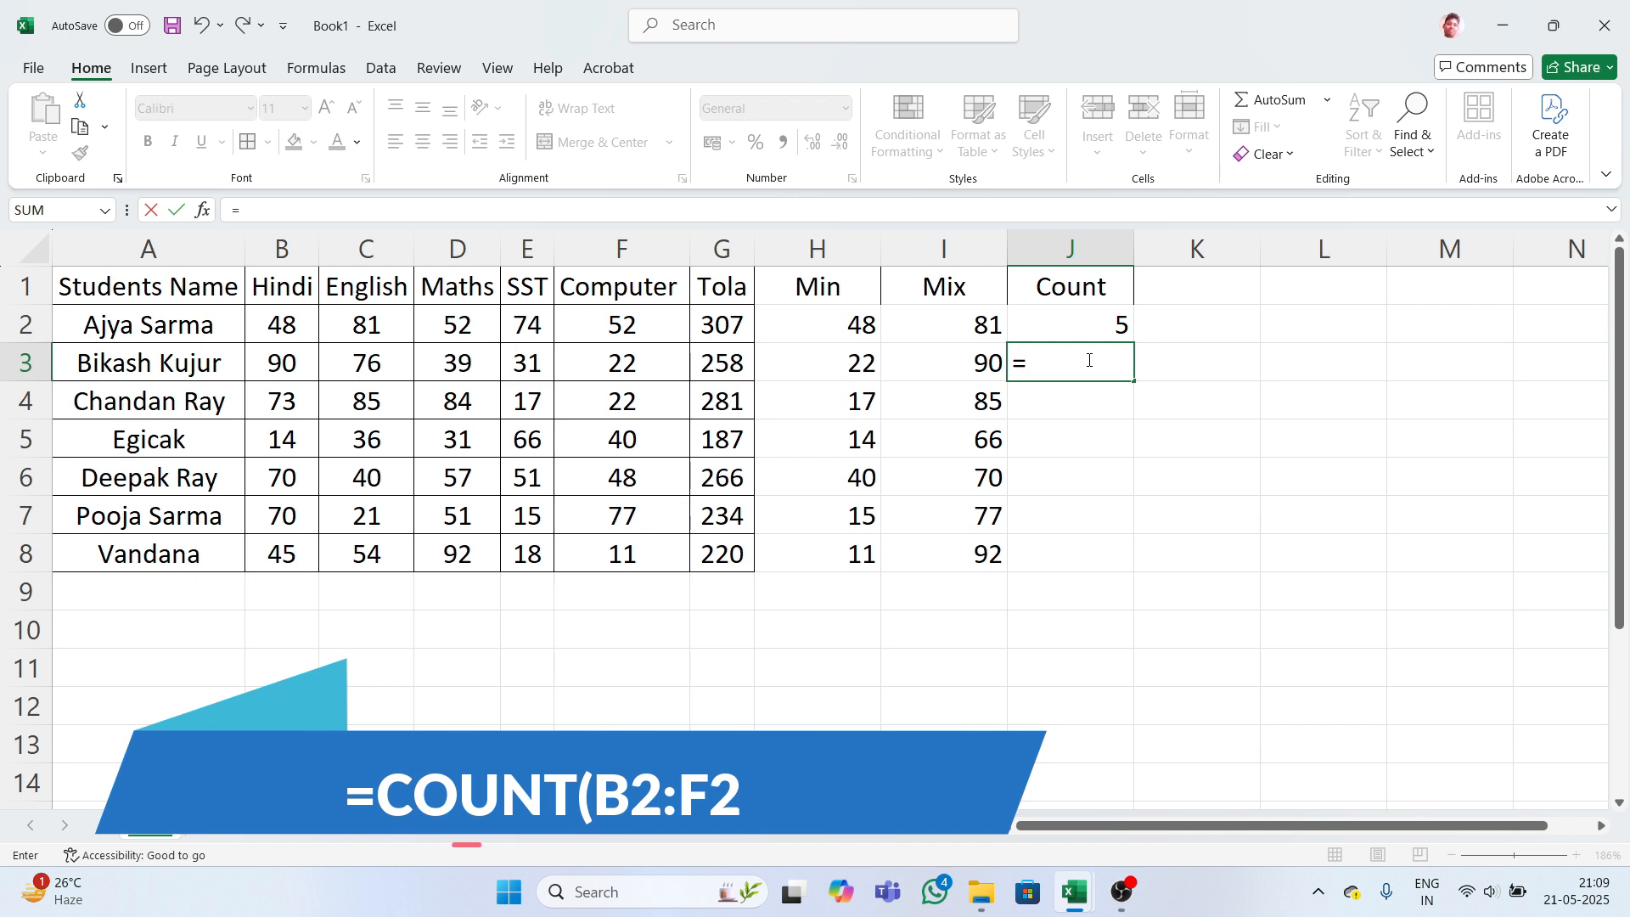
pyautogui.write('count')
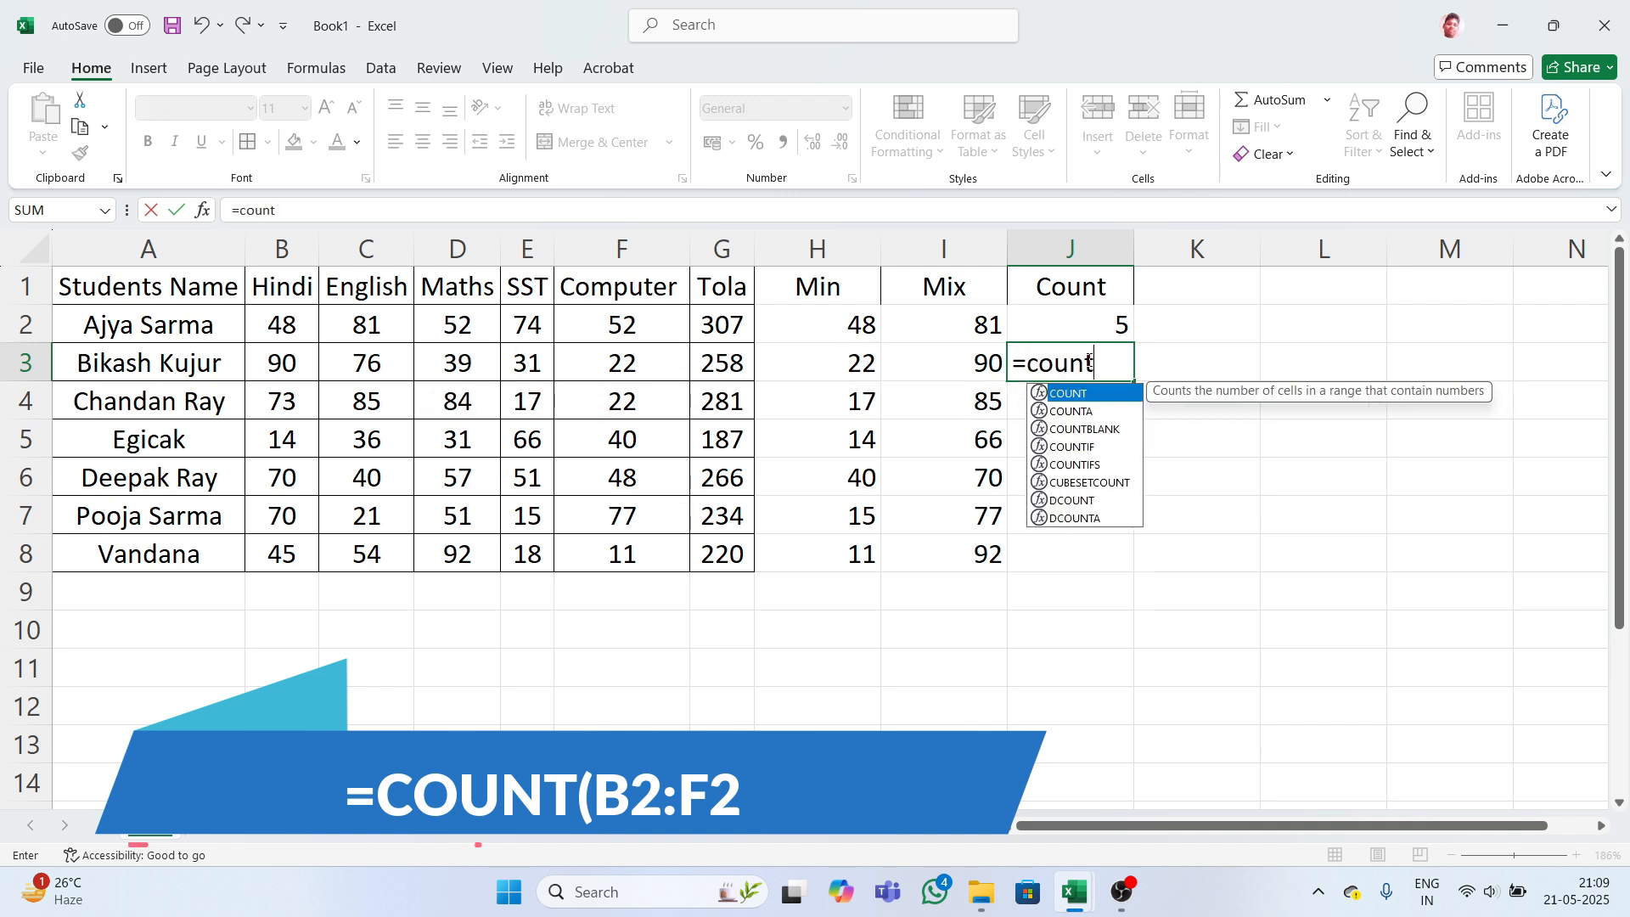
pyautogui.press('Tab')
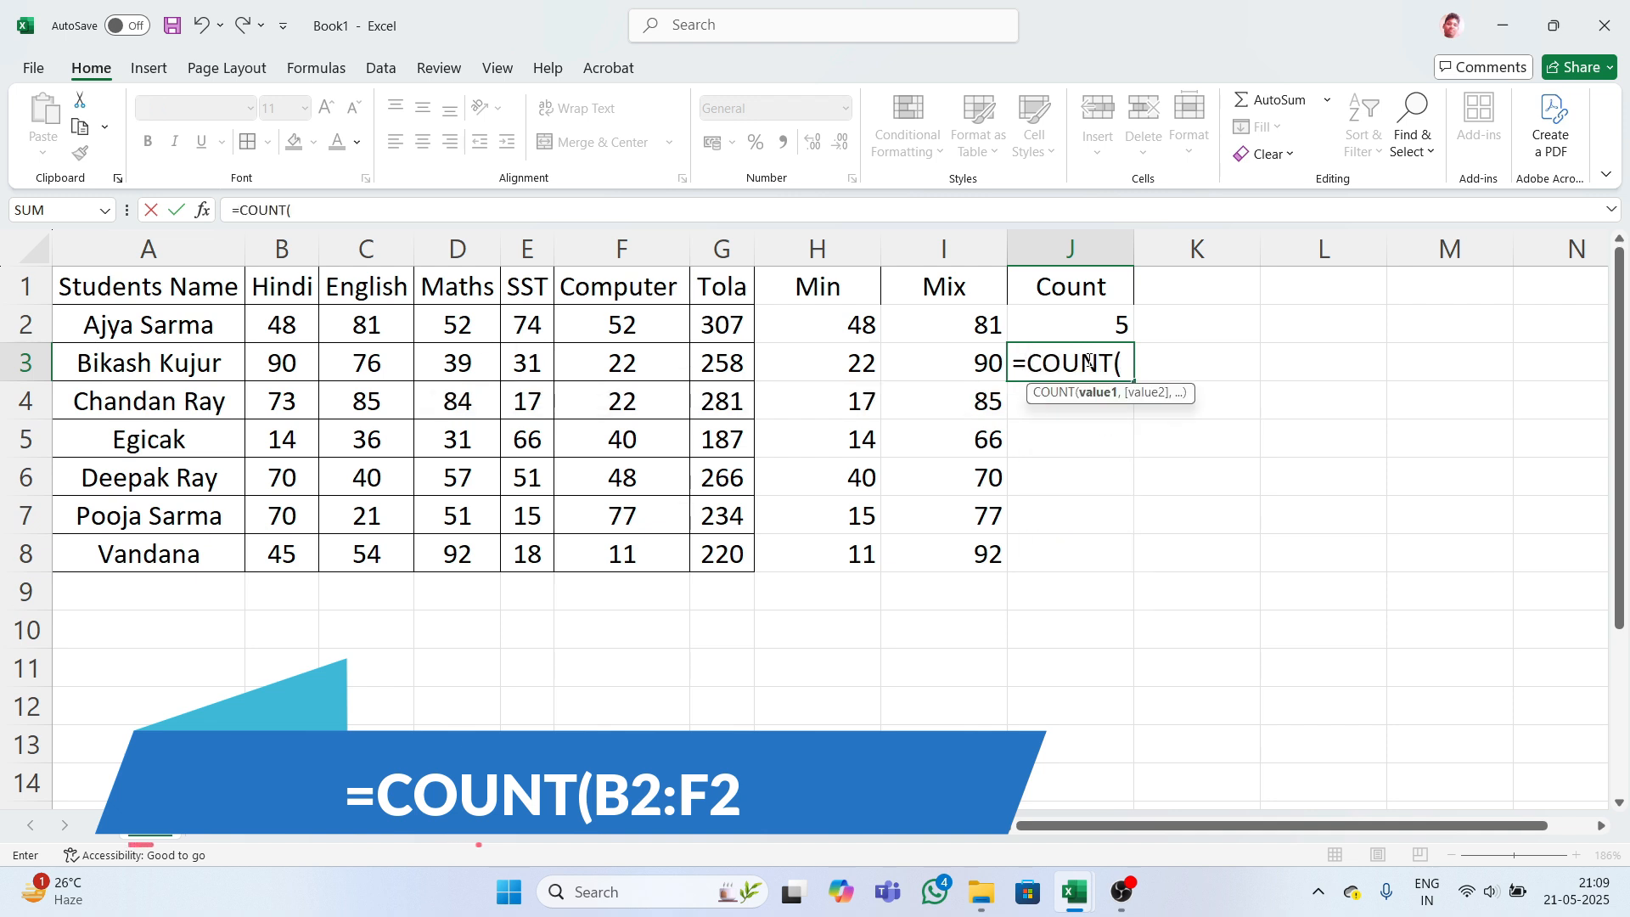
pyautogui.write('b')
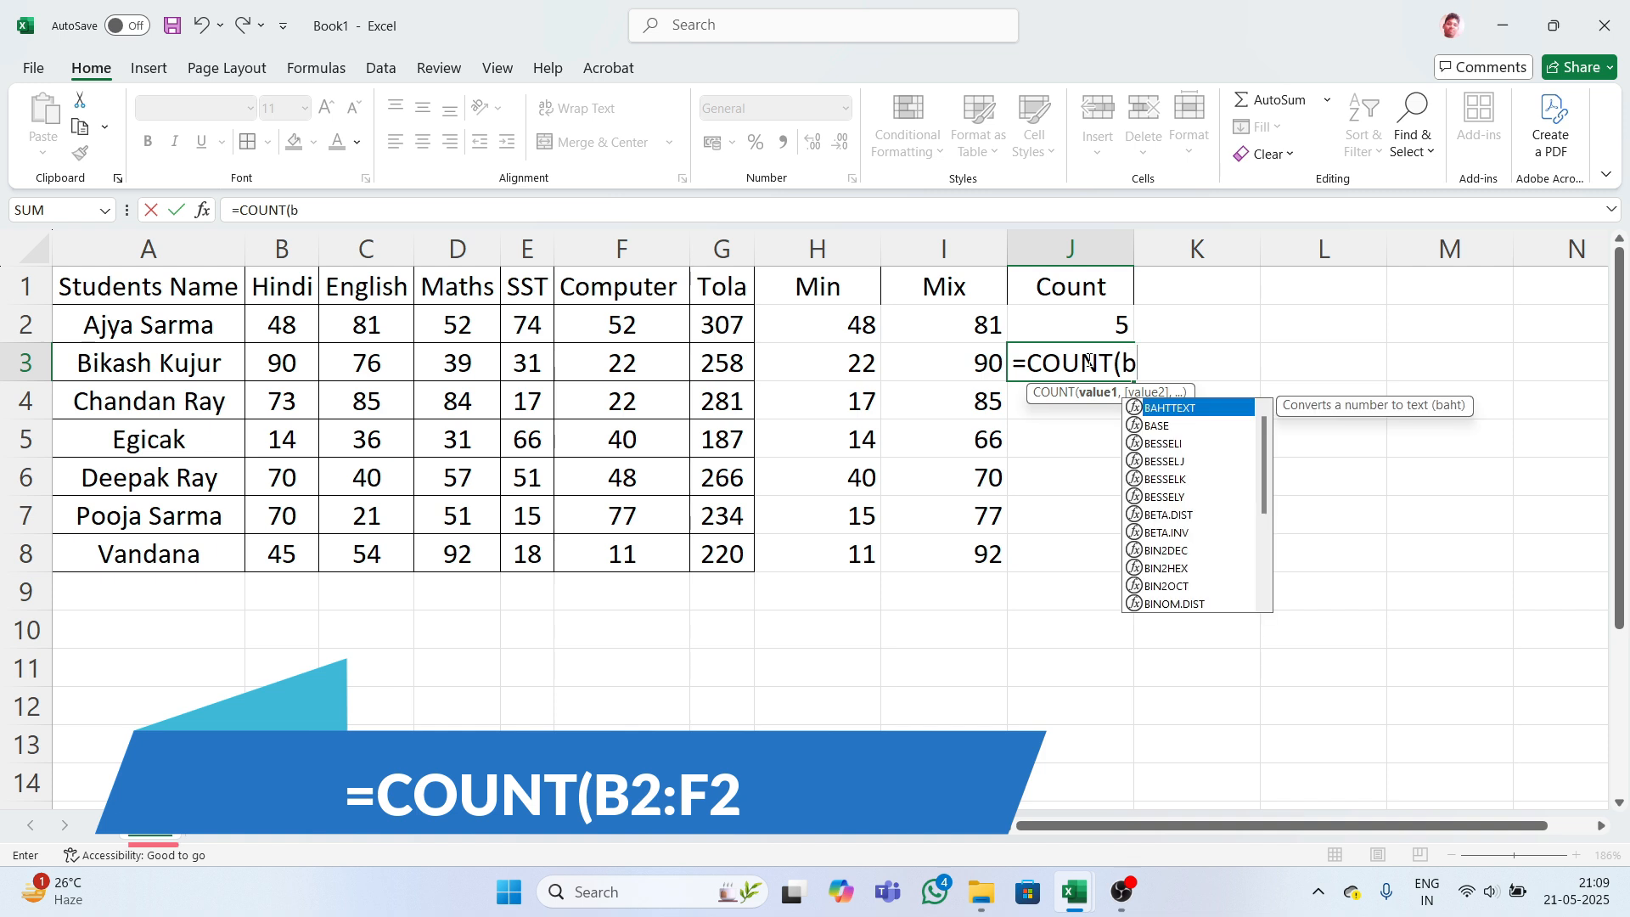
pyautogui.write('3')
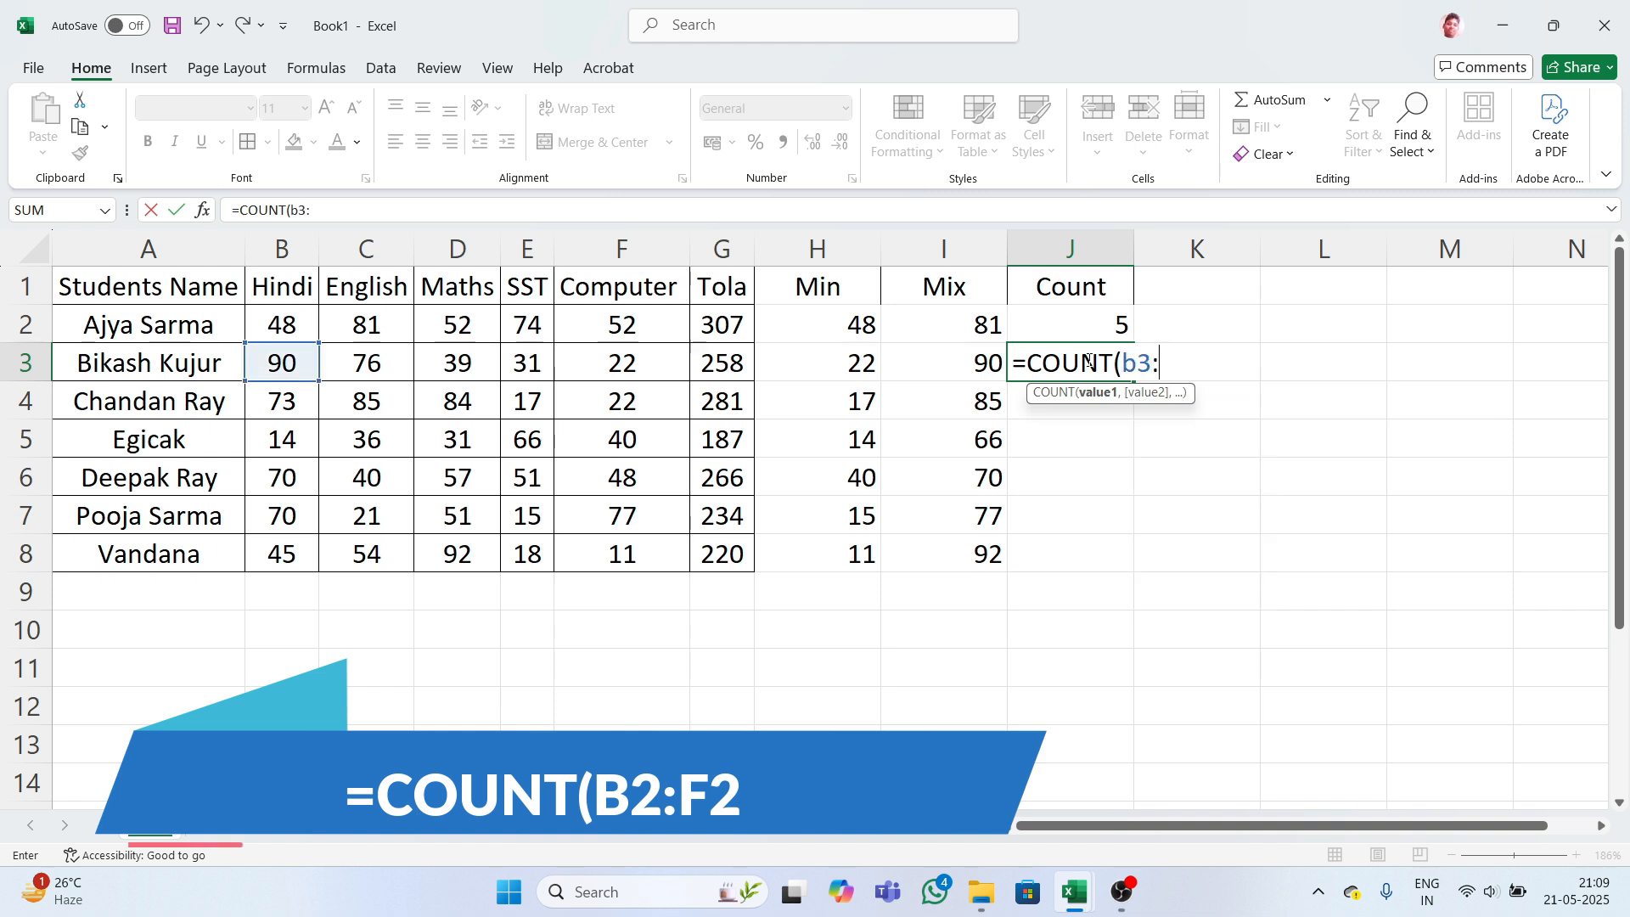
pyautogui.write(':f3')
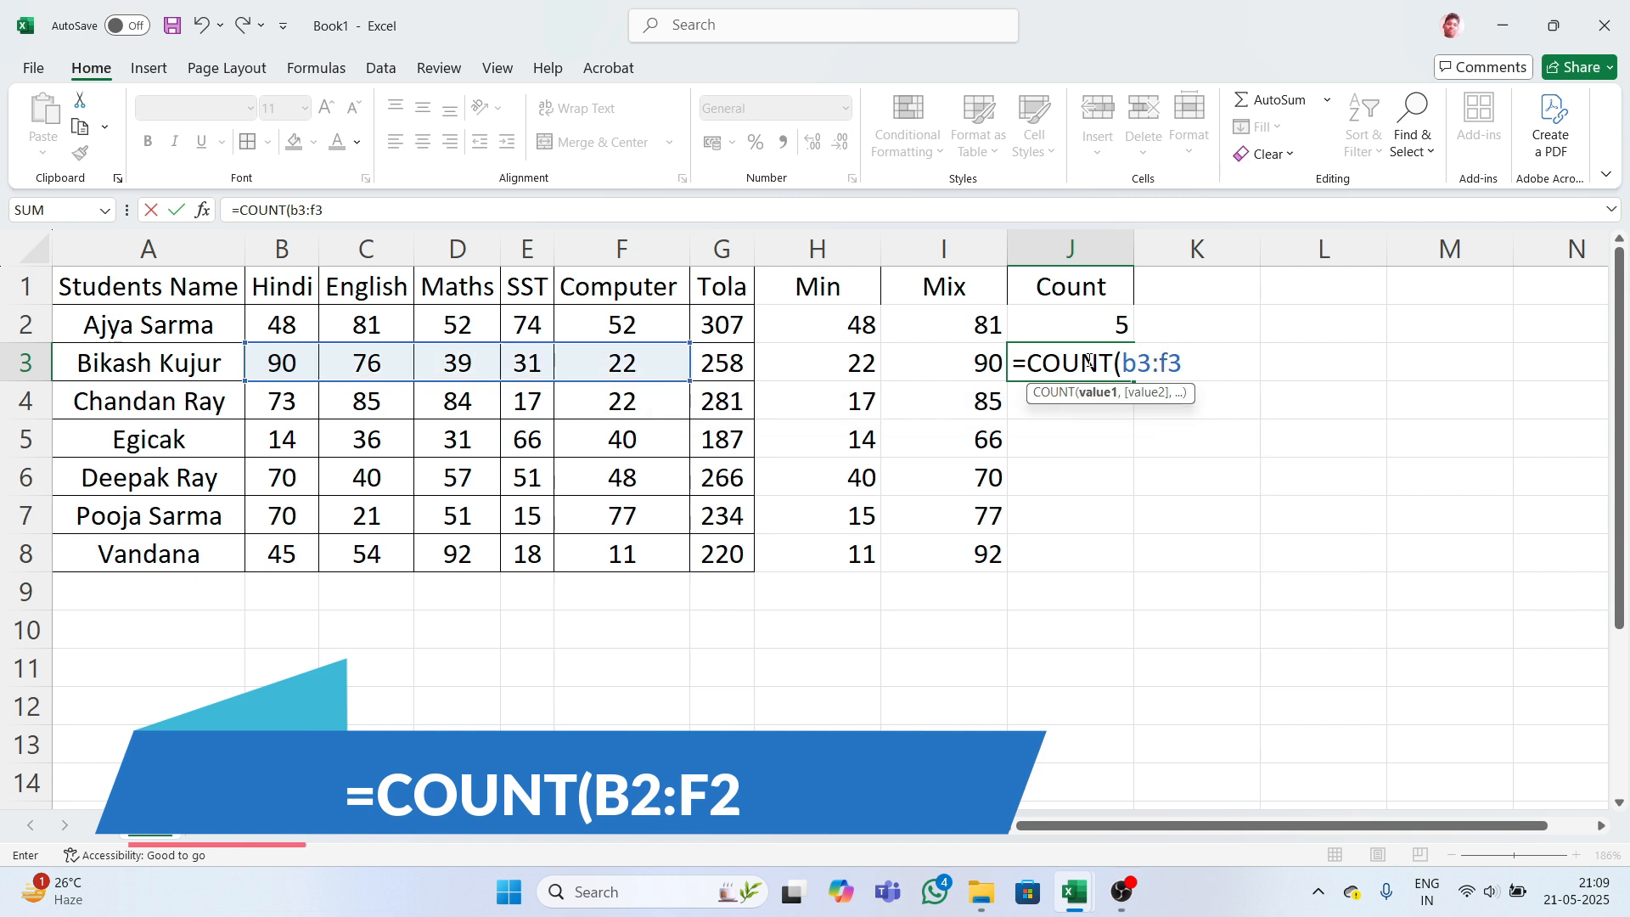
pyautogui.press('Return')
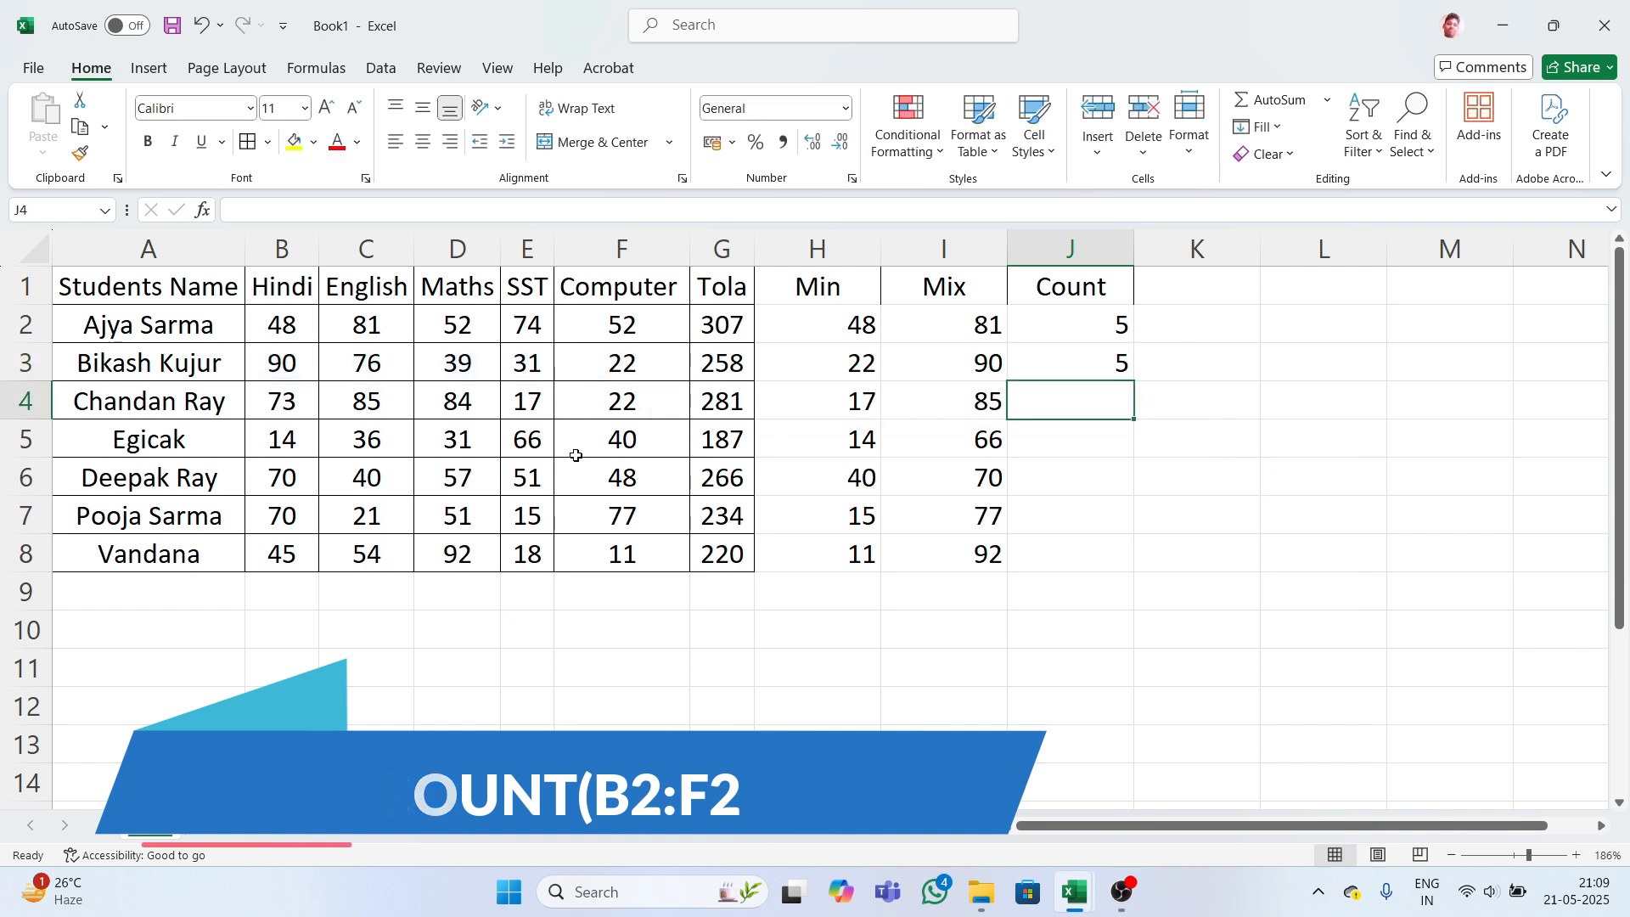
pyautogui.moveTo(1099, 320); pyautogui.dragTo(1098, 546)
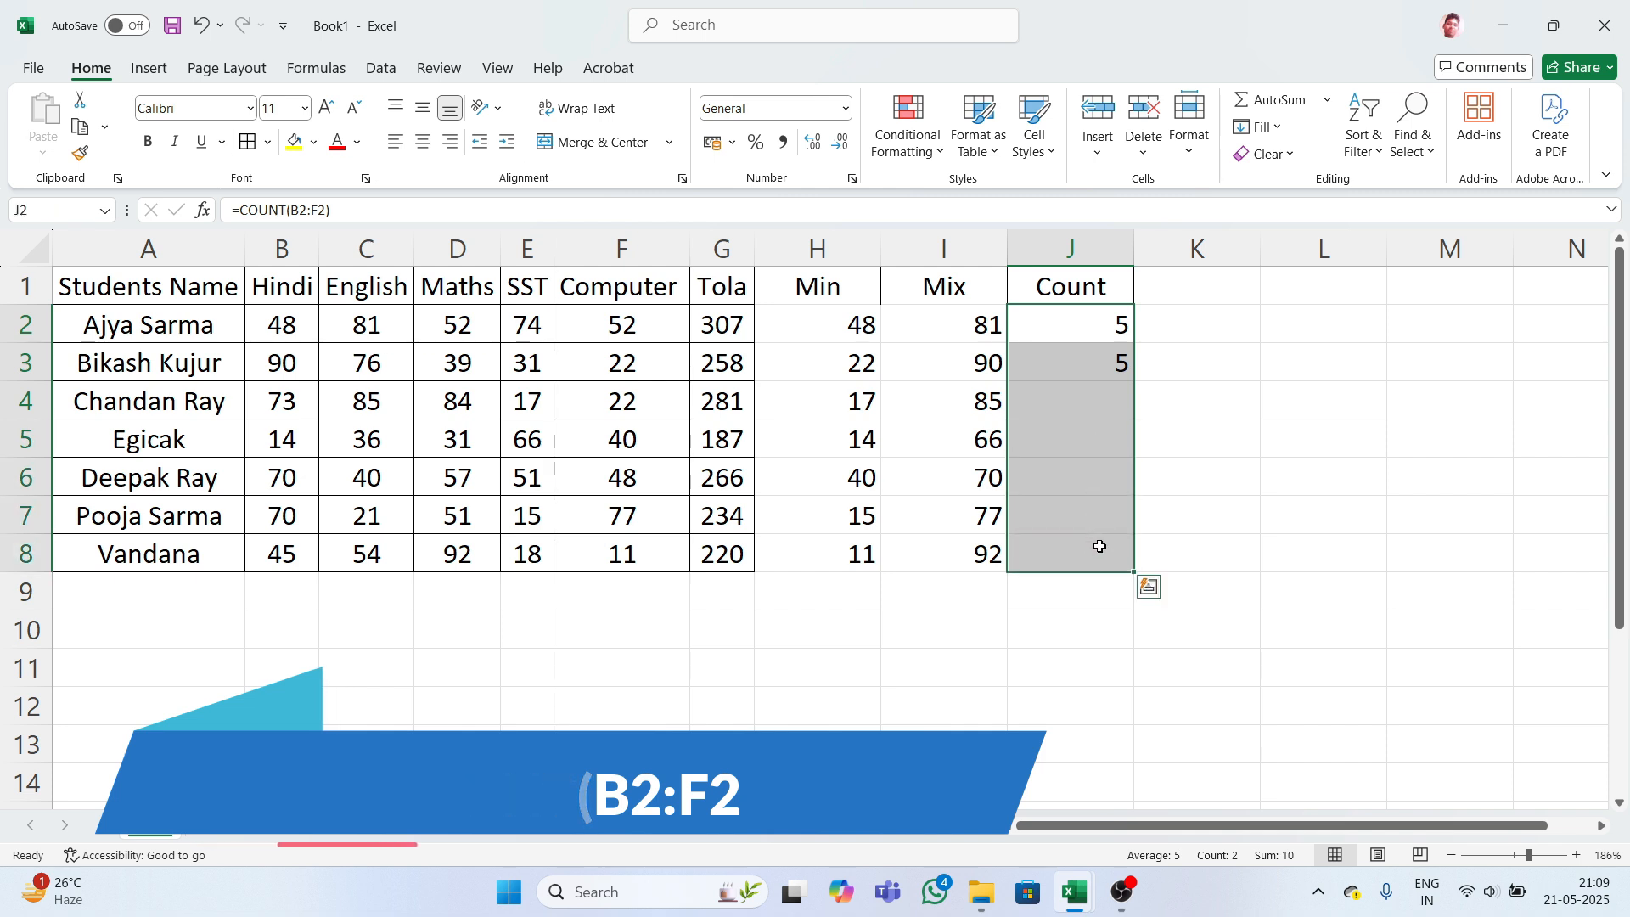
pyautogui.hotkey('ctrl', 'd')
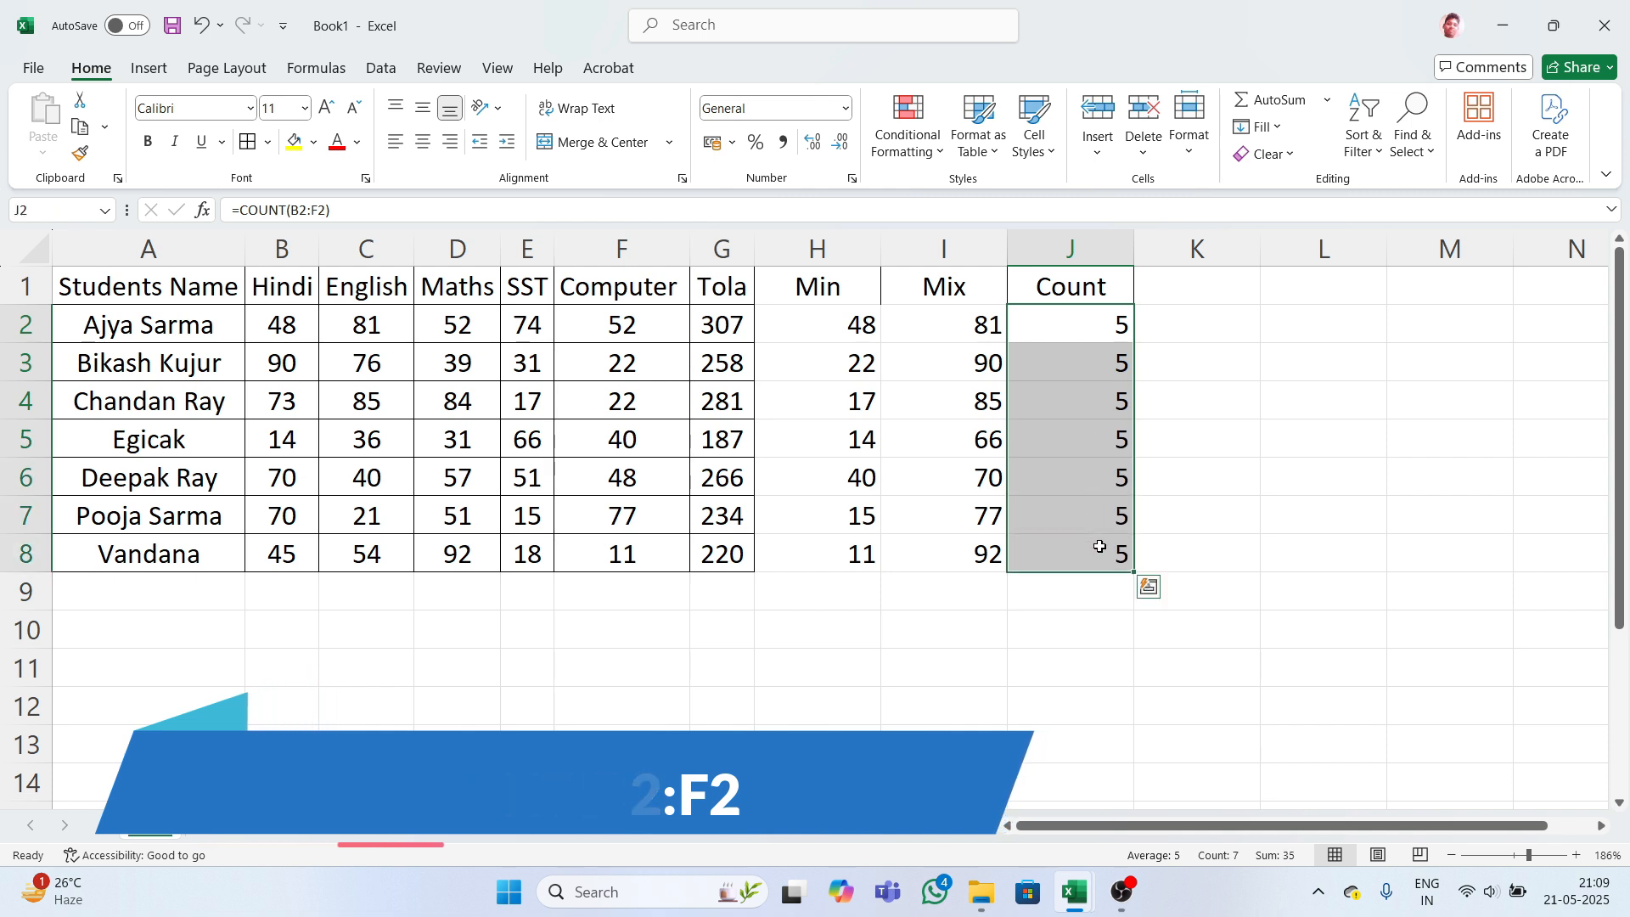
pyautogui.click(1172, 289)
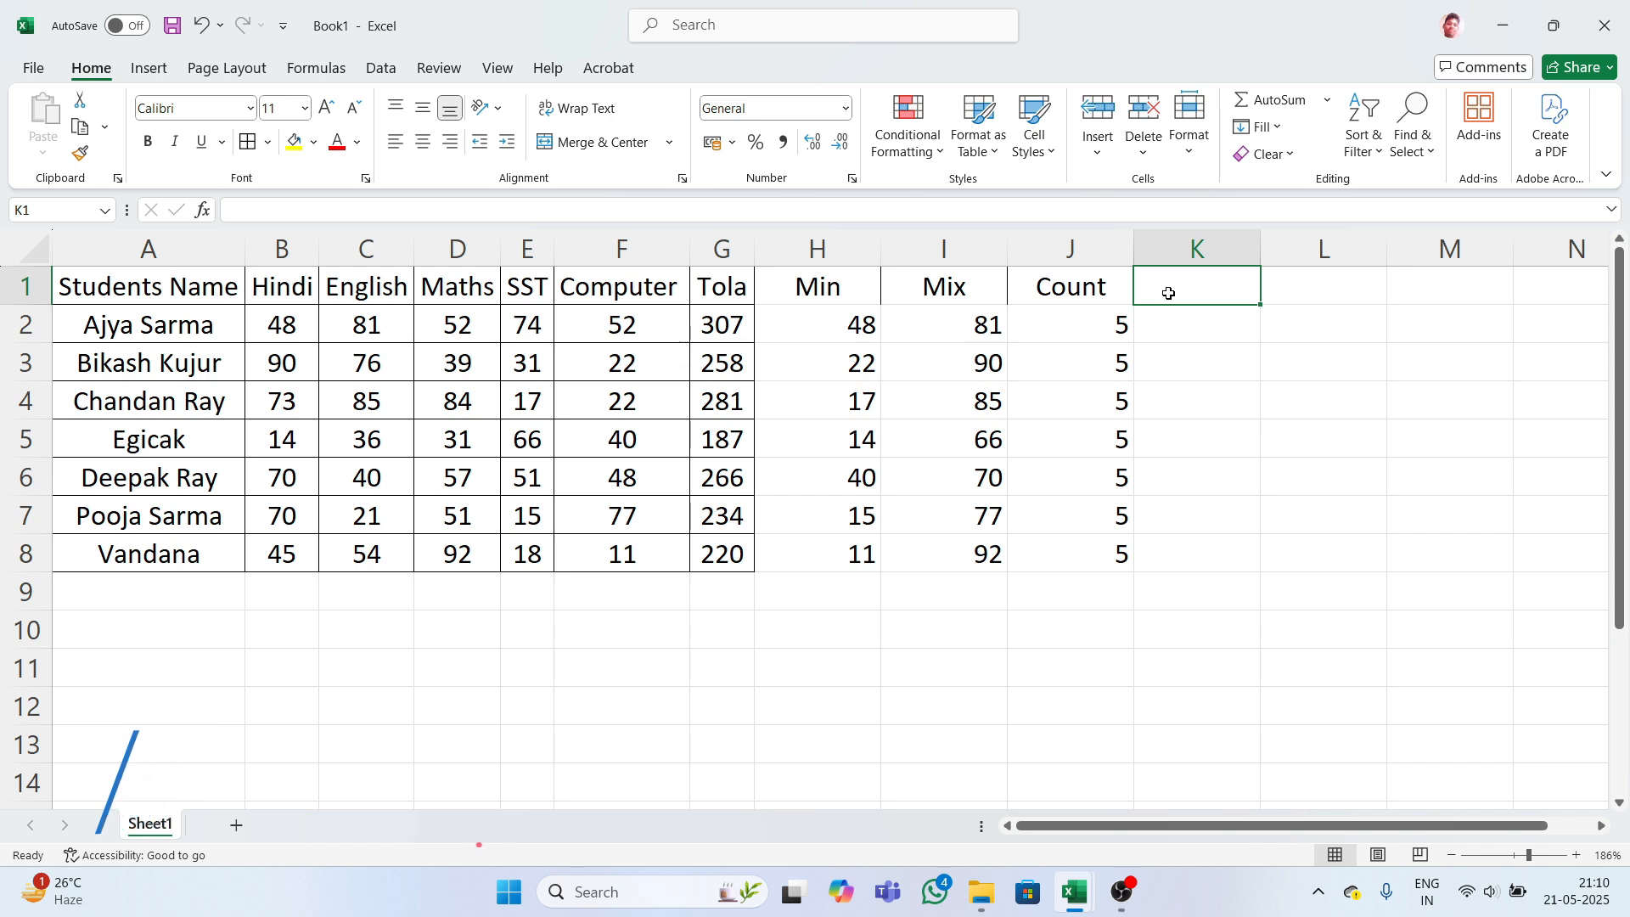
# - Type the heading Average into cell K1
pyautogui.write('Av')
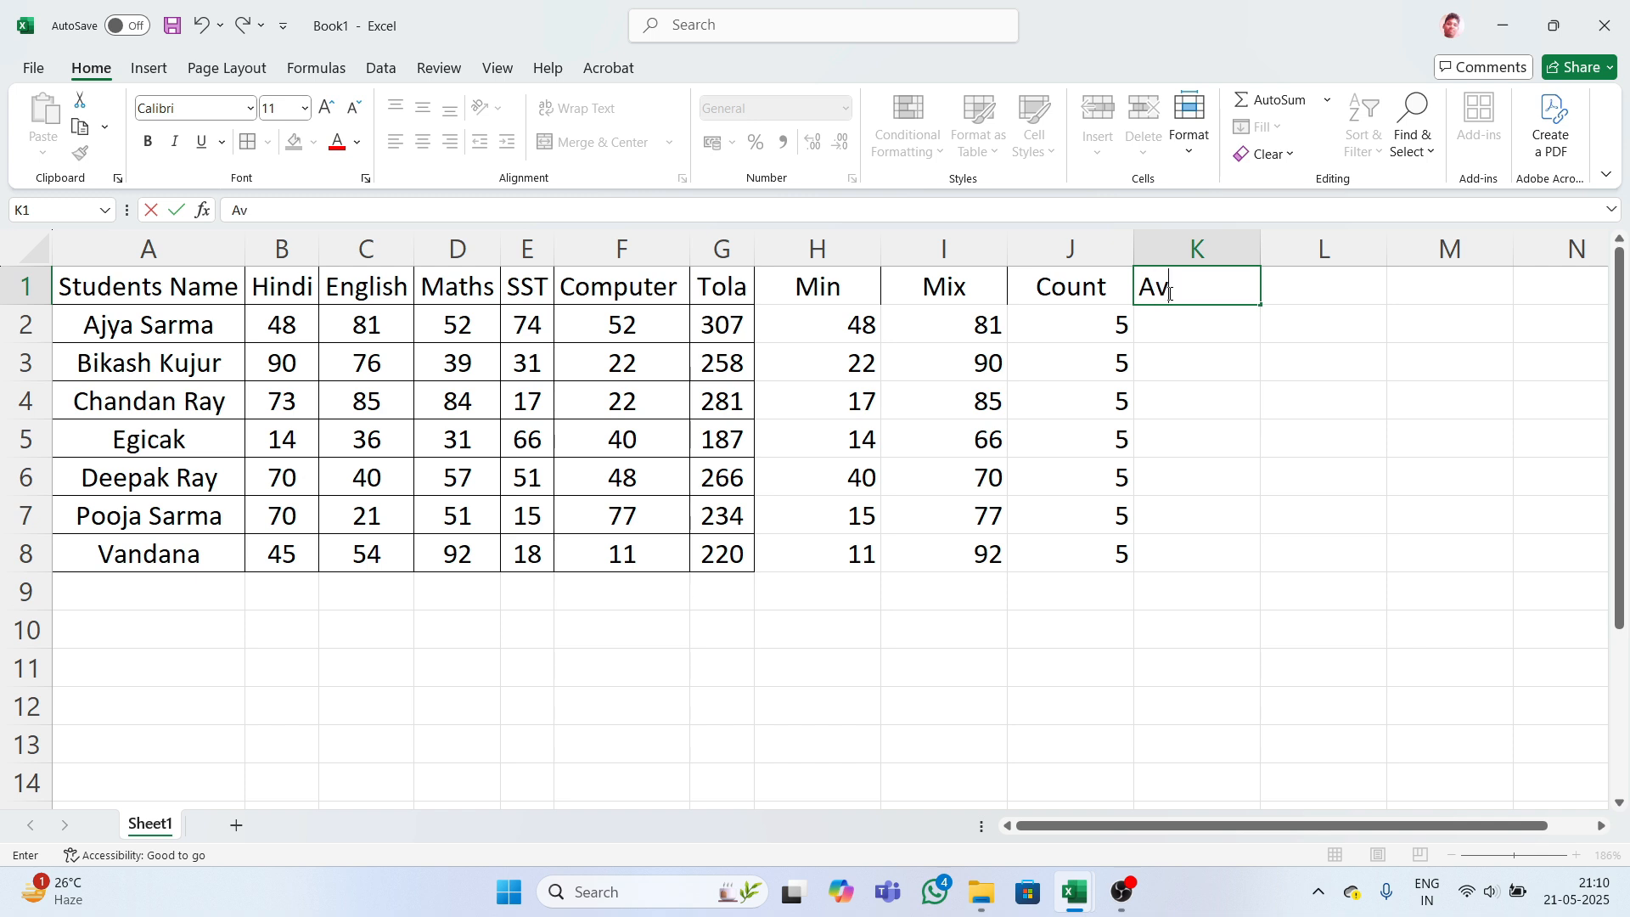
pyautogui.write('erage')
# - Fix the misspelled formula and enter =AVERAGEA(B2:F2) in K2, giving 61.4
pyautogui.press('Return')
pyautogui.write('=')
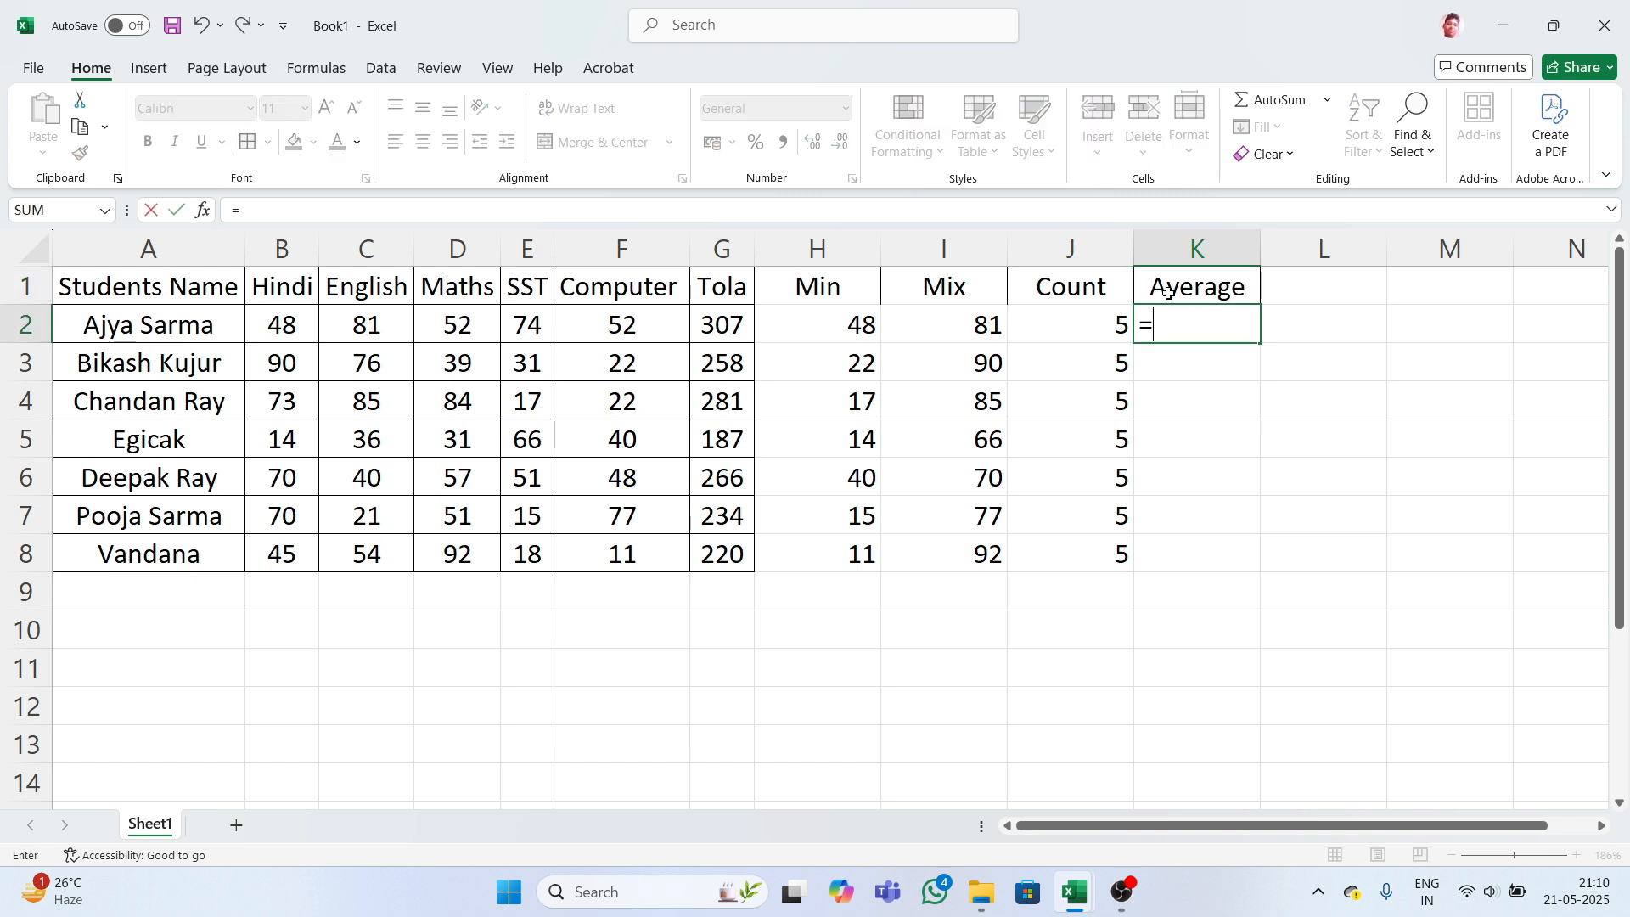
pyautogui.write('av')
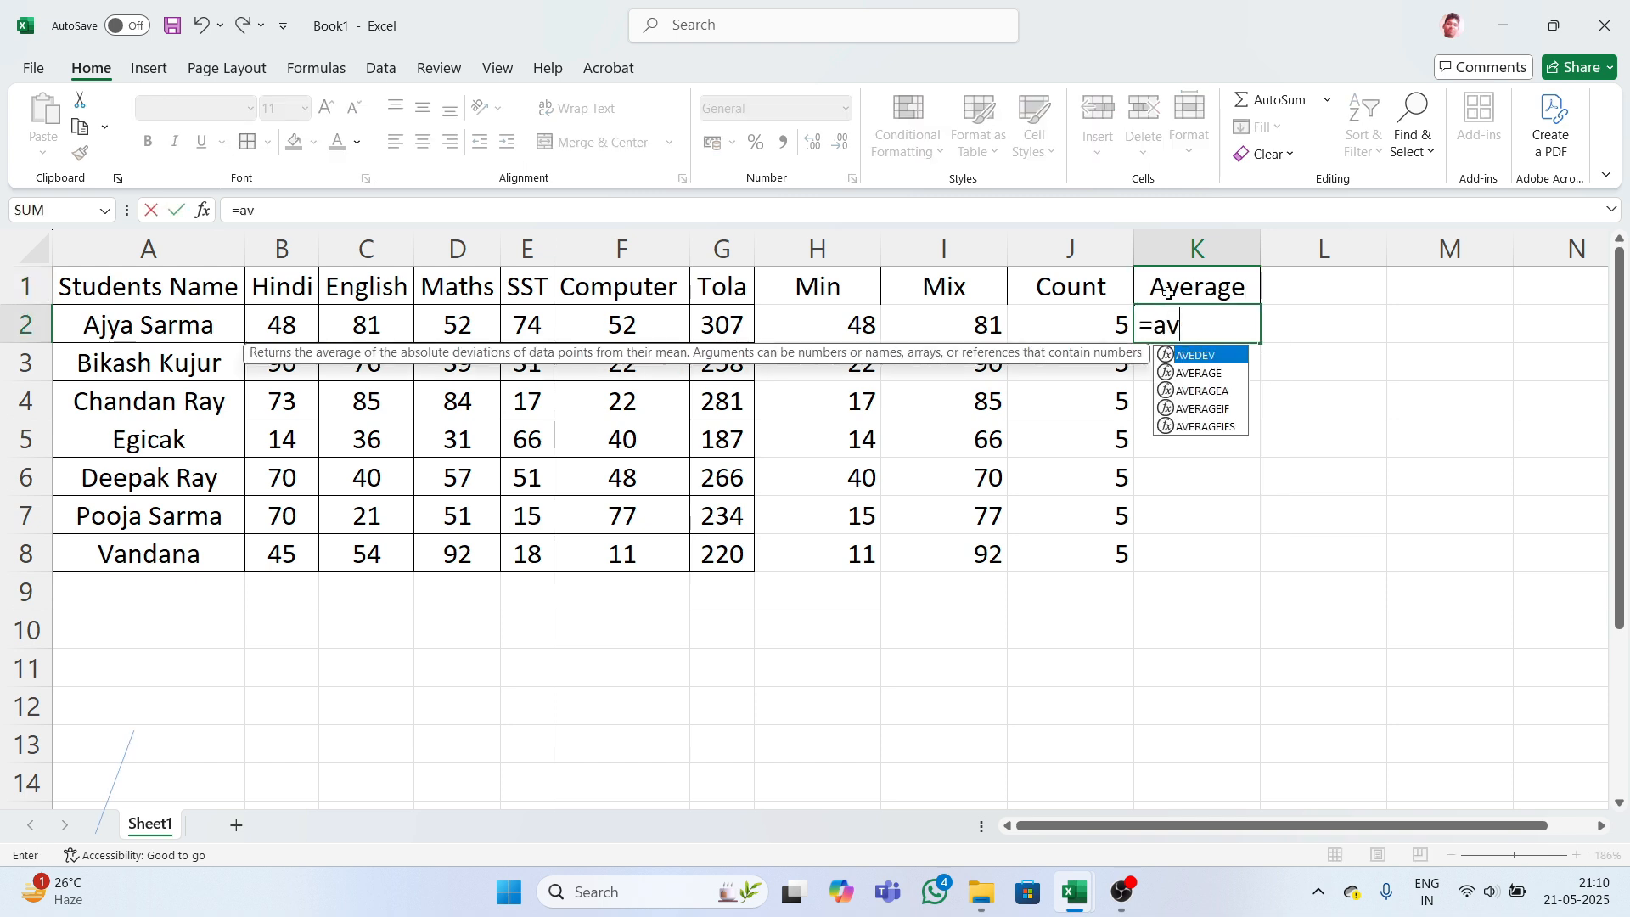
pyautogui.write('erg')
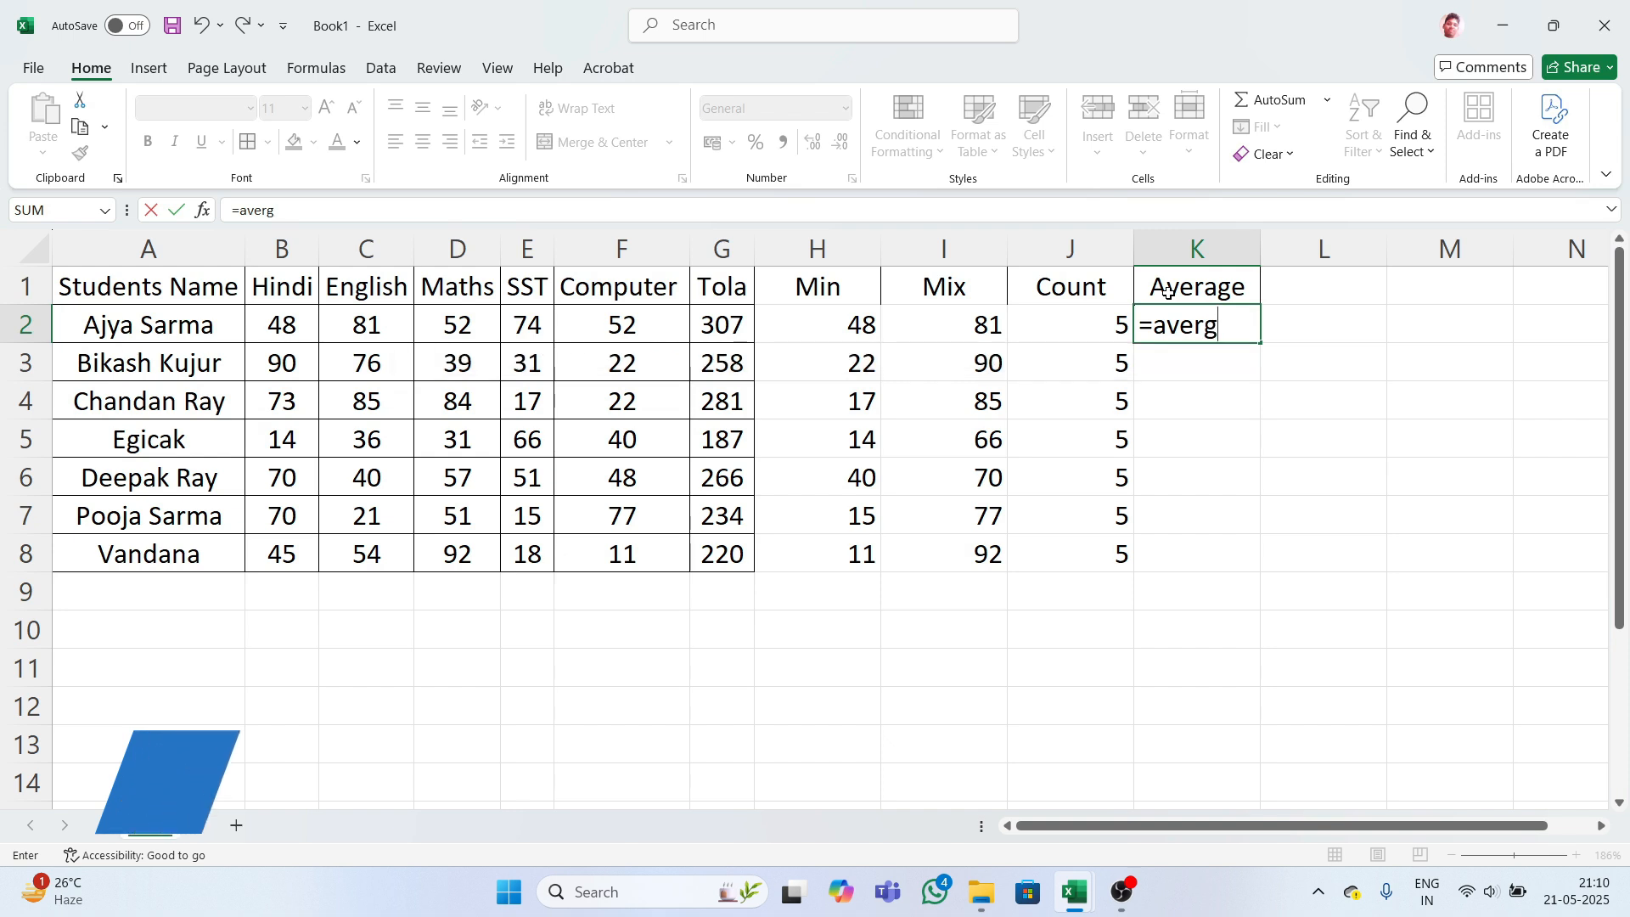
pyautogui.write('e')
pyautogui.press('Tab')
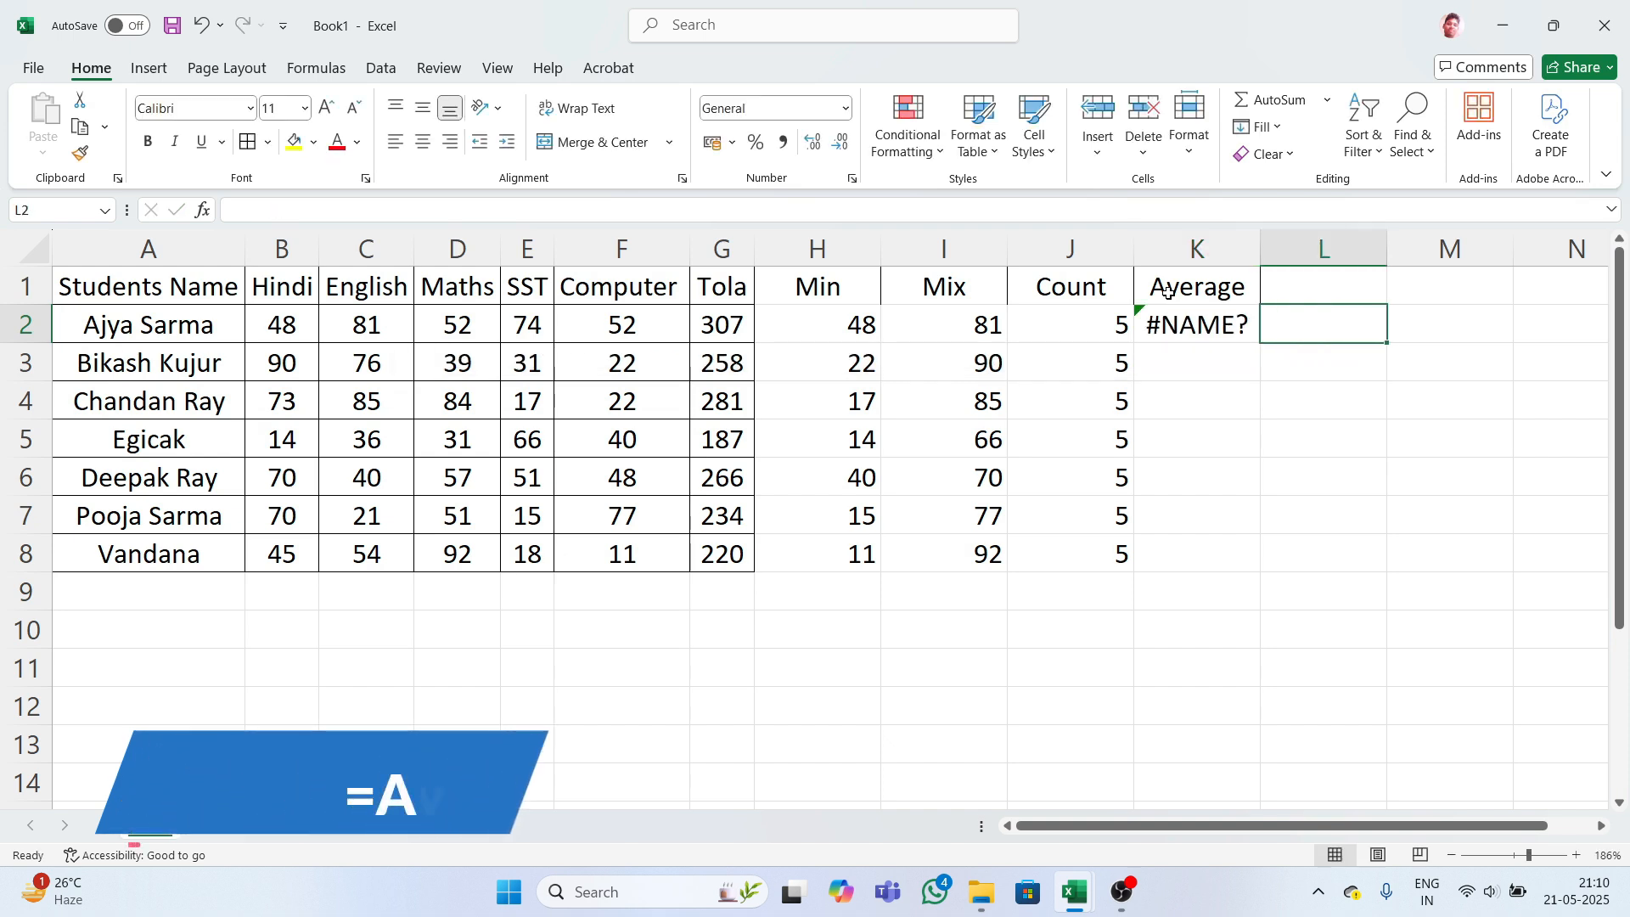
pyautogui.click(1205, 316)
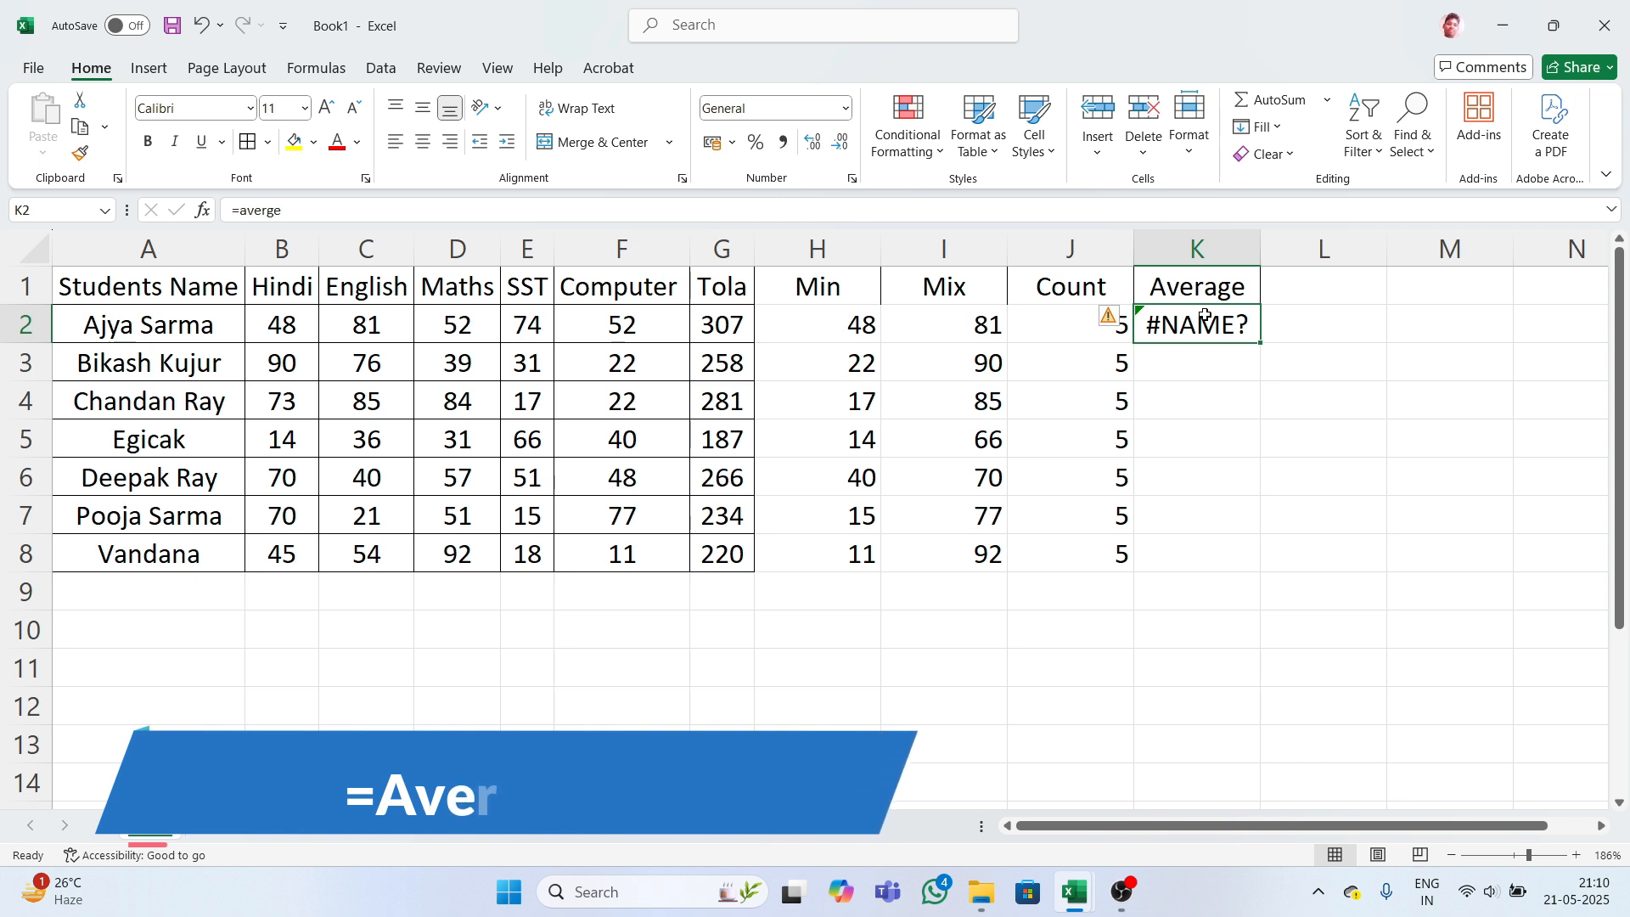
pyautogui.press('BackSpace')
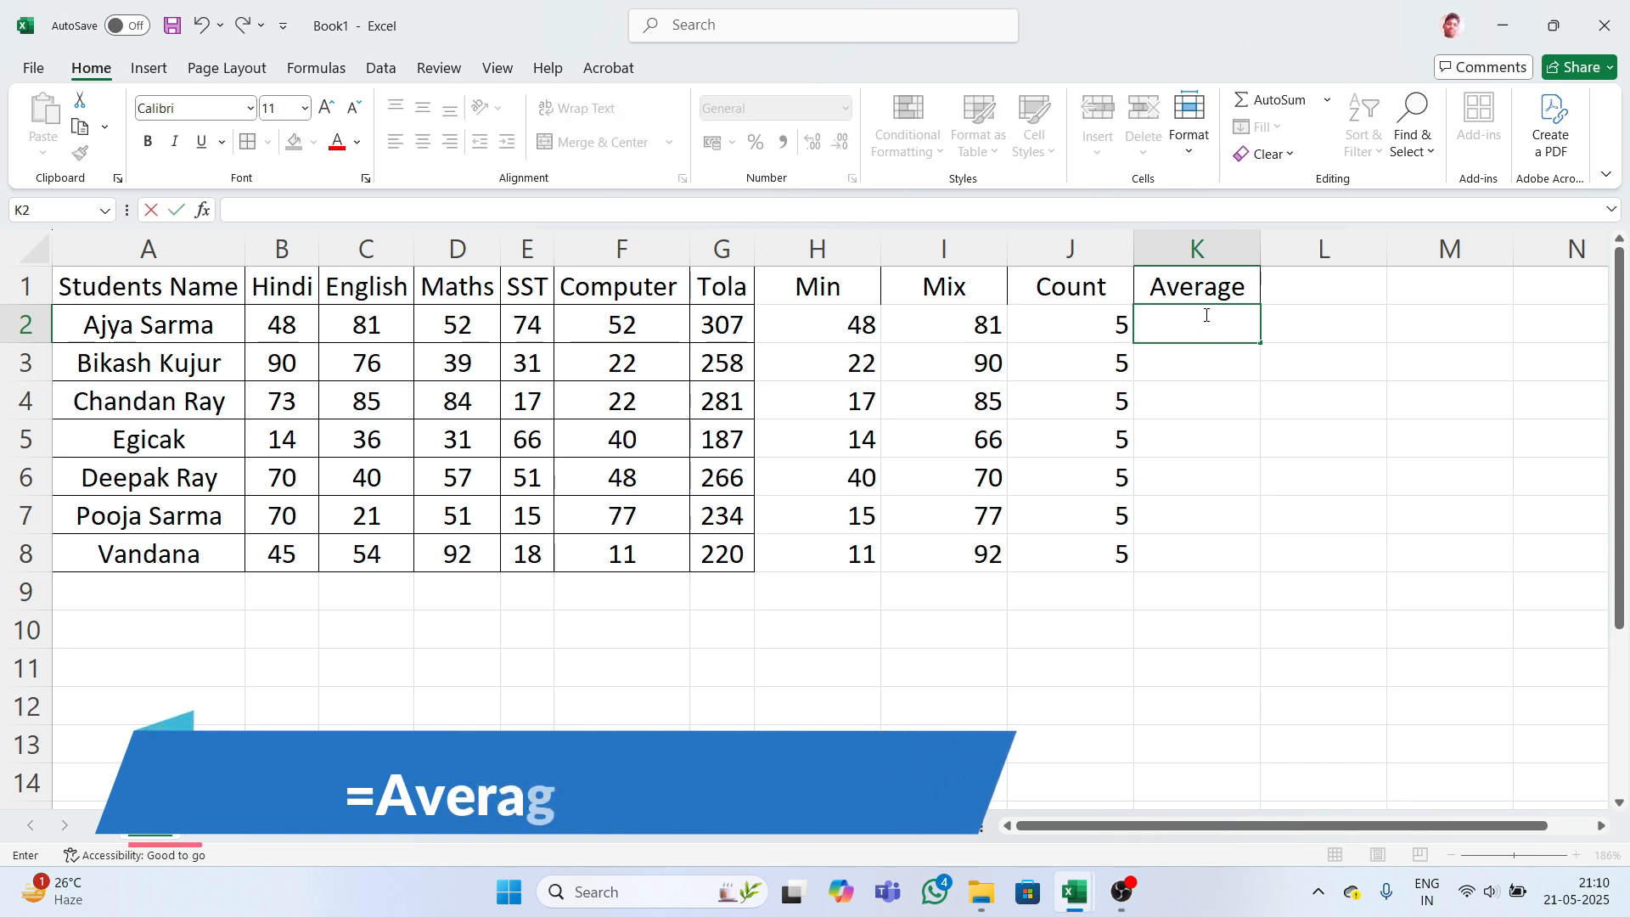
pyautogui.write('=')
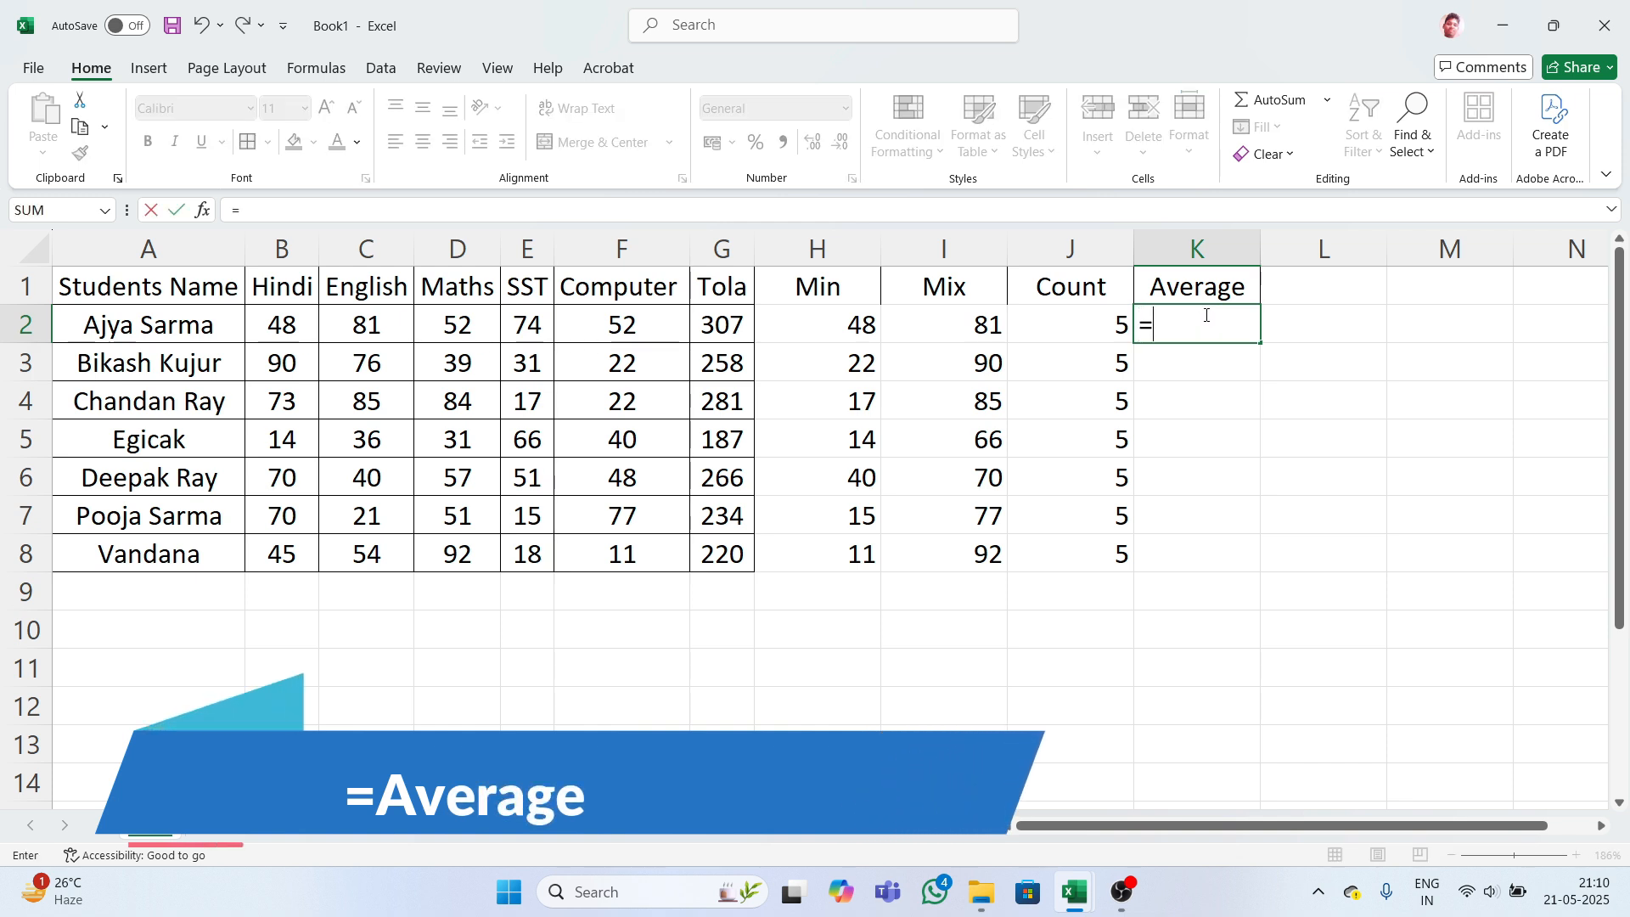
pyautogui.write('a')
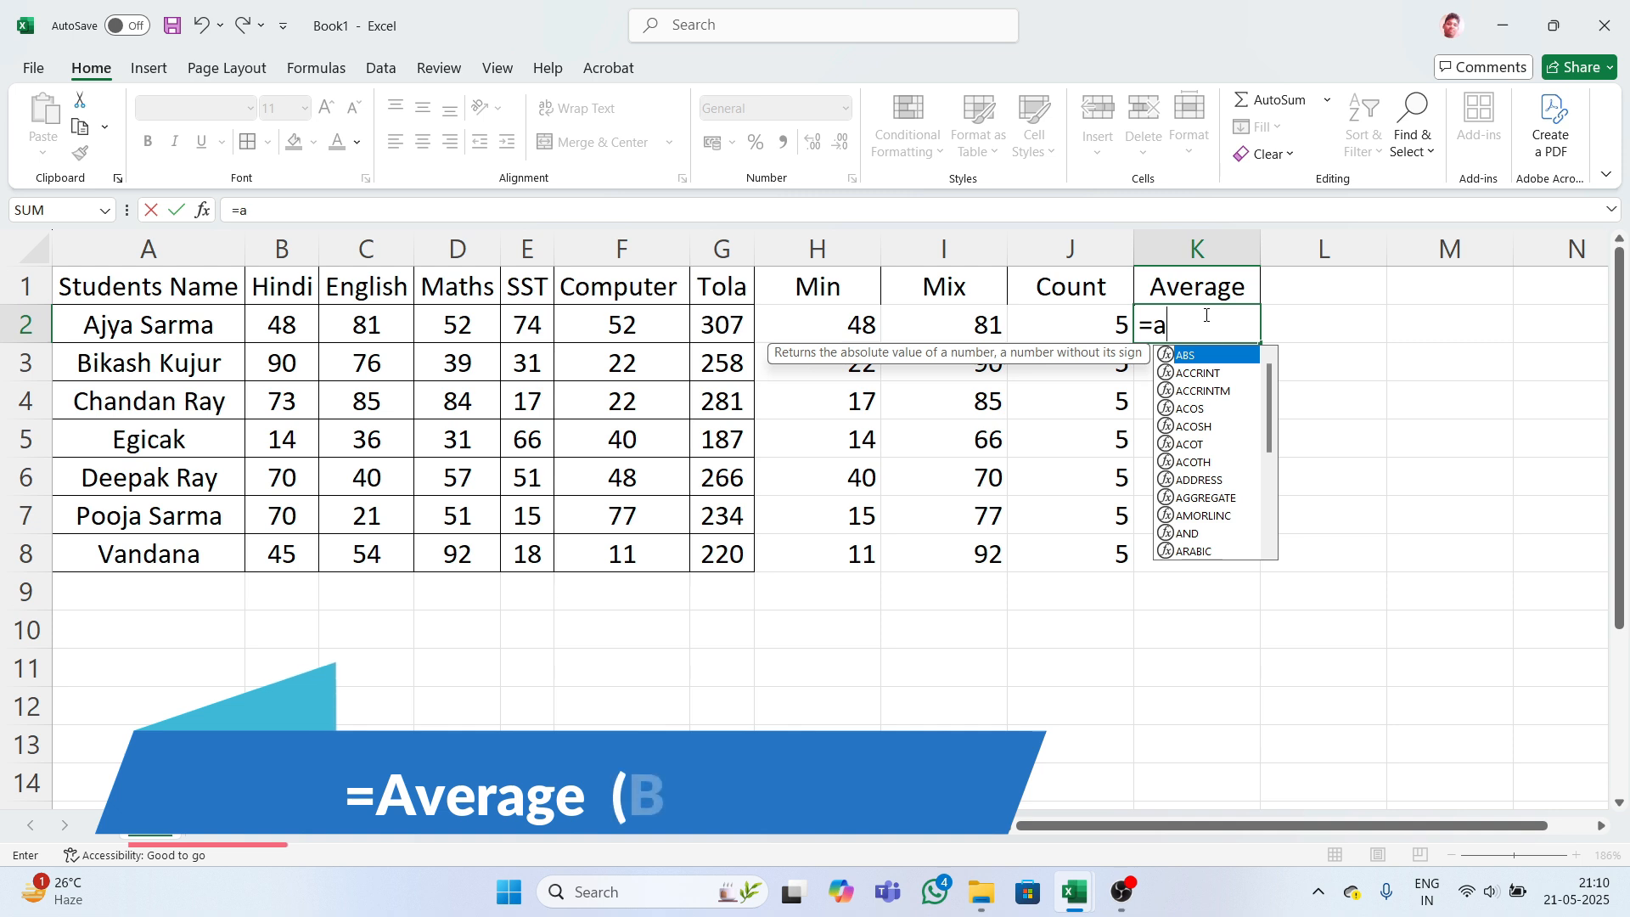
pyautogui.write('v')
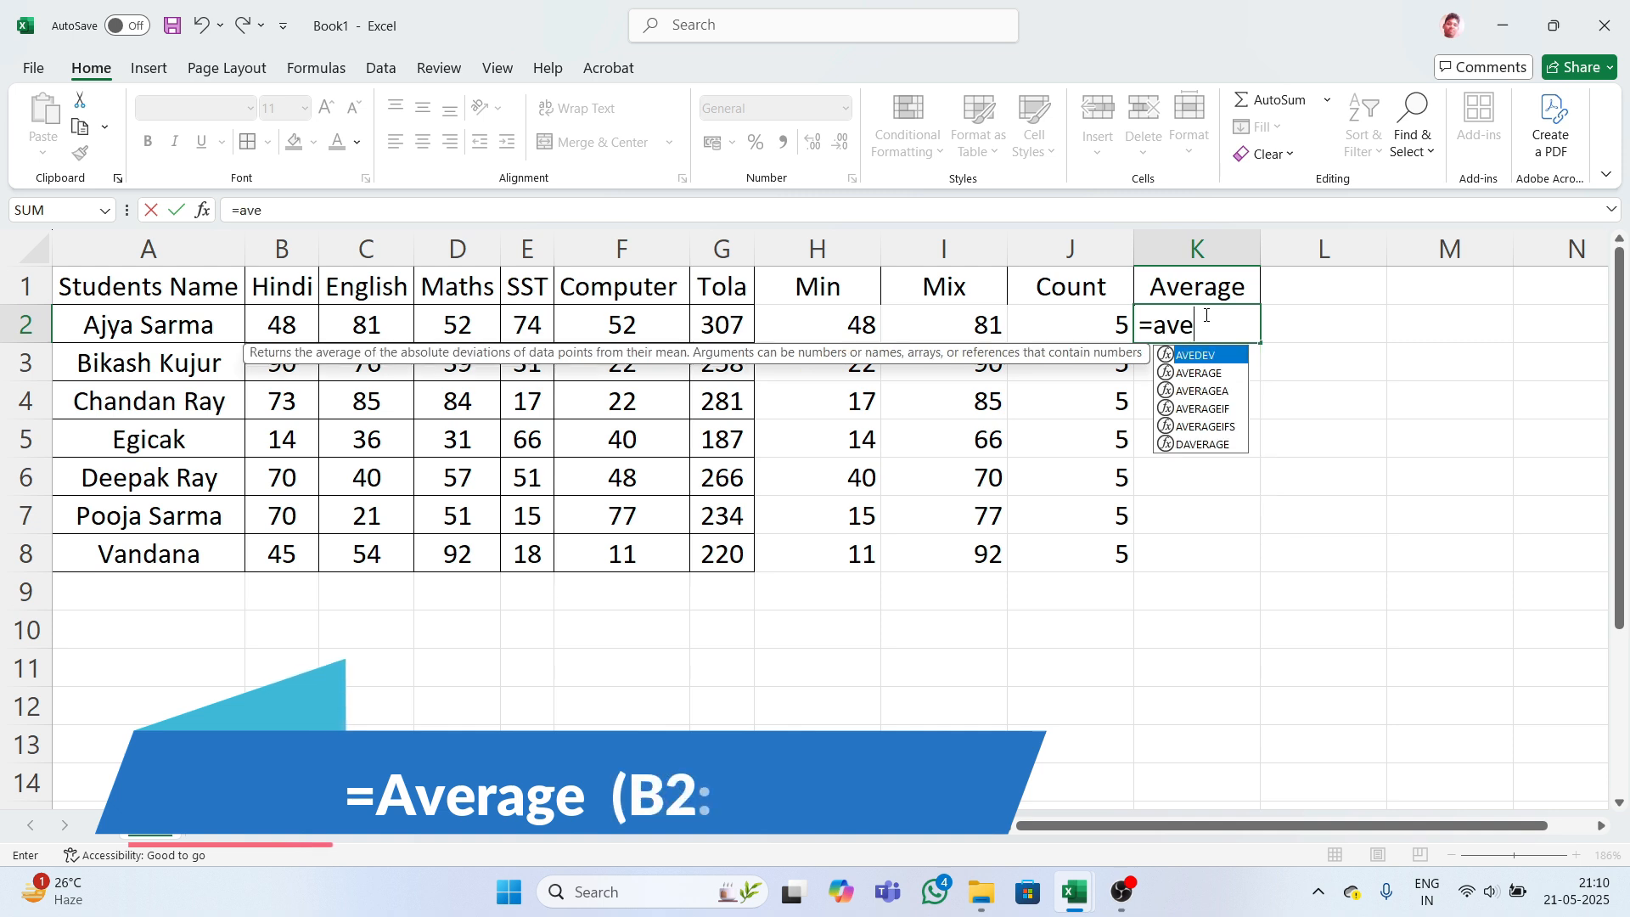
pyautogui.write('e')
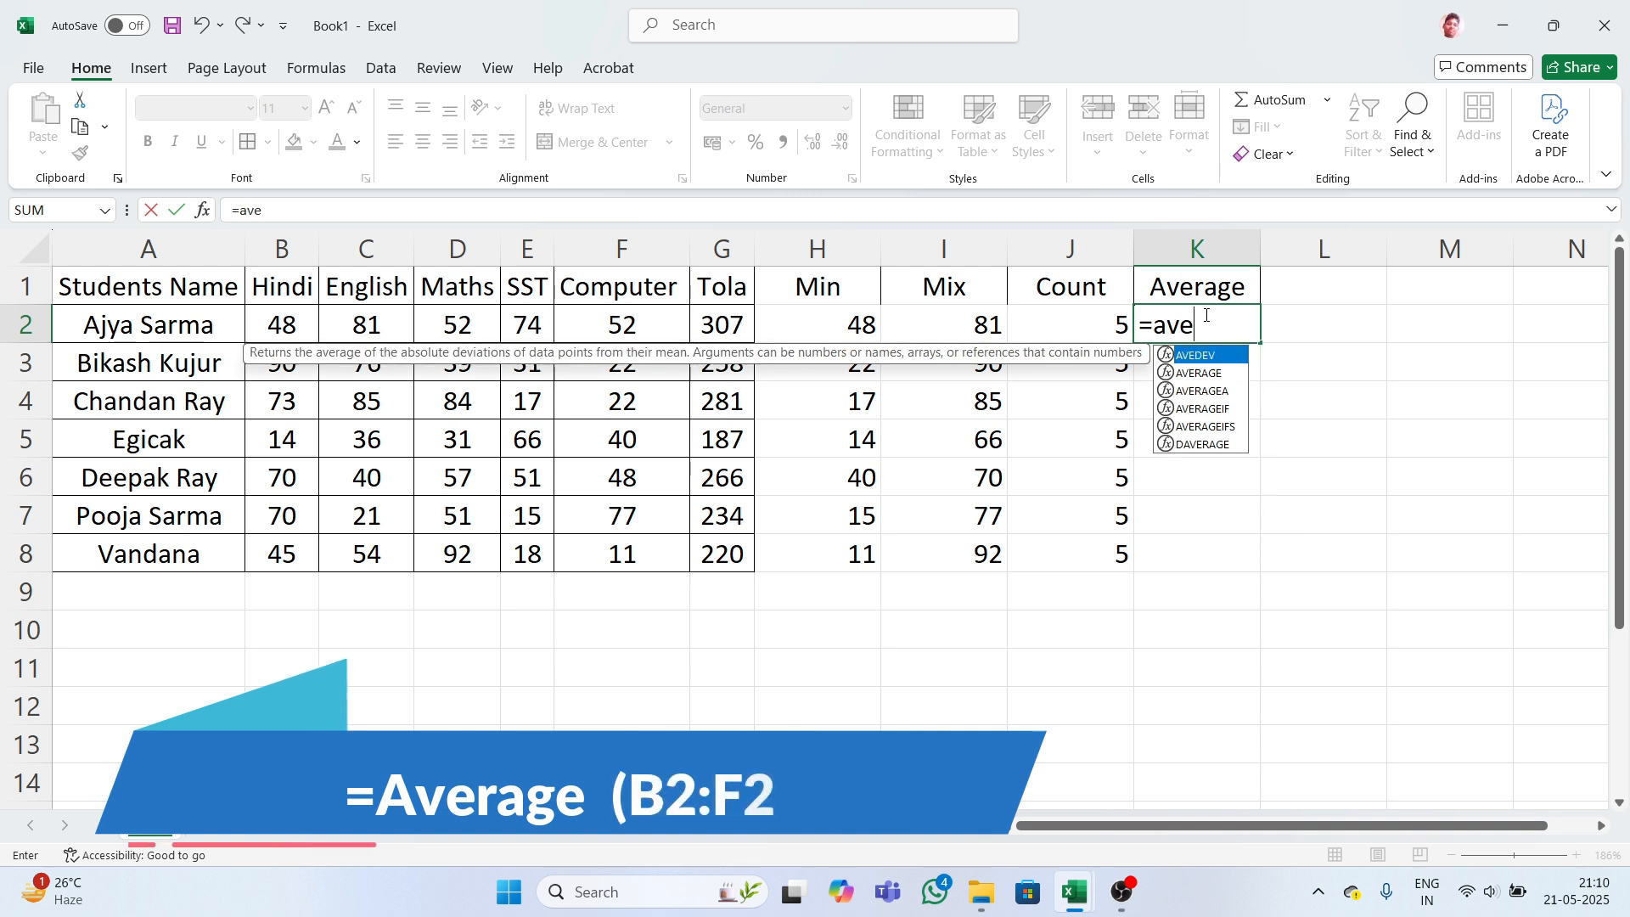
pyautogui.write('rag')
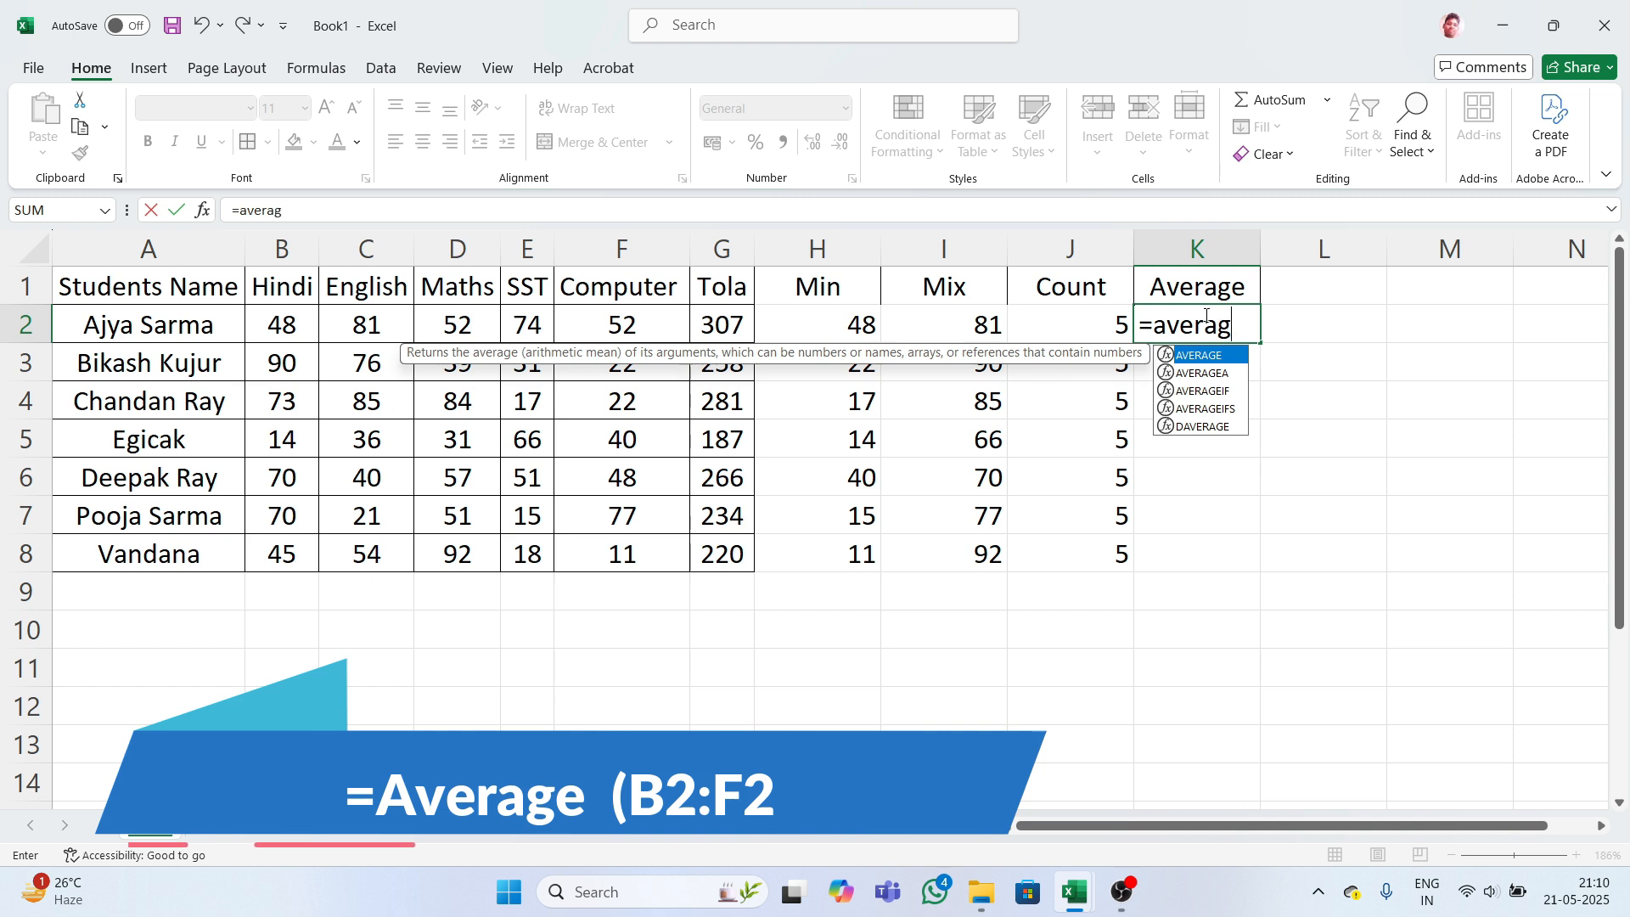
pyautogui.write('ea')
pyautogui.press('Tab')
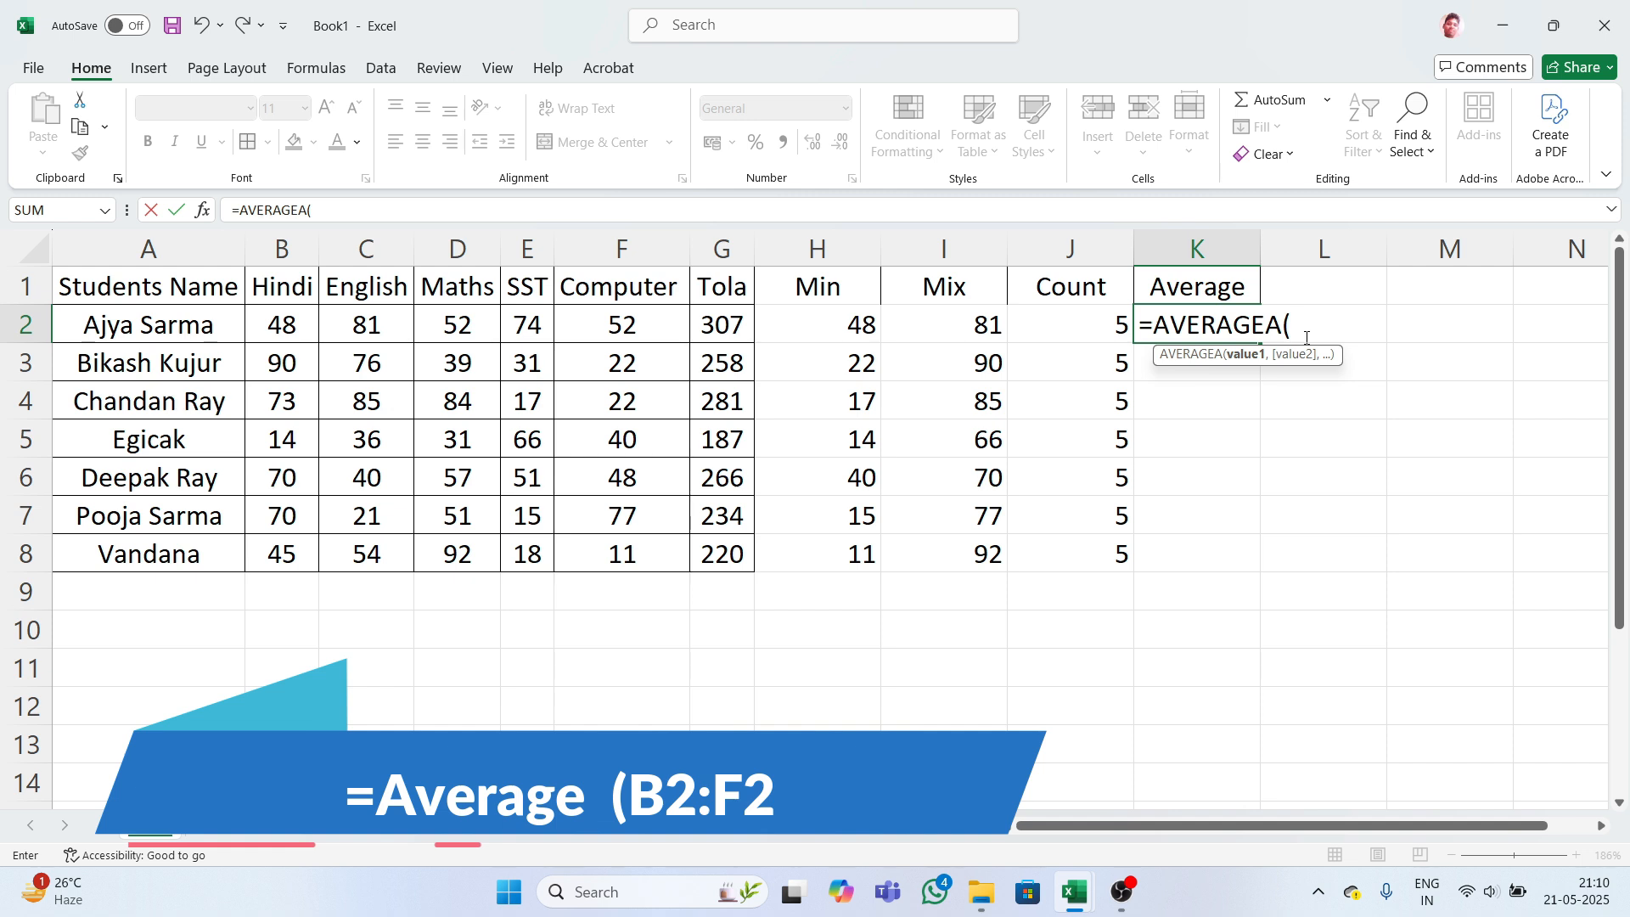
pyautogui.write('b')
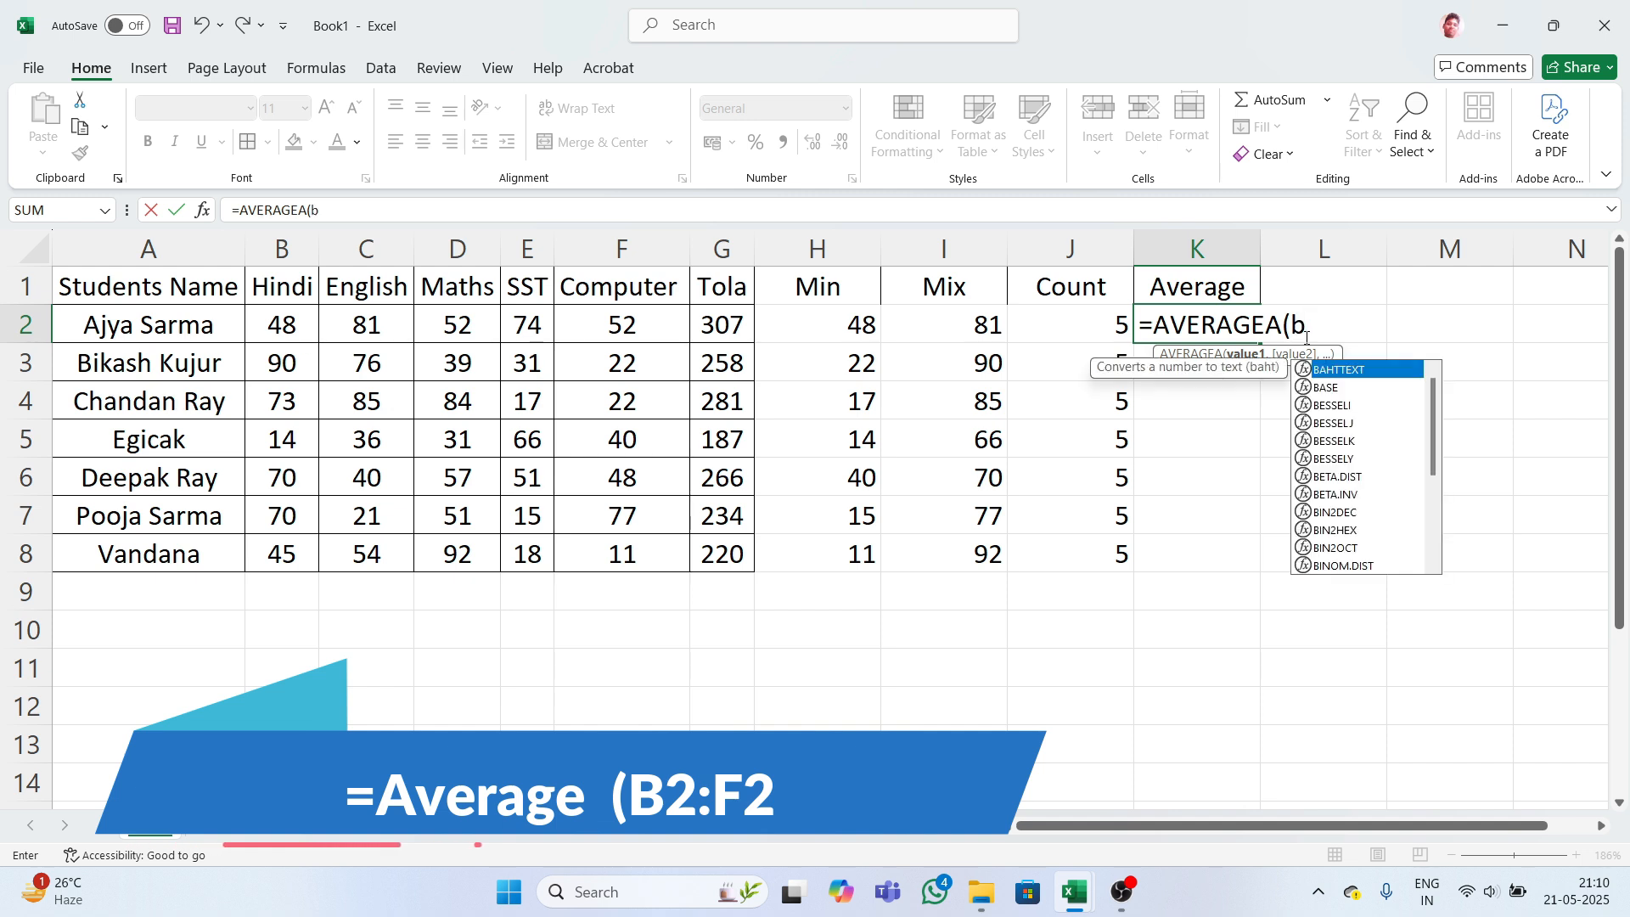
pyautogui.write('2:')
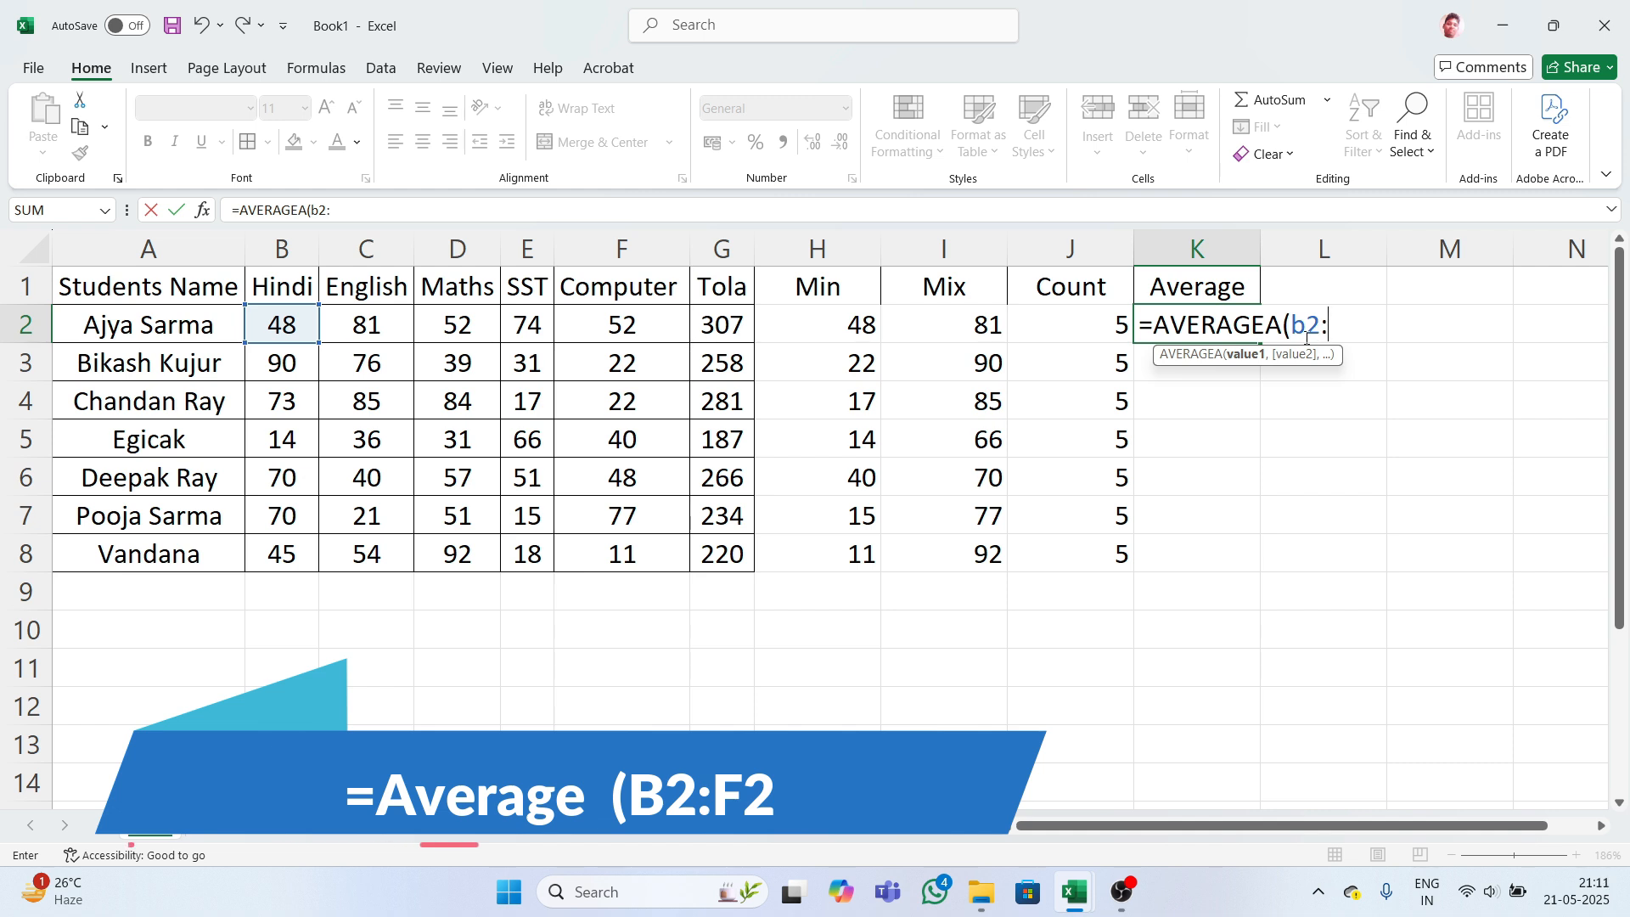
pyautogui.write('f2')
pyautogui.press('Return')
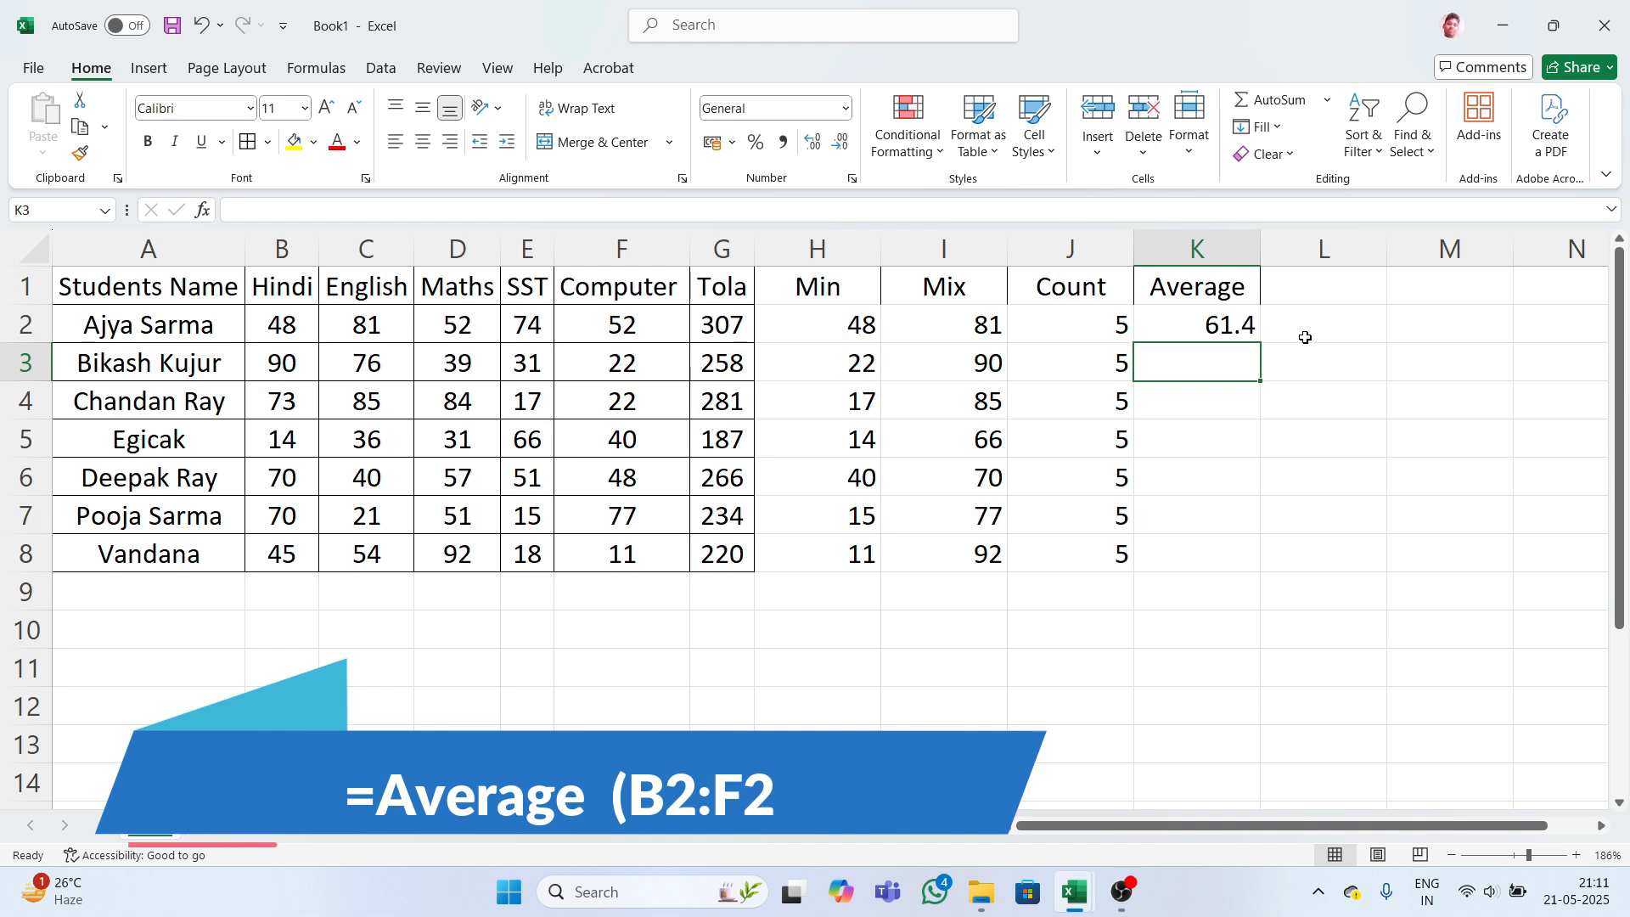
# - Clear the misspelled average formula that produced #NAME? in K3
pyautogui.write('=')
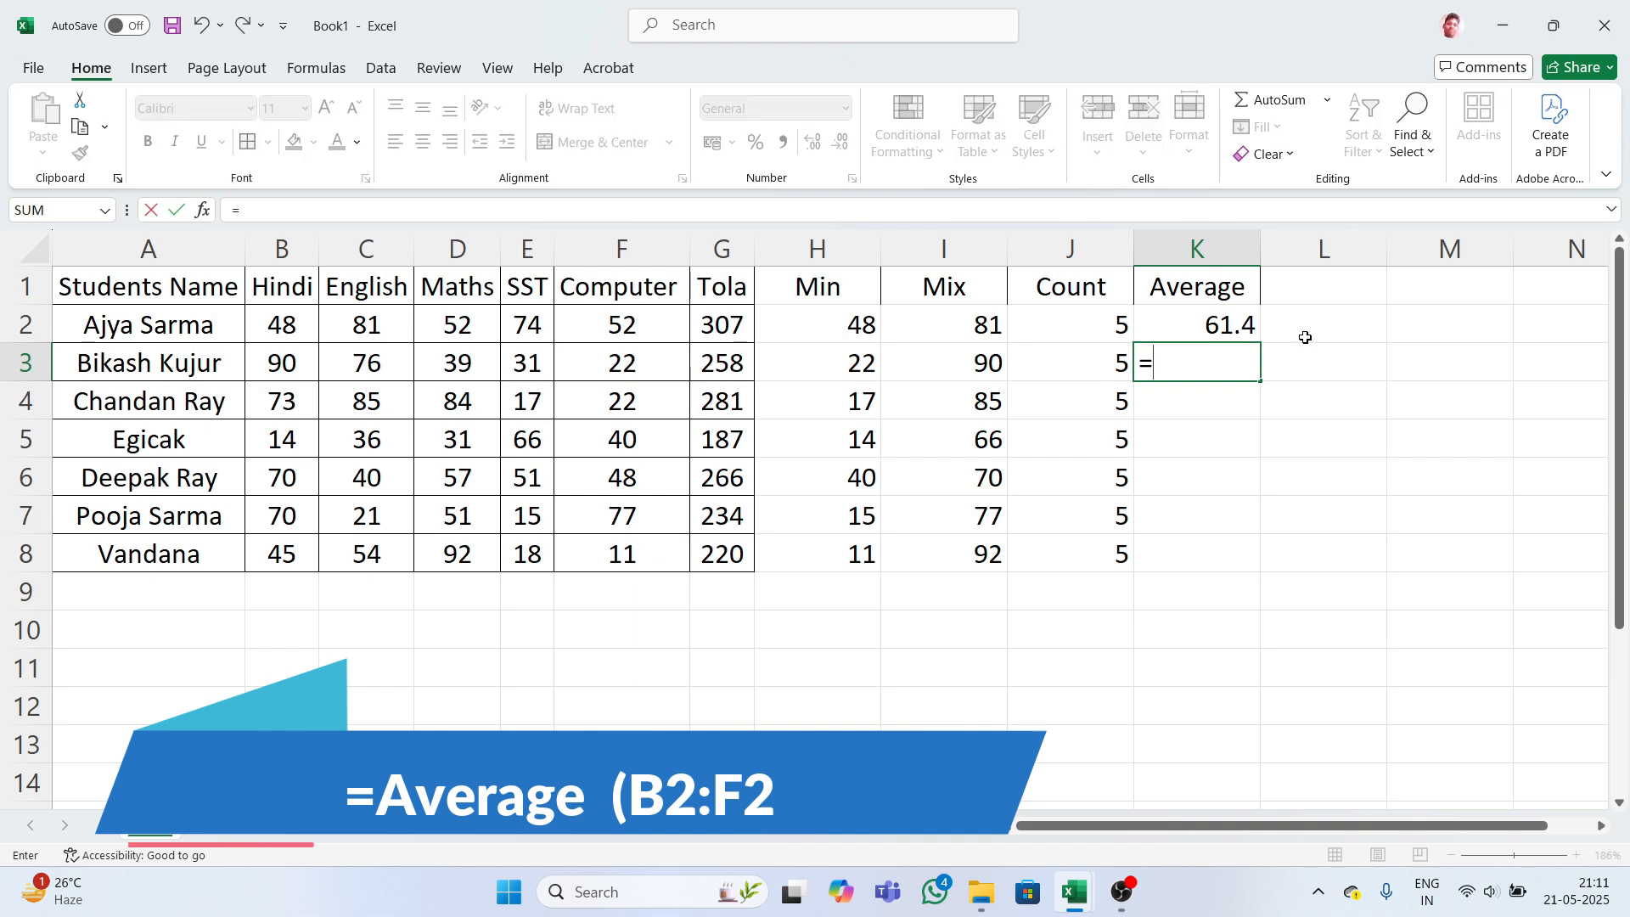
pyautogui.write('av')
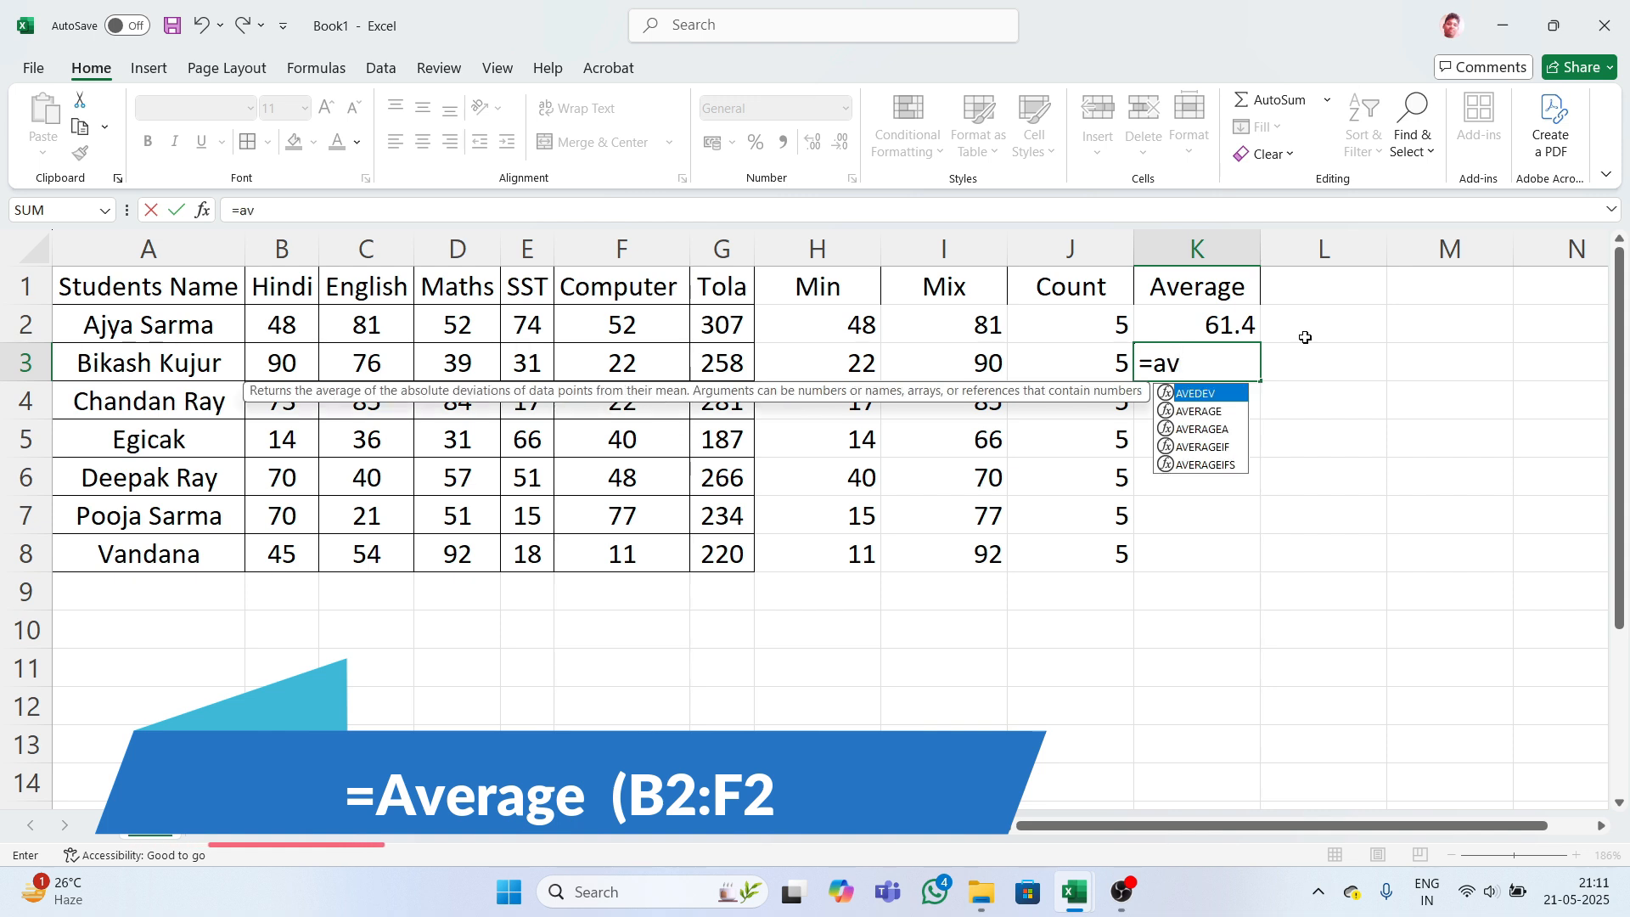
pyautogui.write('era')
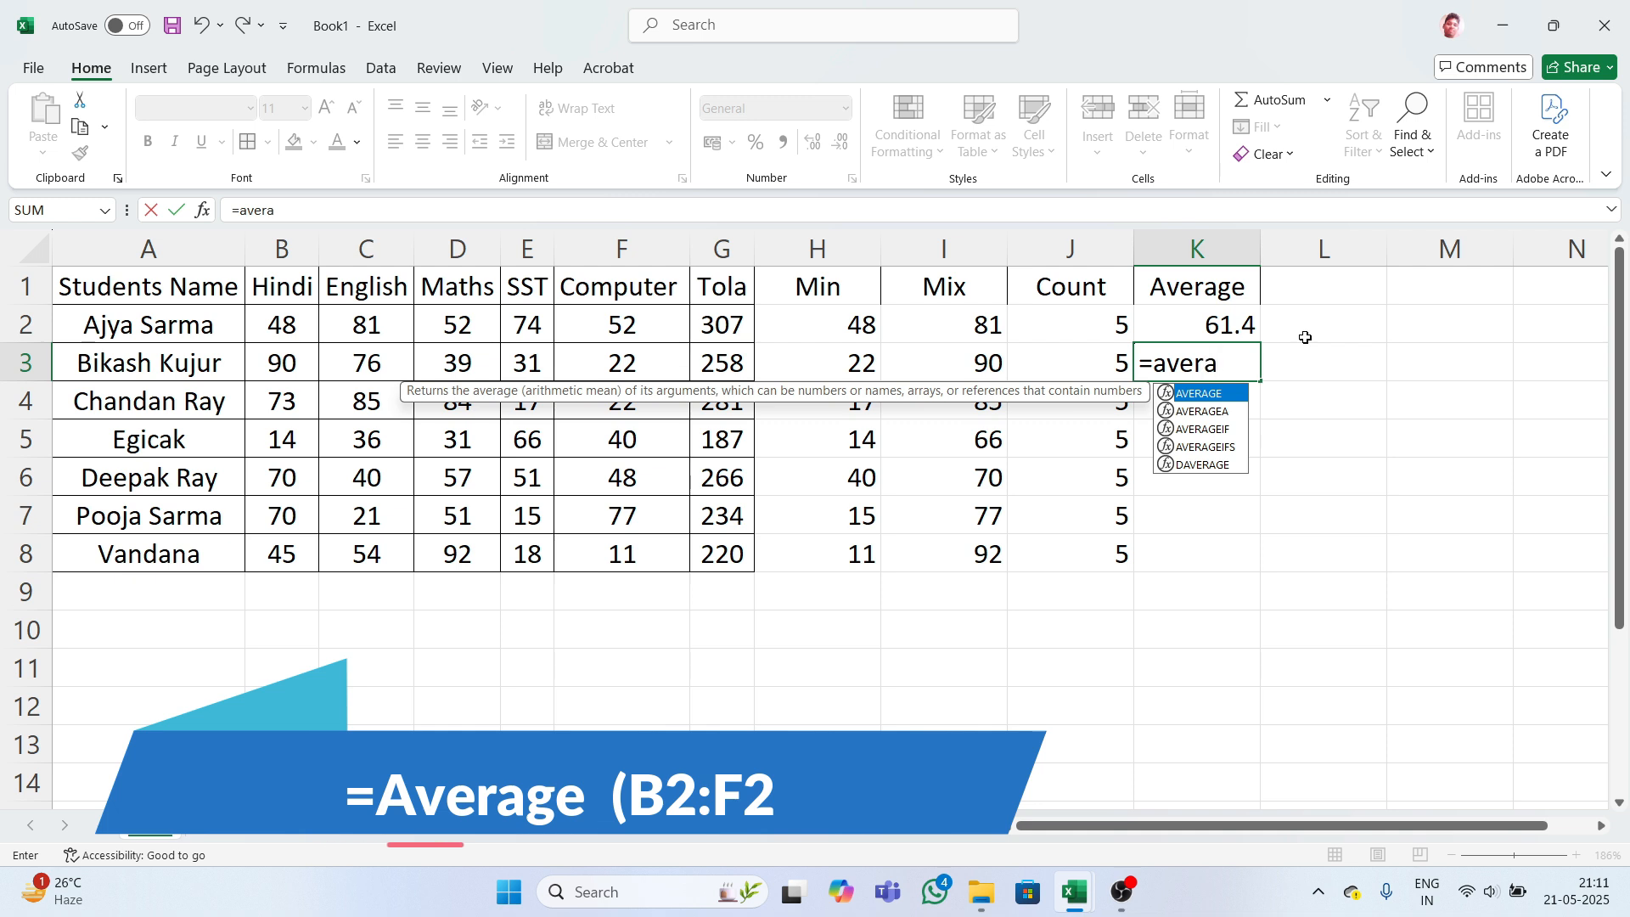
pyautogui.write('ea')
pyautogui.press('Tab')
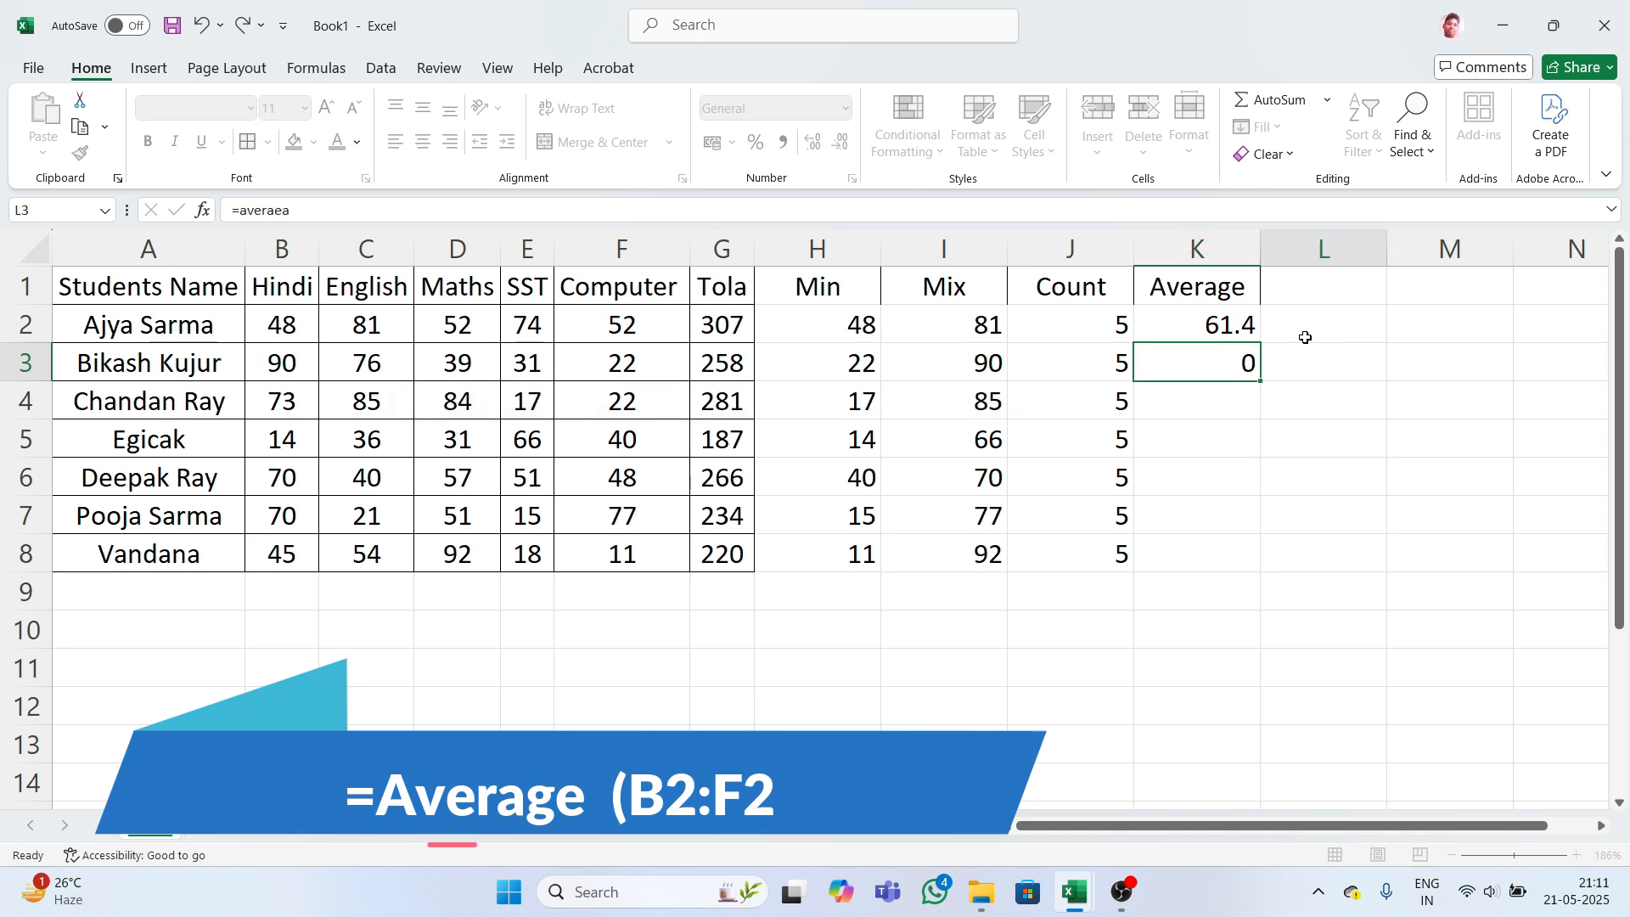
pyautogui.click(1210, 350)
pyautogui.press('BackSpace')
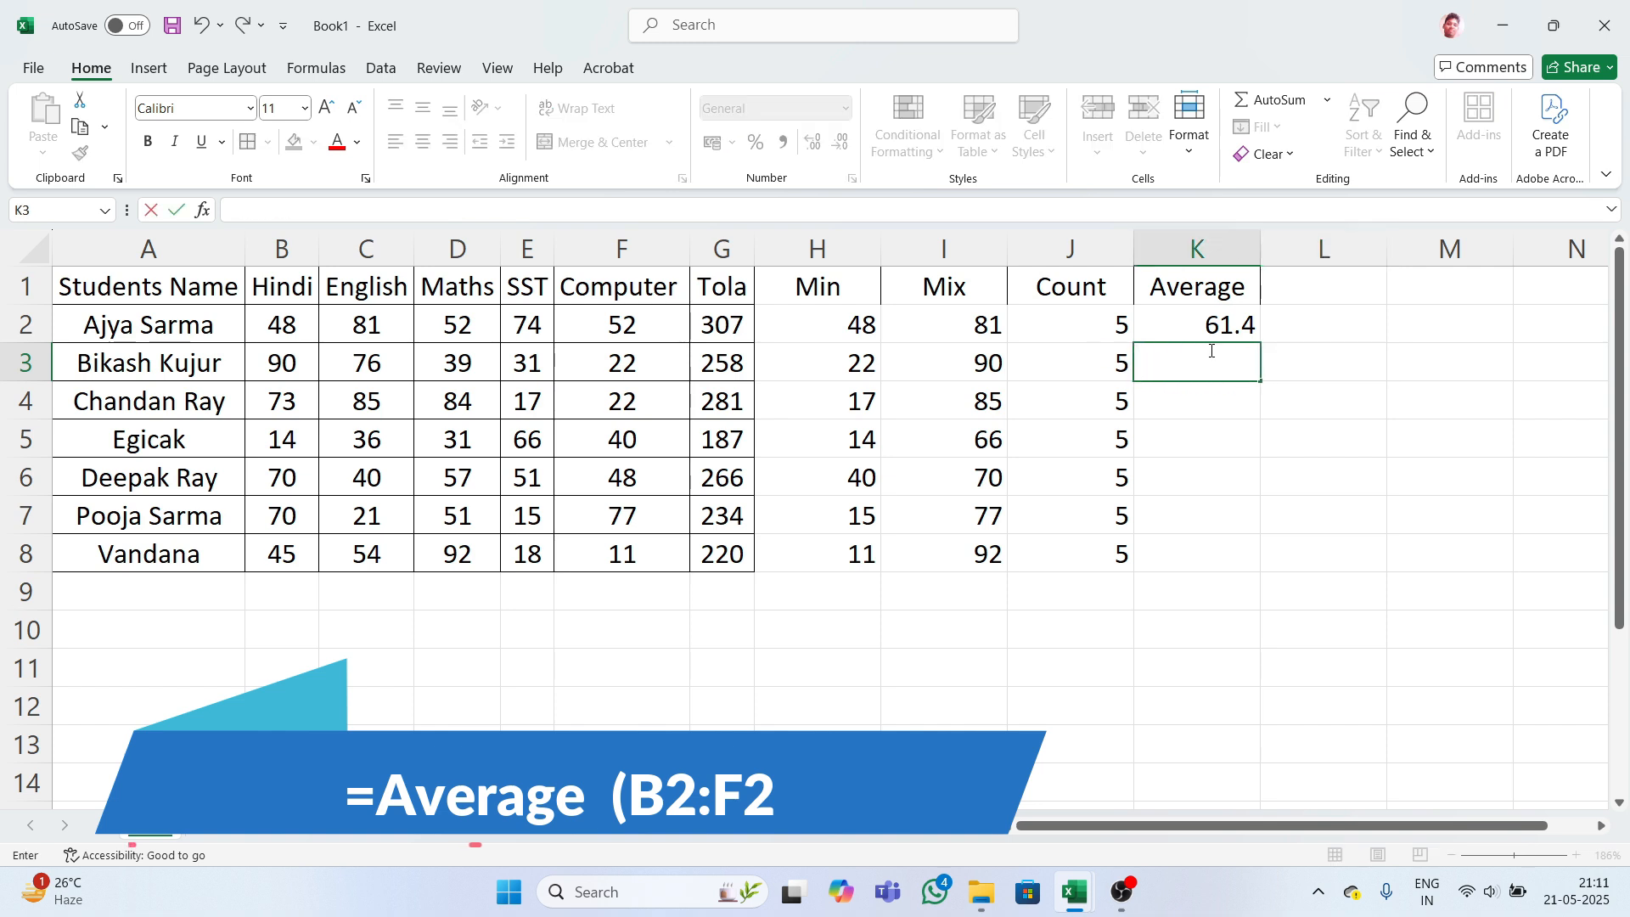
# - Enter =AVERAGE(B3:F3) in K3 for the second student
pyautogui.write('==av')
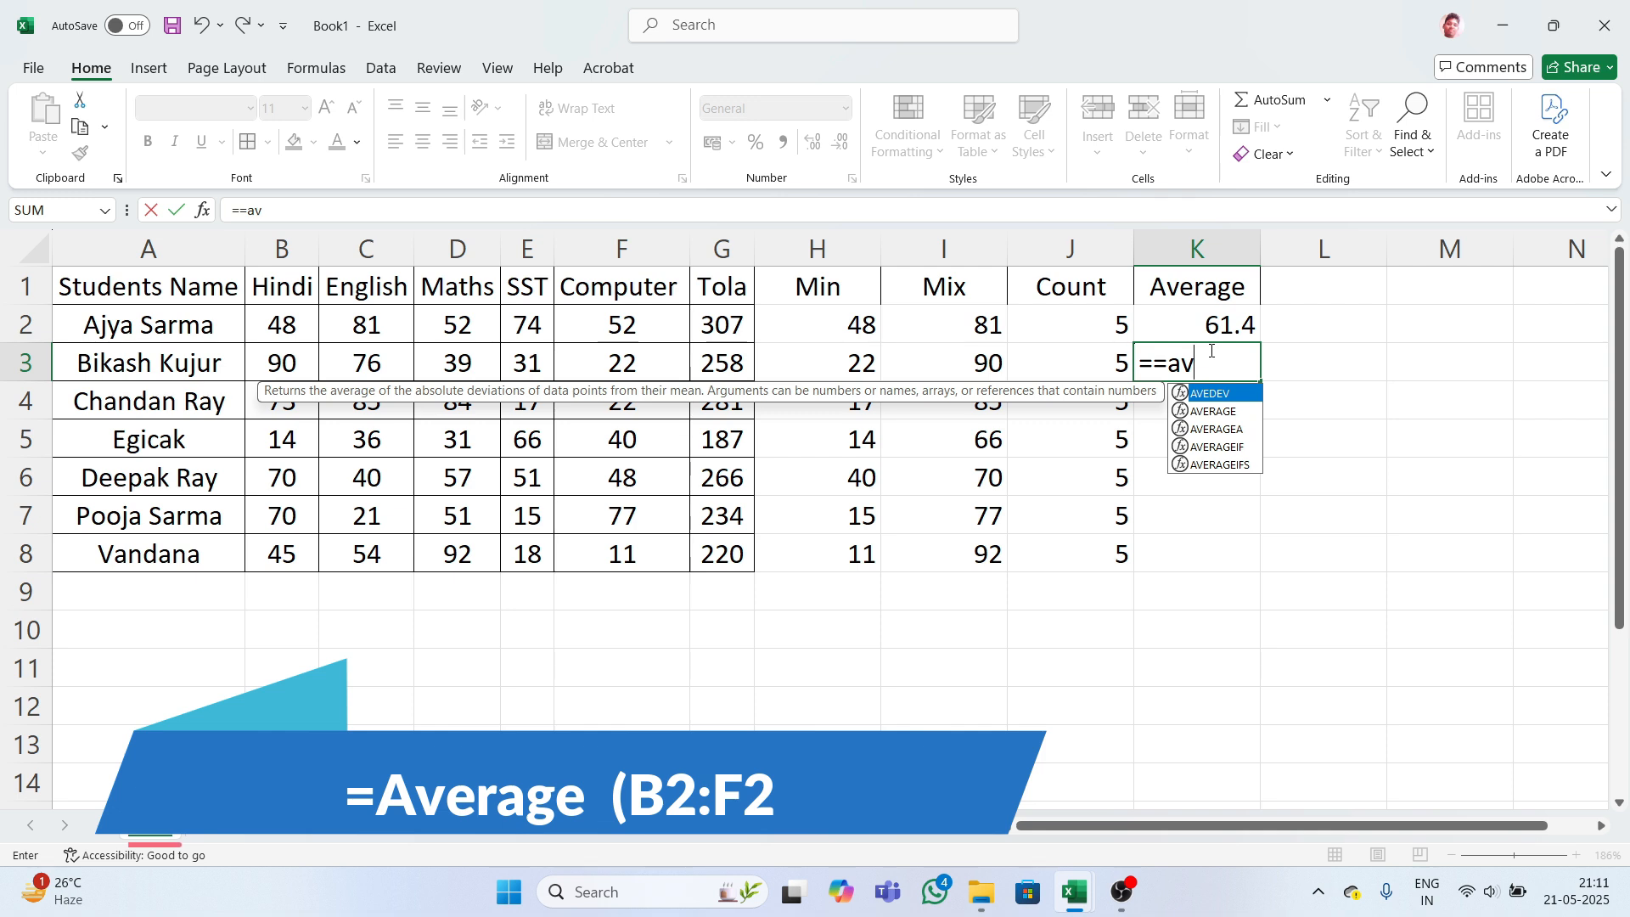
pyautogui.write('era')
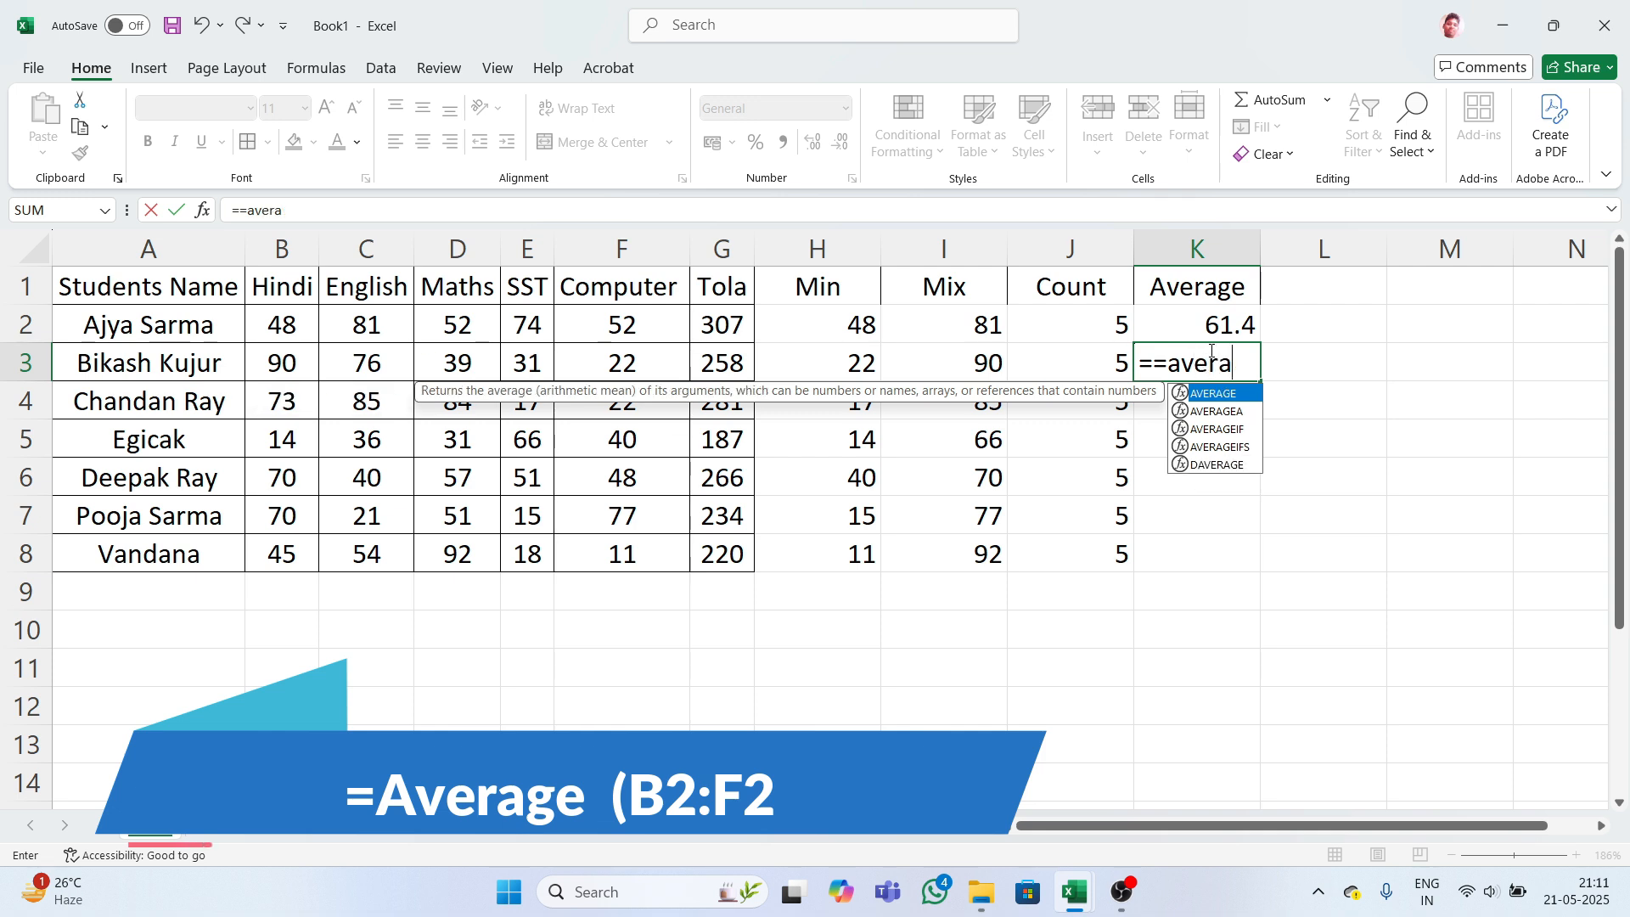
pyautogui.write('ge')
pyautogui.press('Tab')
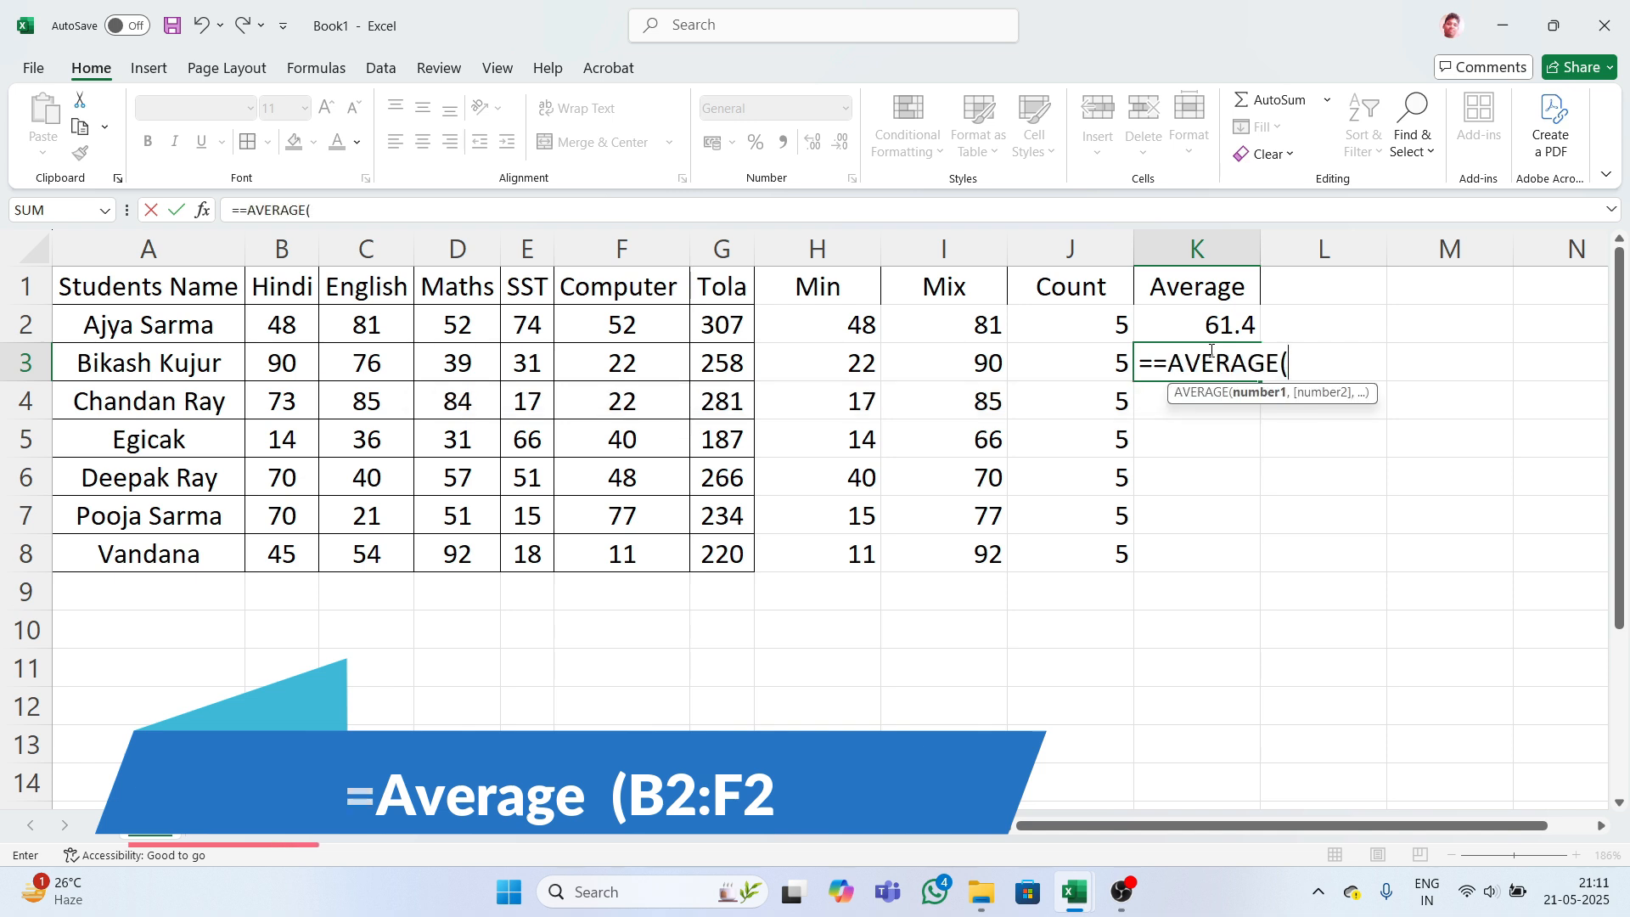
pyautogui.click(1153, 367)
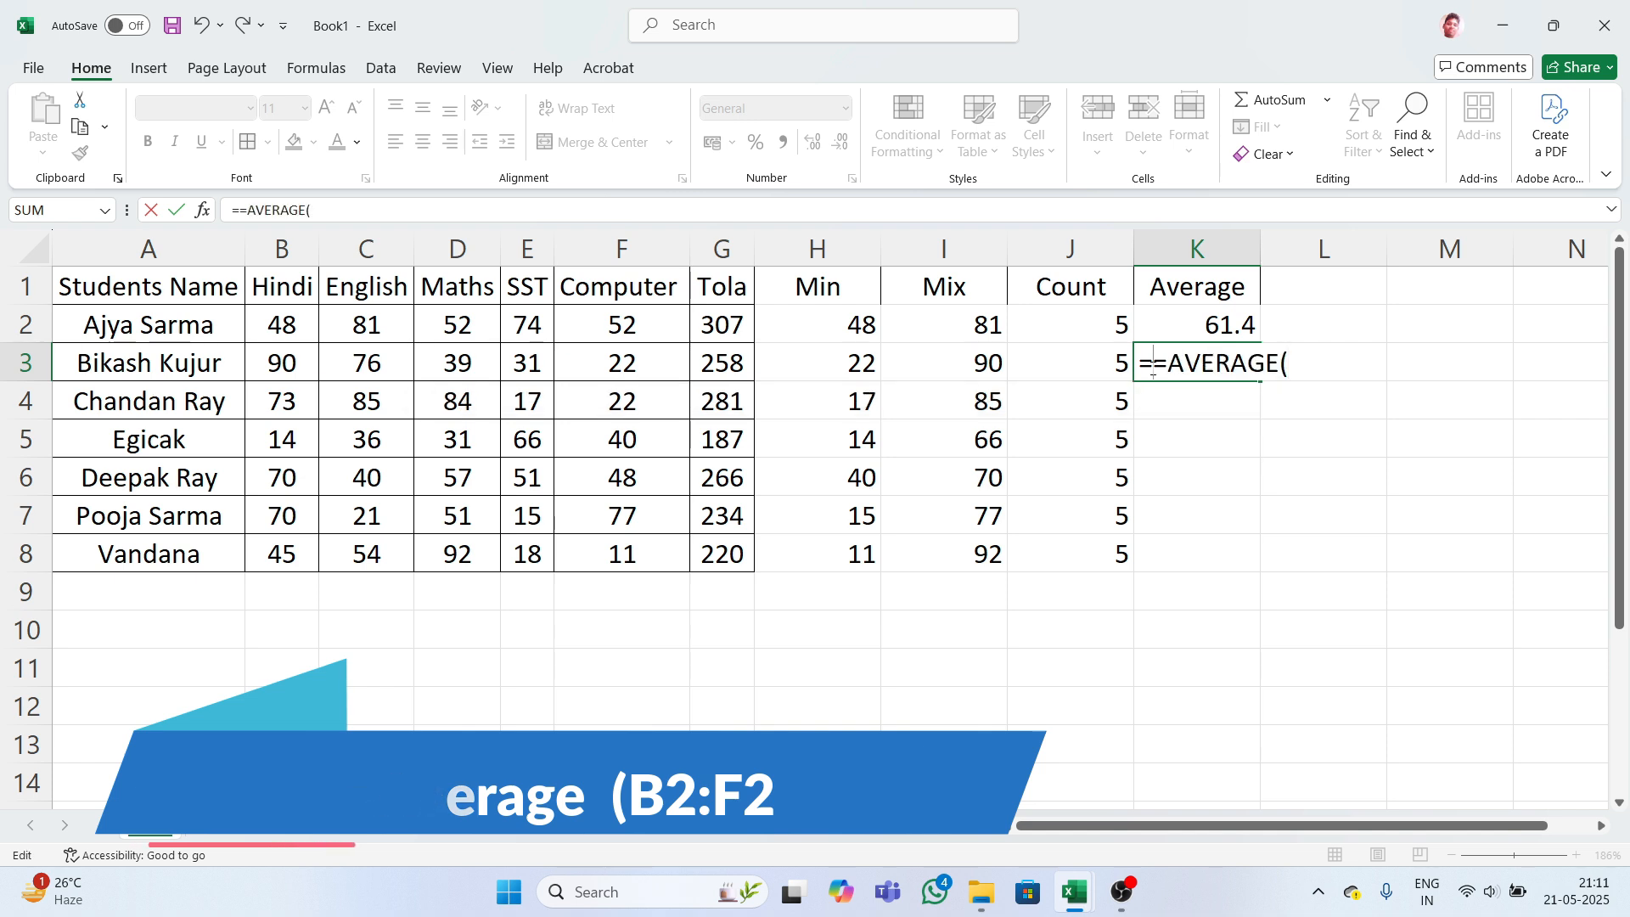
pyautogui.press('BackSpace')
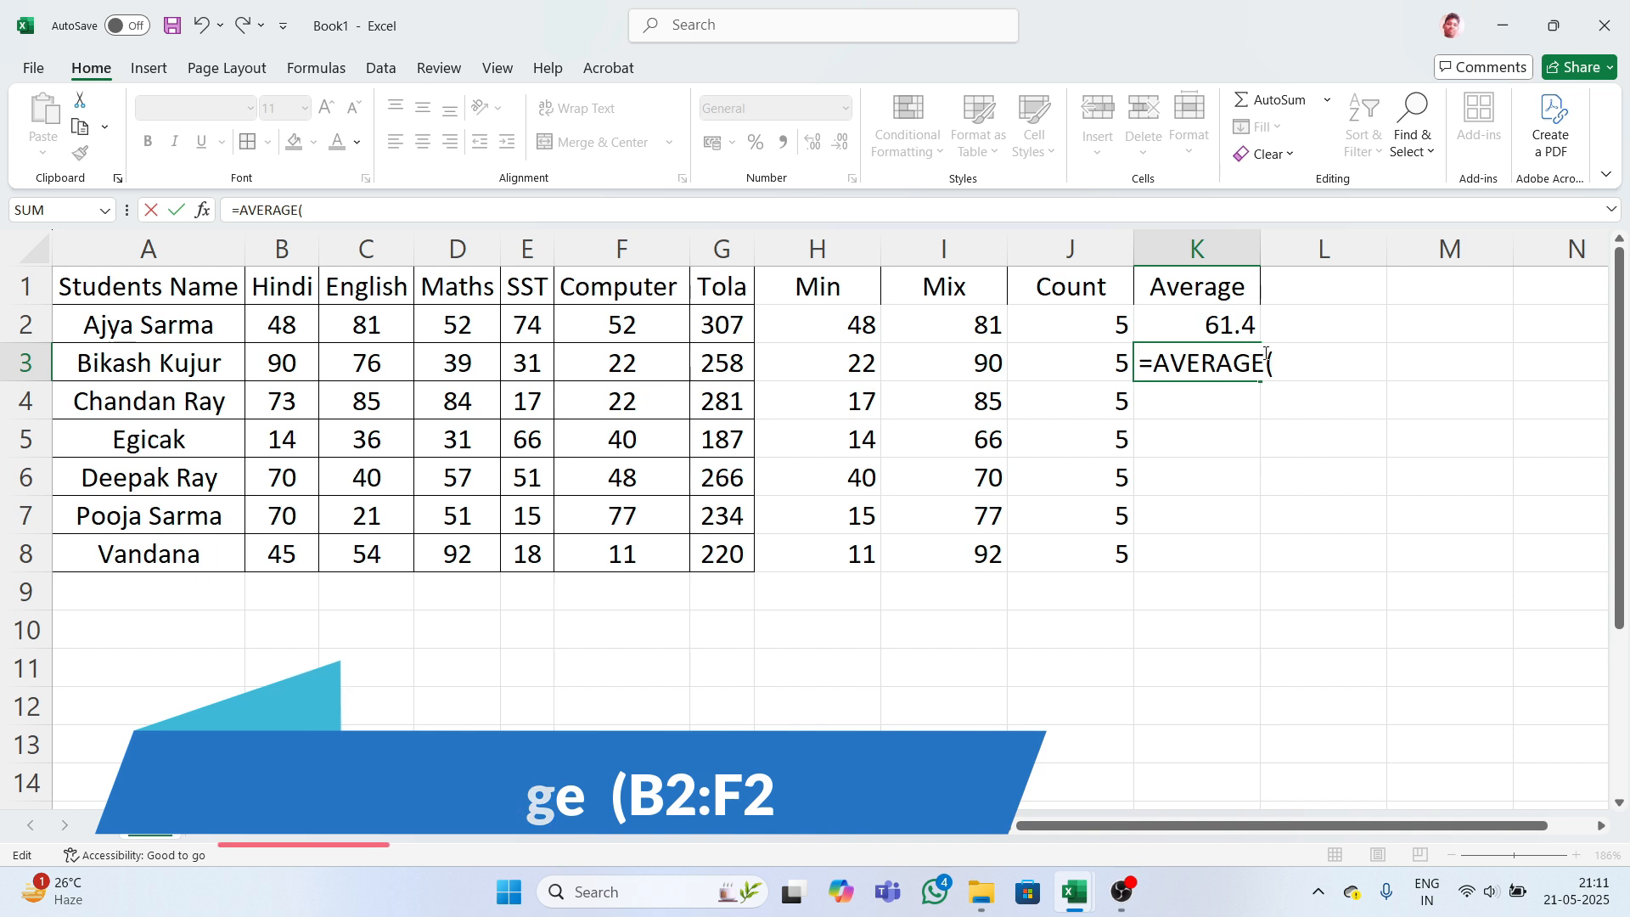
pyautogui.click(1283, 358)
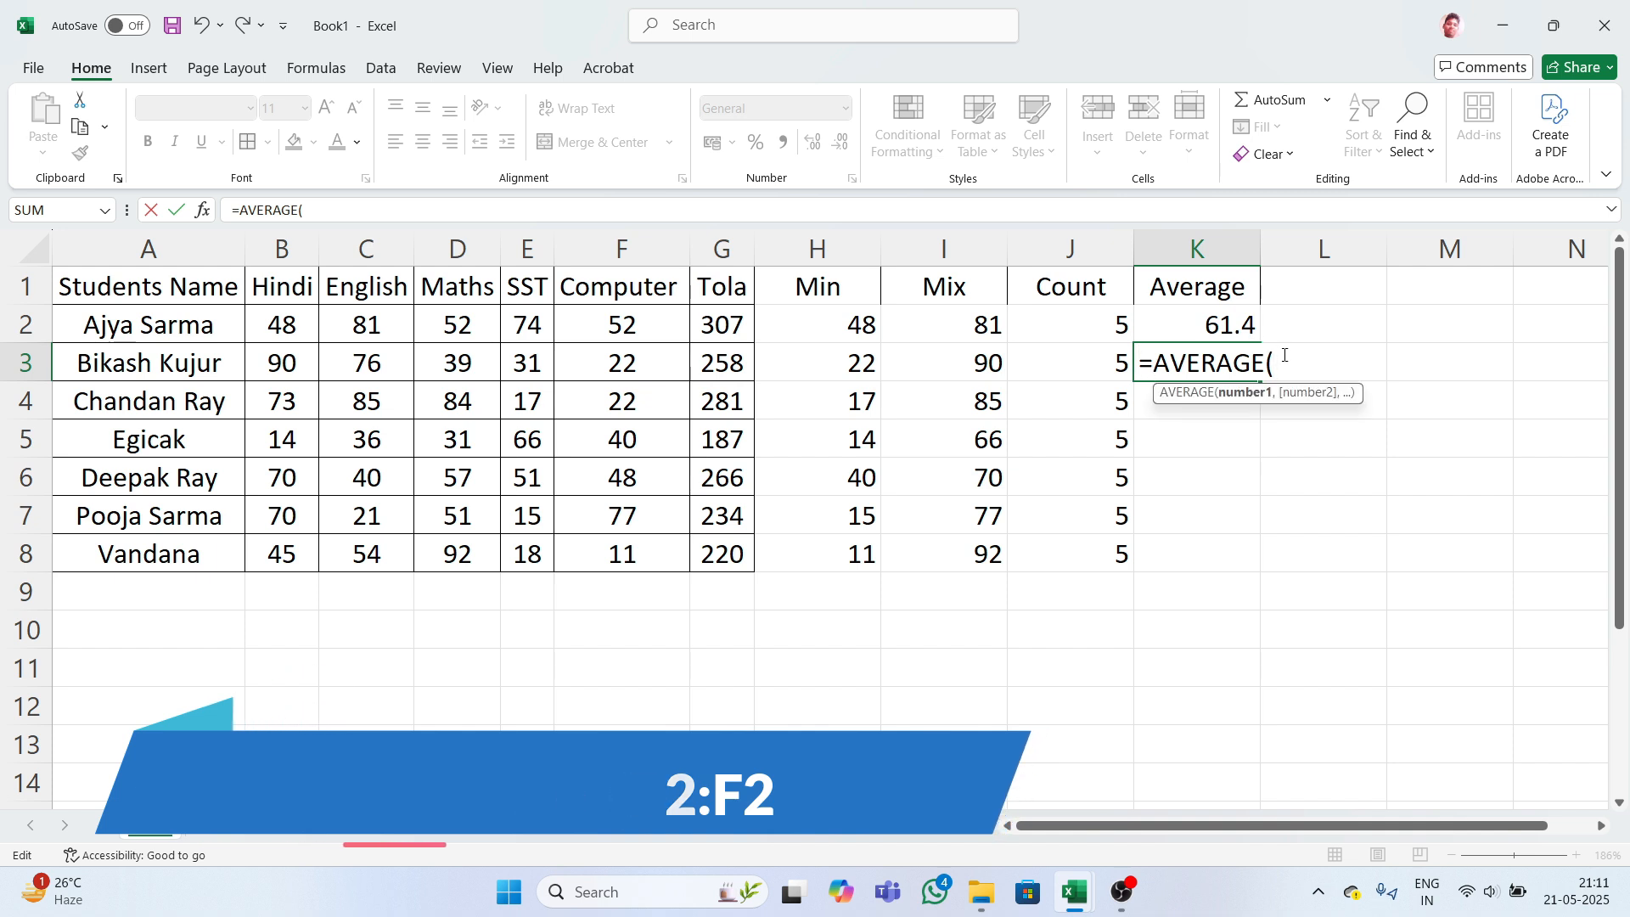
pyautogui.write('b')
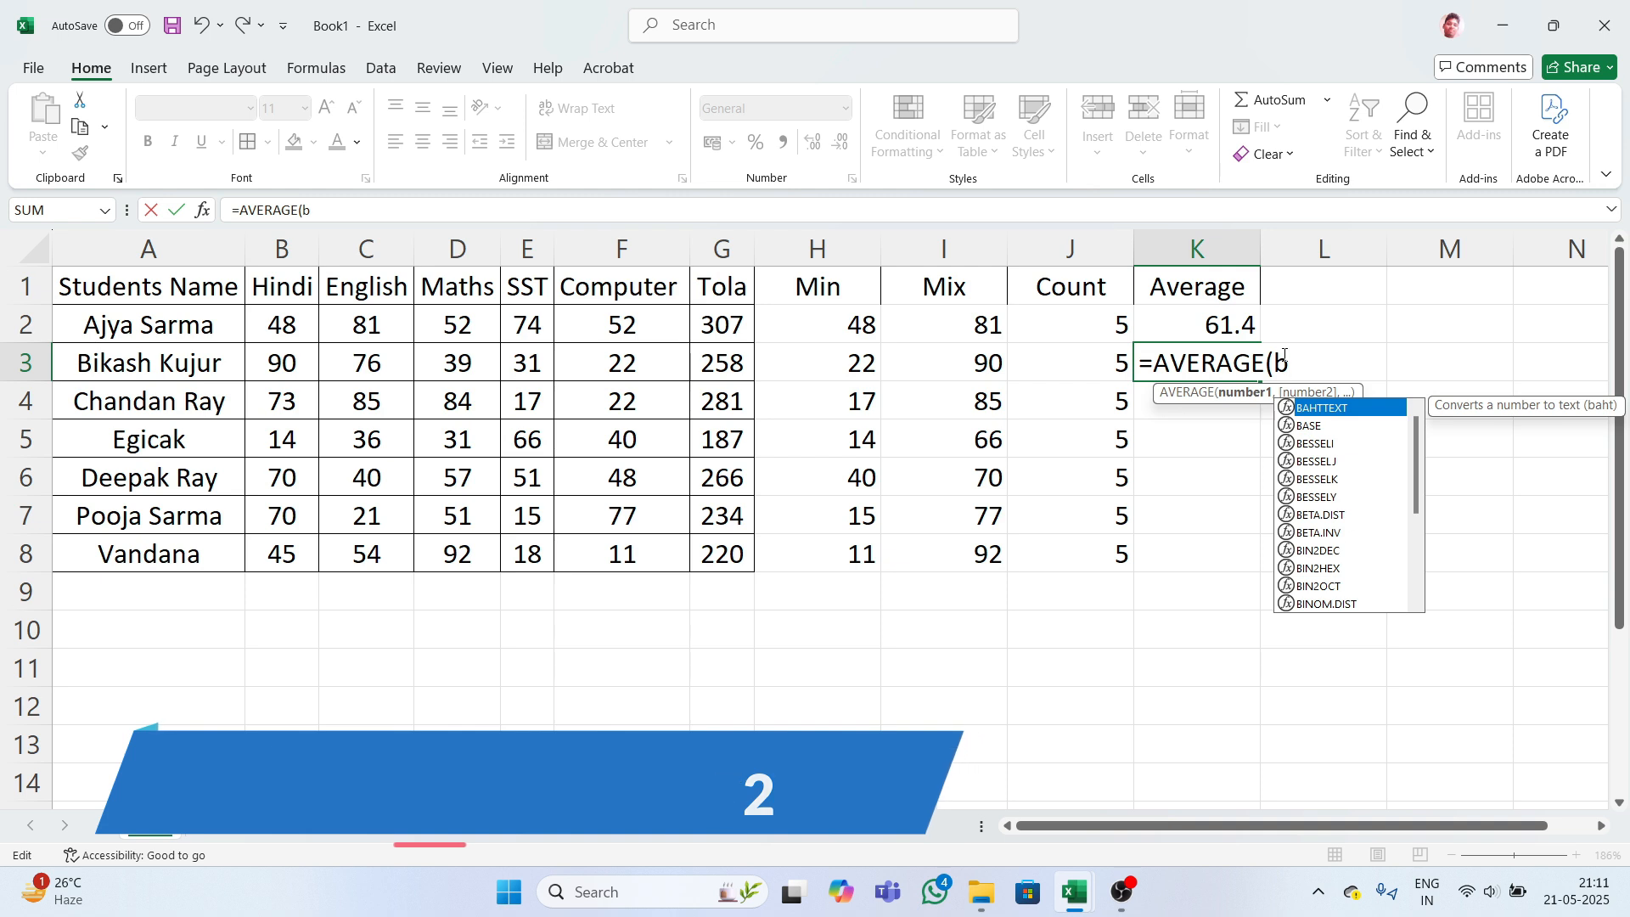
pyautogui.write('3')
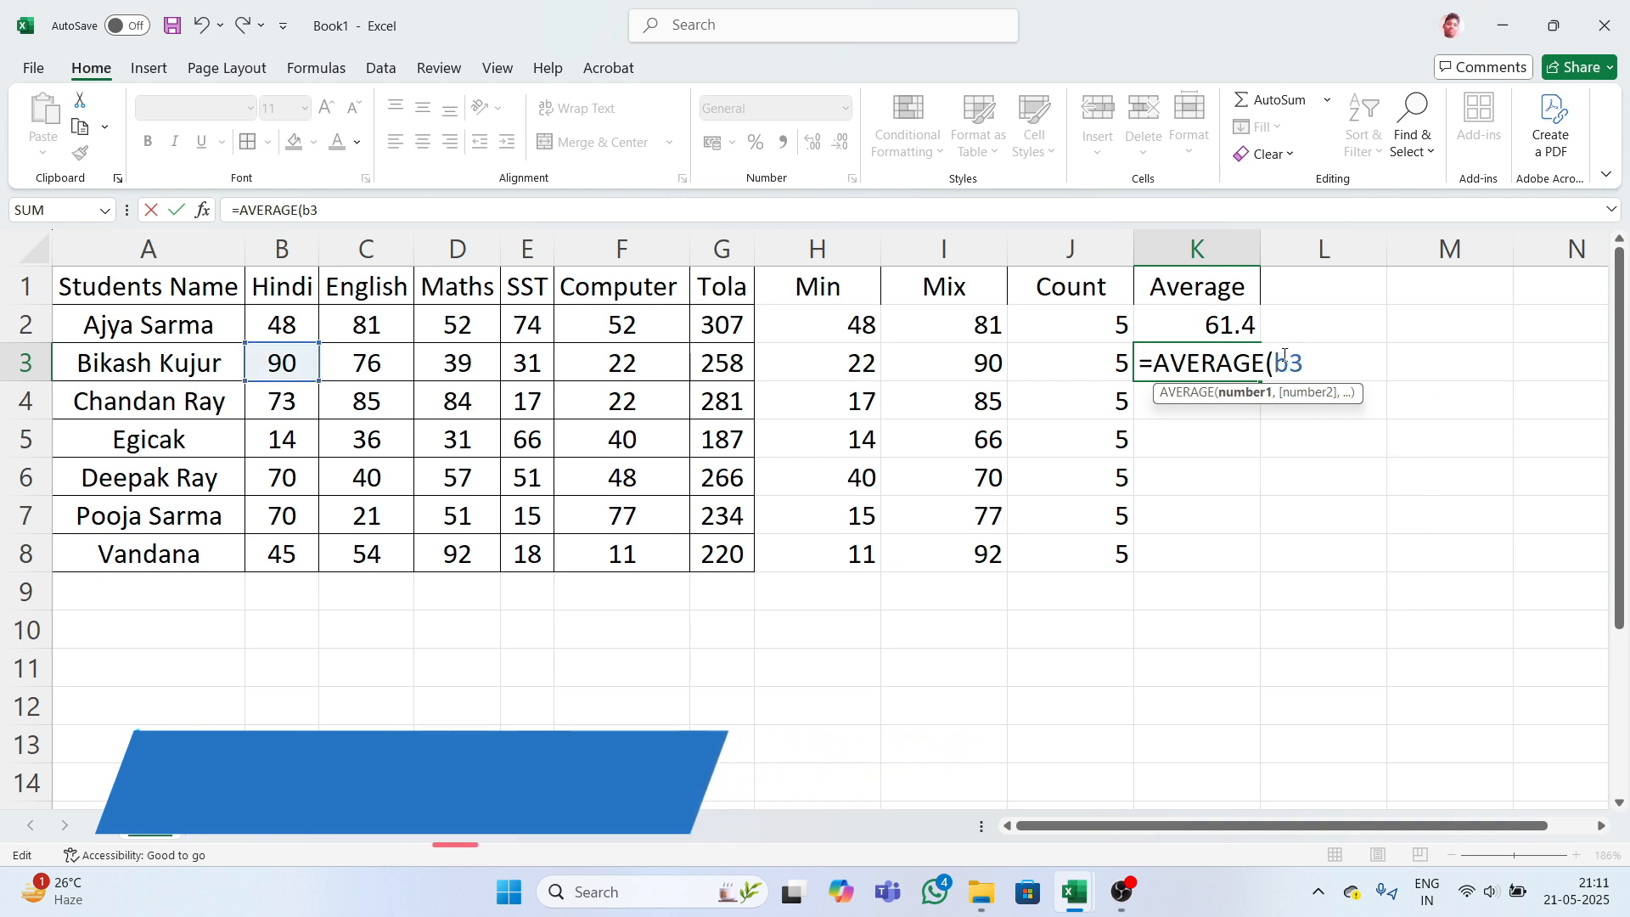
pyautogui.write(':')
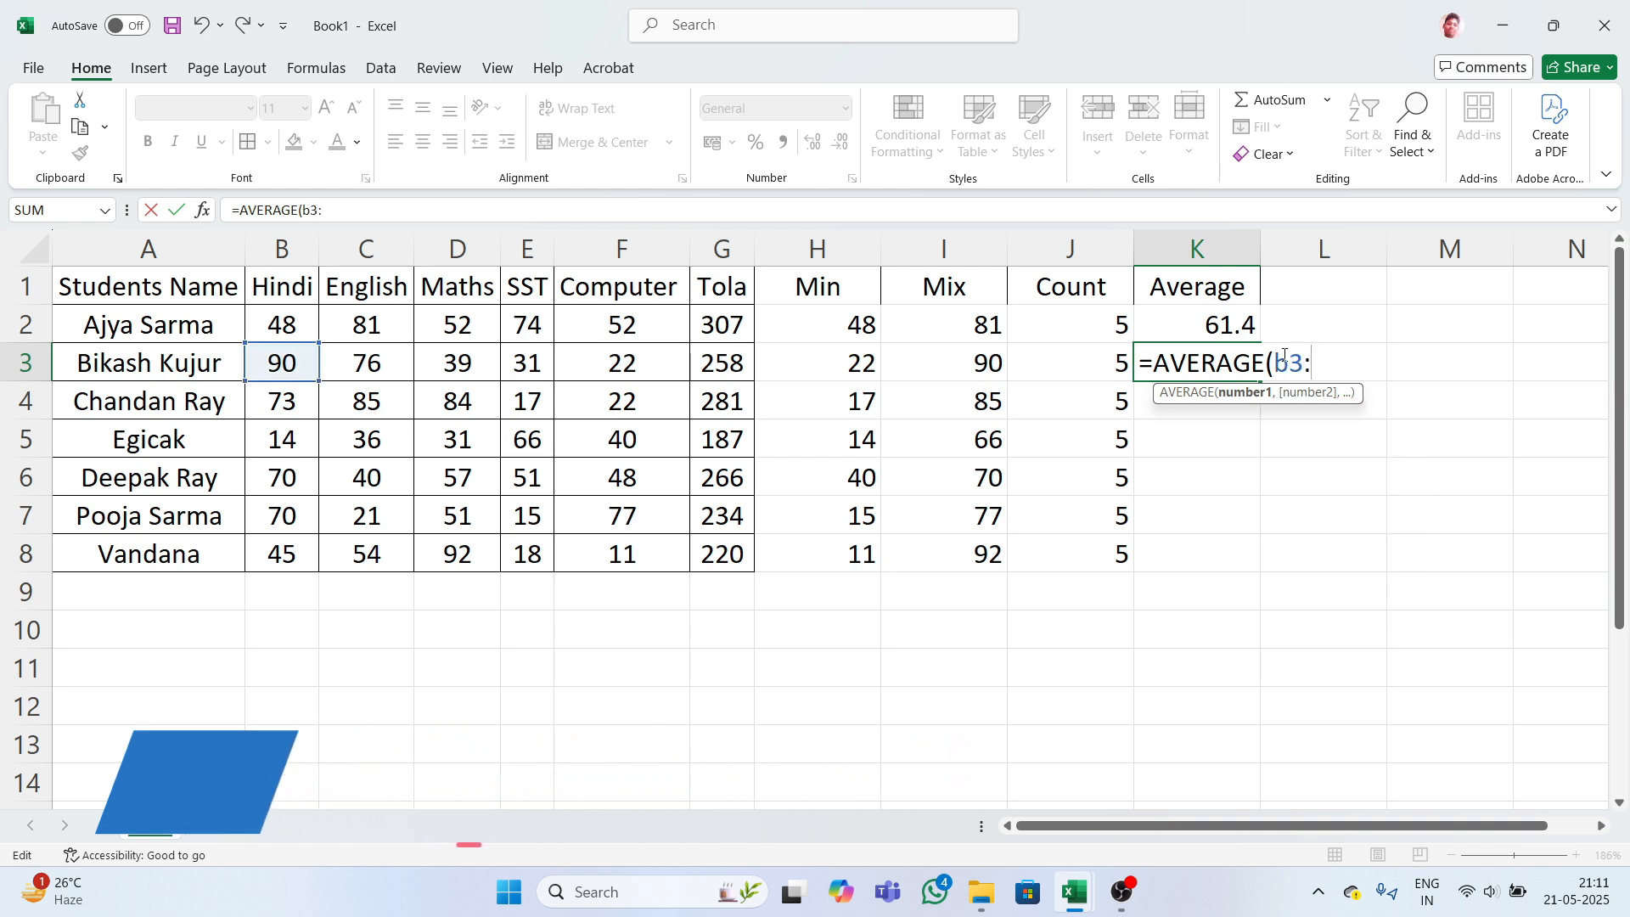
pyautogui.press('BackSpace')
pyautogui.write('f')
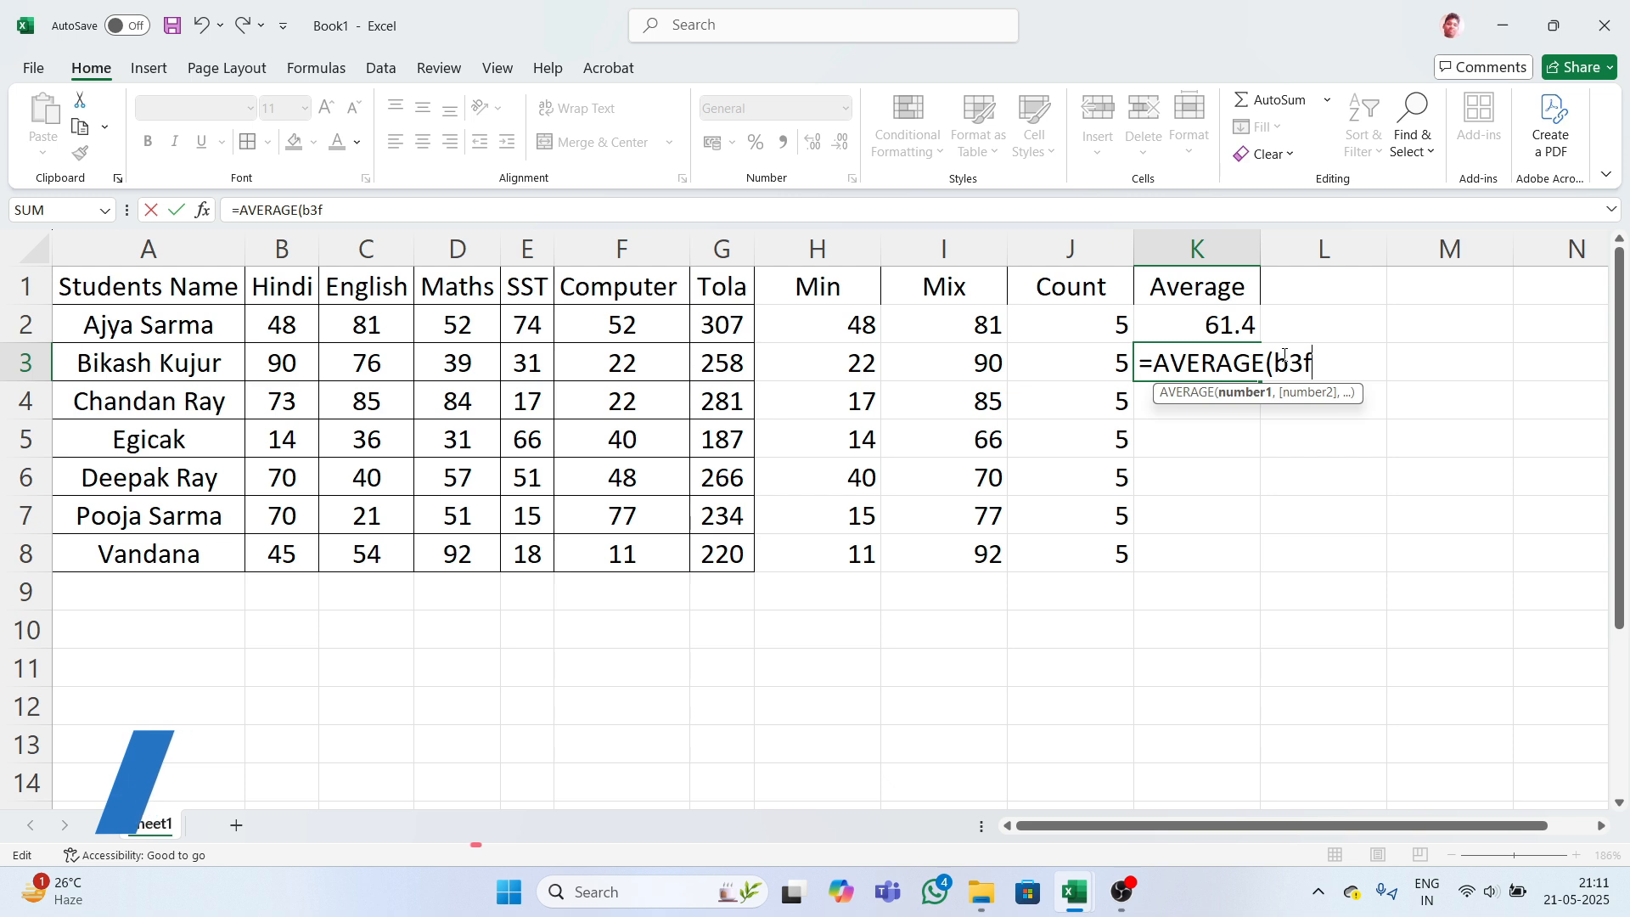
pyautogui.press('BackSpace')
pyautogui.write(':')
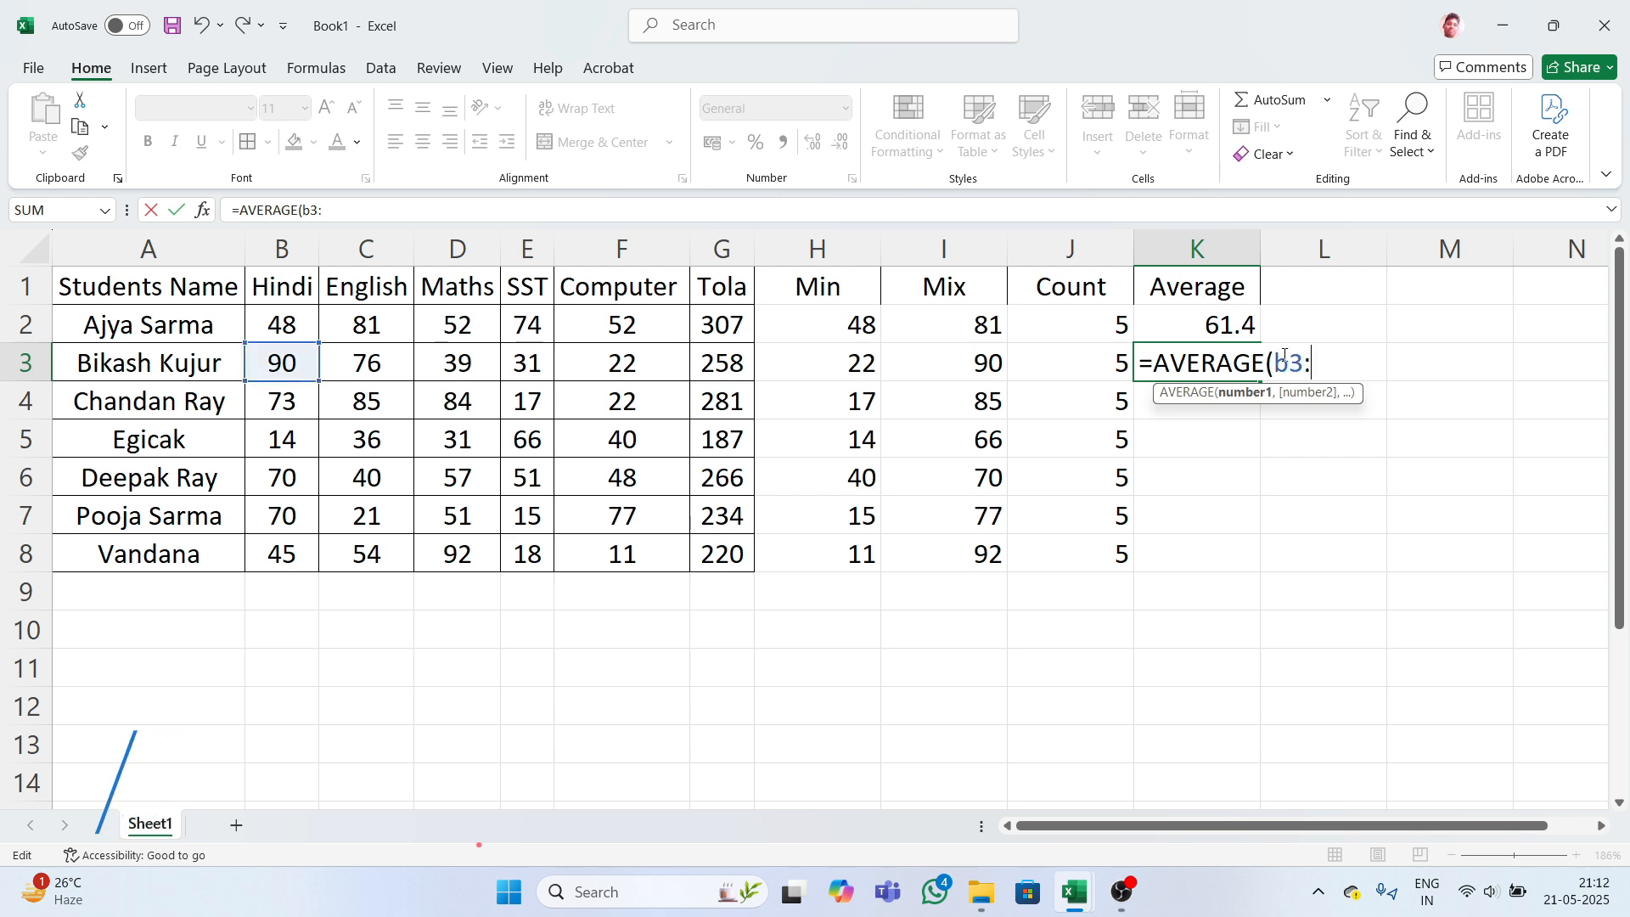
pyautogui.write('f3')
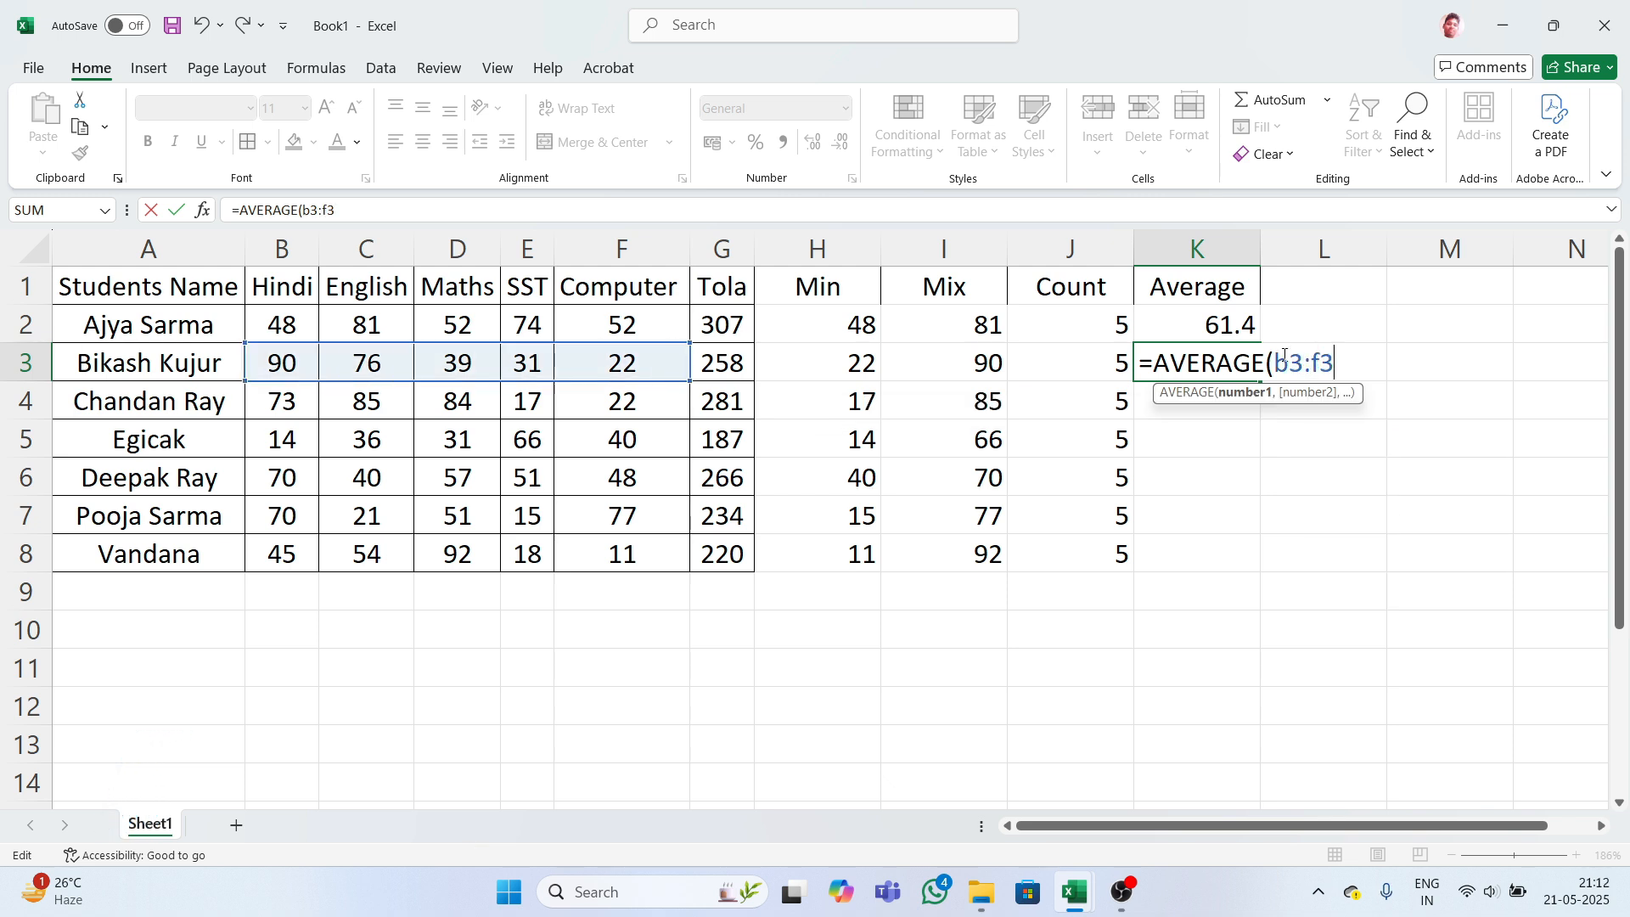
pyautogui.press('Return')
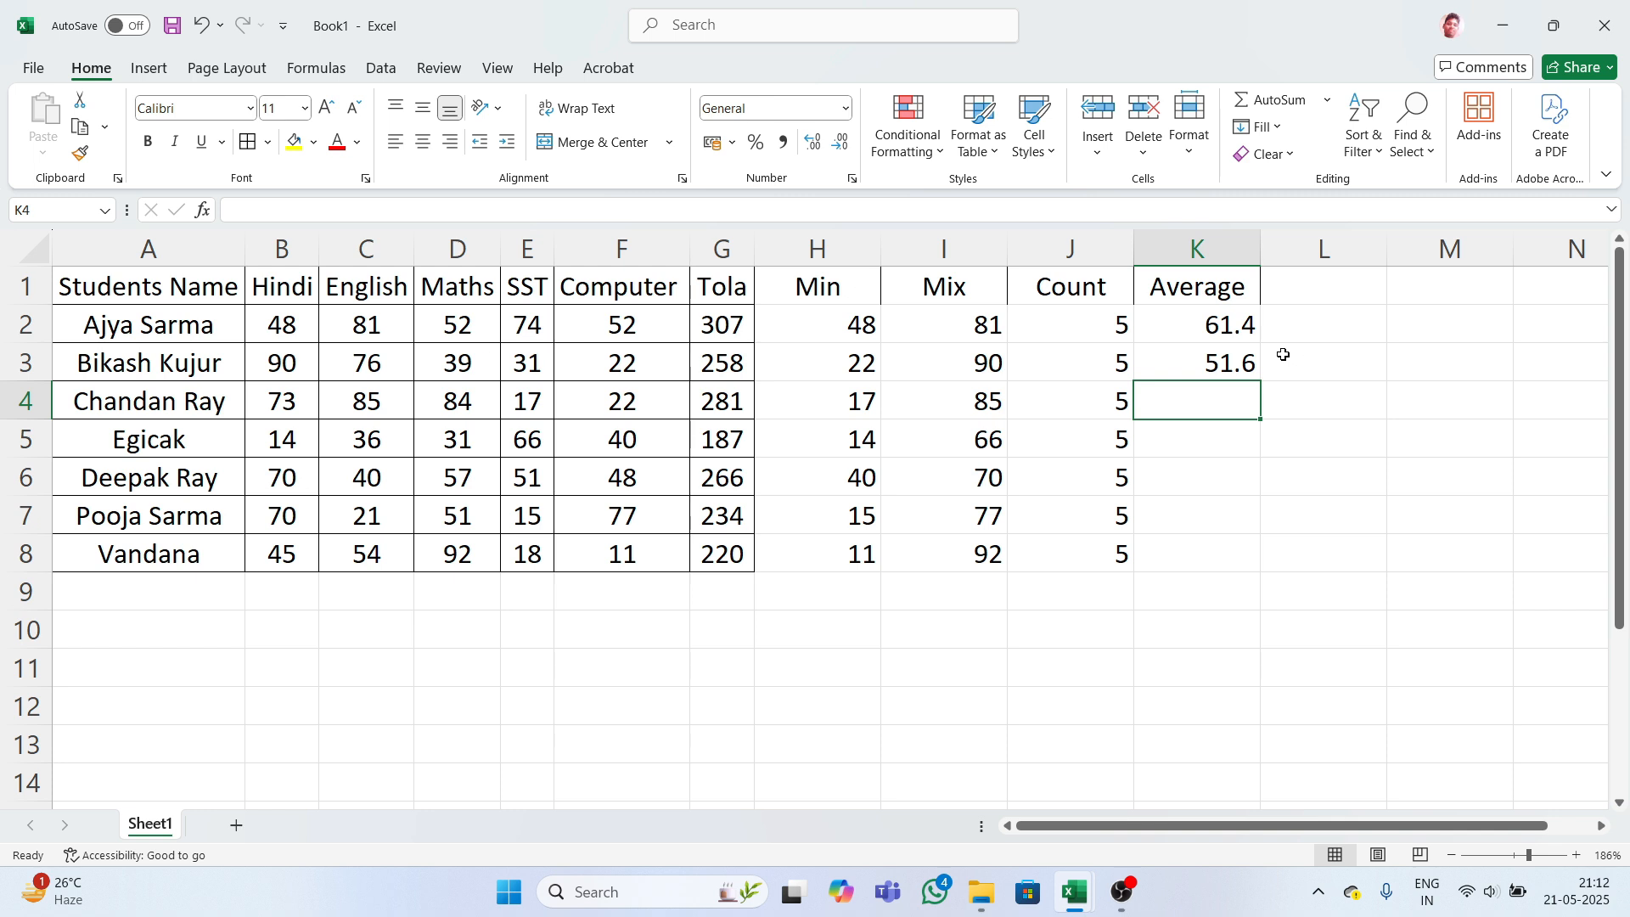
# - Fill the average formula down K2:K8, giving 51.6, 56.2, 37.4, 53.2, 46.8, 44
pyautogui.click(1189, 329)
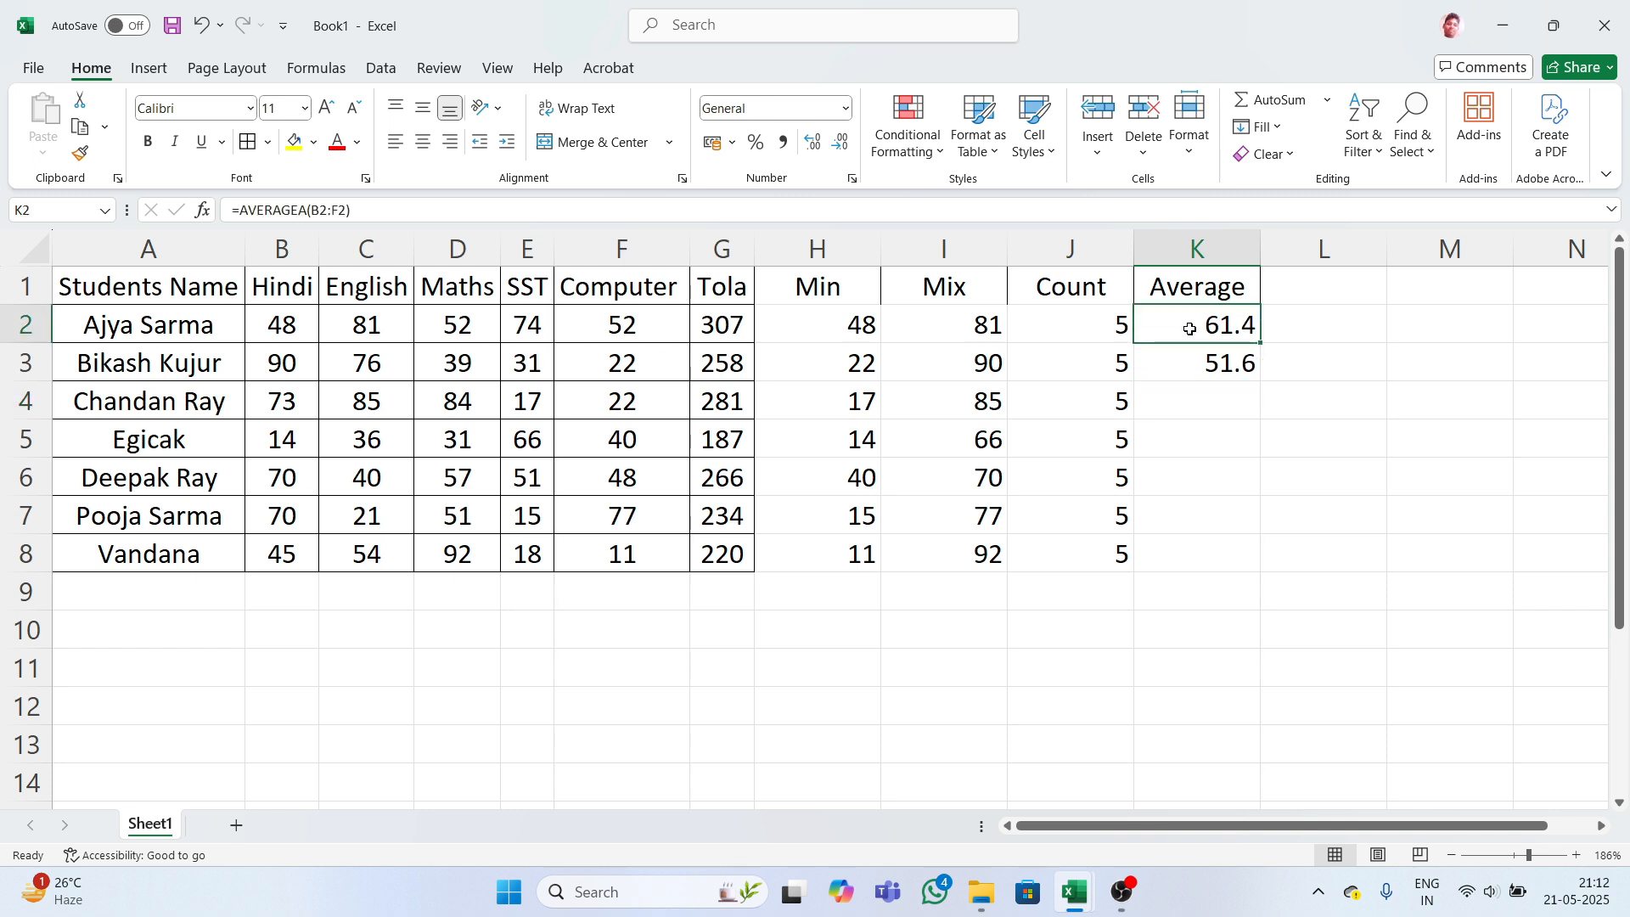
pyautogui.moveTo(1204, 328); pyautogui.dragTo(1172, 541)
pyautogui.click(1290, 353)
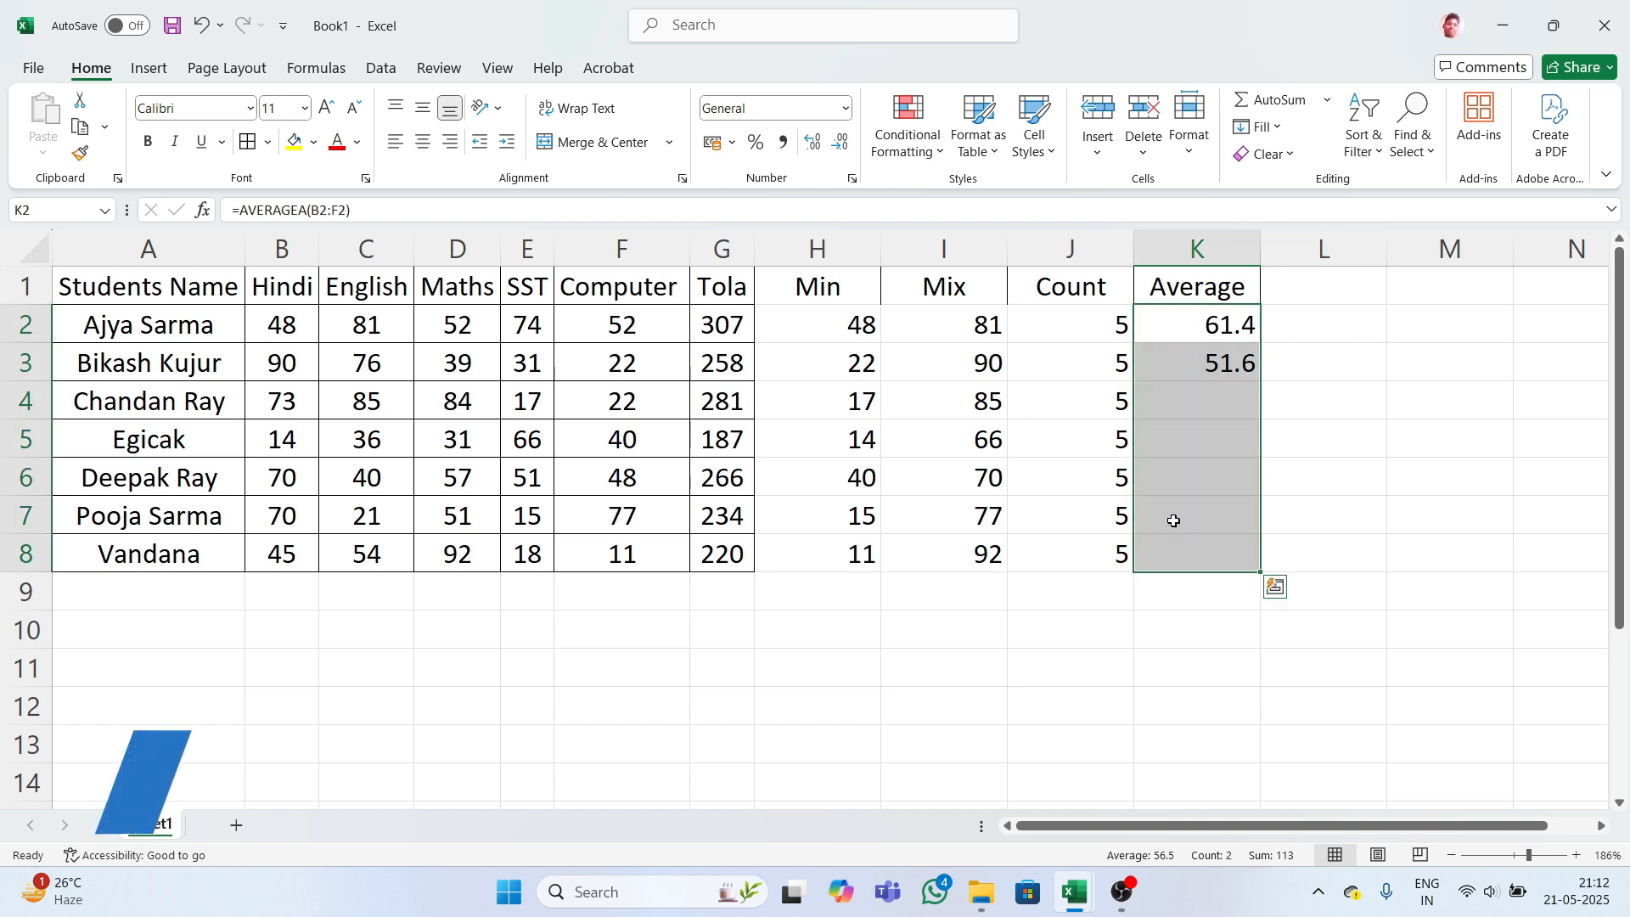
pyautogui.hotkey('ctrl', 'd')
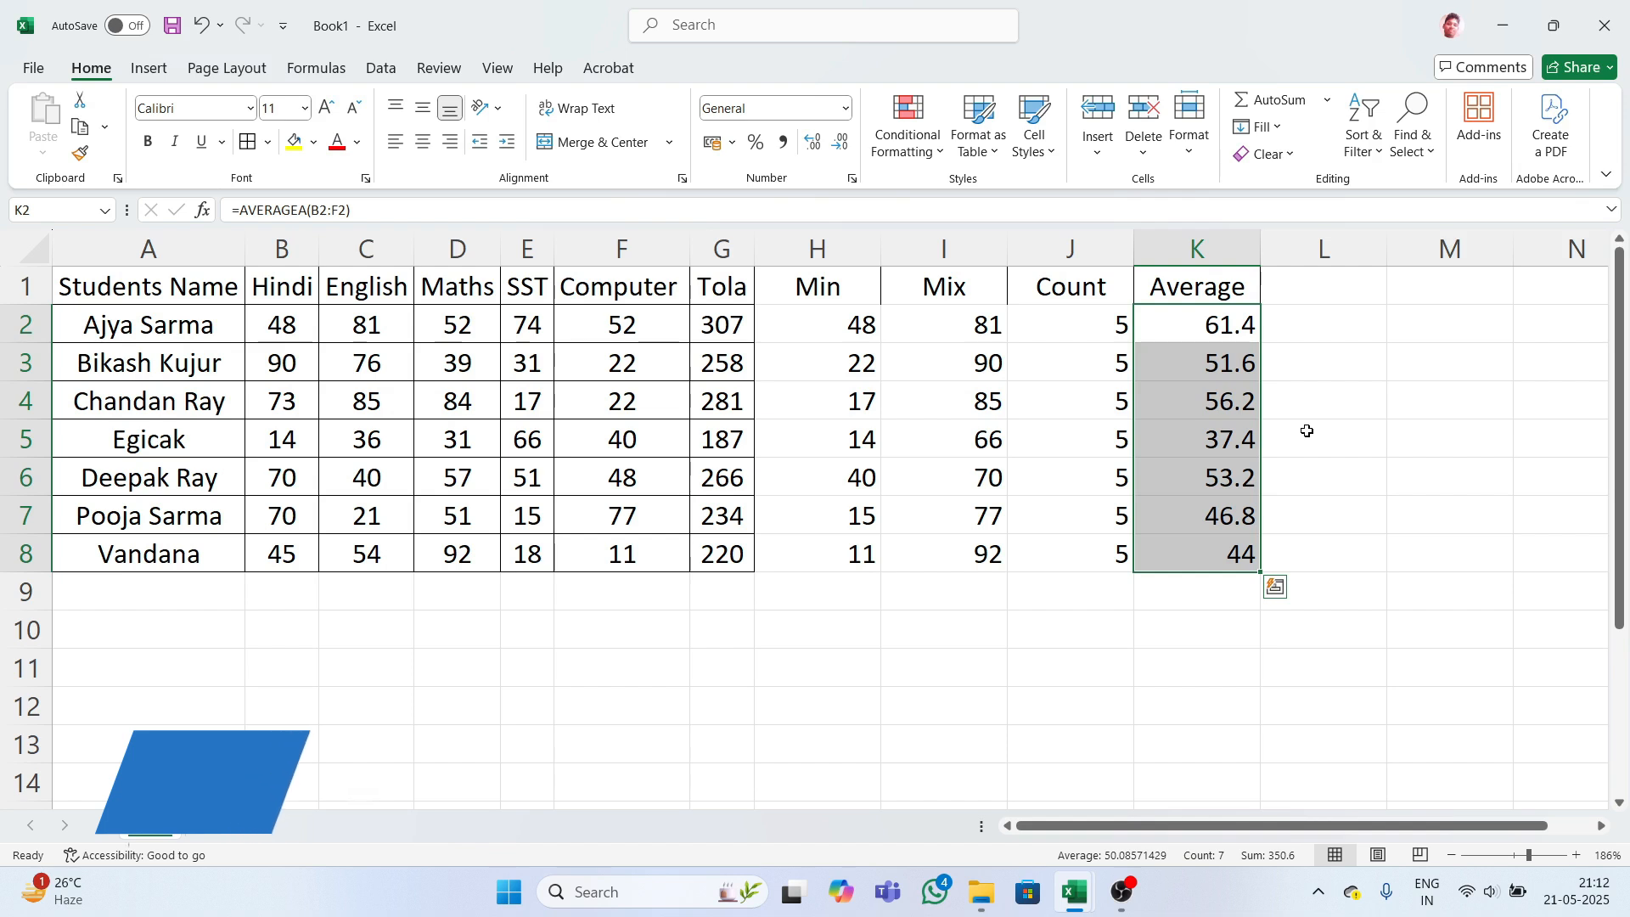
pyautogui.click(1300, 419)
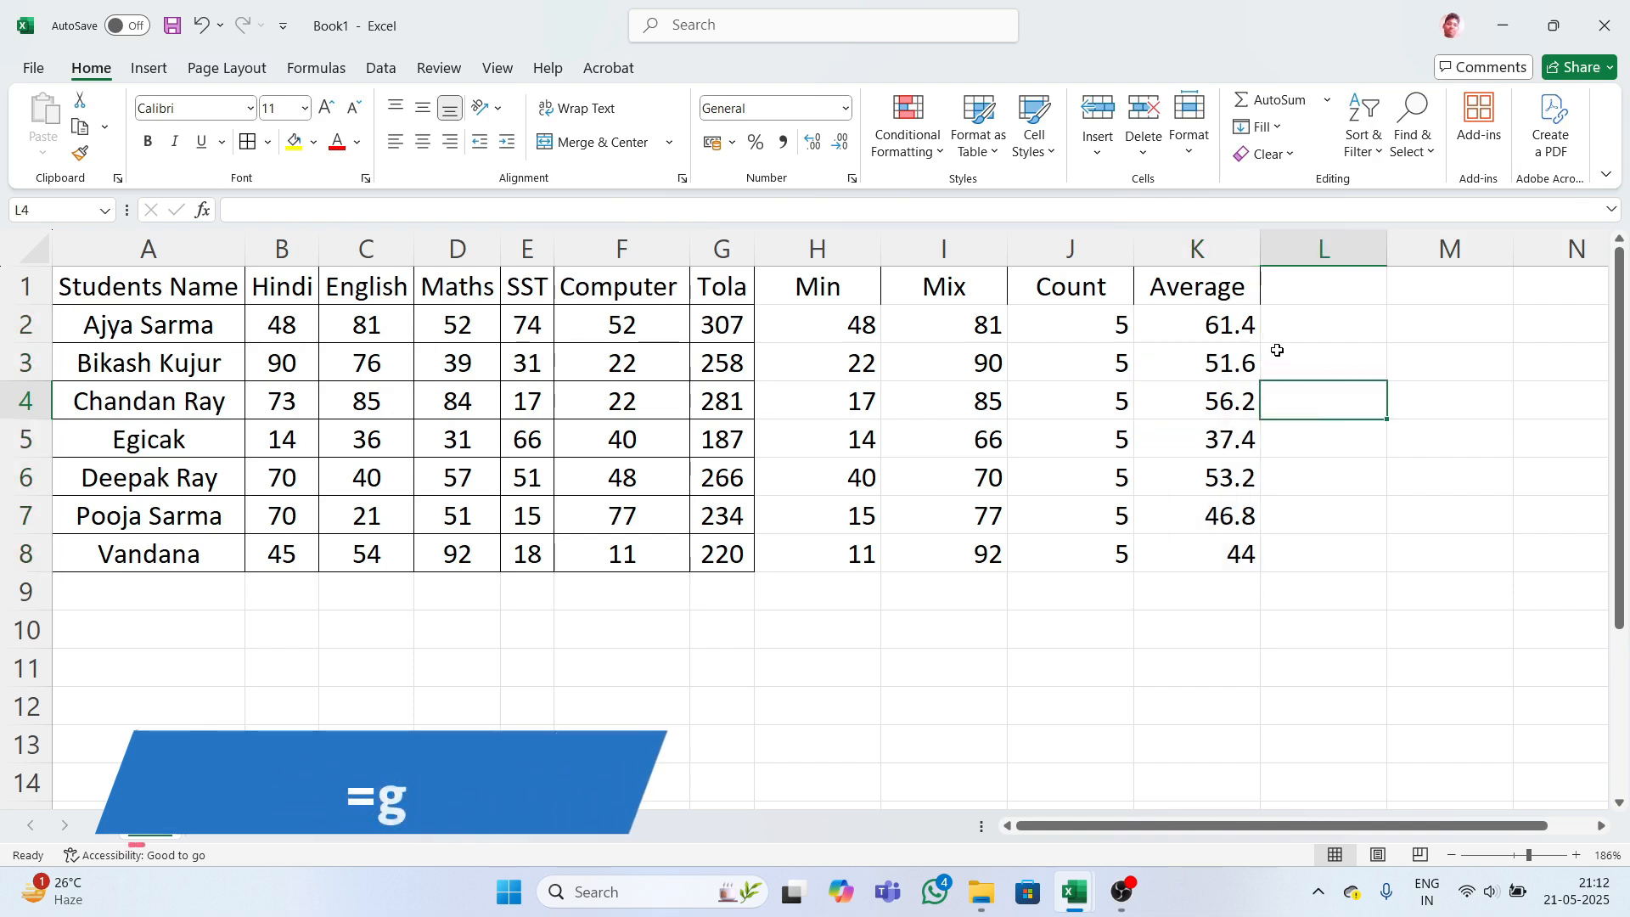
# - Add the heading Age% in cell L1 beside the Average column
pyautogui.click(1281, 288)
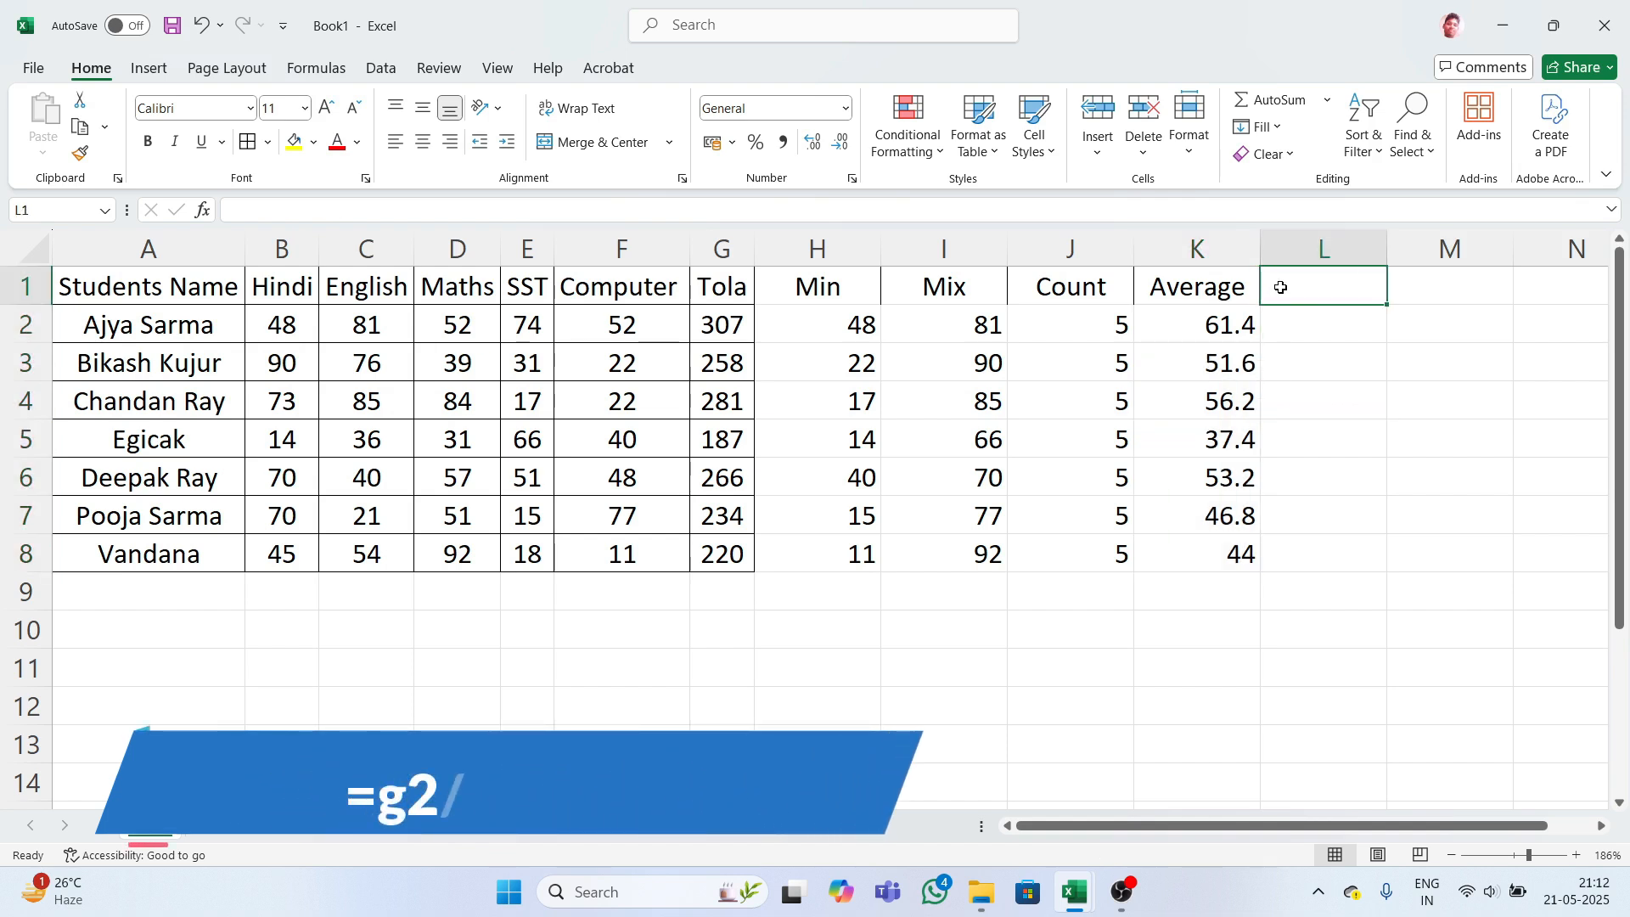
pyautogui.write('Age')
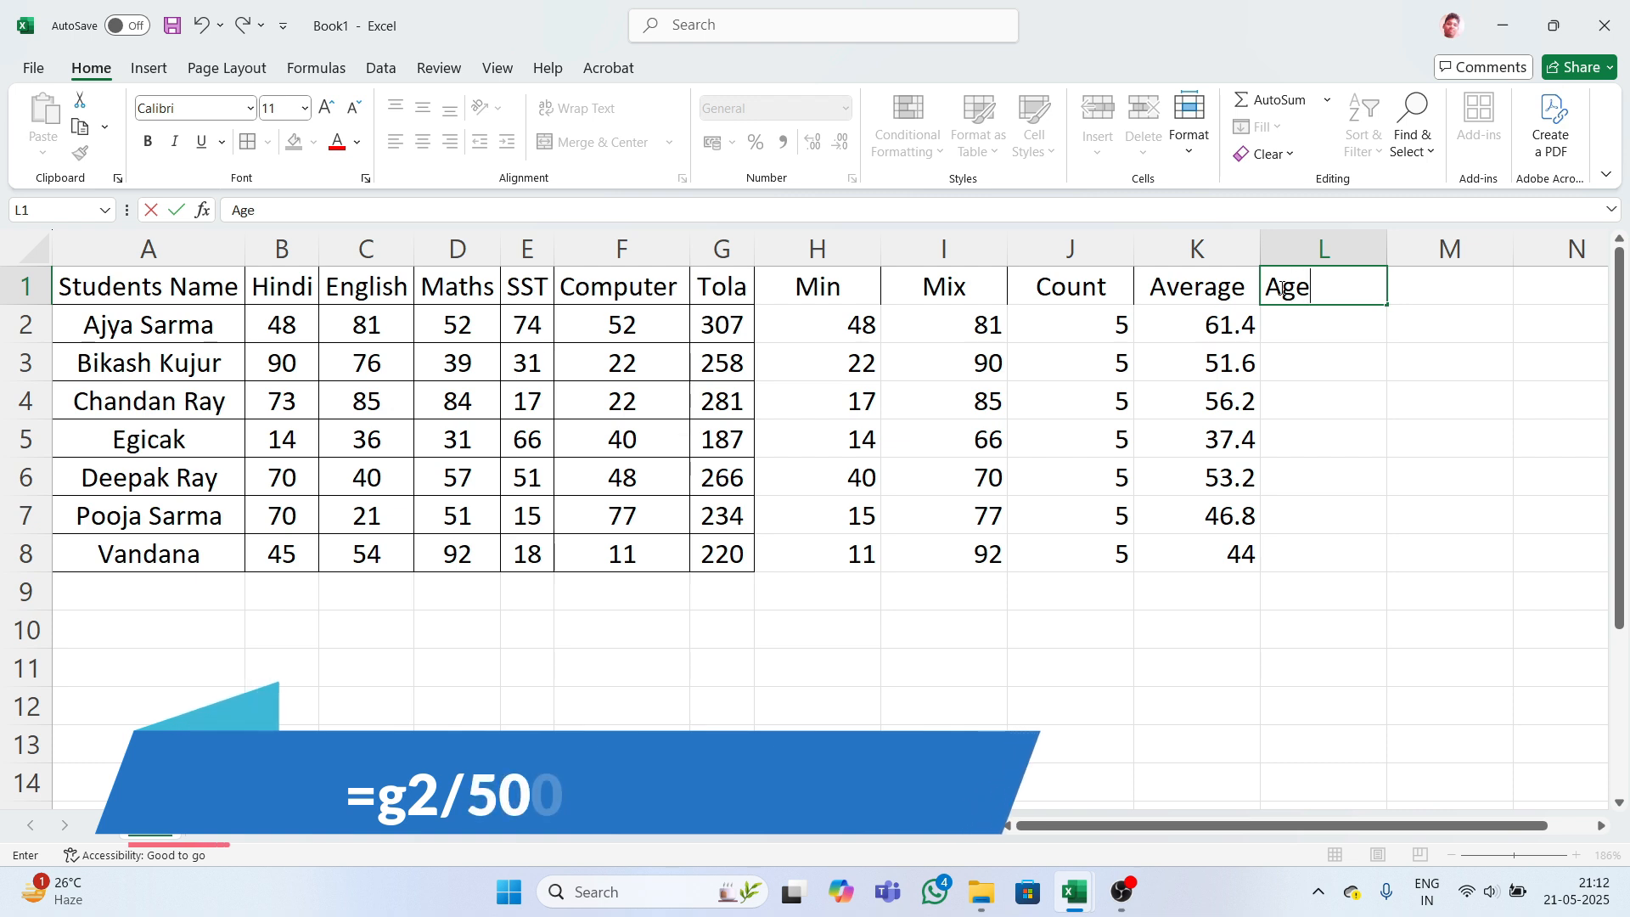
pyautogui.write('%')
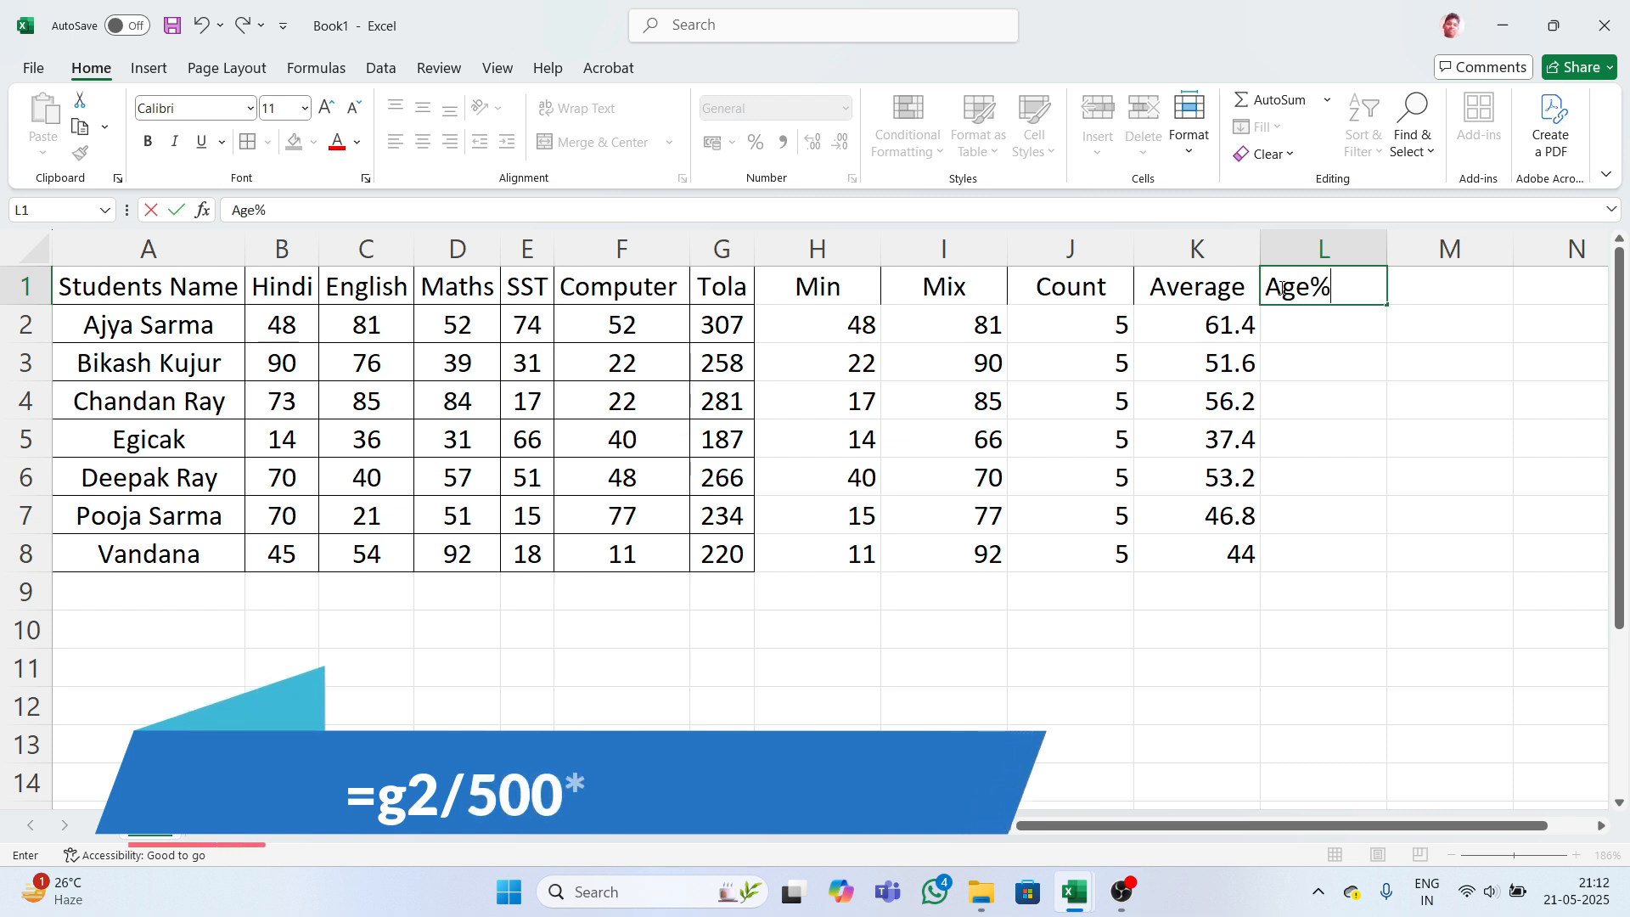
pyautogui.press('Return')
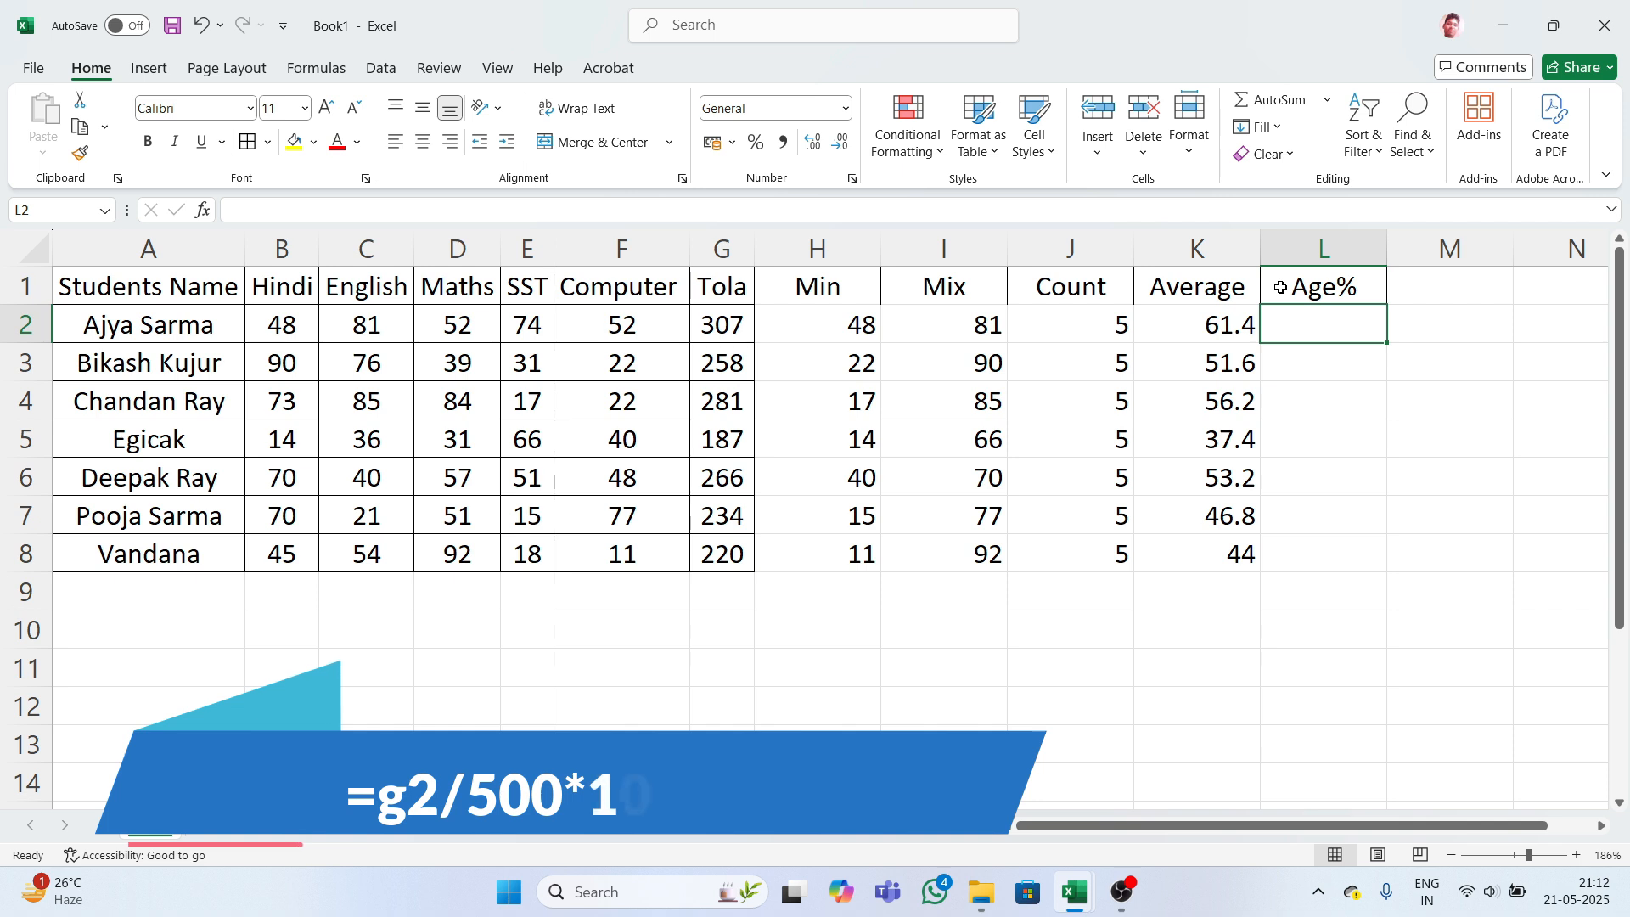
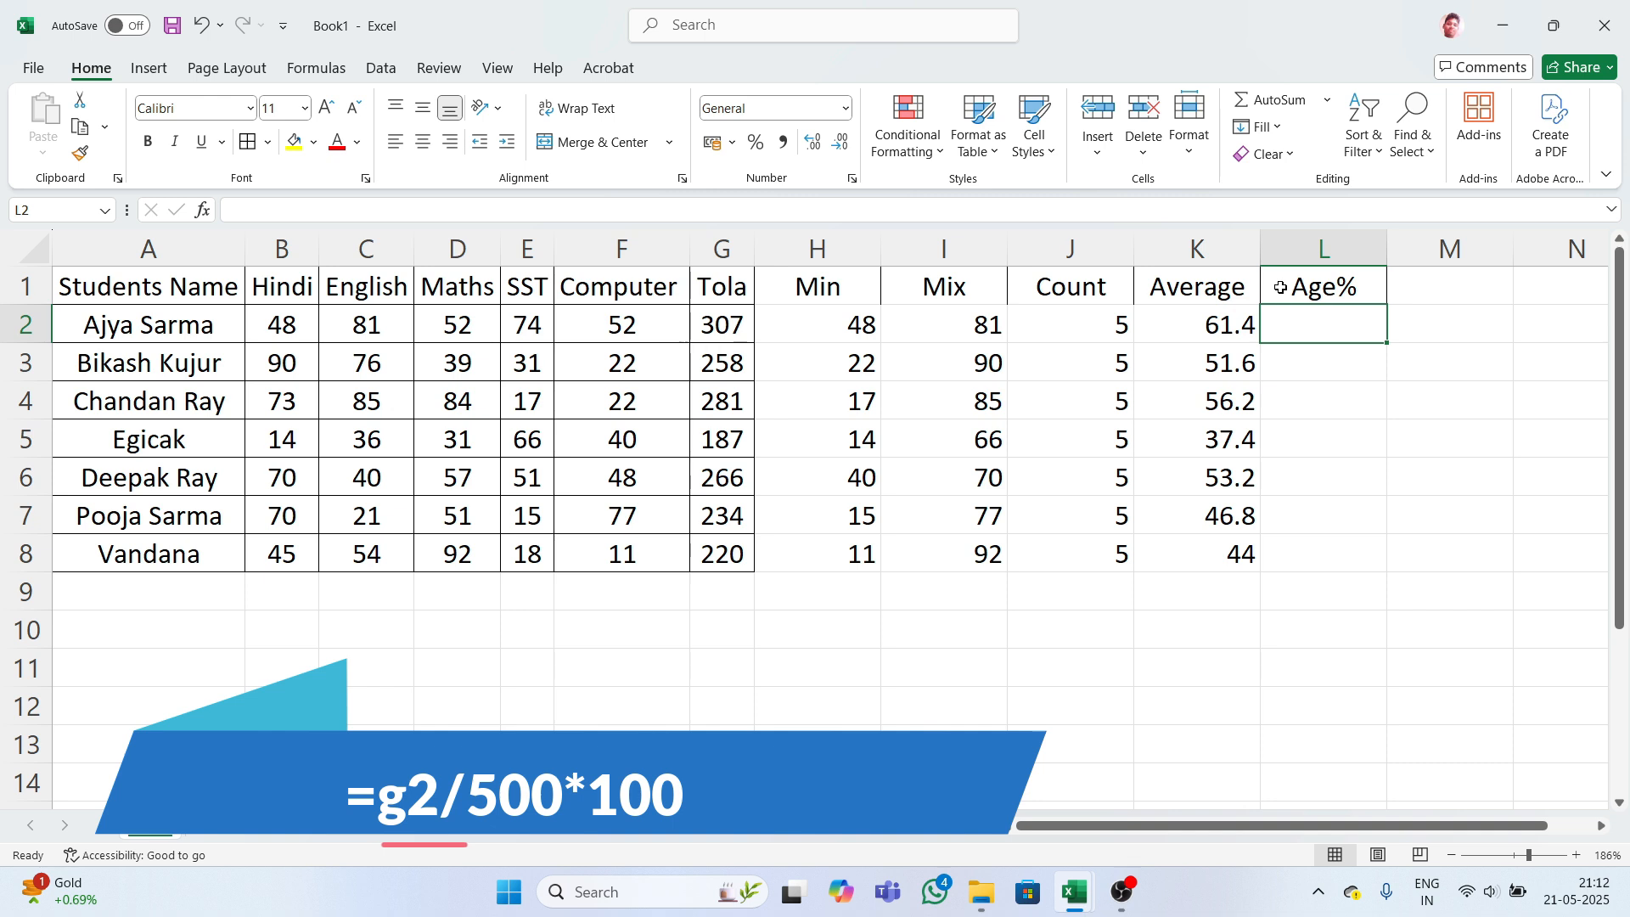
# - Enter =g2/500*100 in L2 and =g3/500*100 in L3, giving 61.4 and 51.6
pyautogui.write('=')
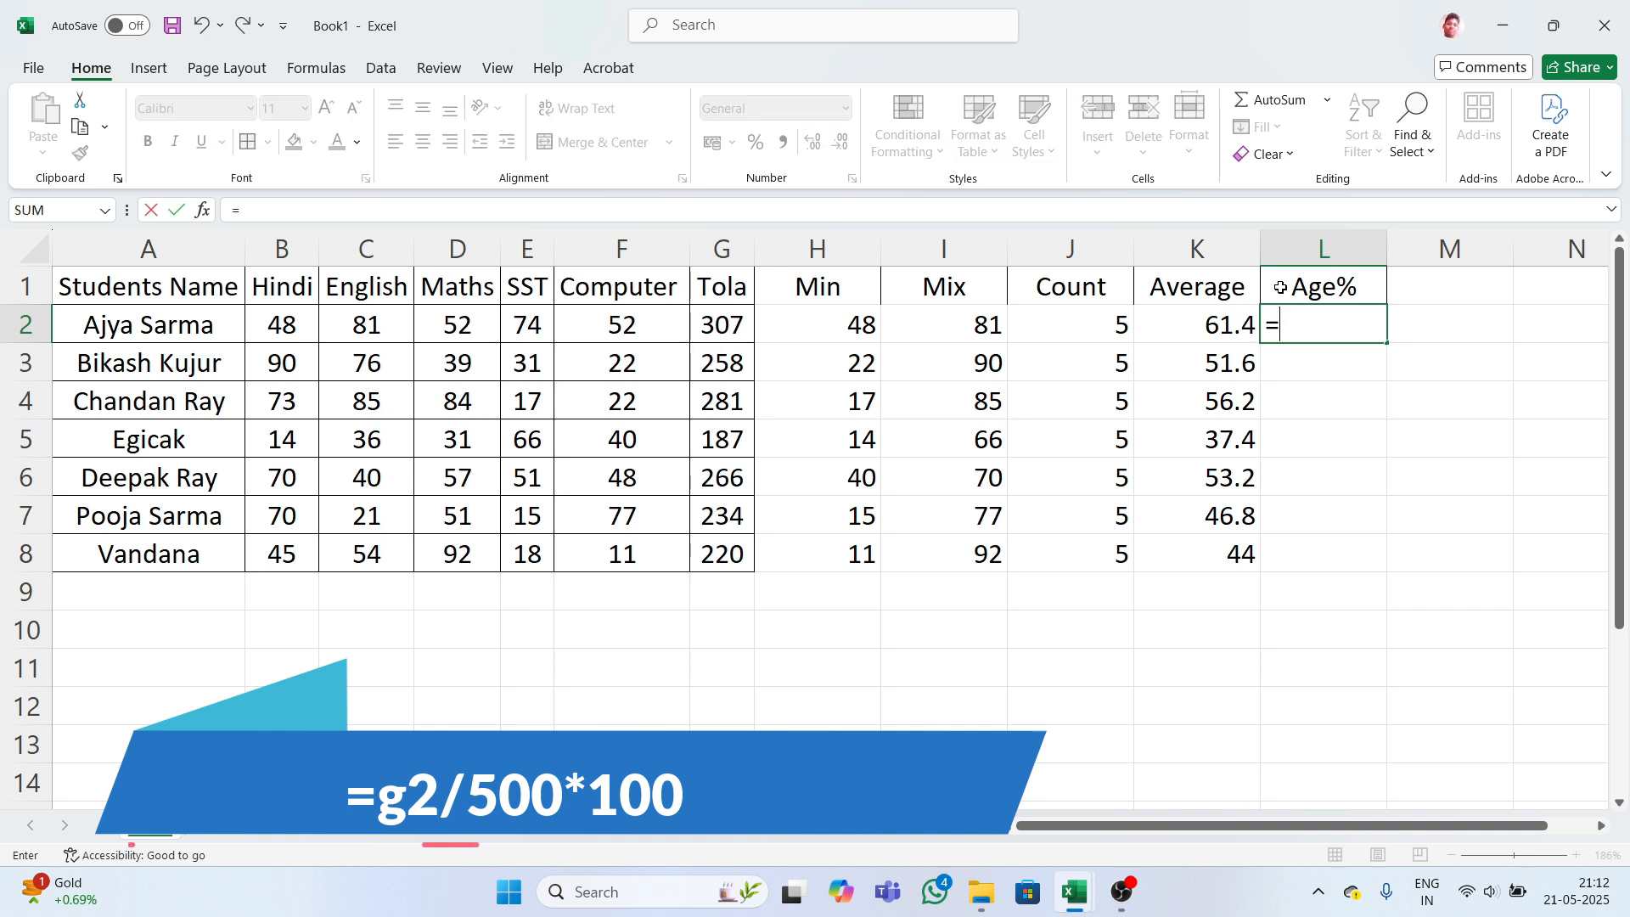
pyautogui.write('g')
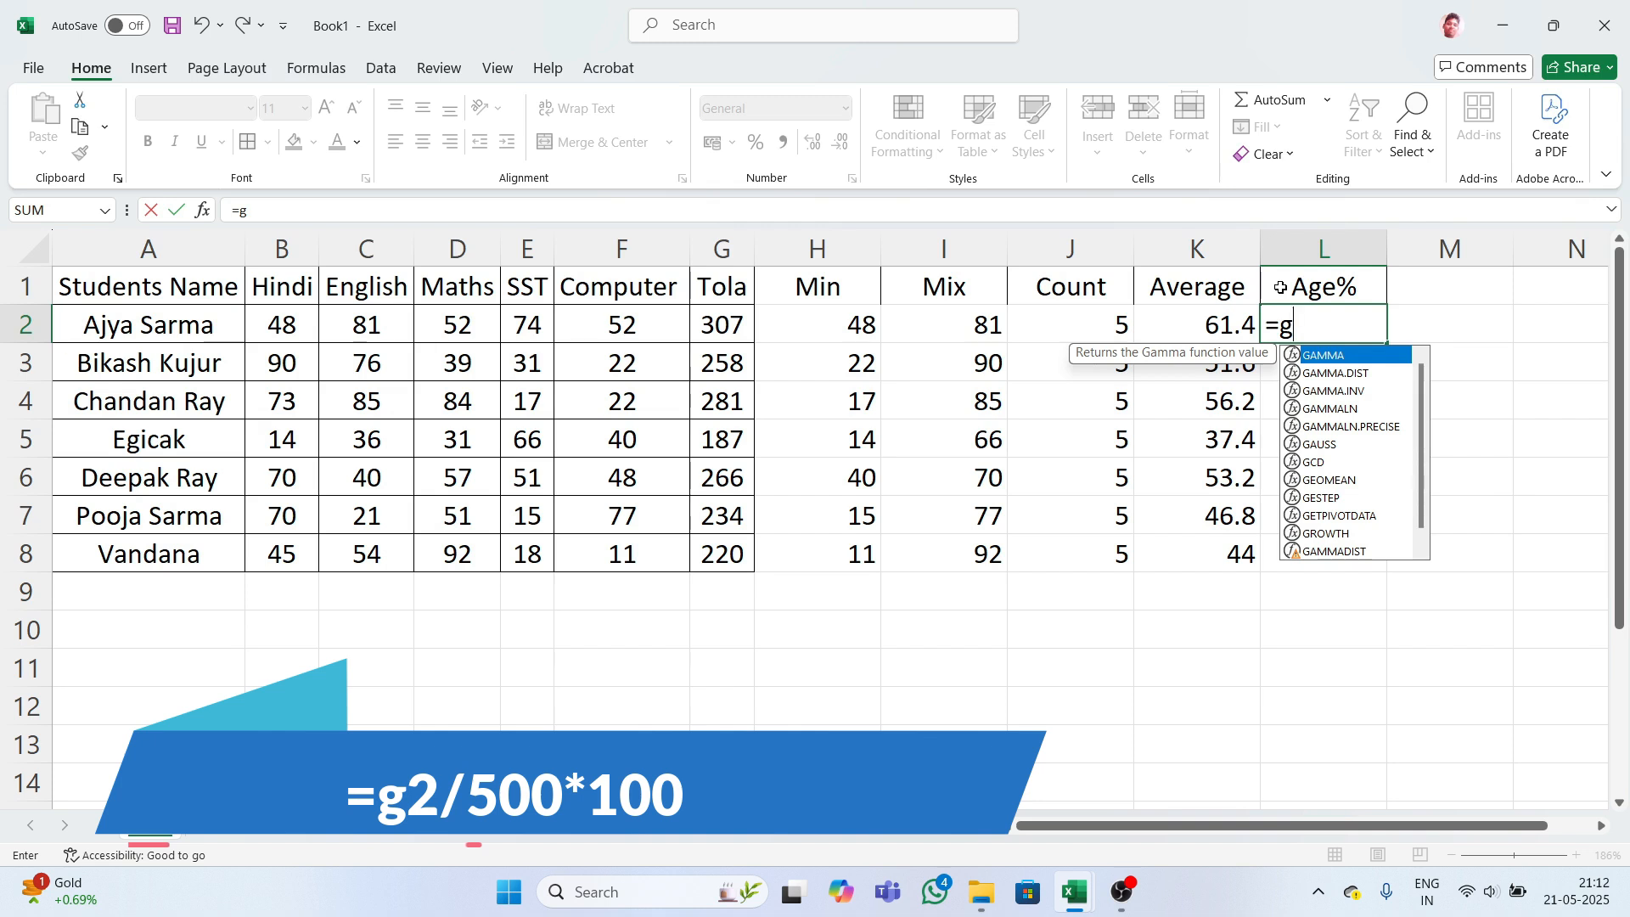
pyautogui.write('2/')
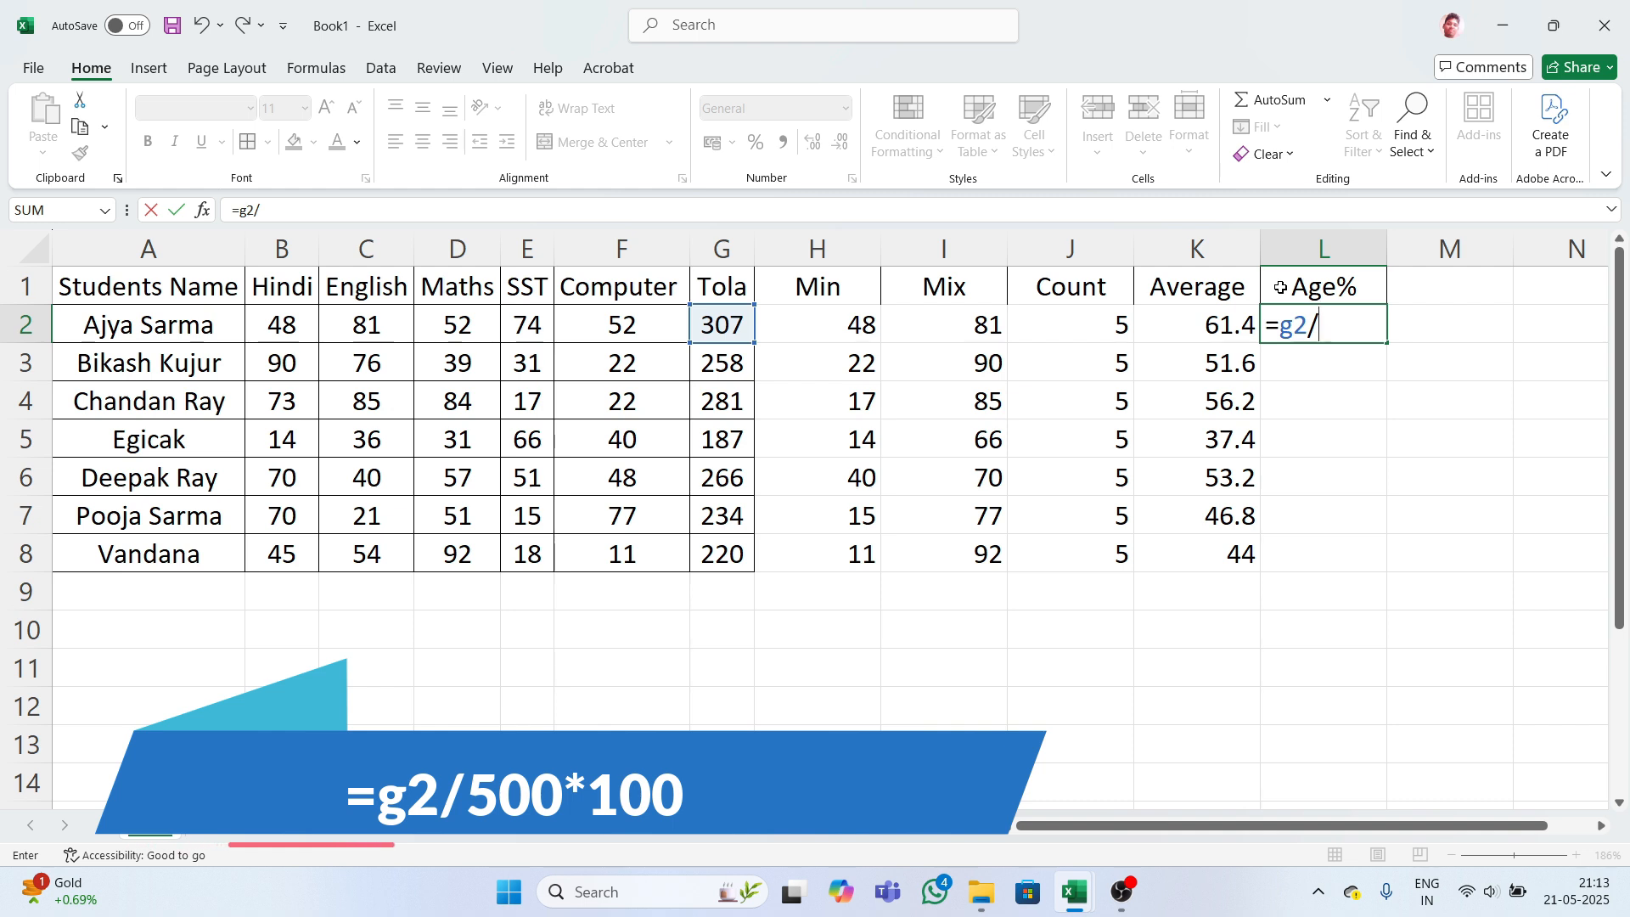
pyautogui.write('500*100')
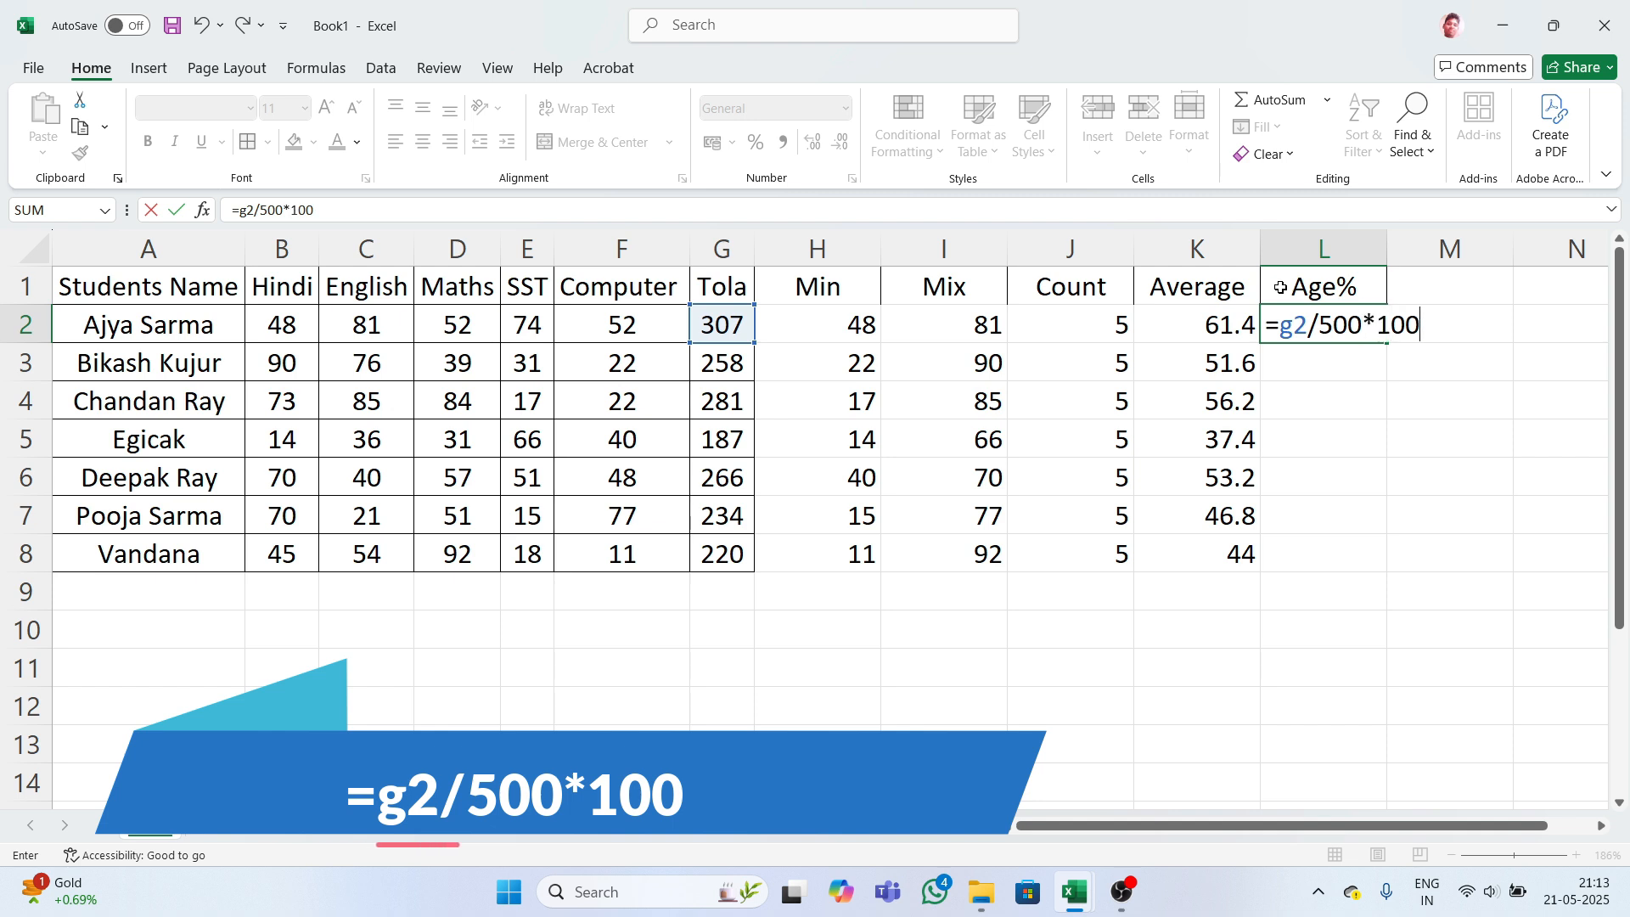
pyautogui.write('*100')
pyautogui.press('Return')
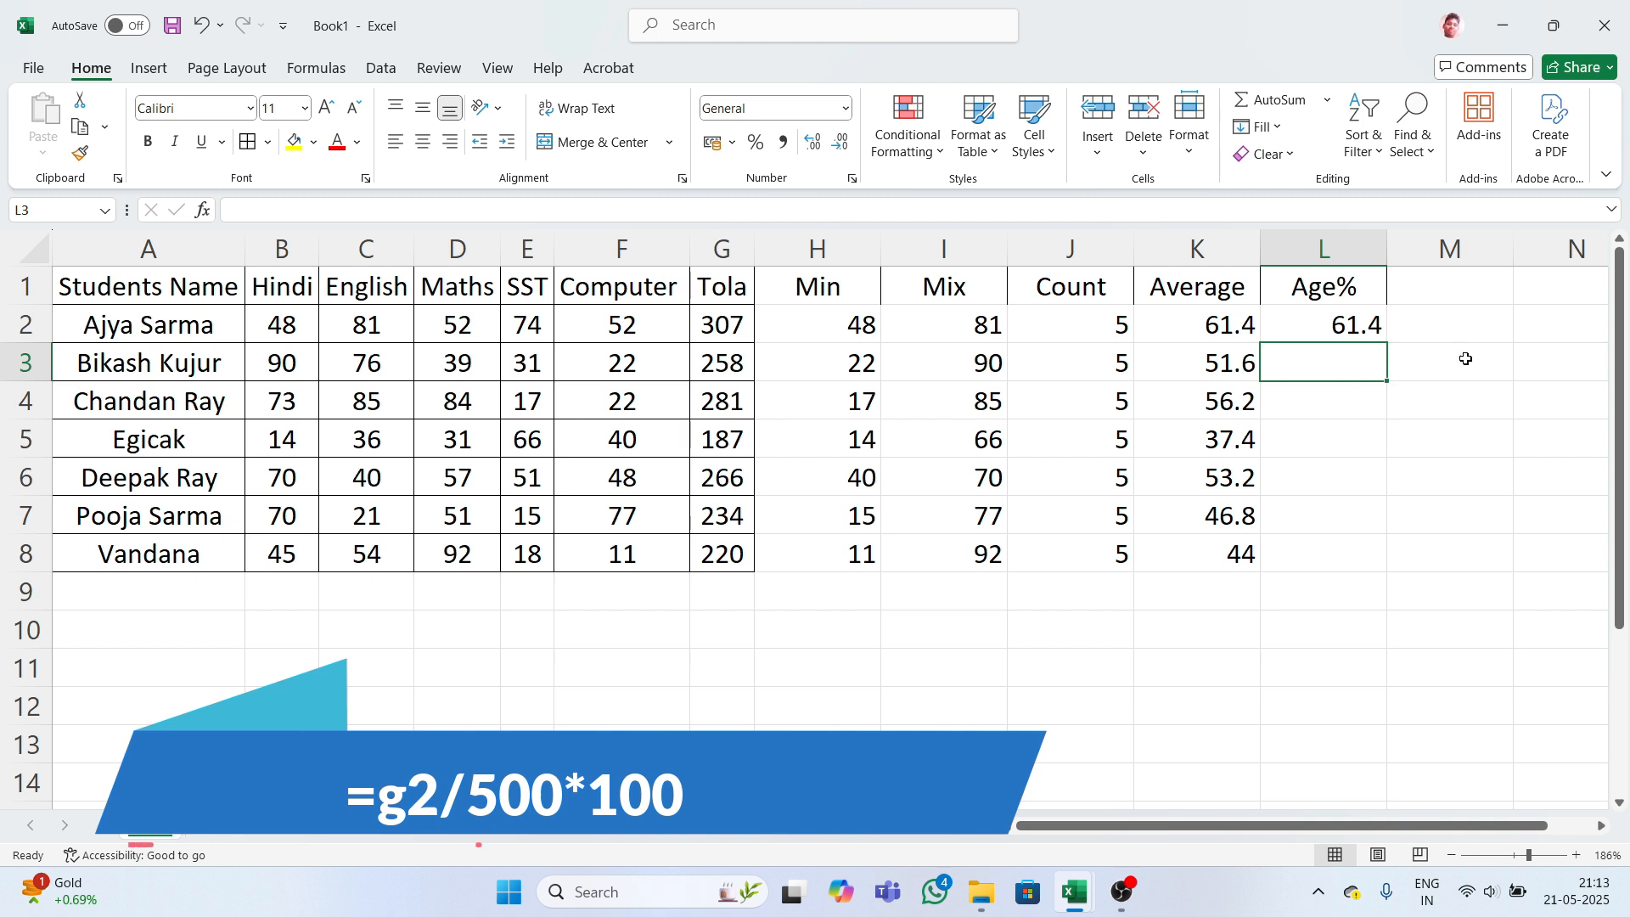
pyautogui.write('=')
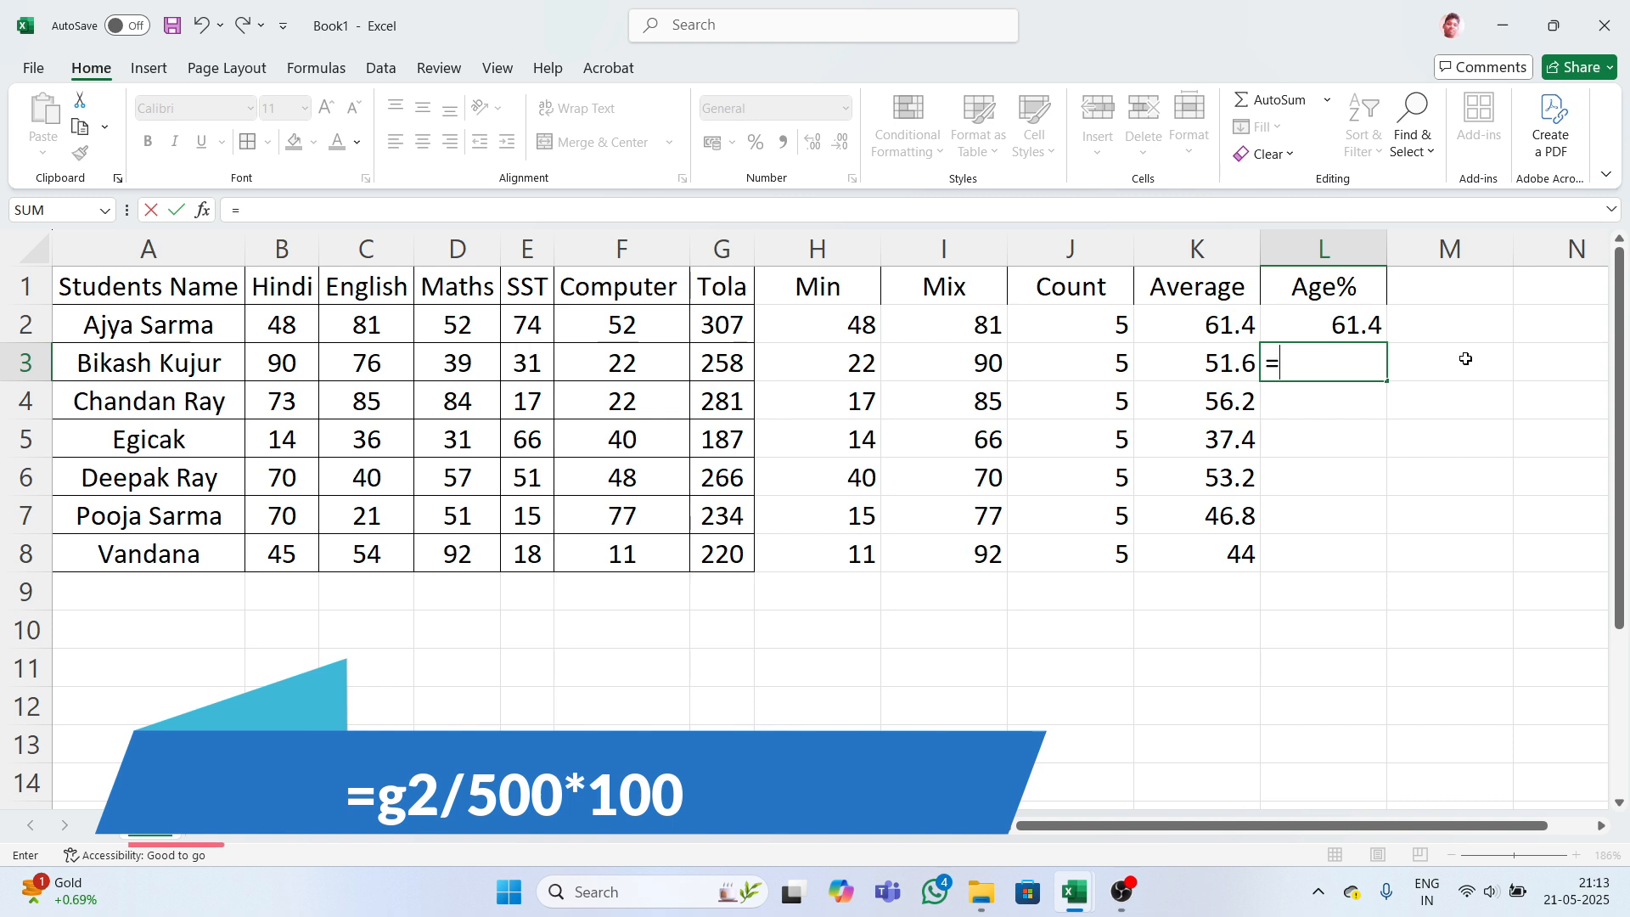
pyautogui.write('g')
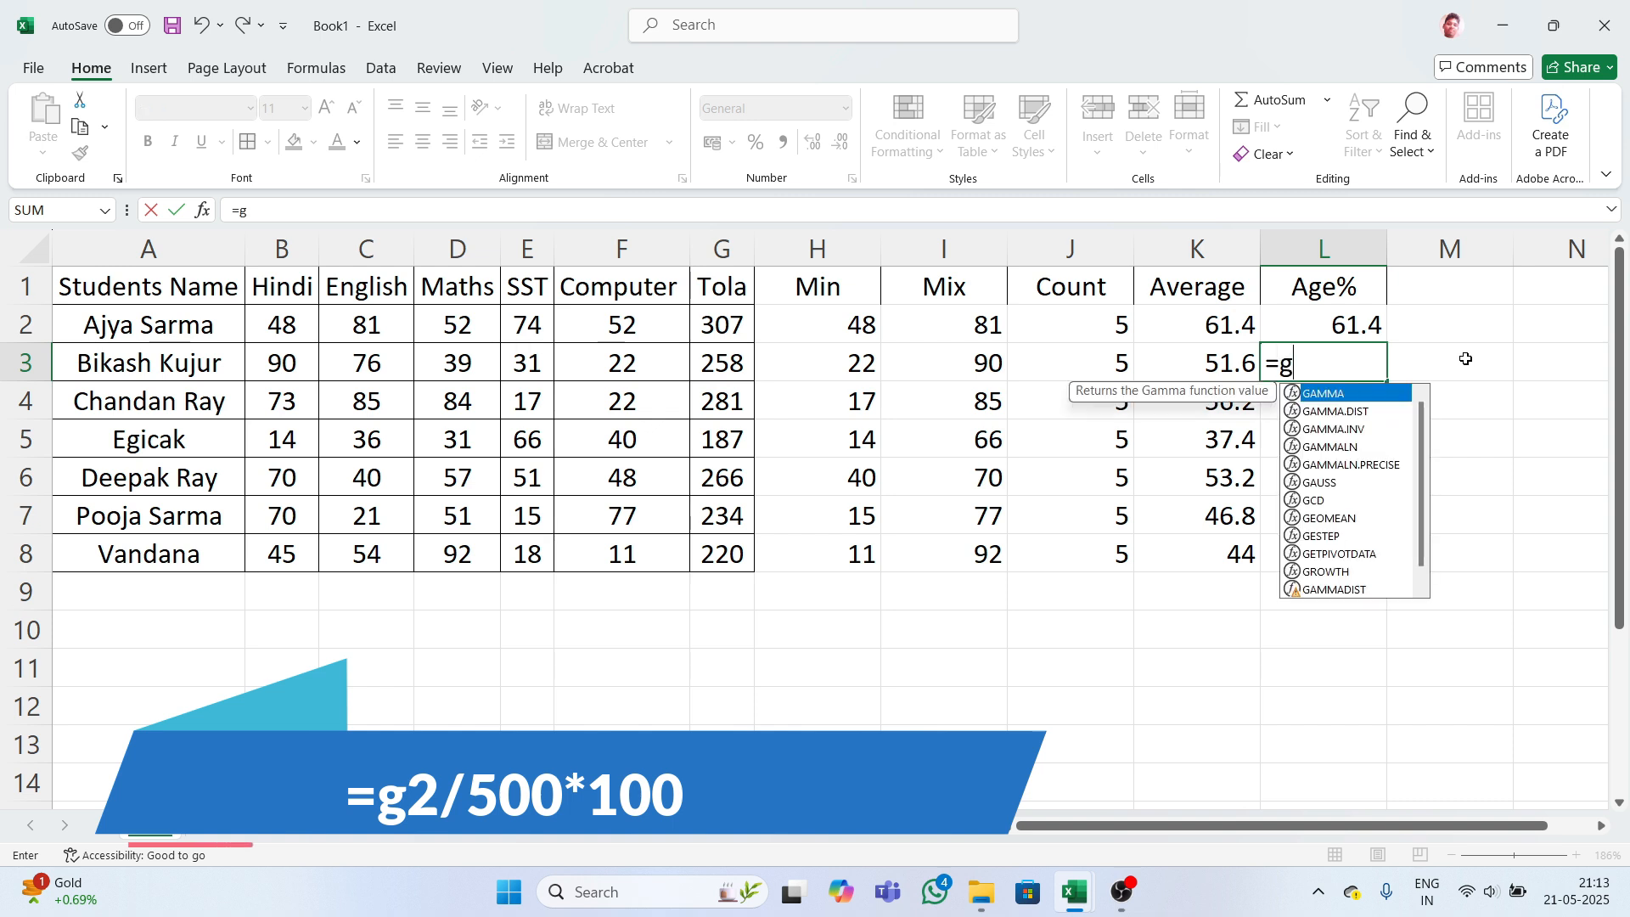
pyautogui.write('3')
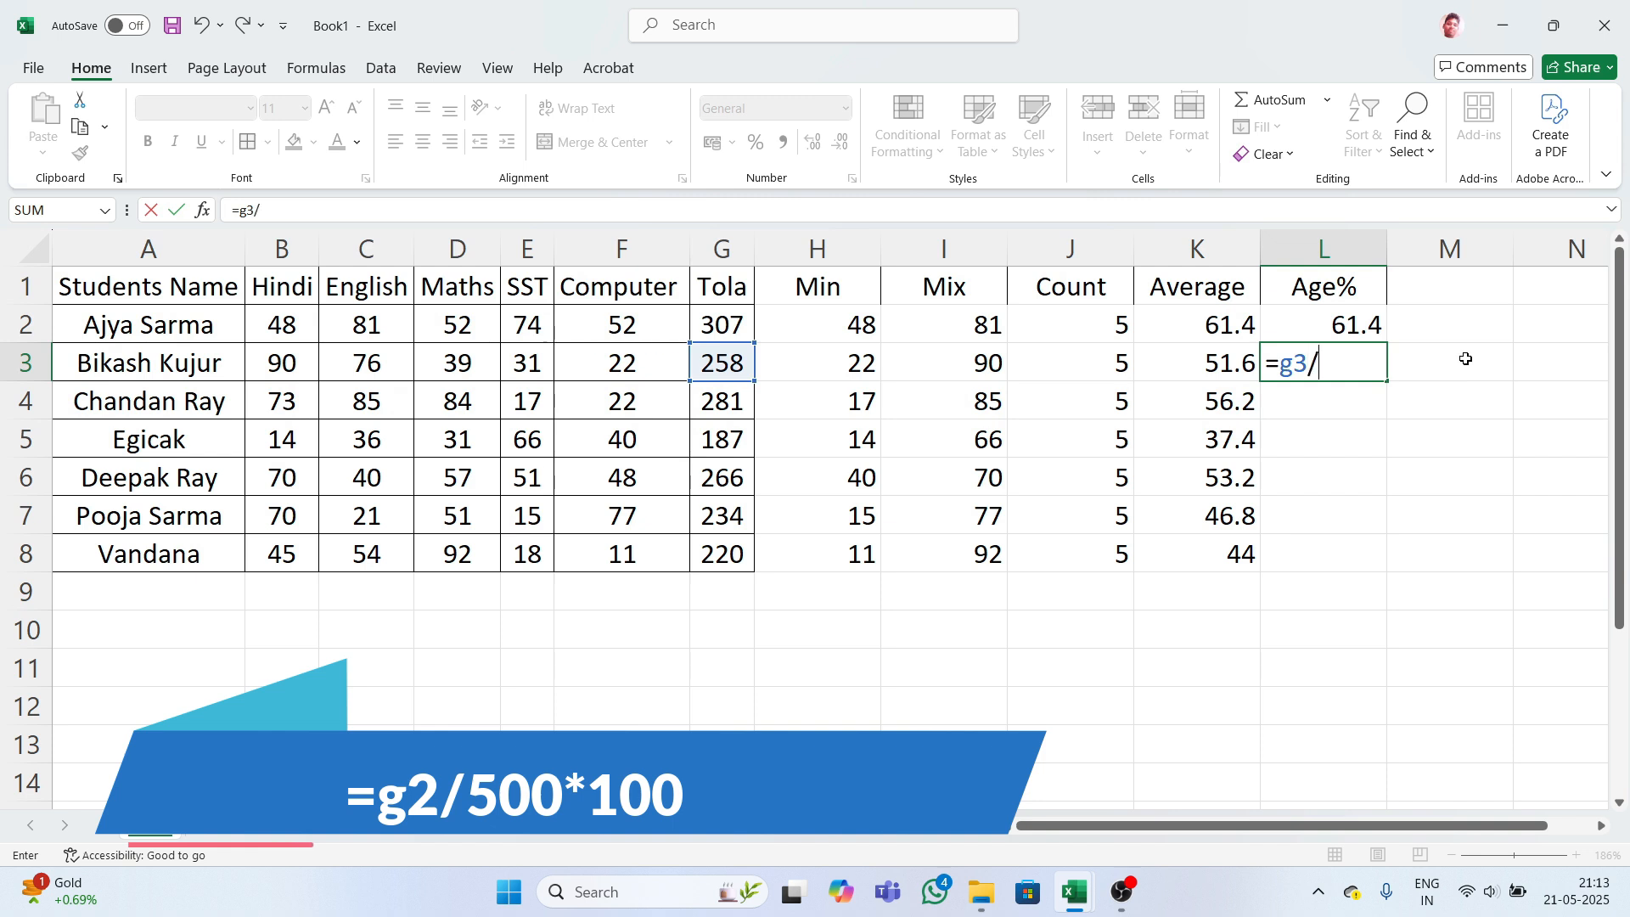
pyautogui.write('/500')
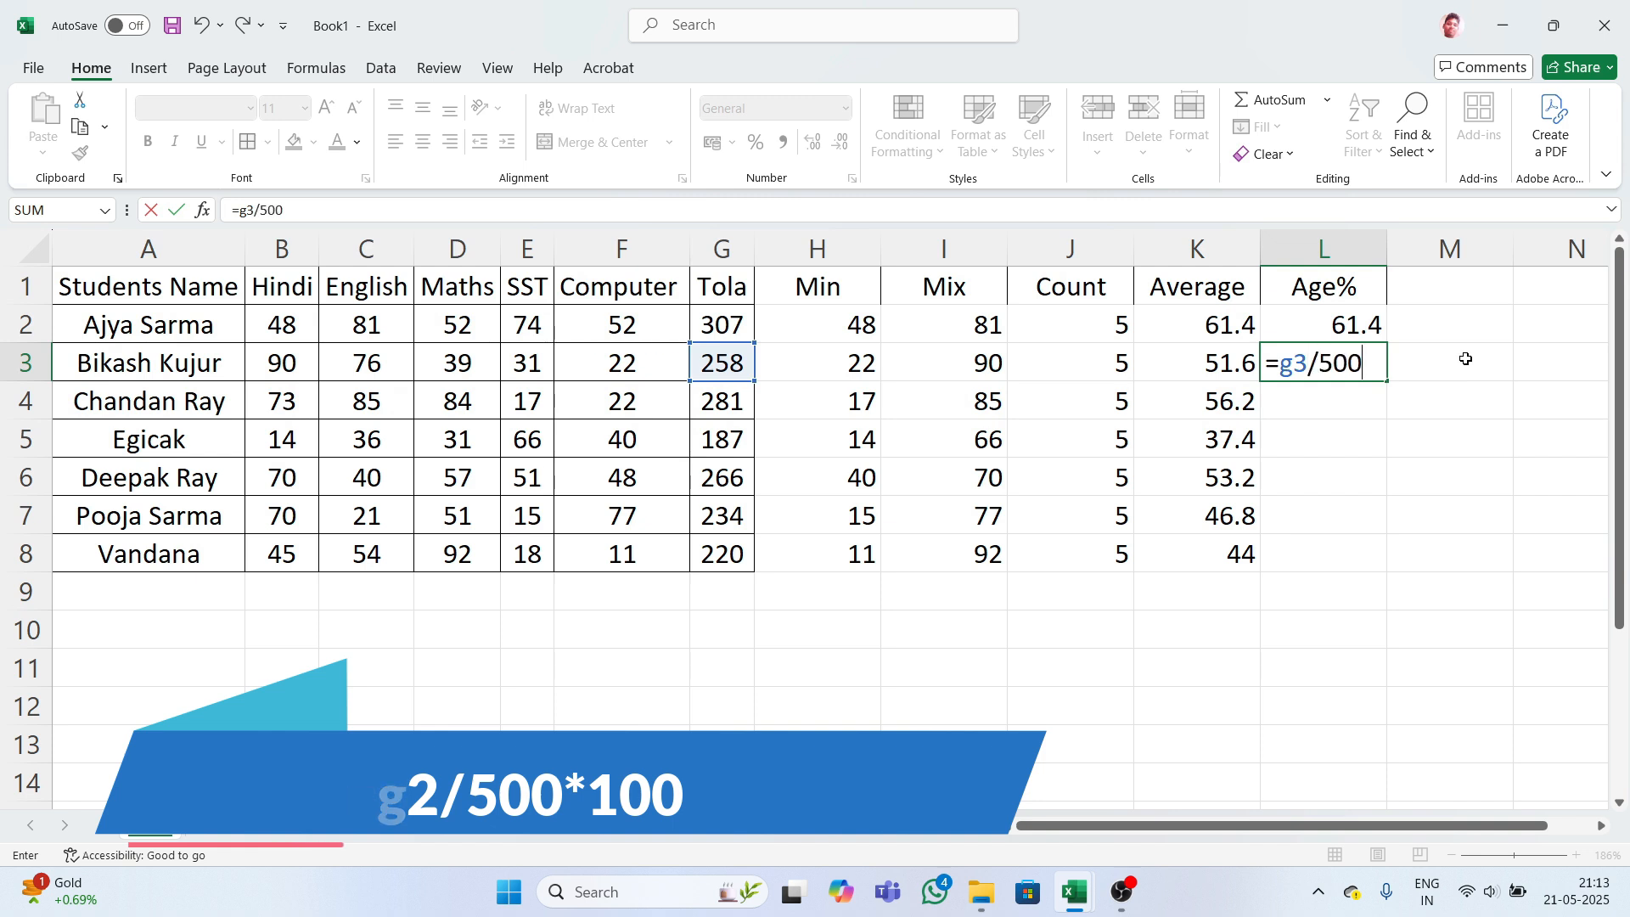
pyautogui.write('*')
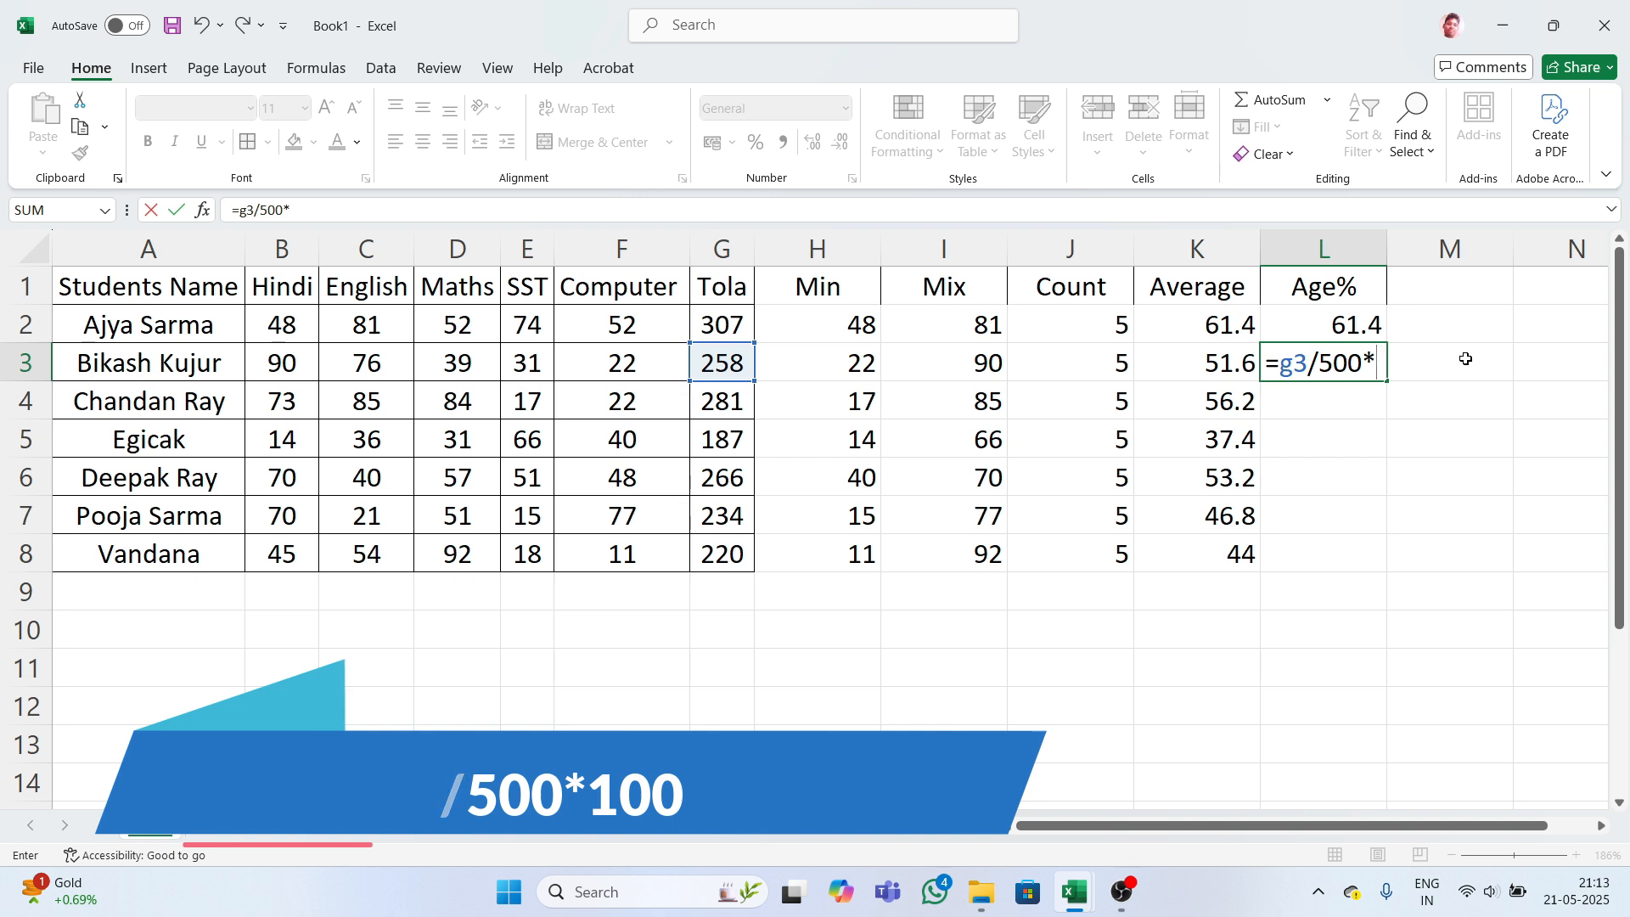
pyautogui.write('100')
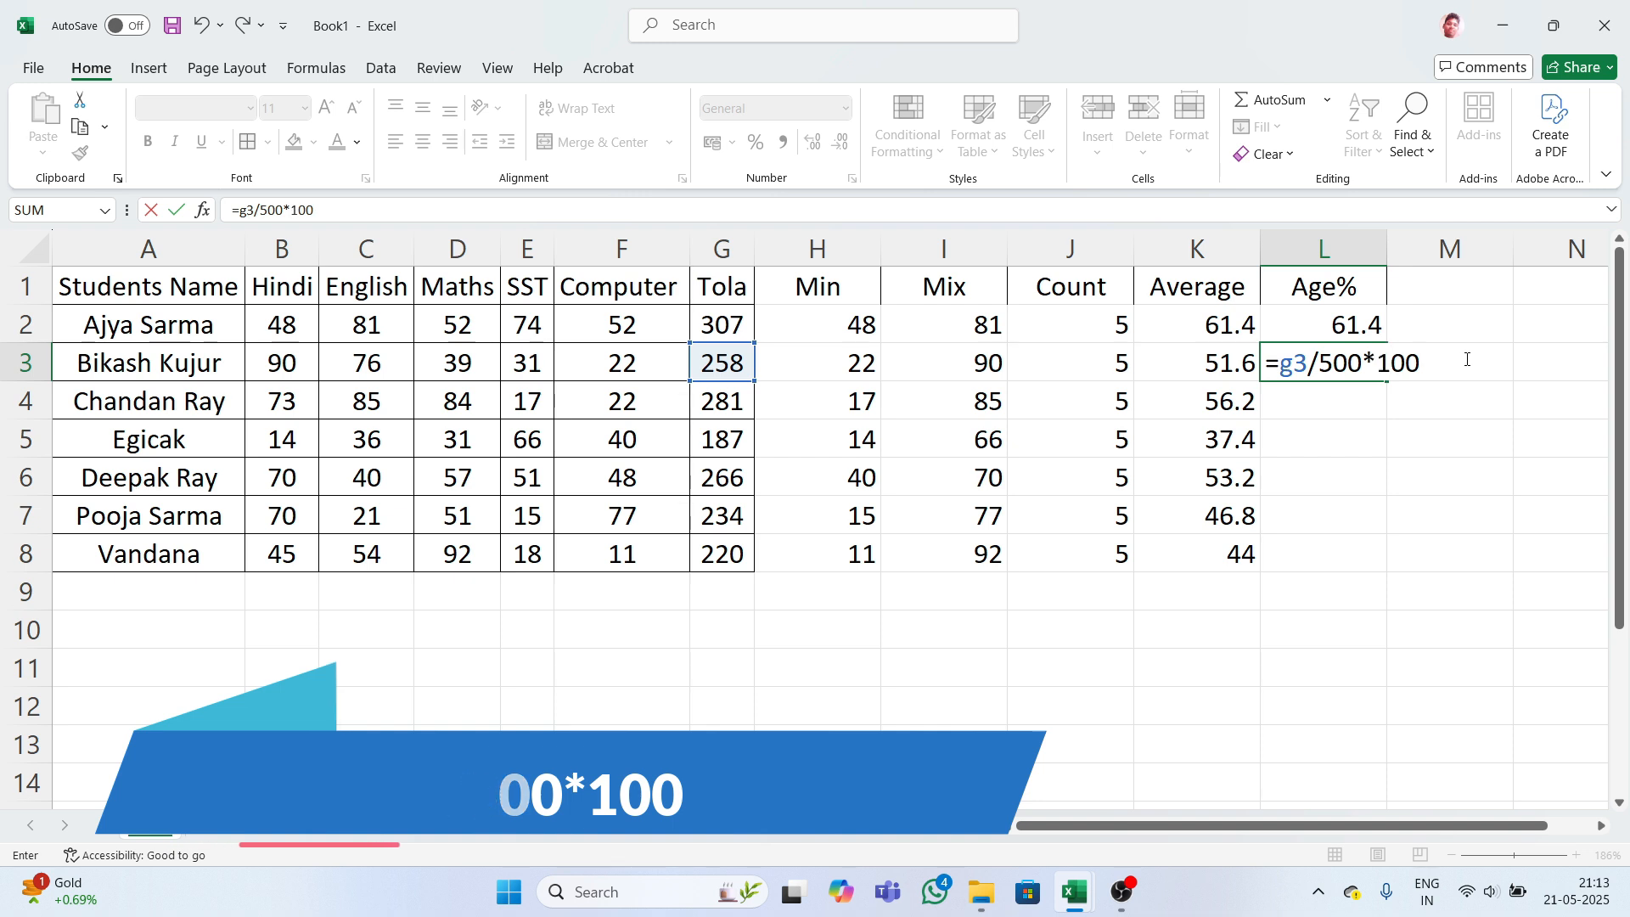
pyautogui.press('Return')
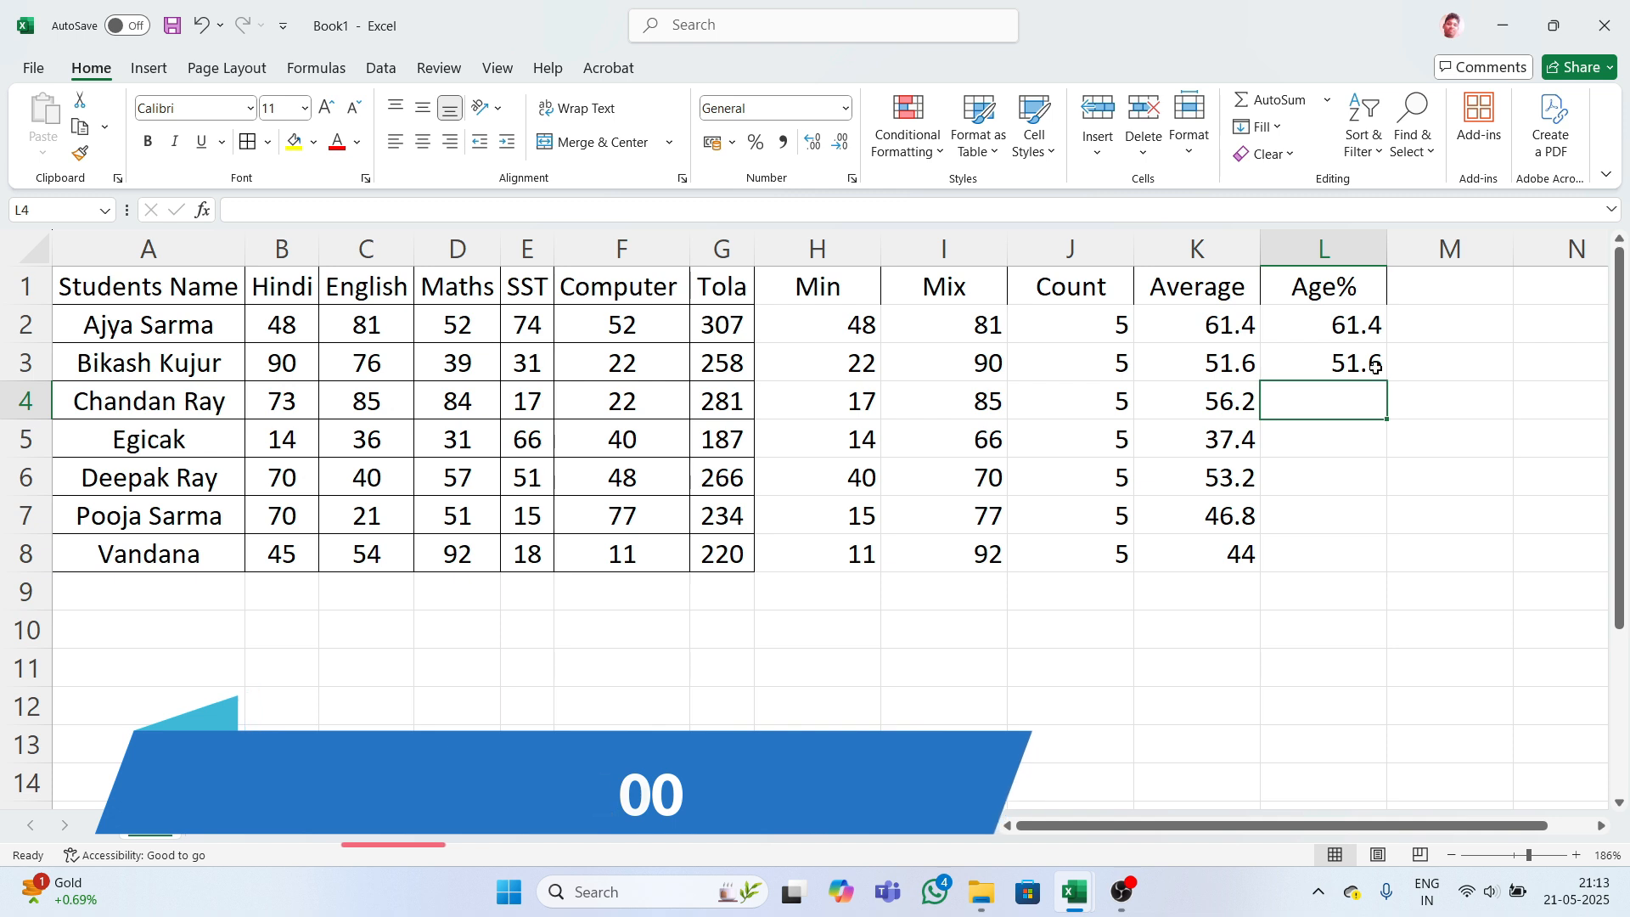
# - Fill the Age% formula down L2:L8, giving 56.2, 37.4, 53.2, 46.8 and 44
pyautogui.click(1356, 321)
pyautogui.moveTo(1357, 321); pyautogui.dragTo(1363, 543)
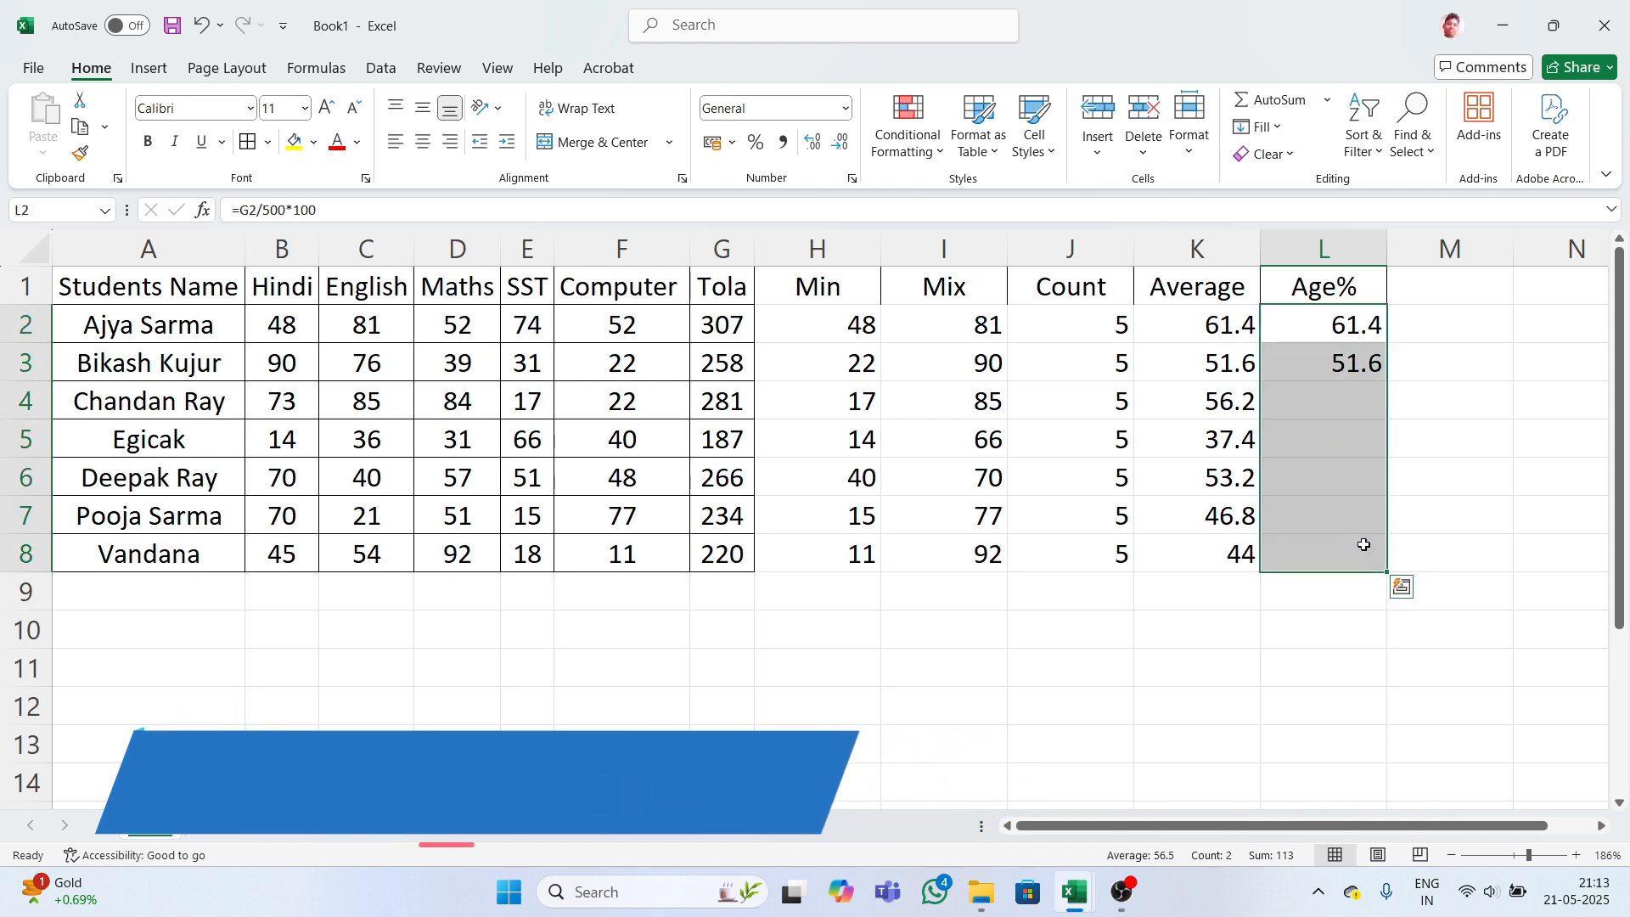
pyautogui.hotkey('ctrl', 'd')
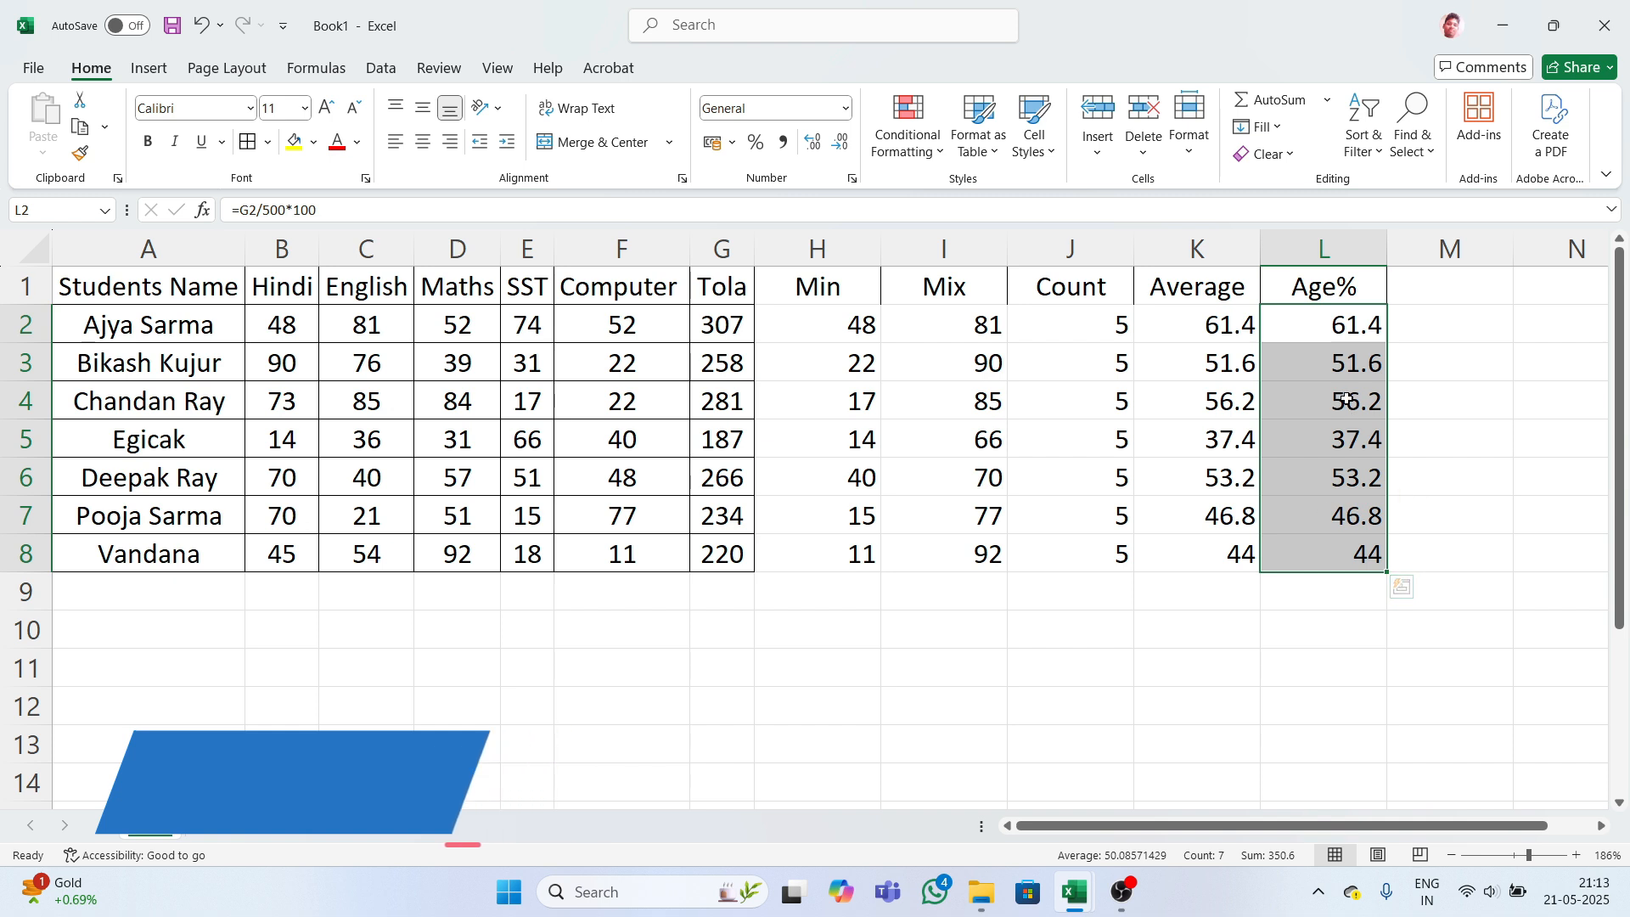
pyautogui.click(1430, 348)
pyautogui.moveTo(833, 324); pyautogui.dragTo(1338, 550)
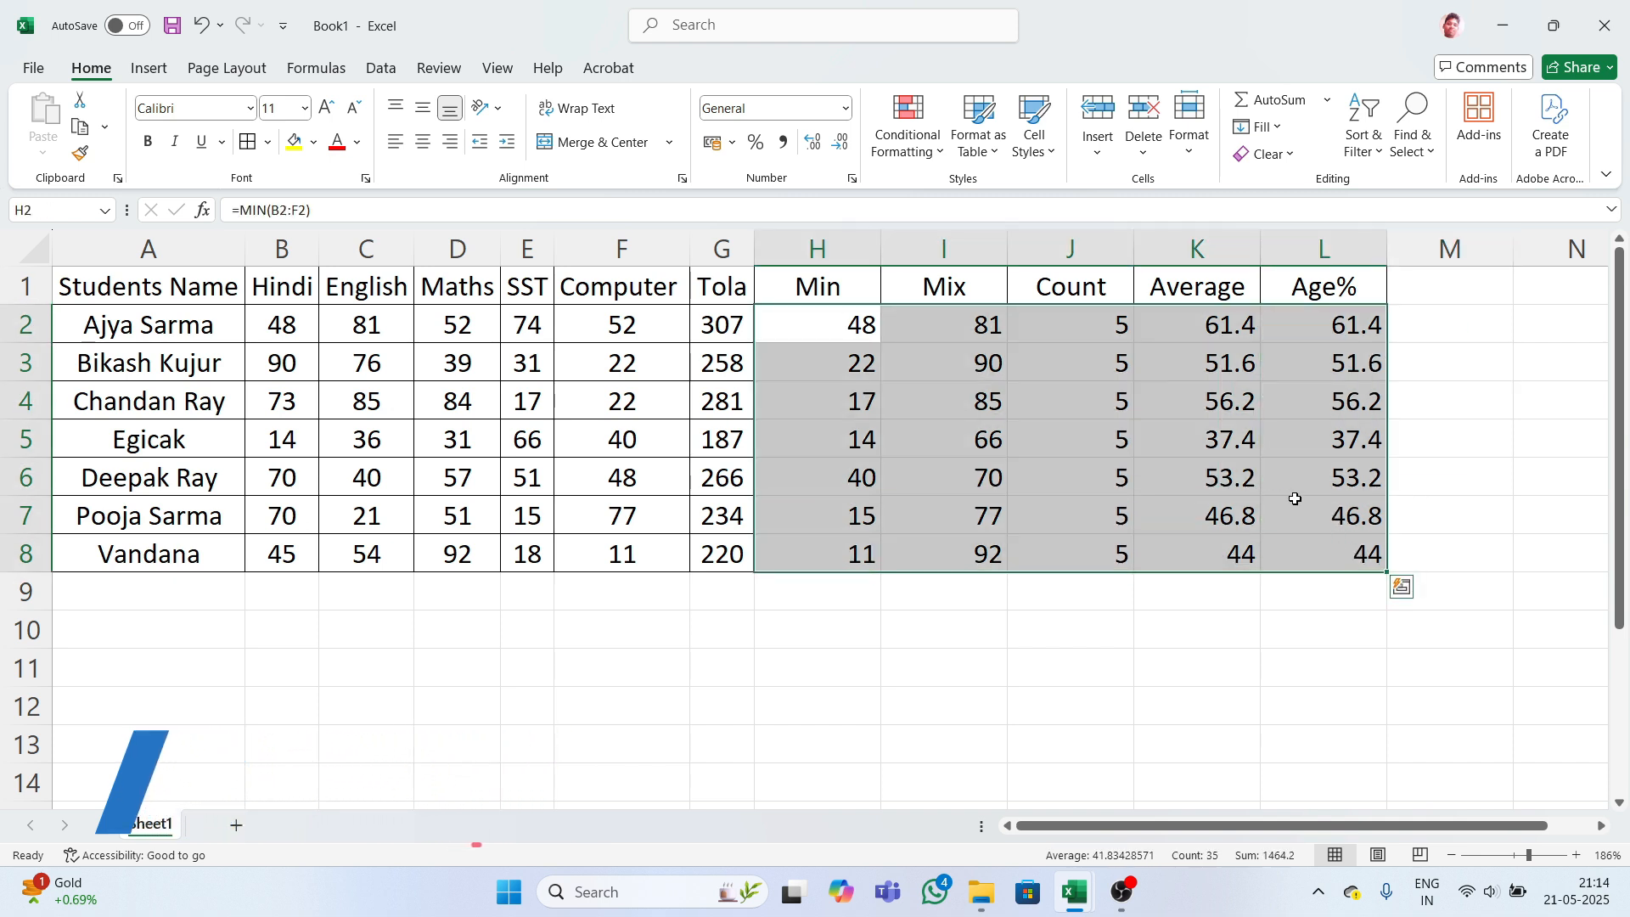
pyautogui.click(1448, 437)
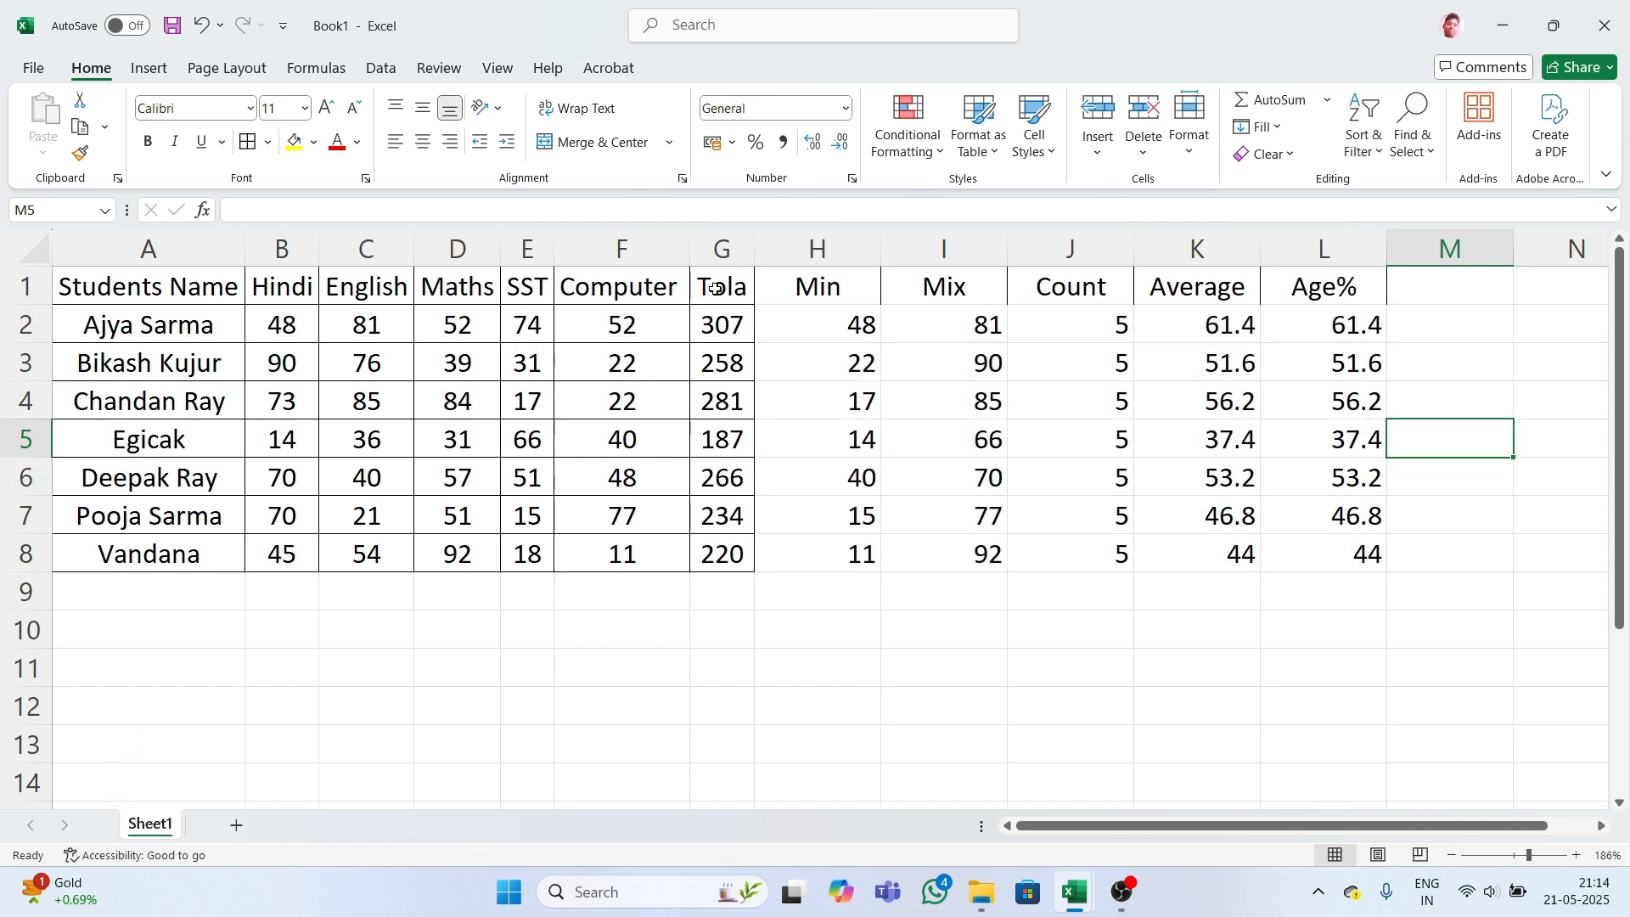
# - Select the table A1:L8 and apply All Borders to every cell
pyautogui.click(61, 291)
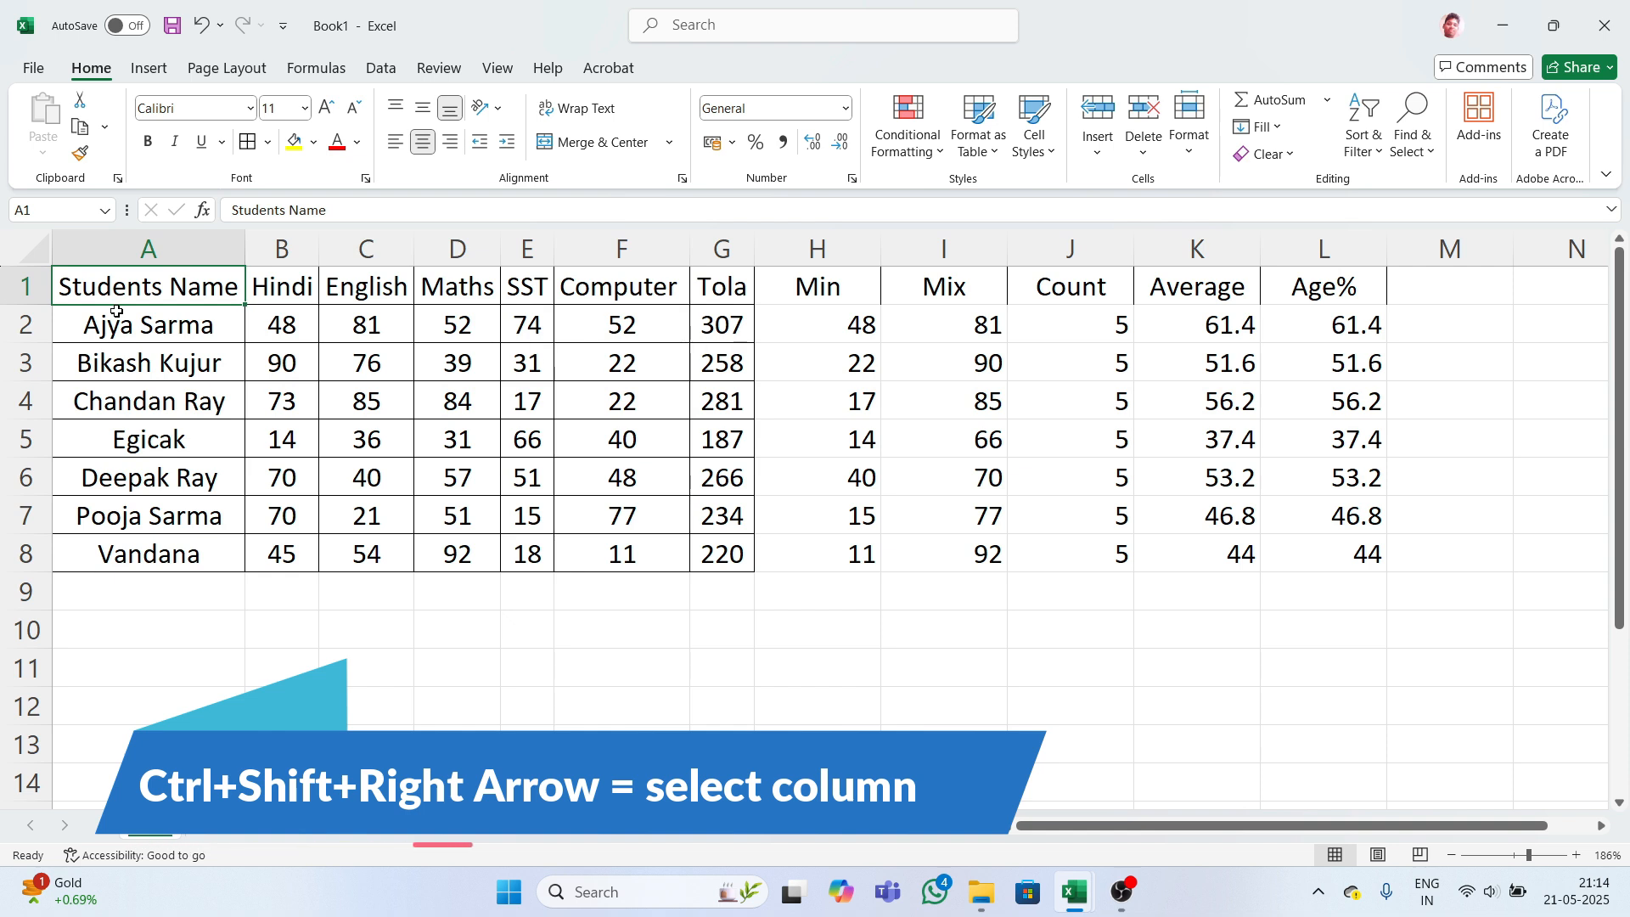
pyautogui.hotkey('ctrl', 'shift', 'Right')
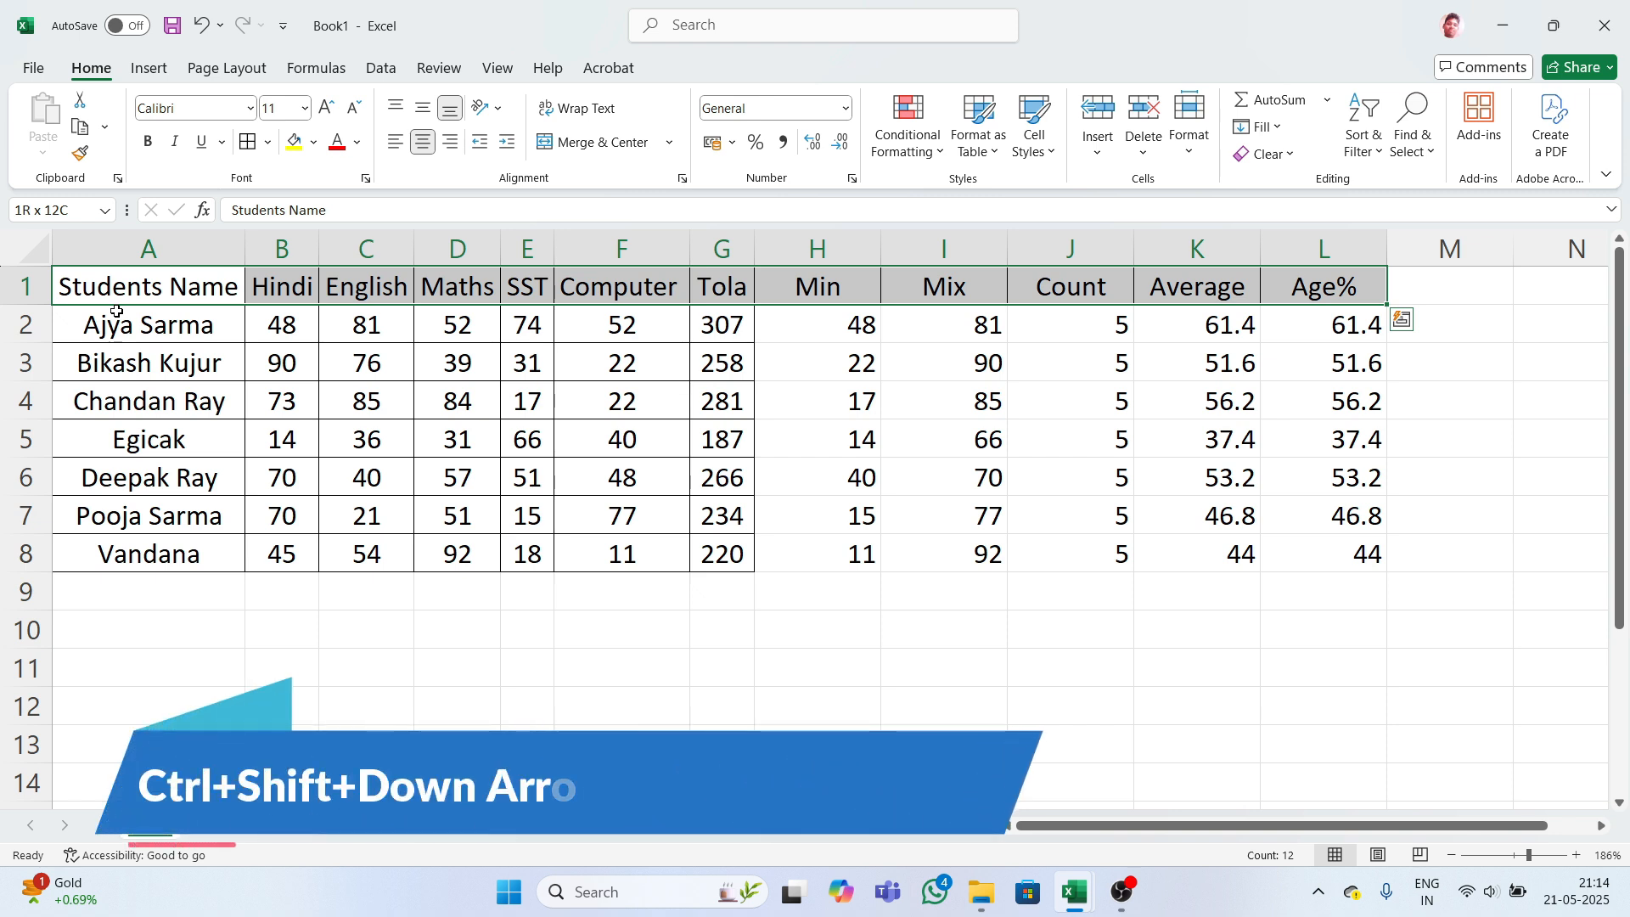
pyautogui.hotkey('ctrl', 'shift', 'Down')
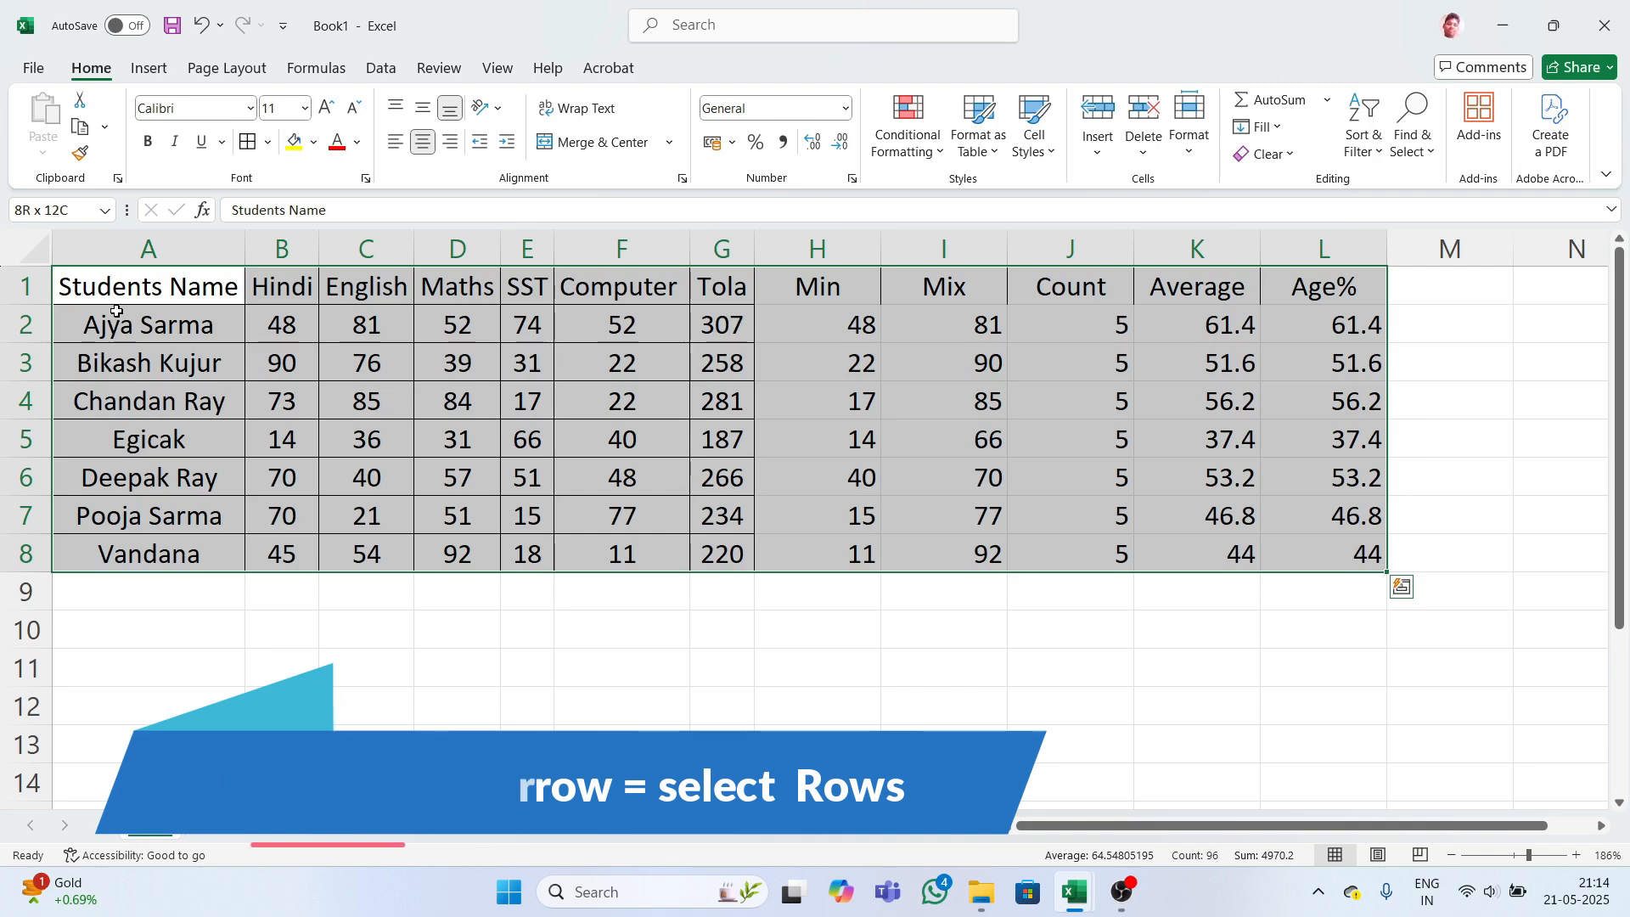
pyautogui.press('alt')
pyautogui.press('h')
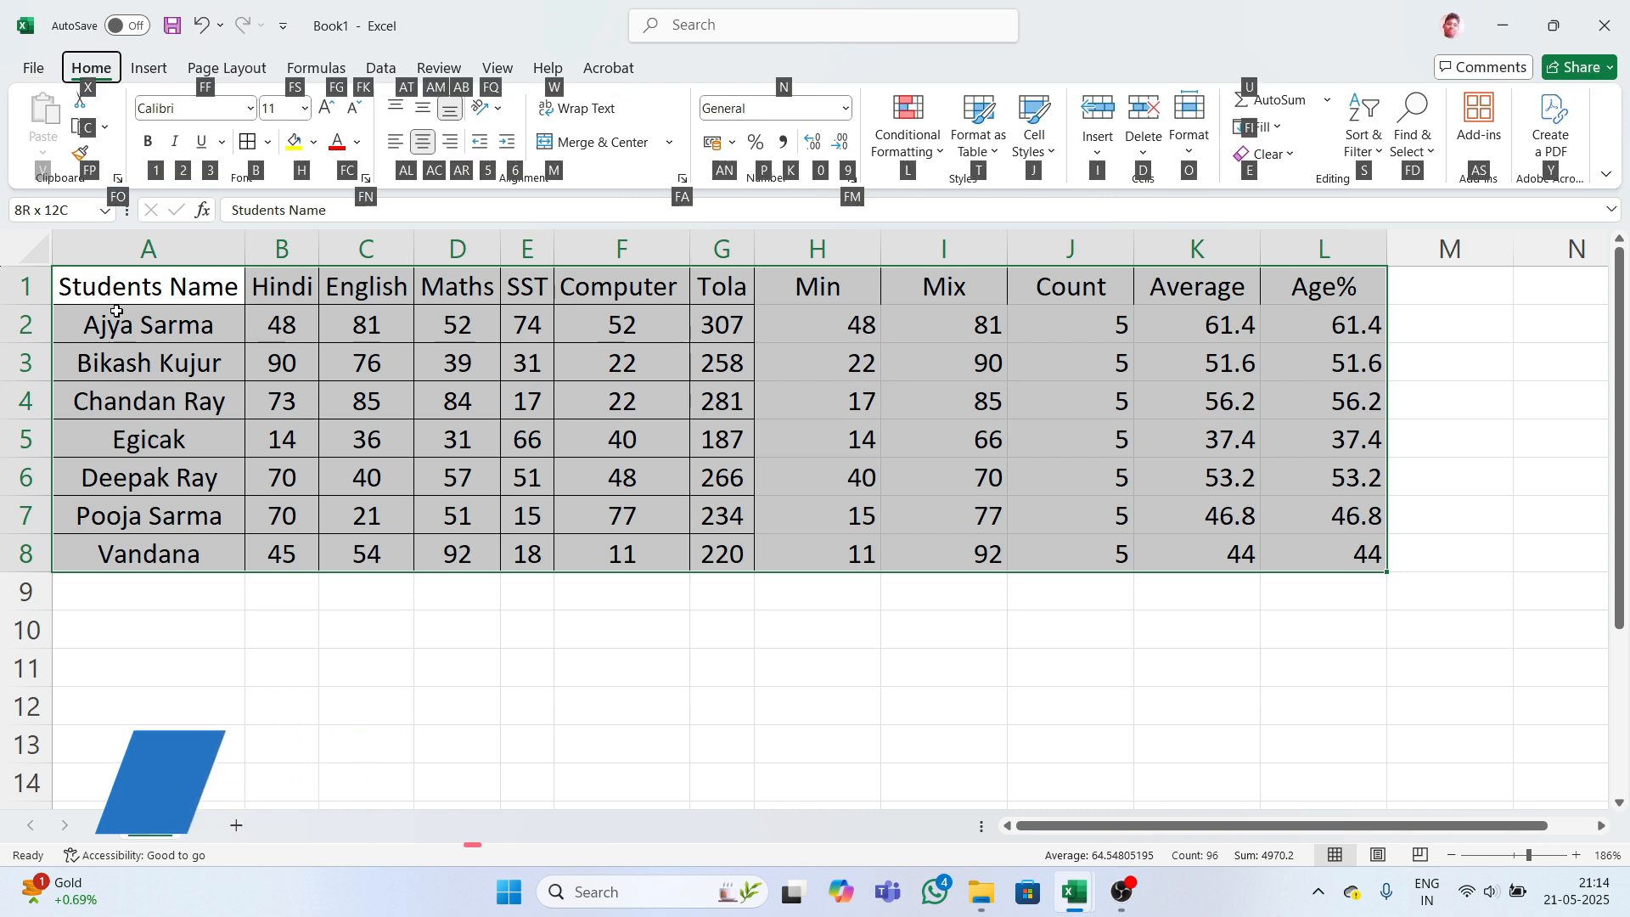
pyautogui.press('b')
pyautogui.press('a')
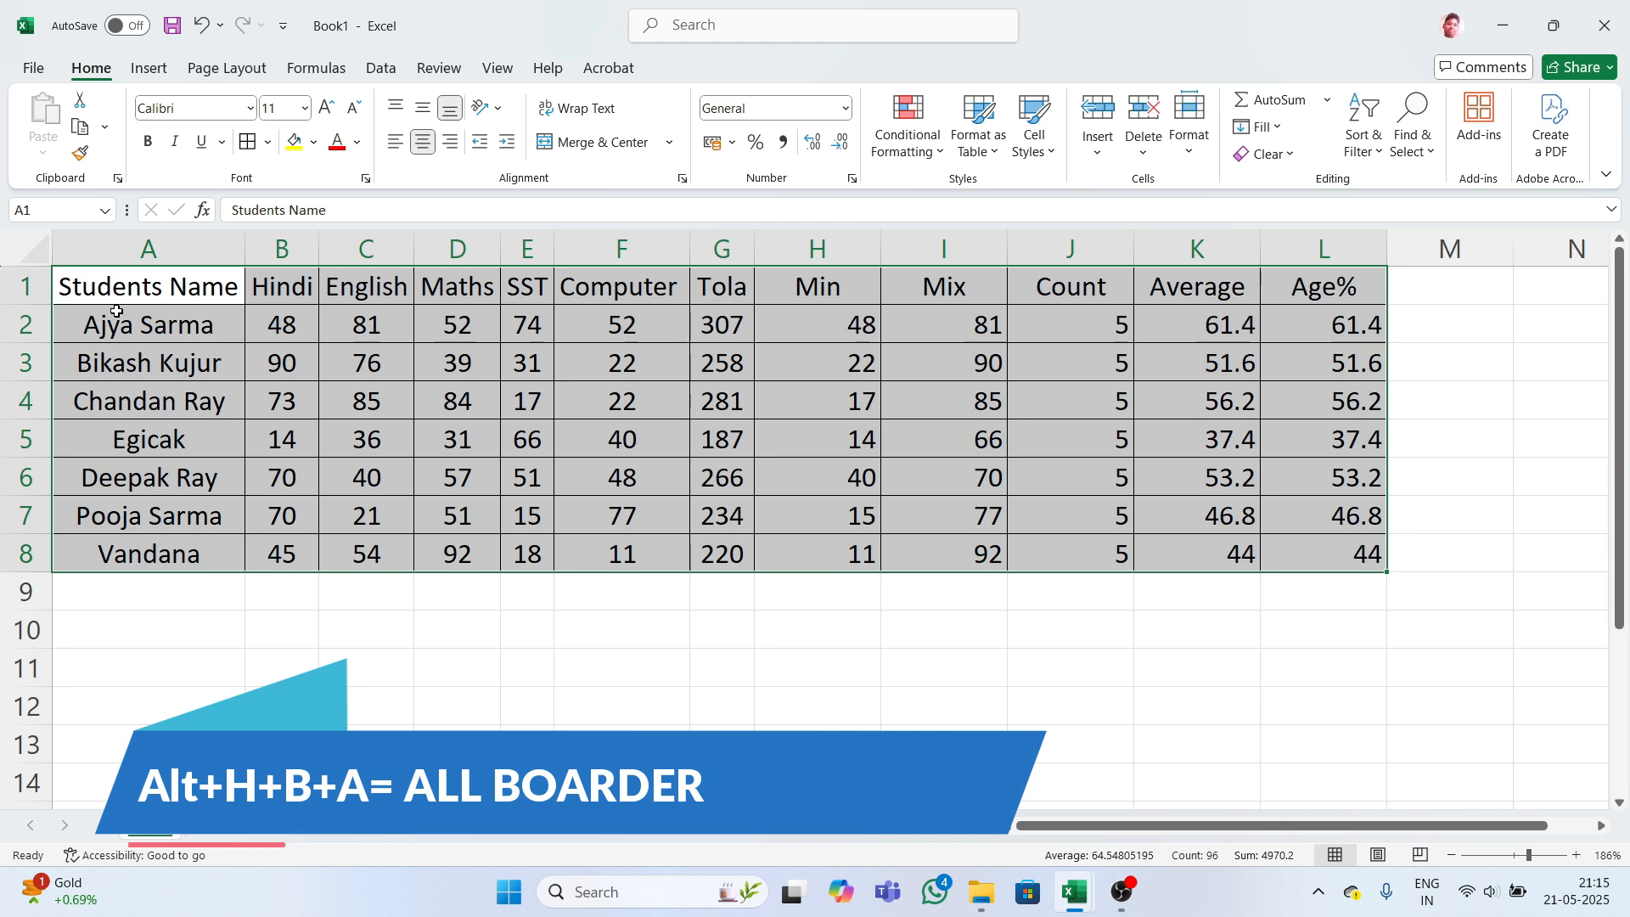
pyautogui.click(542, 626)
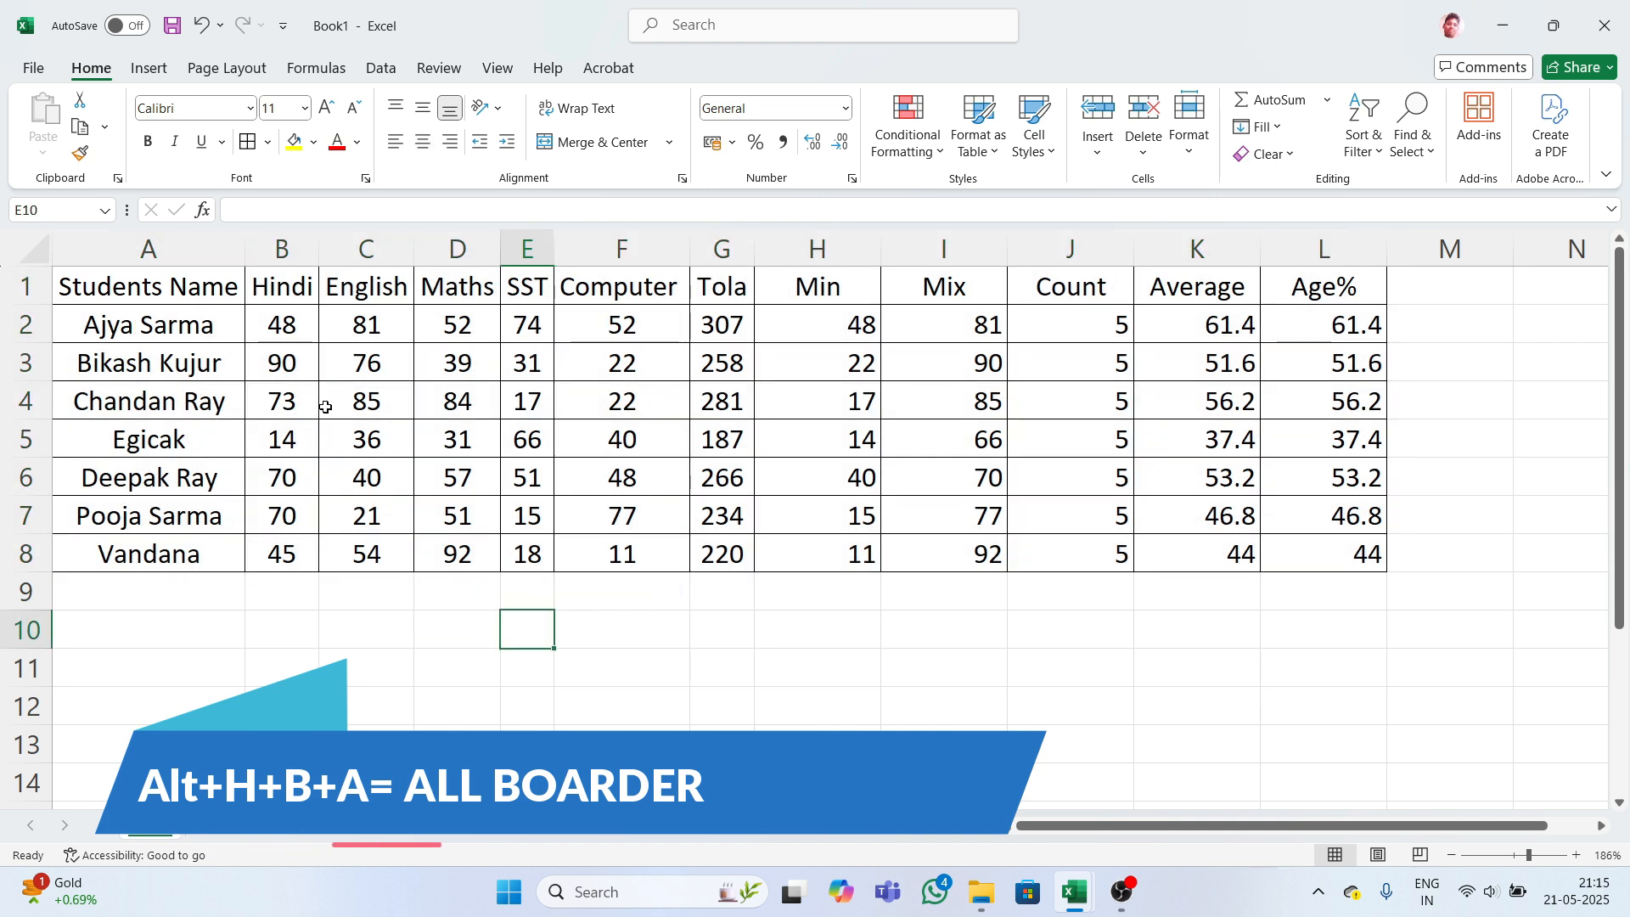
# - Enter the heading Result in M1 and review the first student's marks in B2:F2
pyautogui.moveTo(152, 291); pyautogui.dragTo(1310, 557)
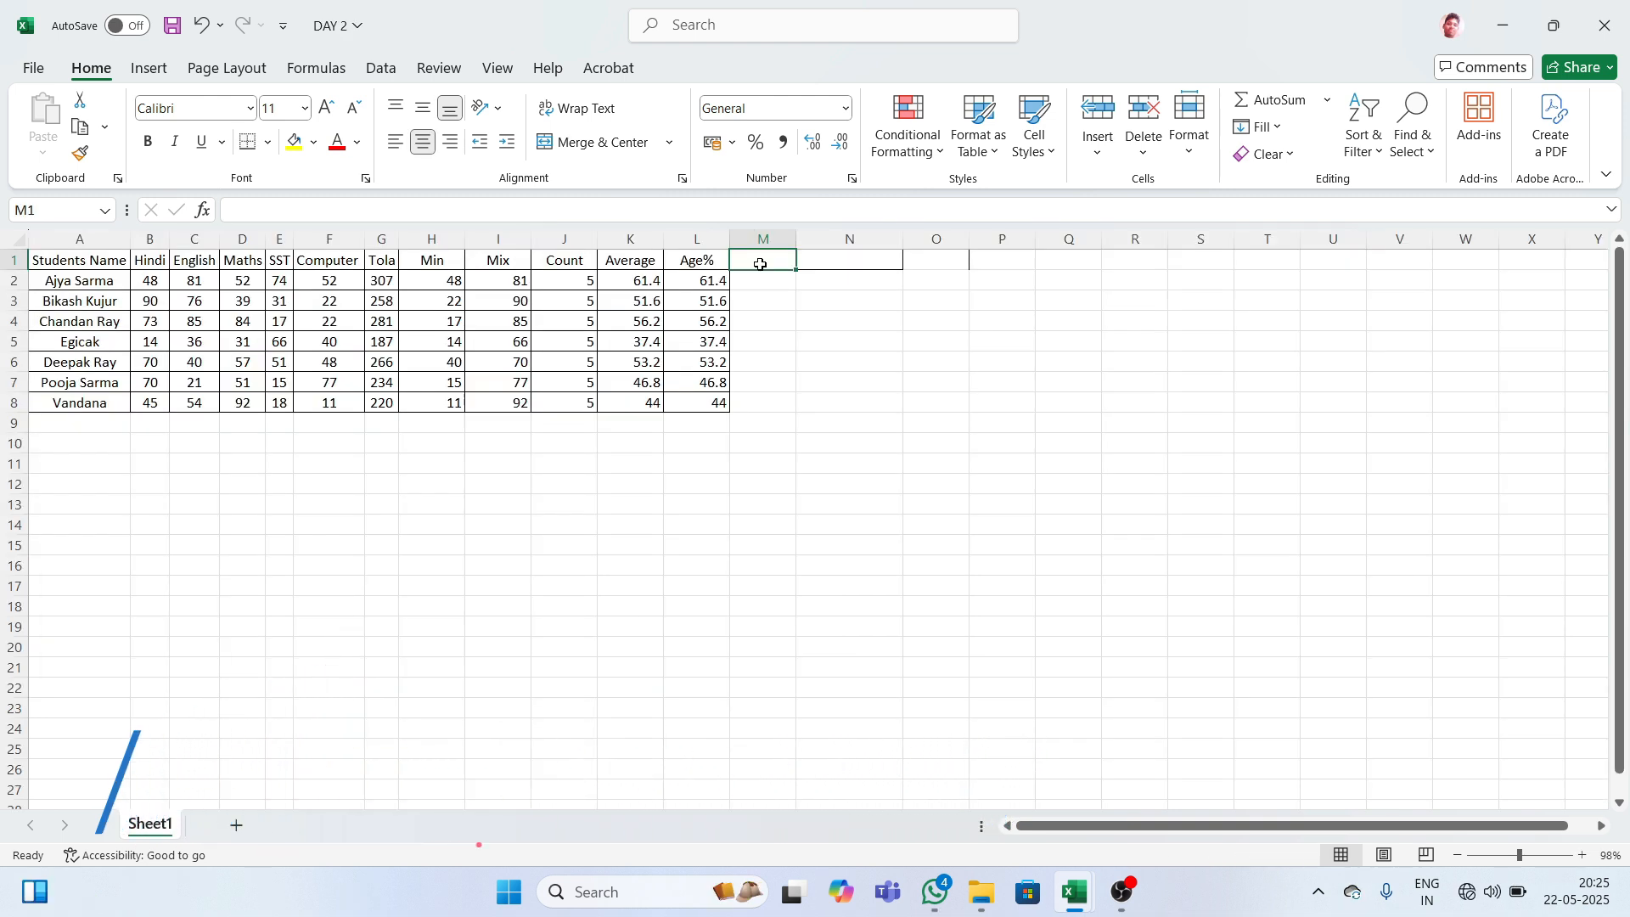
pyautogui.write('R')
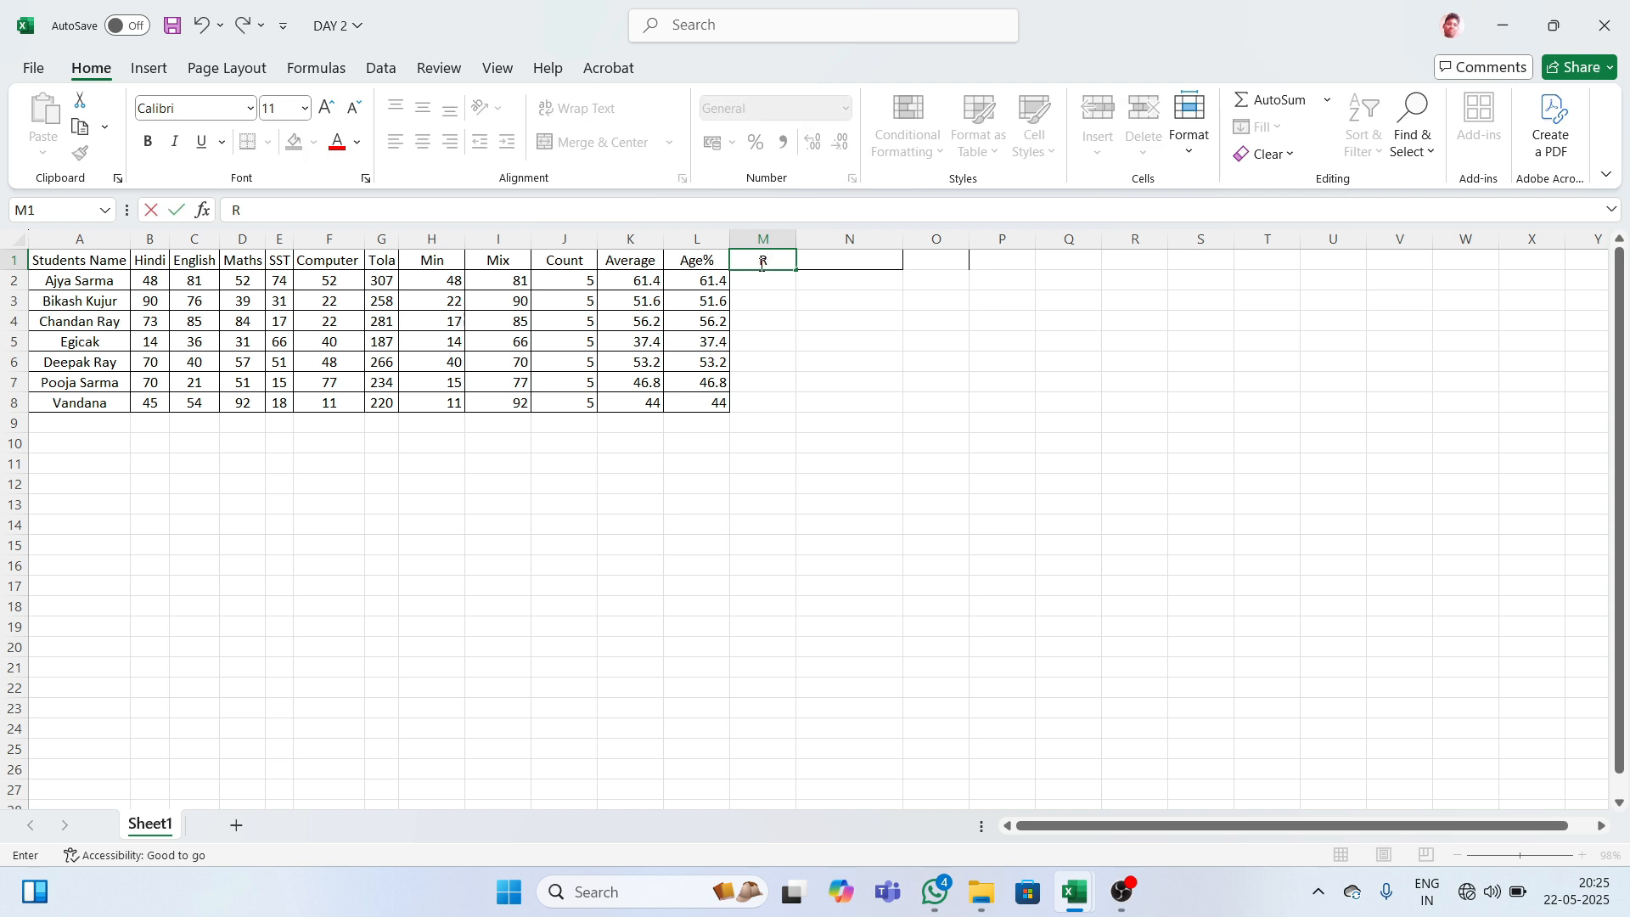
pyautogui.write('esult')
pyautogui.press('Return')
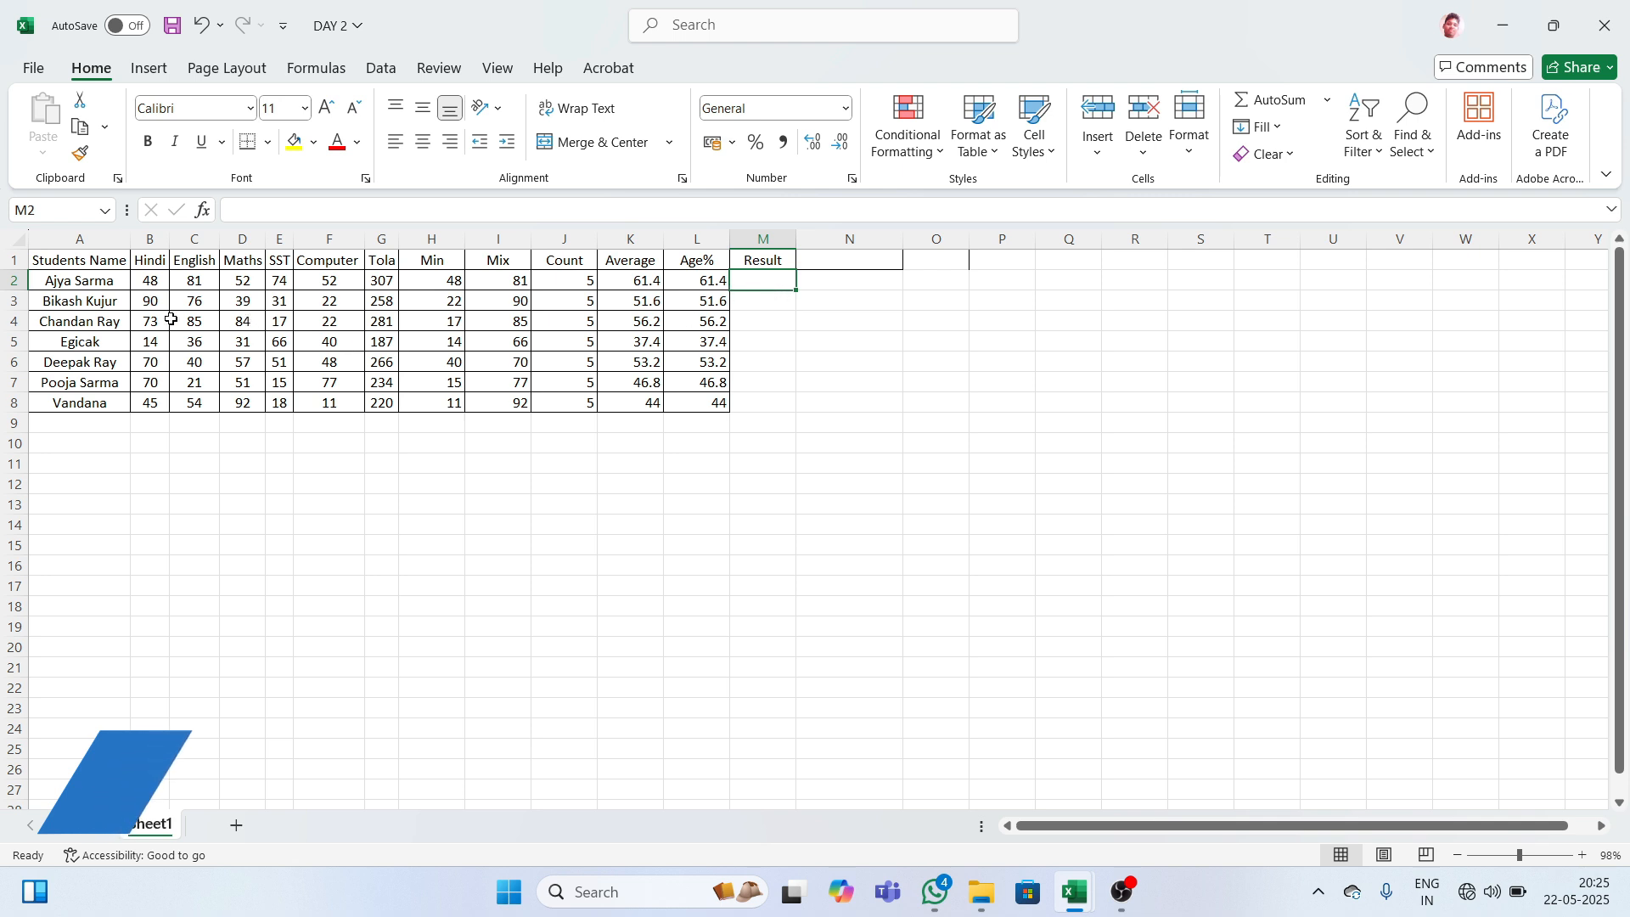
pyautogui.click(152, 285)
pyautogui.moveTo(153, 285); pyautogui.dragTo(329, 281)
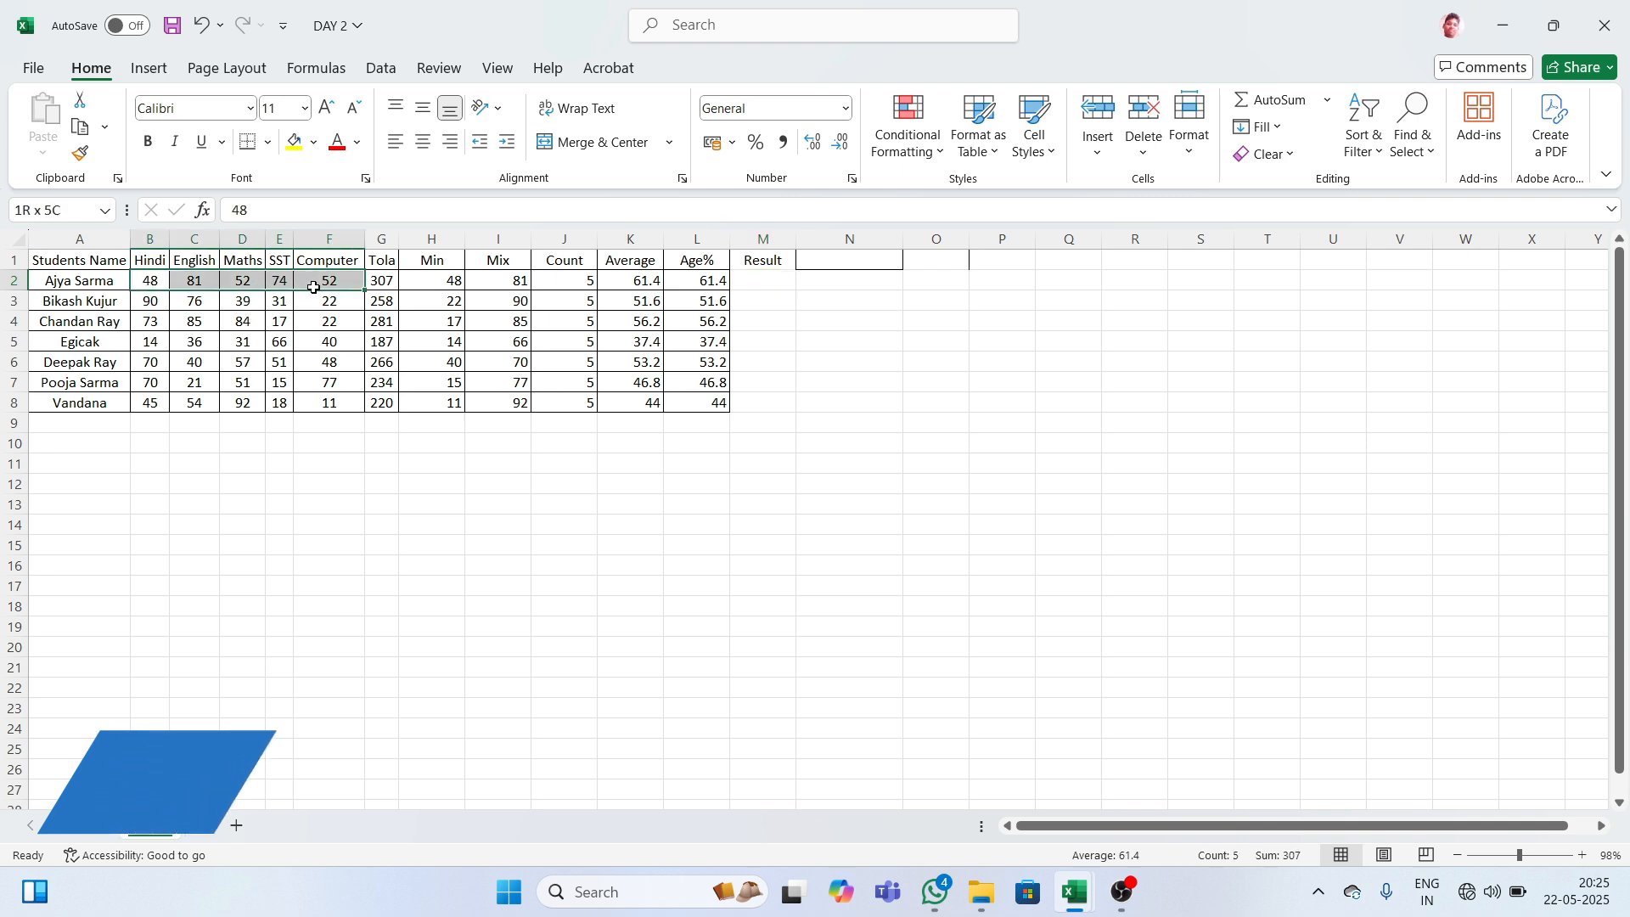
pyautogui.click(771, 280)
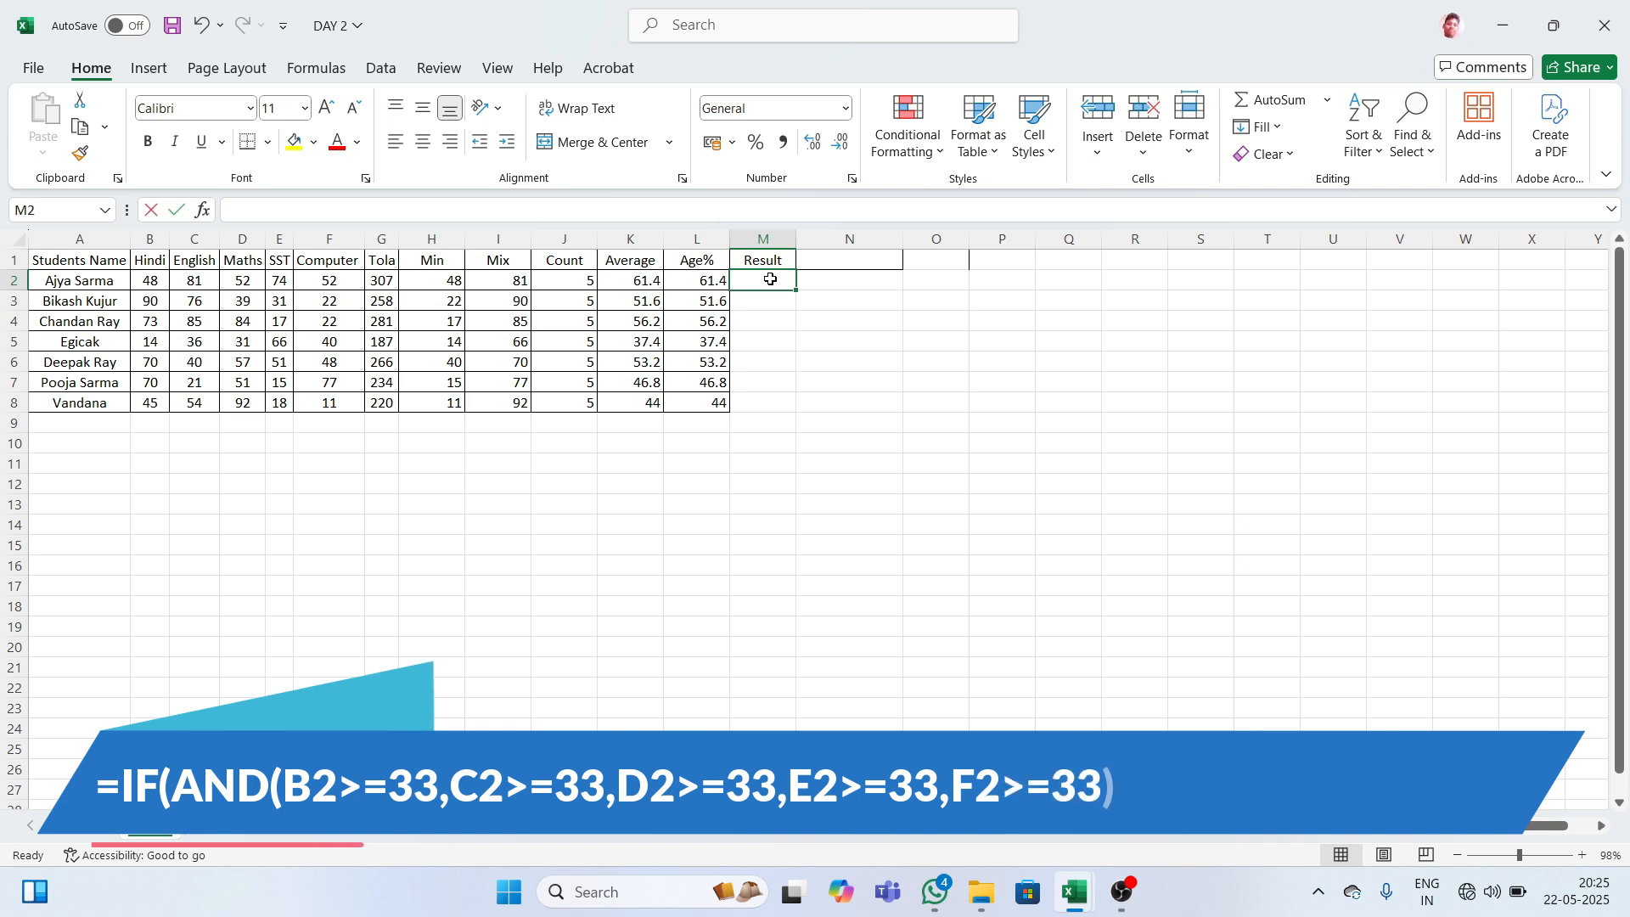
# - Enter =IF(AND(B2>=33,C2>=33,D2>=33,E2>=33,F2>=33),"PASS","FAIL") in M2, showing PASS
pyautogui.write('=if')
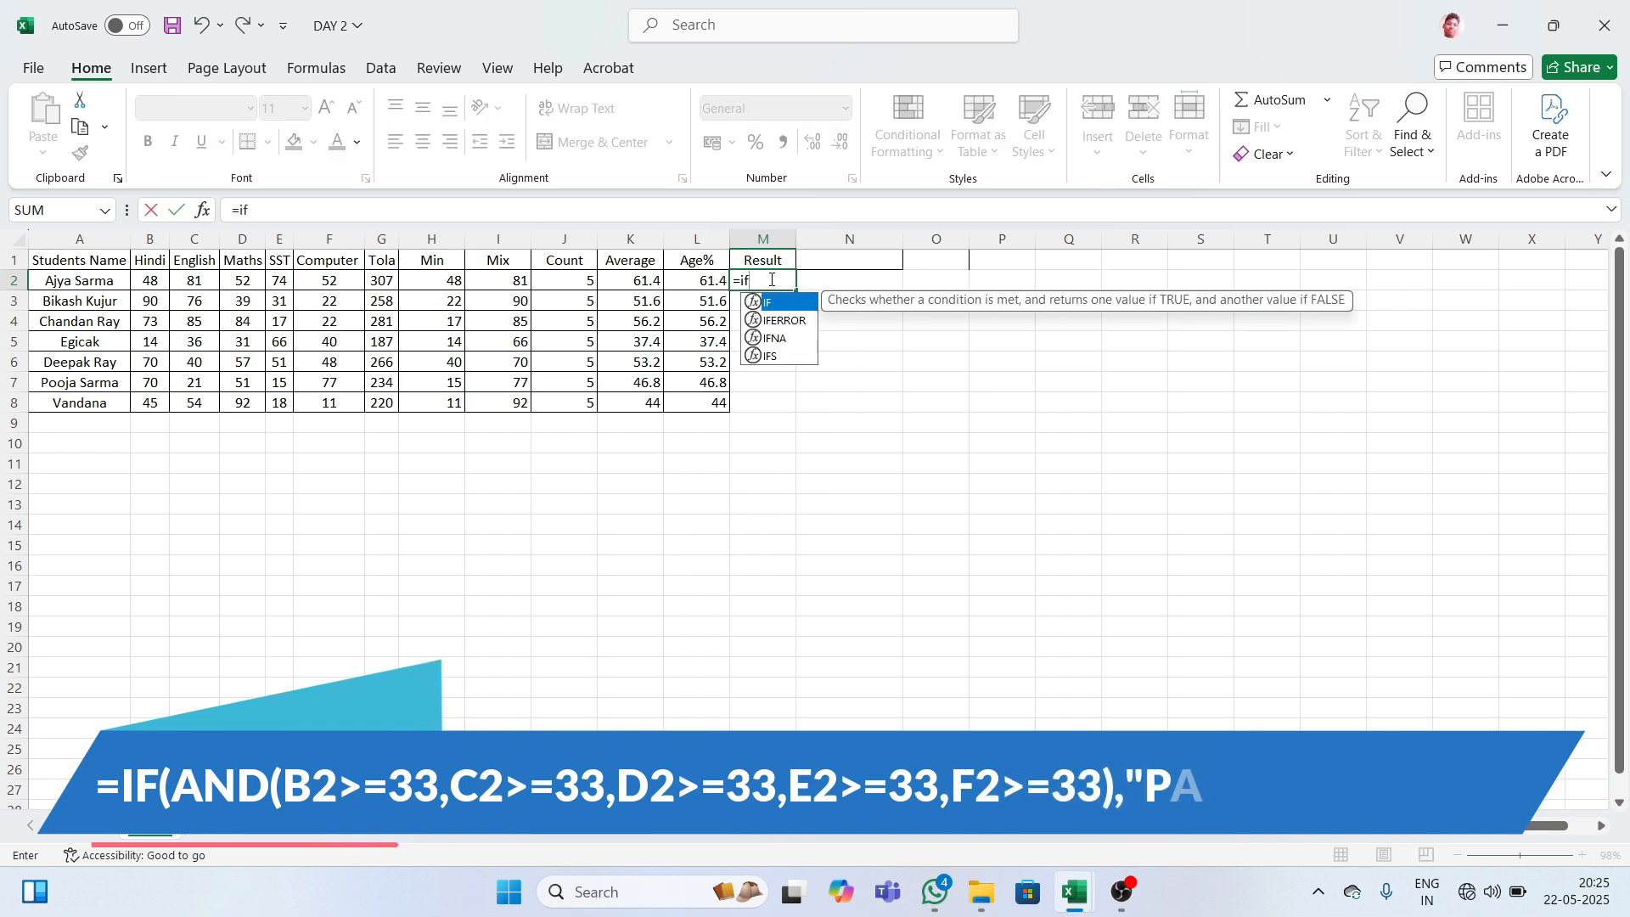
pyautogui.press('Tab')
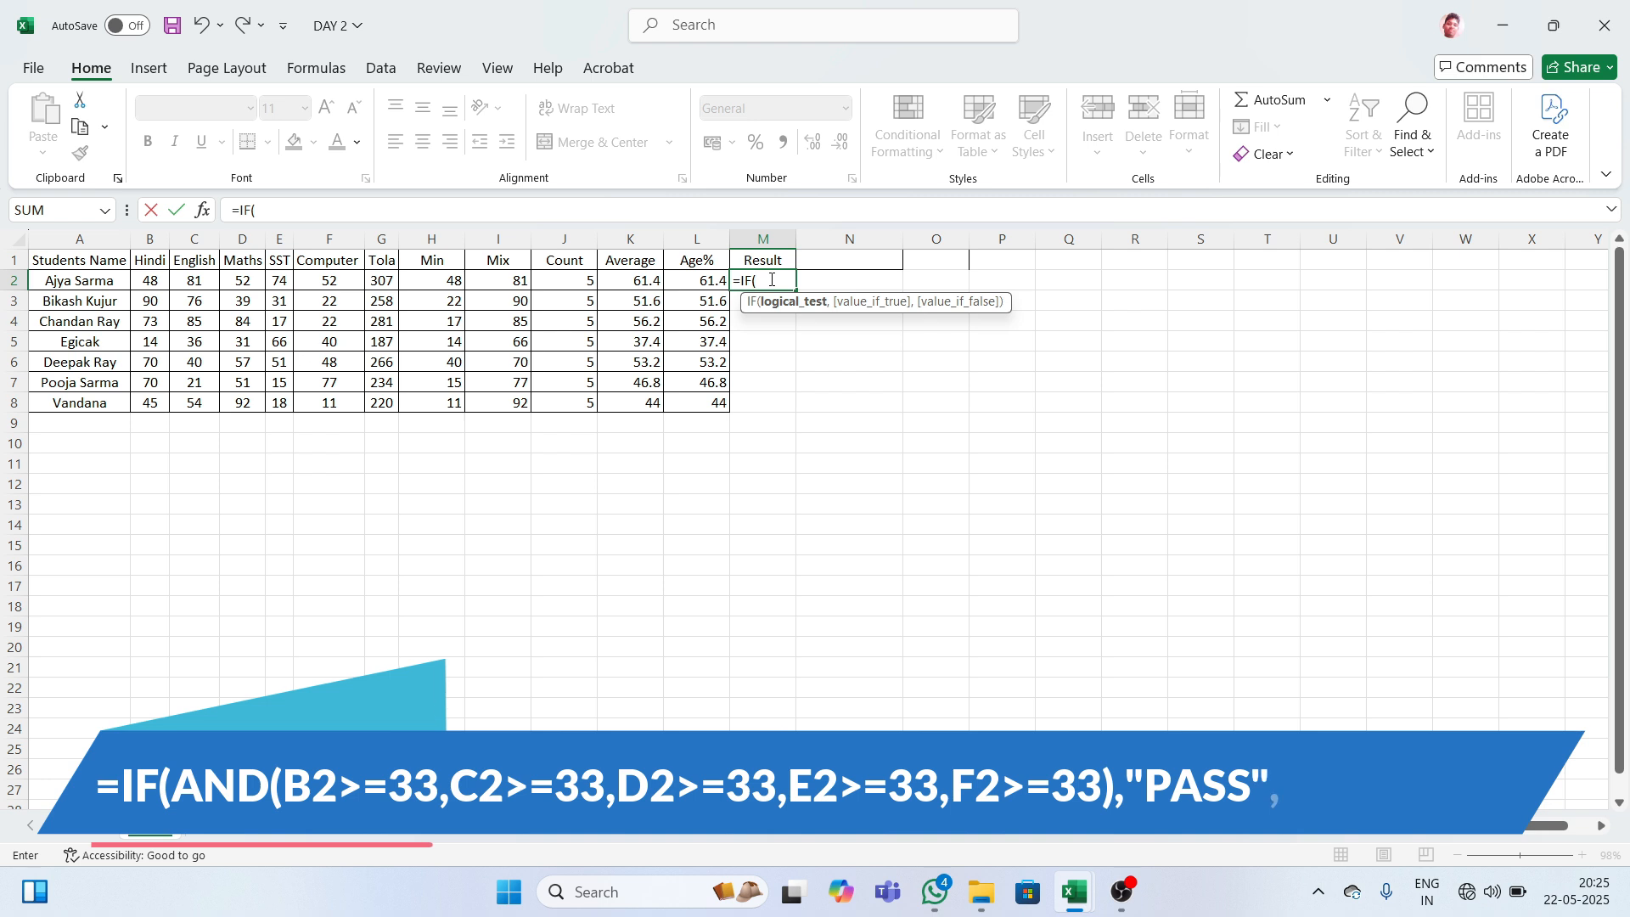
pyautogui.write('a')
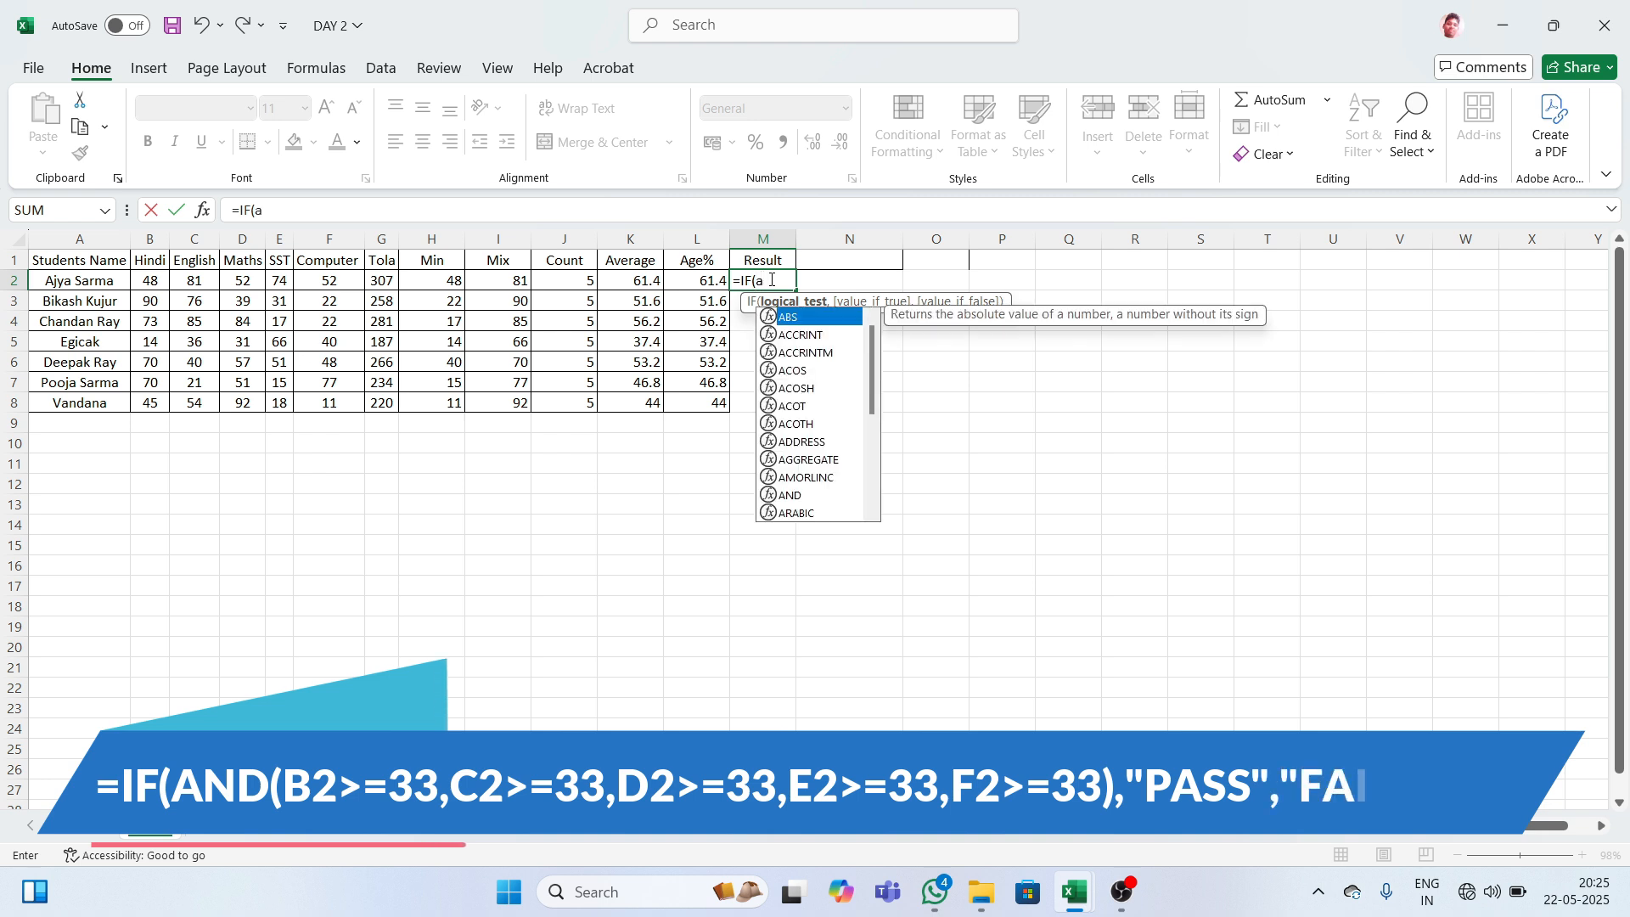
pyautogui.write('nd')
pyautogui.press('Tab')
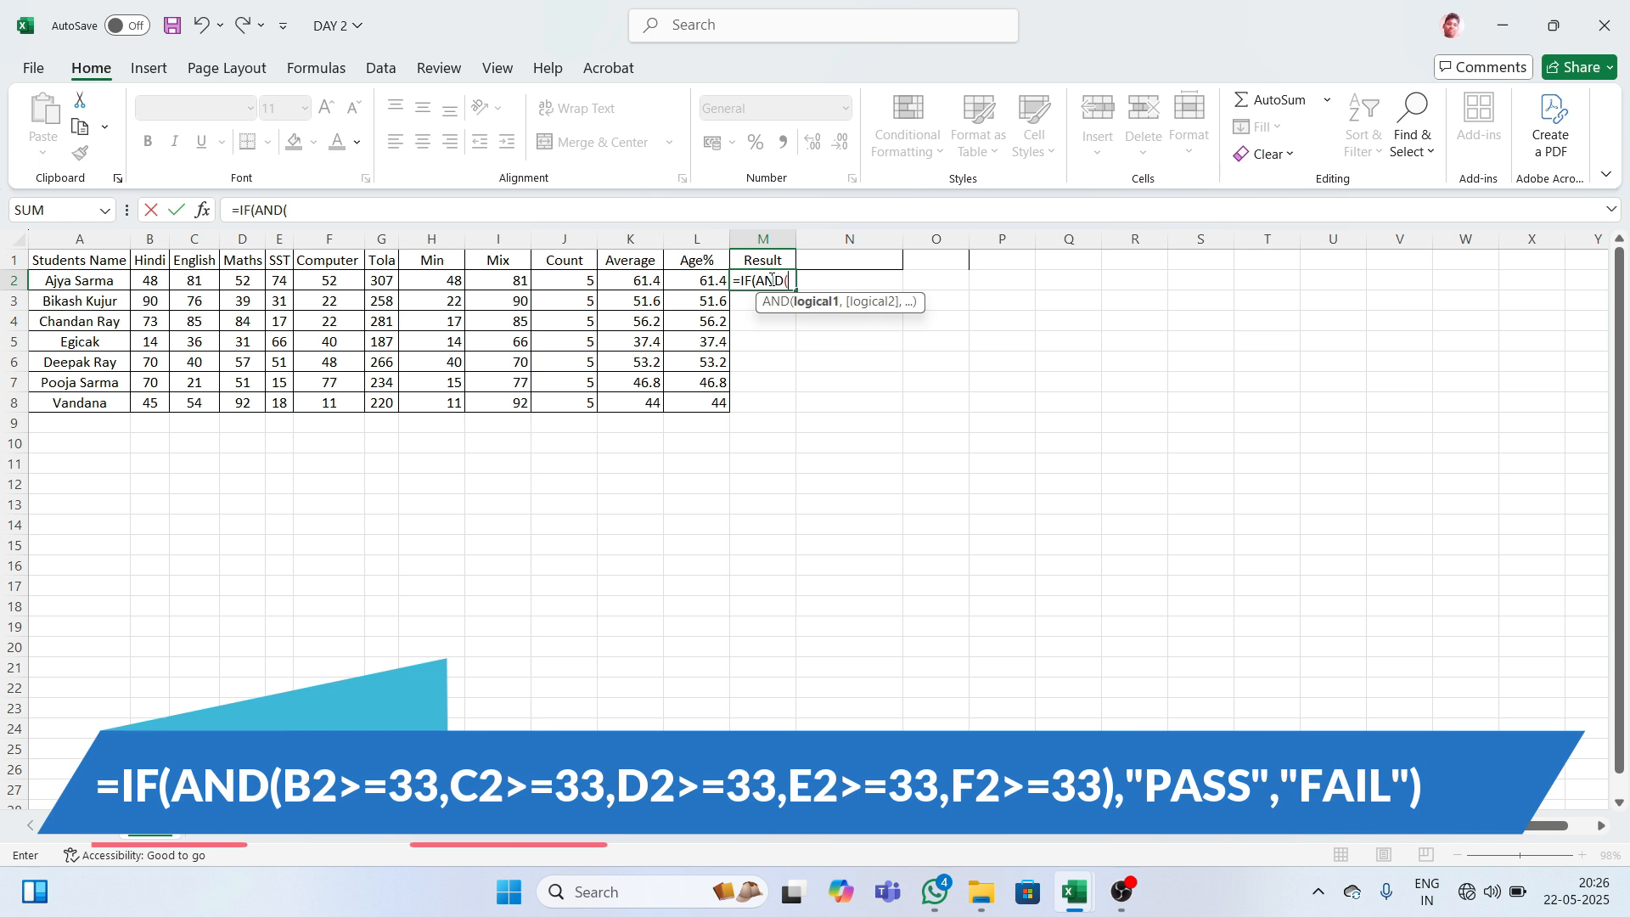
pyautogui.write('b')
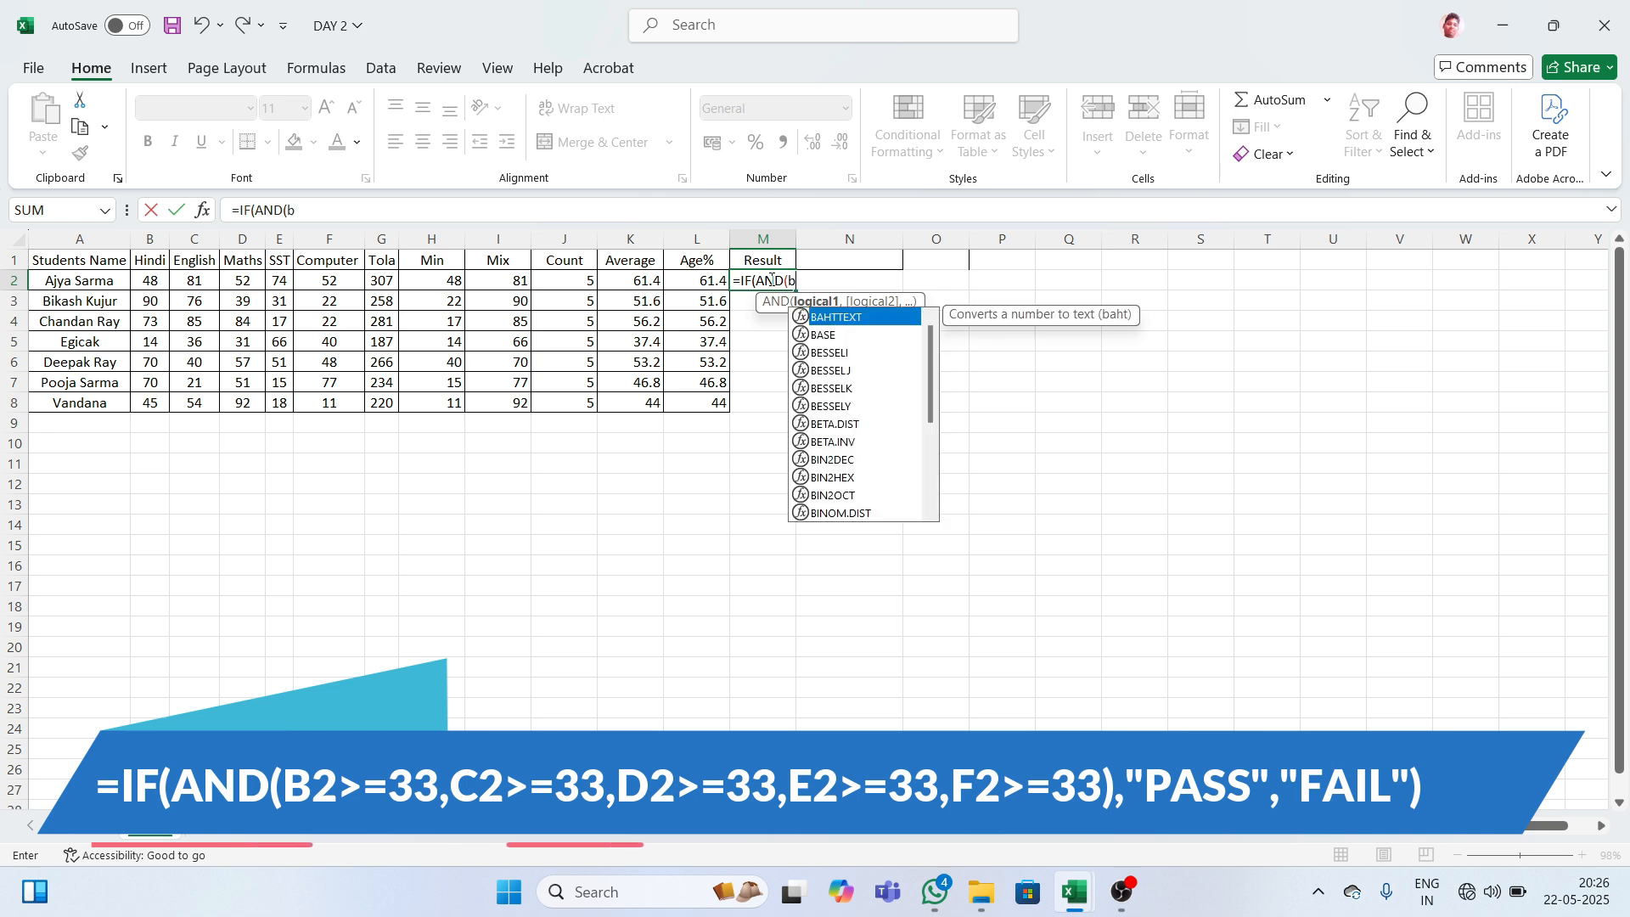
pyautogui.write('2')
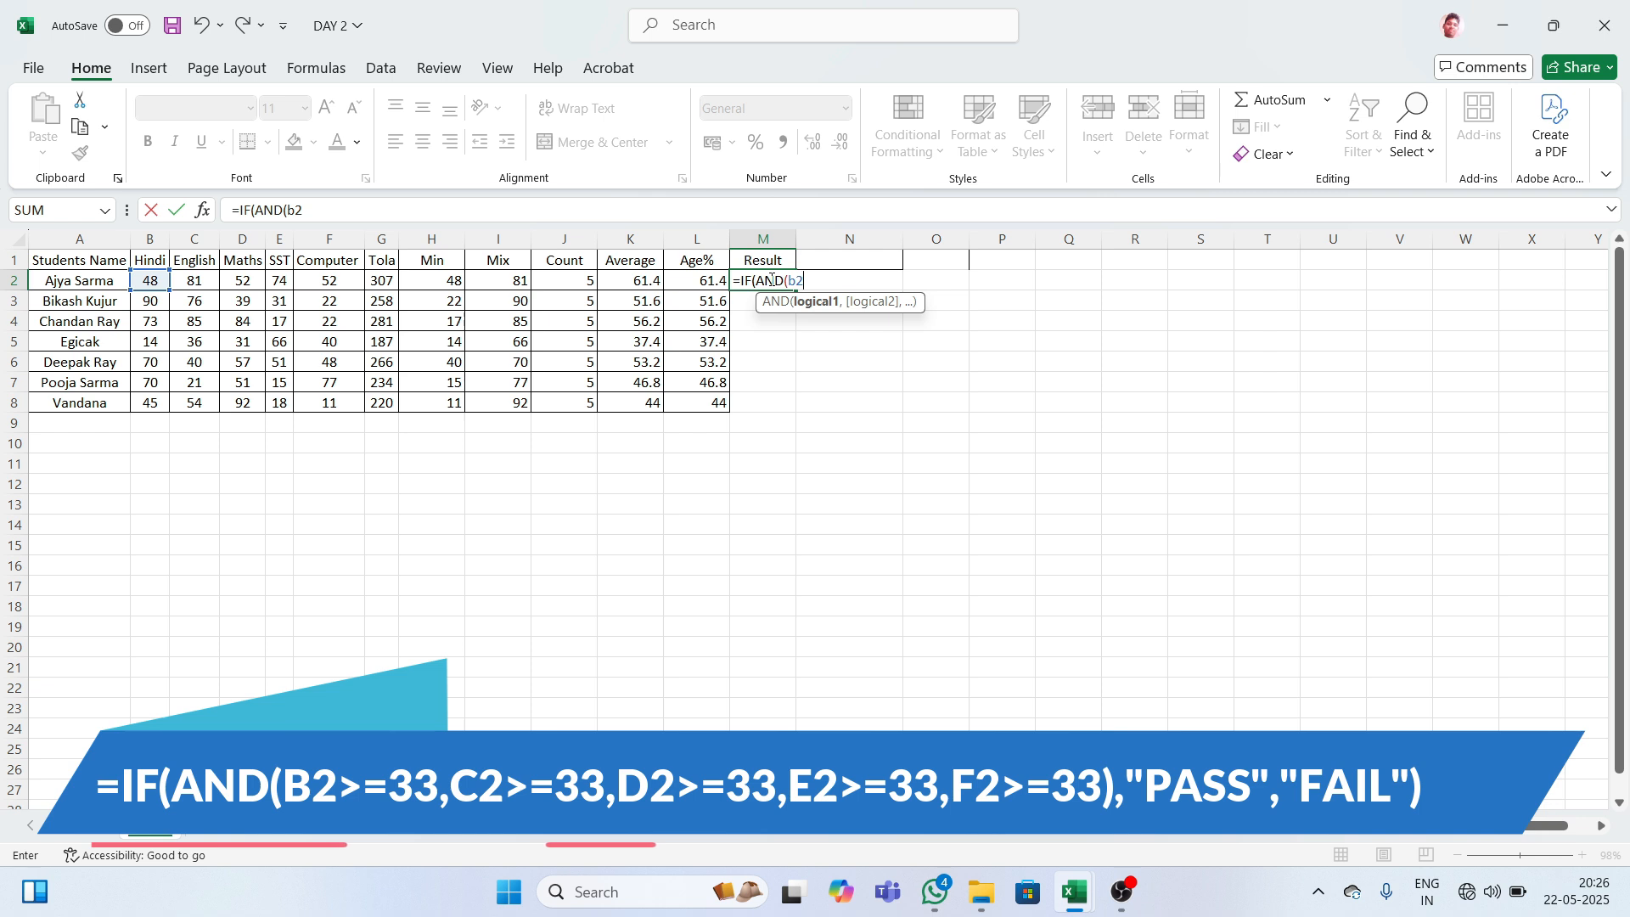
pyautogui.write('>=33')
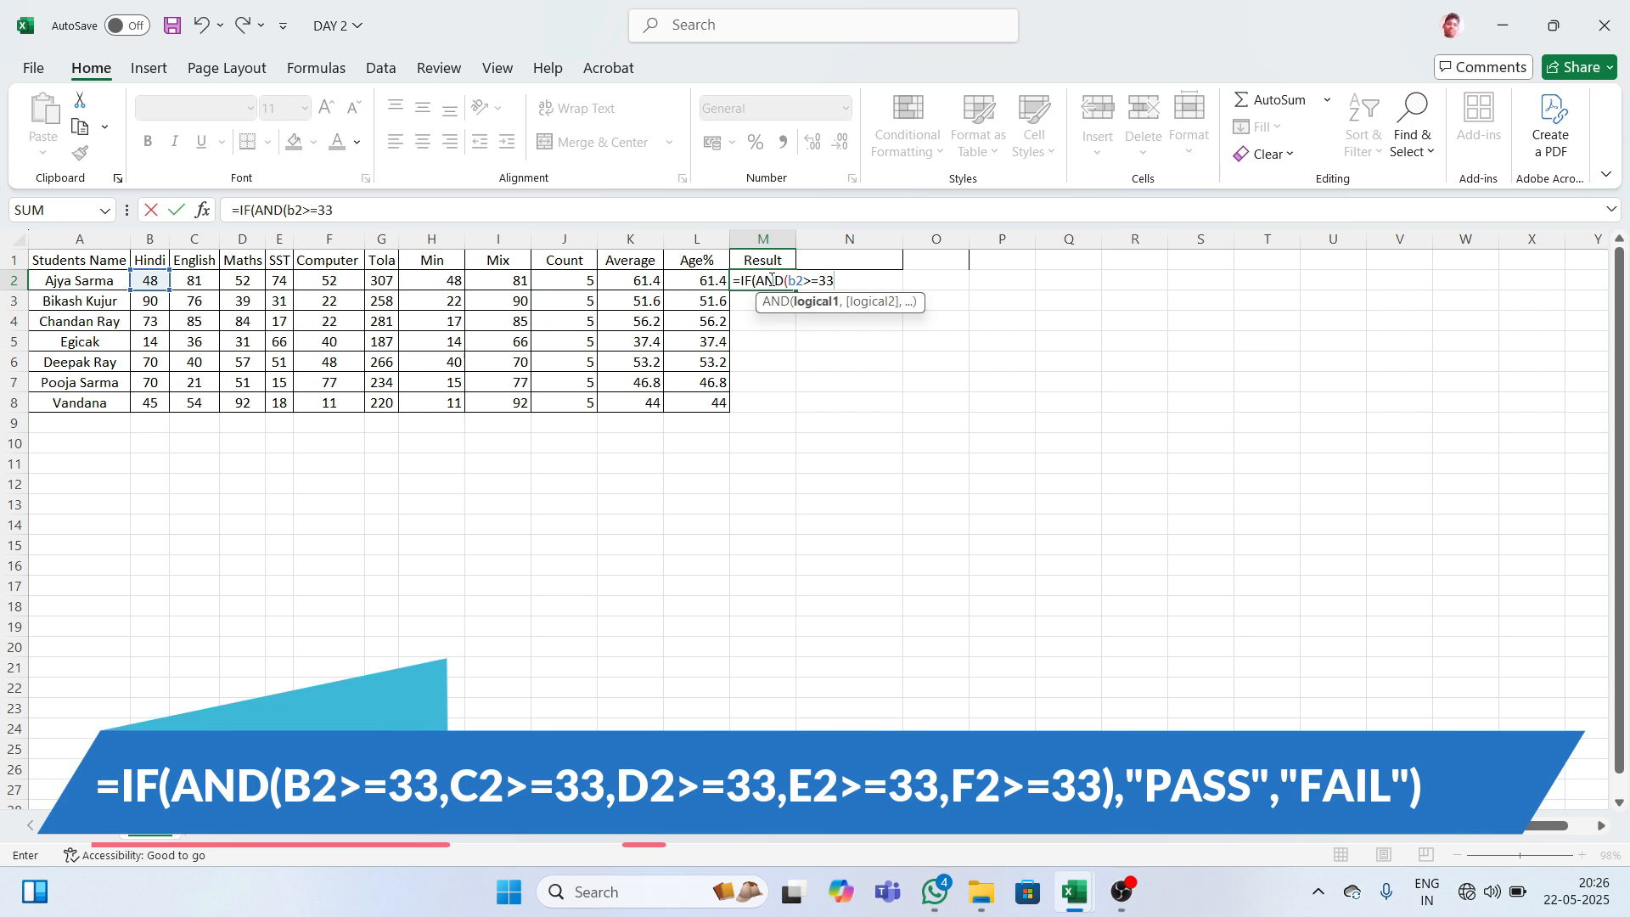
pyautogui.write(',')
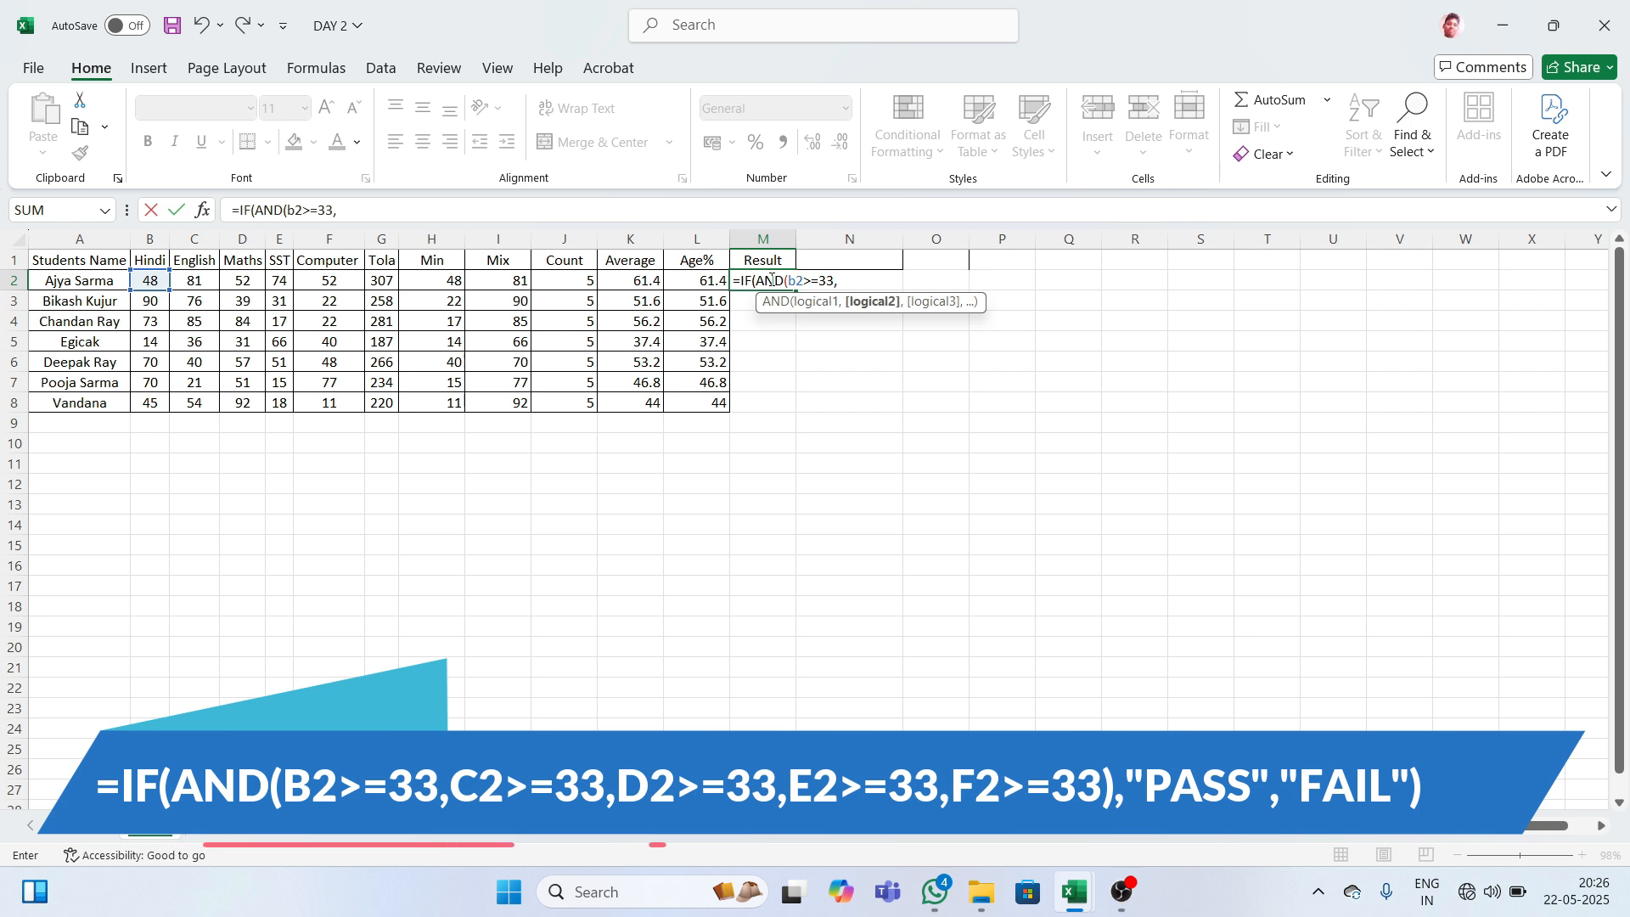
pyautogui.write('c')
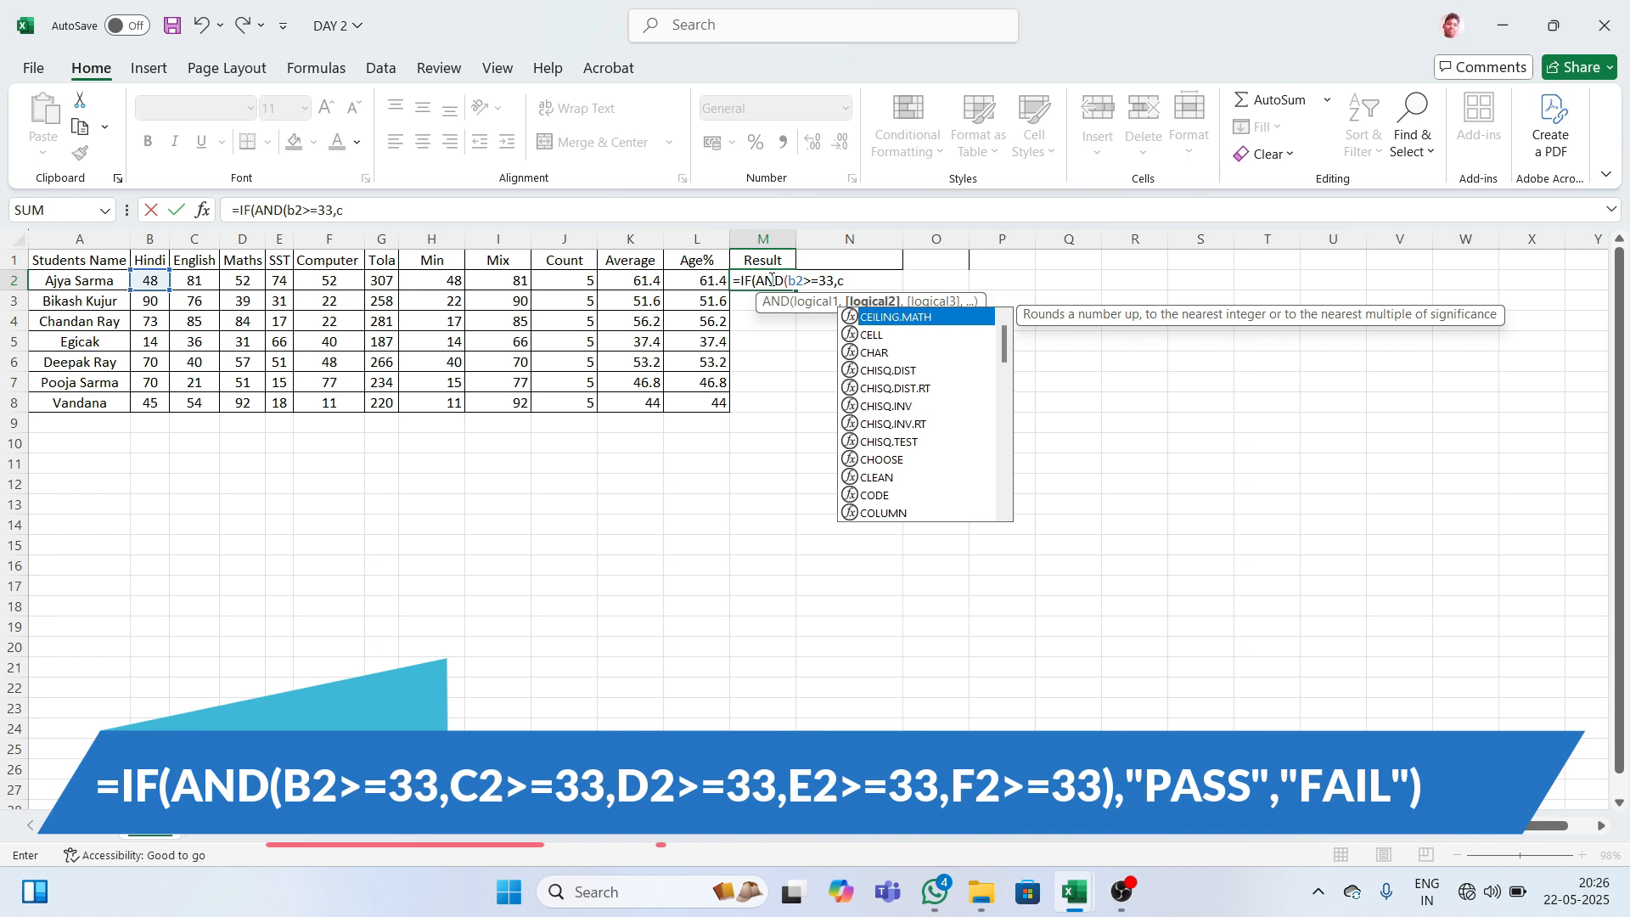
pyautogui.write('2>=')
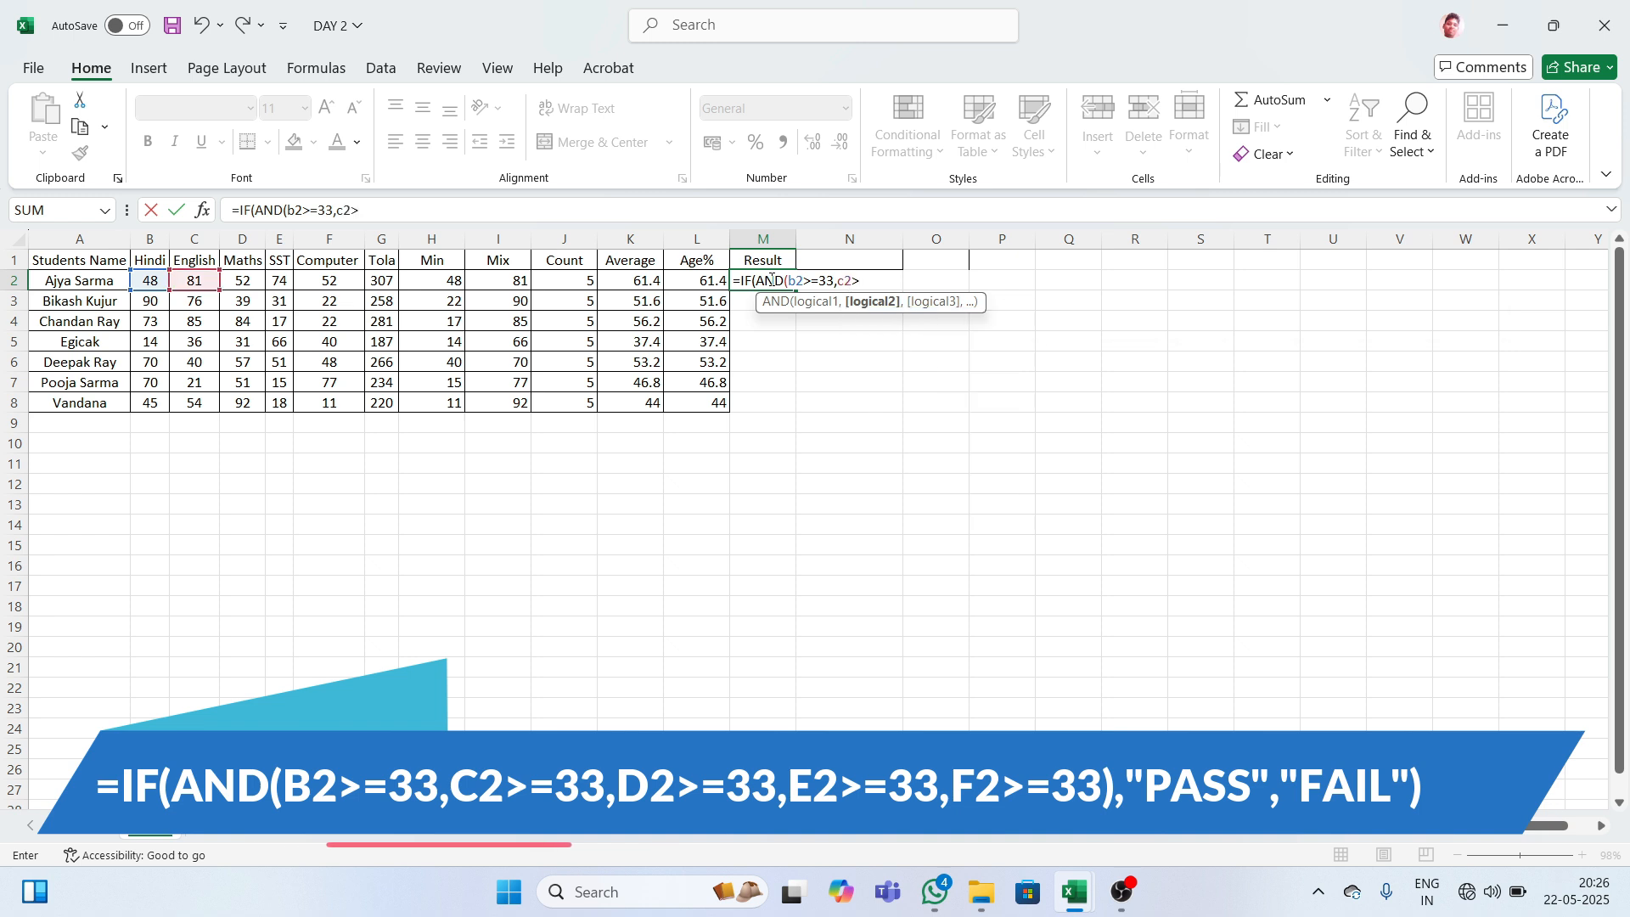
pyautogui.write('33')
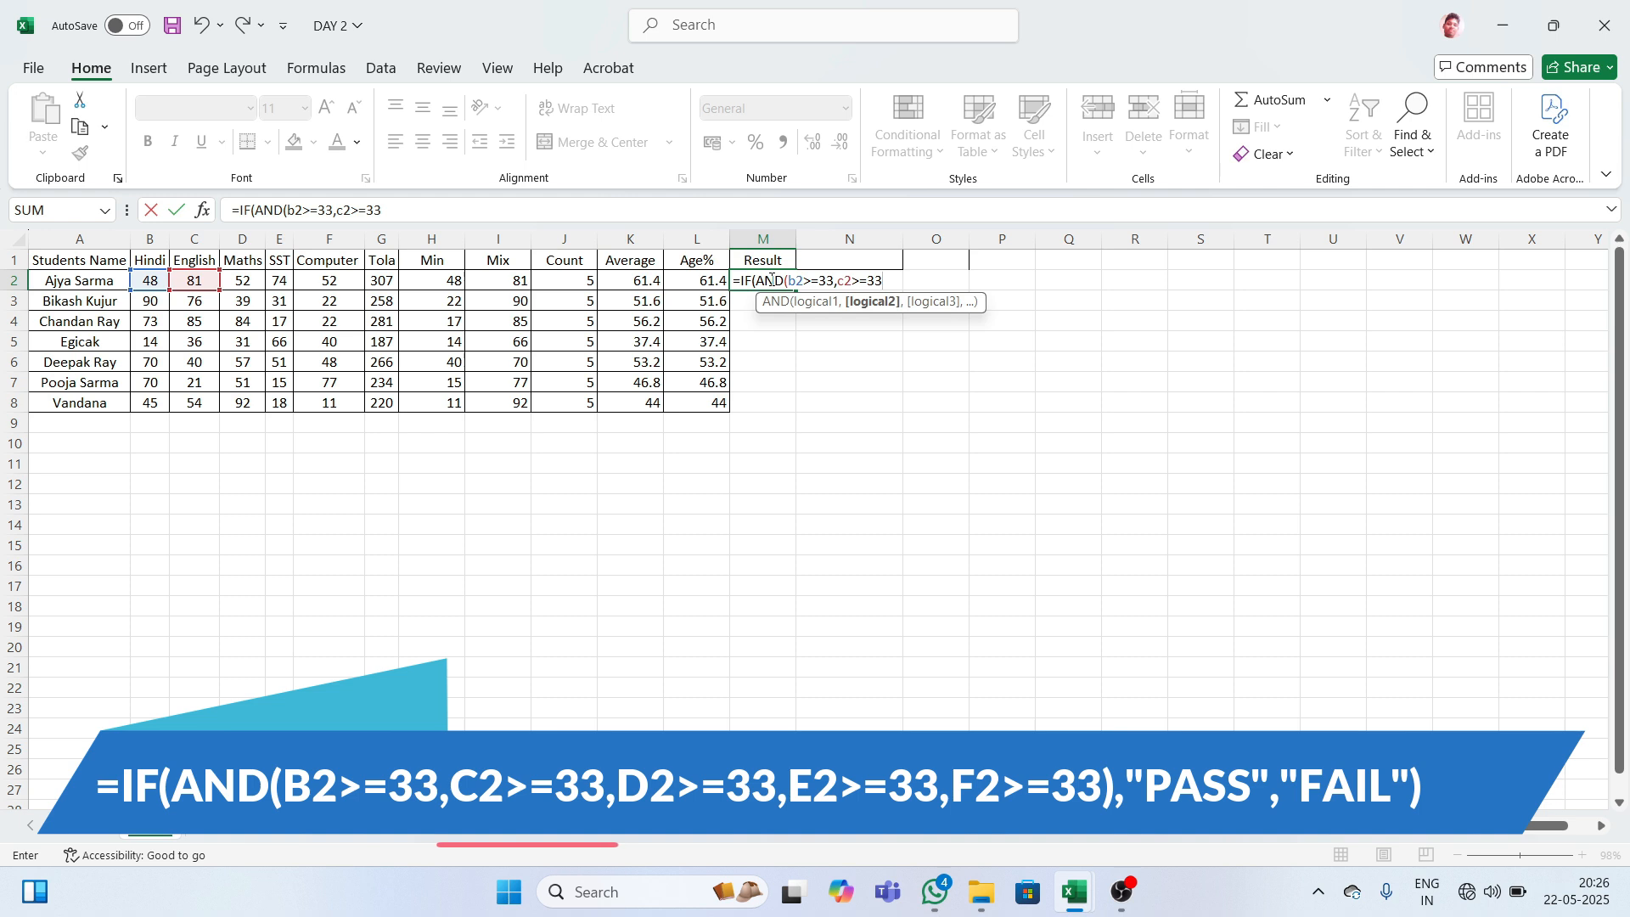
pyautogui.write(',')
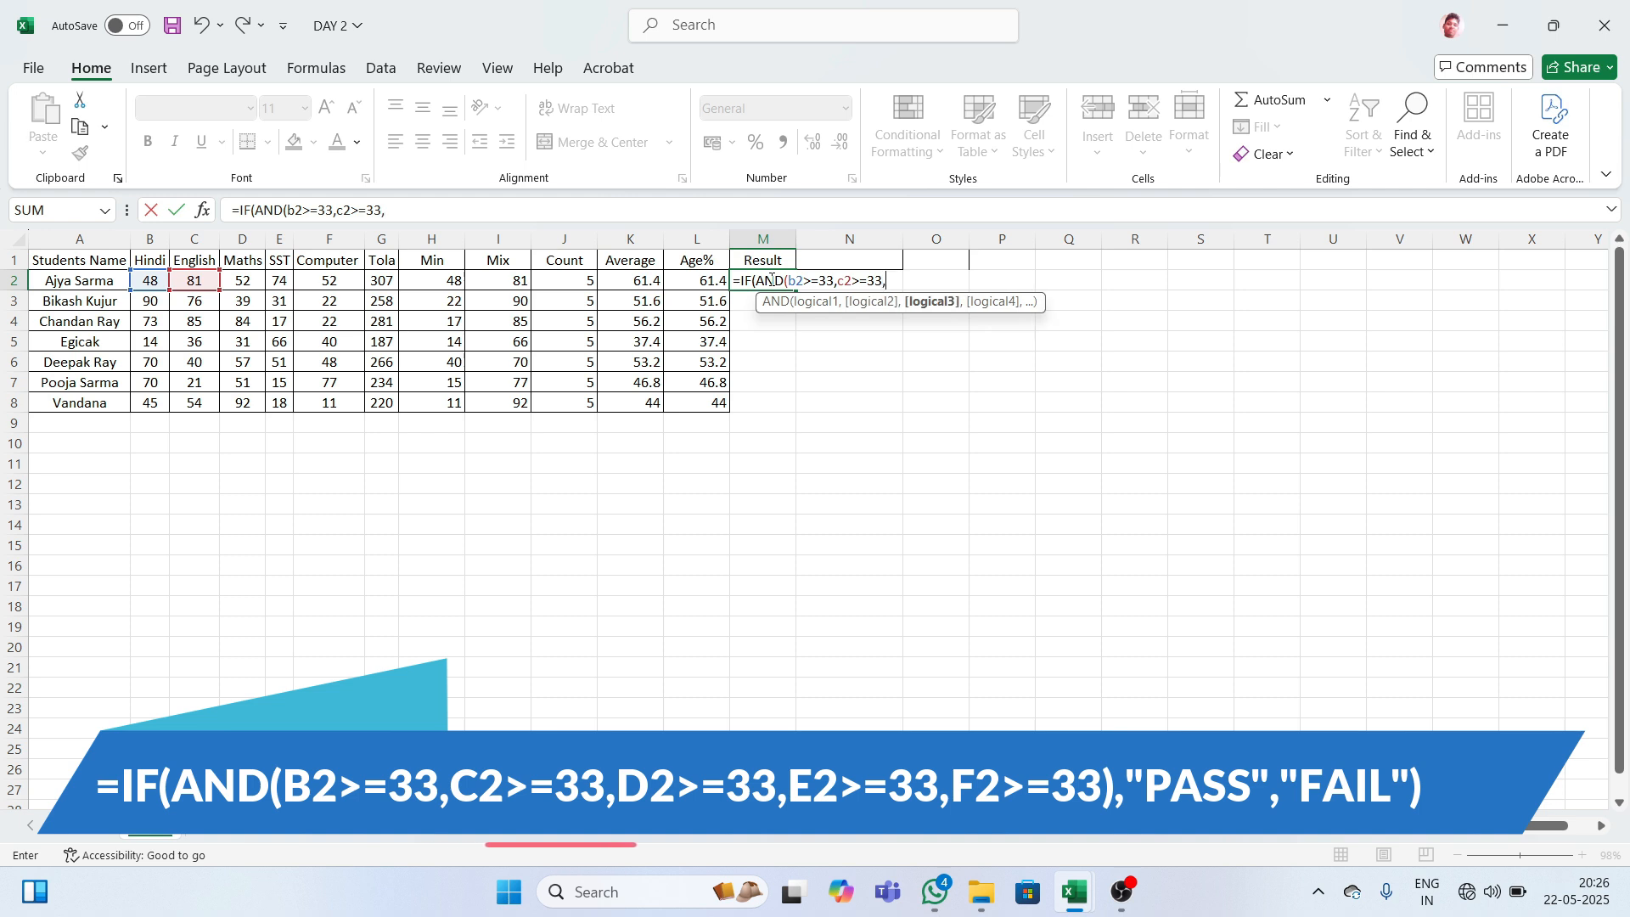
pyautogui.write('d2')
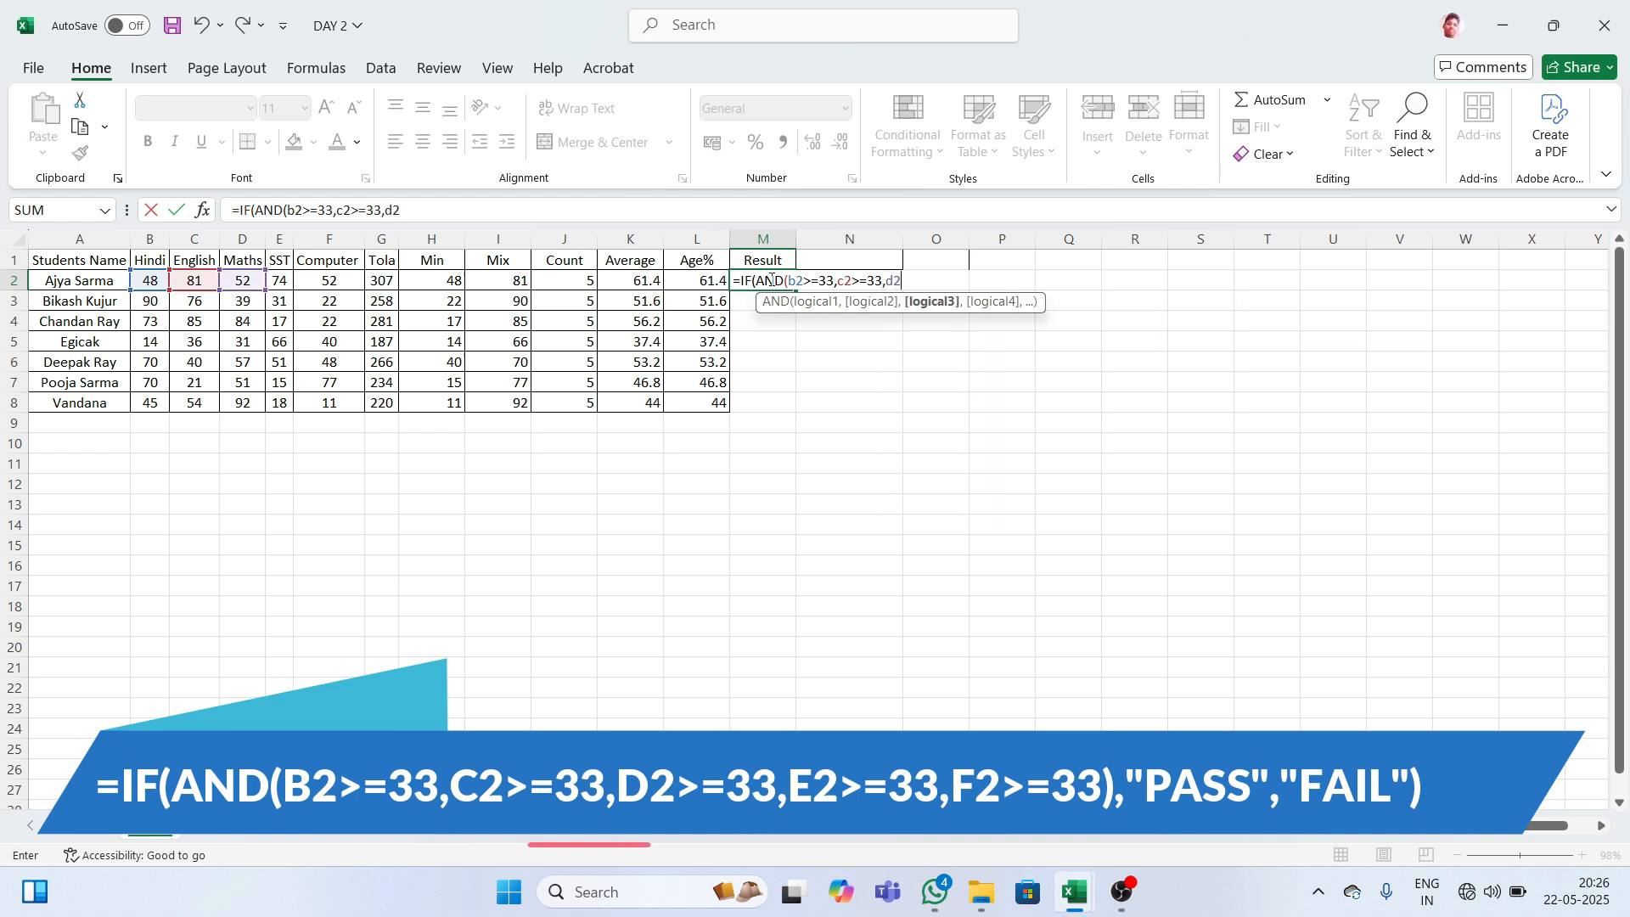
pyautogui.write('>=33')
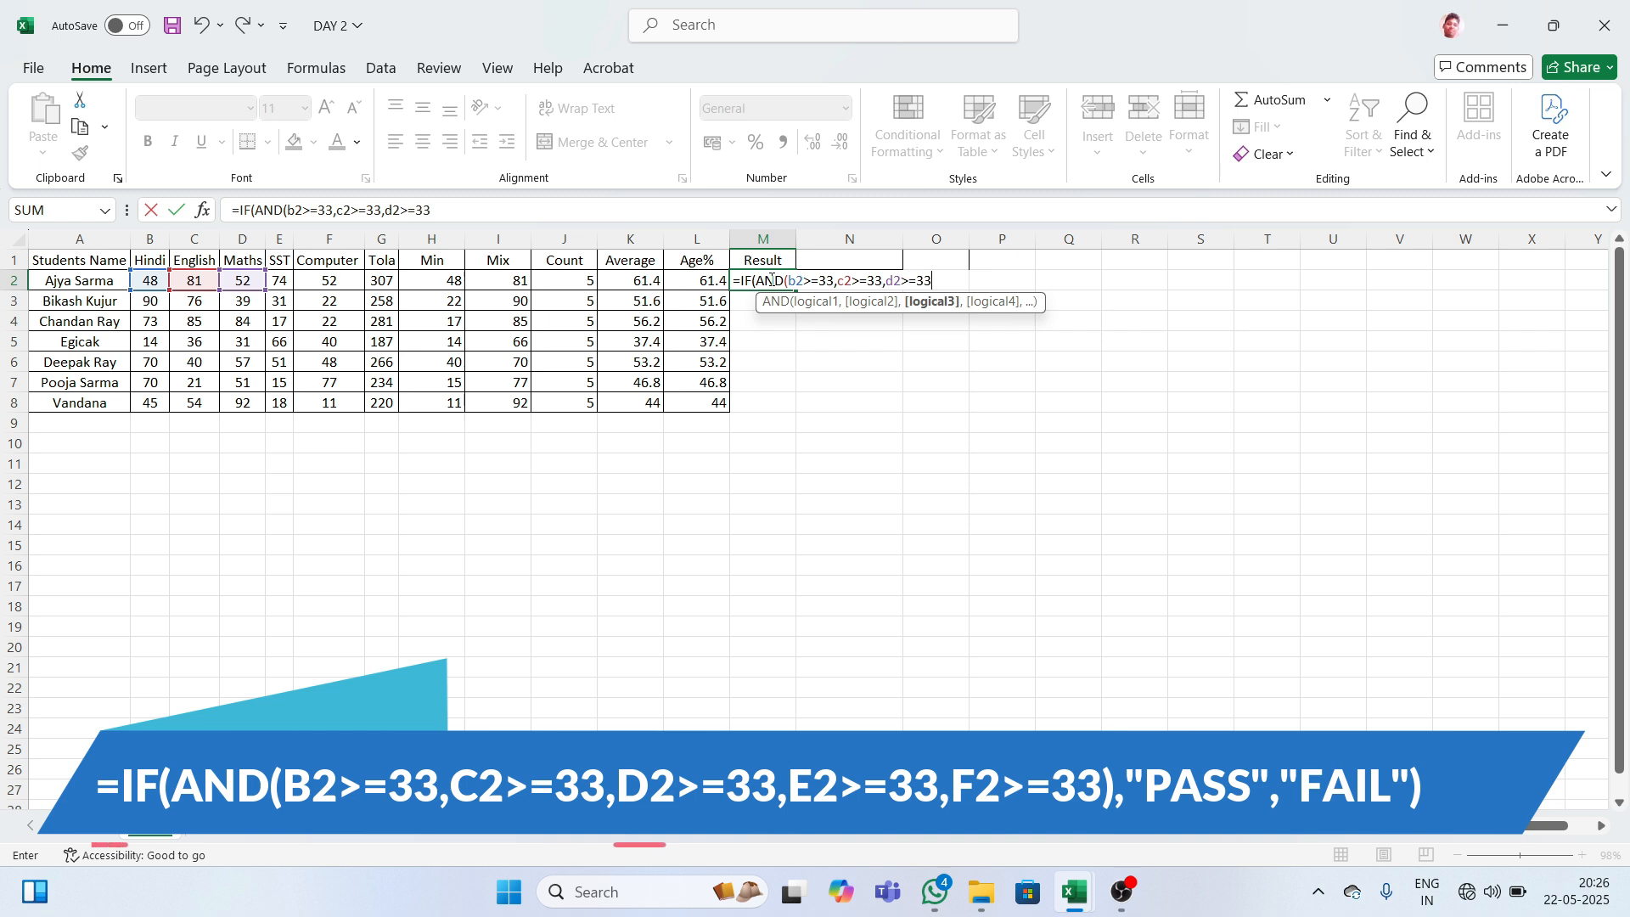
pyautogui.write(',')
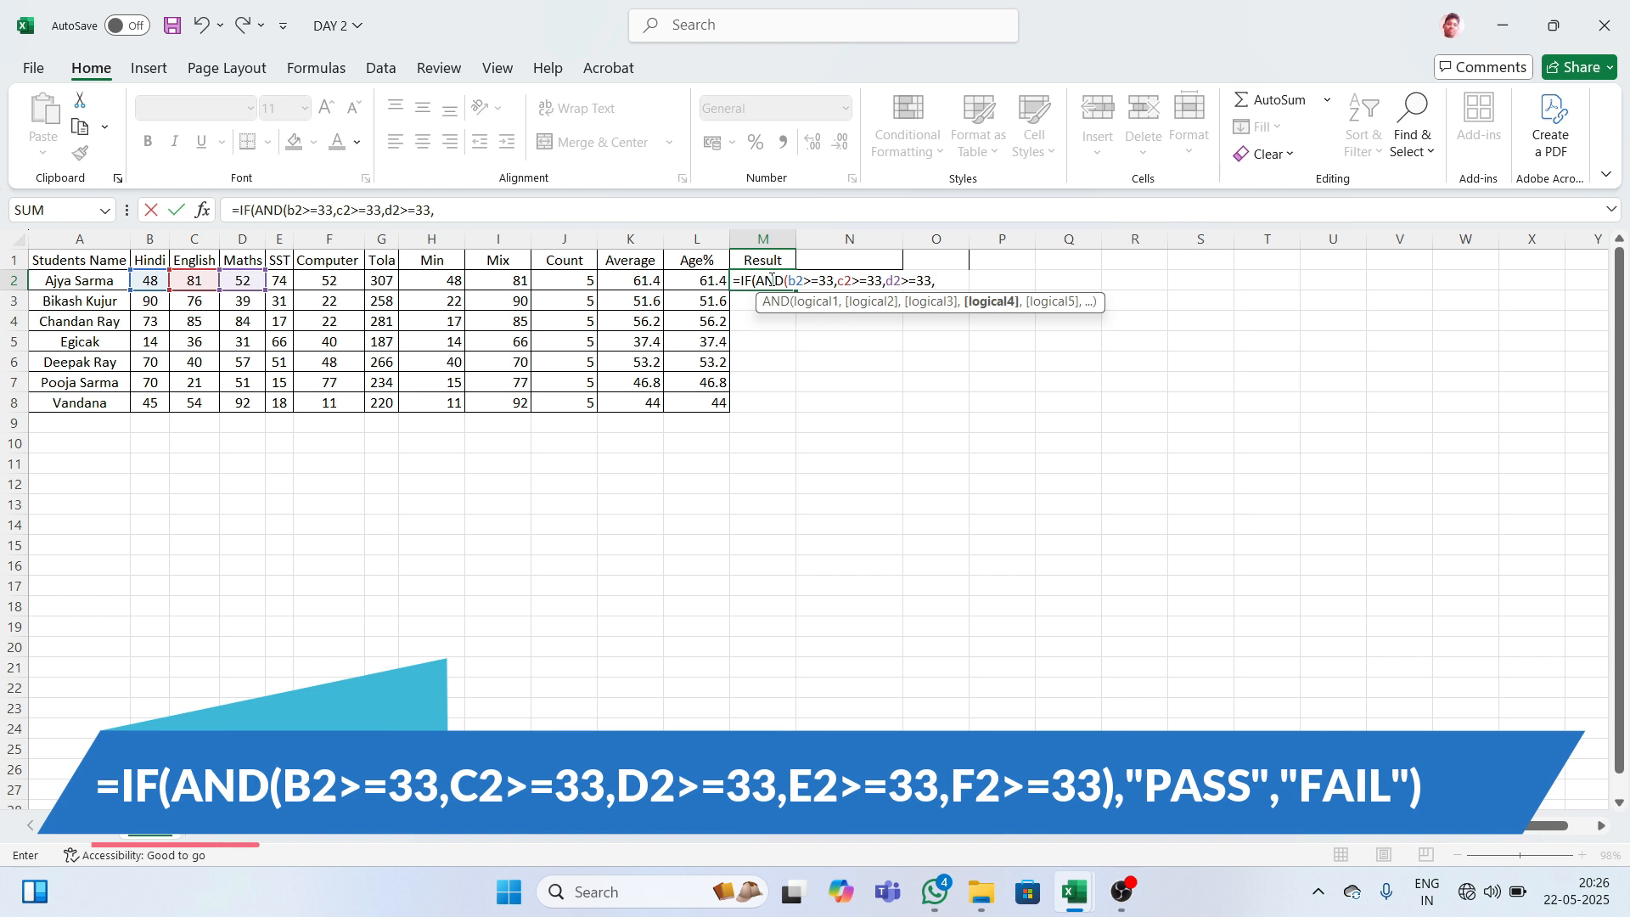
pyautogui.write('E2>=')
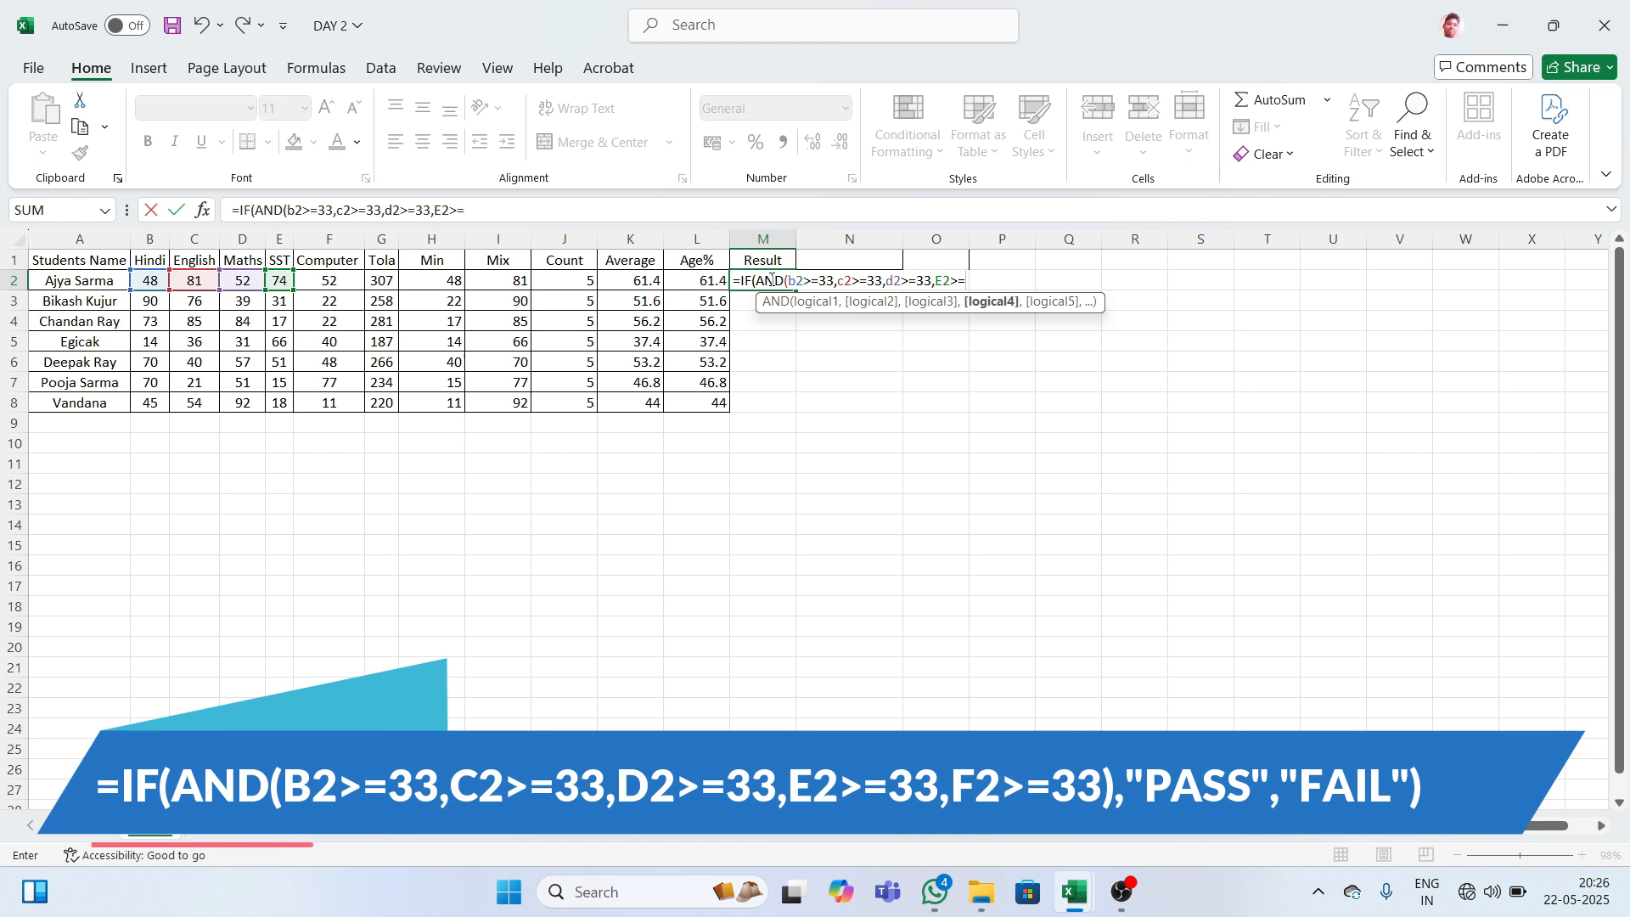
pyautogui.write('33,')
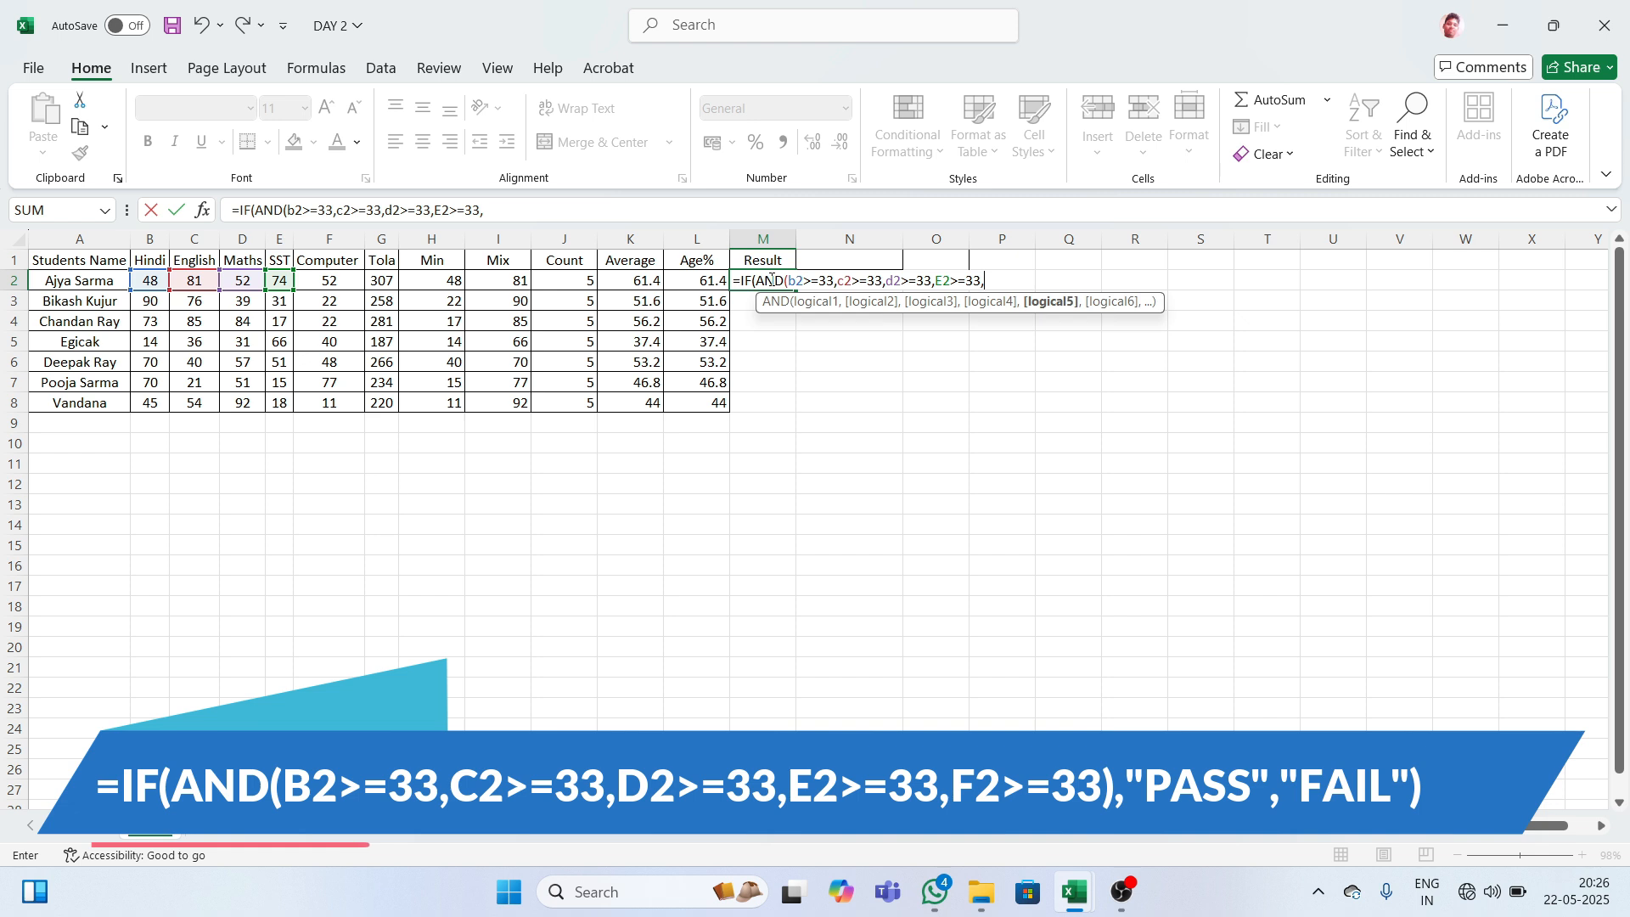
pyautogui.write('F')
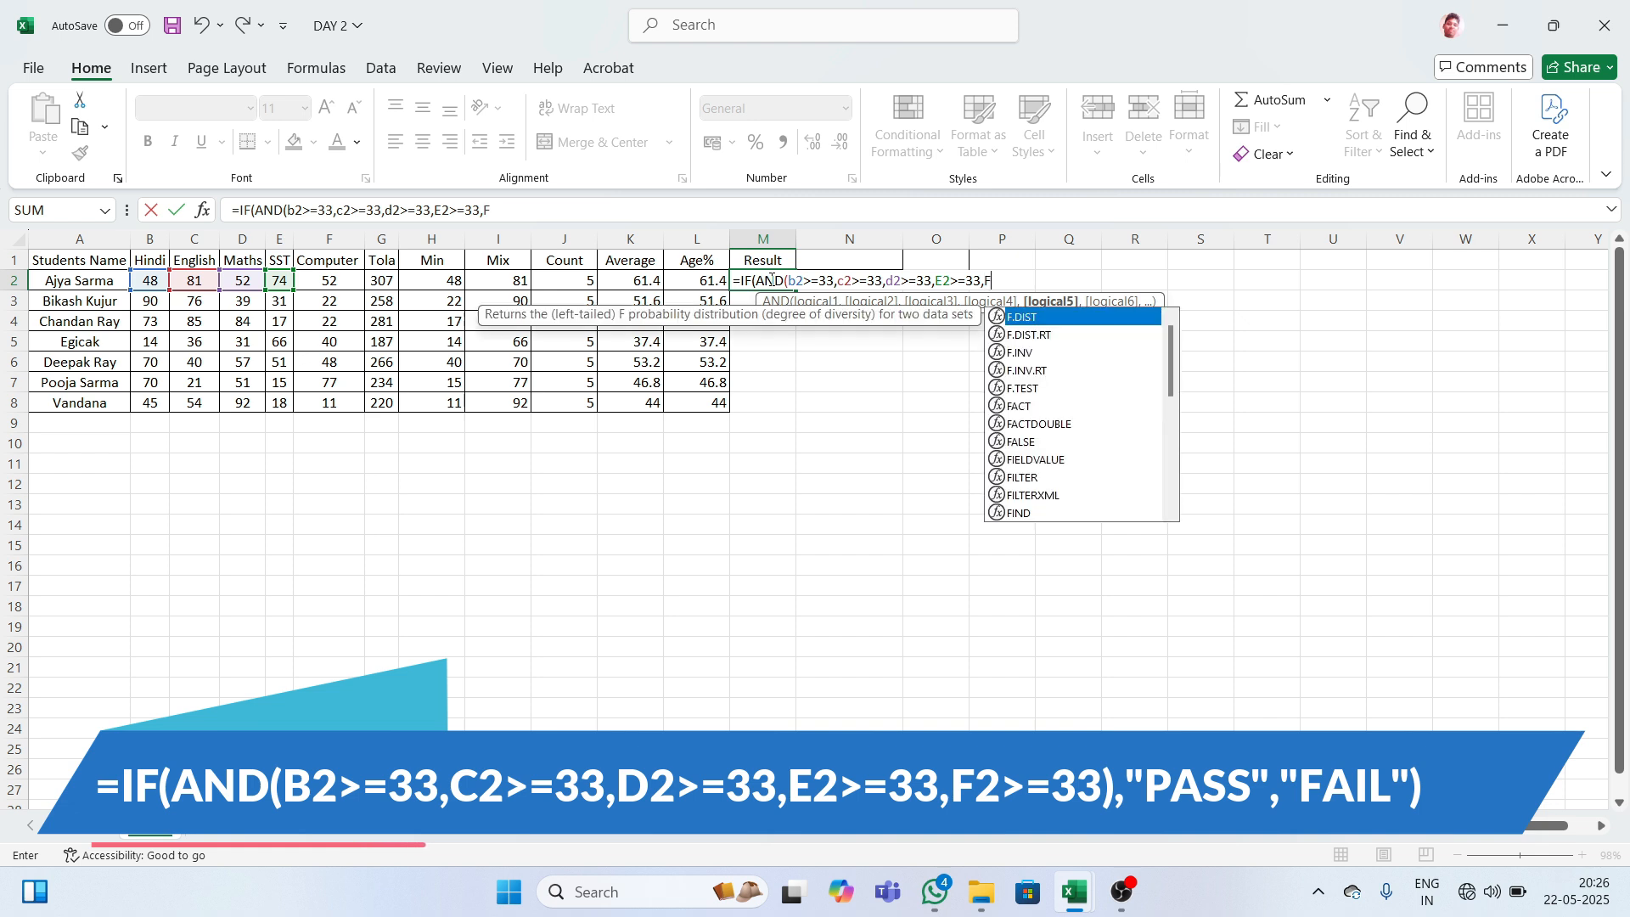
pyautogui.write('2>')
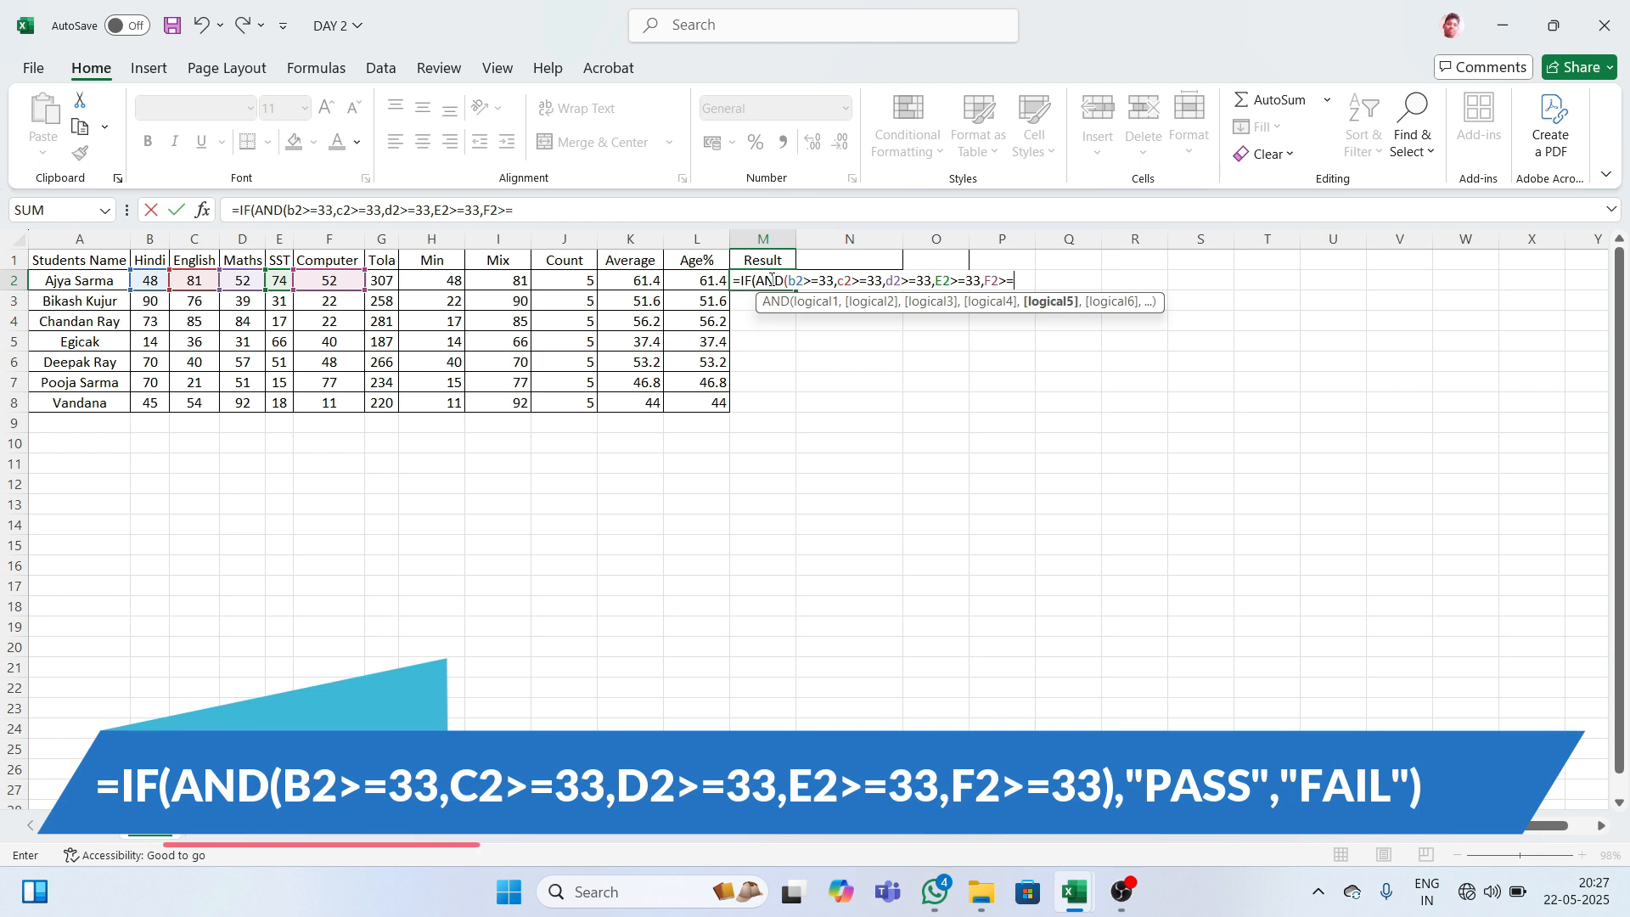
pyautogui.write('=33')
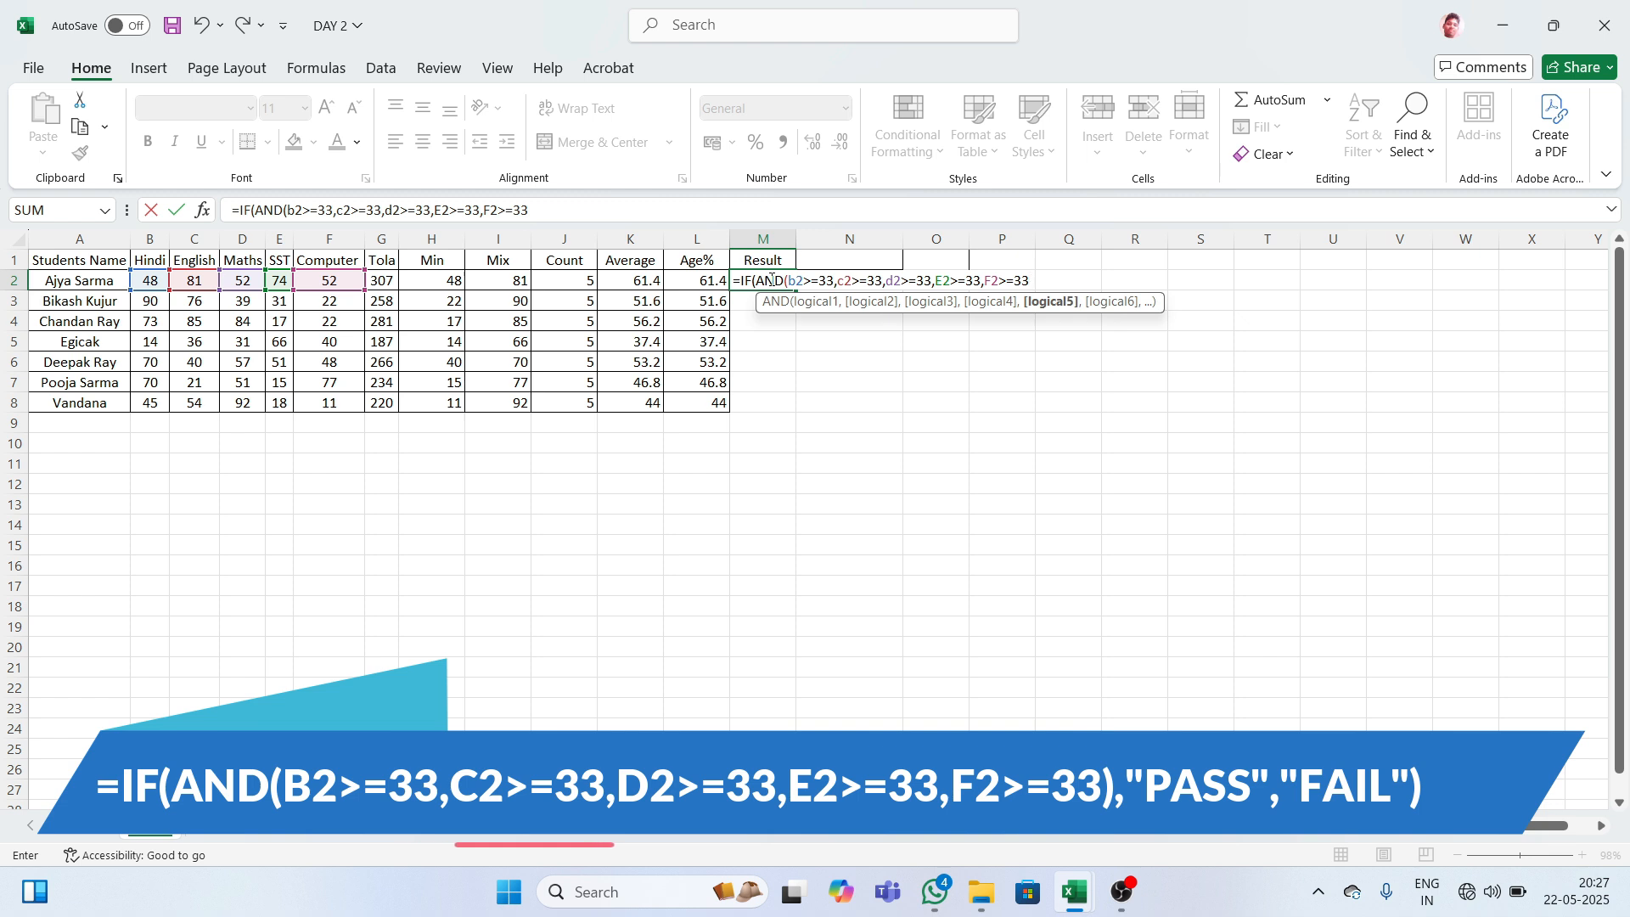
pyautogui.write(')')
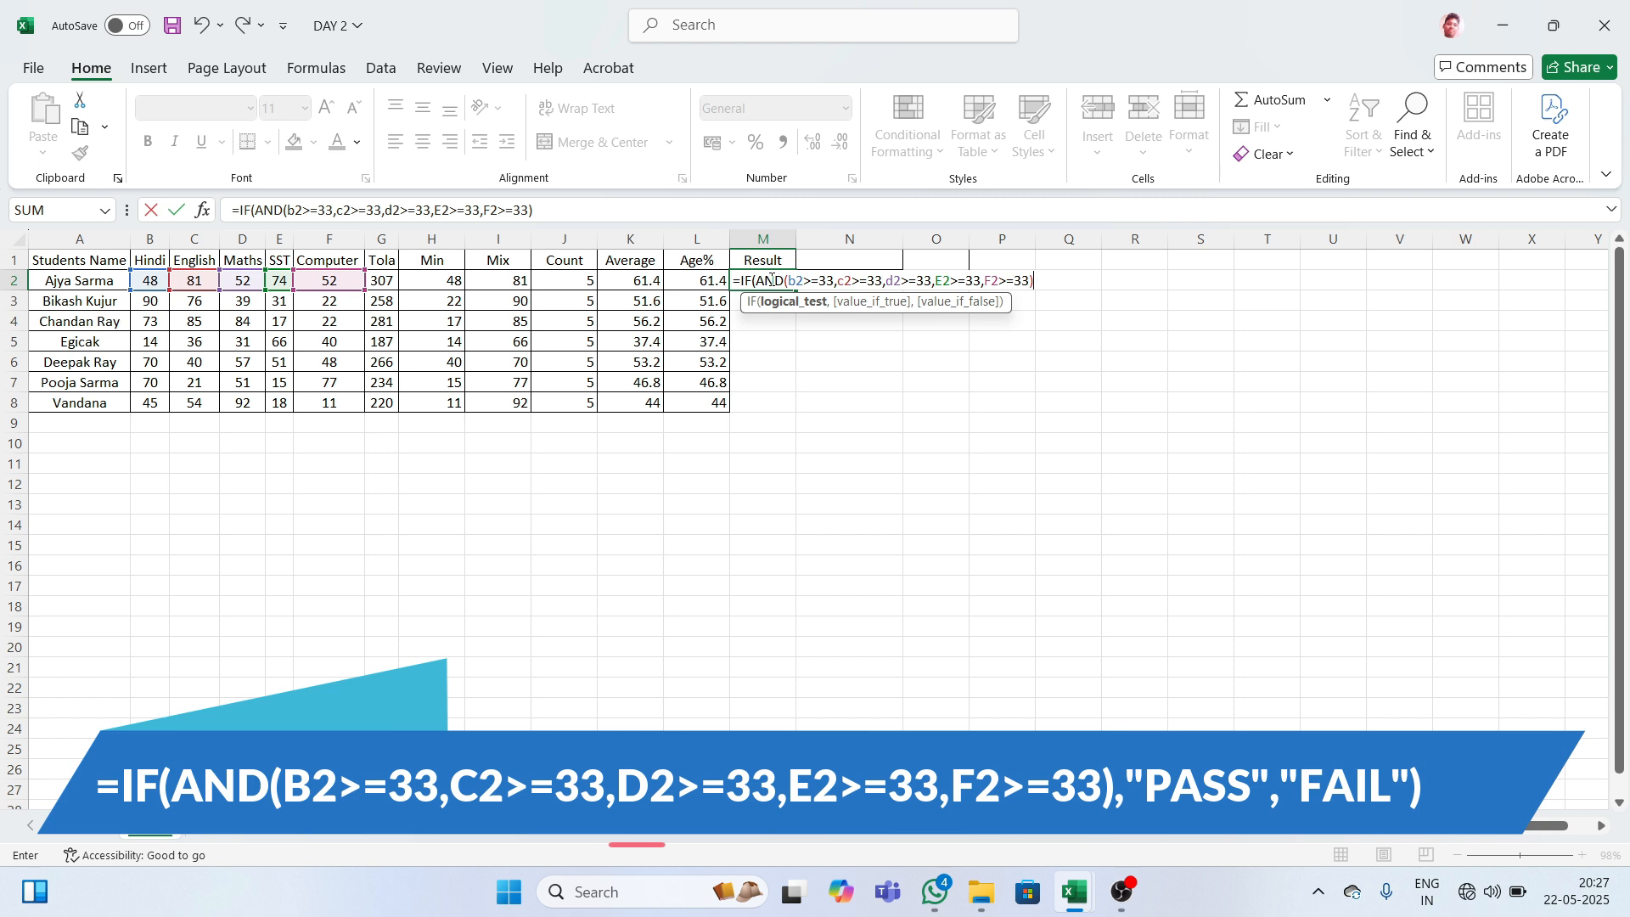
pyautogui.write(',')
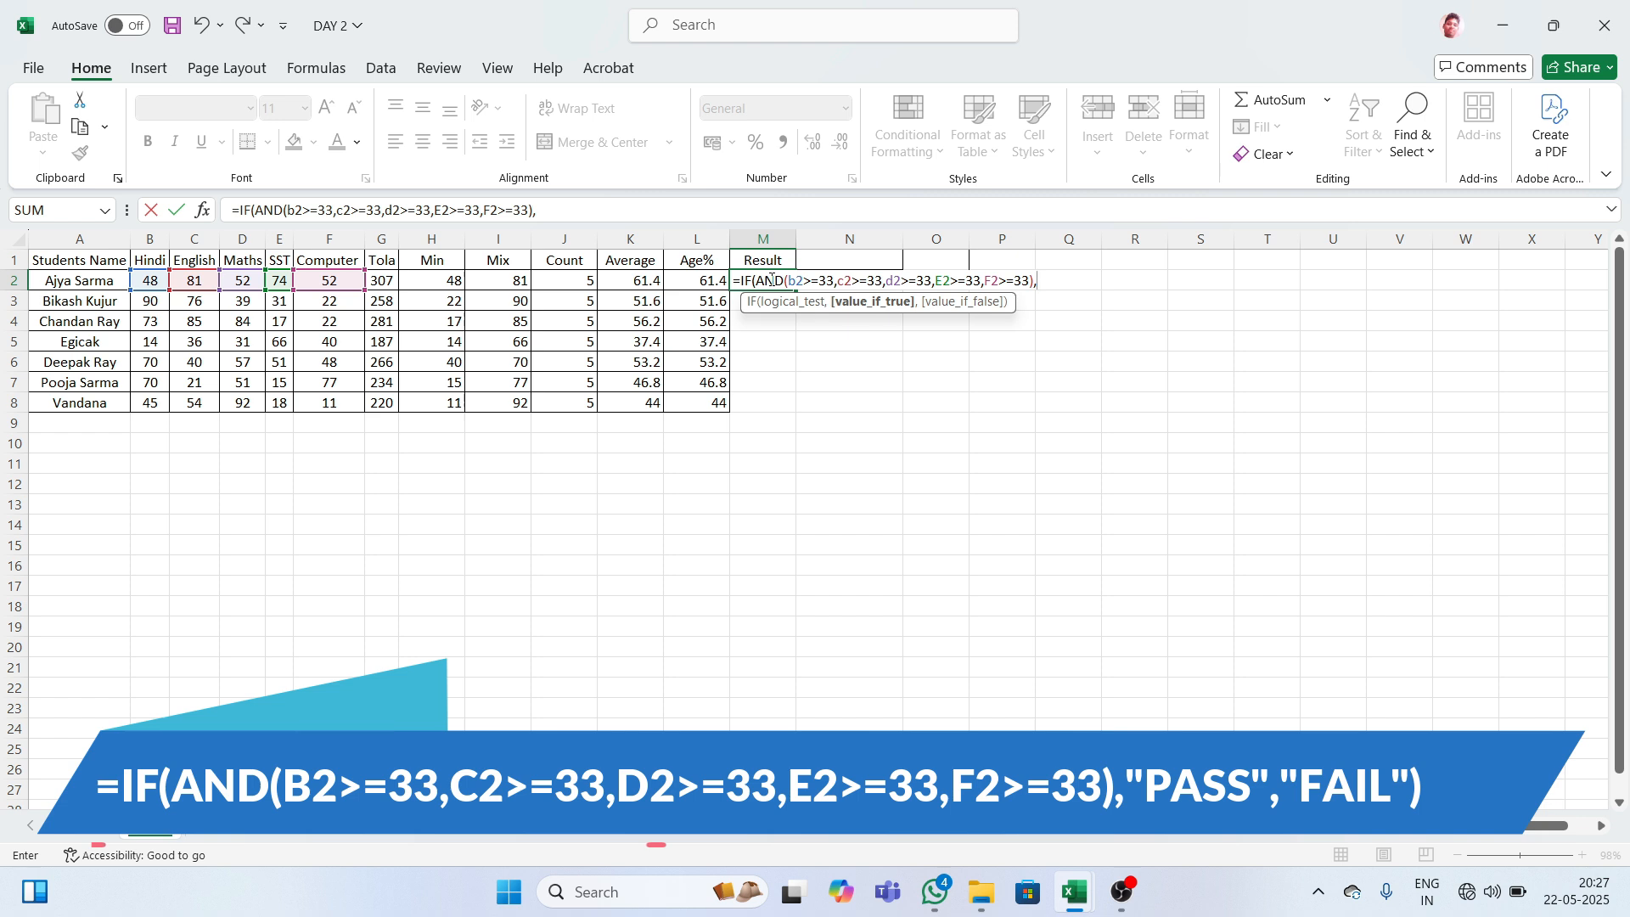
pyautogui.write('"')
pyautogui.write('PASS"')
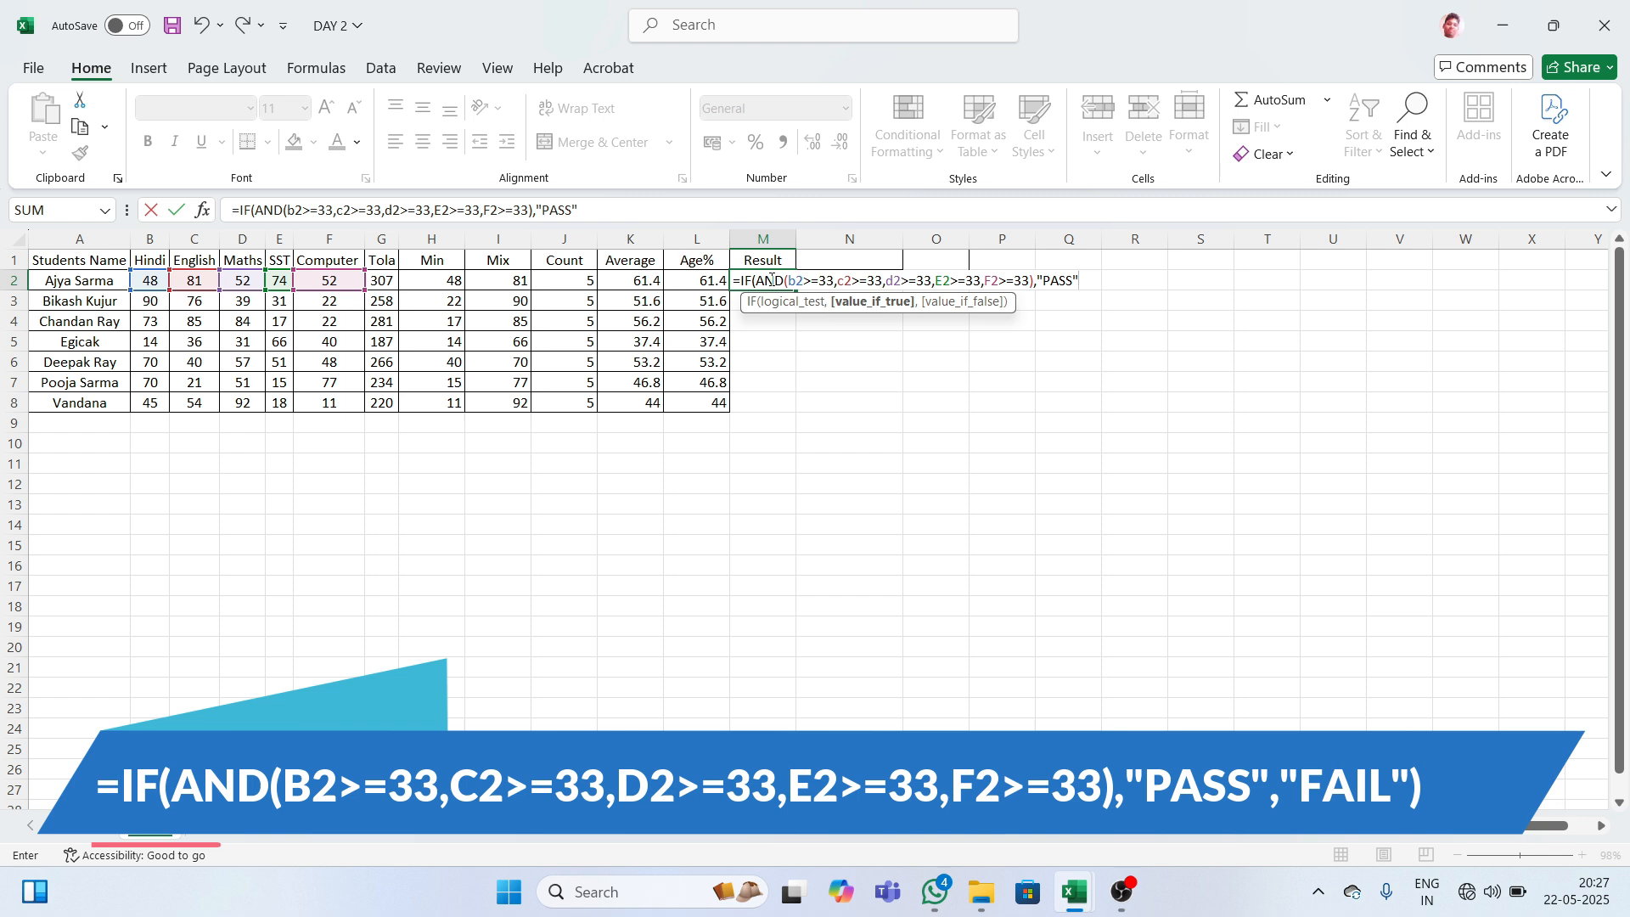
pyautogui.write(',')
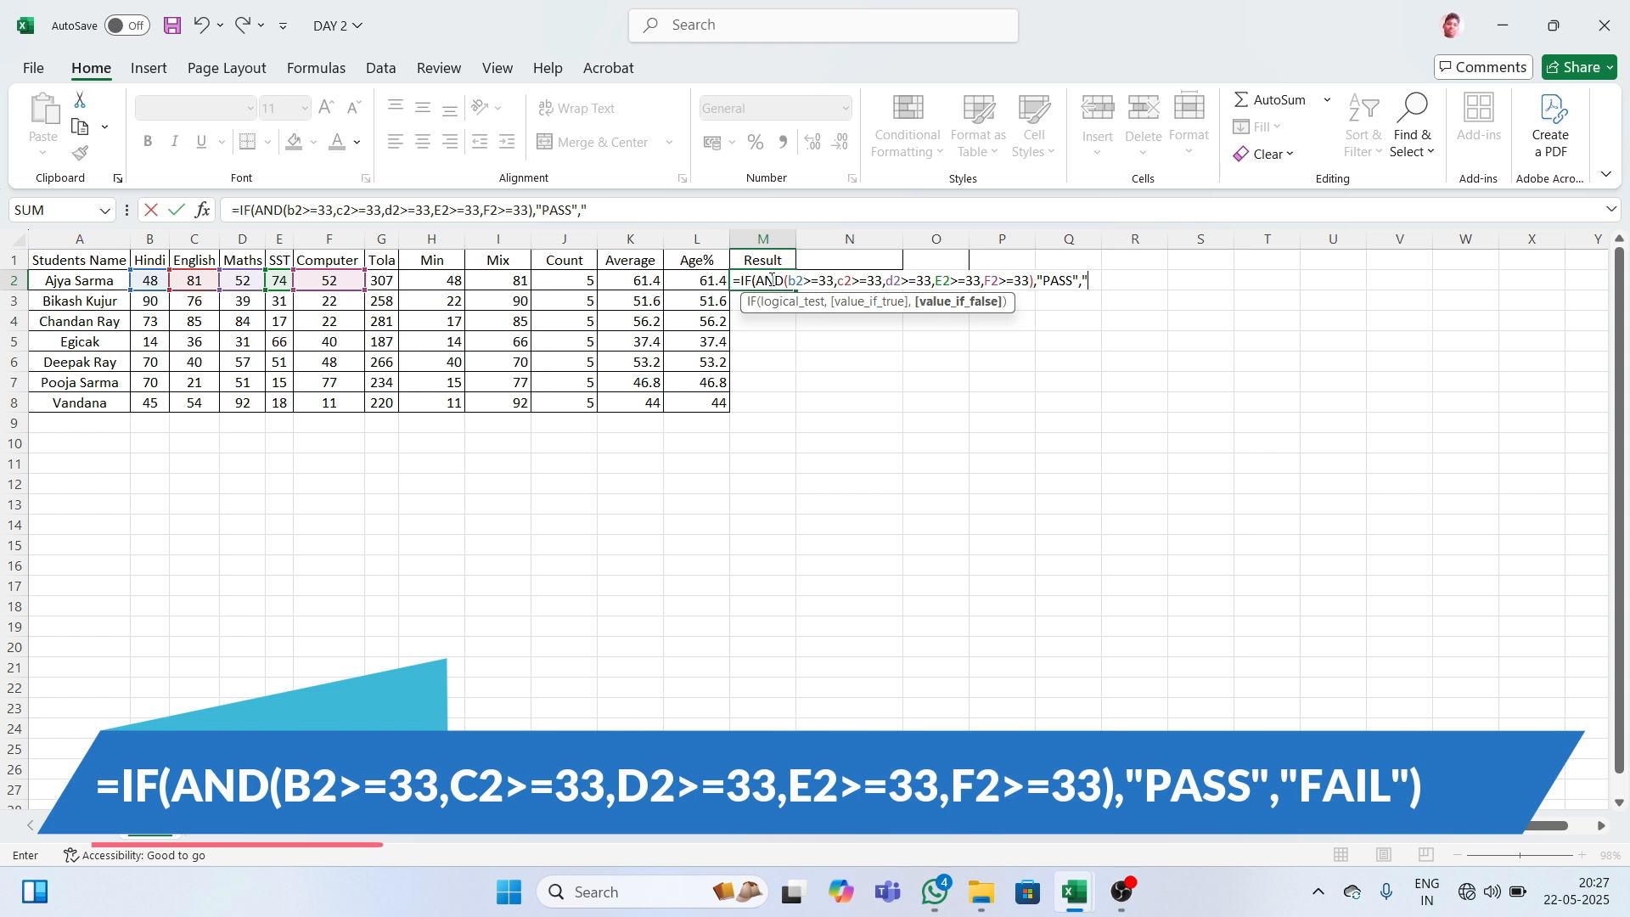
pyautogui.write('FAI')
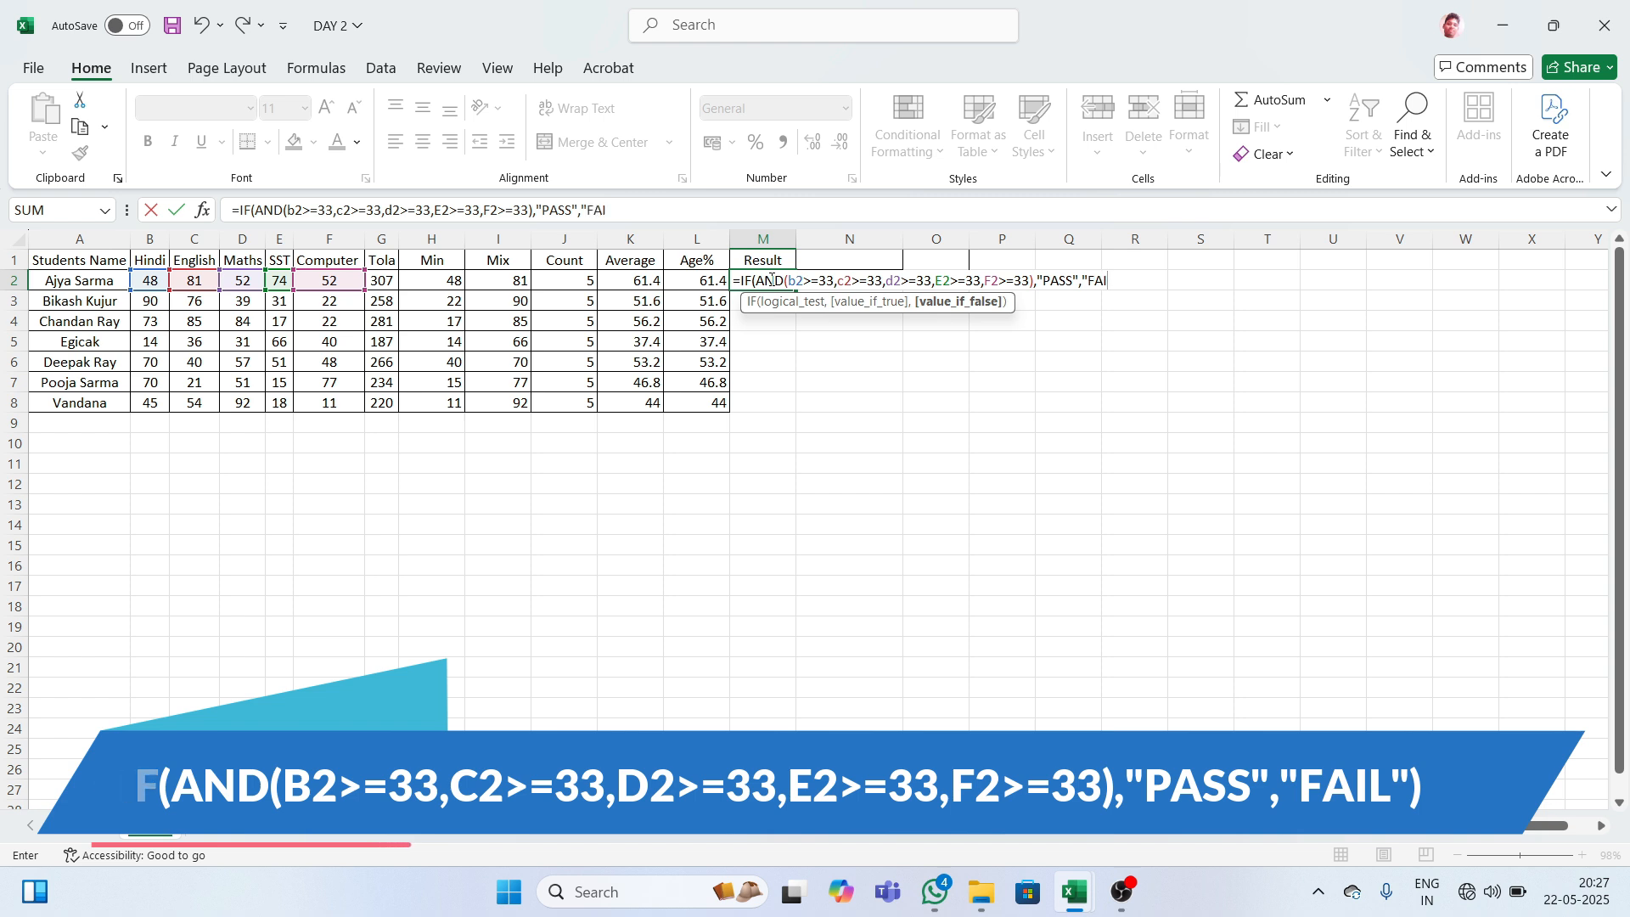
pyautogui.write('L"')
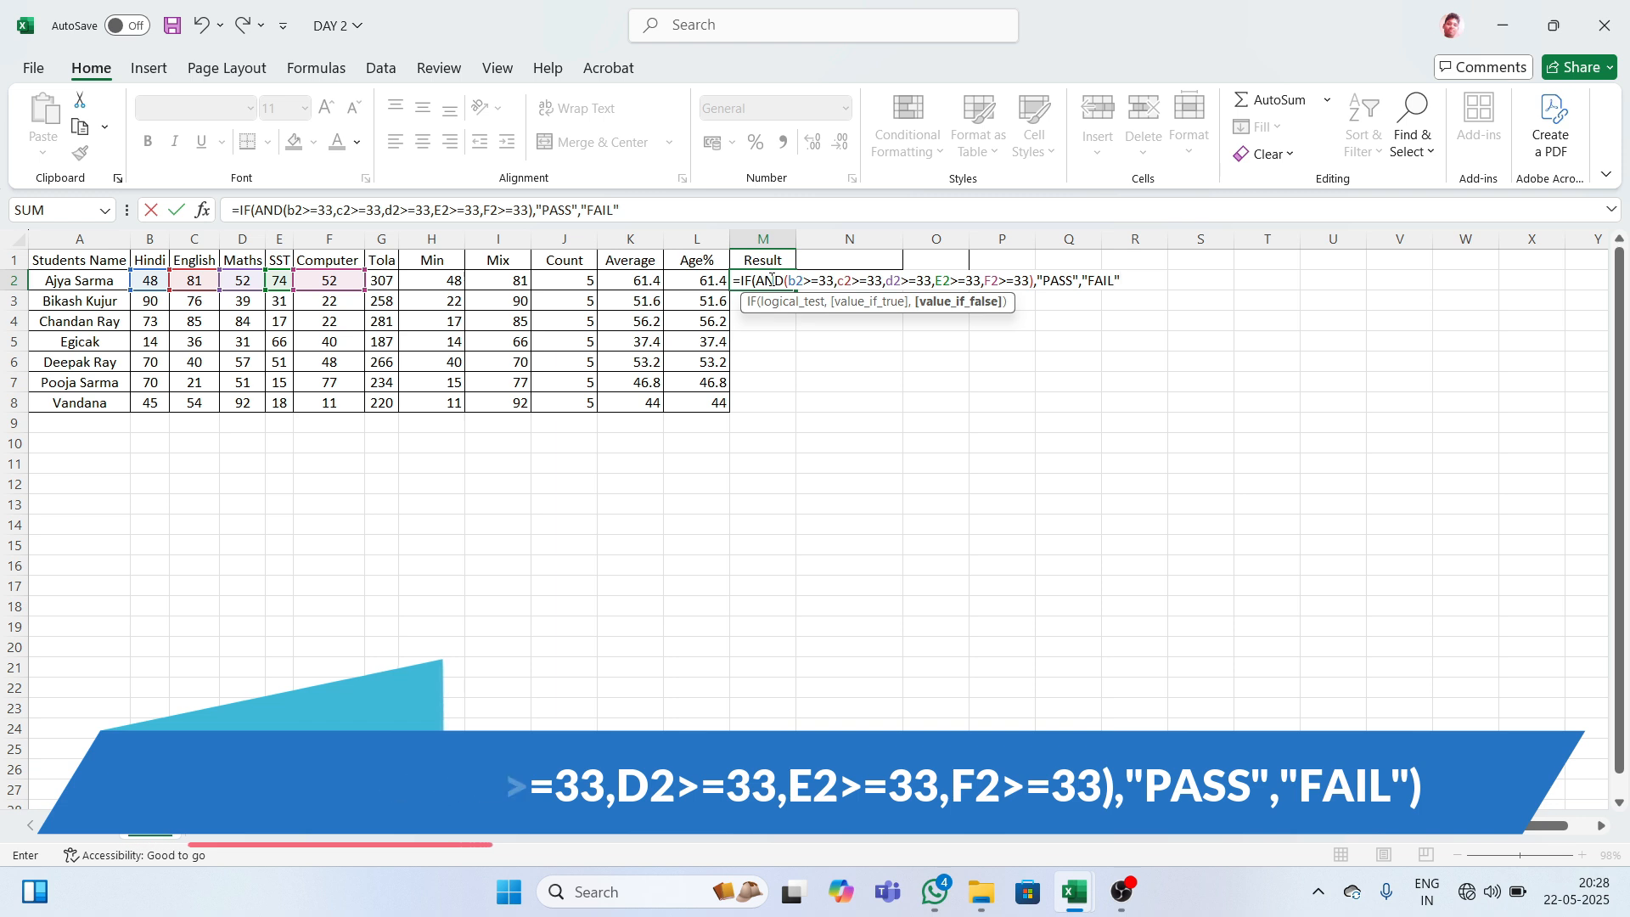
pyautogui.write(')')
pyautogui.press('Return')
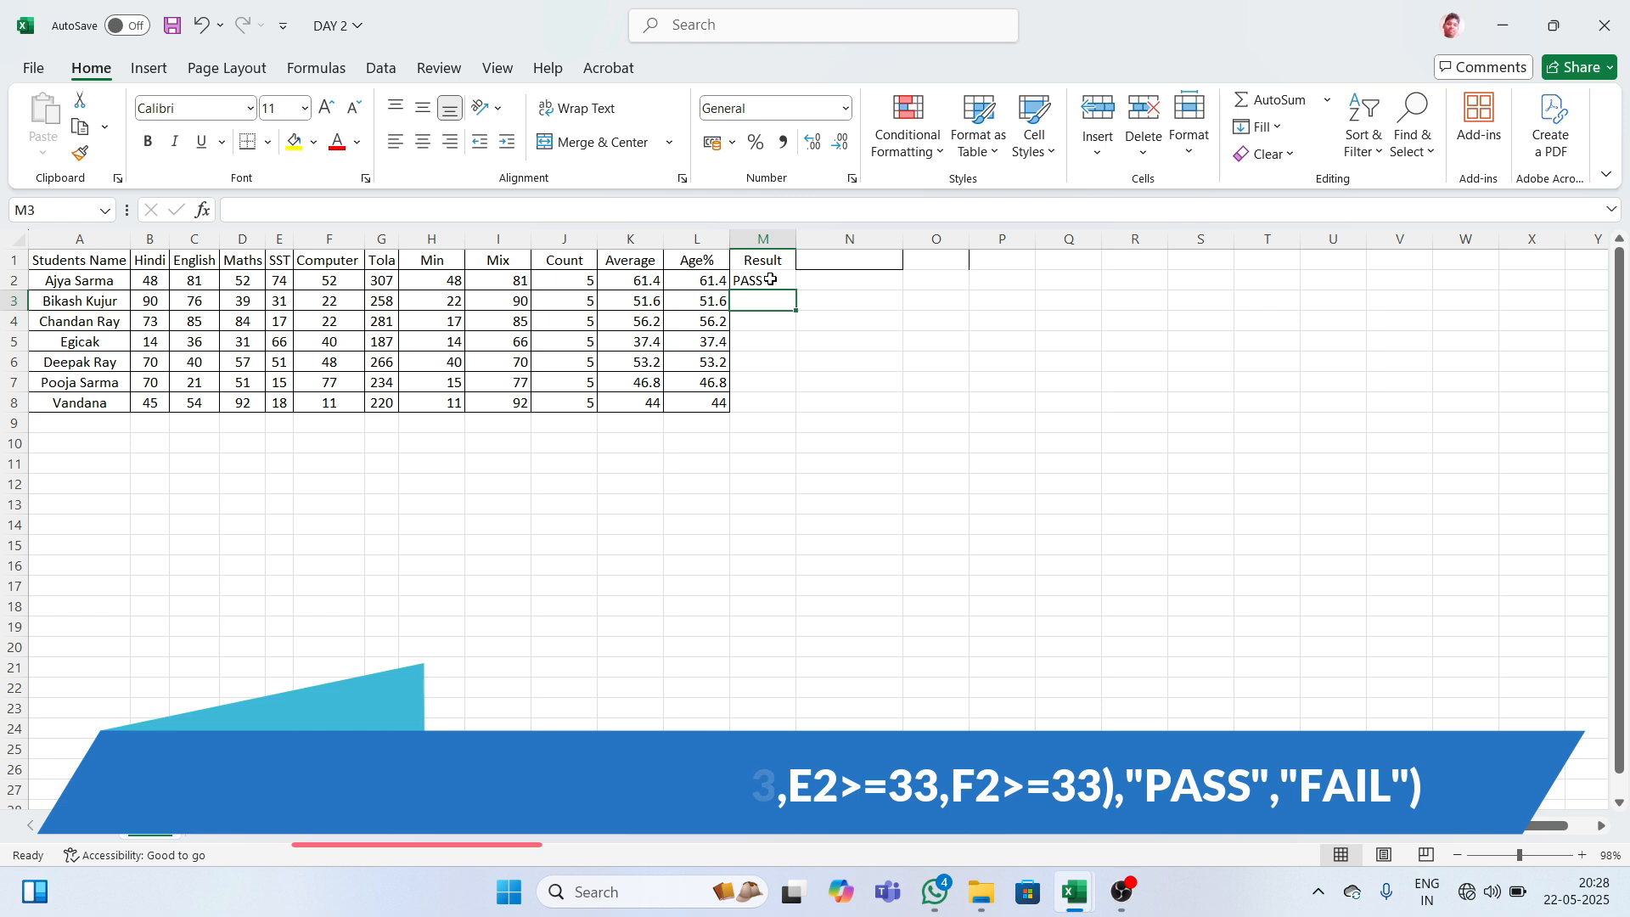
# - Fill the Result formula down M2:M8, giving FAIL, FAIL, FAIL, PASS, FAIL, FAIL below
pyautogui.click(768, 280)
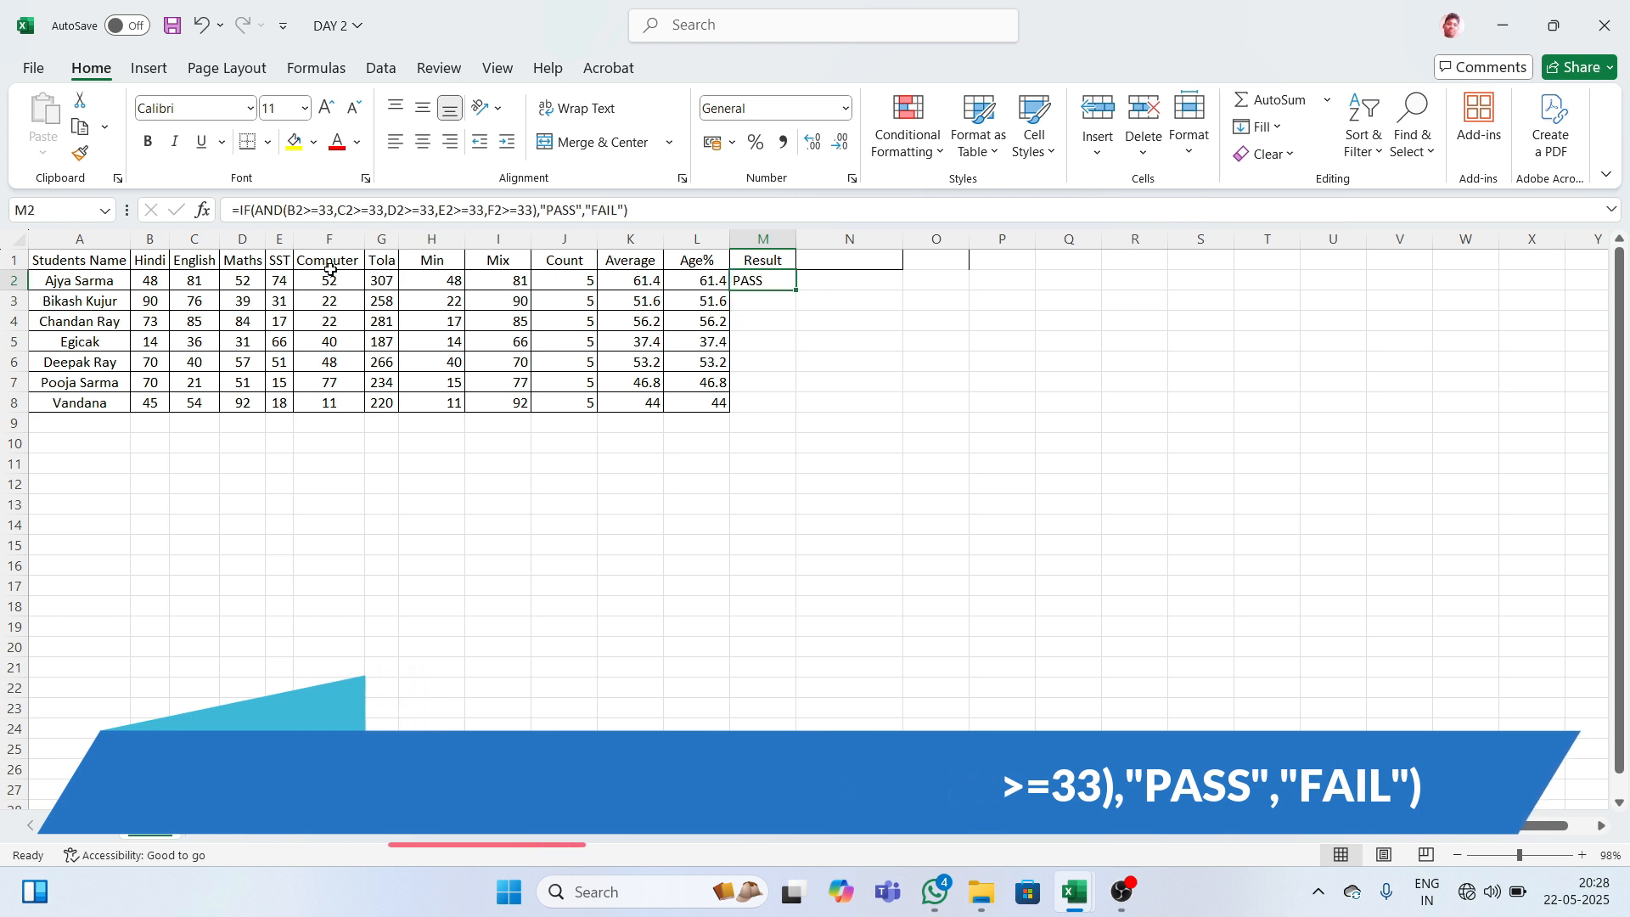
pyautogui.click(159, 282)
pyautogui.moveTo(193, 281); pyautogui.dragTo(331, 282)
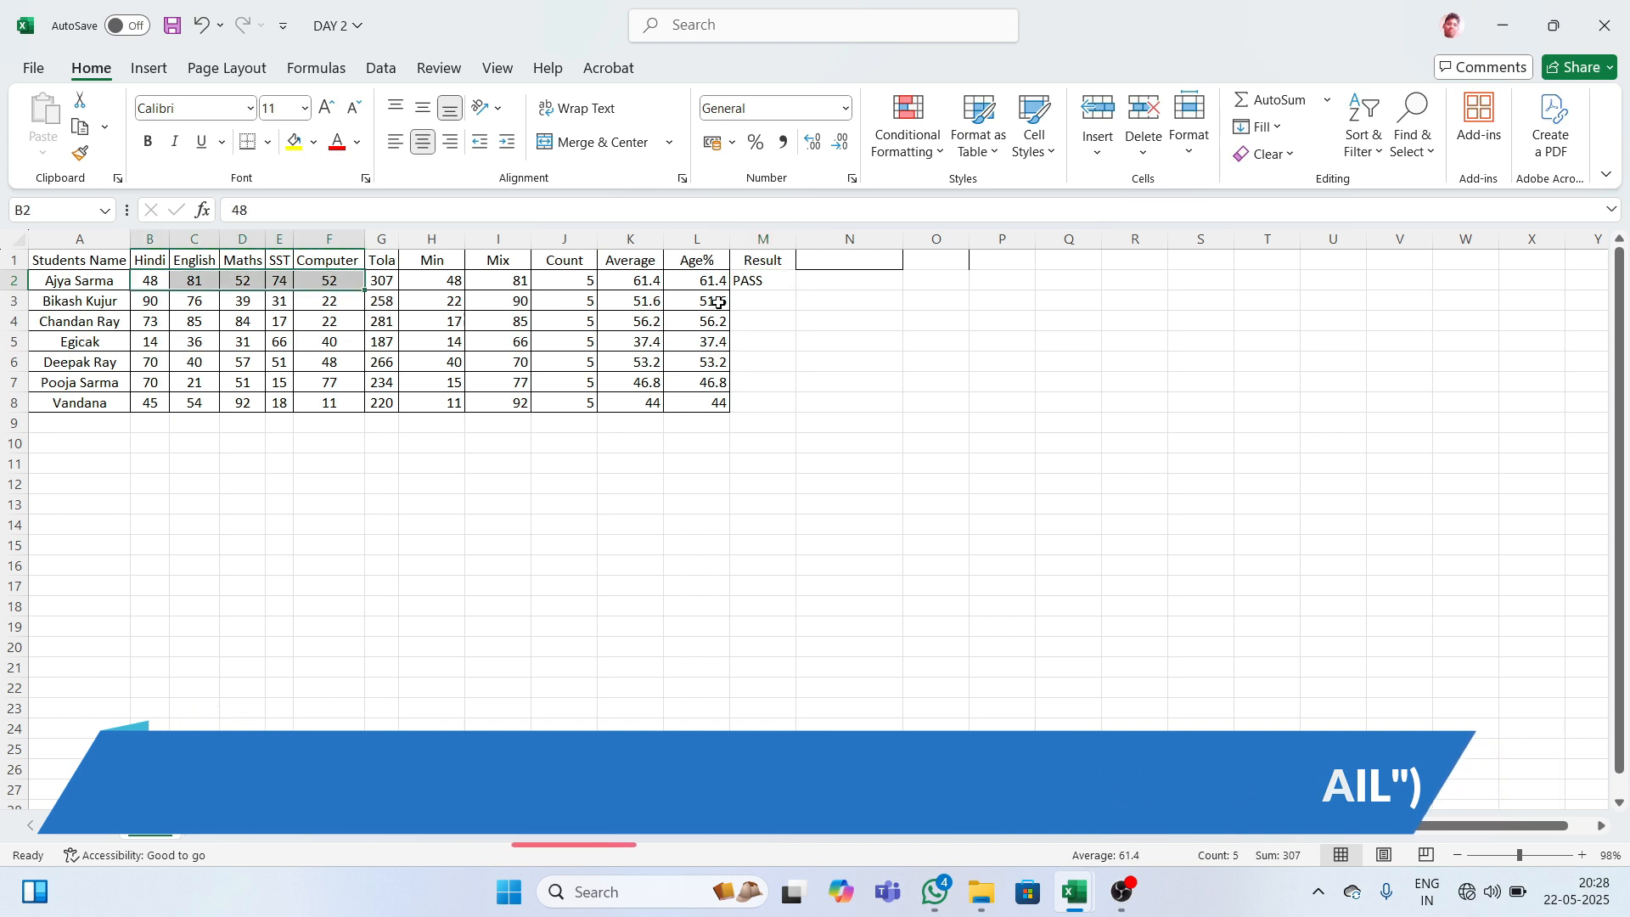
pyautogui.click(770, 281)
pyautogui.moveTo(769, 281); pyautogui.dragTo(782, 401)
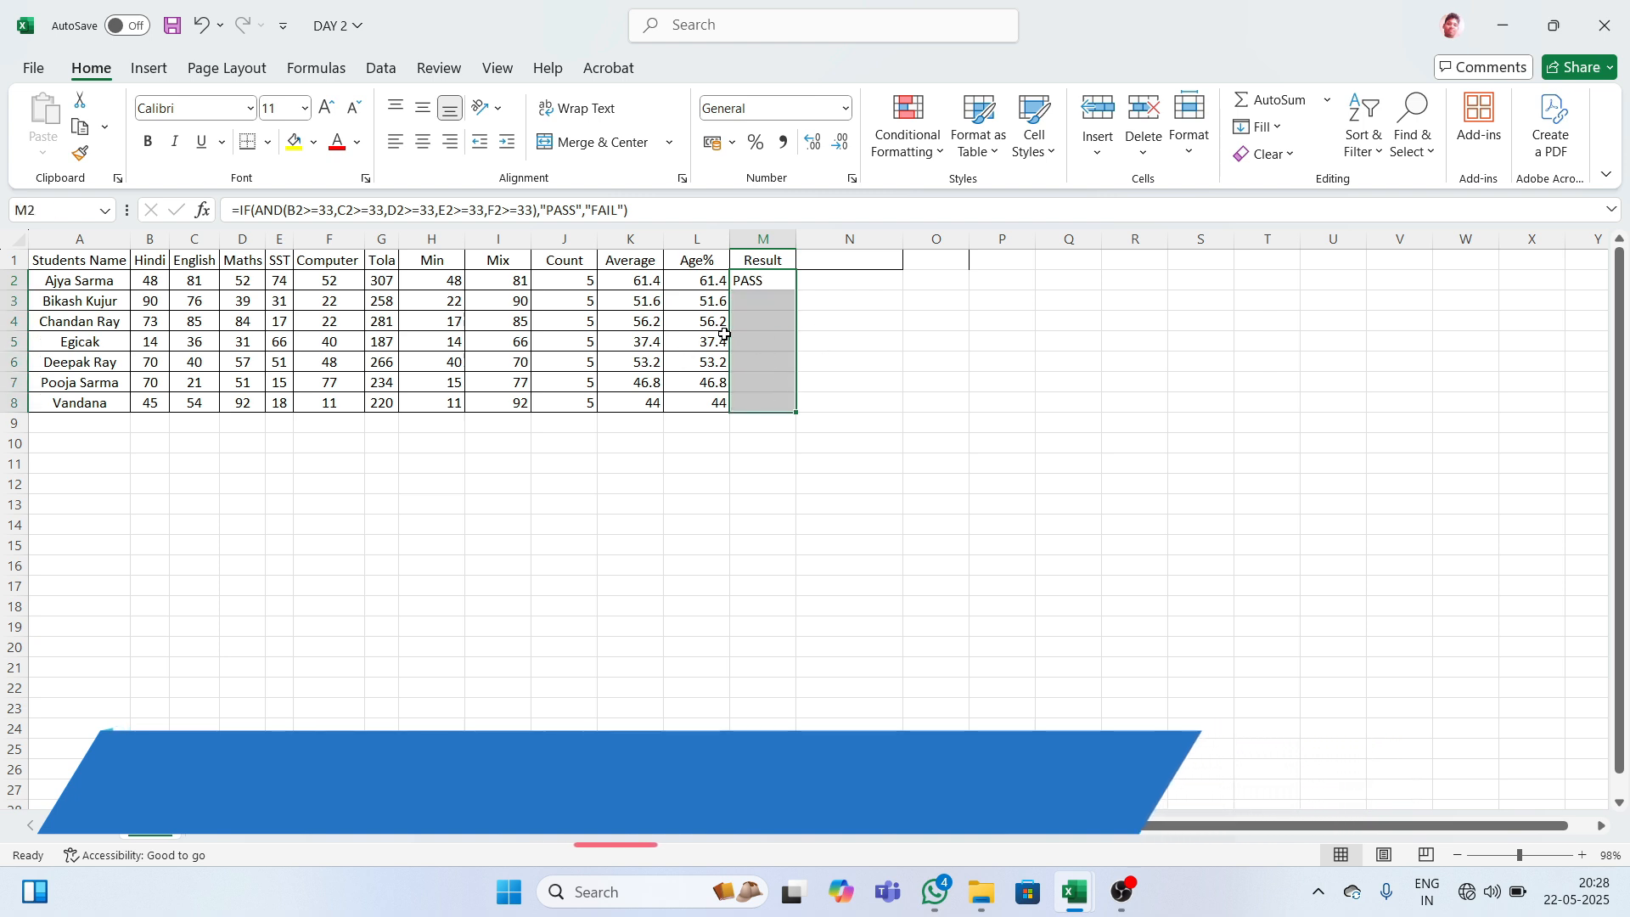
pyautogui.hotkey('ctrl', 'd')
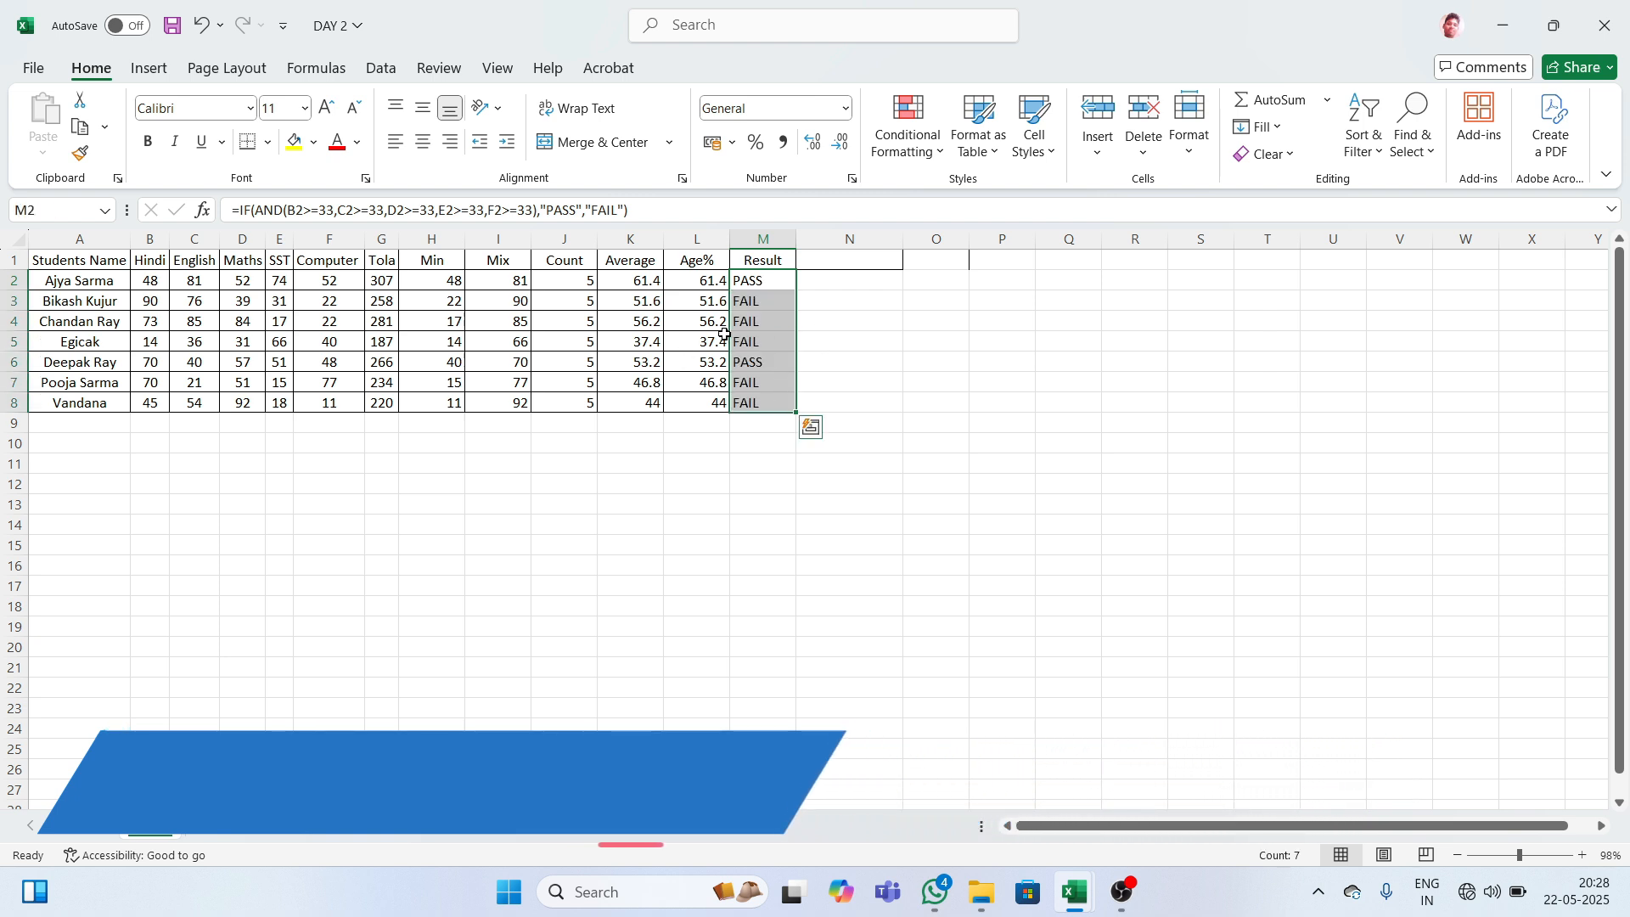
pyautogui.click(910, 320)
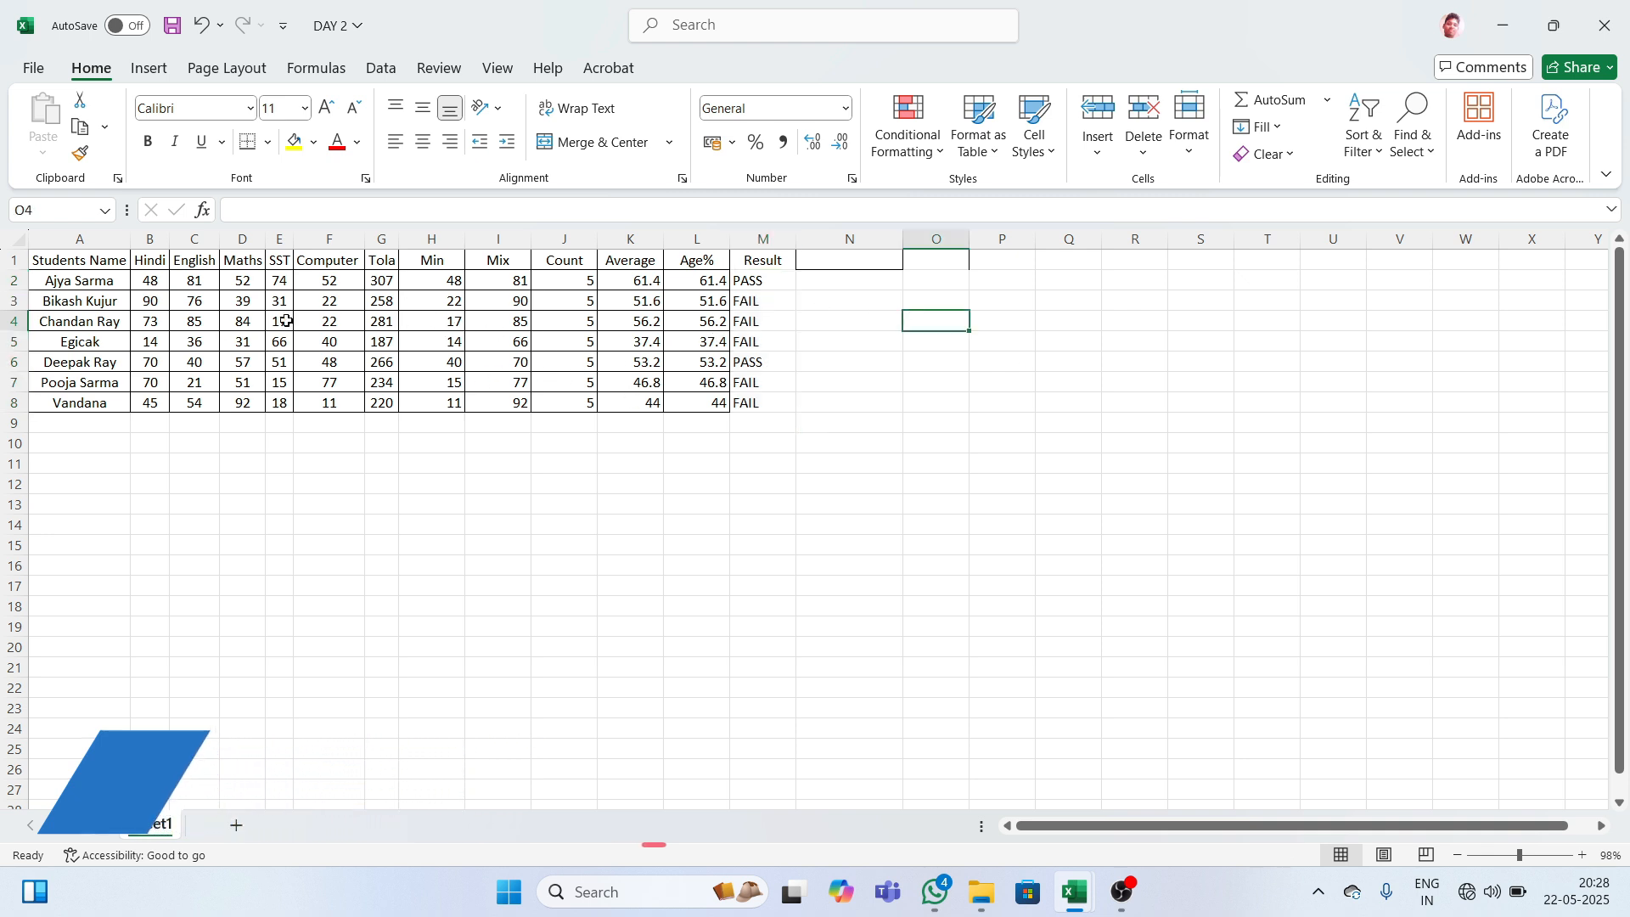
# - Inspect row 3's Computer mark and Min formula, and row 5's Maths mark
pyautogui.click(332, 304)
pyautogui.click(445, 307)
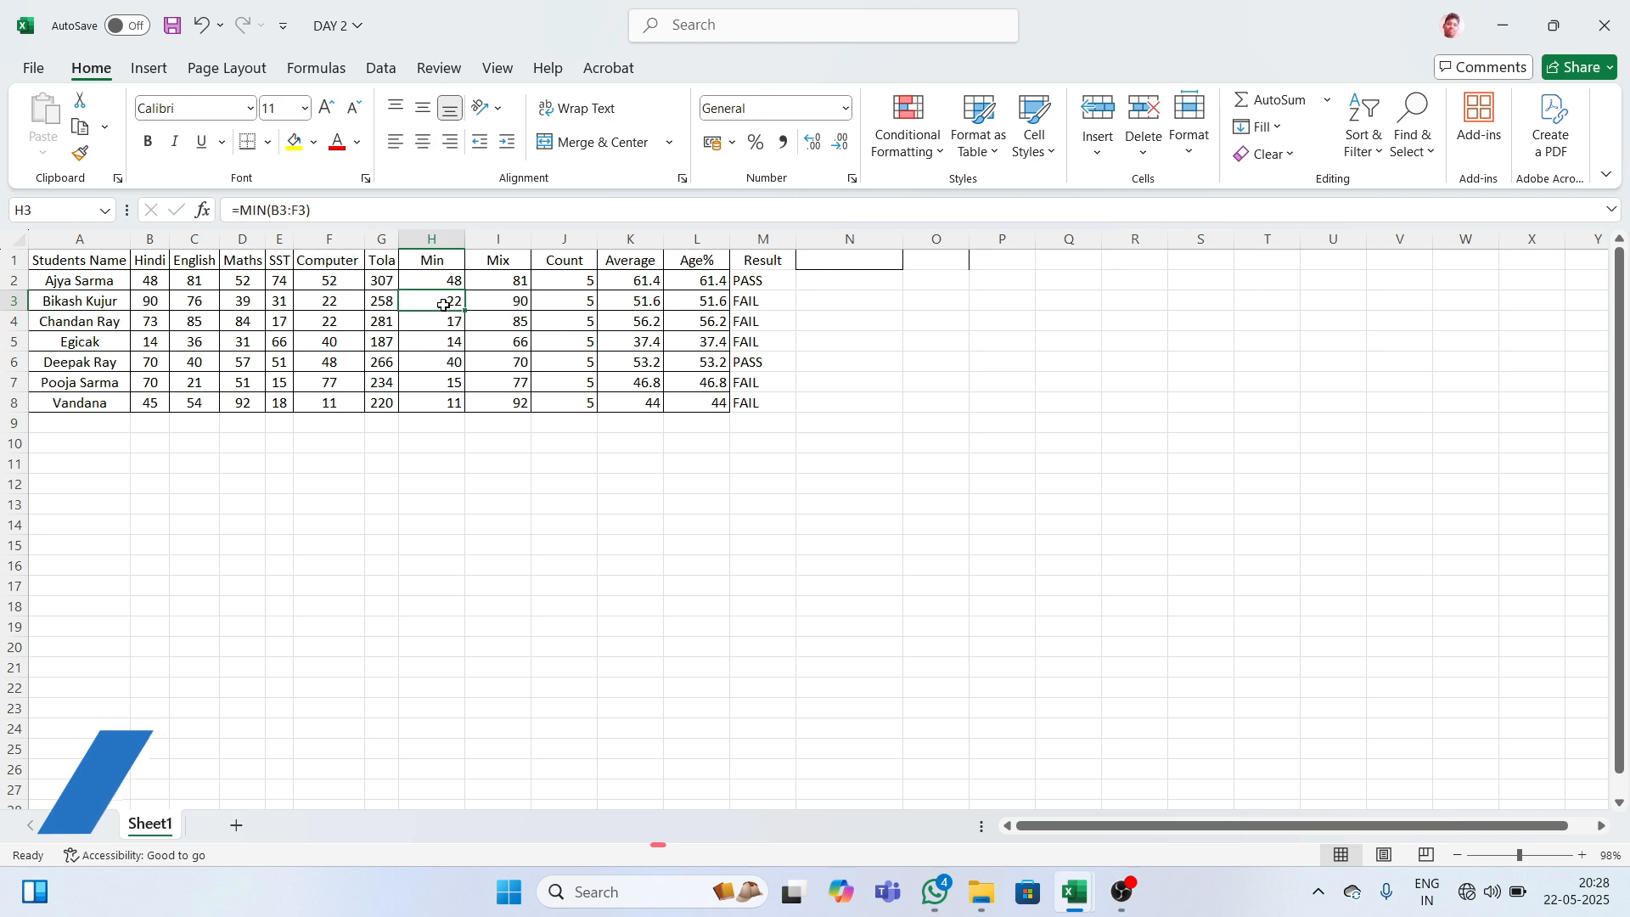
pyautogui.click(328, 305)
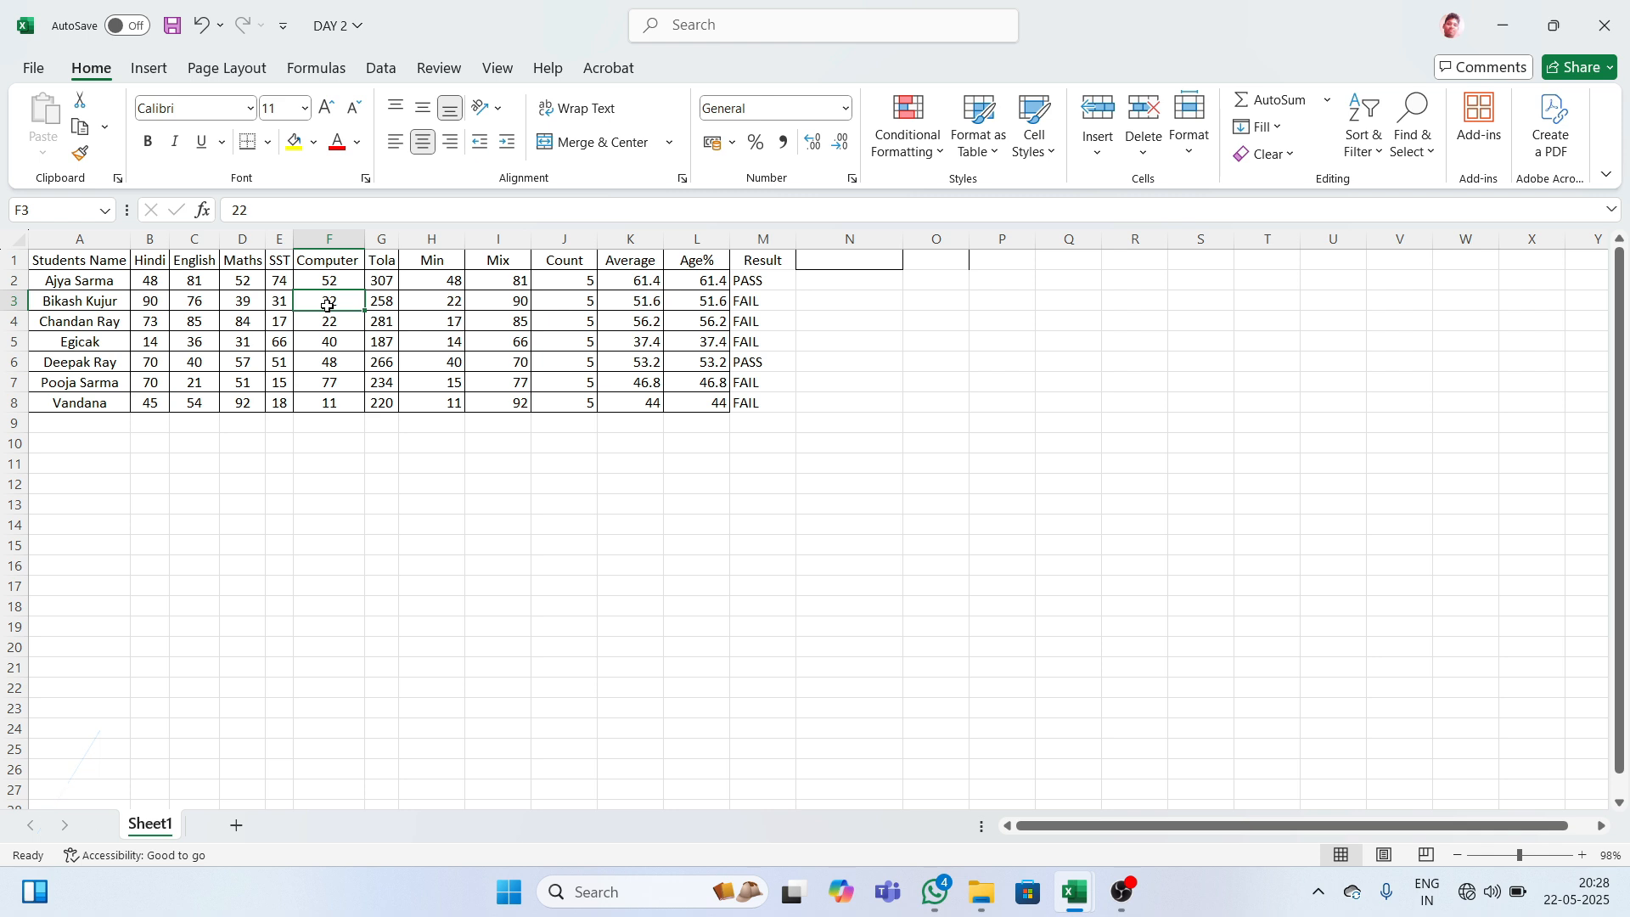
pyautogui.click(226, 342)
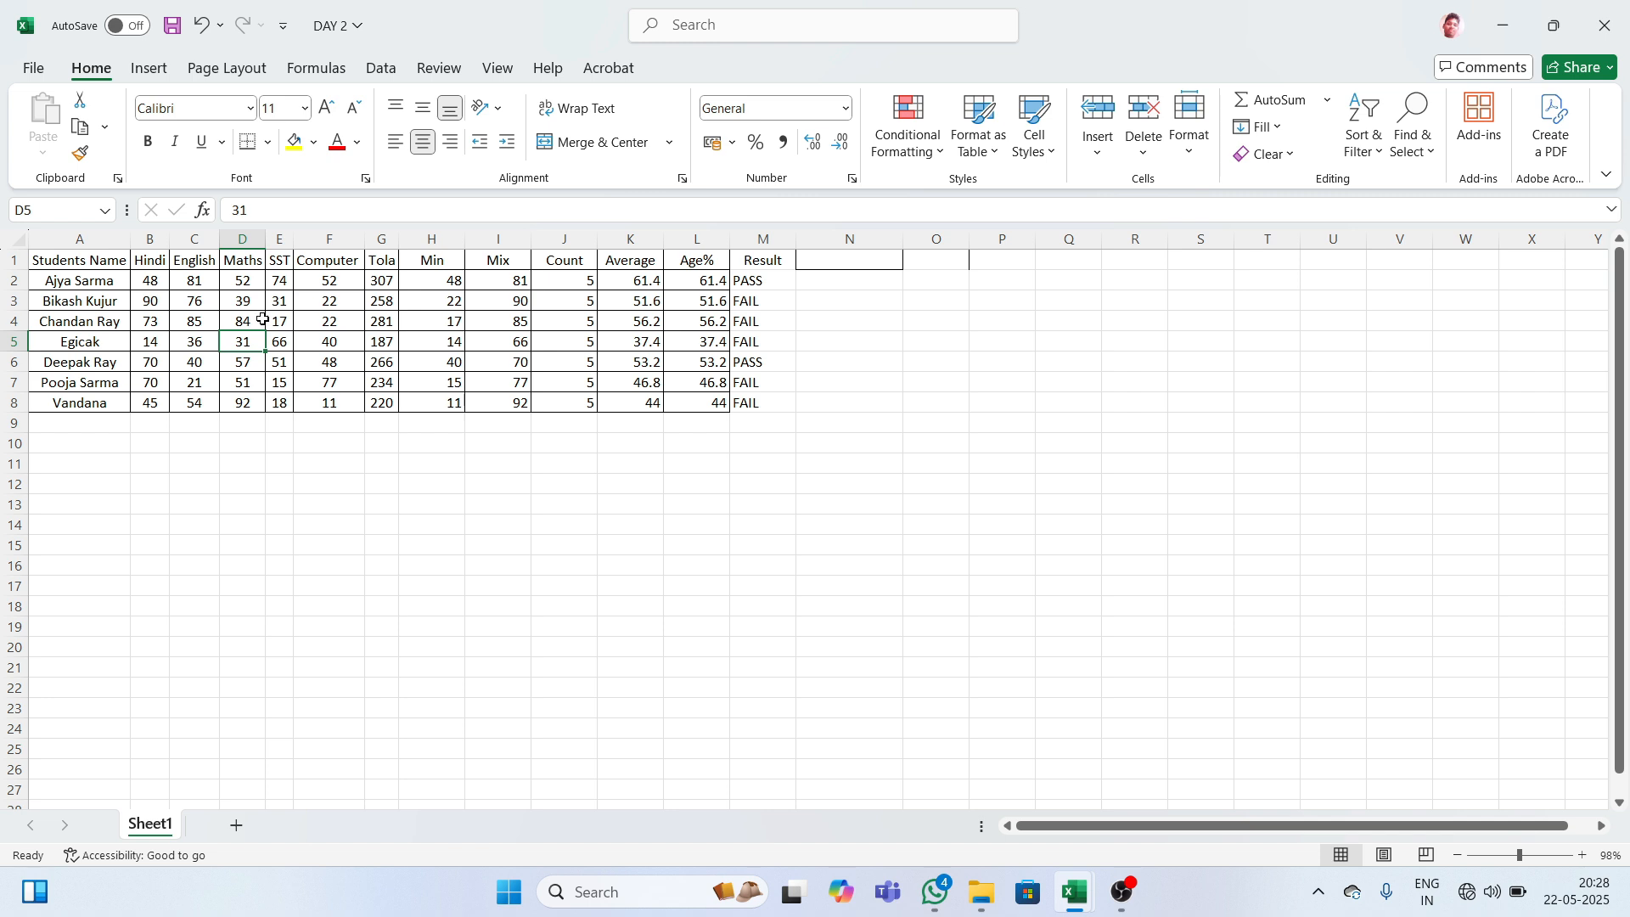
# - Change row 3's Computer mark to 45, Min to 35 and SST to 35
pyautogui.click(327, 302)
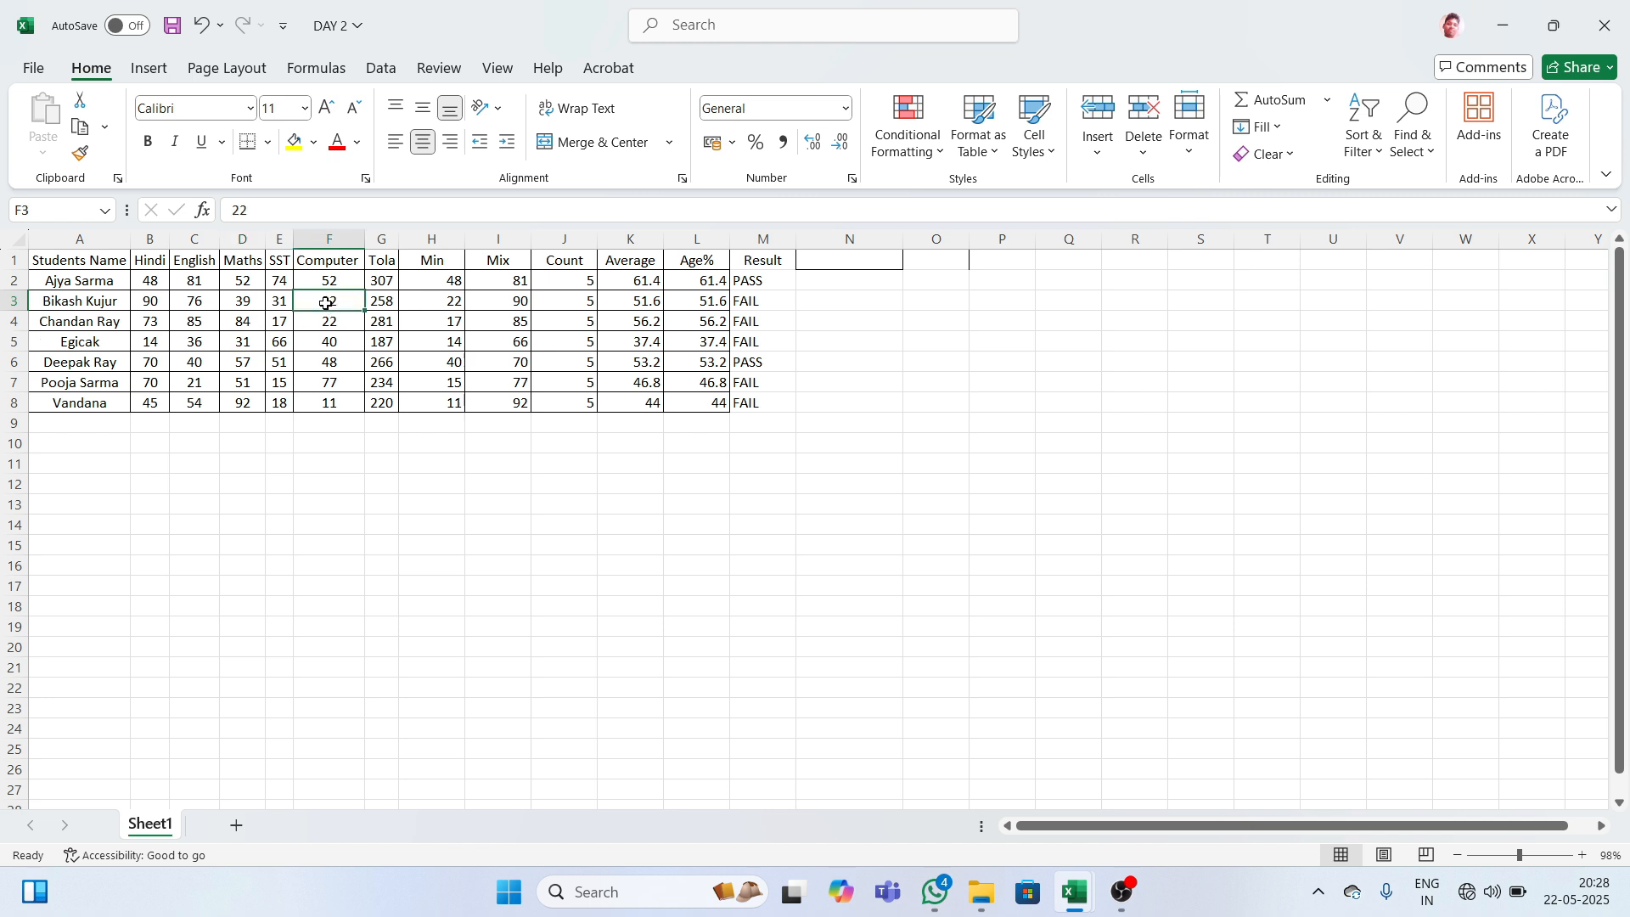
pyautogui.write('45')
pyautogui.press('Return')
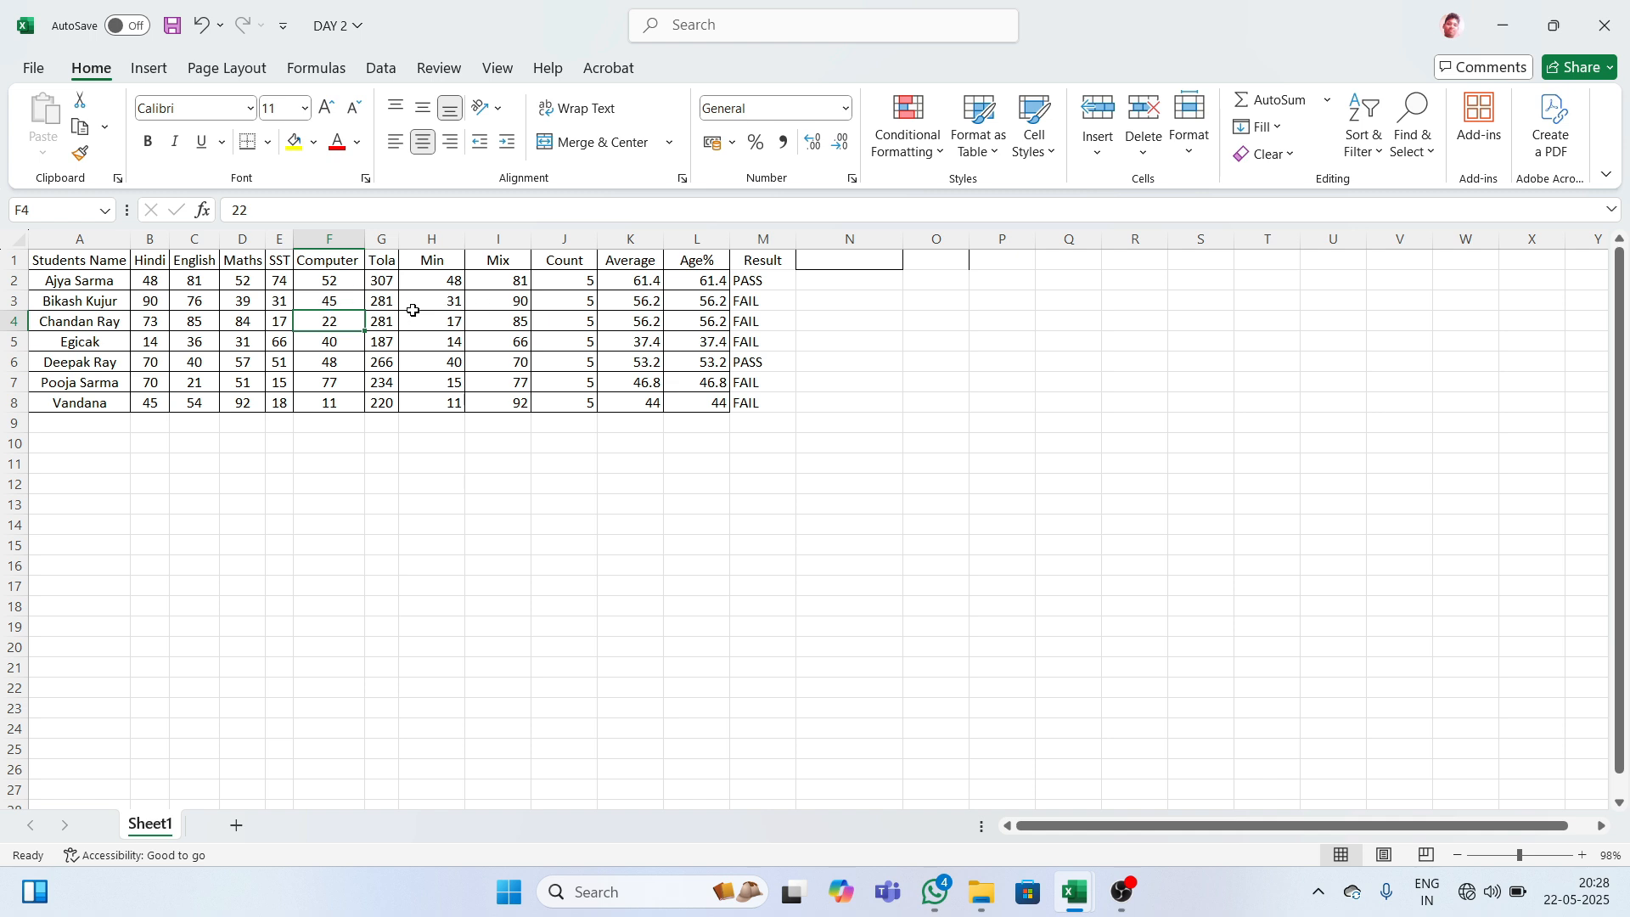
pyautogui.click(440, 303)
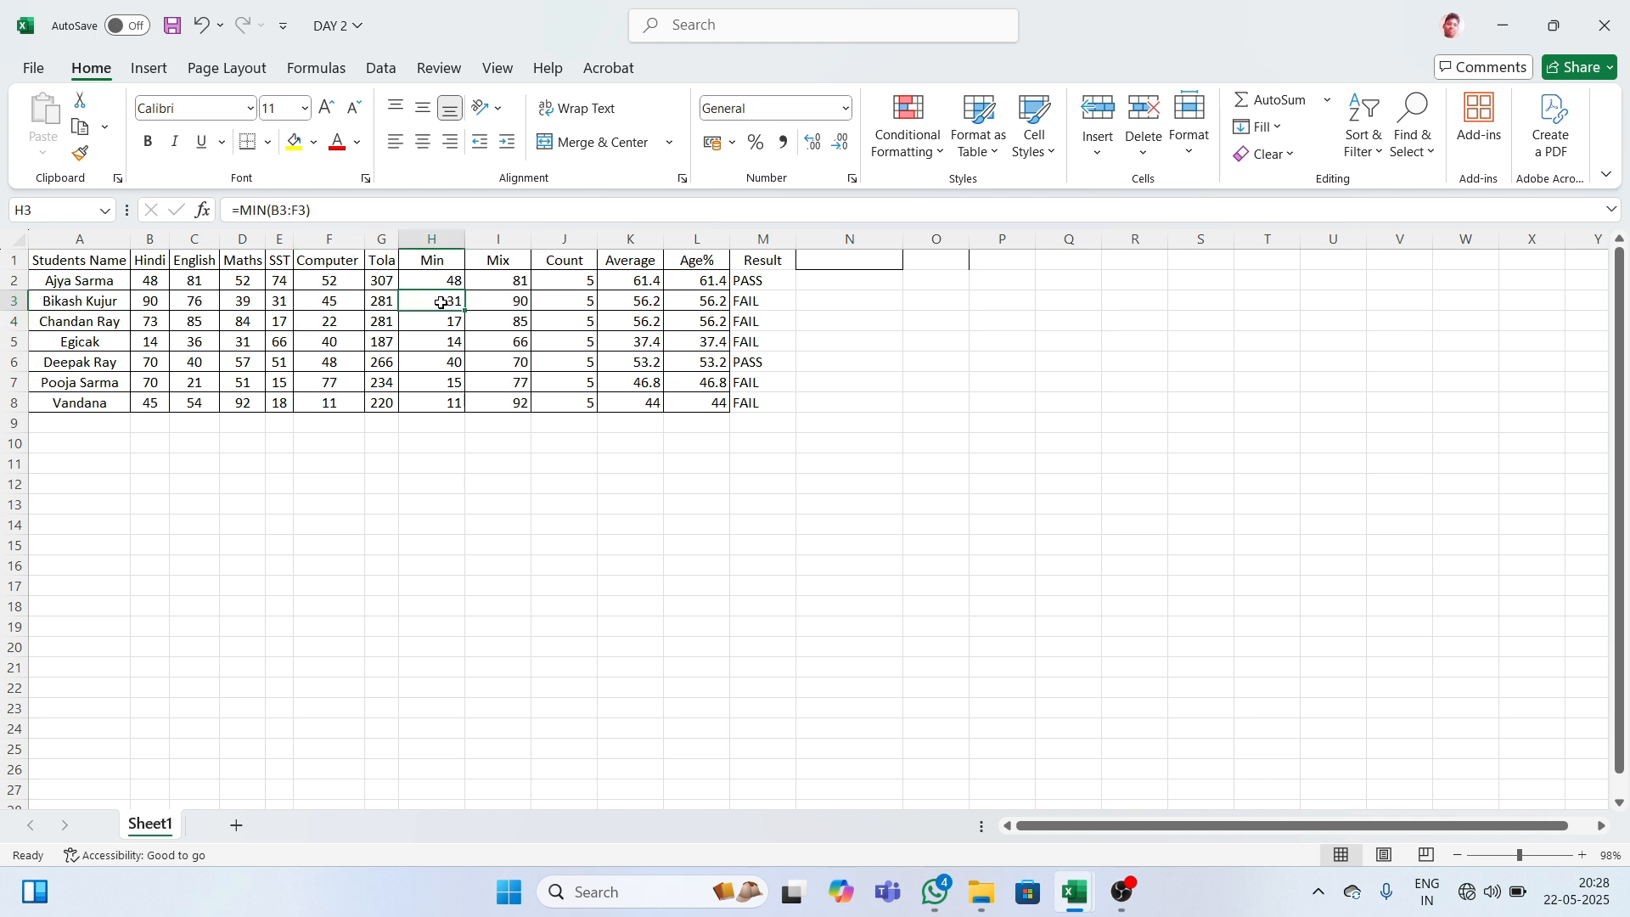
pyautogui.write('35')
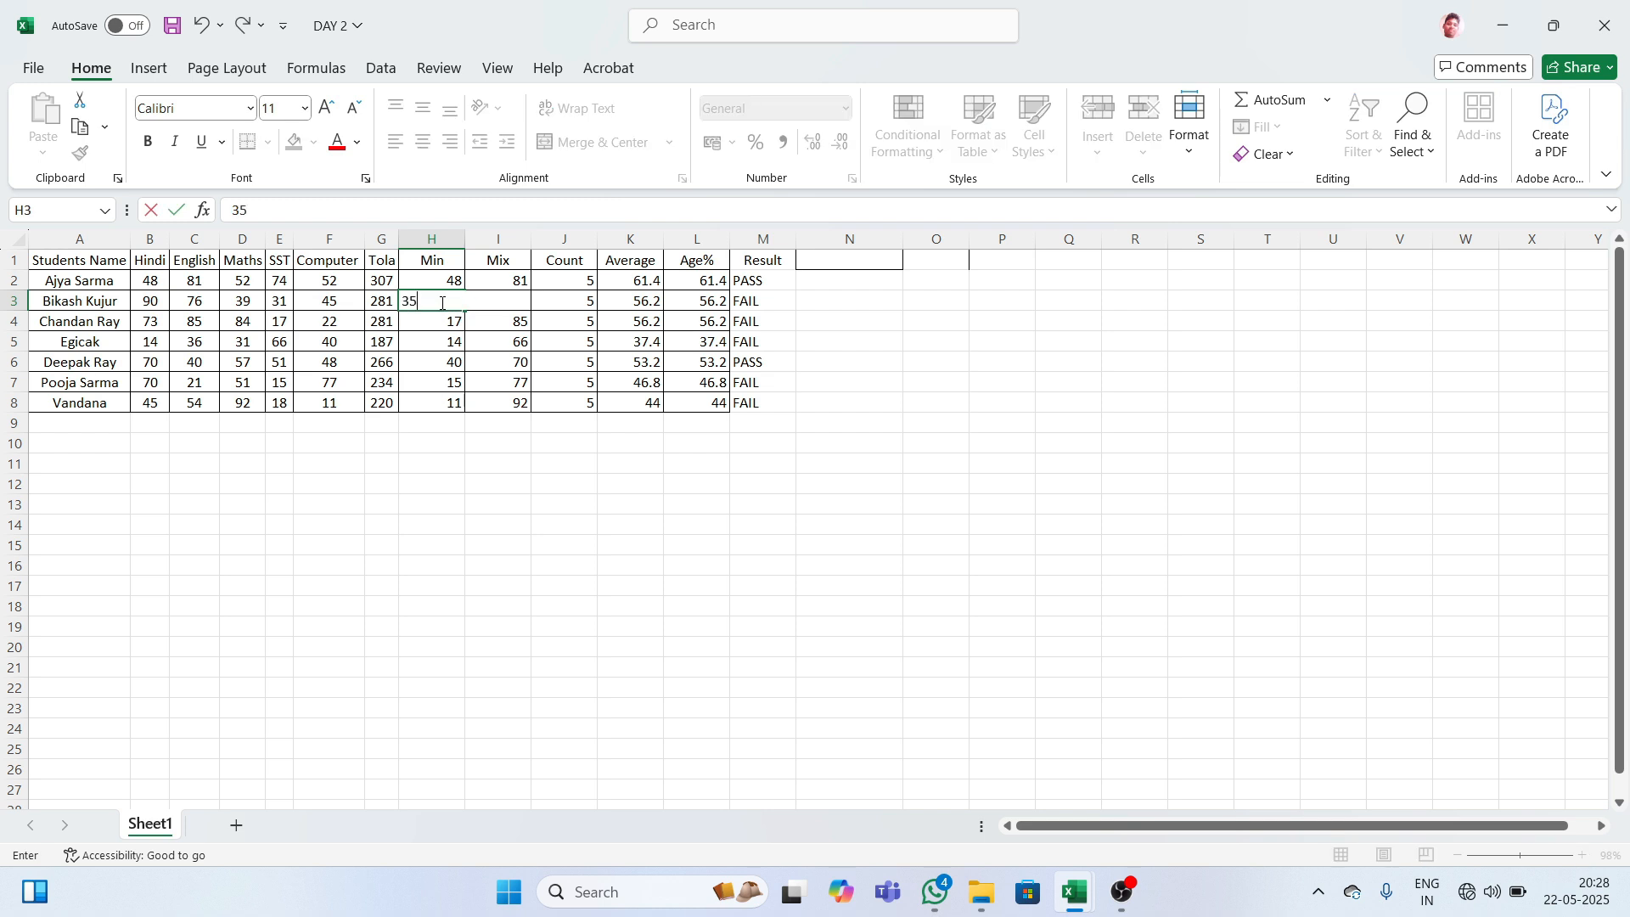
pyautogui.press('Return')
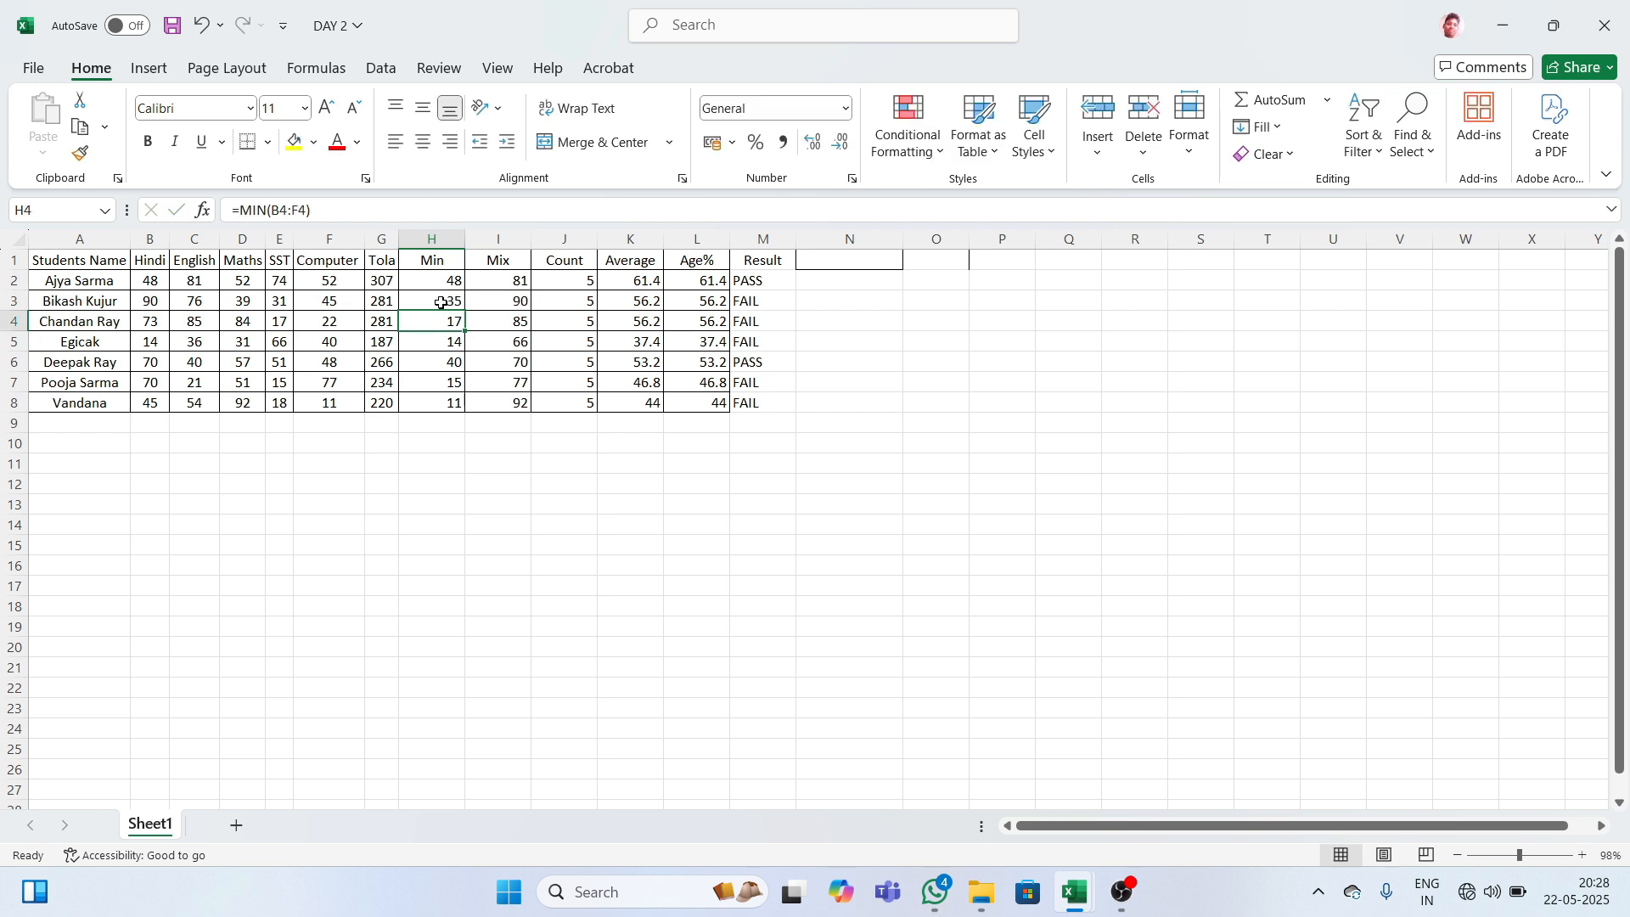
pyautogui.click(281, 298)
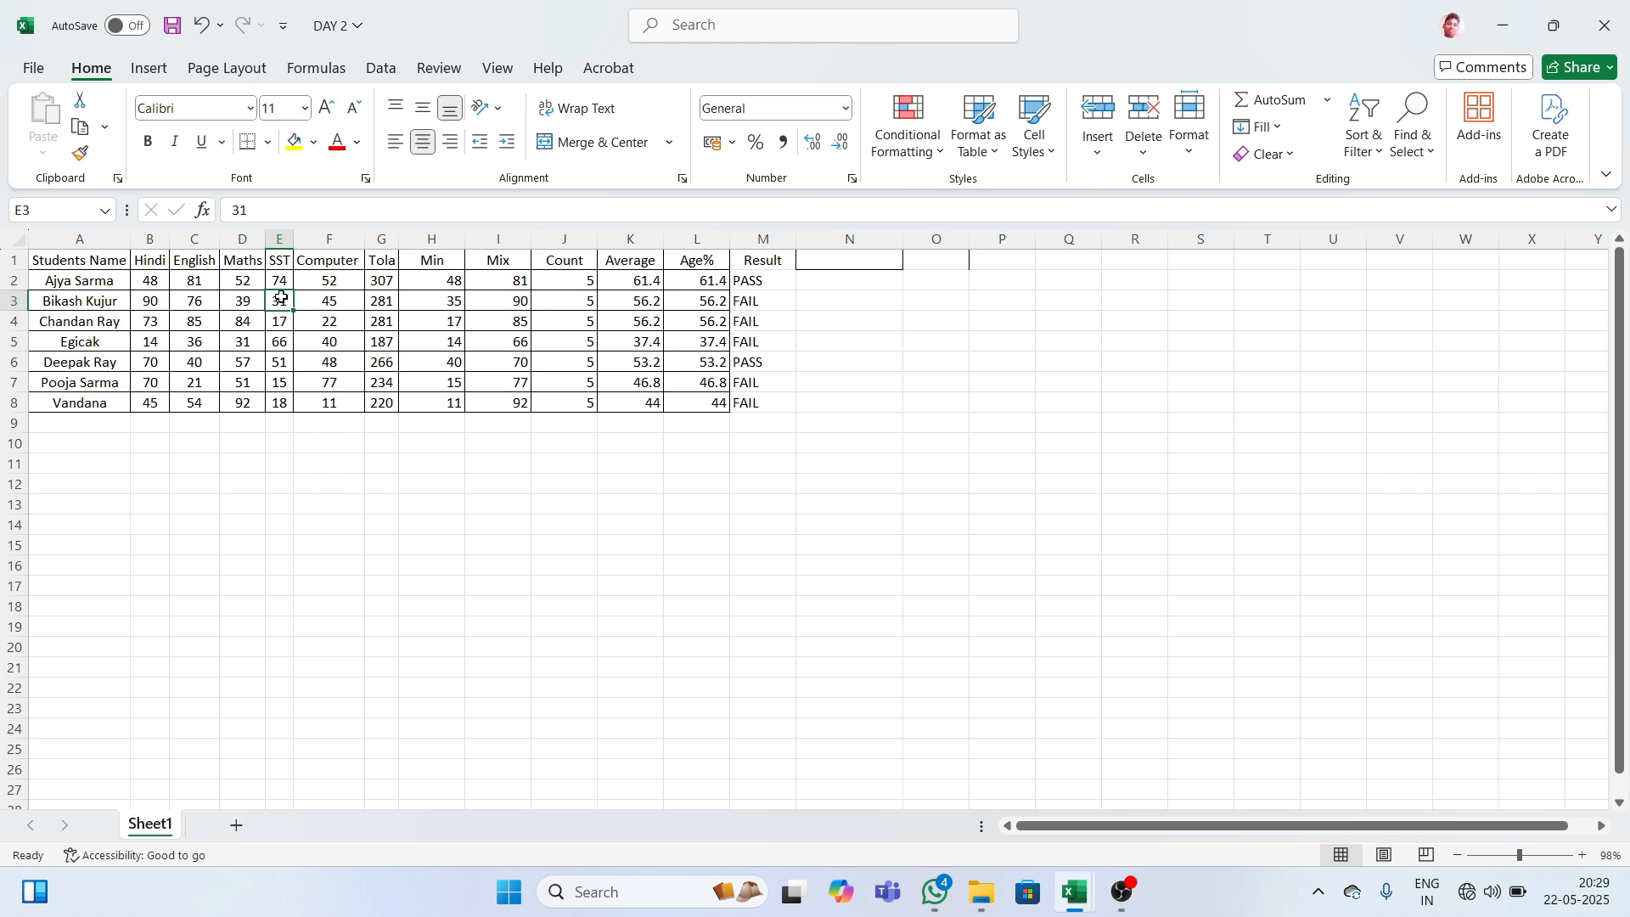
pyautogui.write('35')
pyautogui.press('Return')
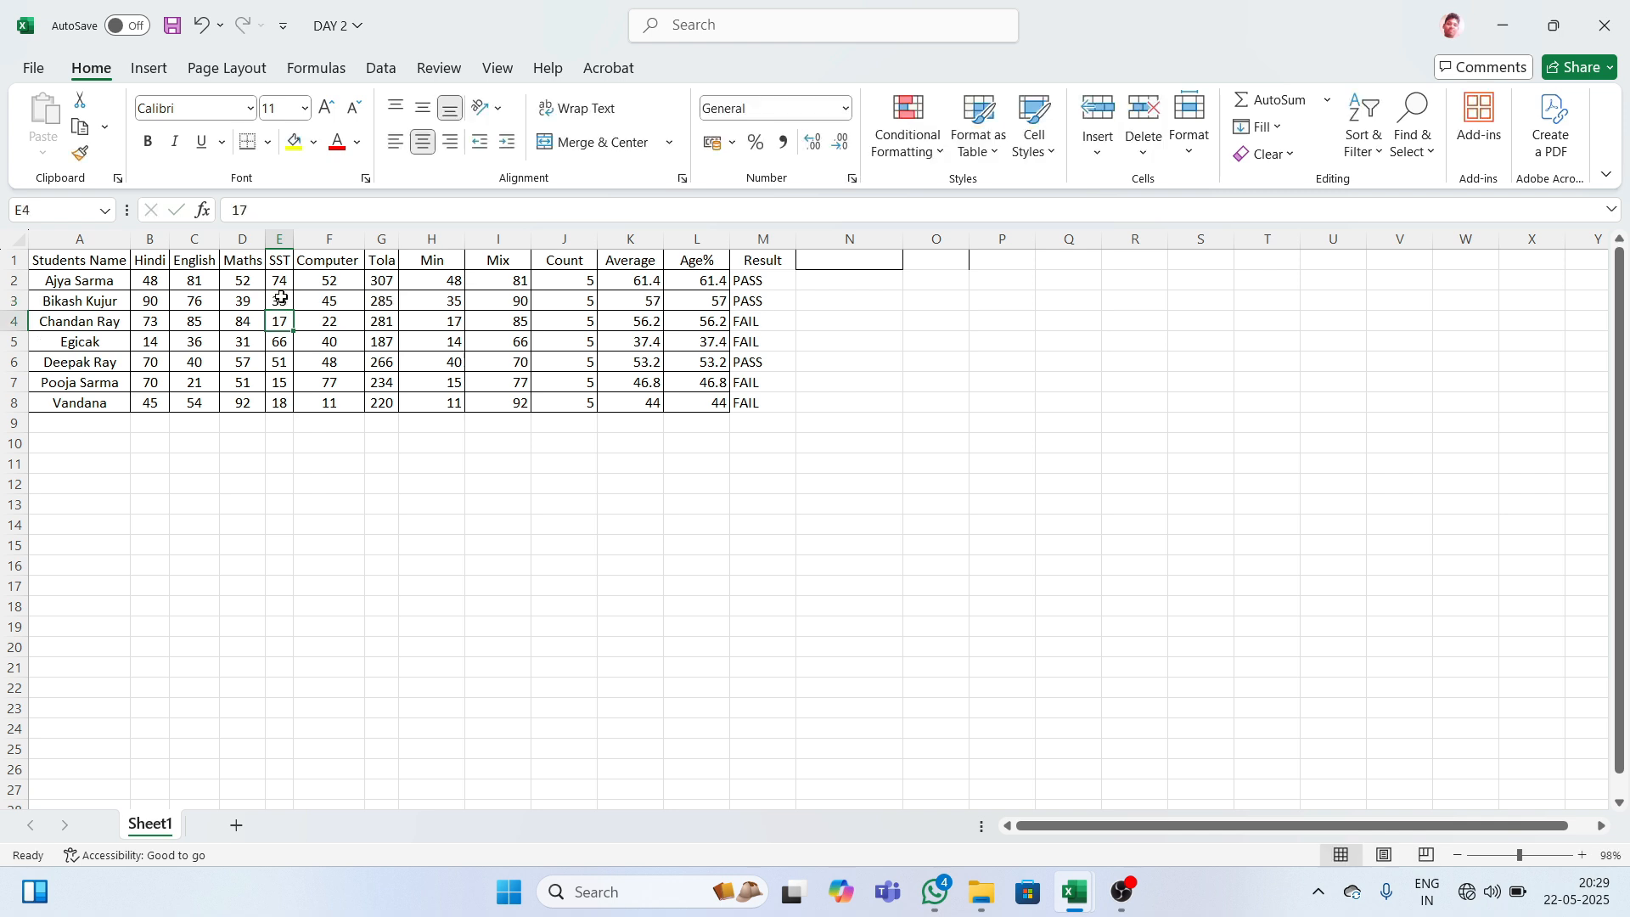
# - Review the Result formulas in column M, with row 3 now showing PASS
pyautogui.click(754, 316)
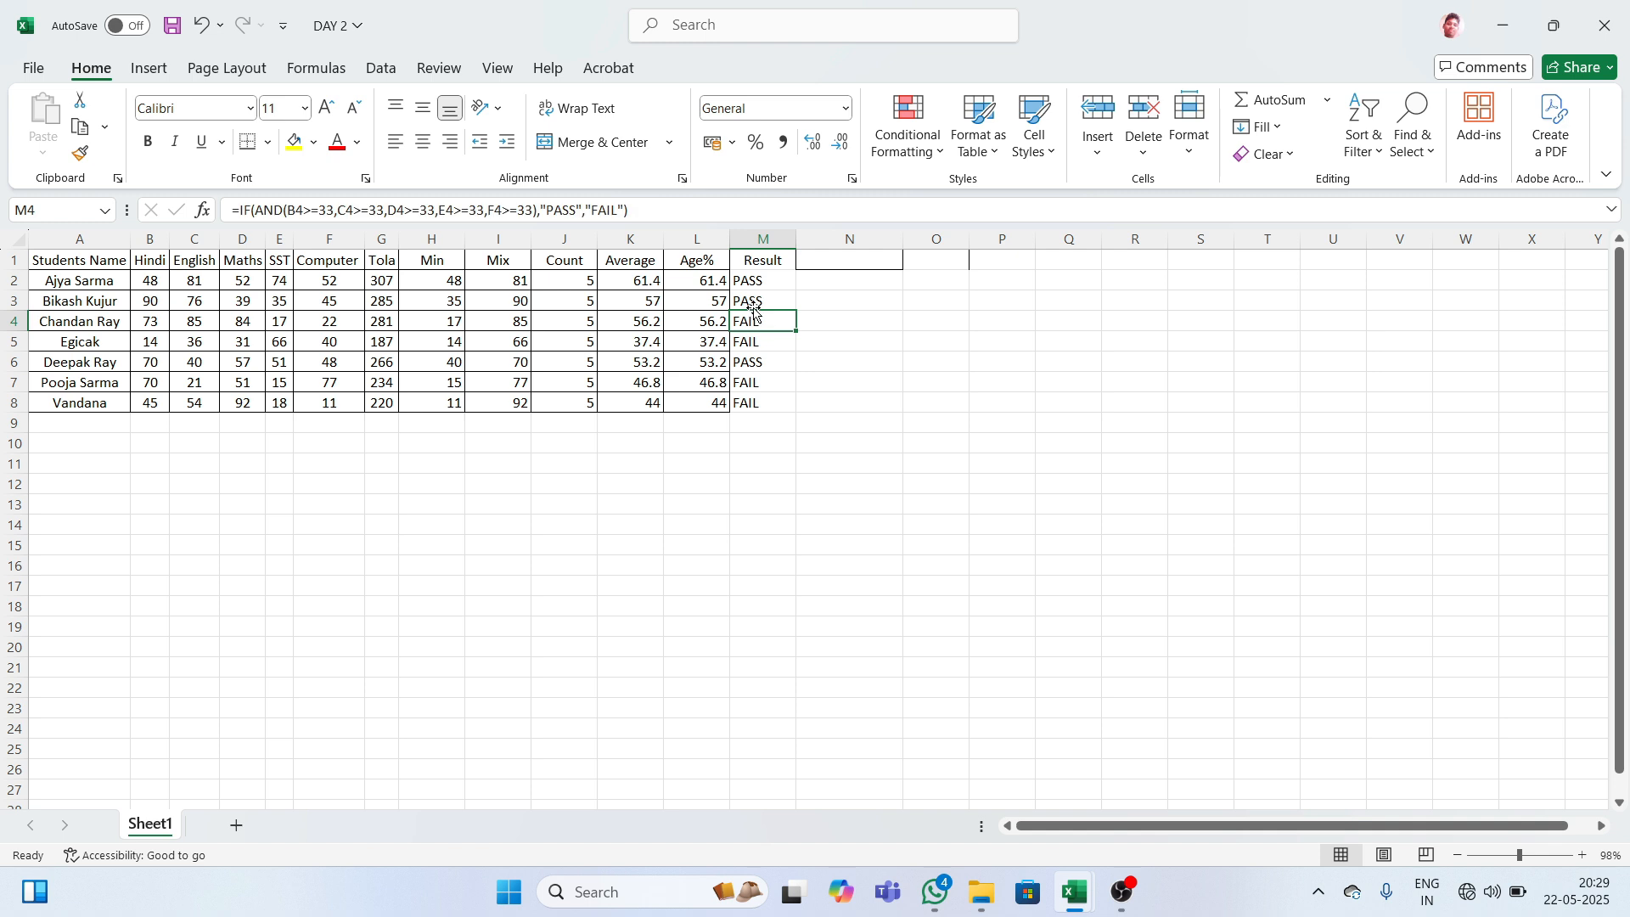
pyautogui.click(754, 302)
pyautogui.click(745, 326)
pyautogui.click(739, 368)
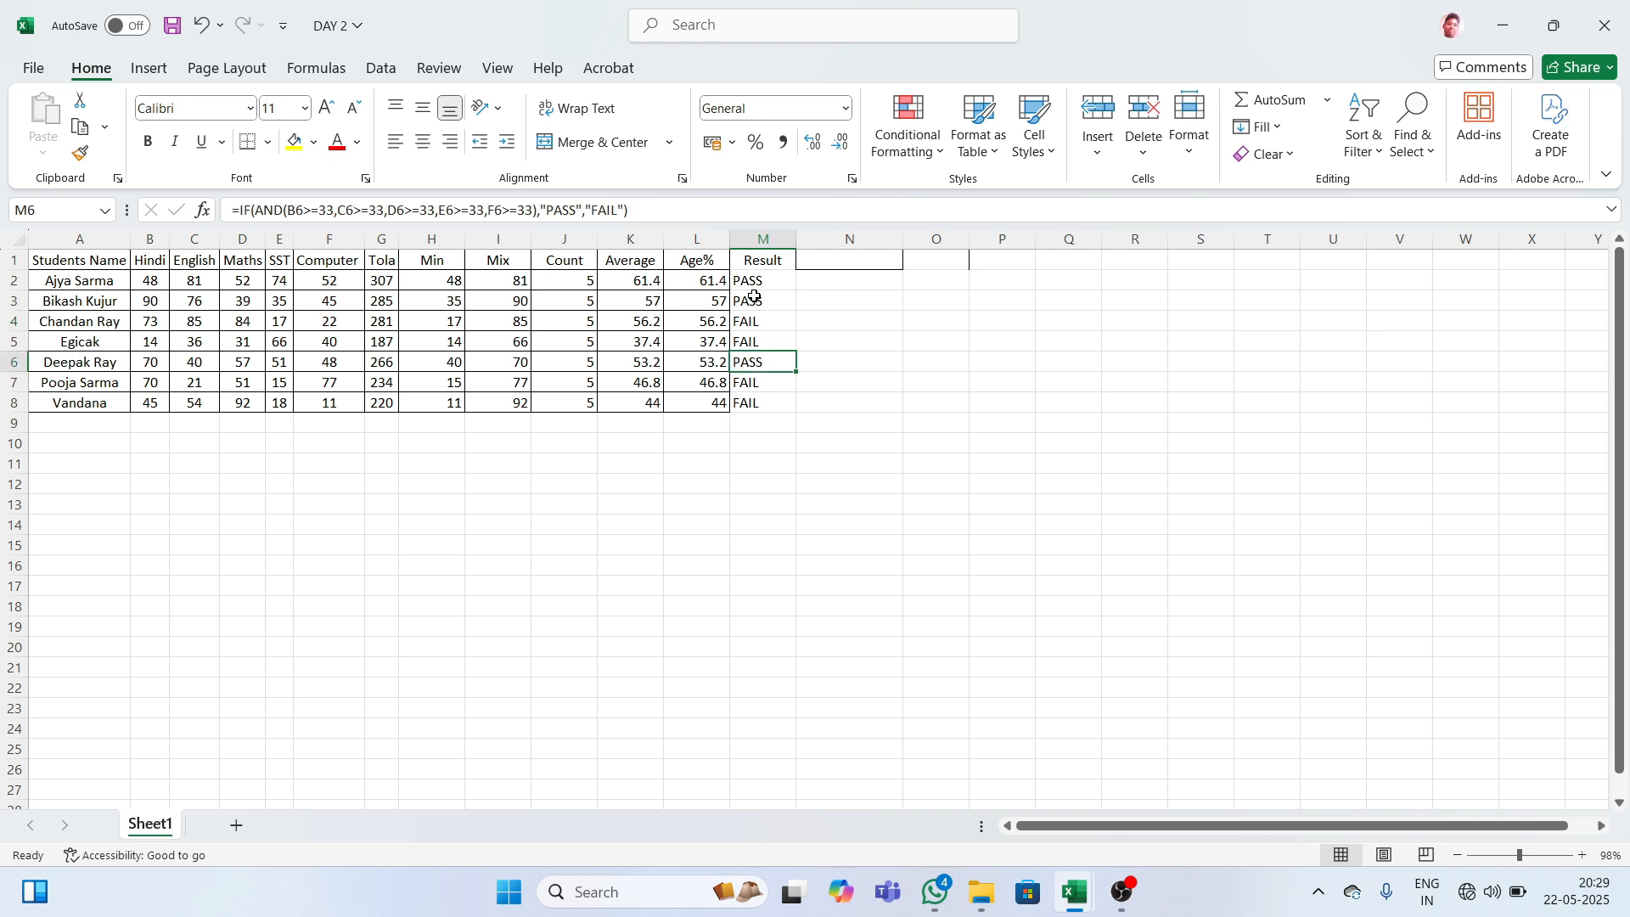
pyautogui.click(813, 264)
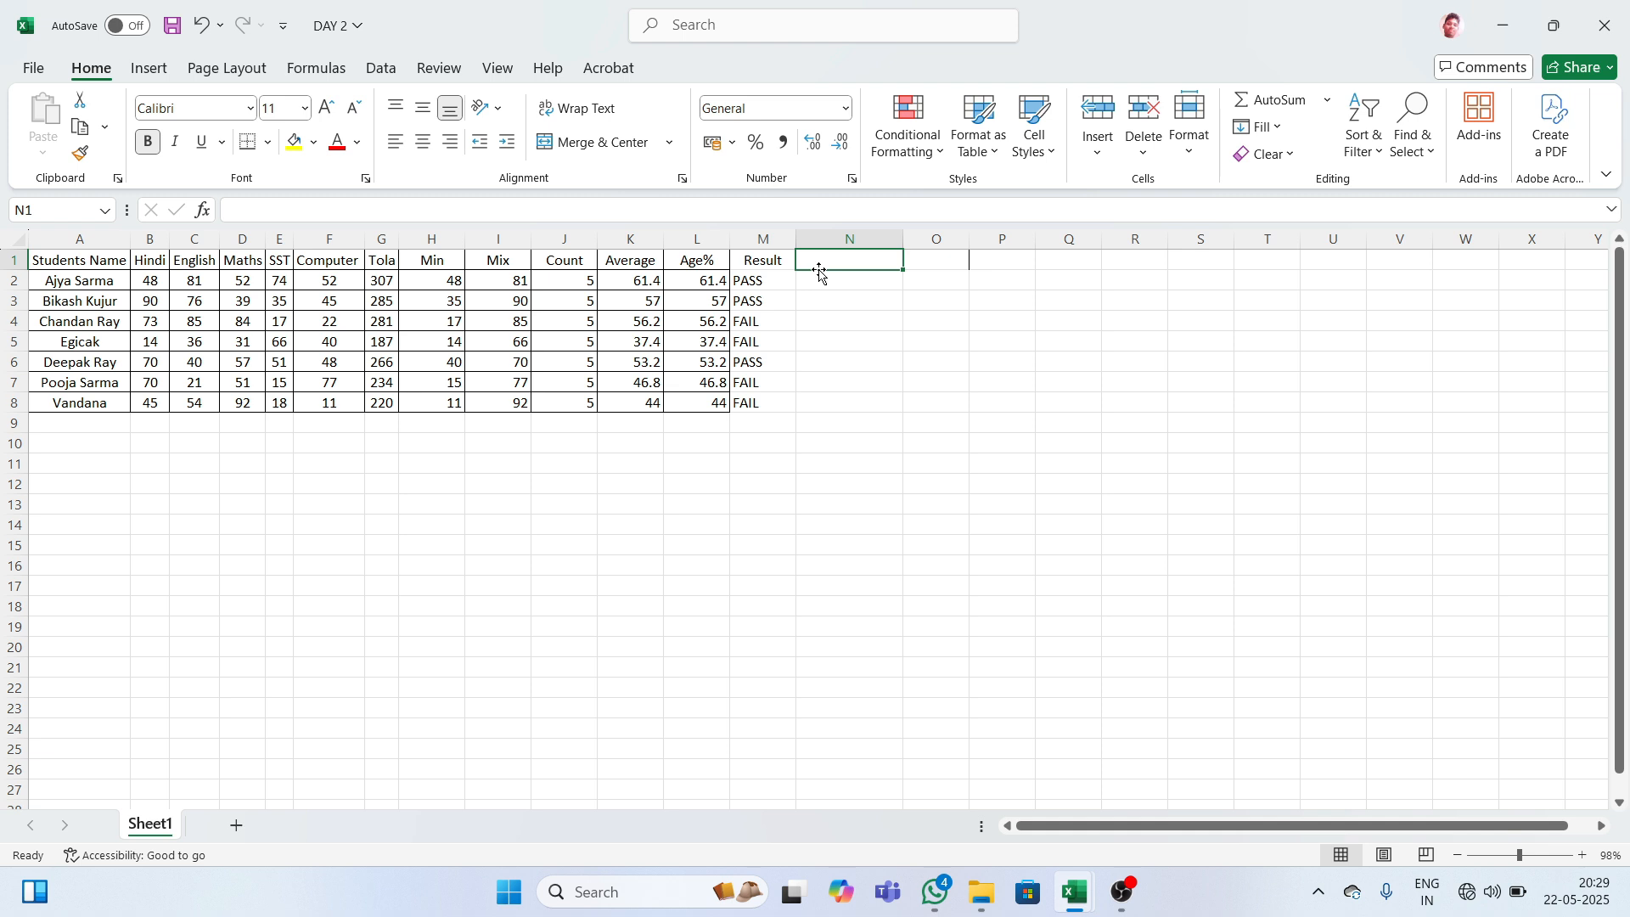
# - Add the heading DEVISION in N1 beside the Result column
pyautogui.write('DEVI')
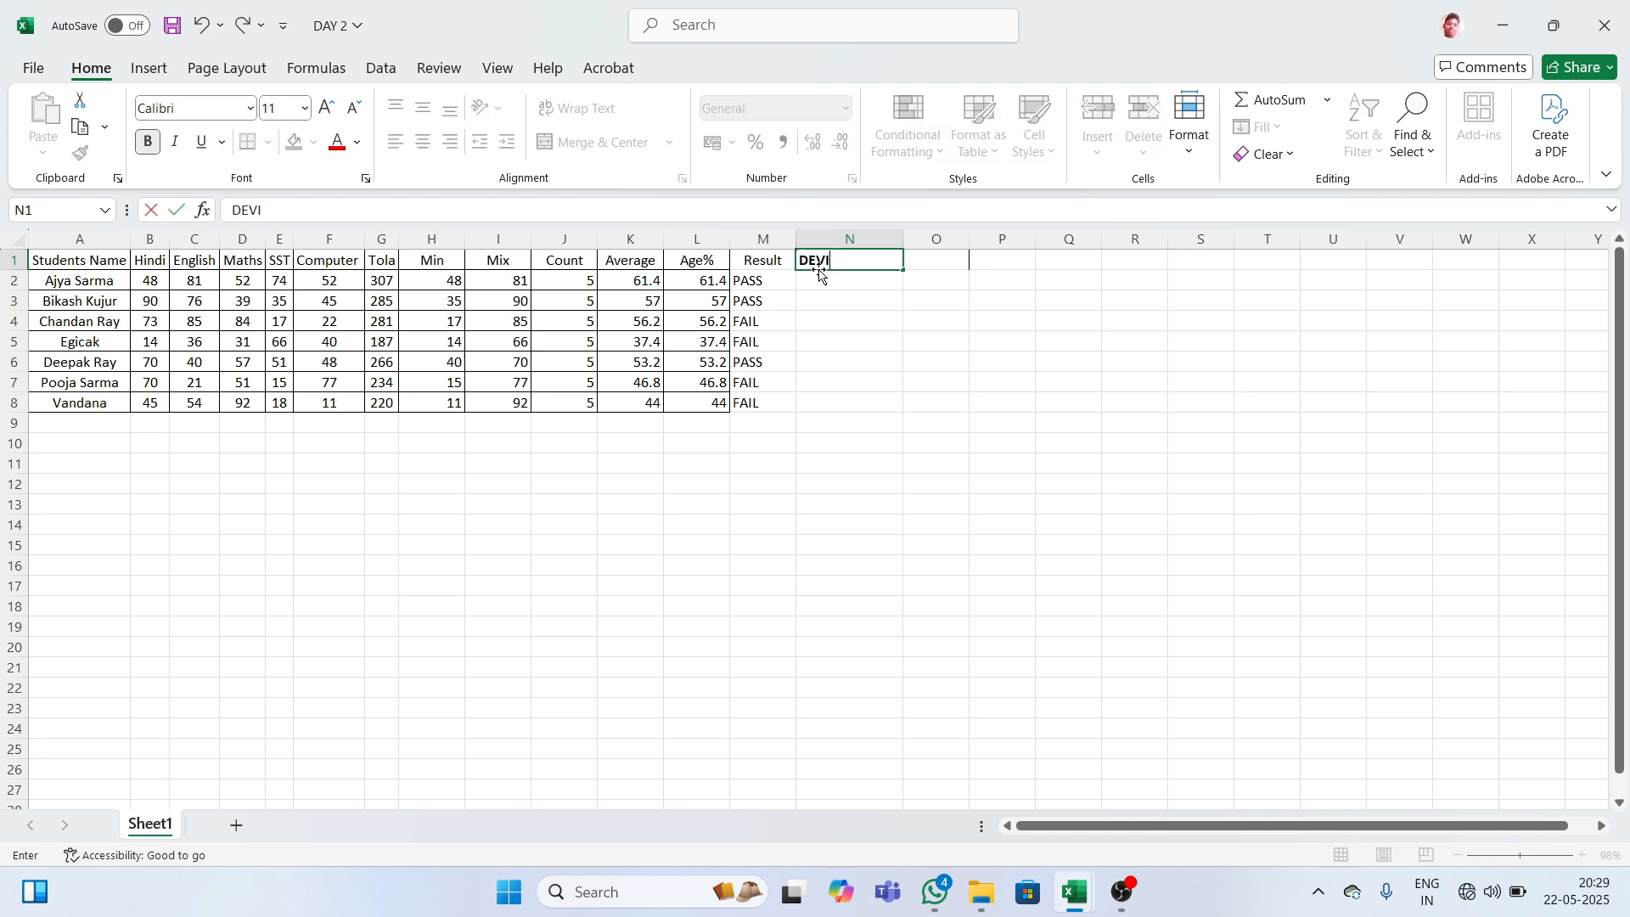
pyautogui.write('SION')
pyautogui.press('Tab')
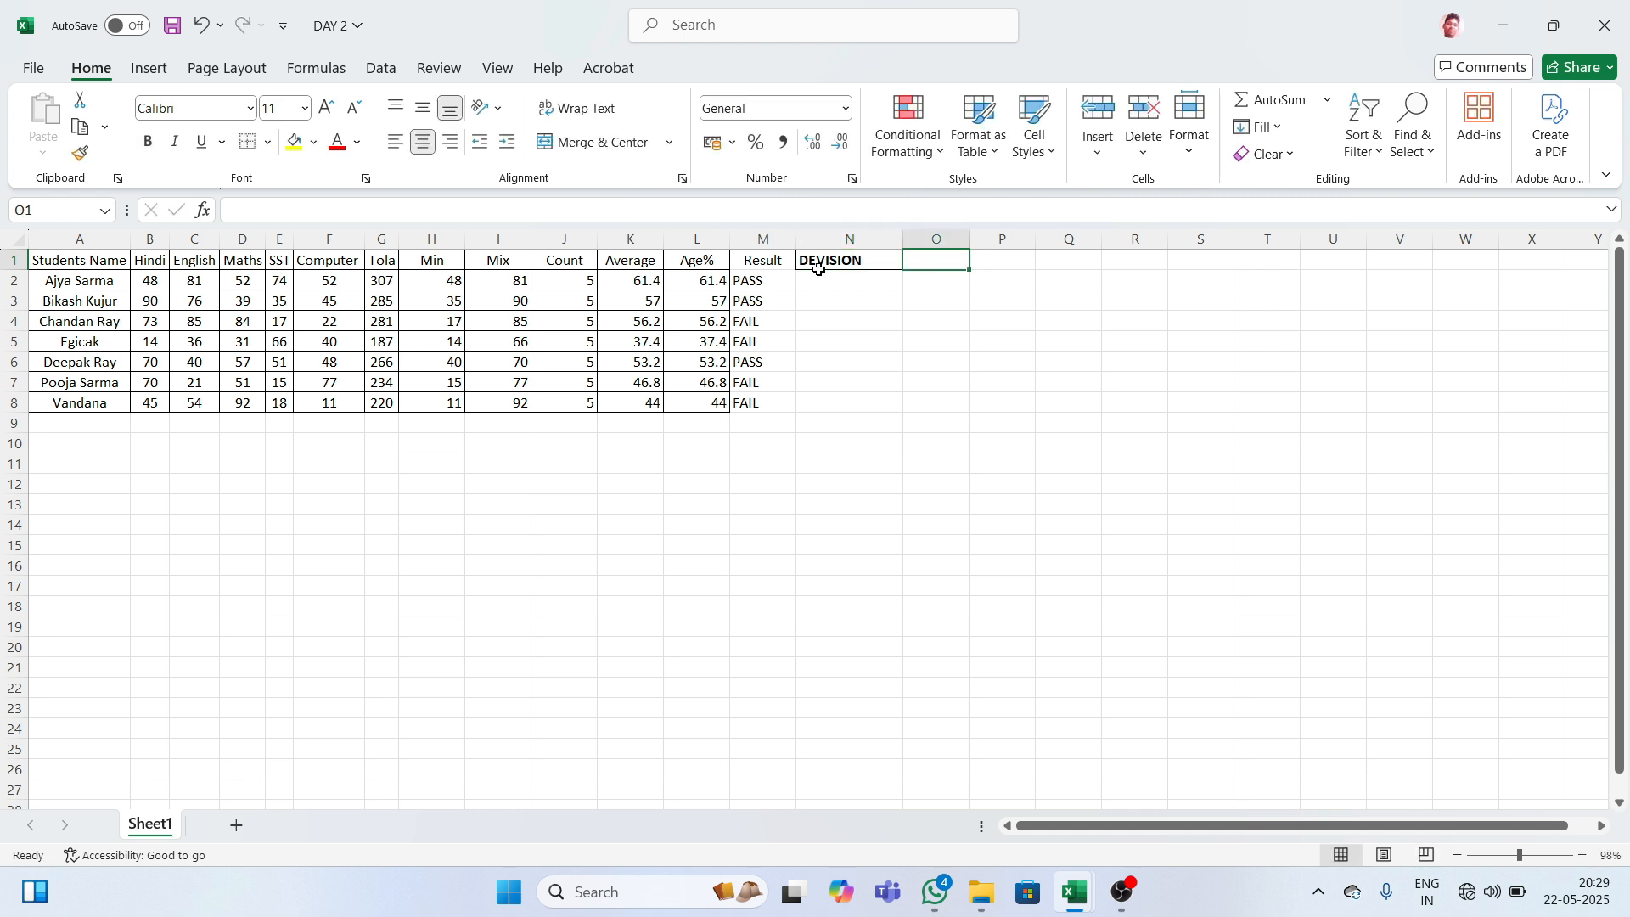
pyautogui.click(818, 278)
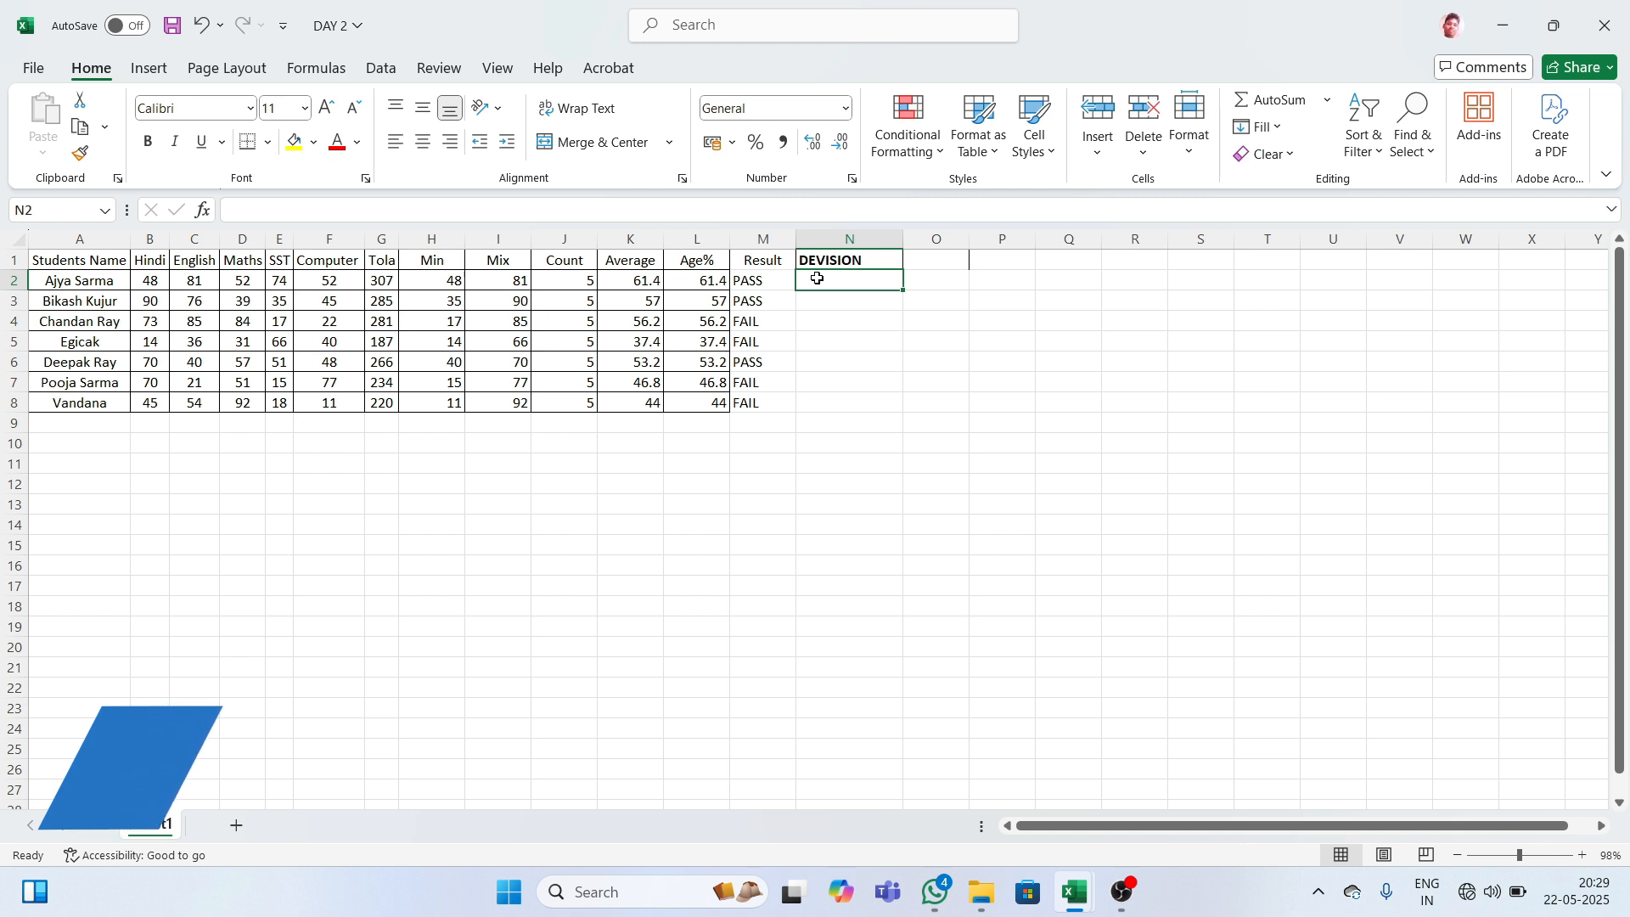
# - Start N2's formula with =IF(L2>=80,"FIRST DEVISION A+" after checking the Age% column
pyautogui.click(691, 257)
pyautogui.hotkey('ctrl', 'space')
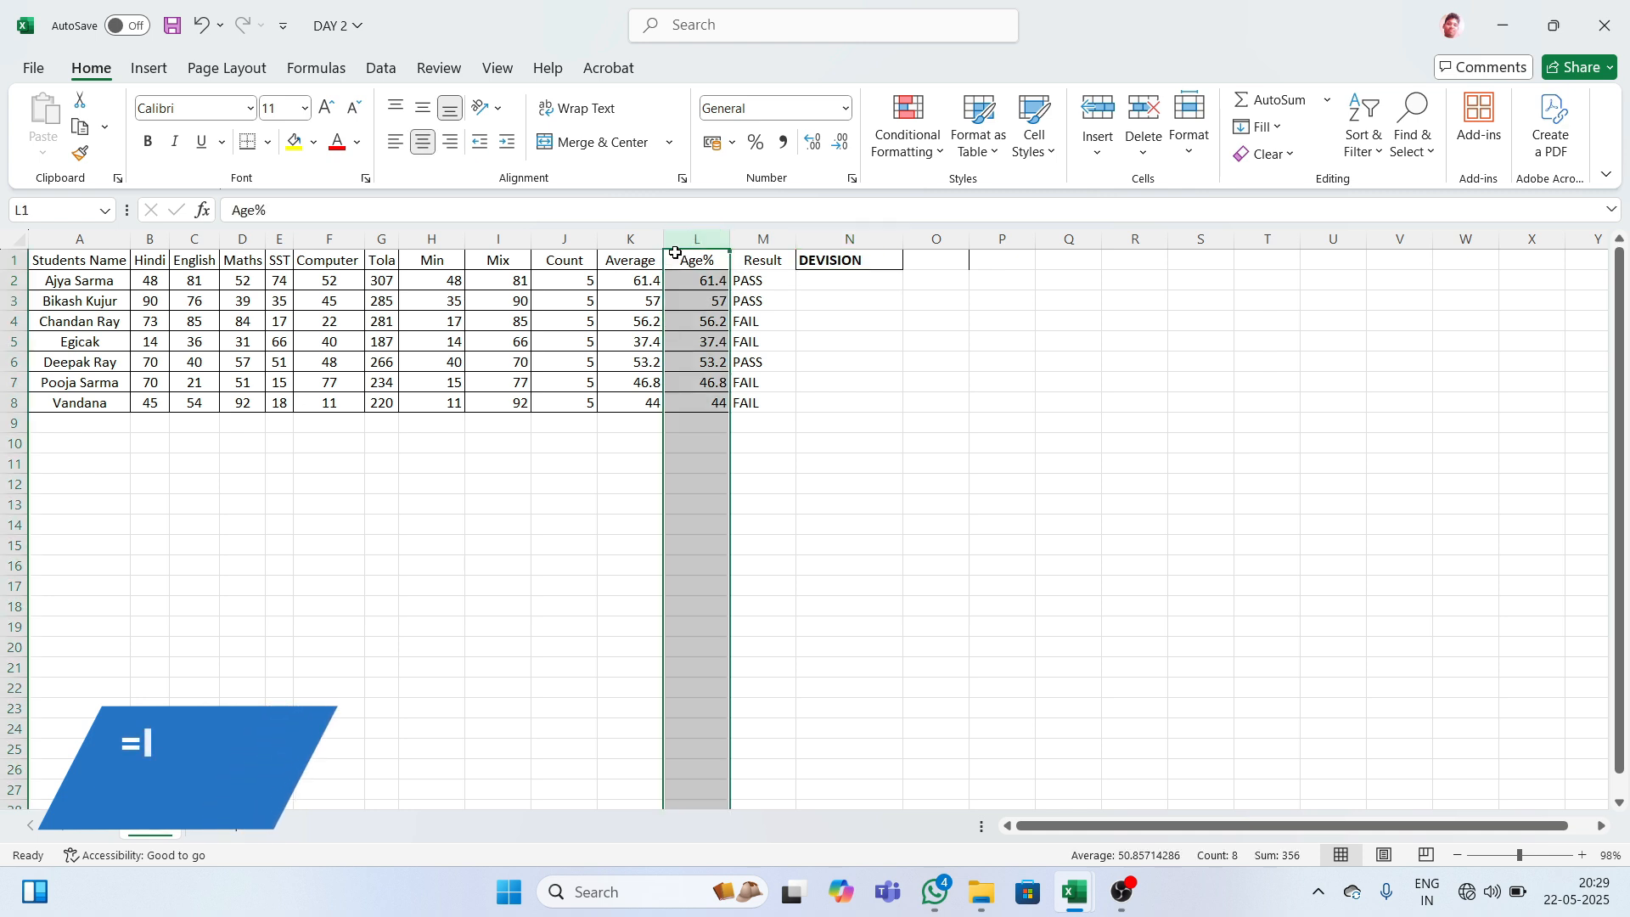
pyautogui.click(819, 299)
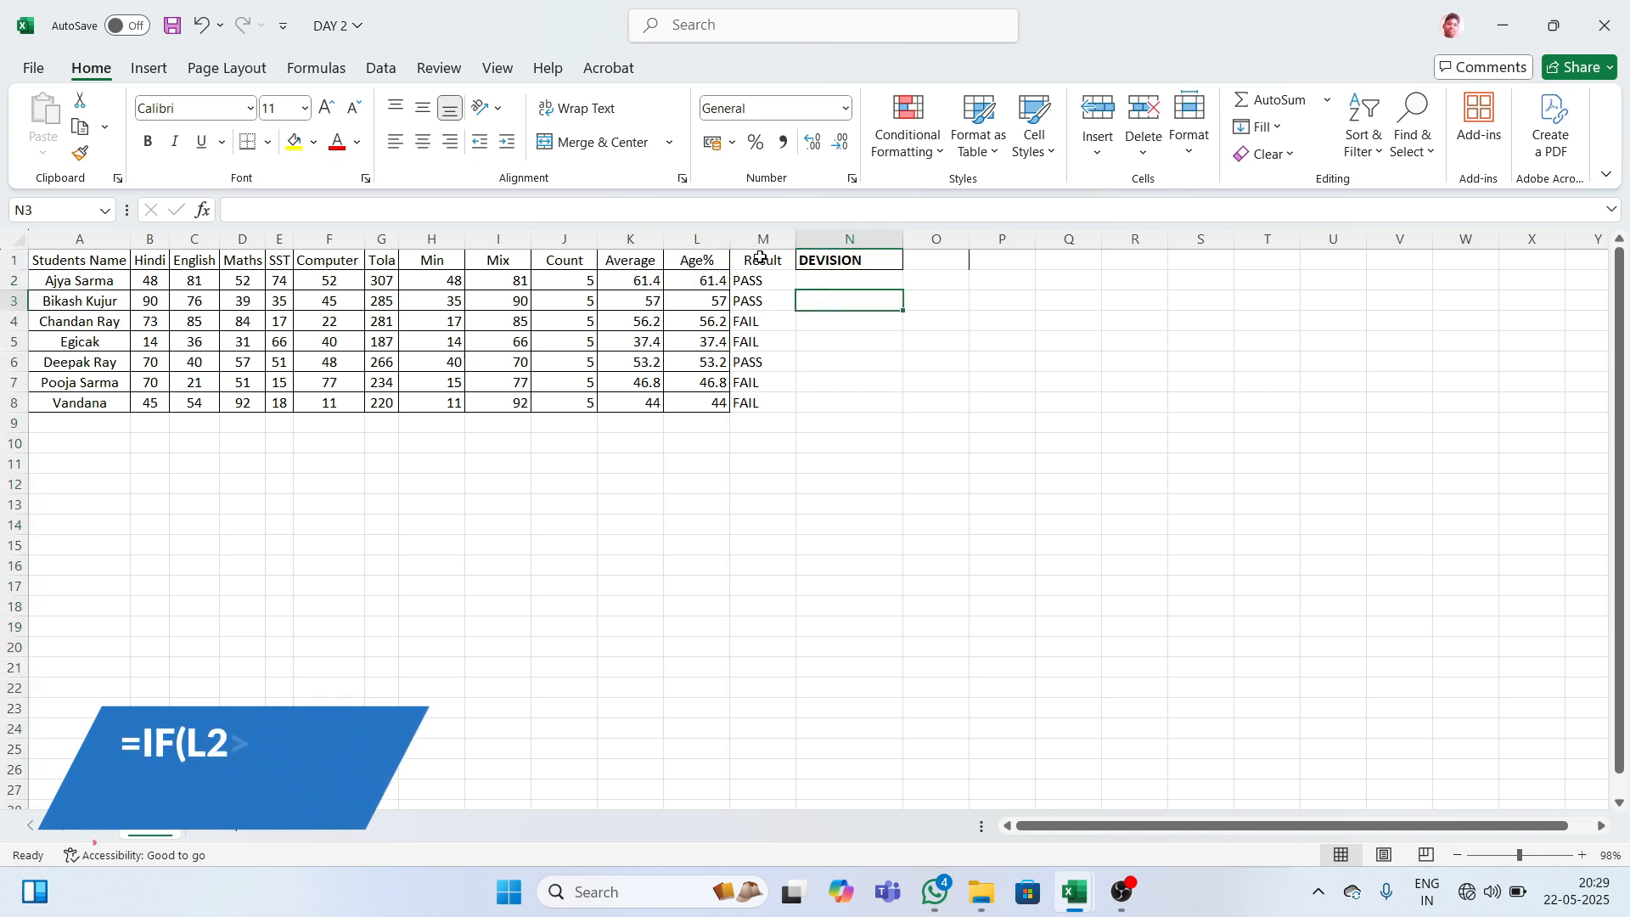
pyautogui.click(836, 278)
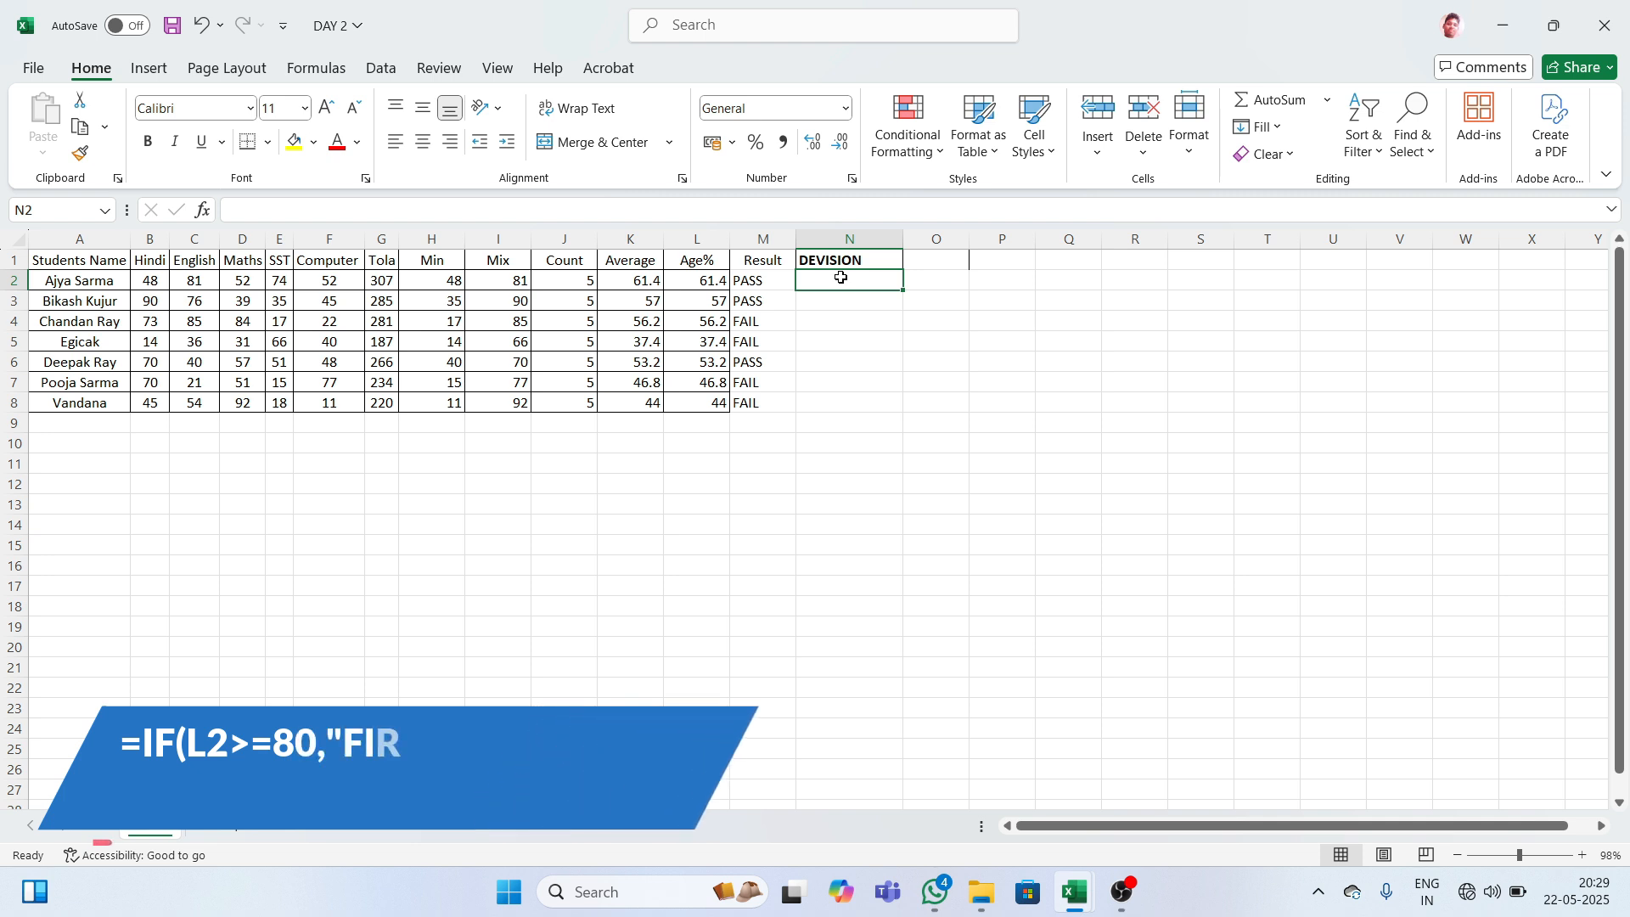
pyautogui.write('=IF')
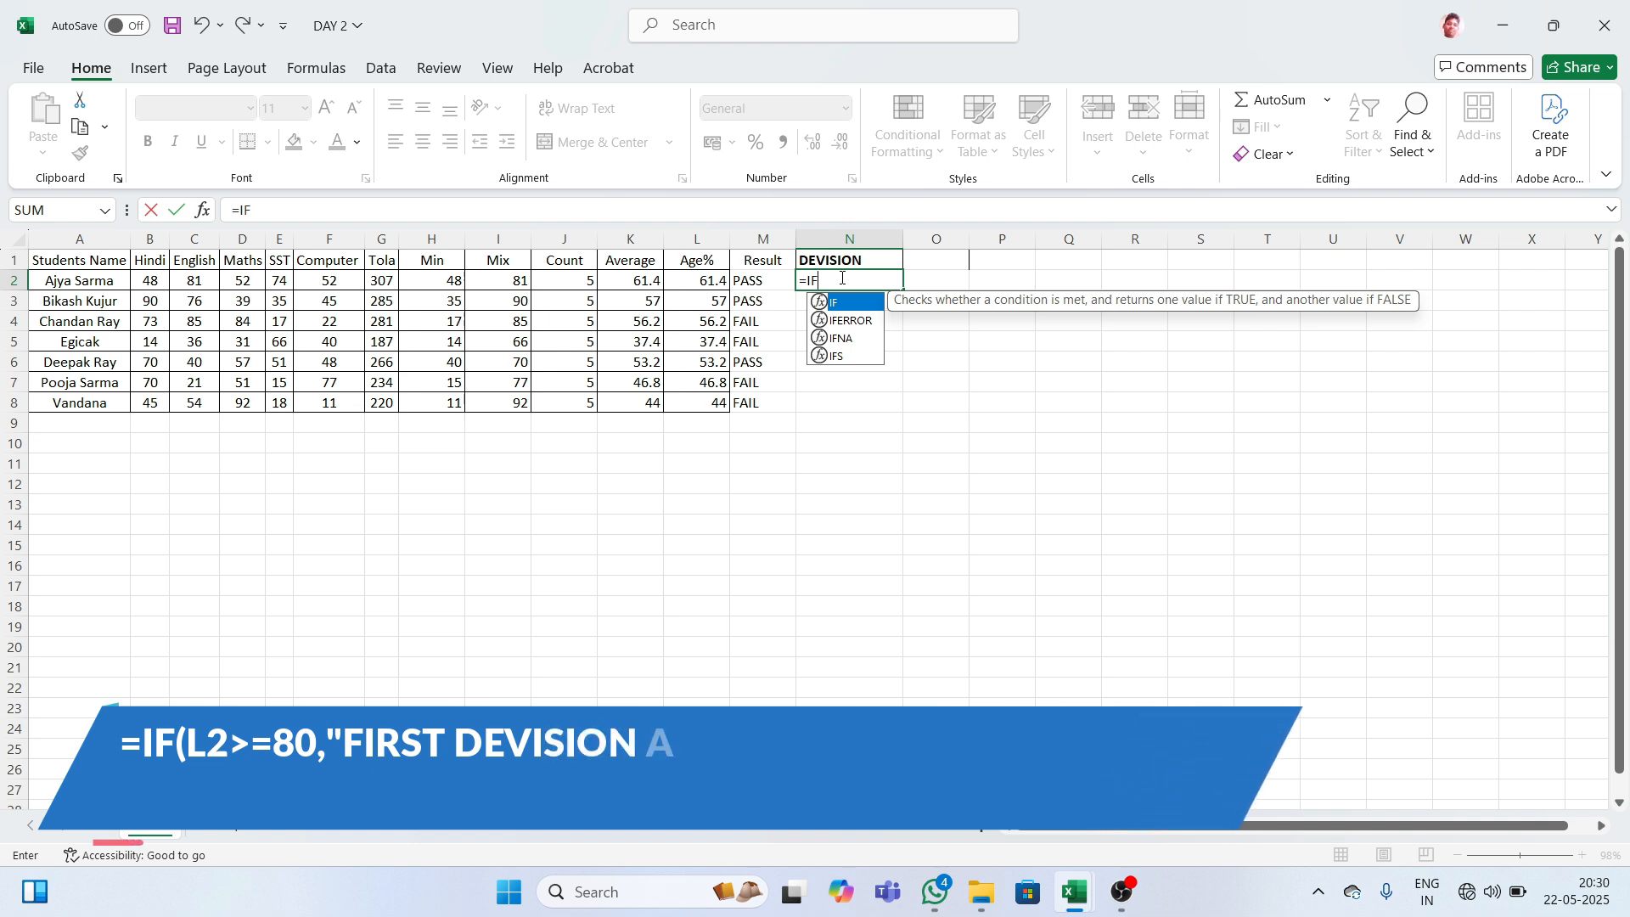
pyautogui.write('(')
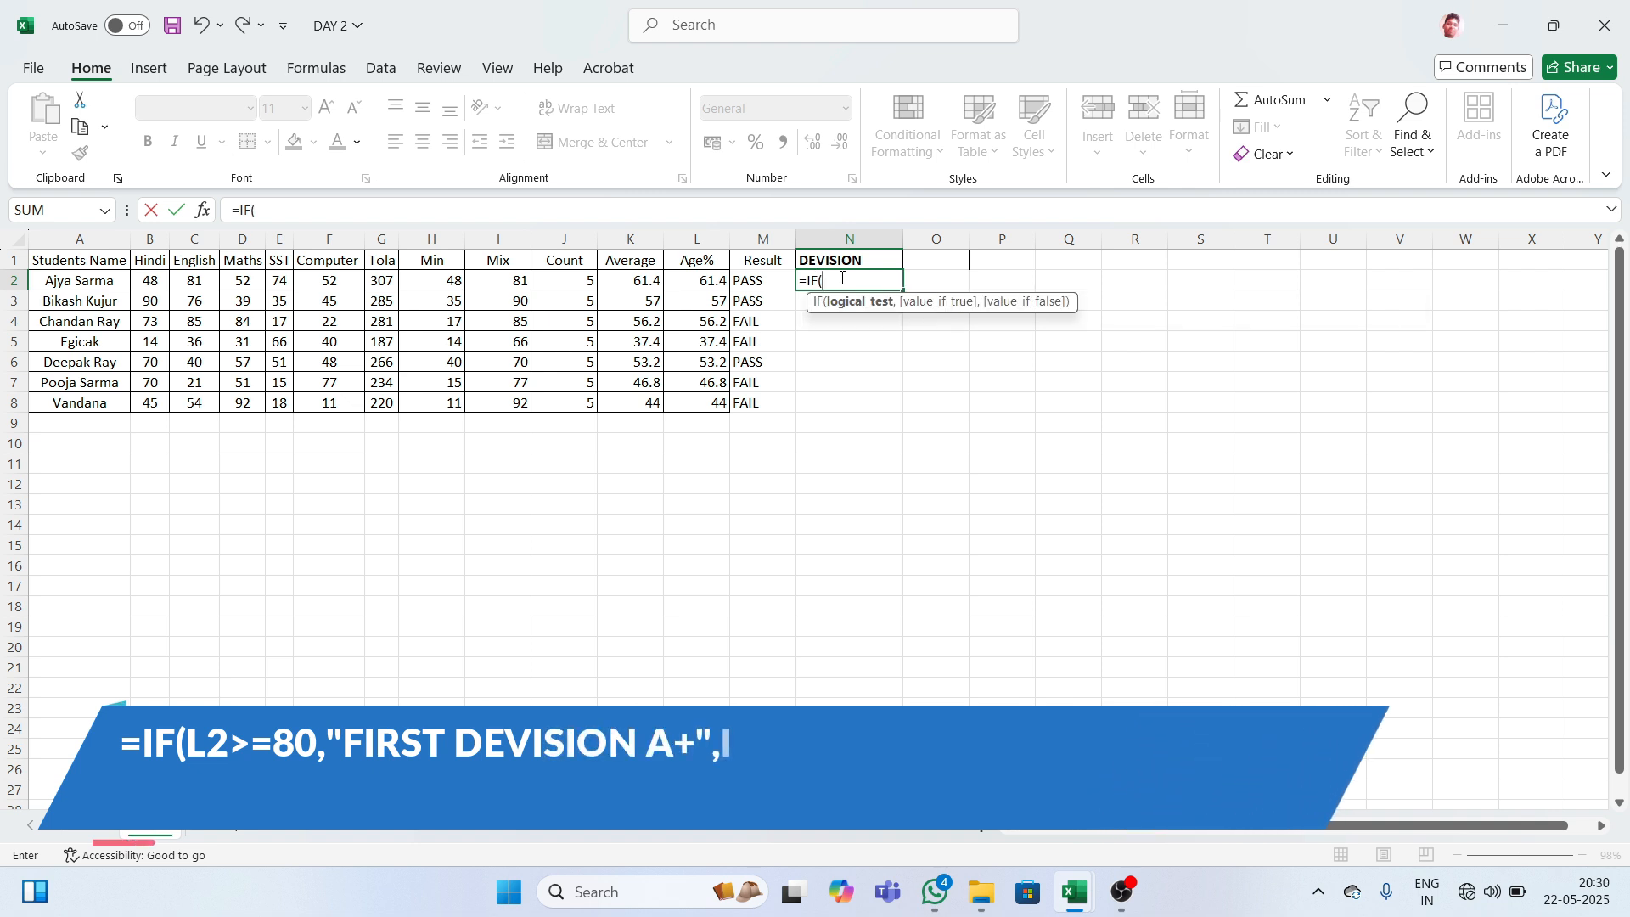
pyautogui.write('L')
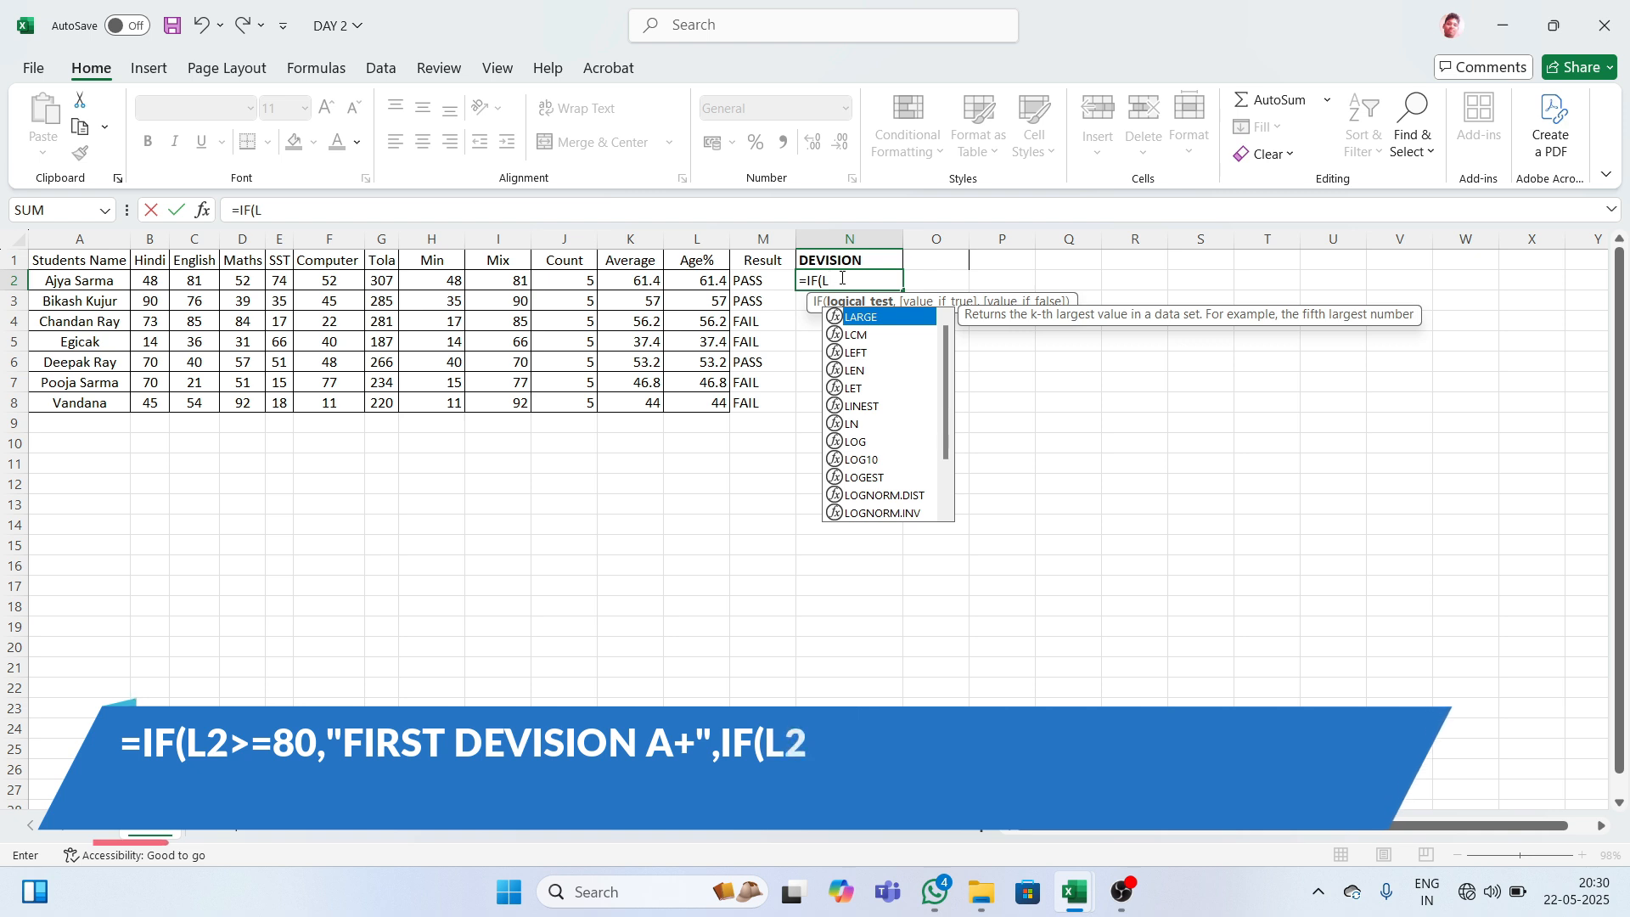
pyautogui.write('2')
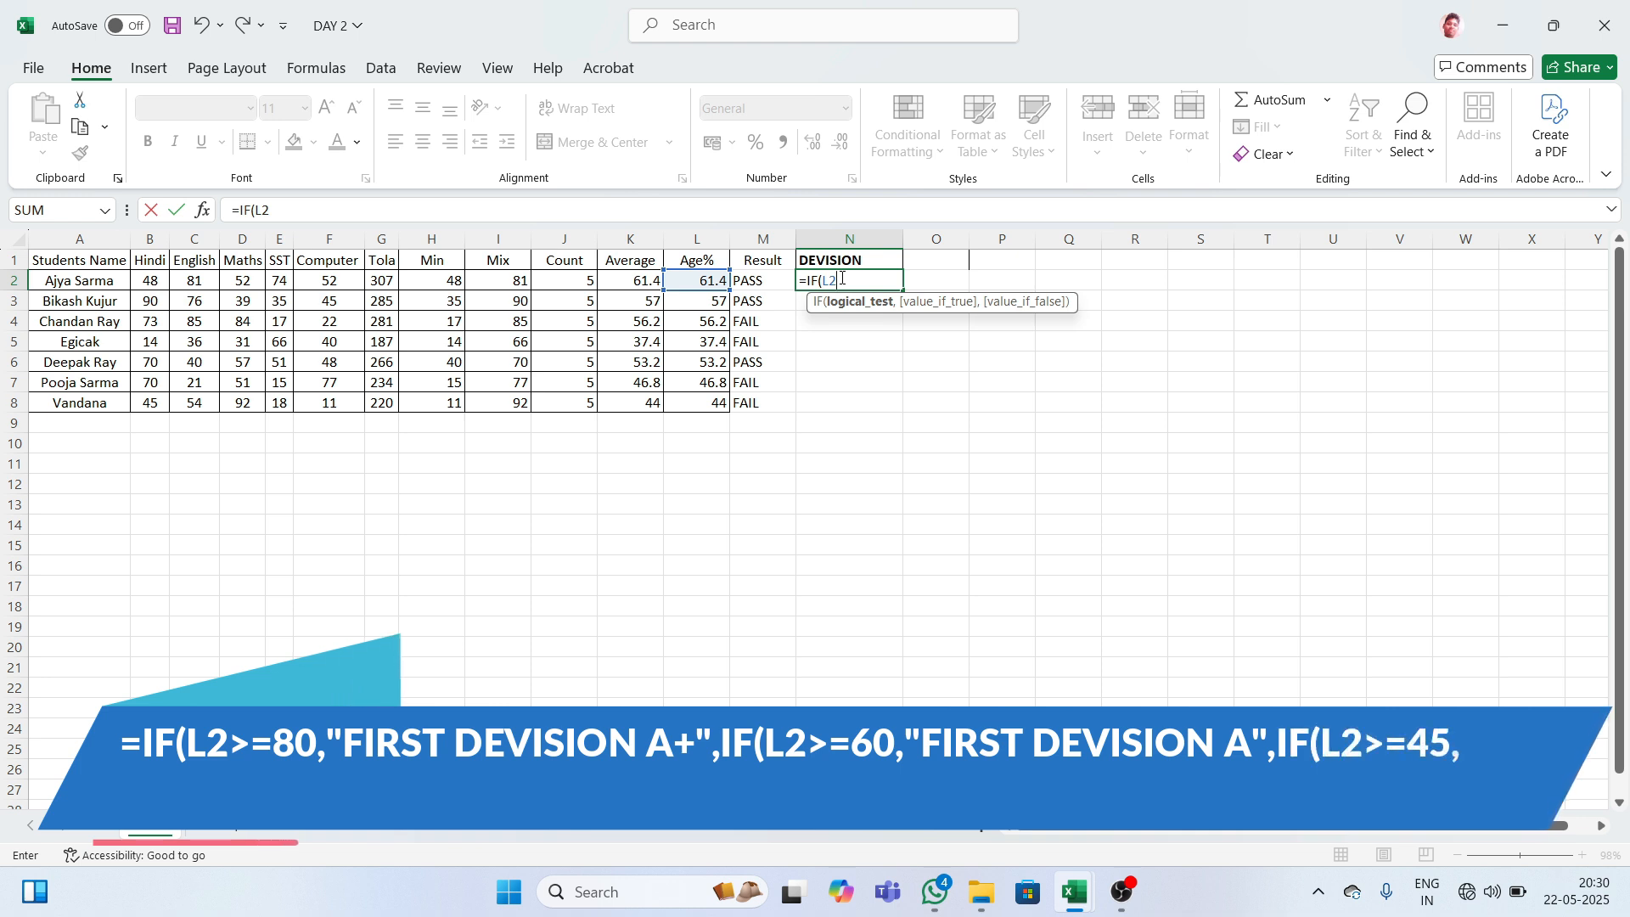
pyautogui.write('>')
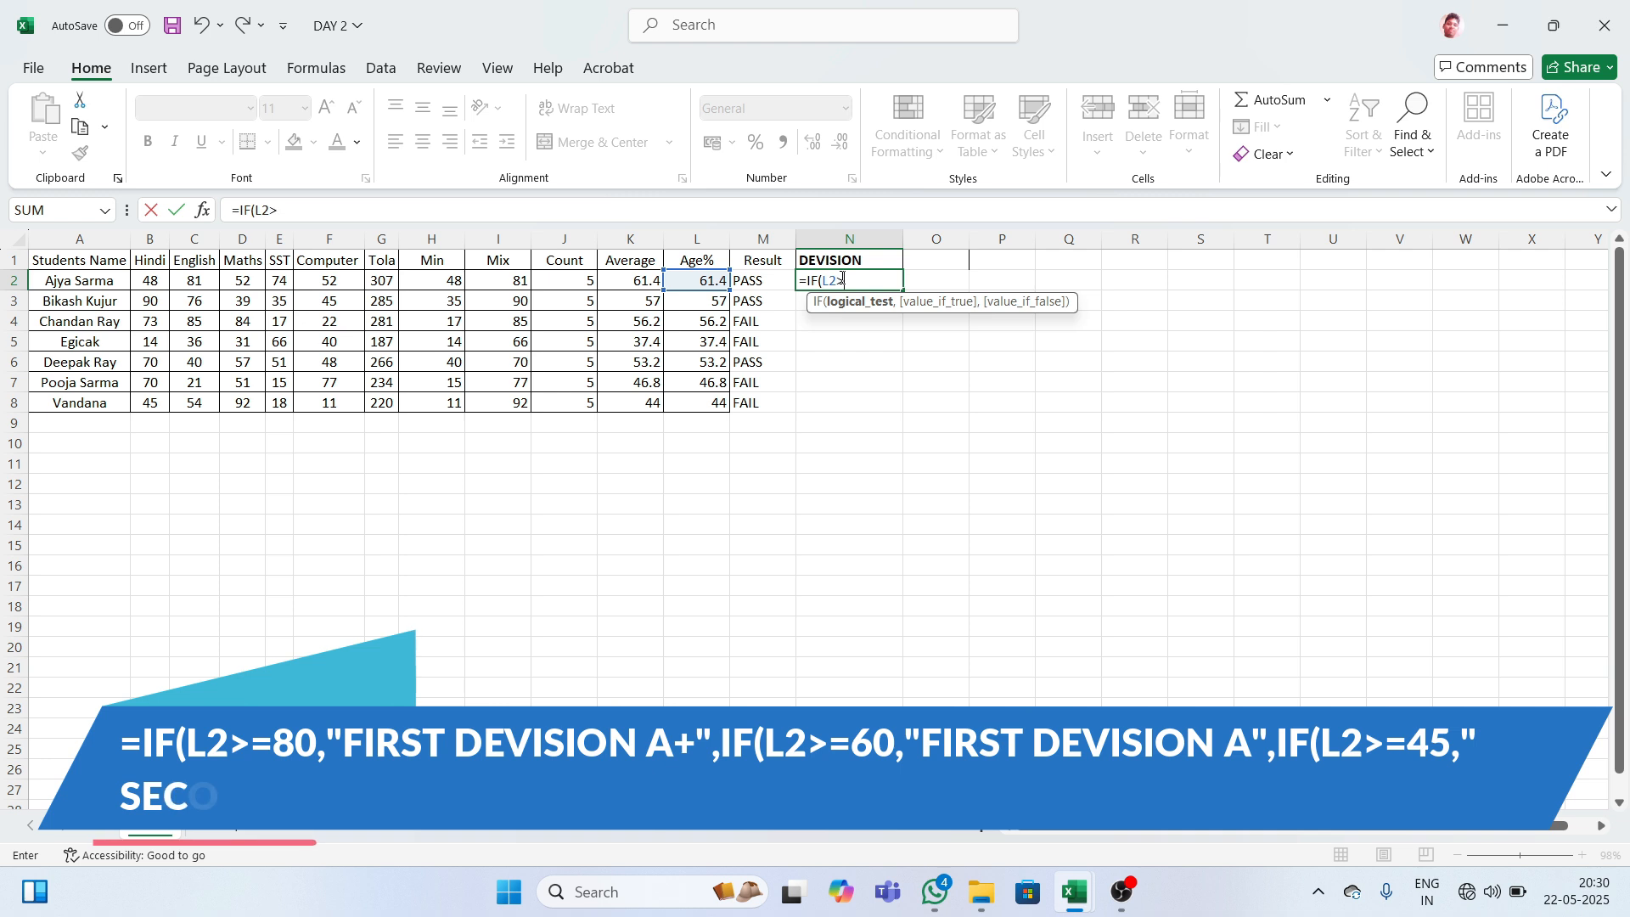
pyautogui.write('=80')
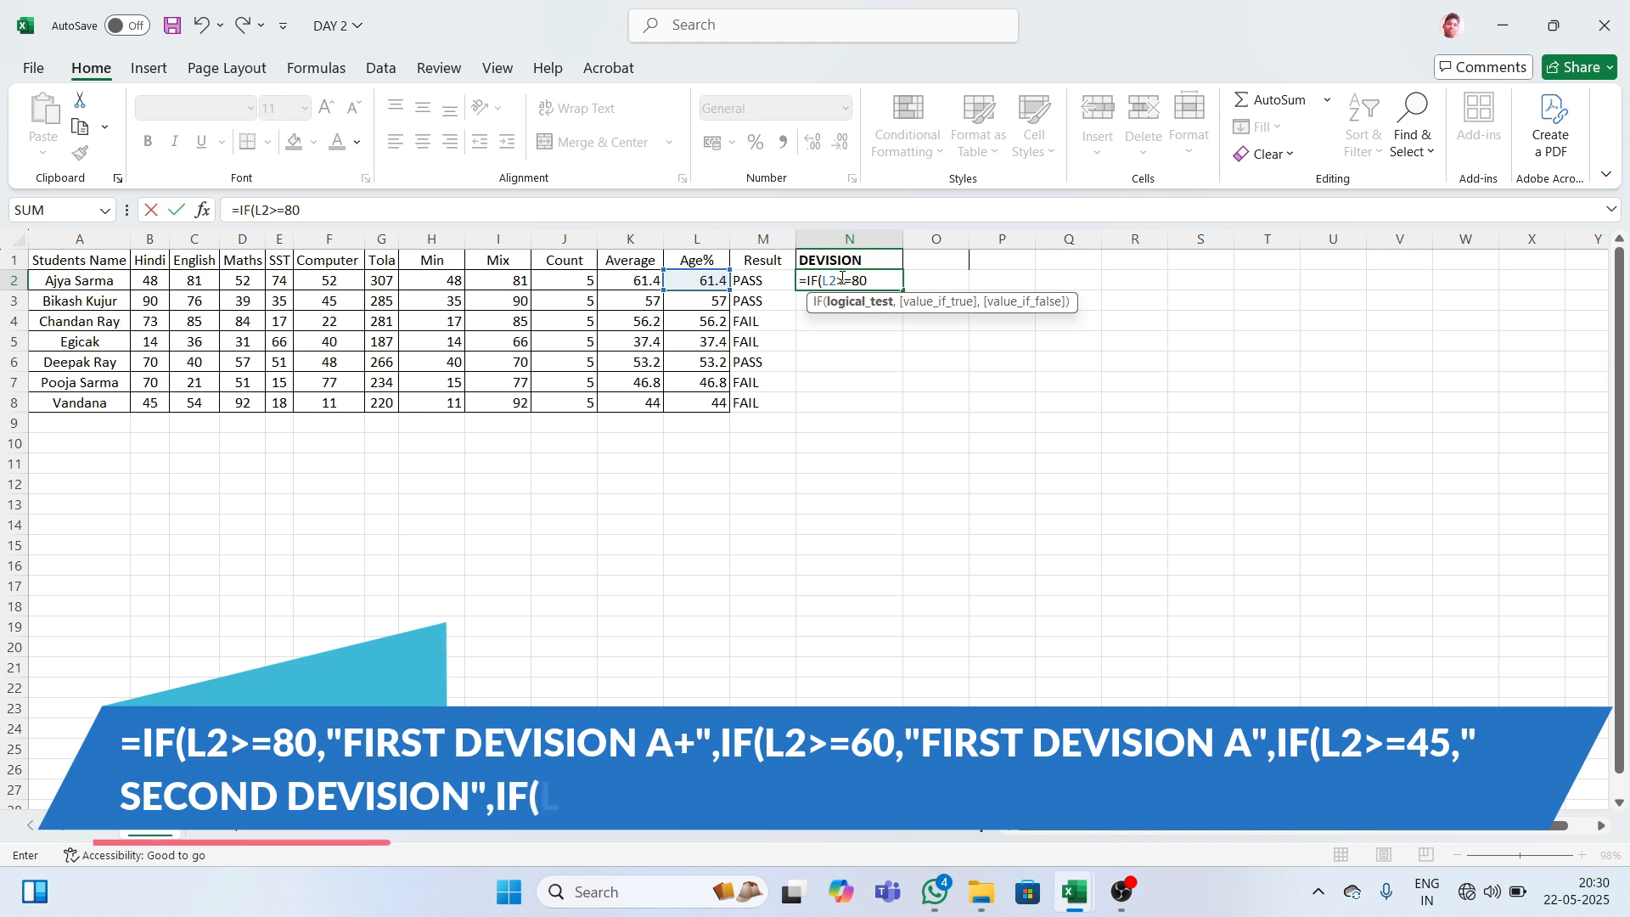
pyautogui.write(',')
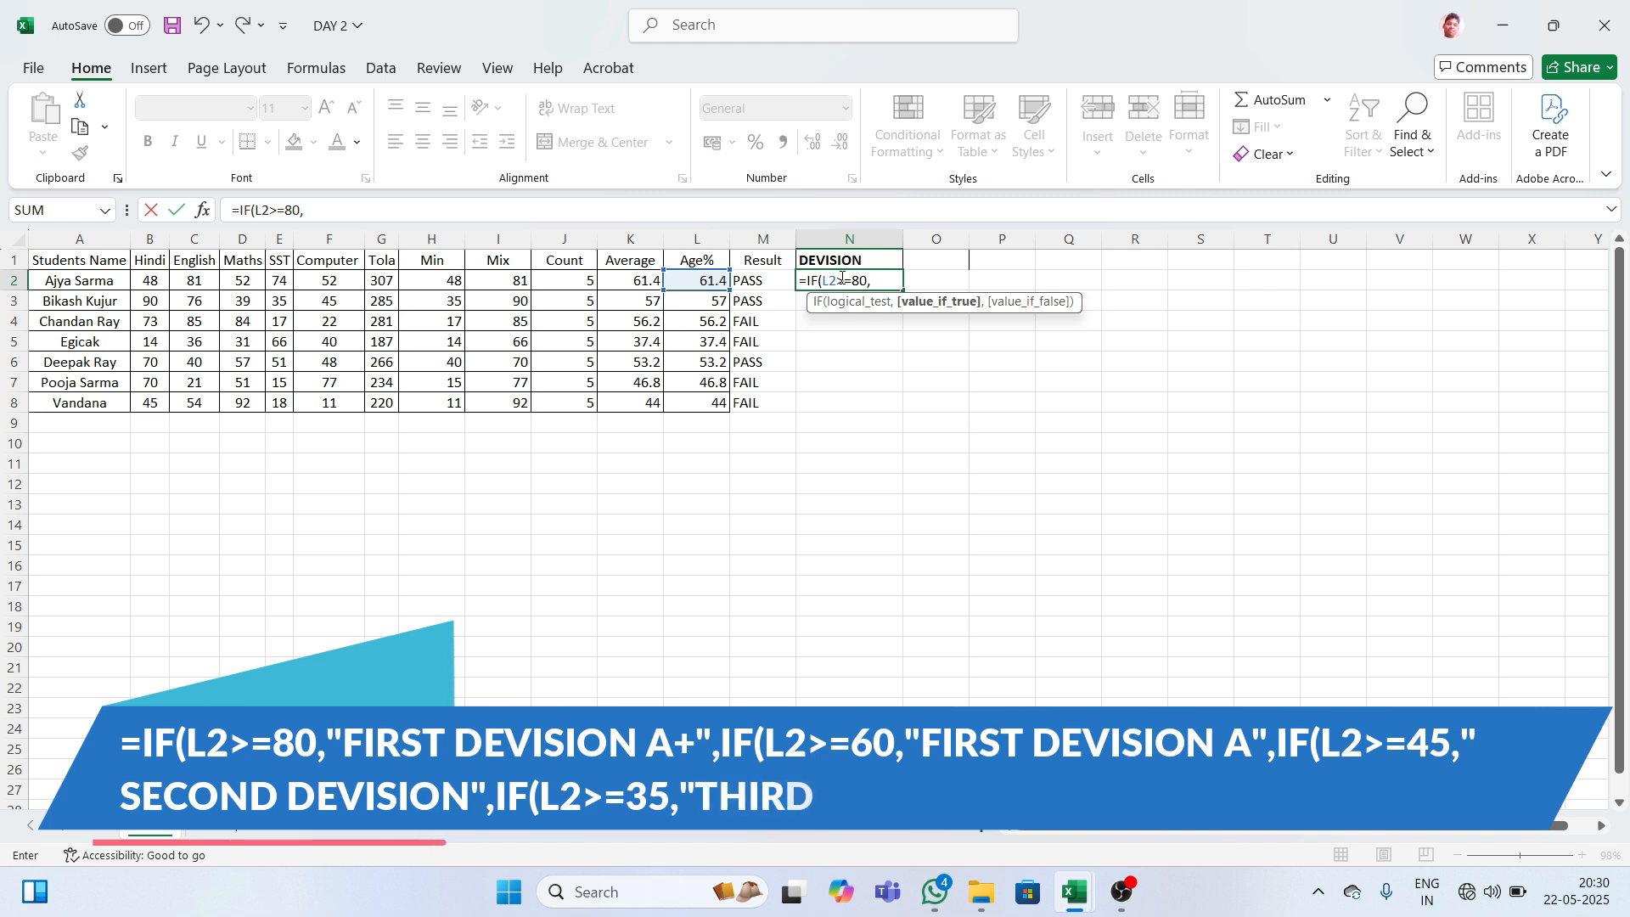
pyautogui.write(' "')
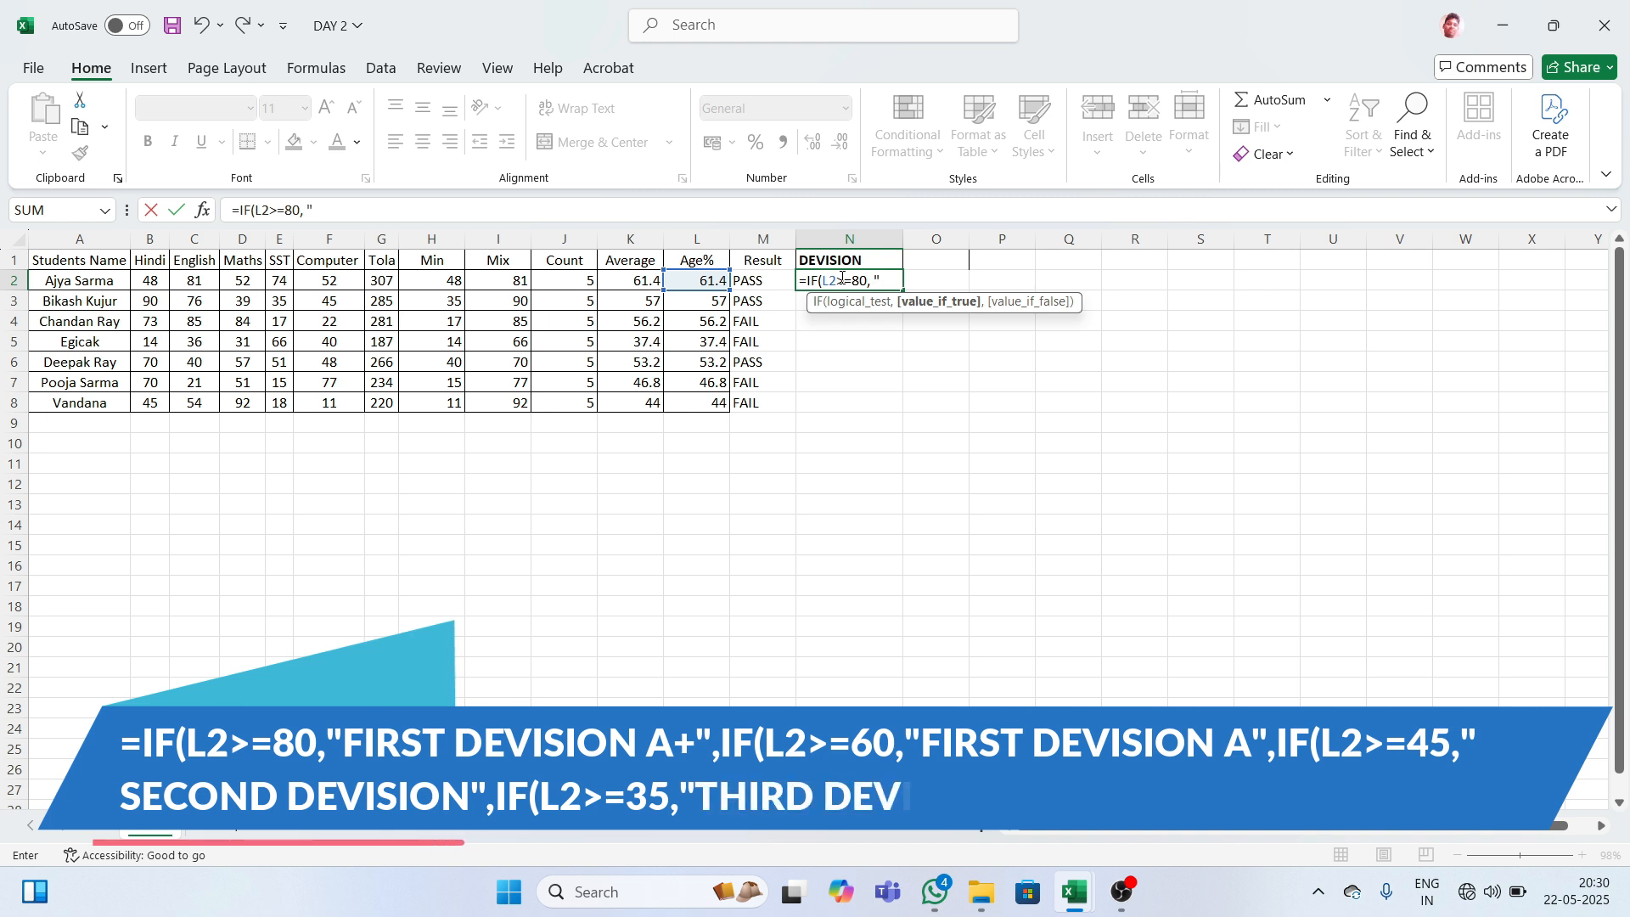
pyautogui.write('FIRST ')
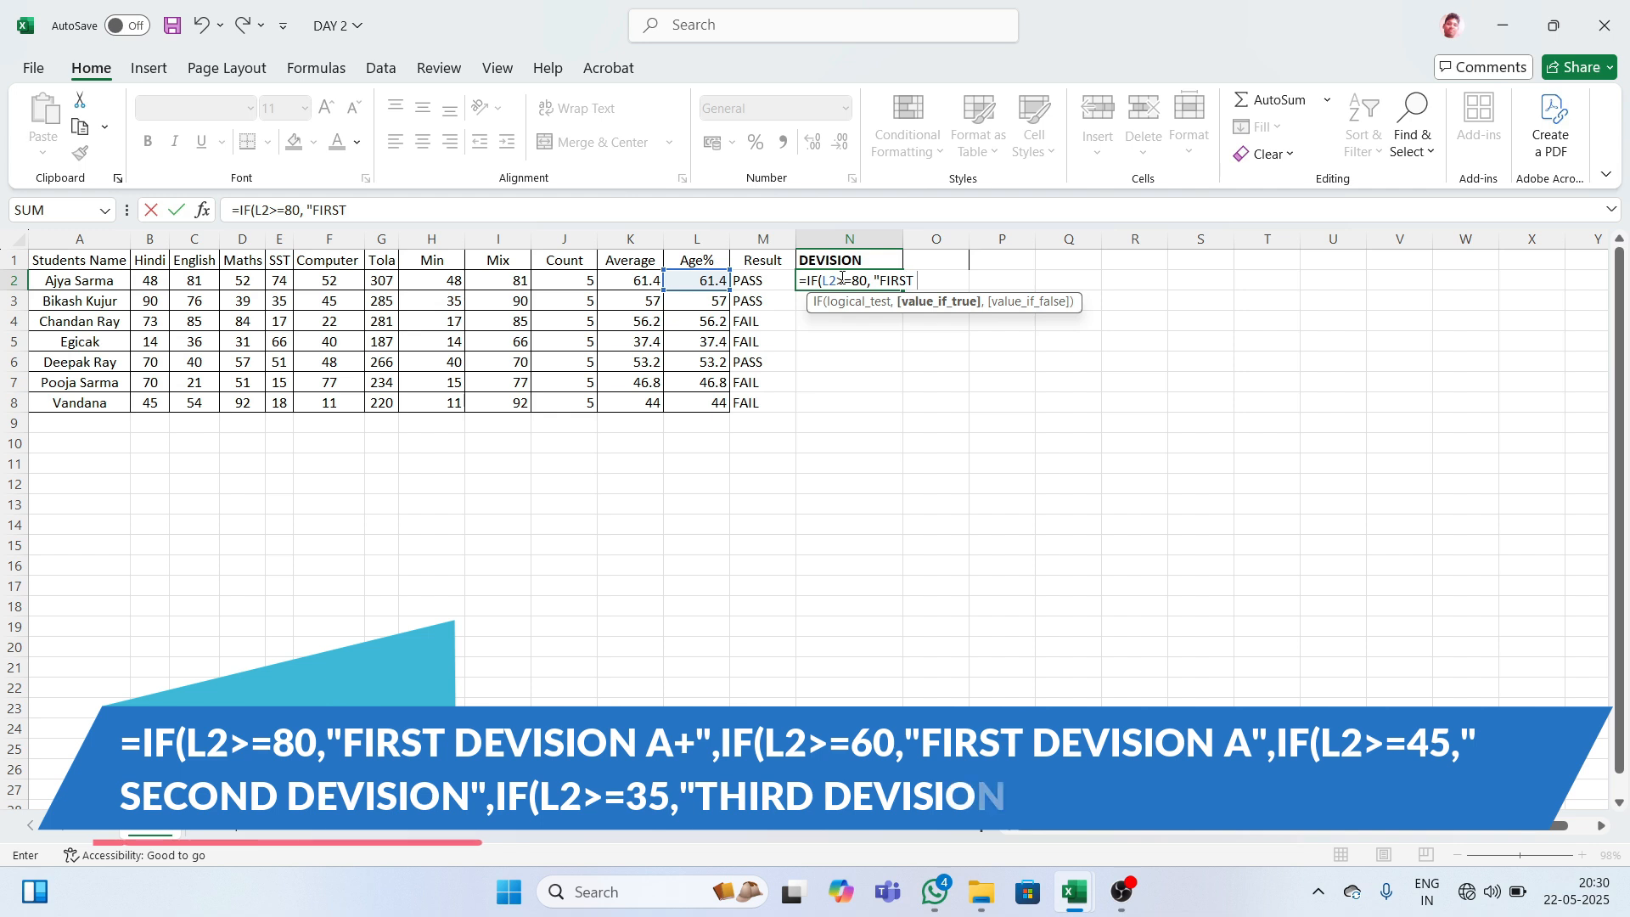
pyautogui.write('DIVISION')
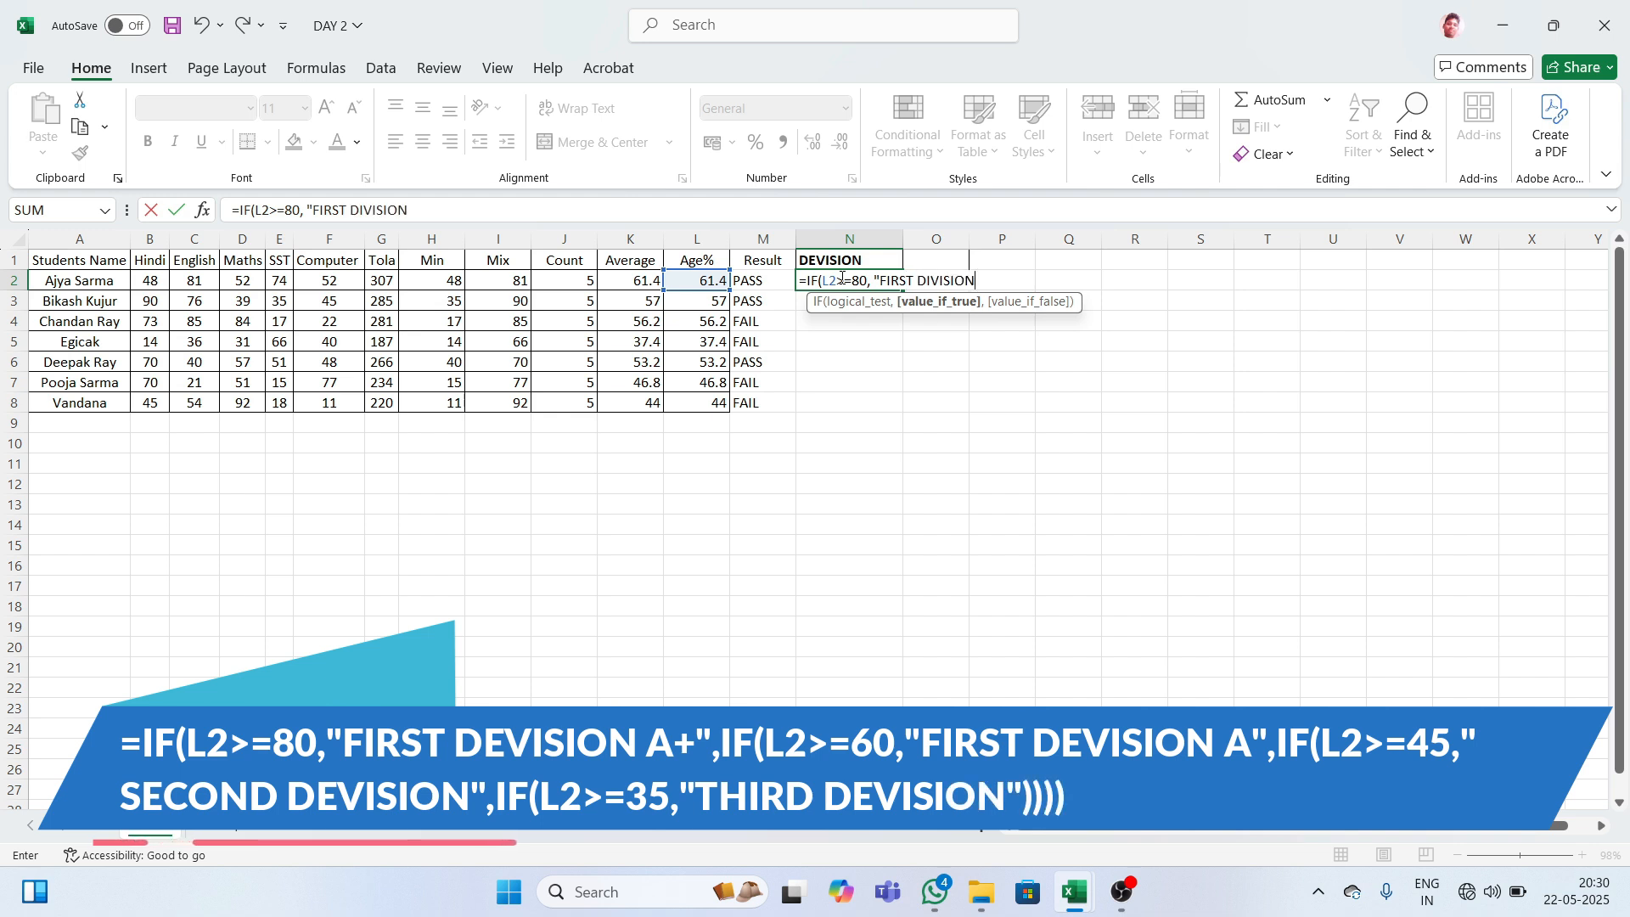
pyautogui.press('BackSpace')
pyautogui.press('BackSpace')
pyautogui.press('BackSpace')
pyautogui.press('BackSpace')
pyautogui.press('BackSpace')
pyautogui.press('BackSpace')
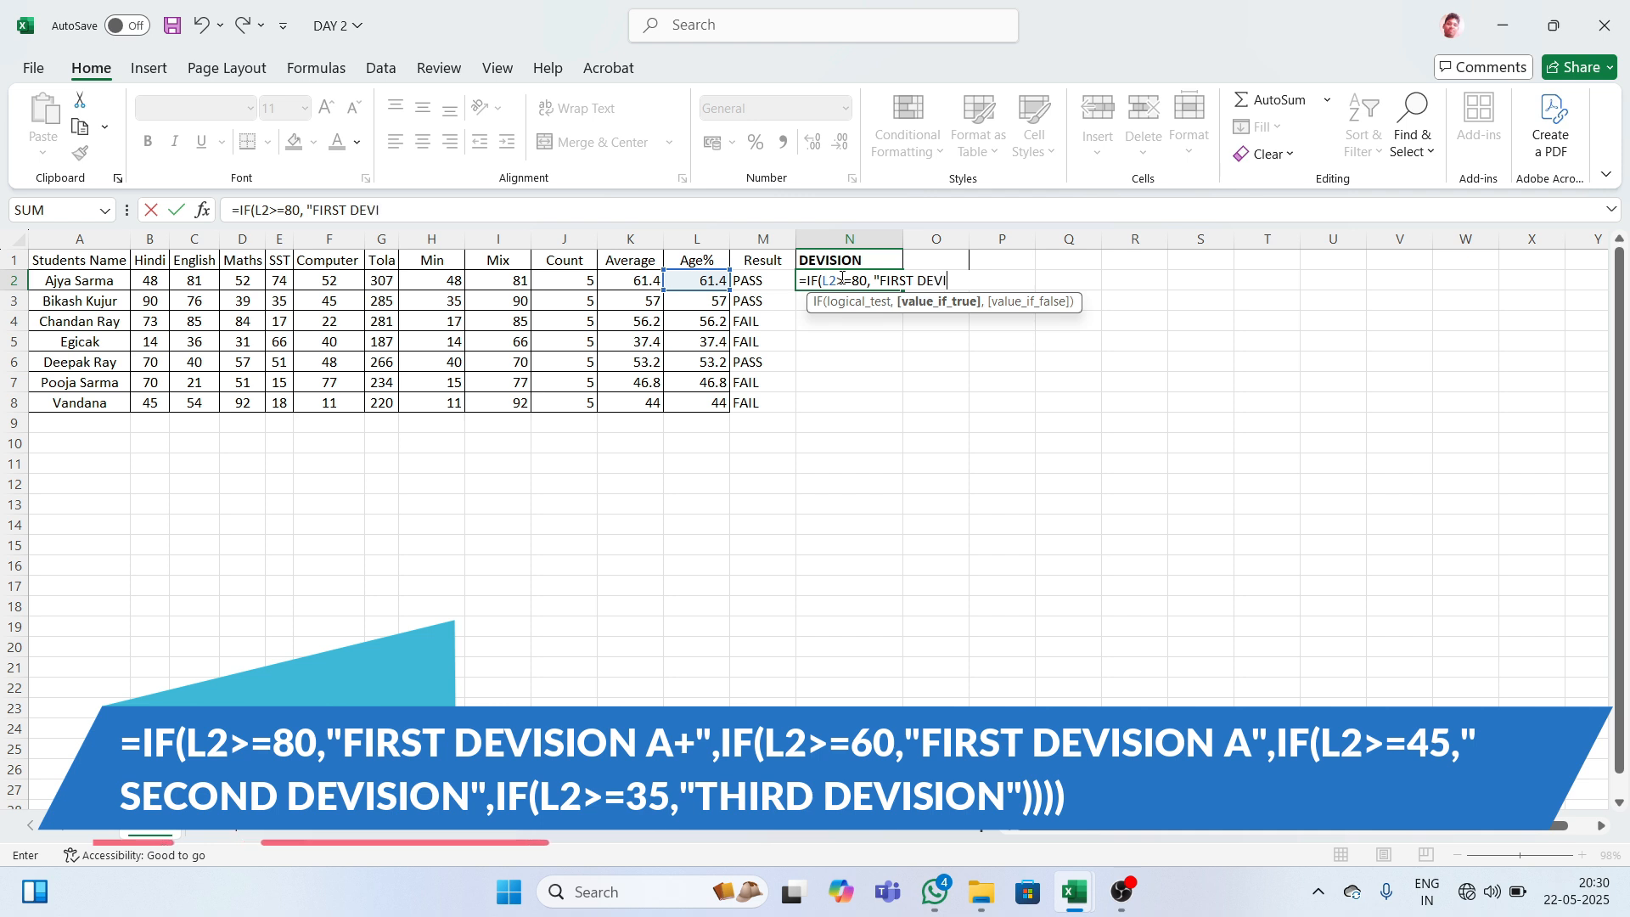
pyautogui.write('EVISION')
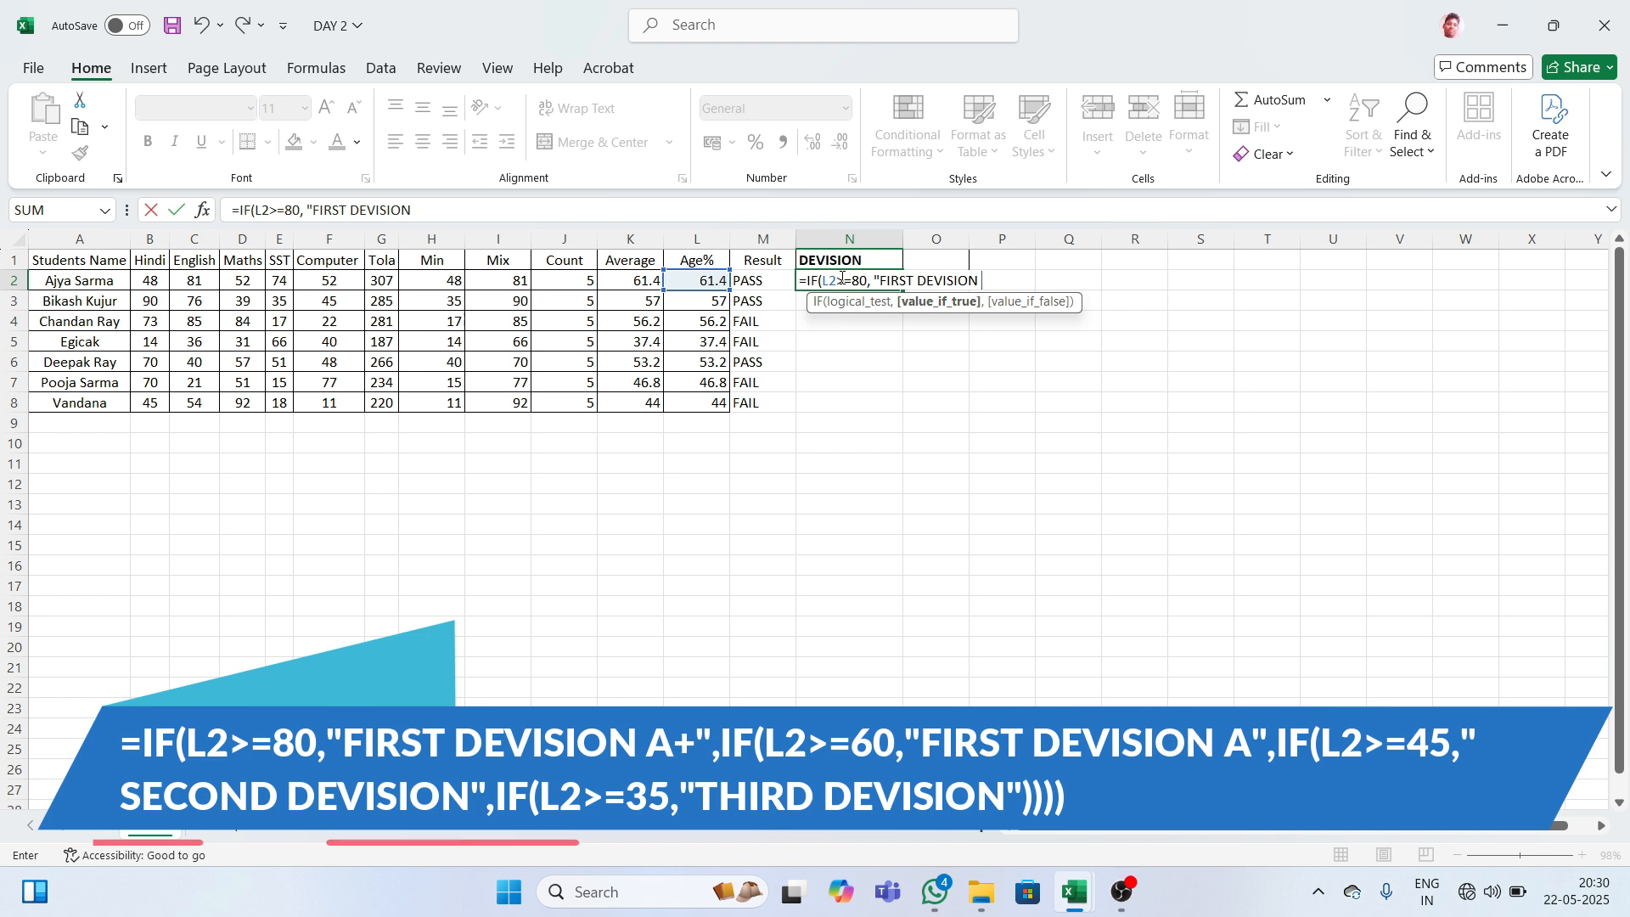
pyautogui.write(' A+')
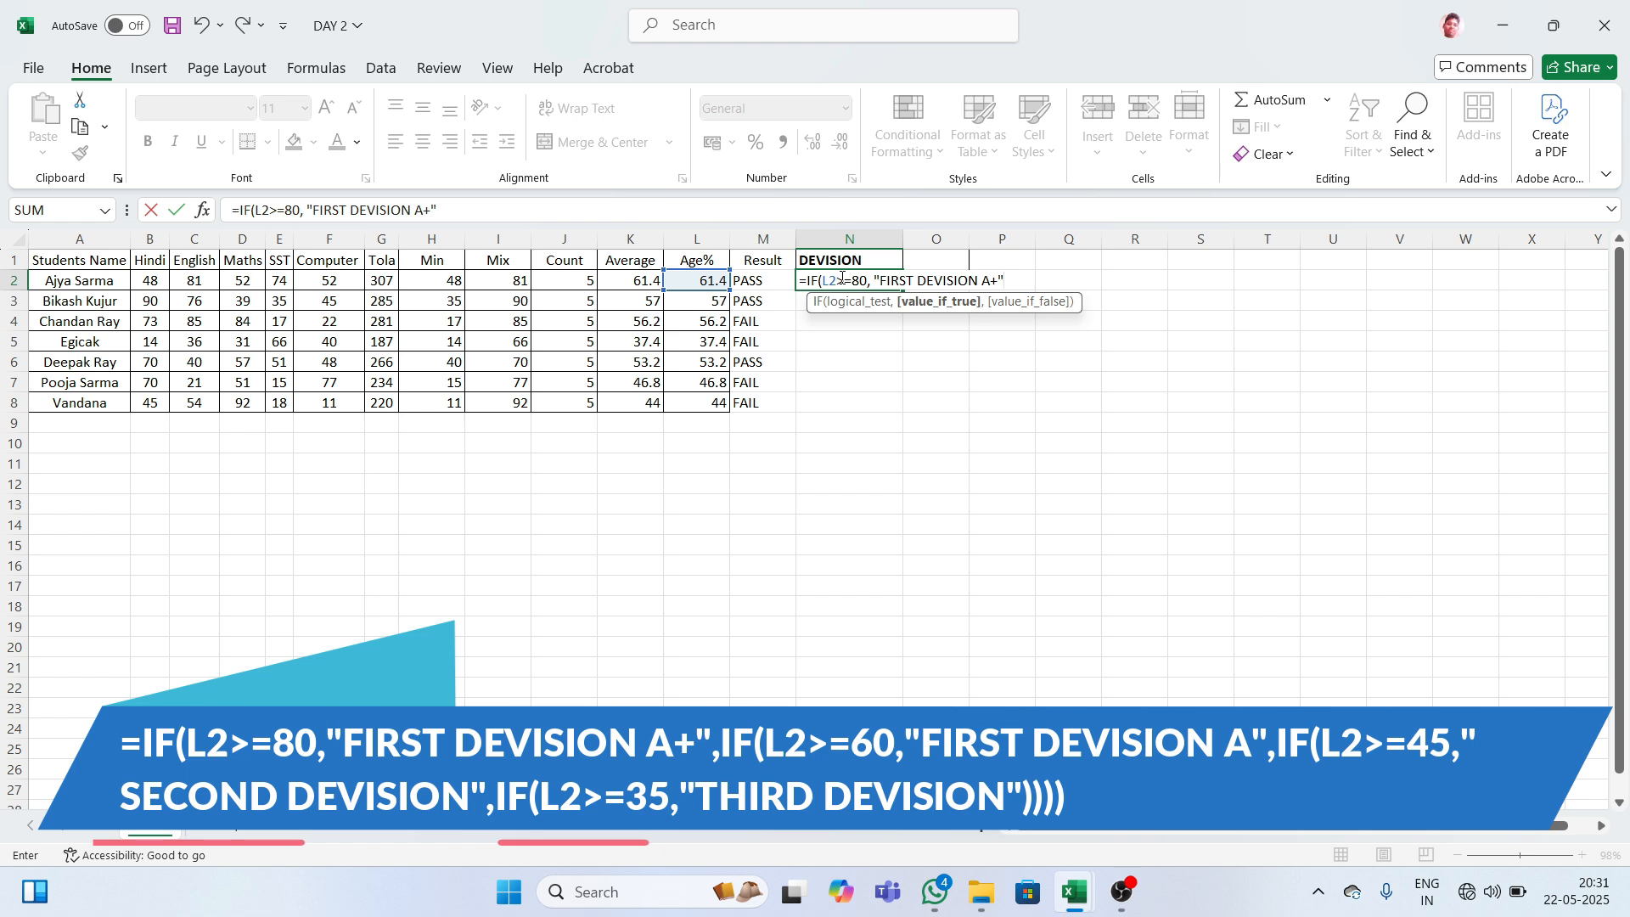
# - Add the nested test IF(L2>=60,"FIRST DEVISION" to N2's formula
pyautogui.write(',')
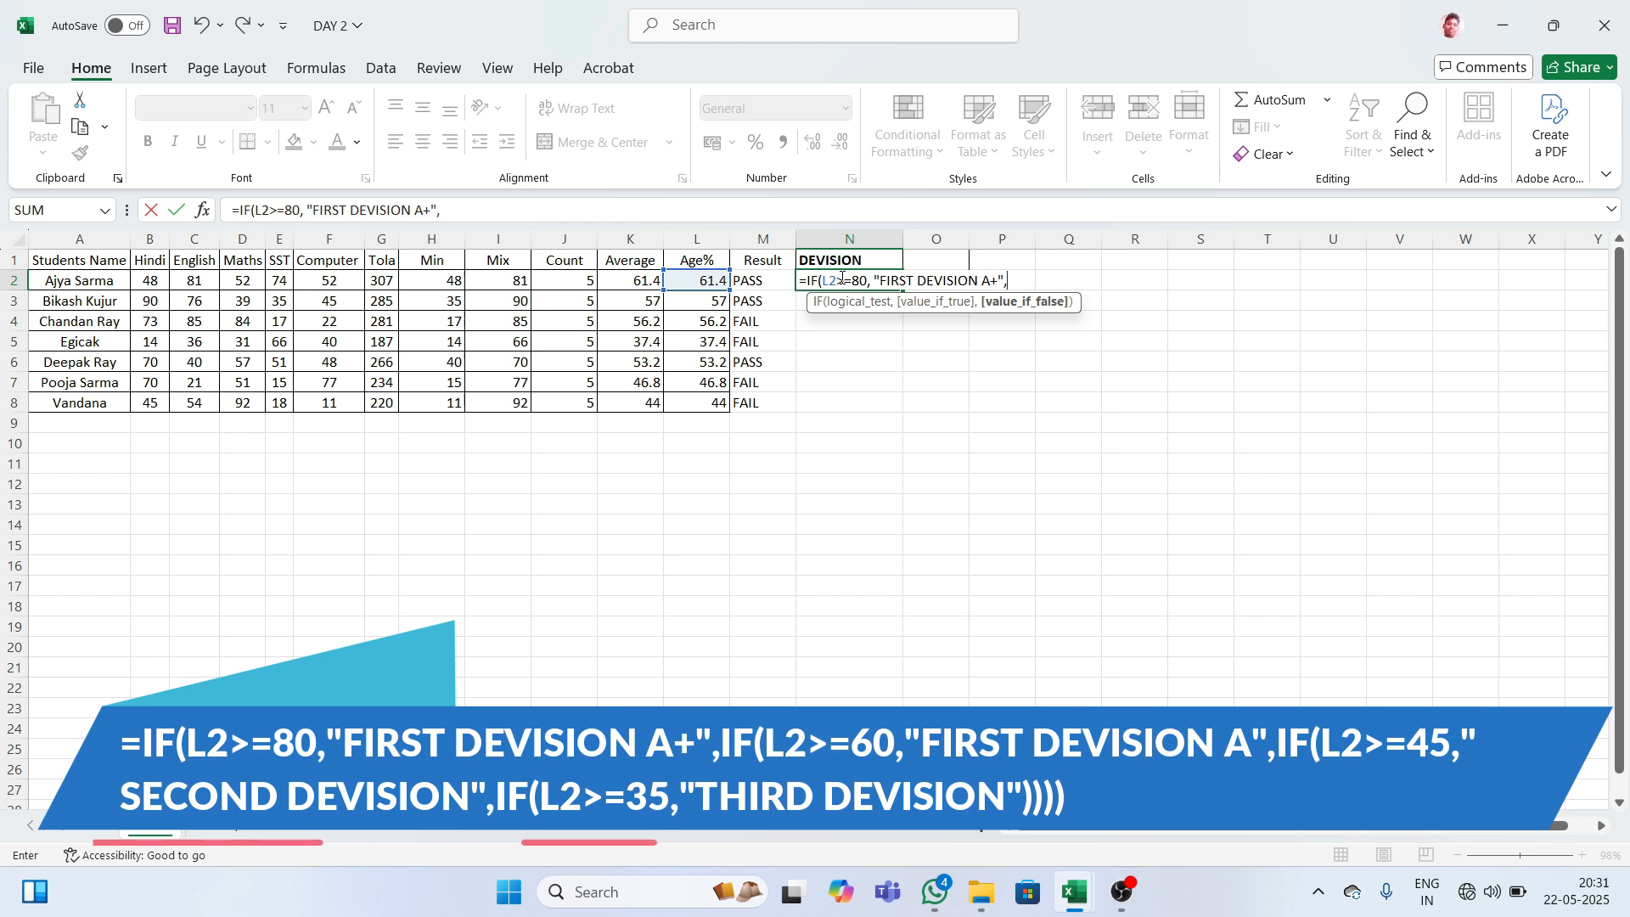
pyautogui.write('IF')
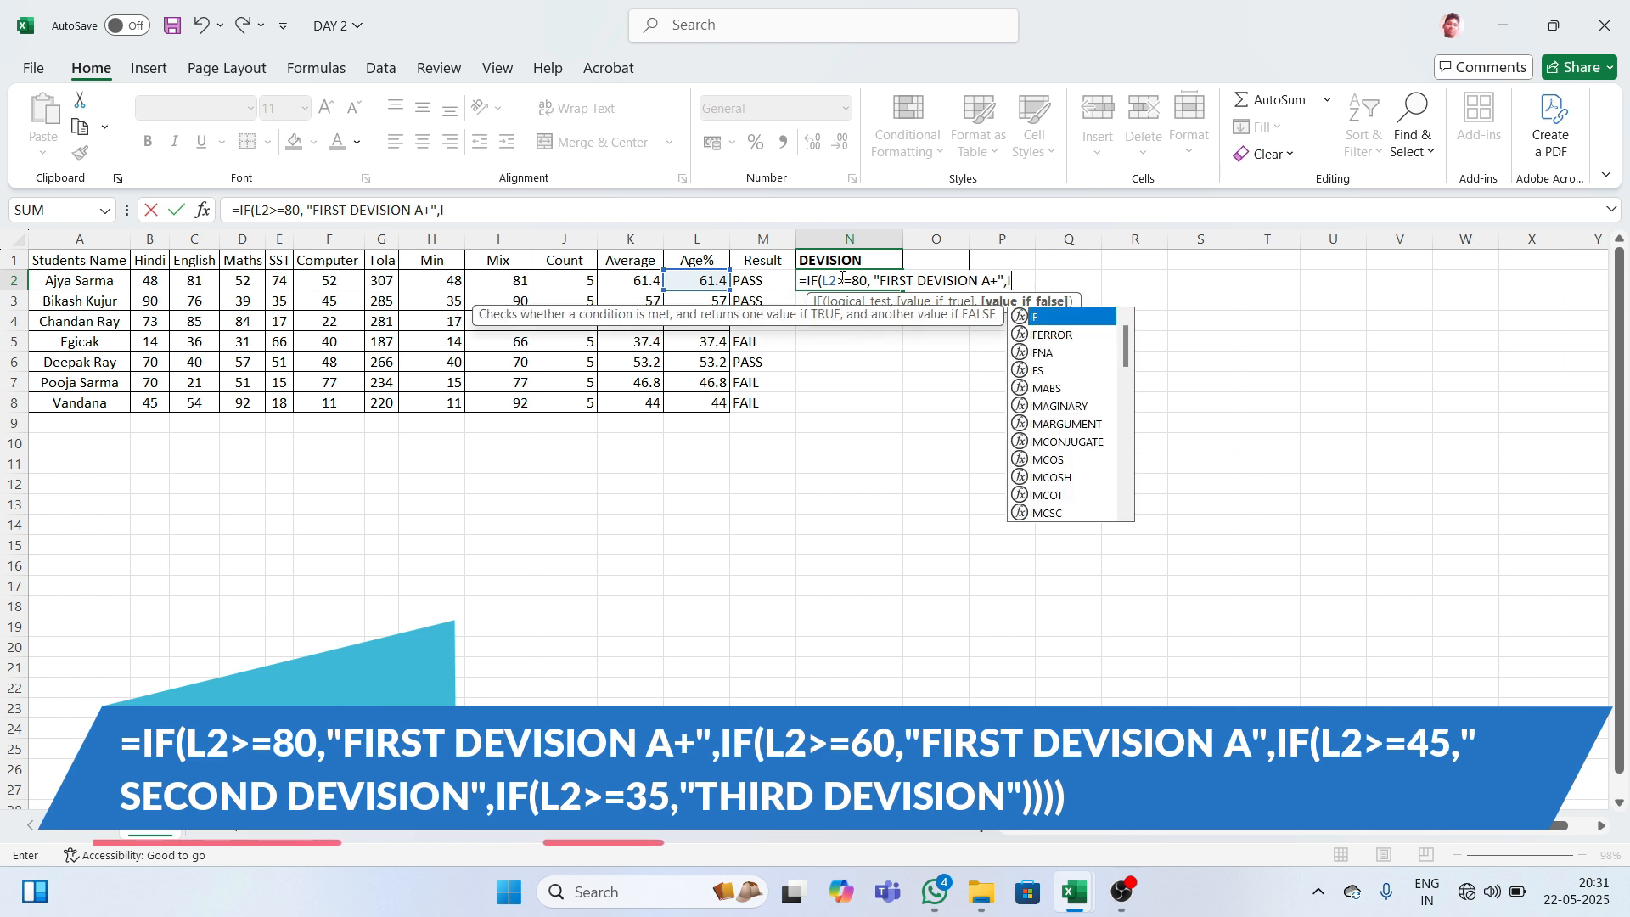
pyautogui.write('(')
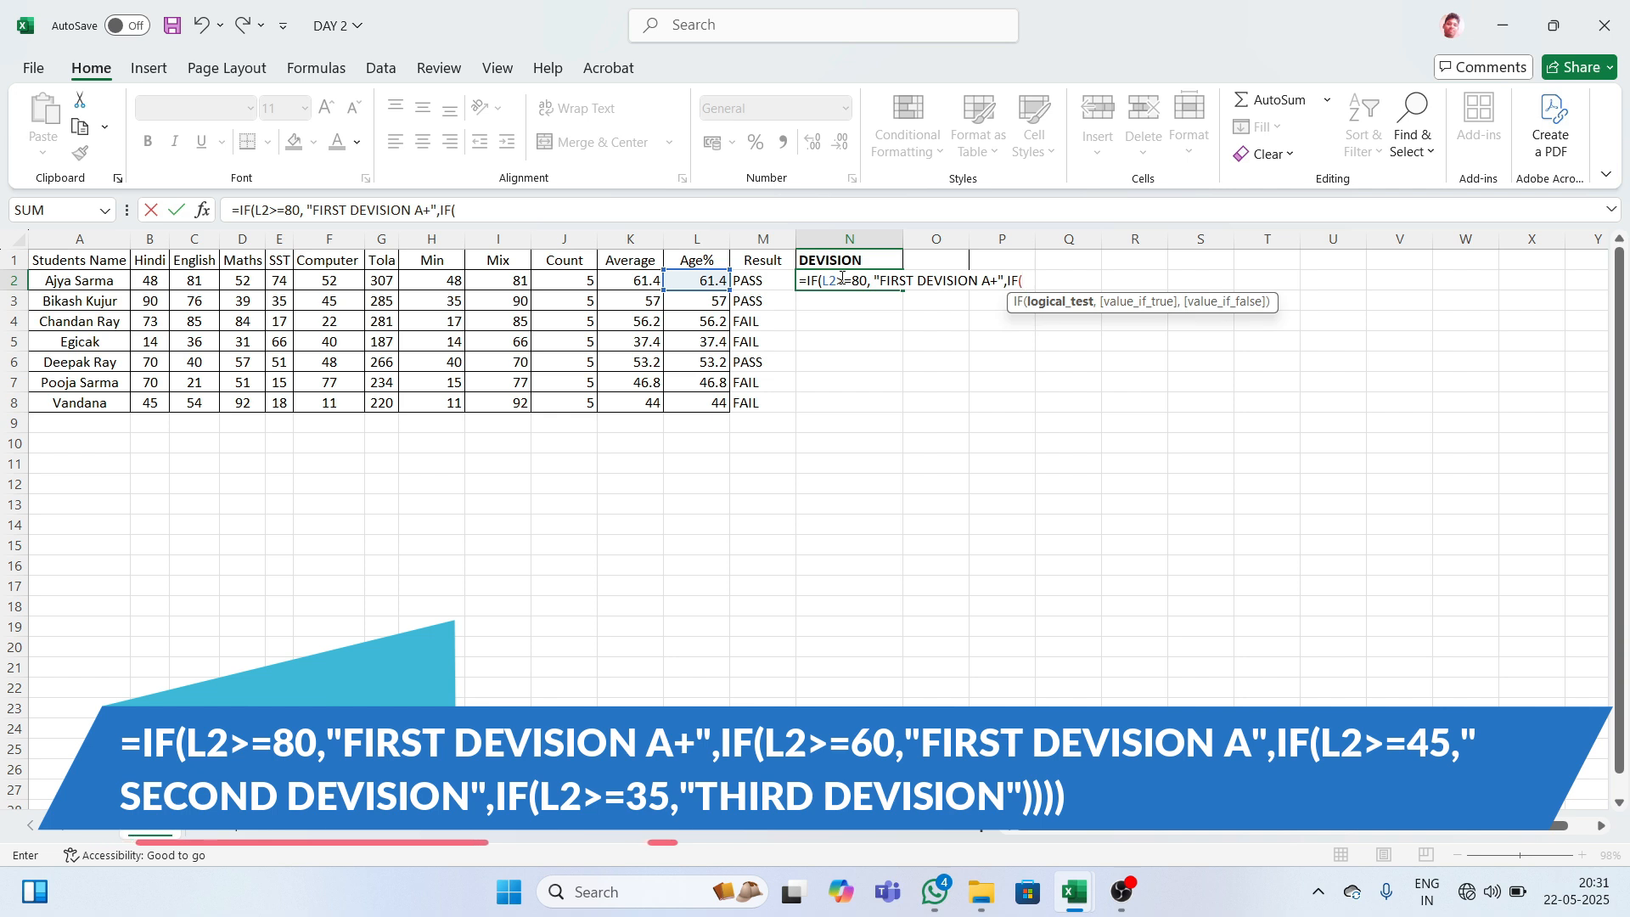
pyautogui.write('L')
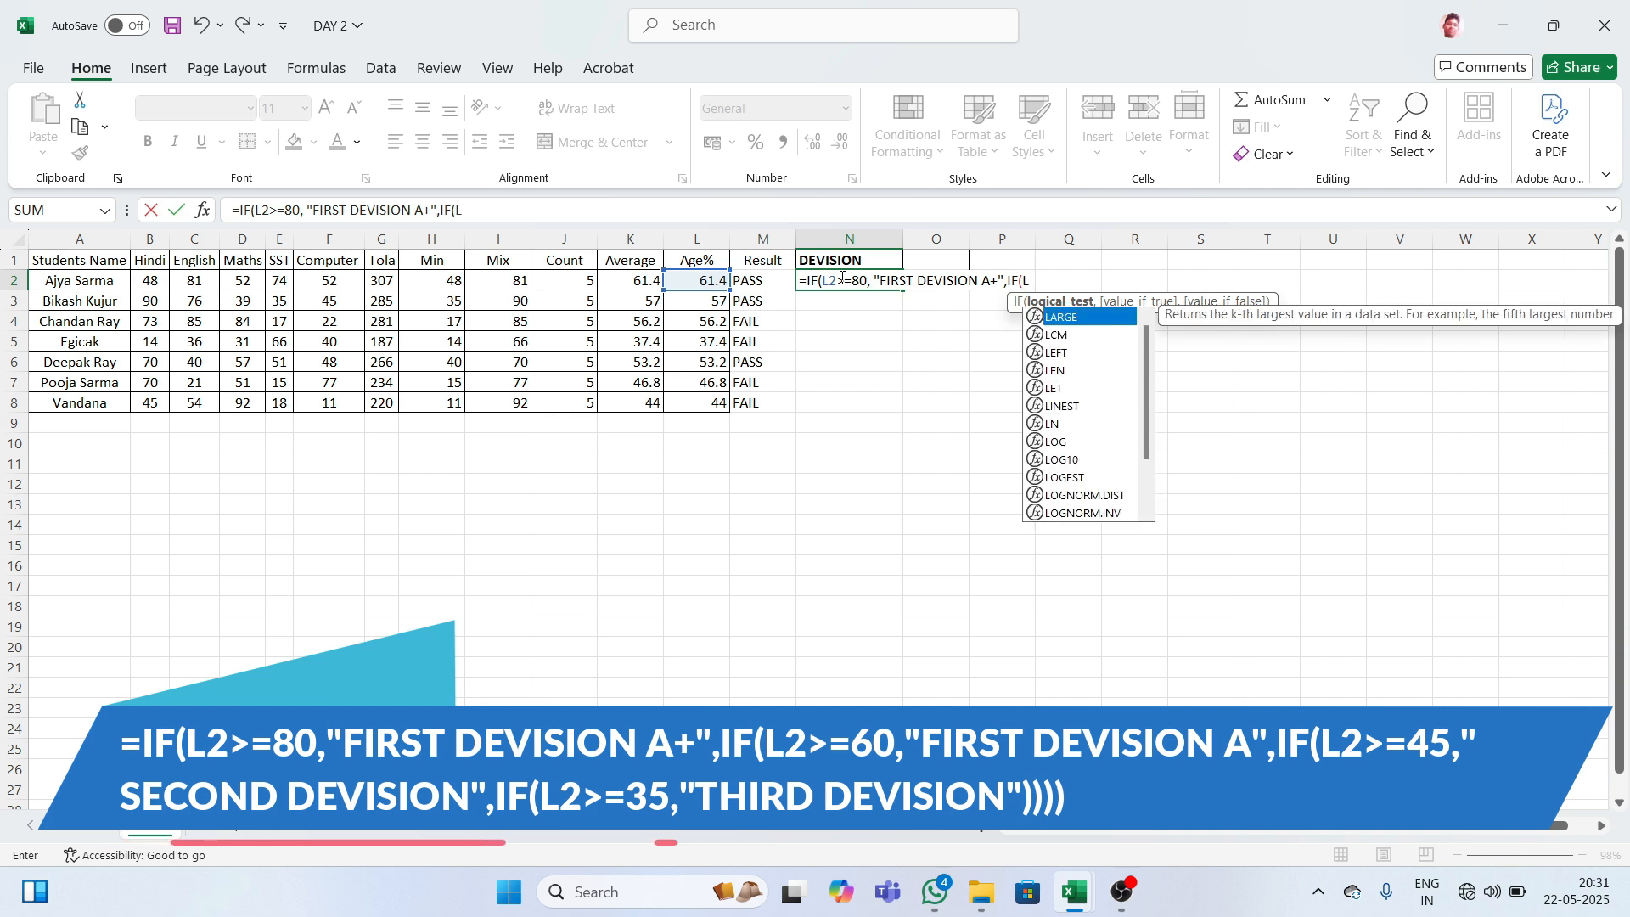
pyautogui.write('2>=')
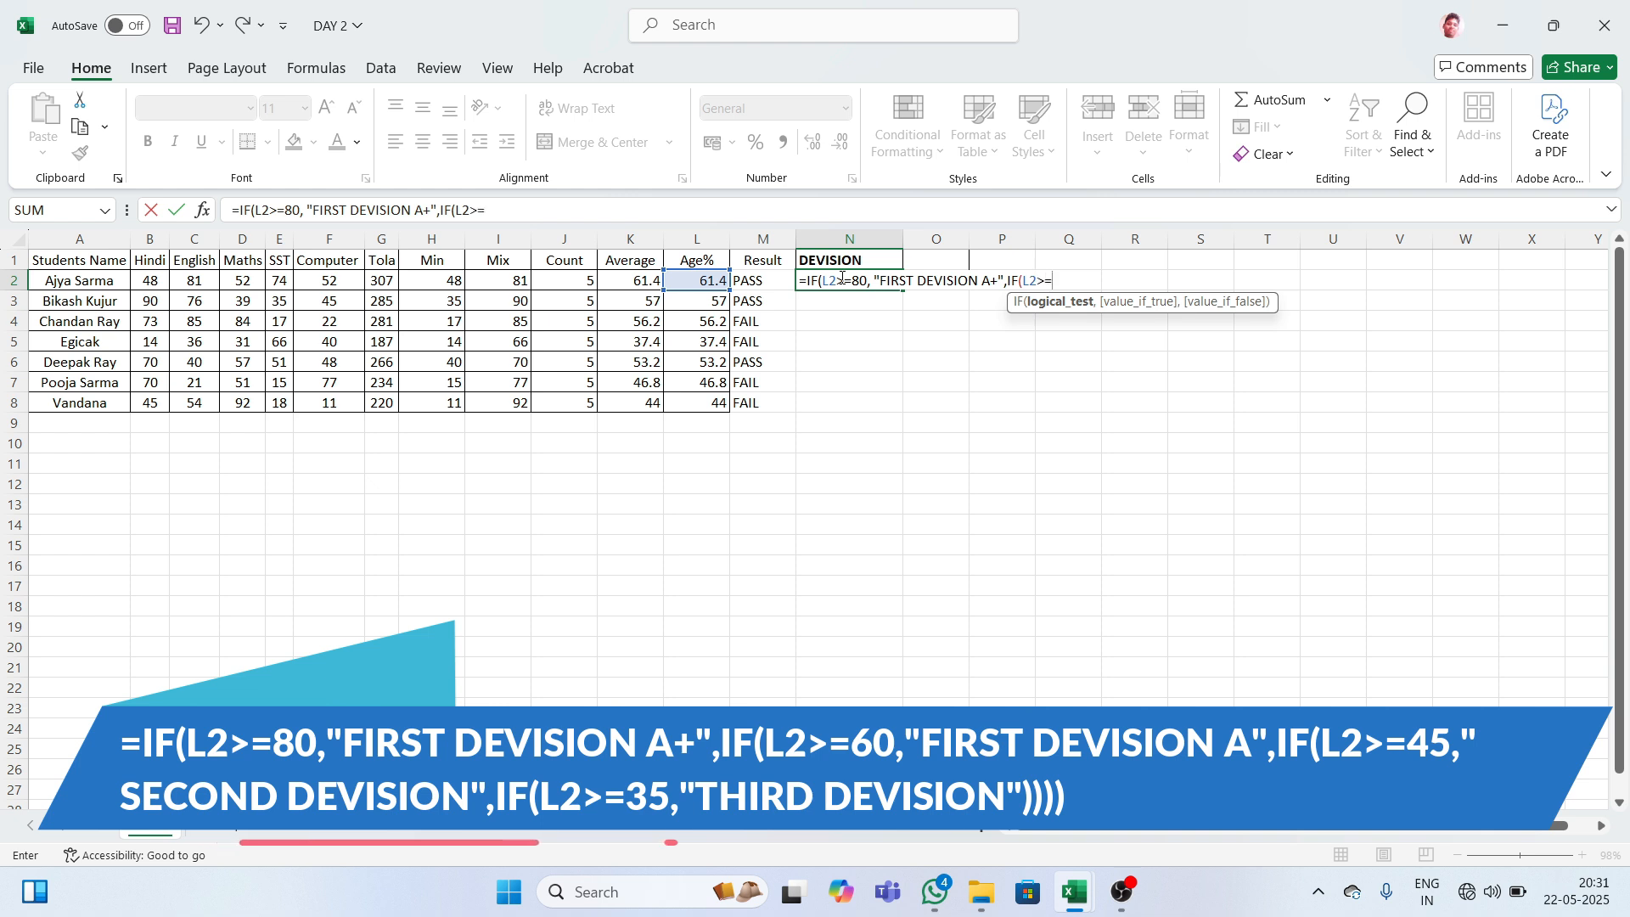
pyautogui.write('60,')
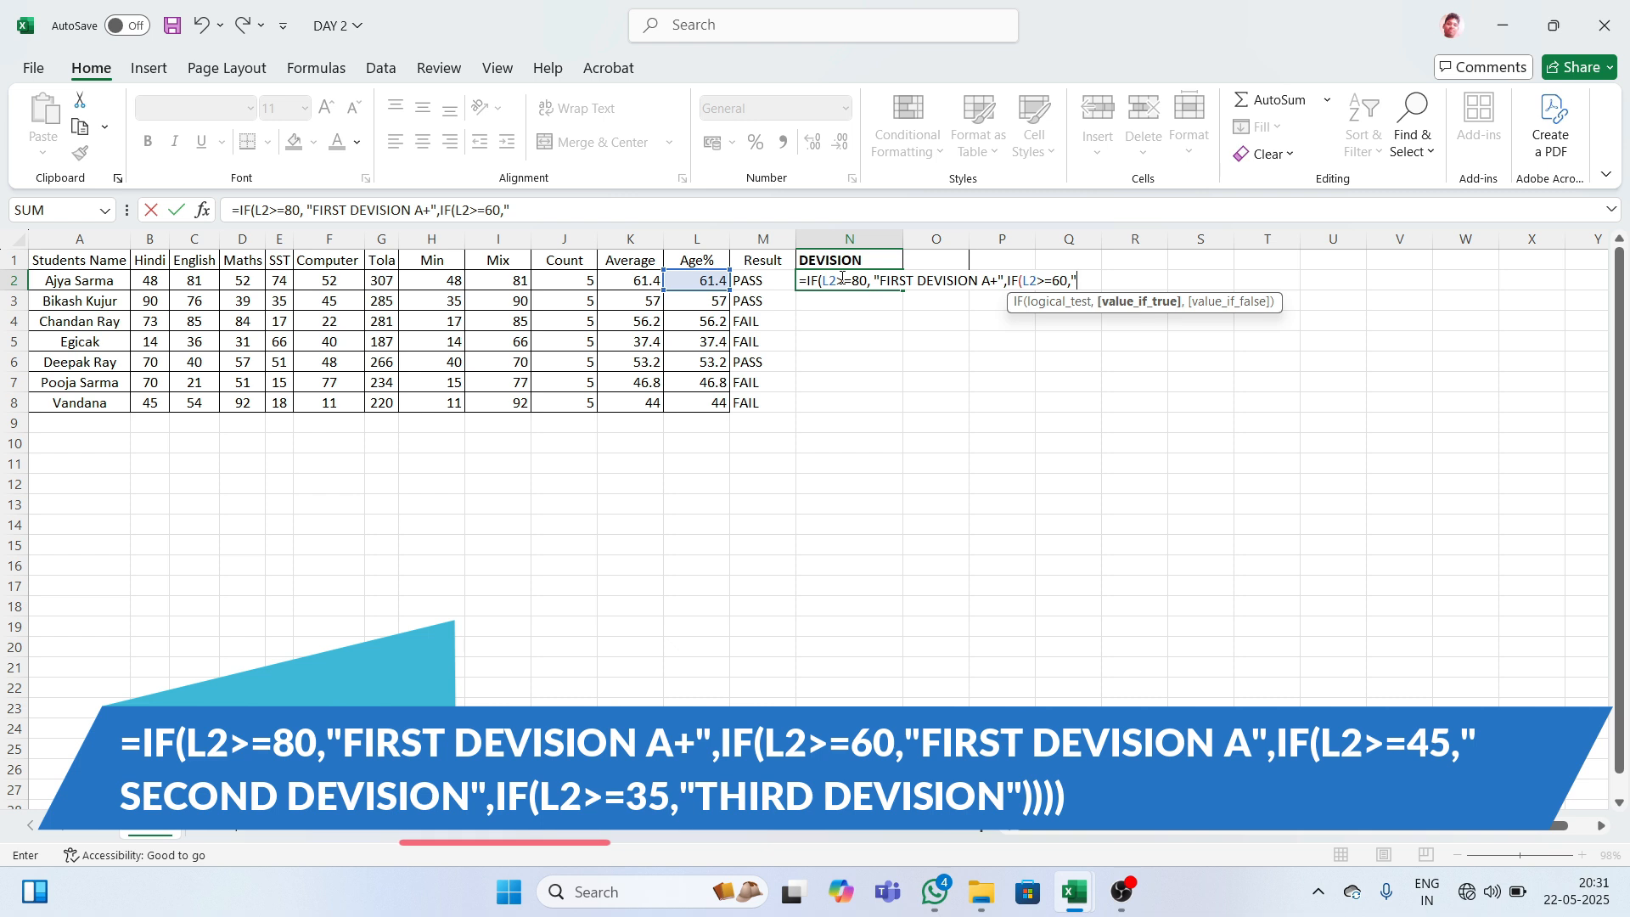
pyautogui.write('"FIRST D')
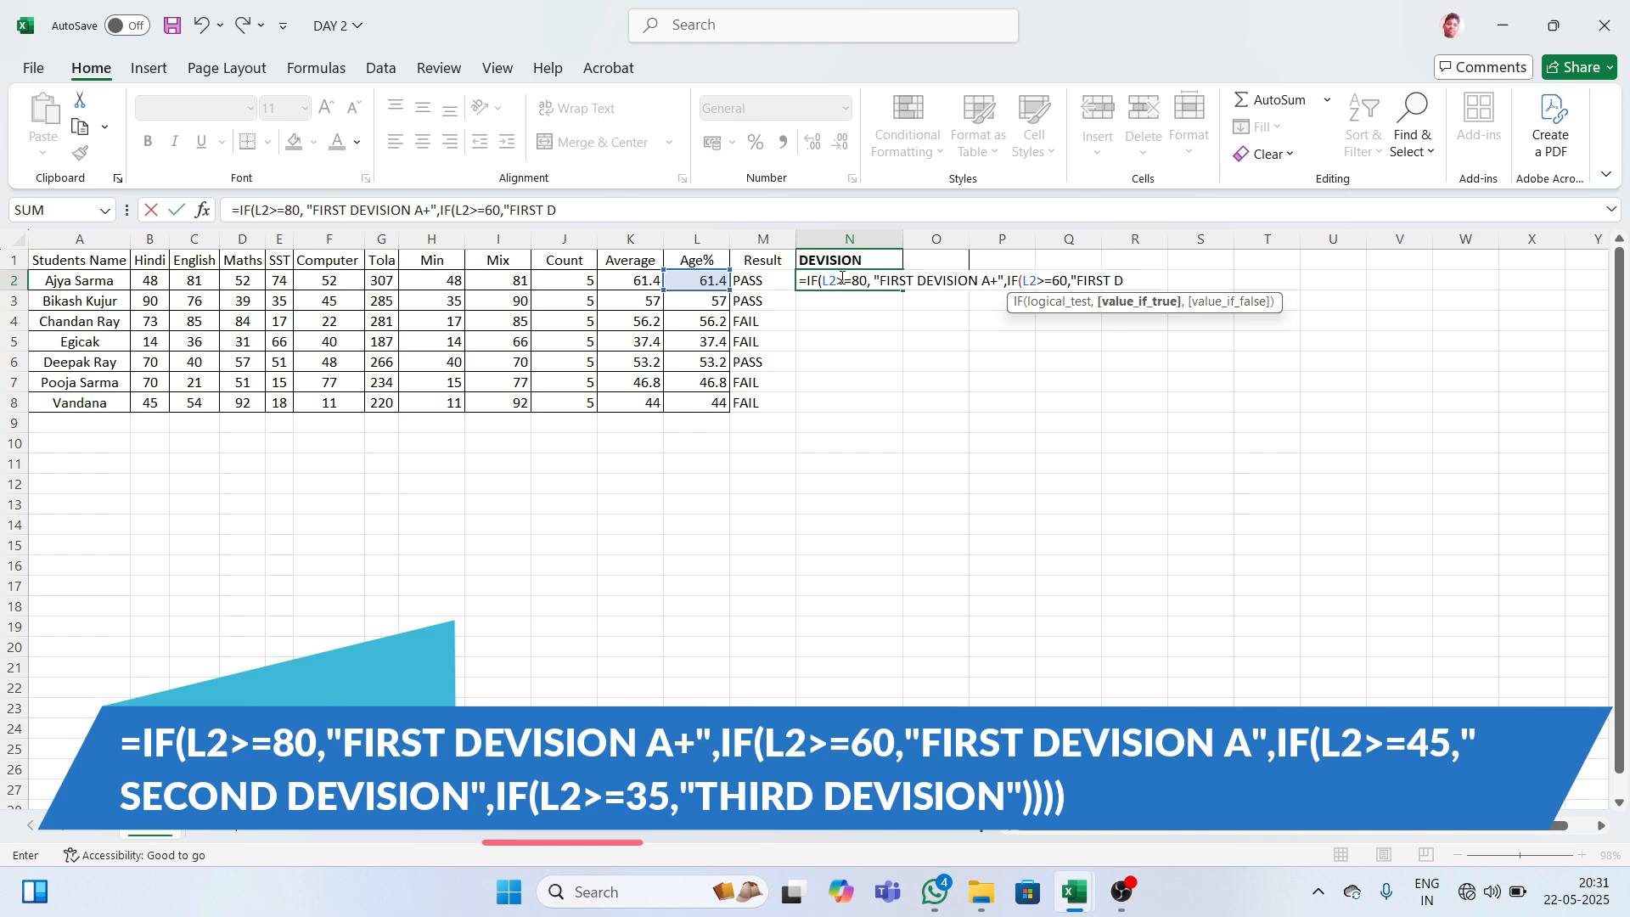
pyautogui.write('EVI')
pyautogui.write('SION')
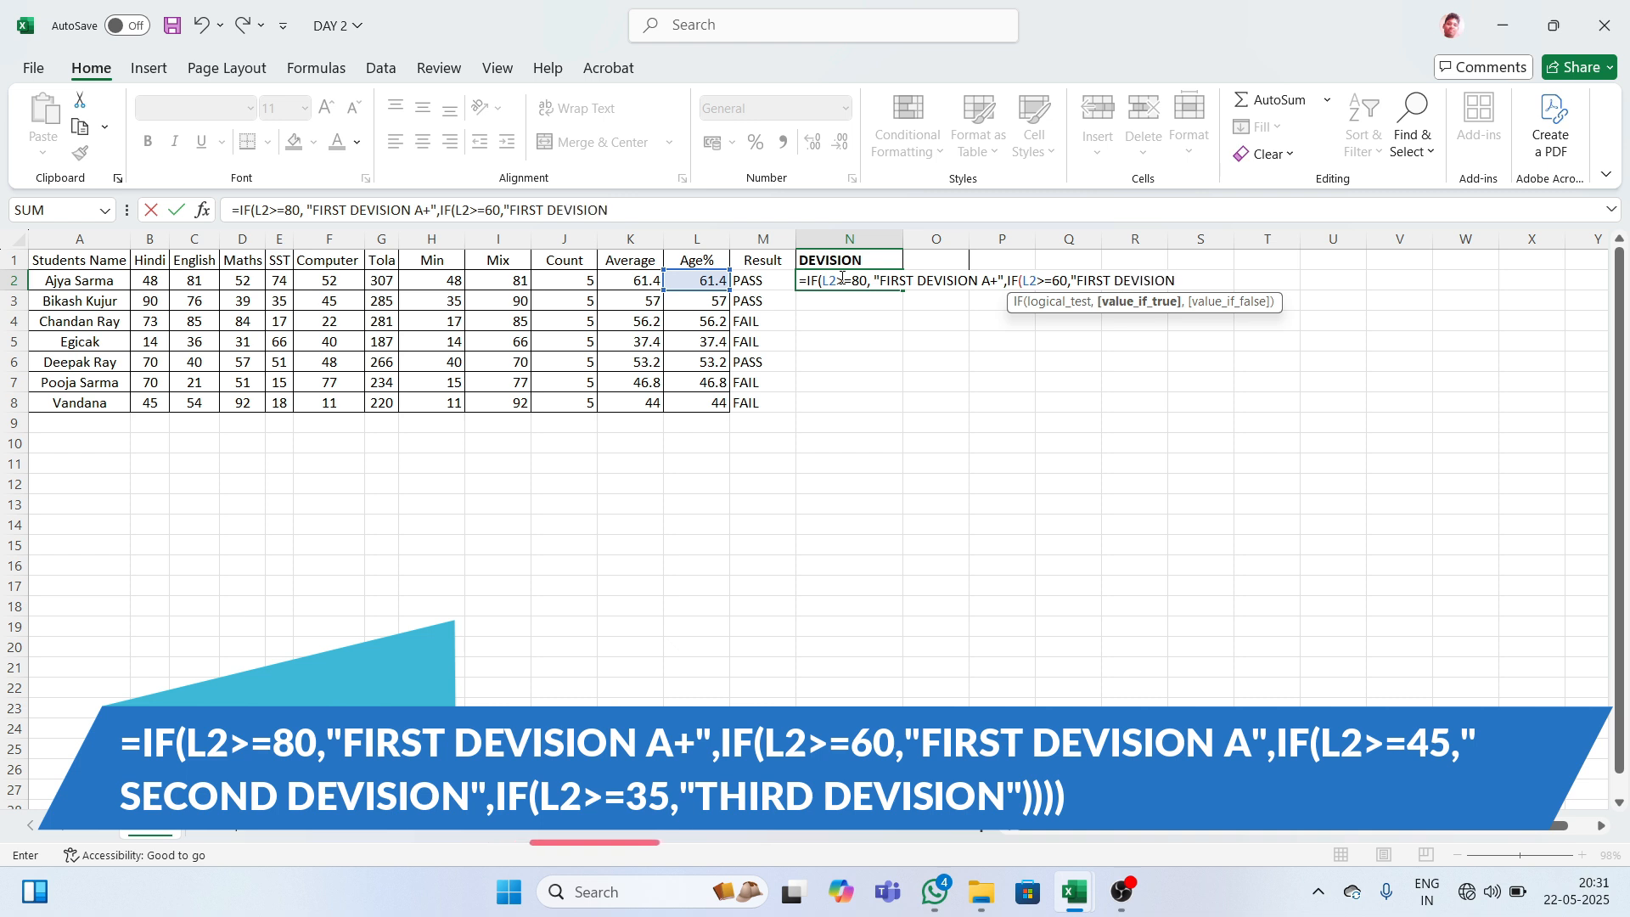
pyautogui.write('"')
# - Finish N2's formula: SECOND DEVISION for L2>=45, THIRD DEVISION for L2>=35, brackets closed
pyautogui.write('IF')
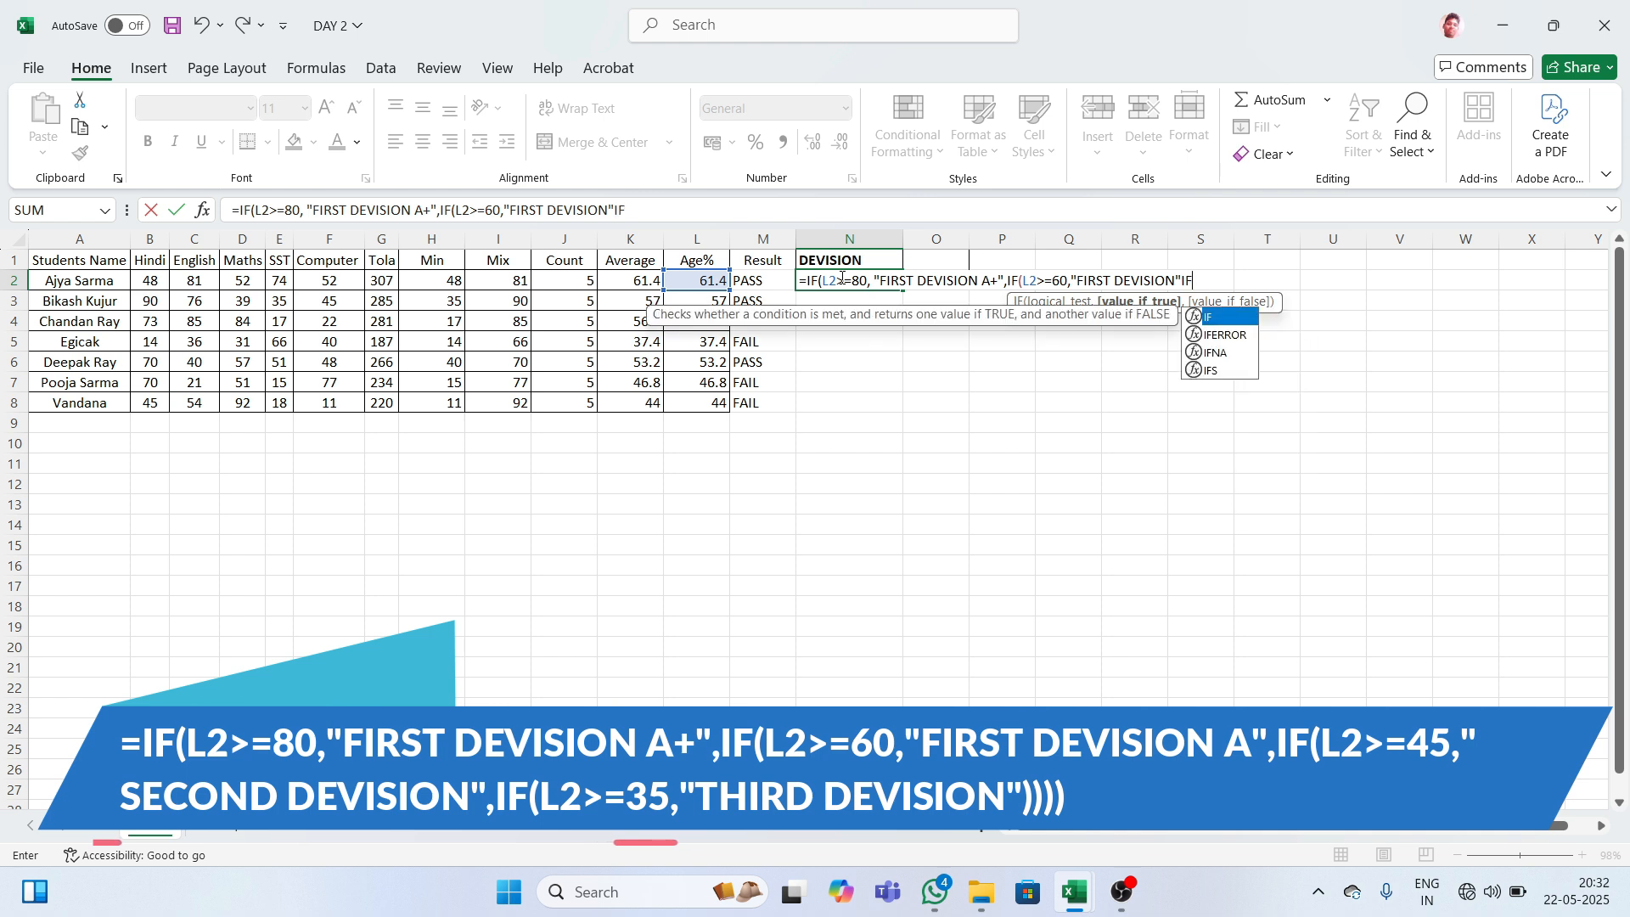
pyautogui.write('(')
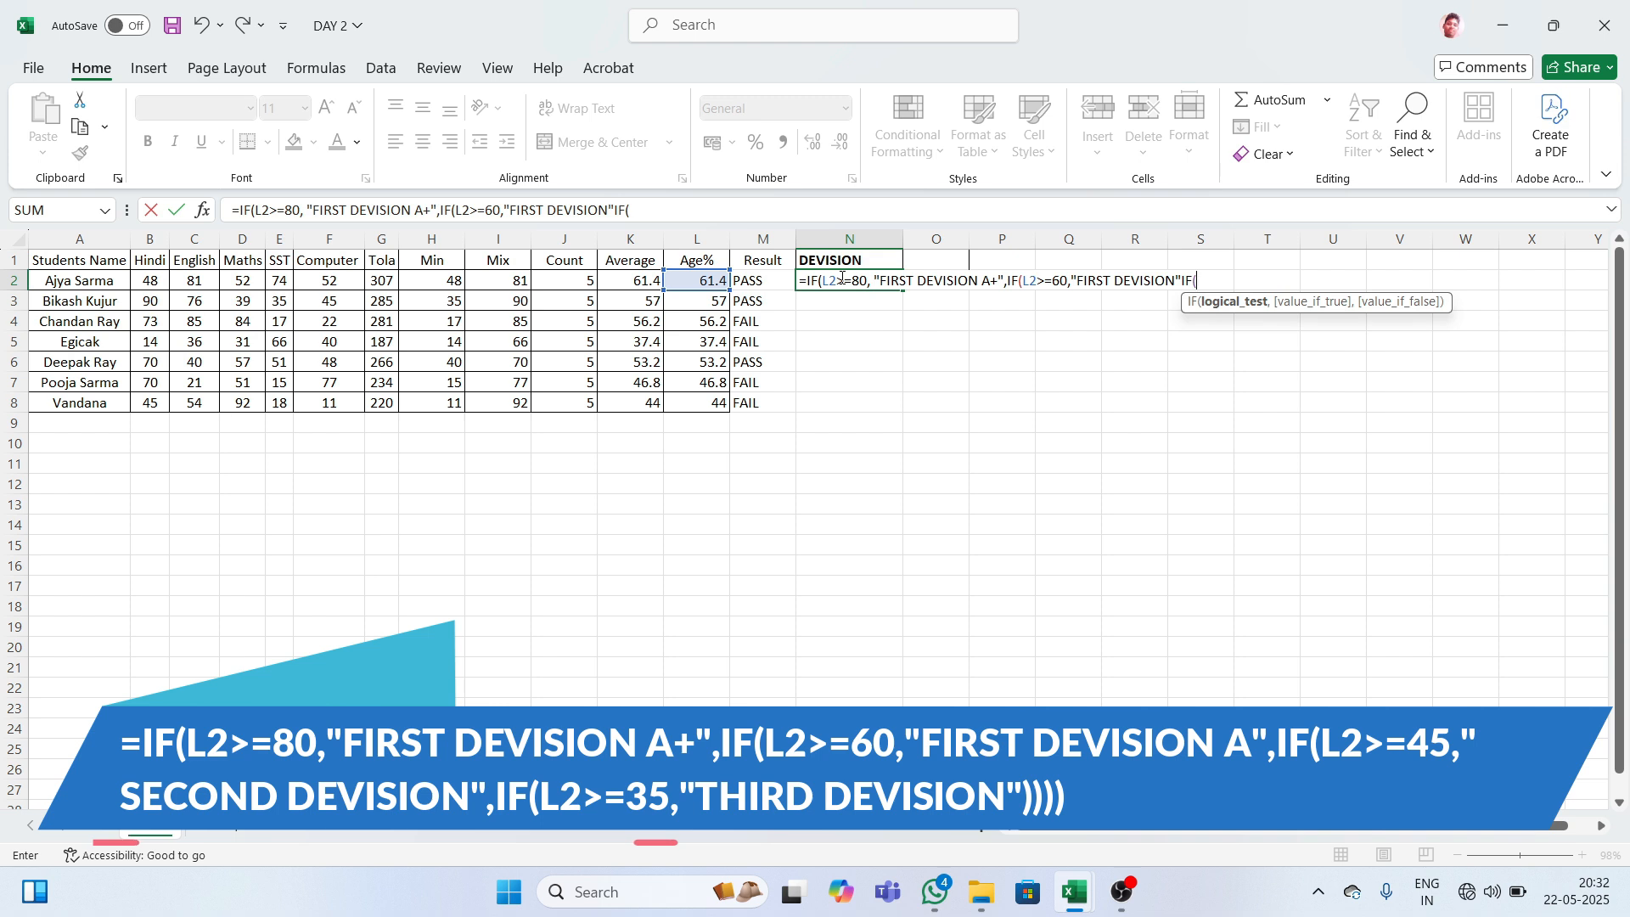
pyautogui.write('L2>=45')
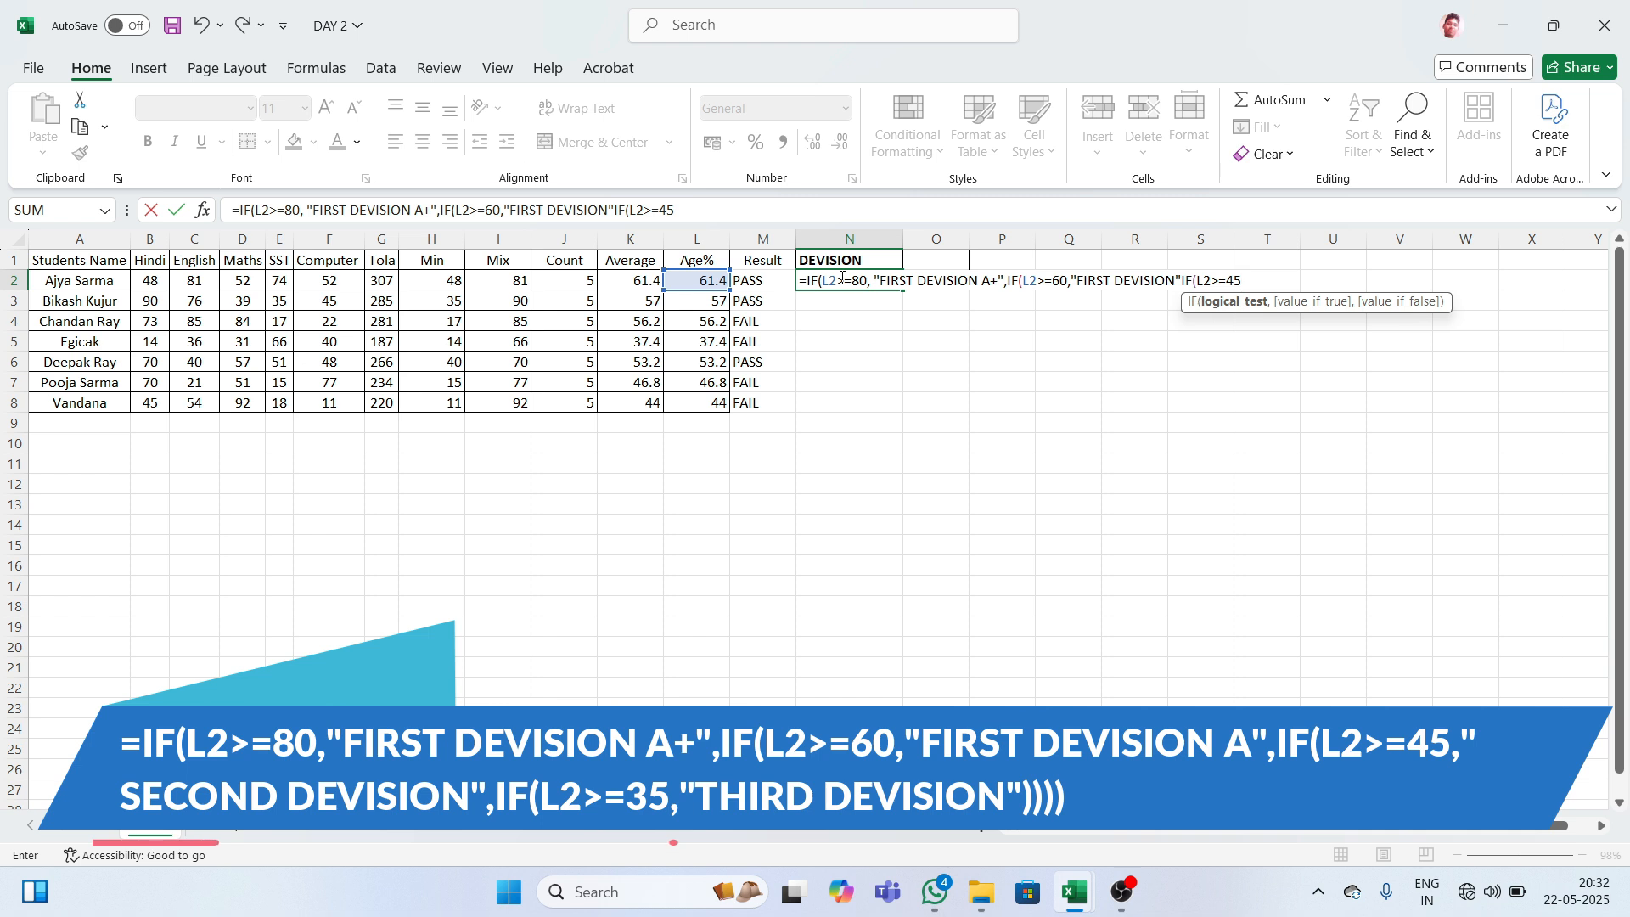
pyautogui.write(',')
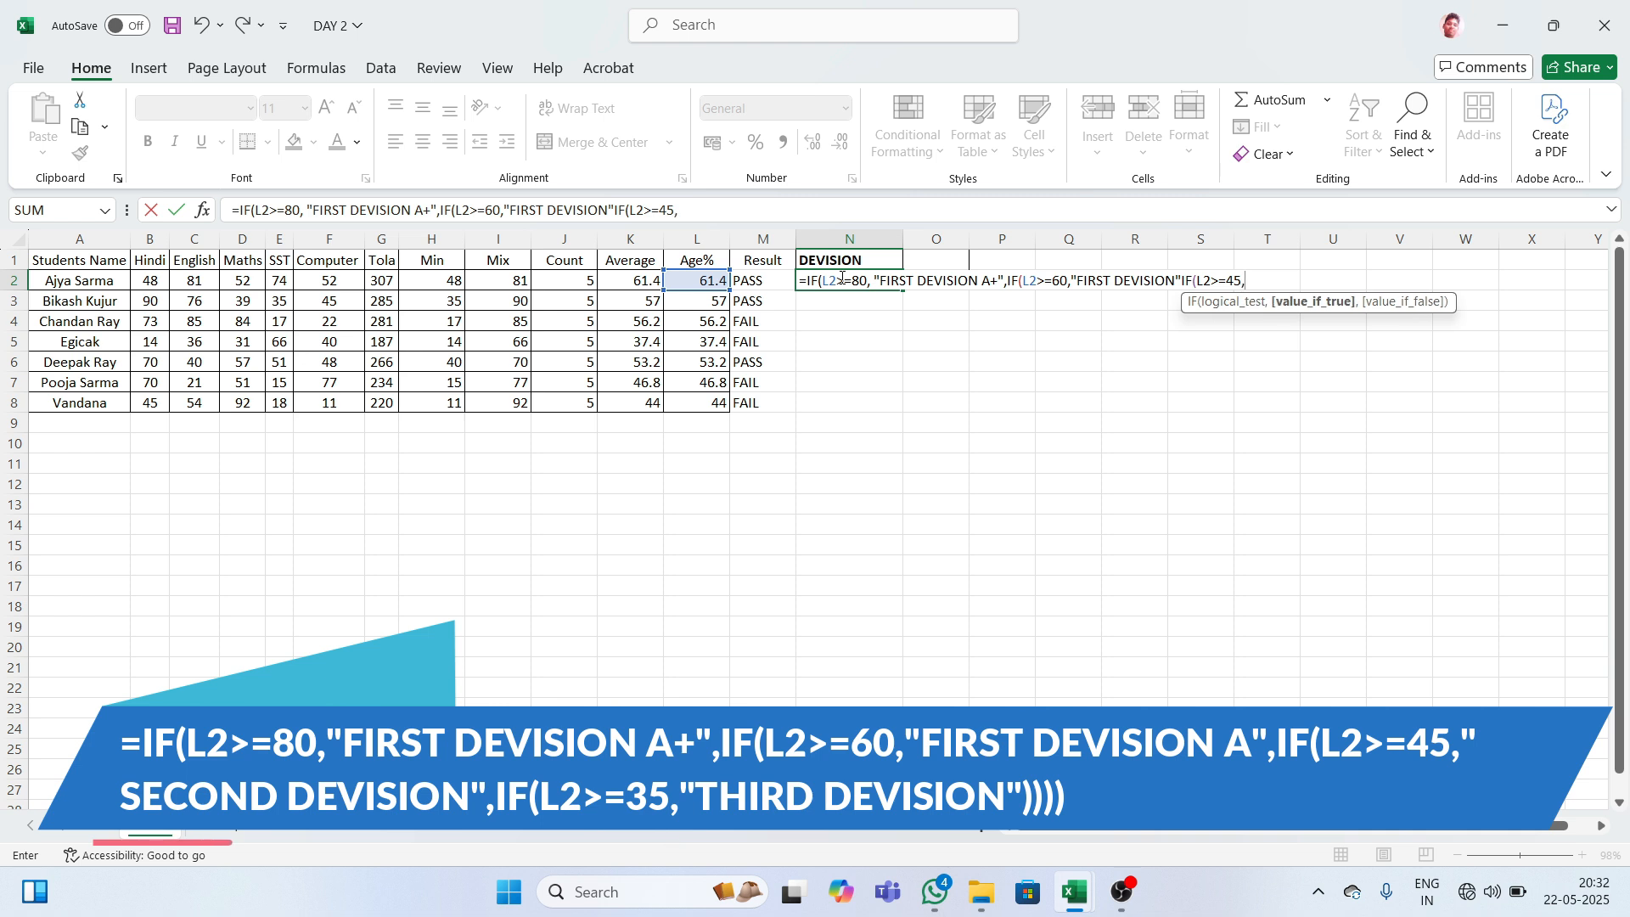
pyautogui.write('"SECOND')
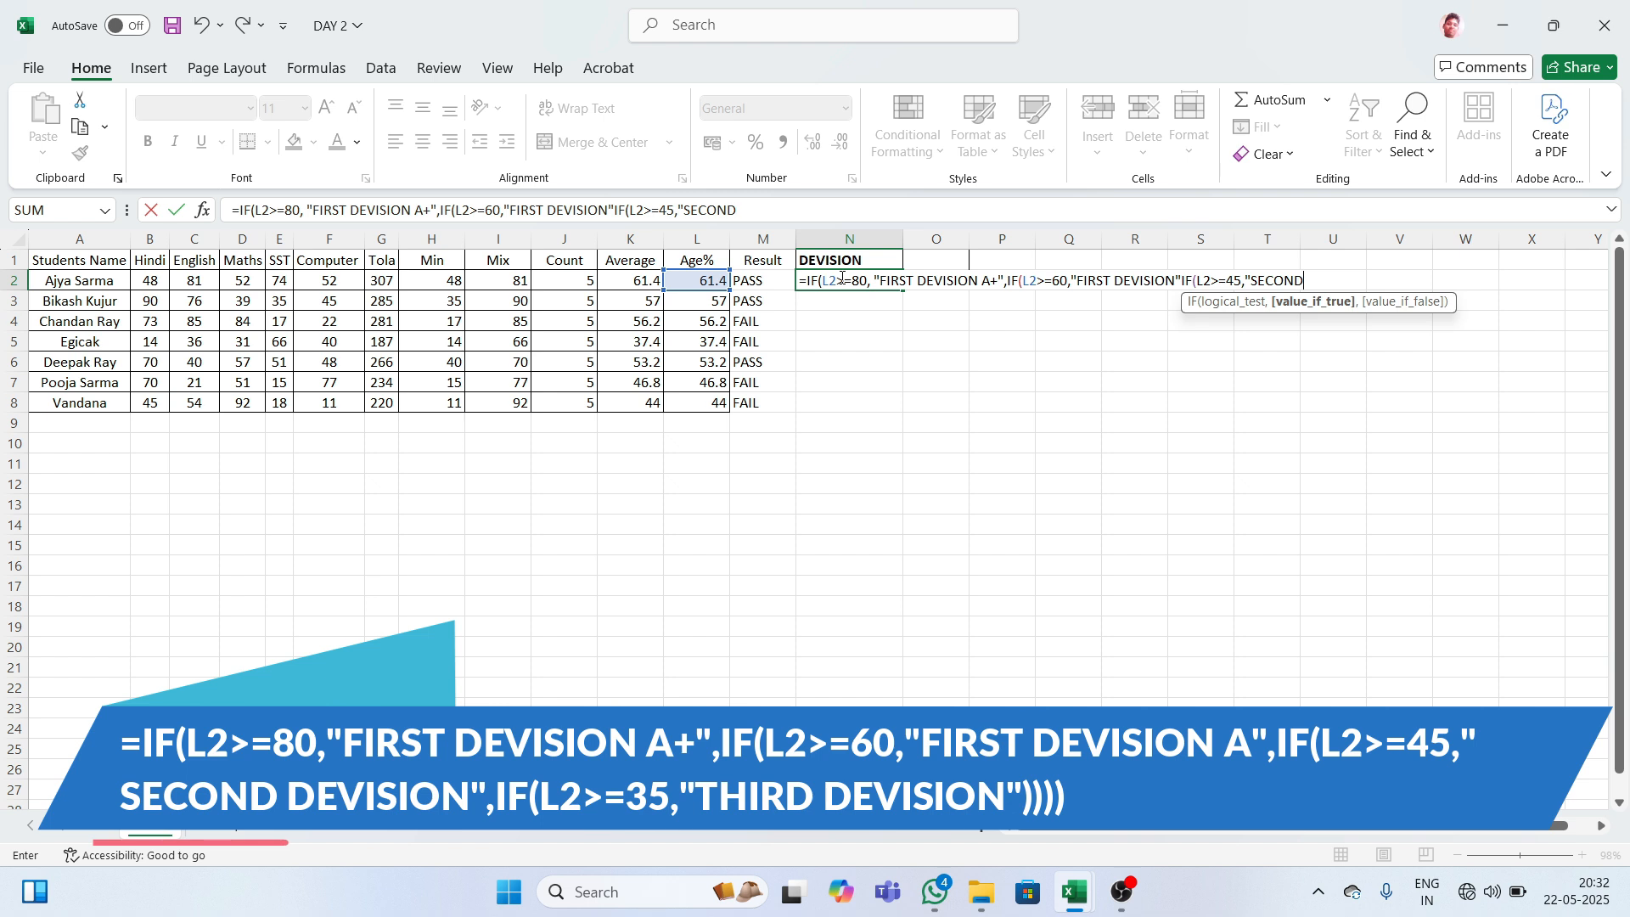
pyautogui.write(' DEVISION')
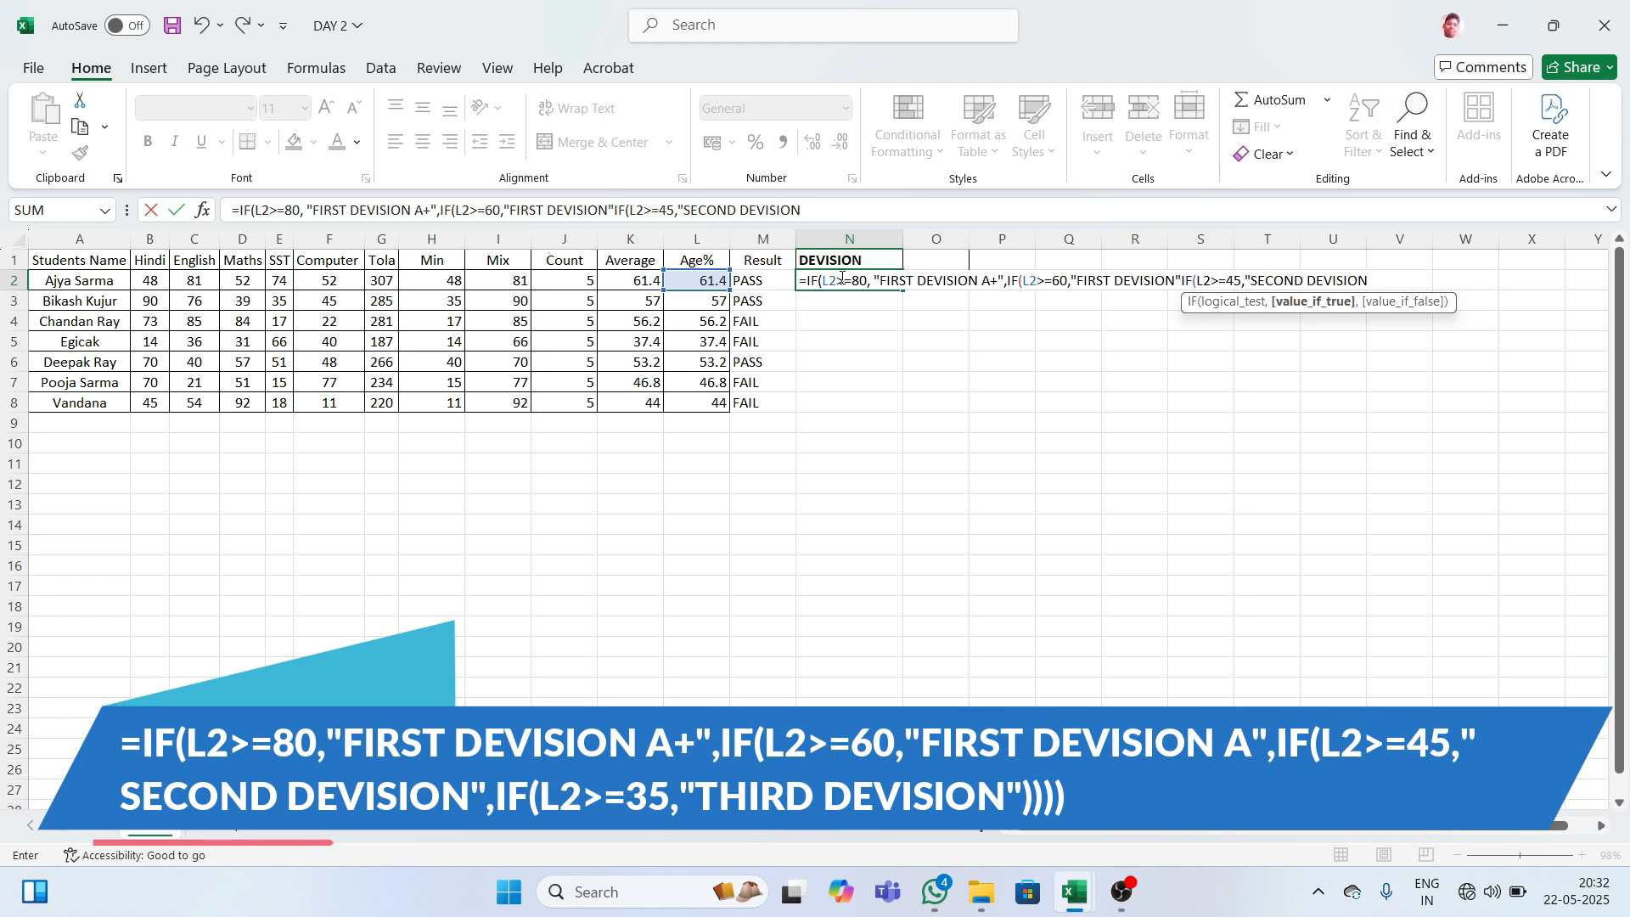
pyautogui.write('"')
pyautogui.write(',')
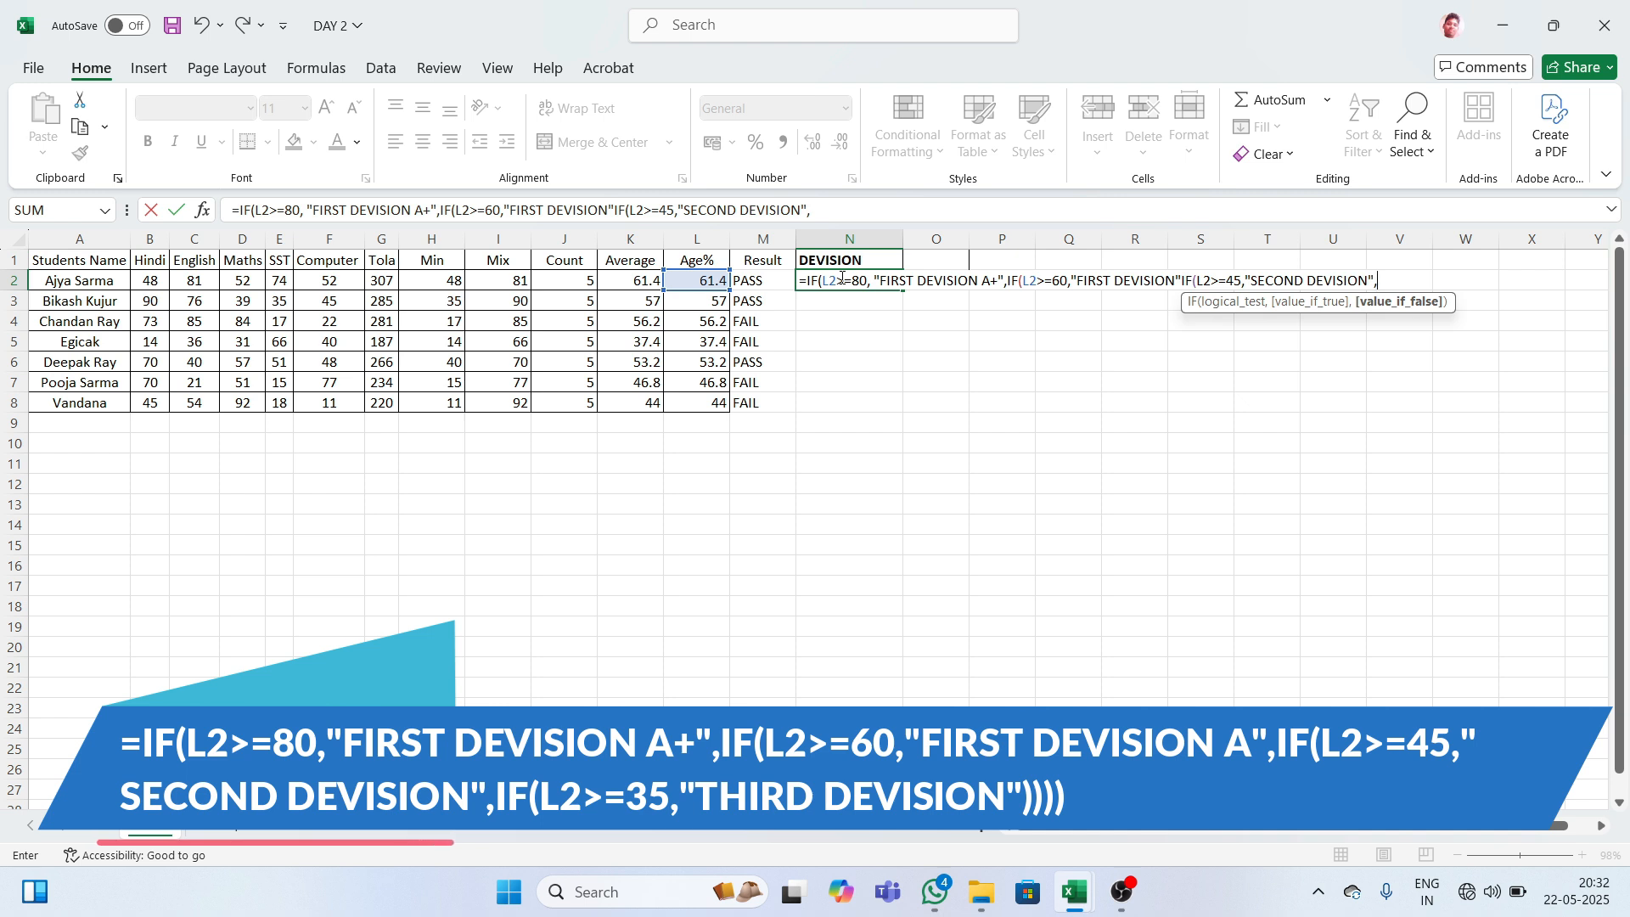
pyautogui.write('IF')
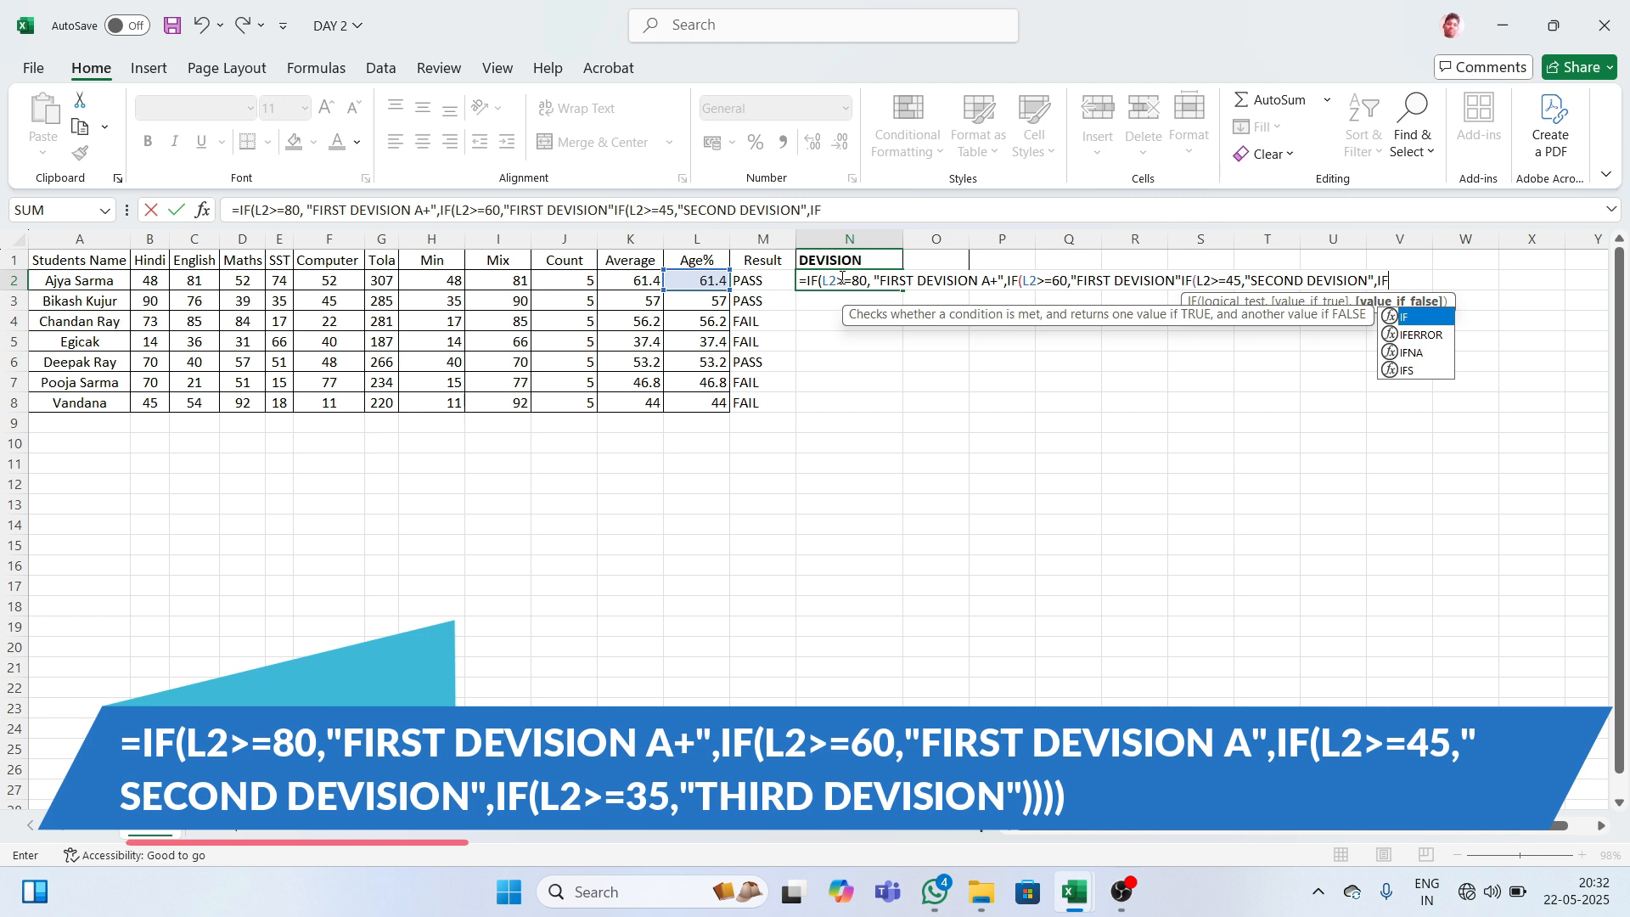
pyautogui.write('(')
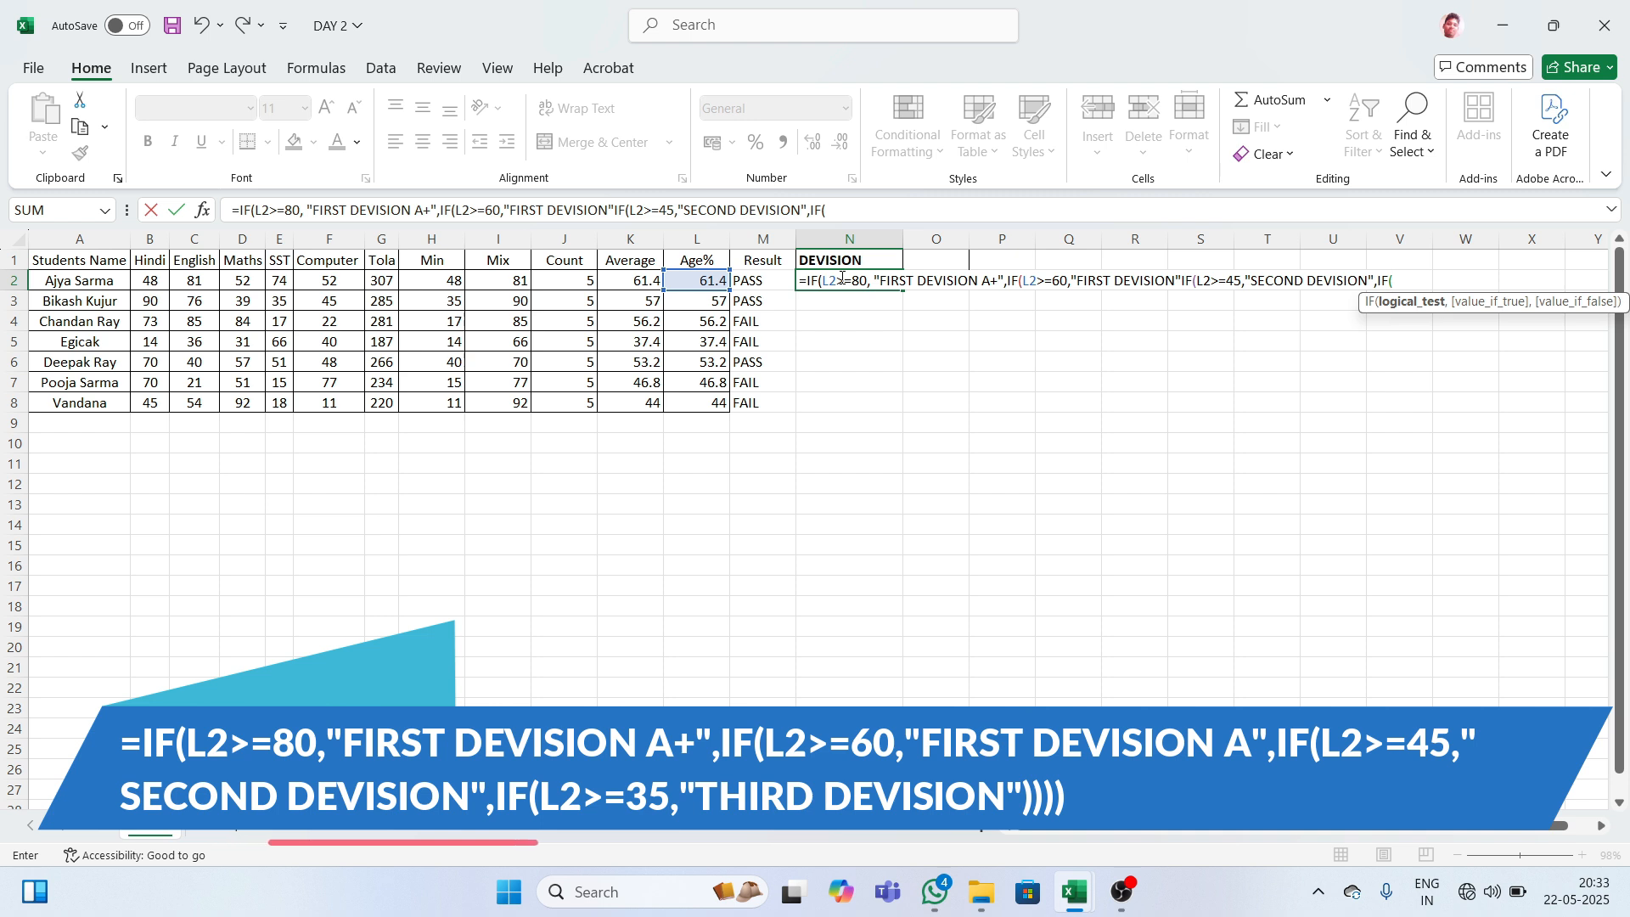
pyautogui.write('L2>')
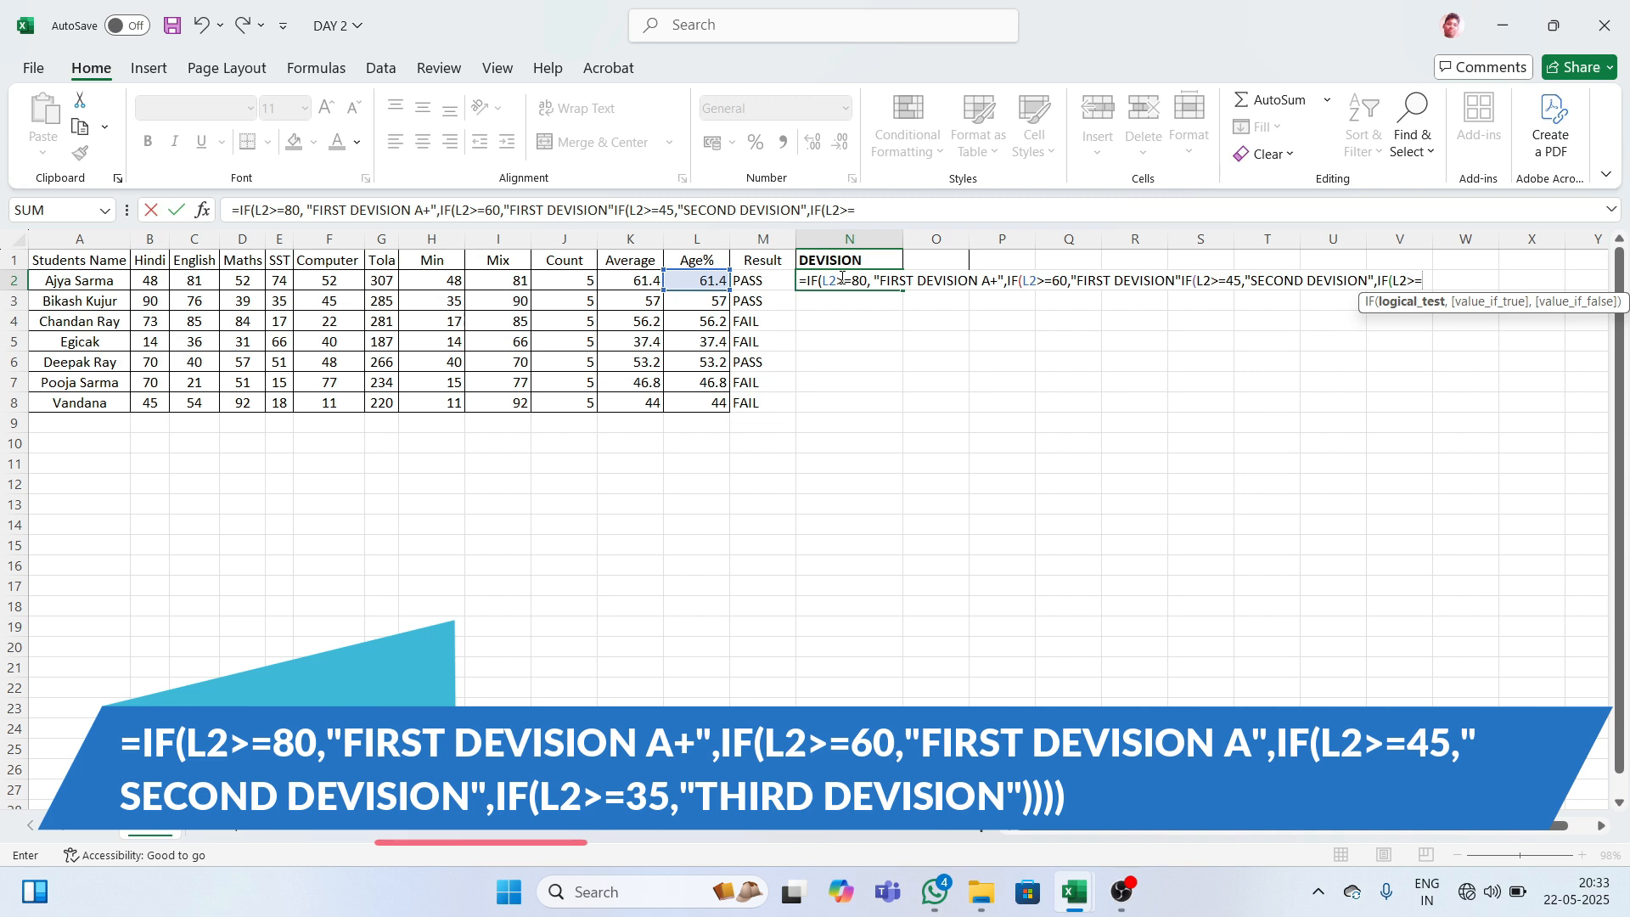
pyautogui.write('=35,')
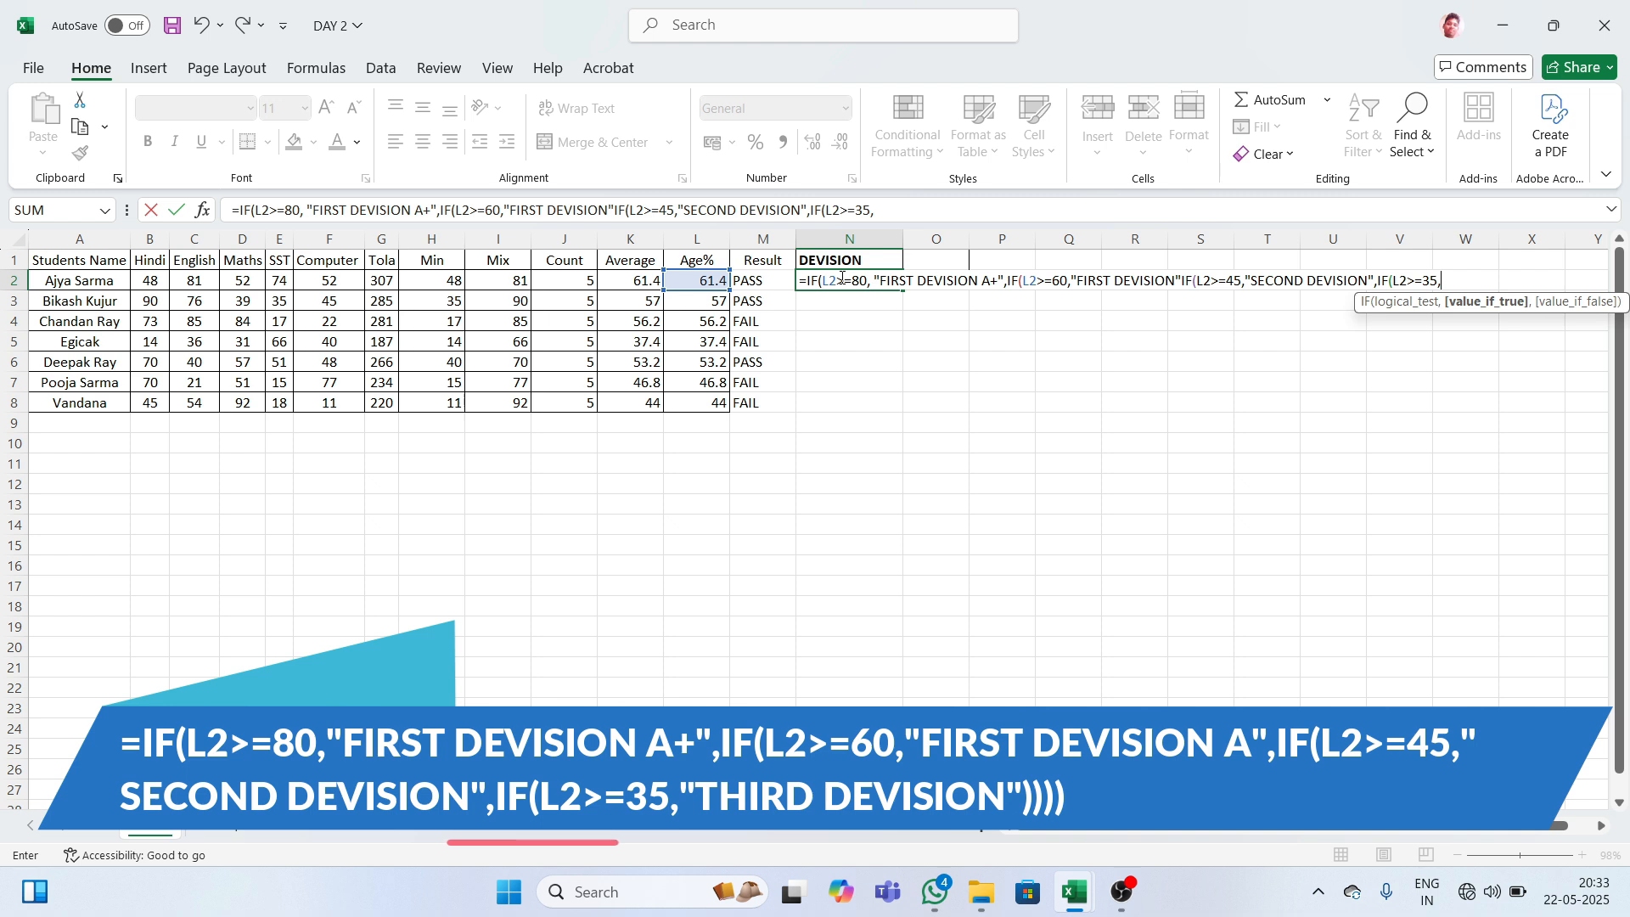
pyautogui.write('"')
pyautogui.write('THIR')
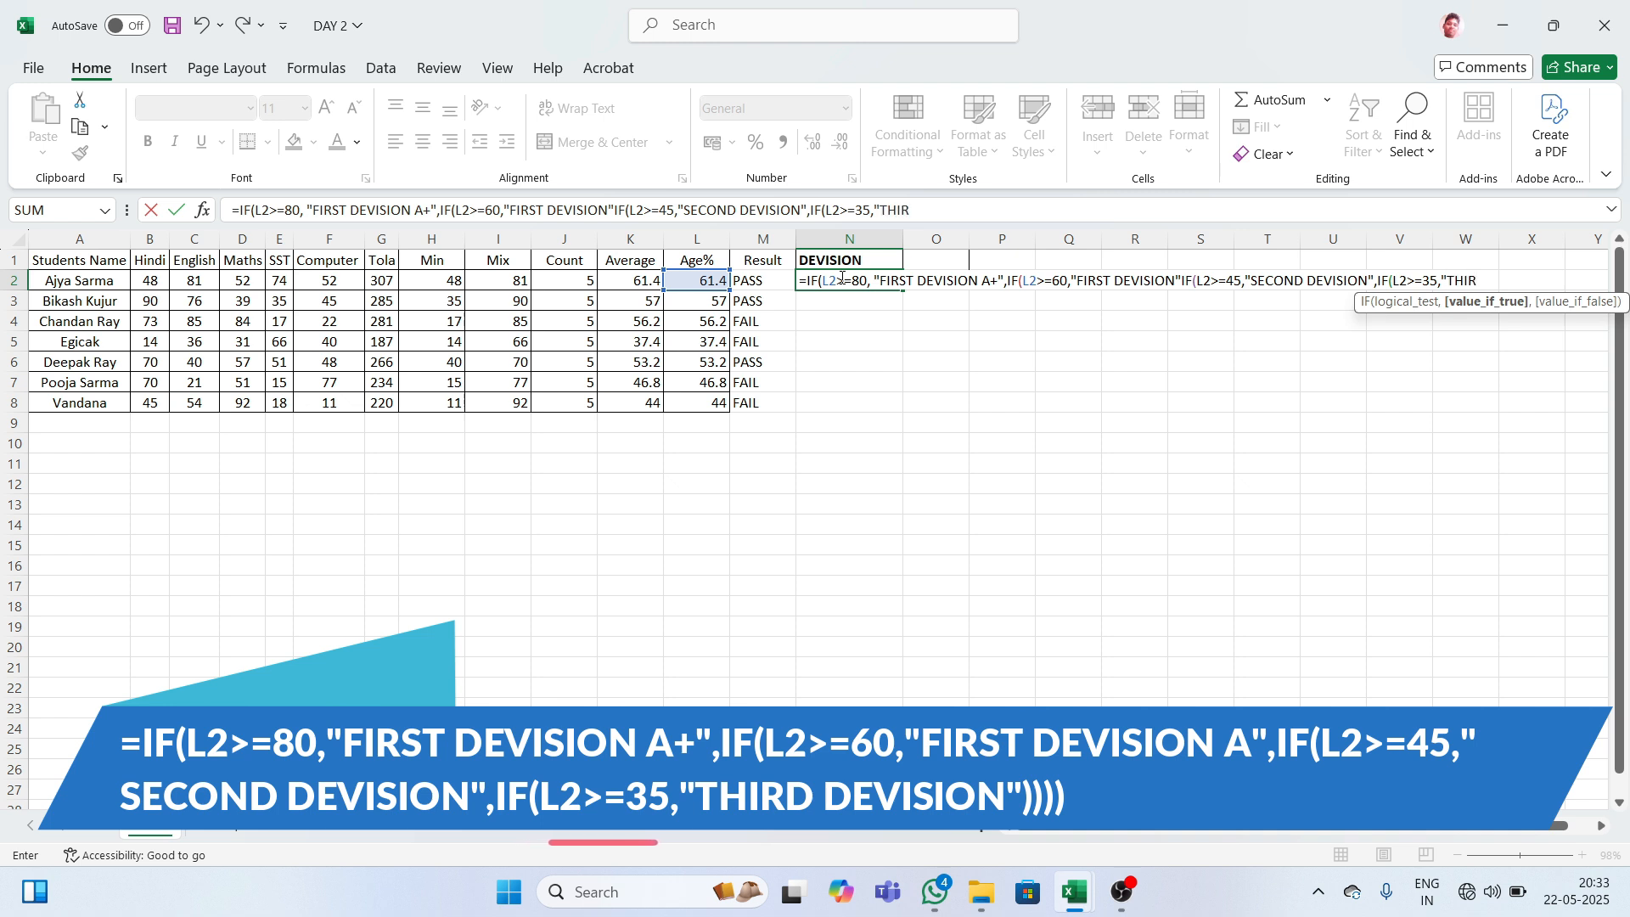
pyautogui.write('D DEVISION')
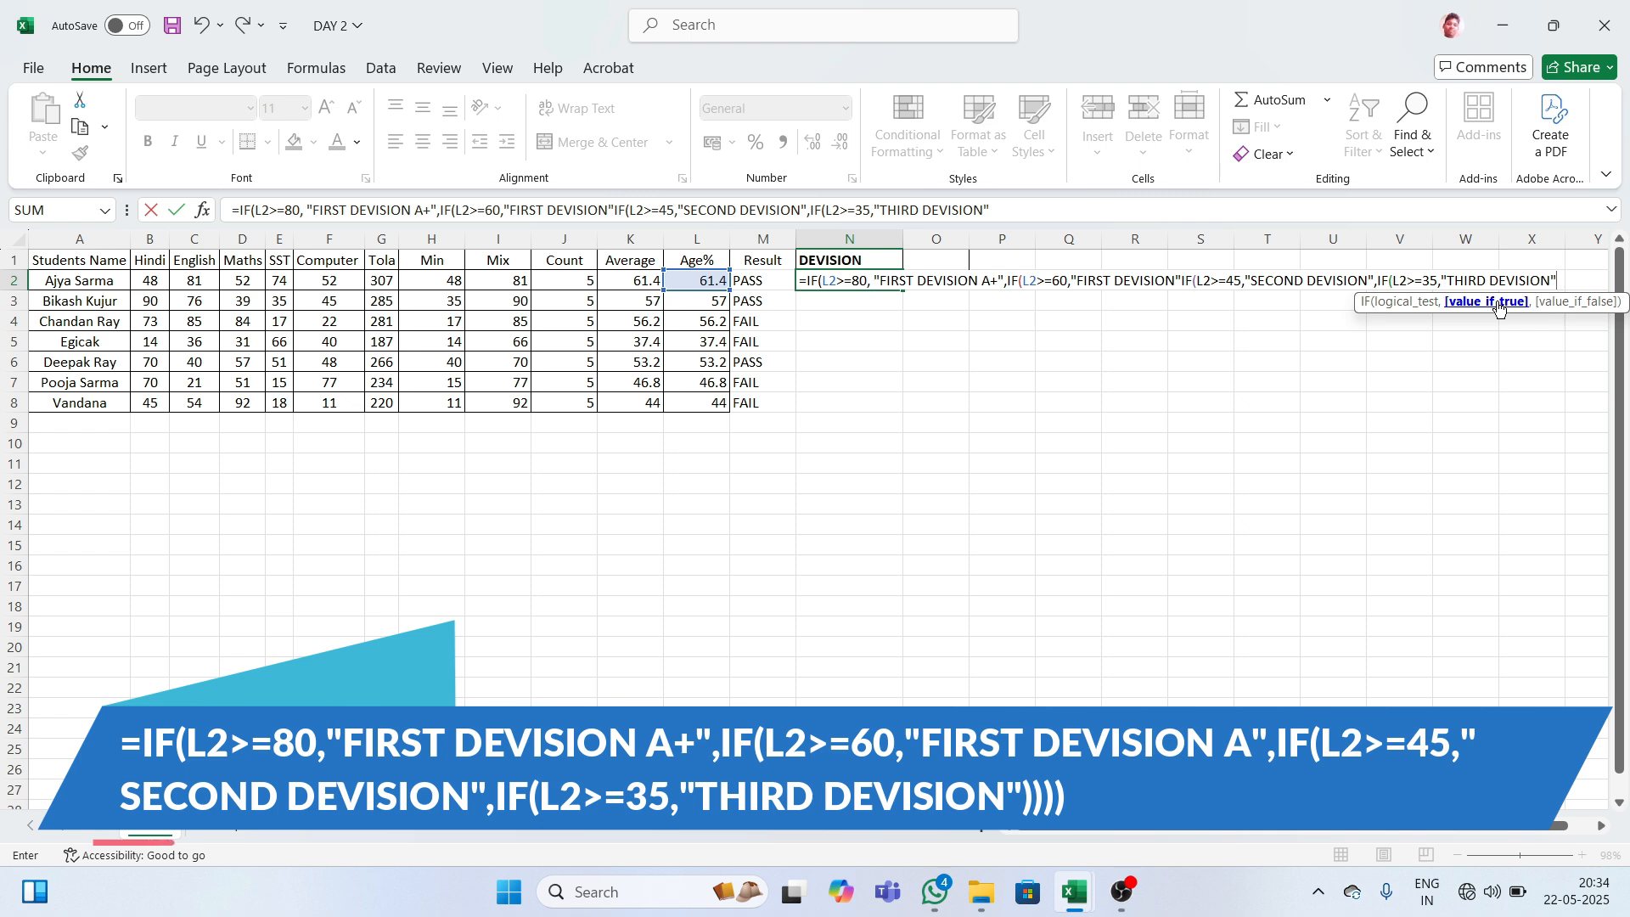
pyautogui.write('))))')
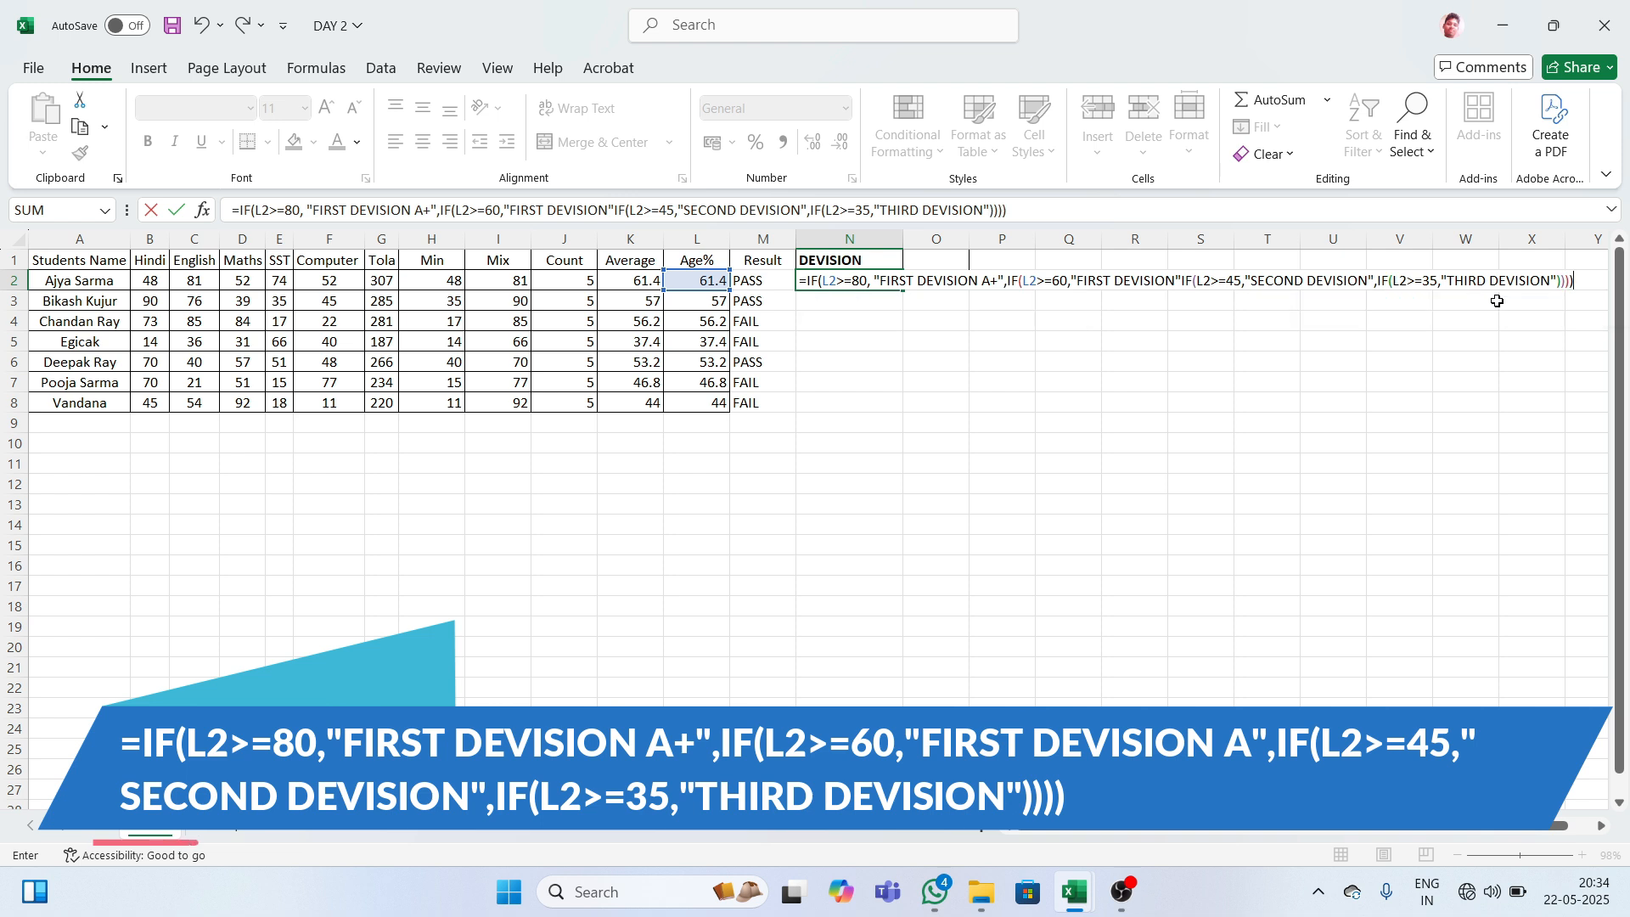
# - Add the missing comma after "FIRST DEVISION" in N2's formula and commit it
pyautogui.press('Return')
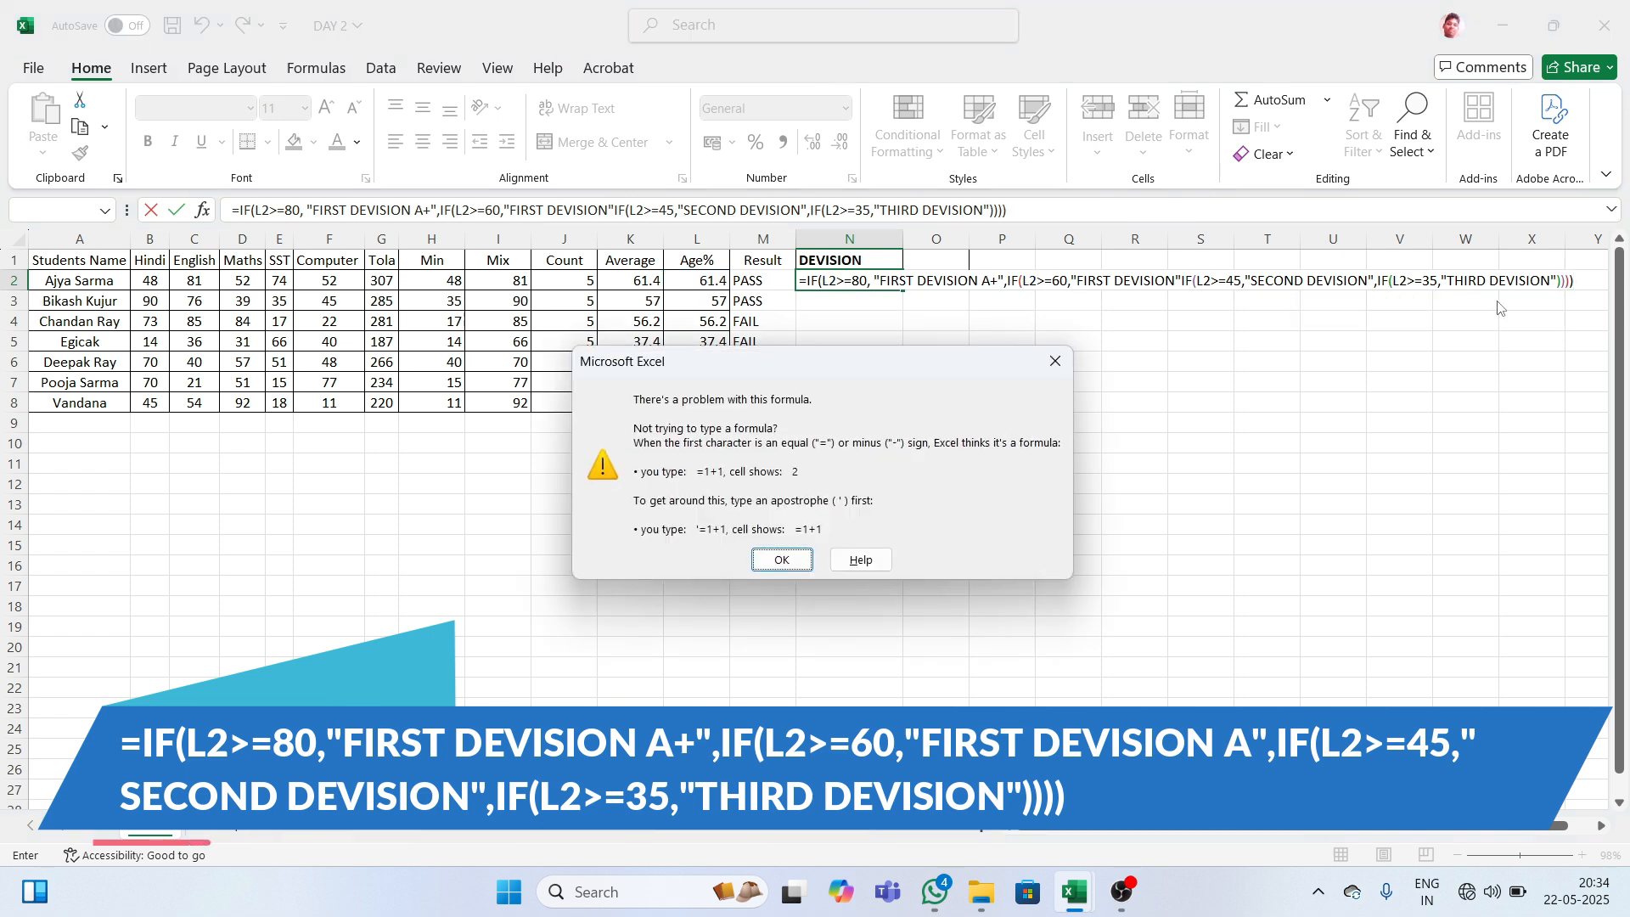
pyautogui.press('Return')
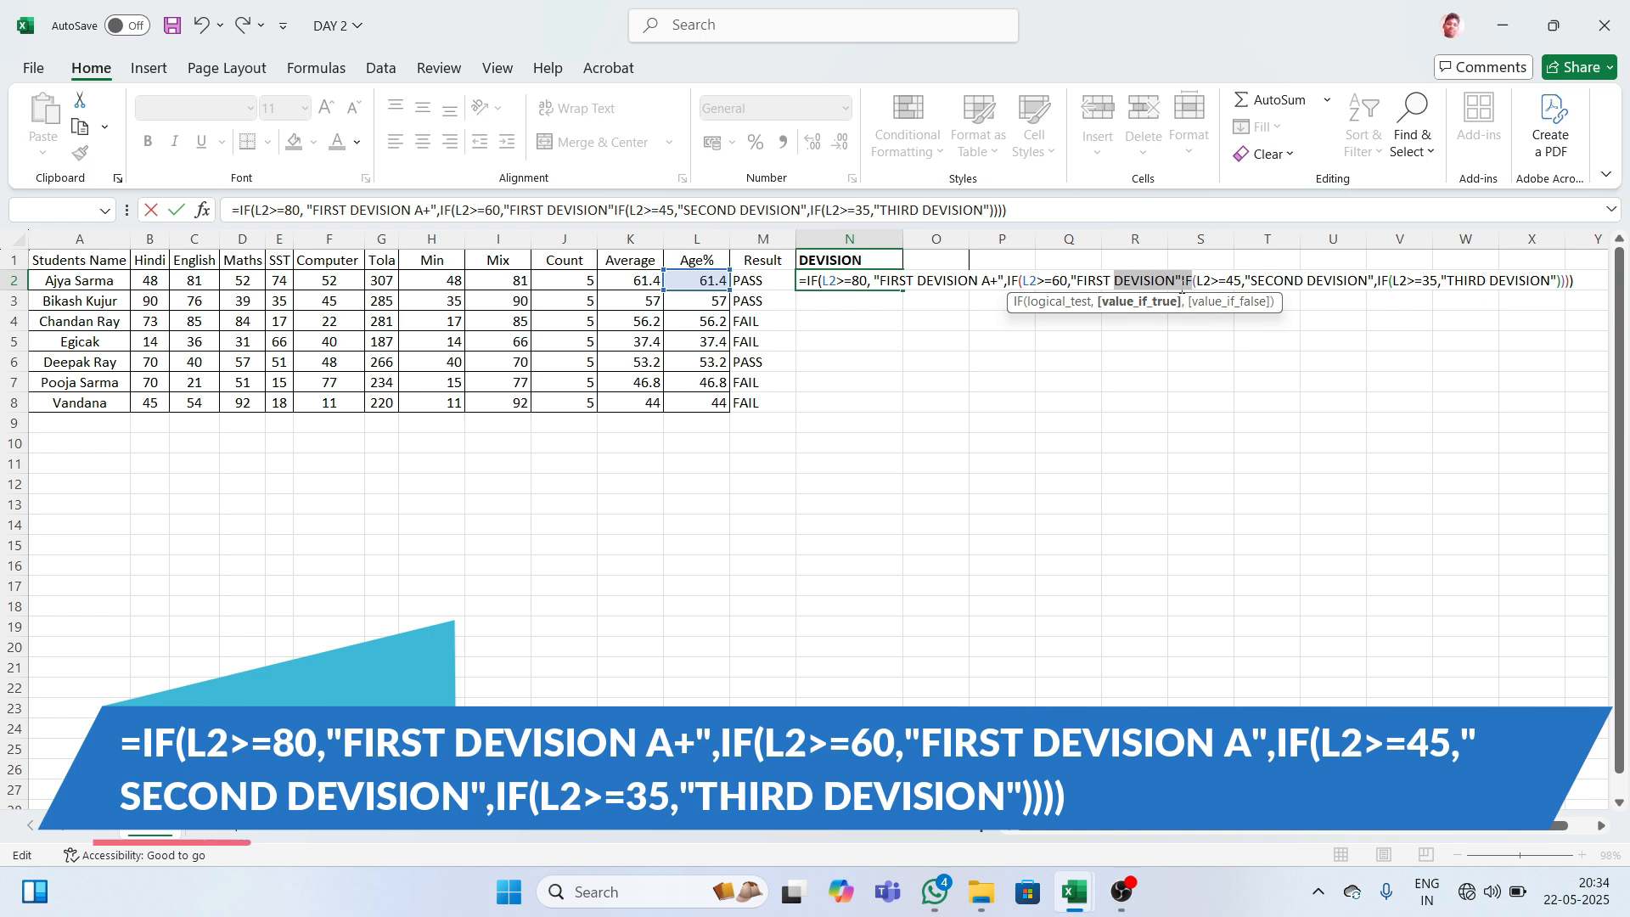
pyautogui.click(1181, 289)
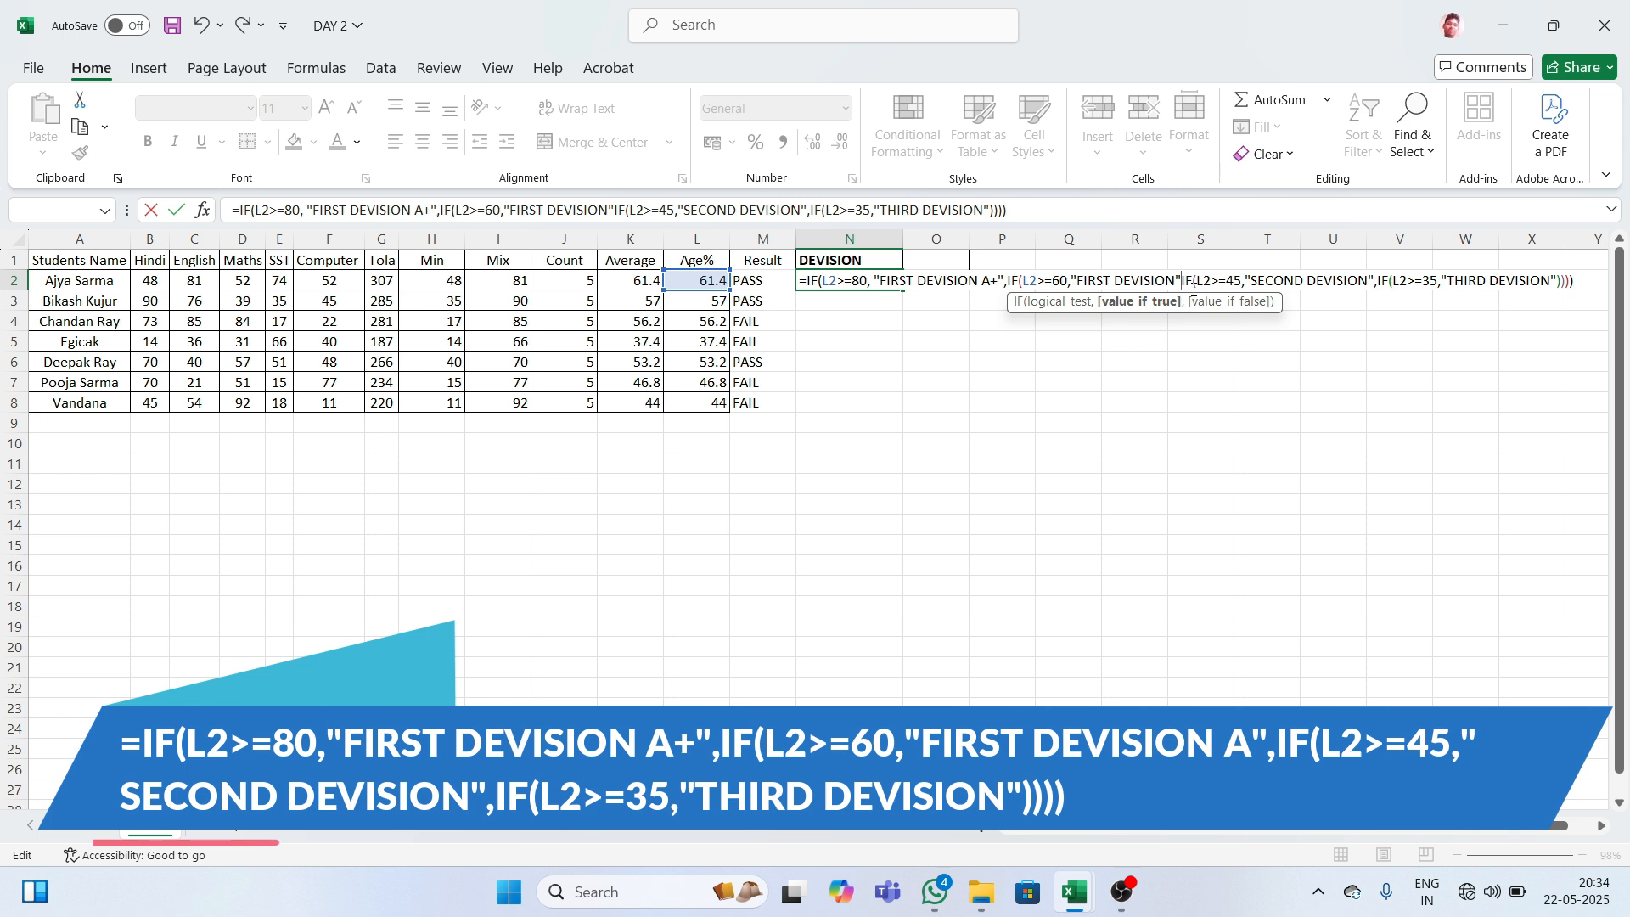
pyautogui.write(',')
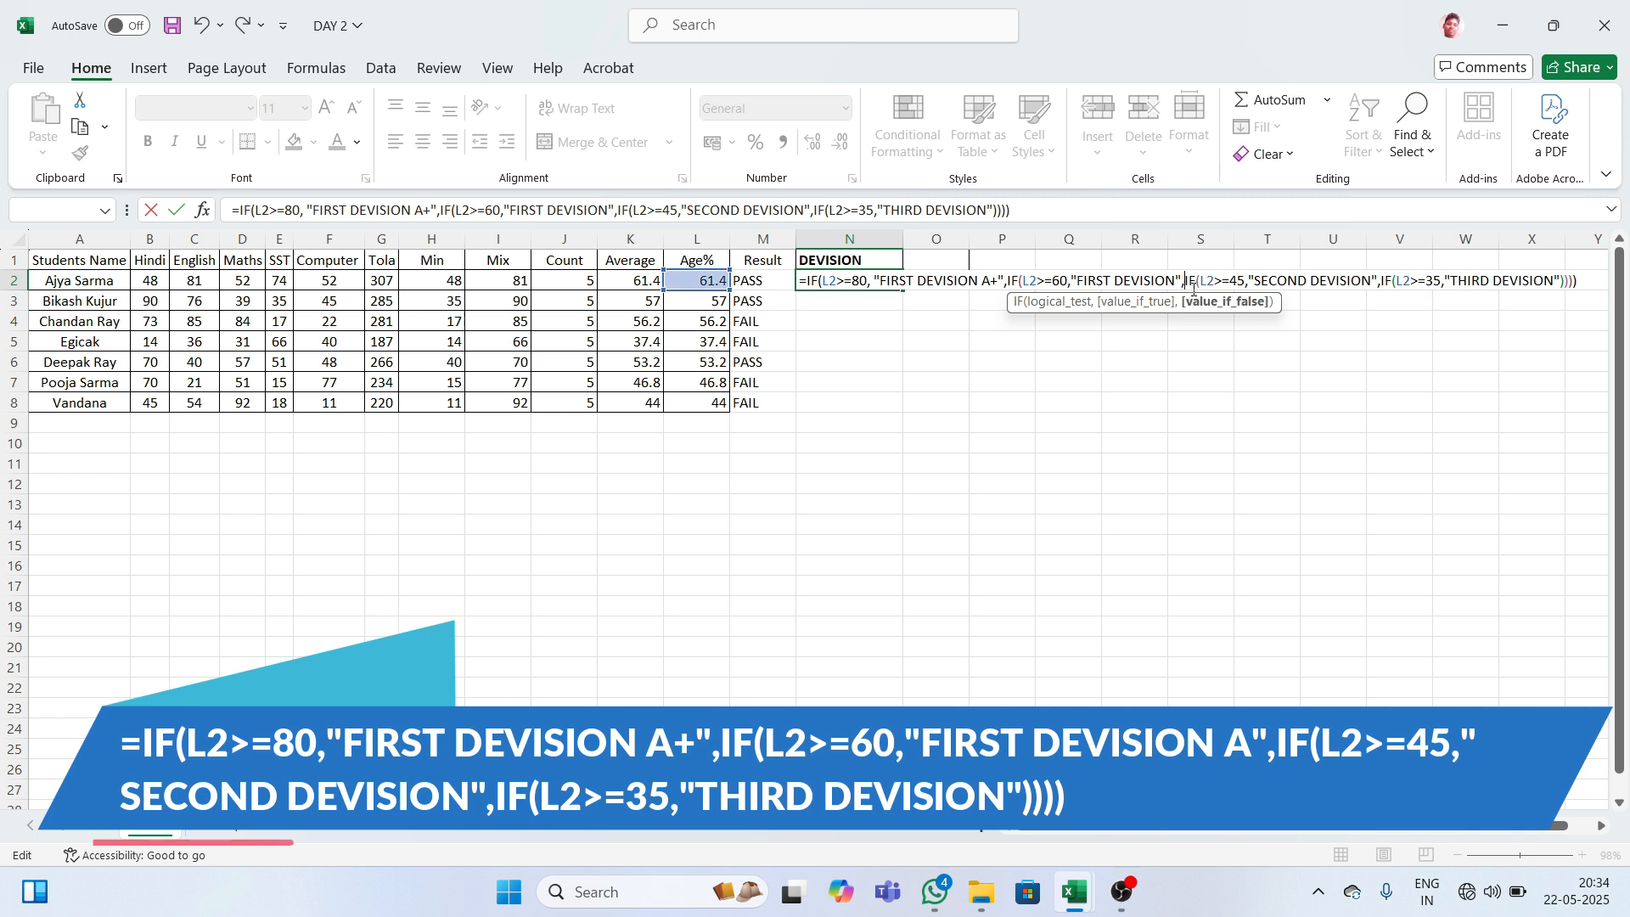
pyautogui.click(1583, 282)
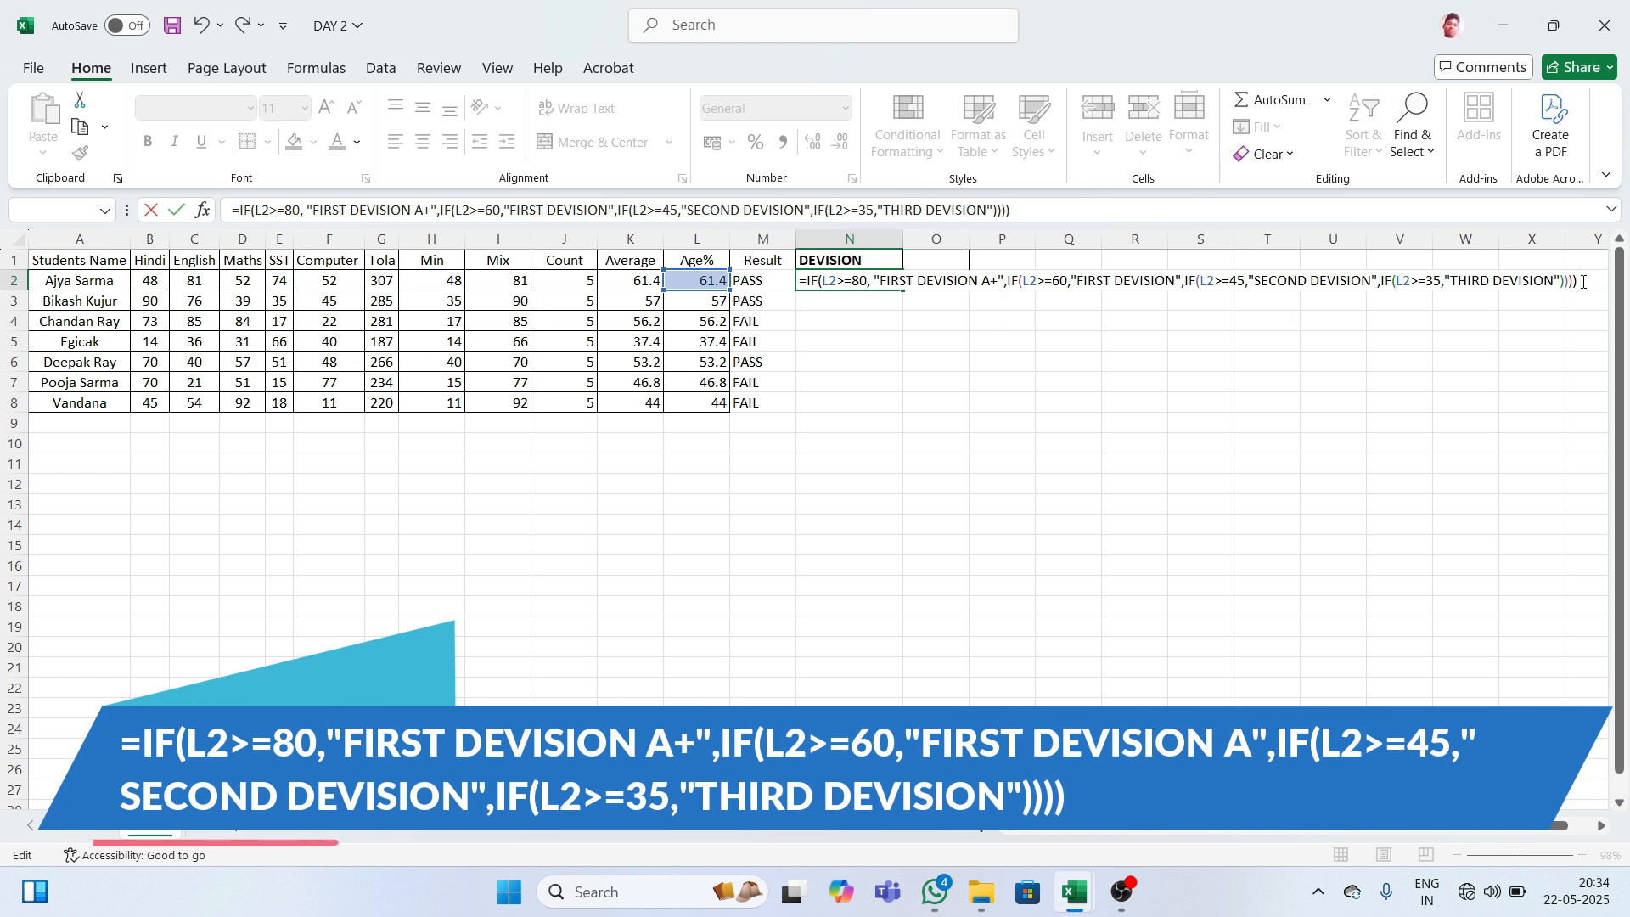
pyautogui.press('Return')
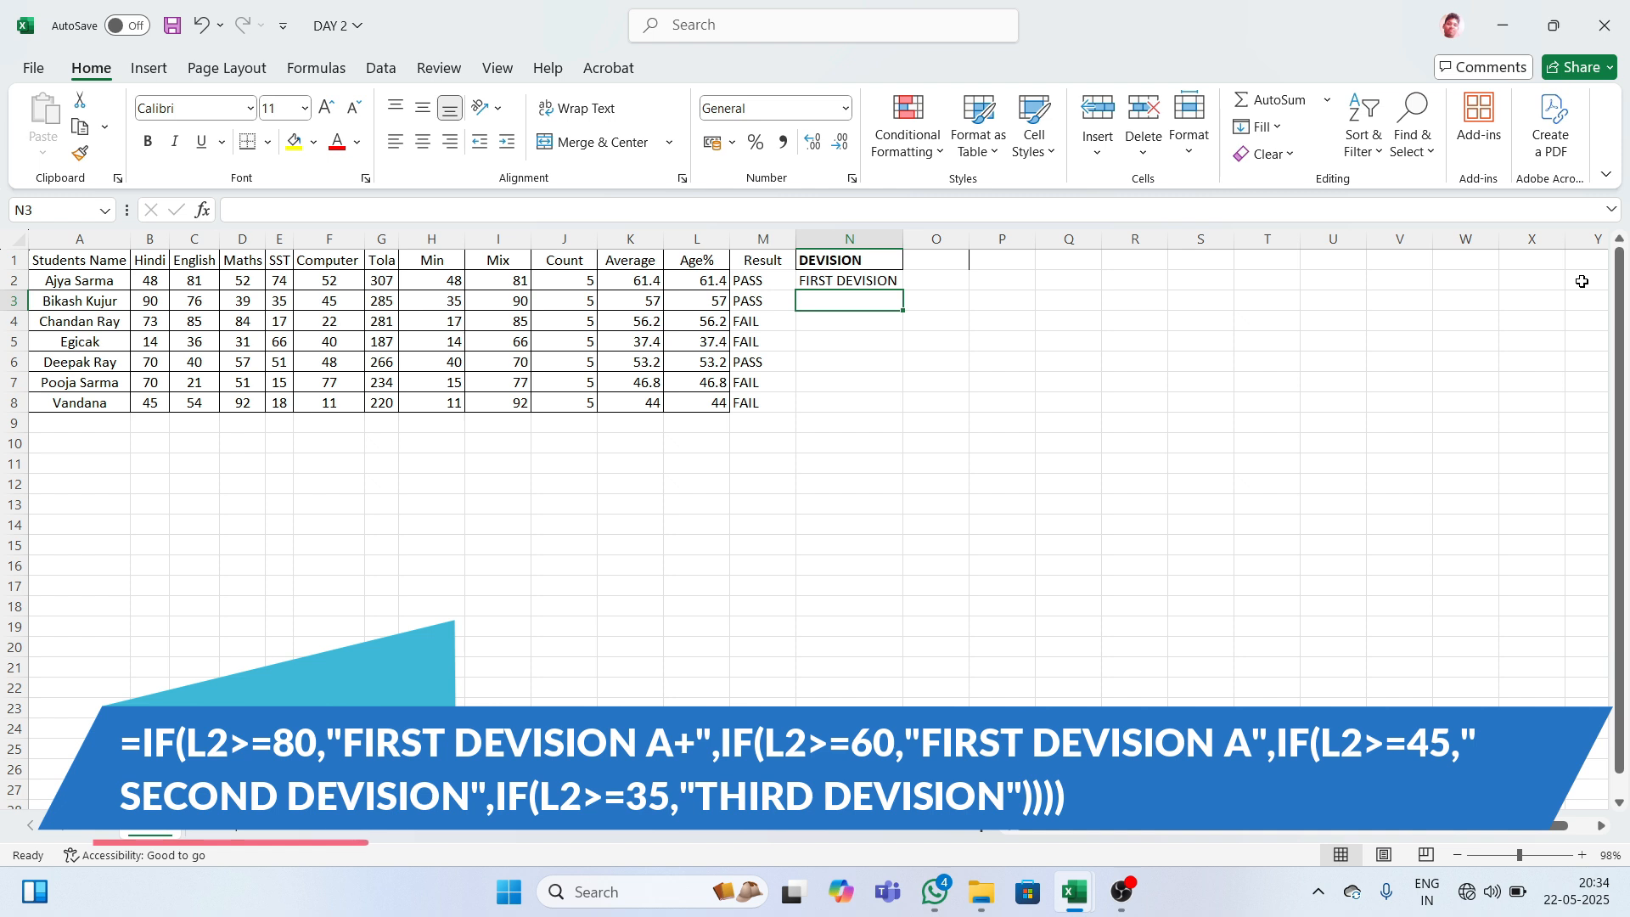
# - Confirm N2's division formula and copy it down to N8
pyautogui.click(883, 283)
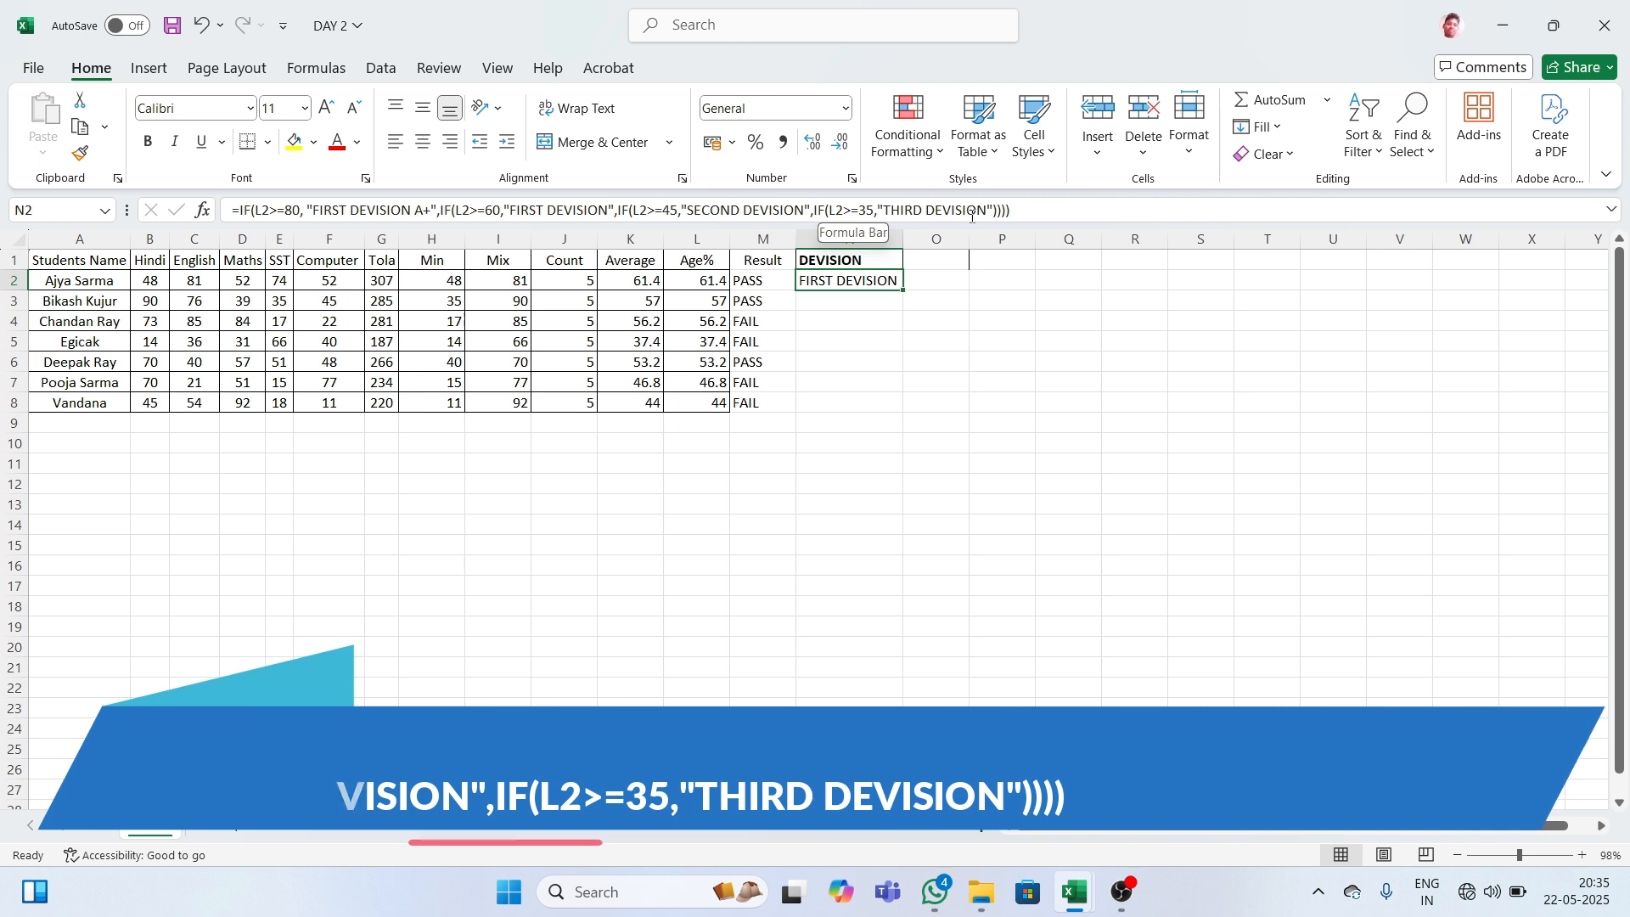
pyautogui.click(1030, 217)
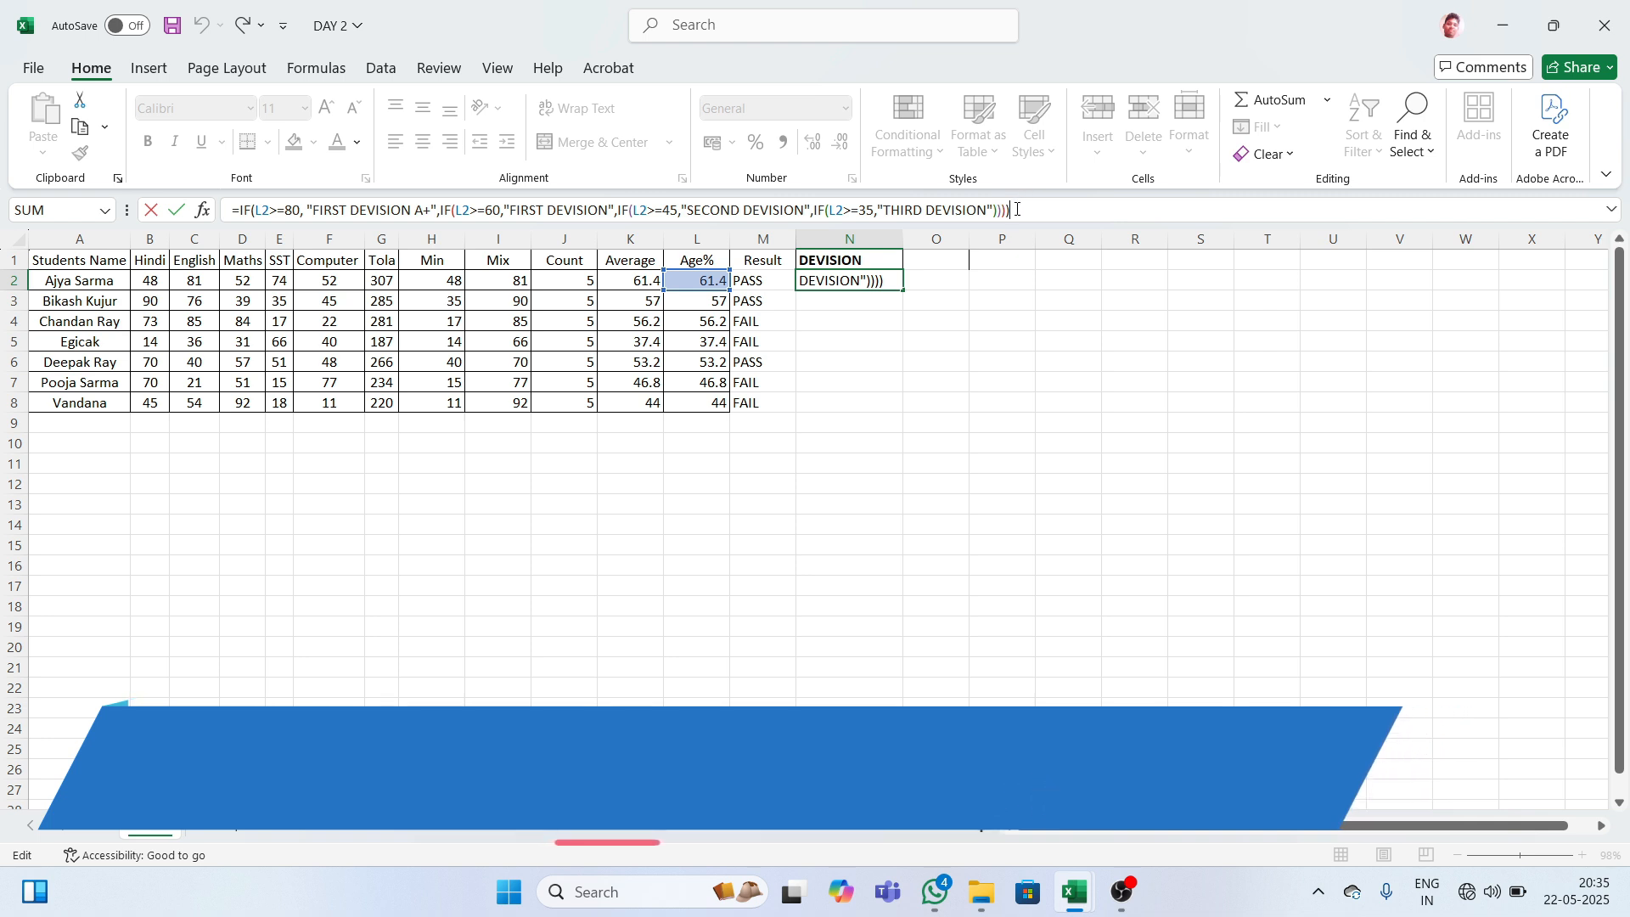
pyautogui.press('Return')
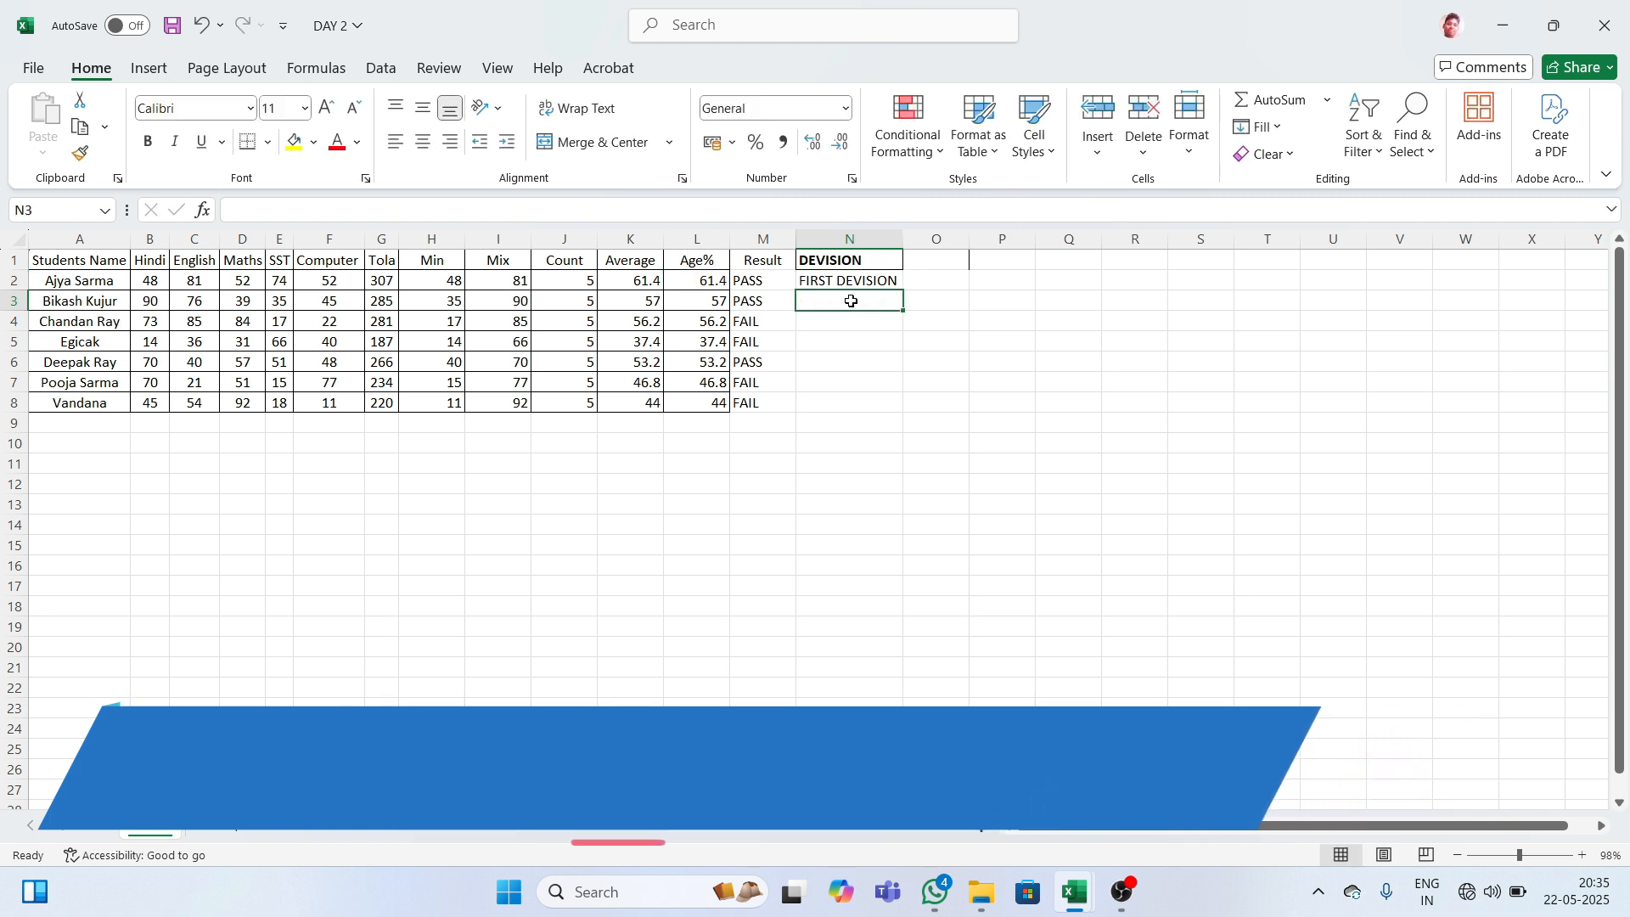
pyautogui.click(851, 283)
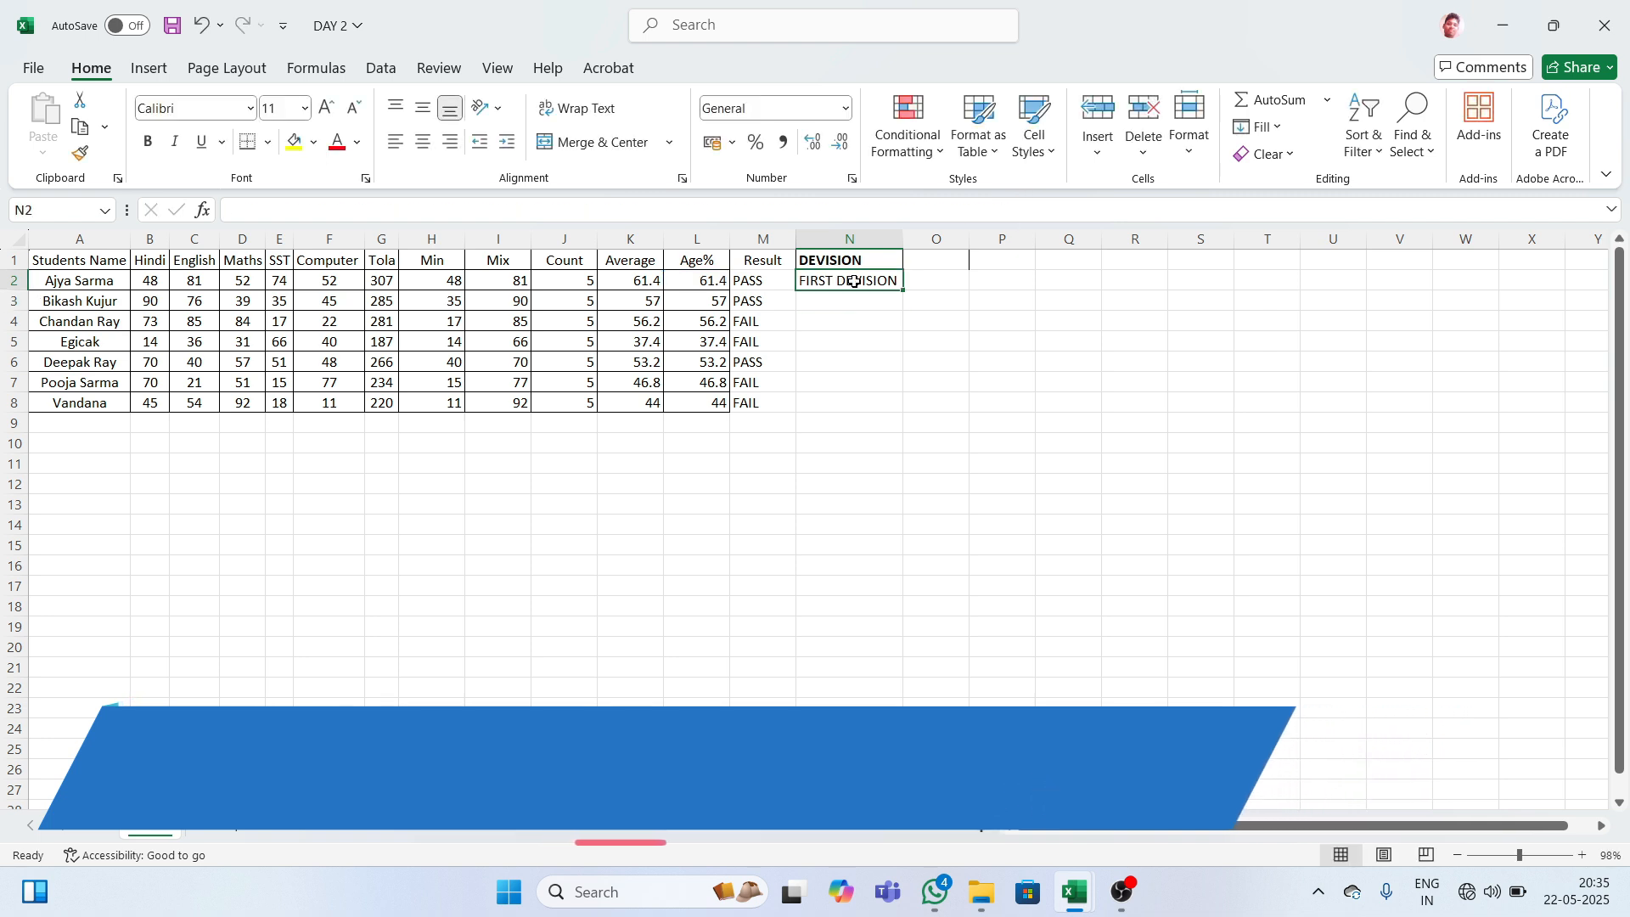
pyautogui.doubleClick(903, 289)
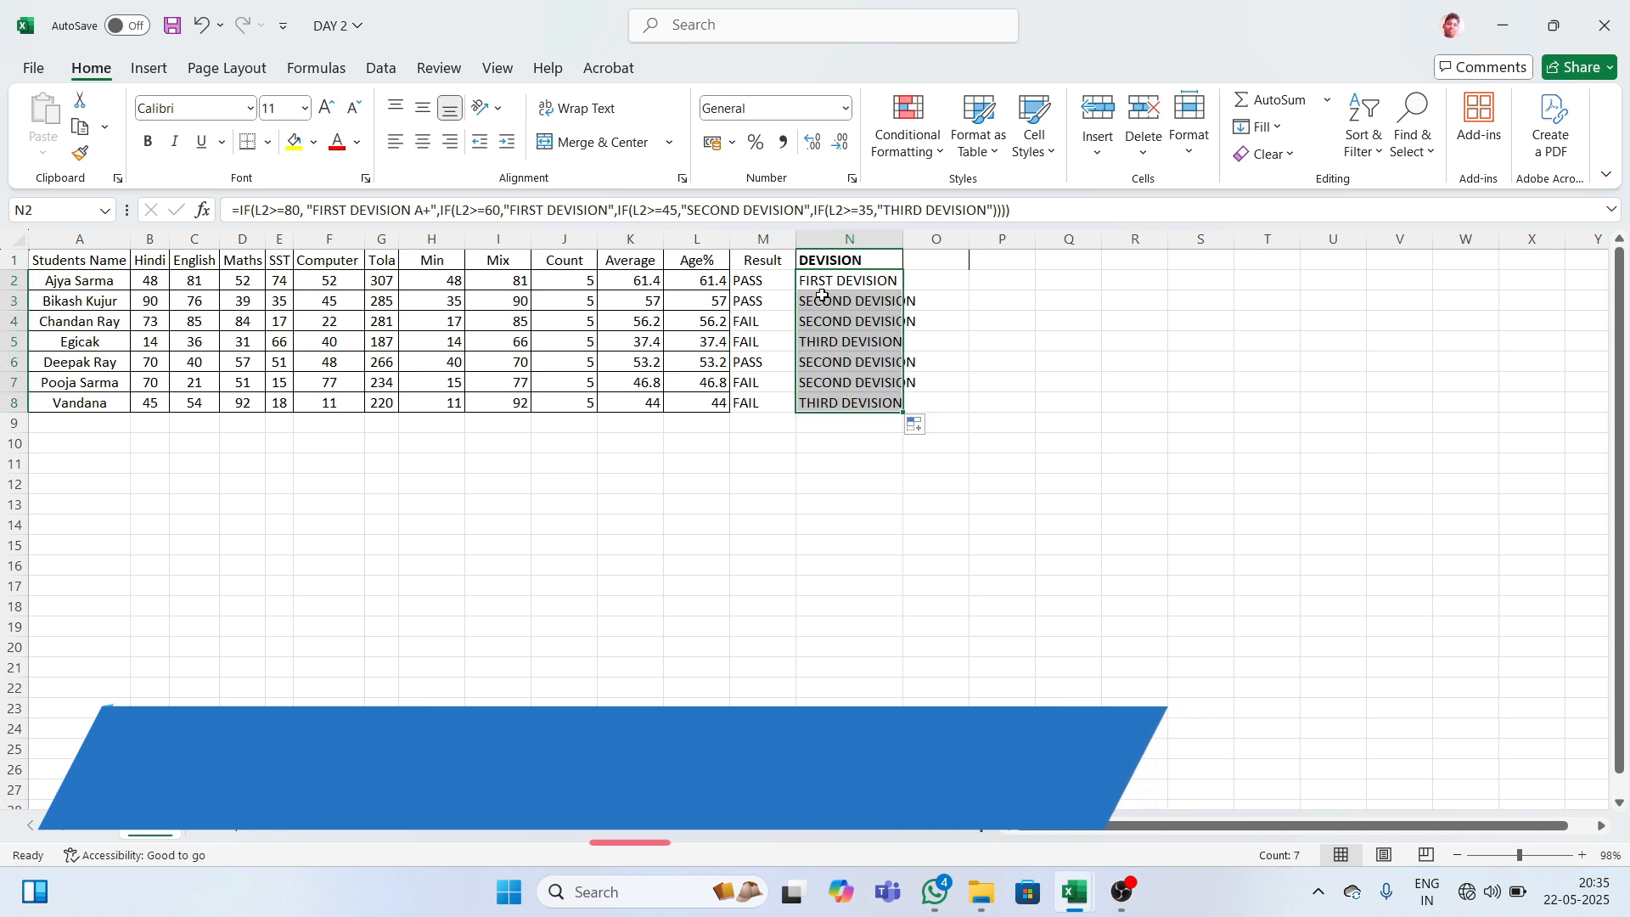
# - AutoFit column N so the division labels fit
pyautogui.doubleClick(904, 239)
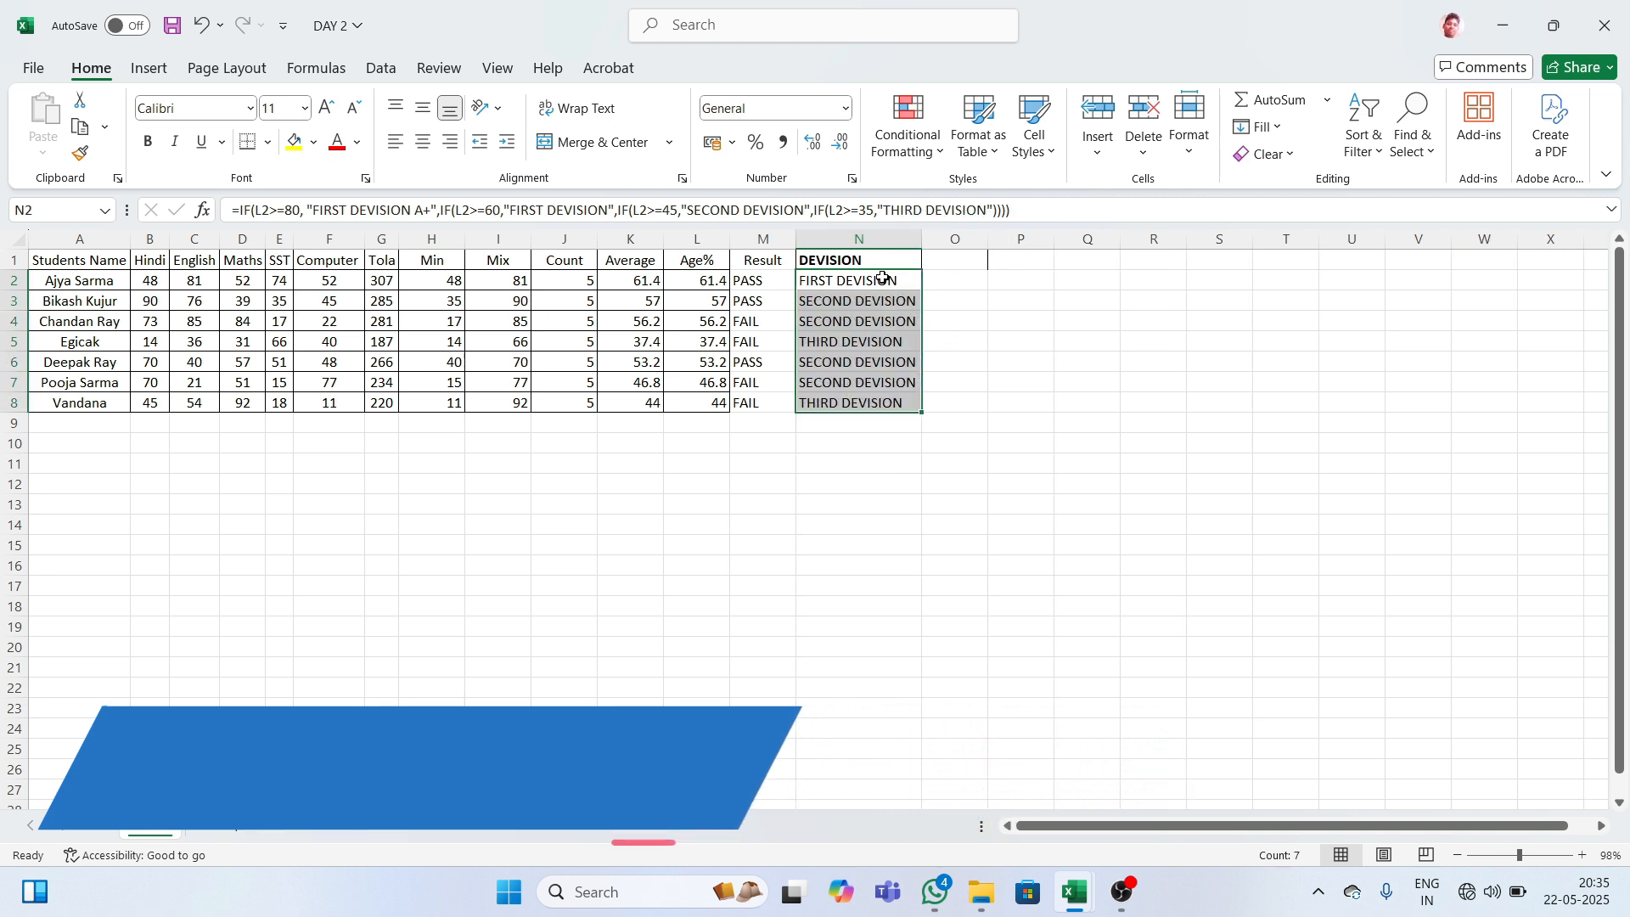
pyautogui.click(964, 298)
pyautogui.click(952, 266)
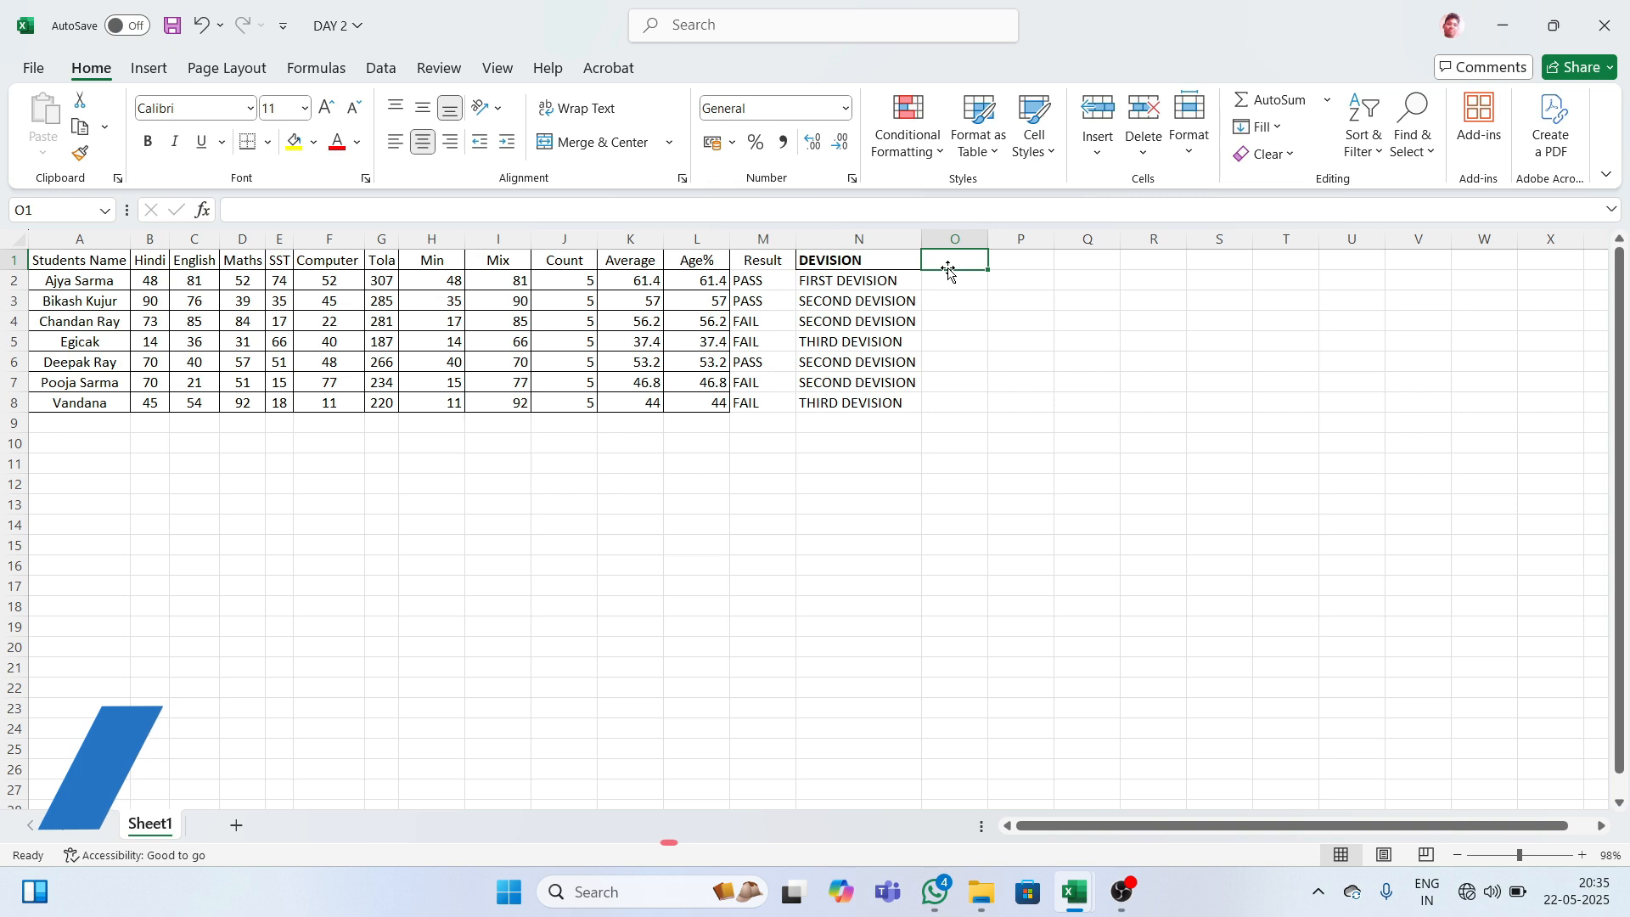
# - Enter the heading 'Grade' in O1
pyautogui.write('gRA')
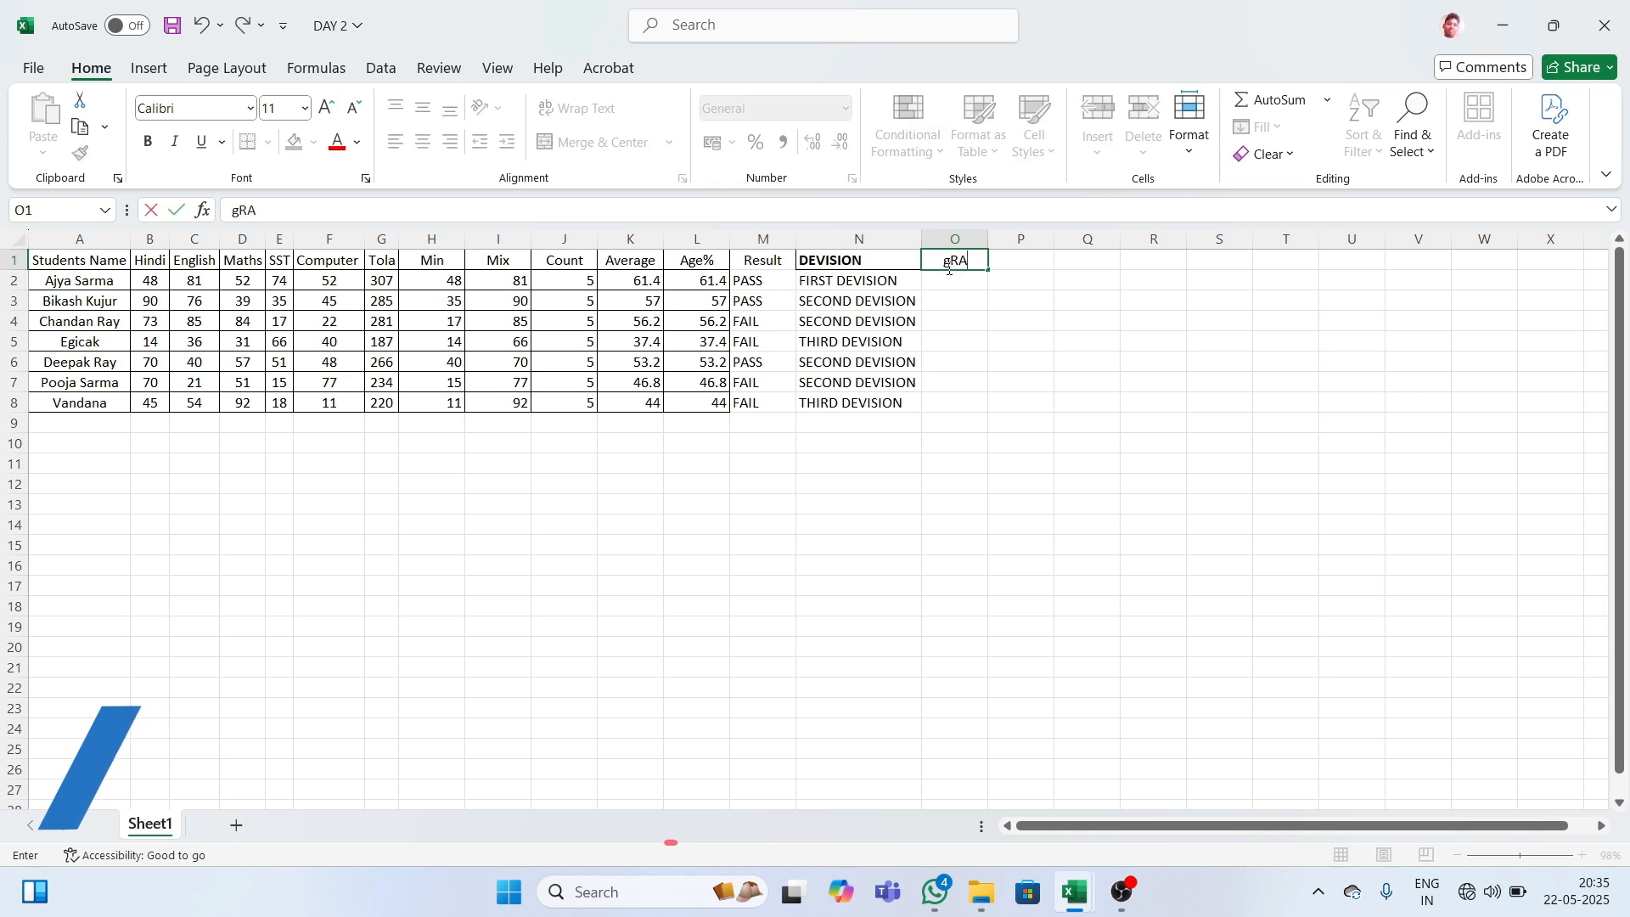
pyautogui.press('BackSpace')
pyautogui.press('BackSpace')
pyautogui.press('BackSpace')
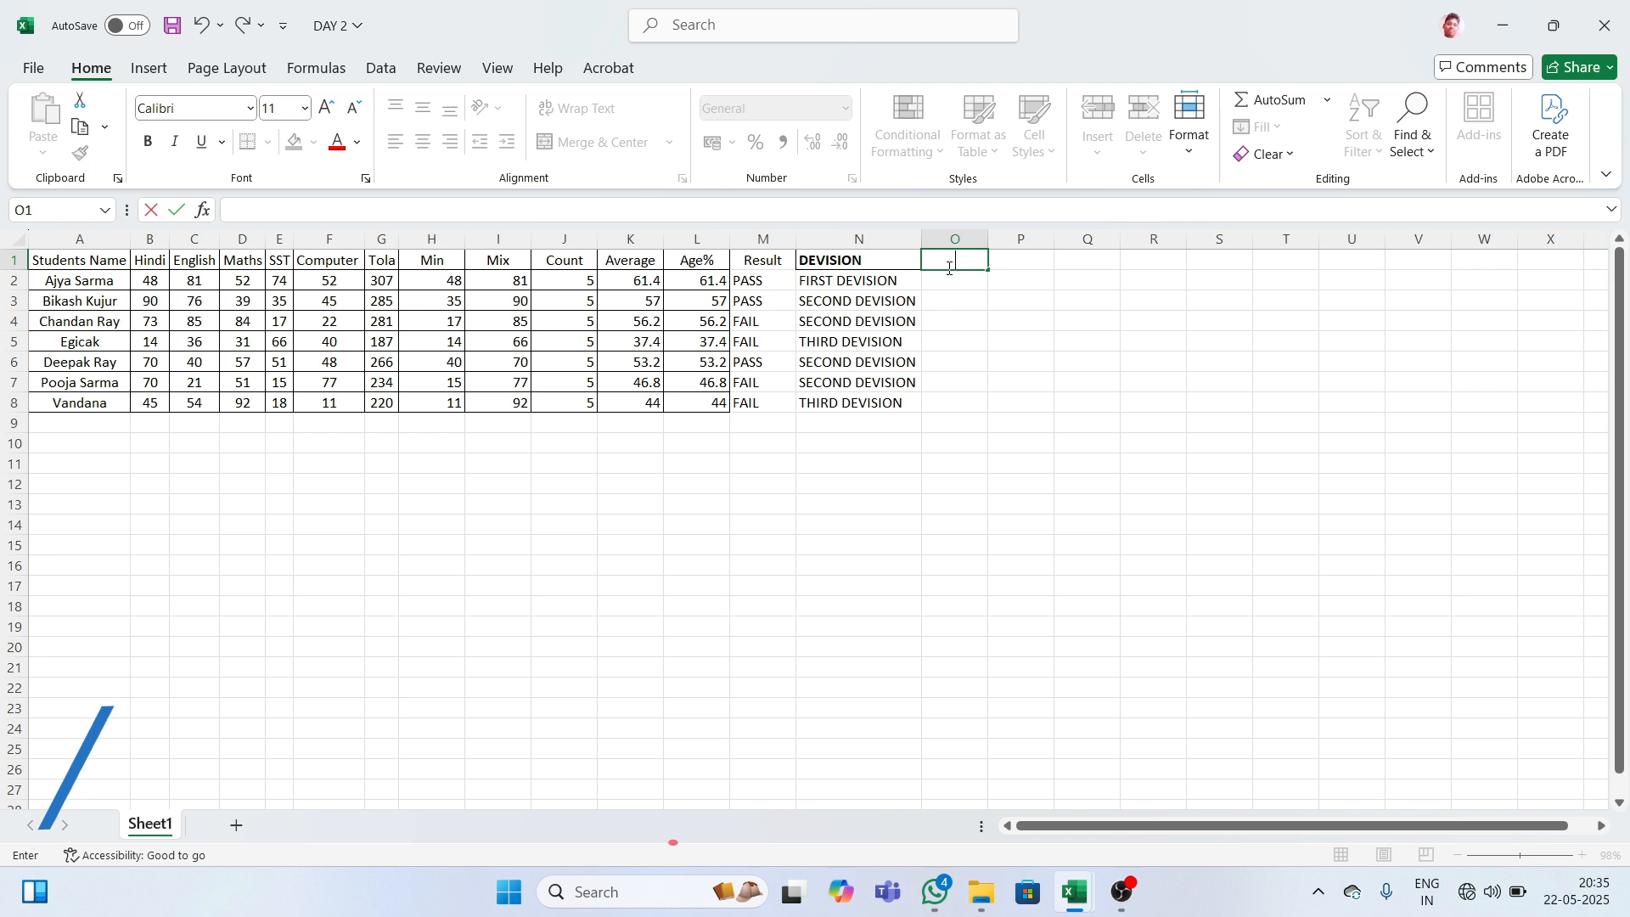
pyautogui.write('Grade')
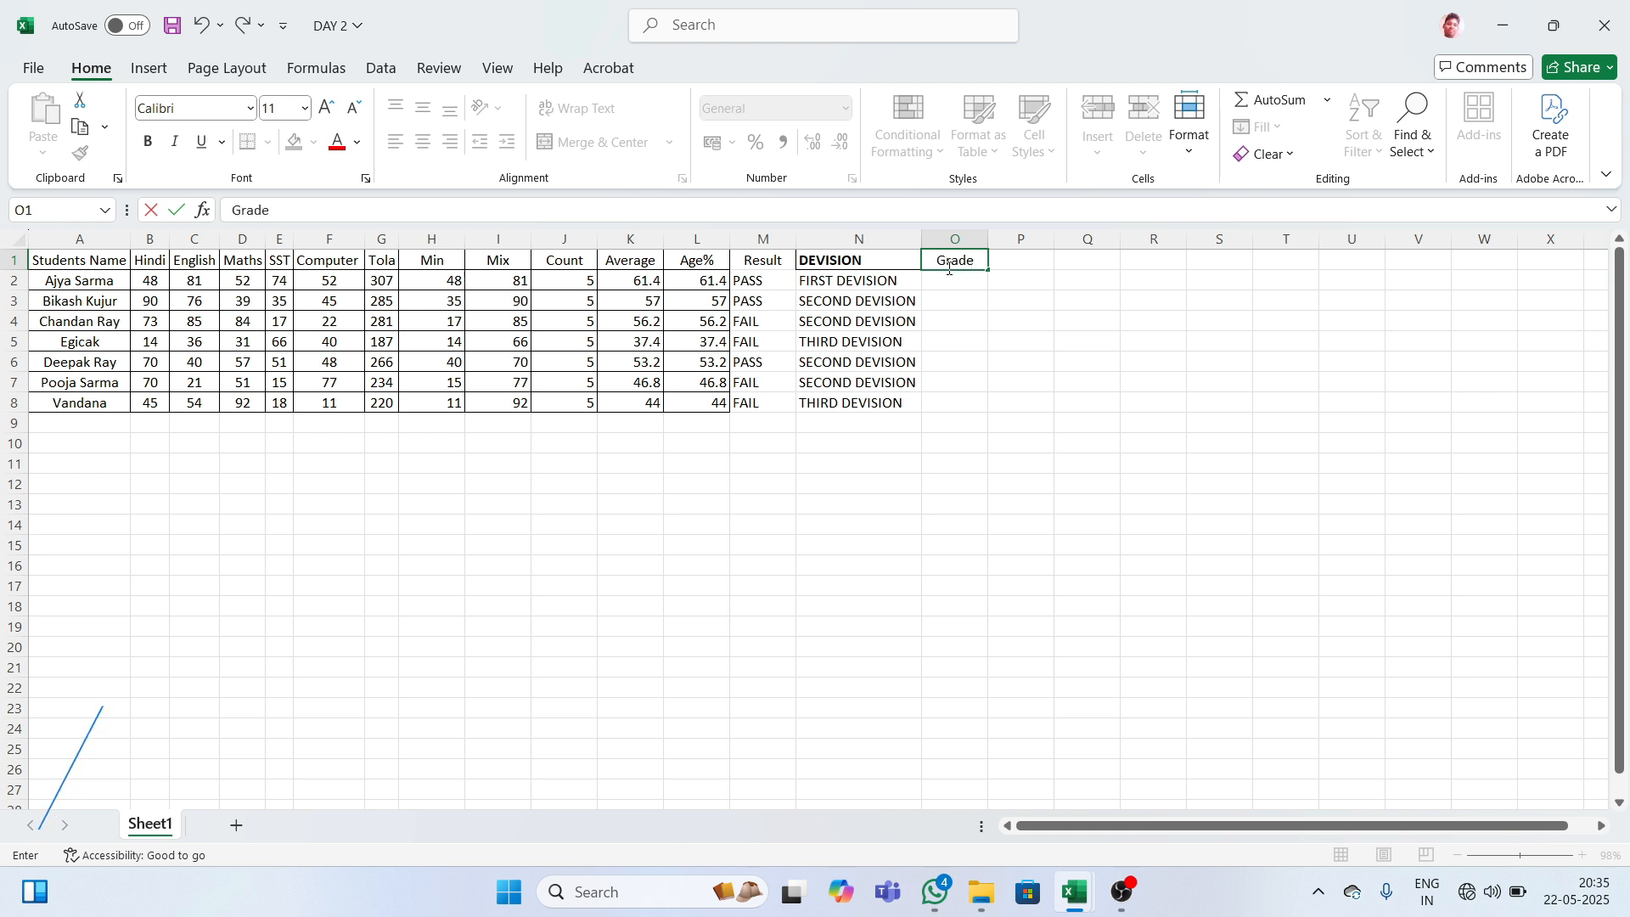
pyautogui.press('Return')
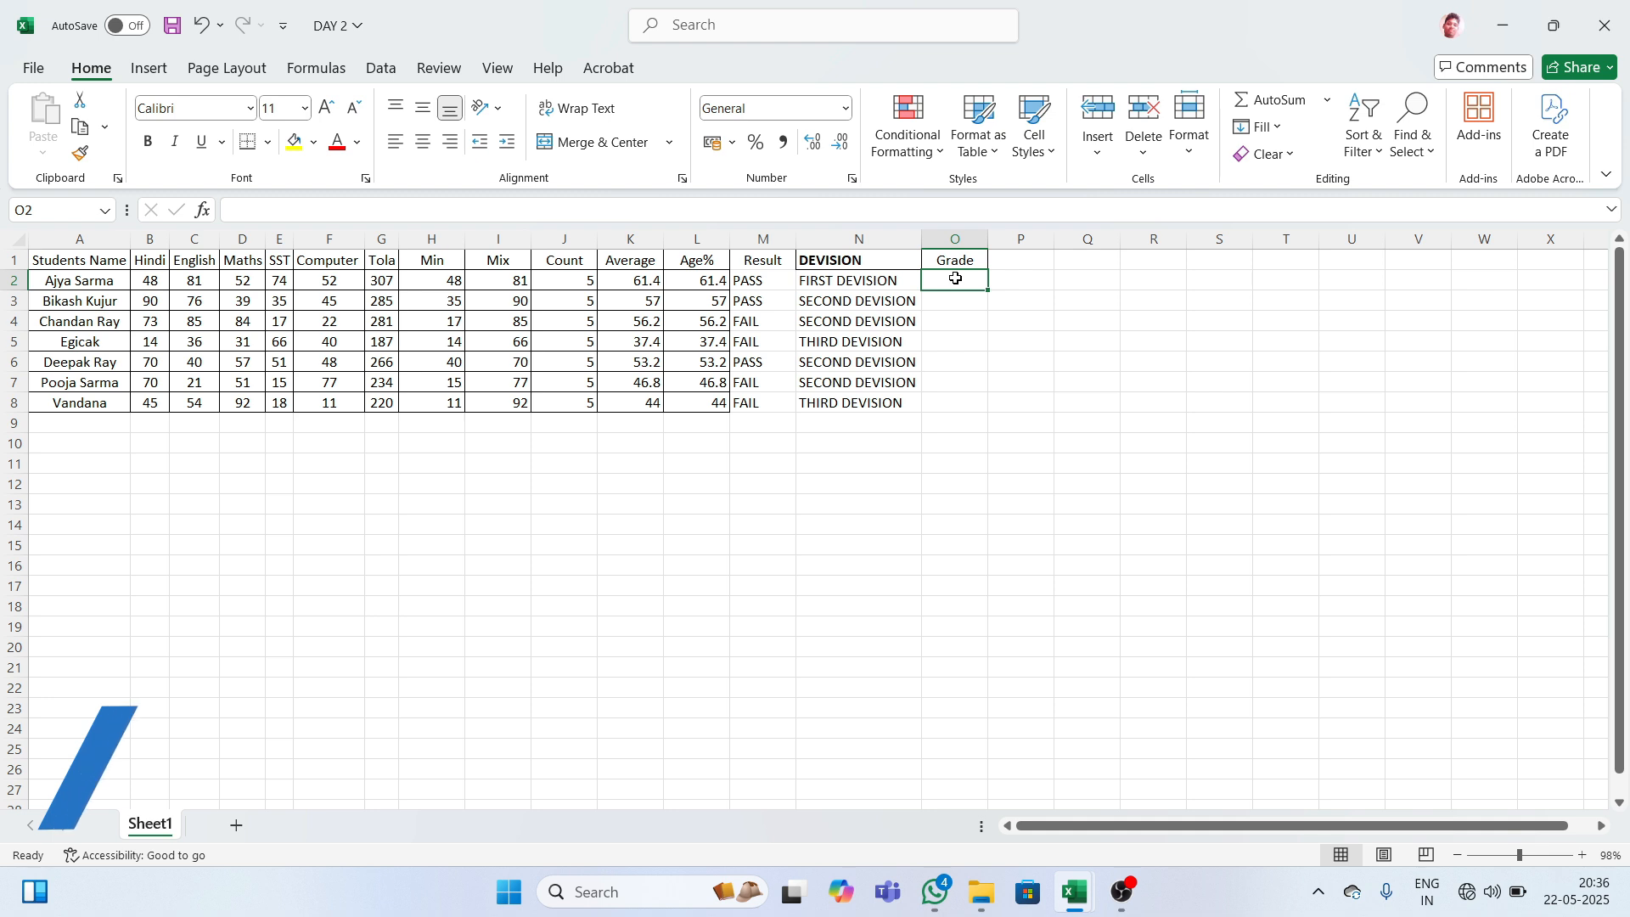
# - In O2, start the grade formula =IF(l2>=80,"A+",IF(l2>=60,"A", ...)
pyautogui.write('=IF(')
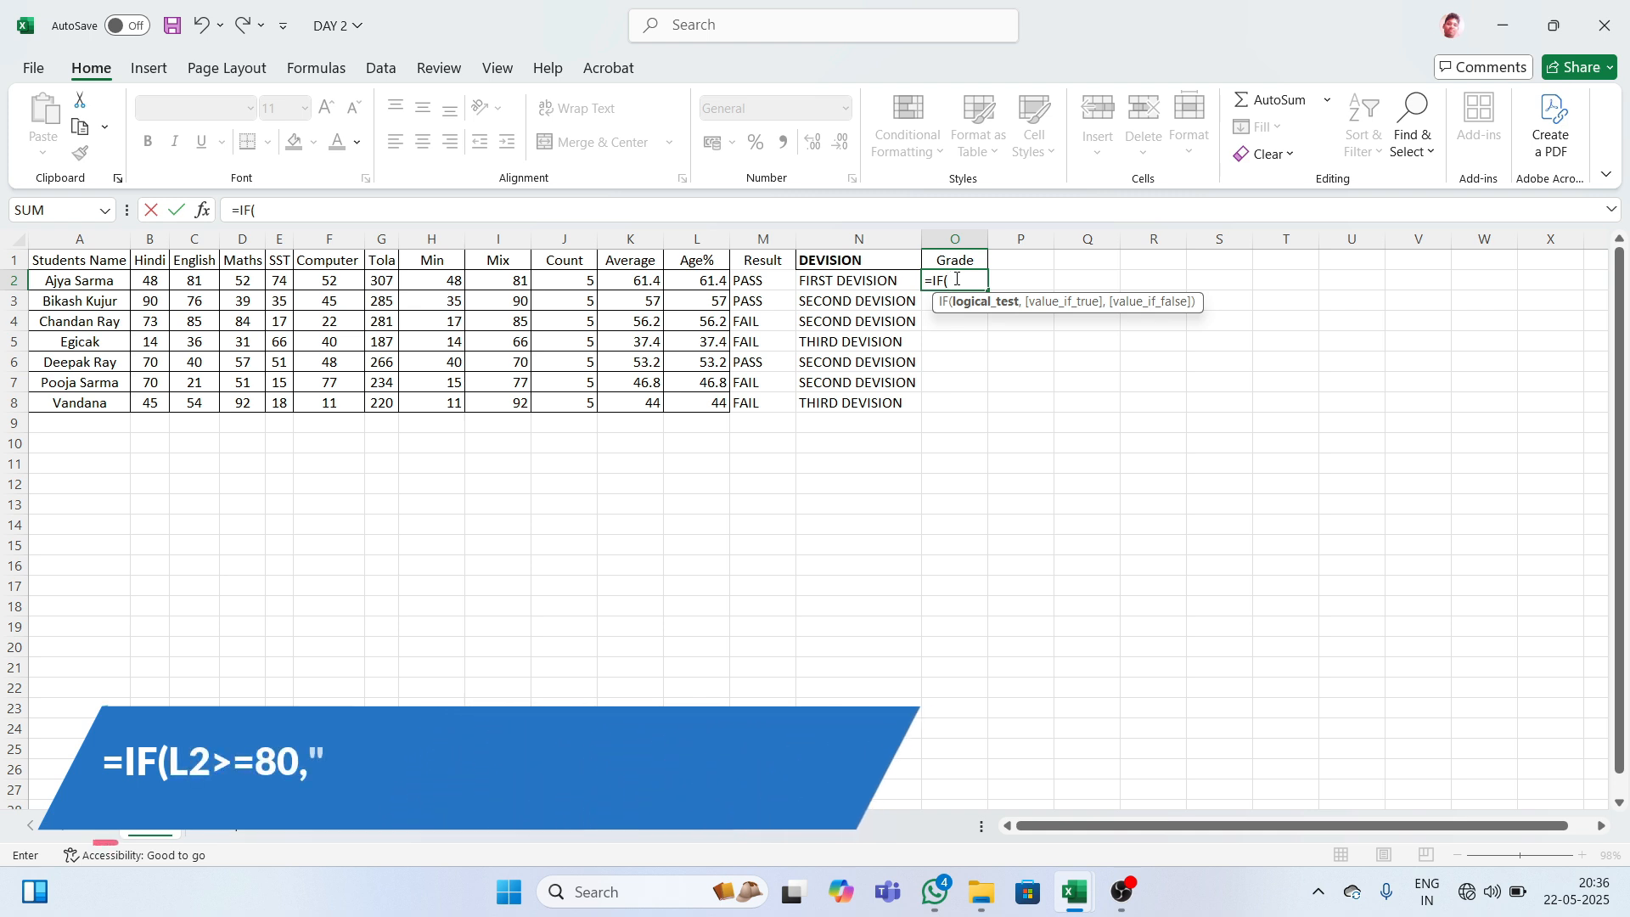
pyautogui.write('l2')
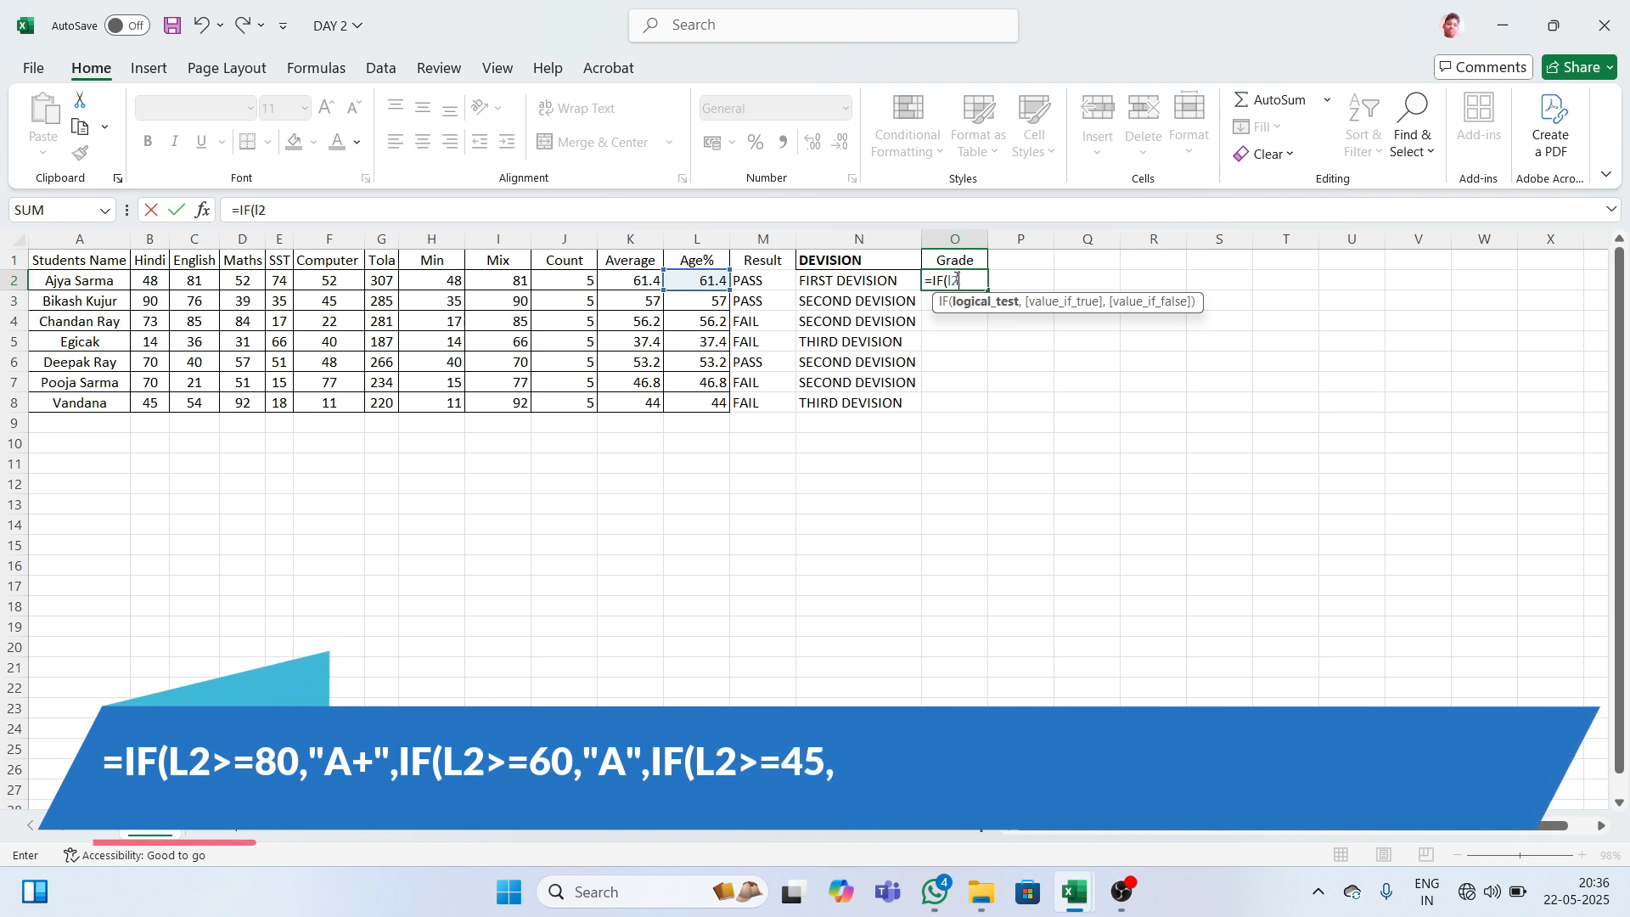
pyautogui.write('>=80')
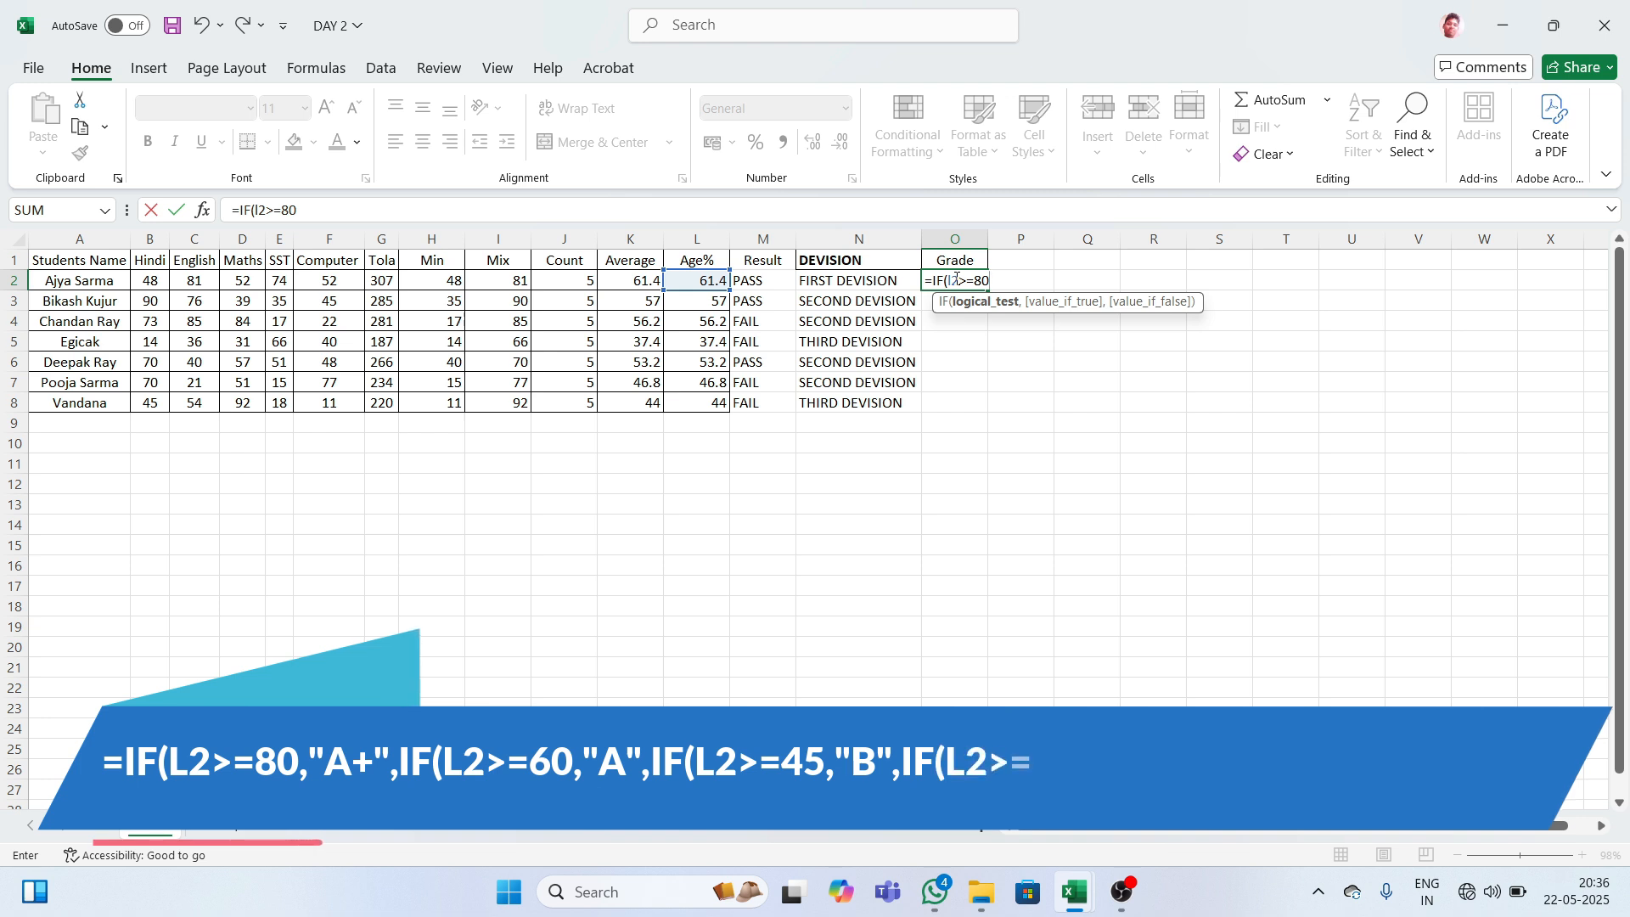
pyautogui.write(',')
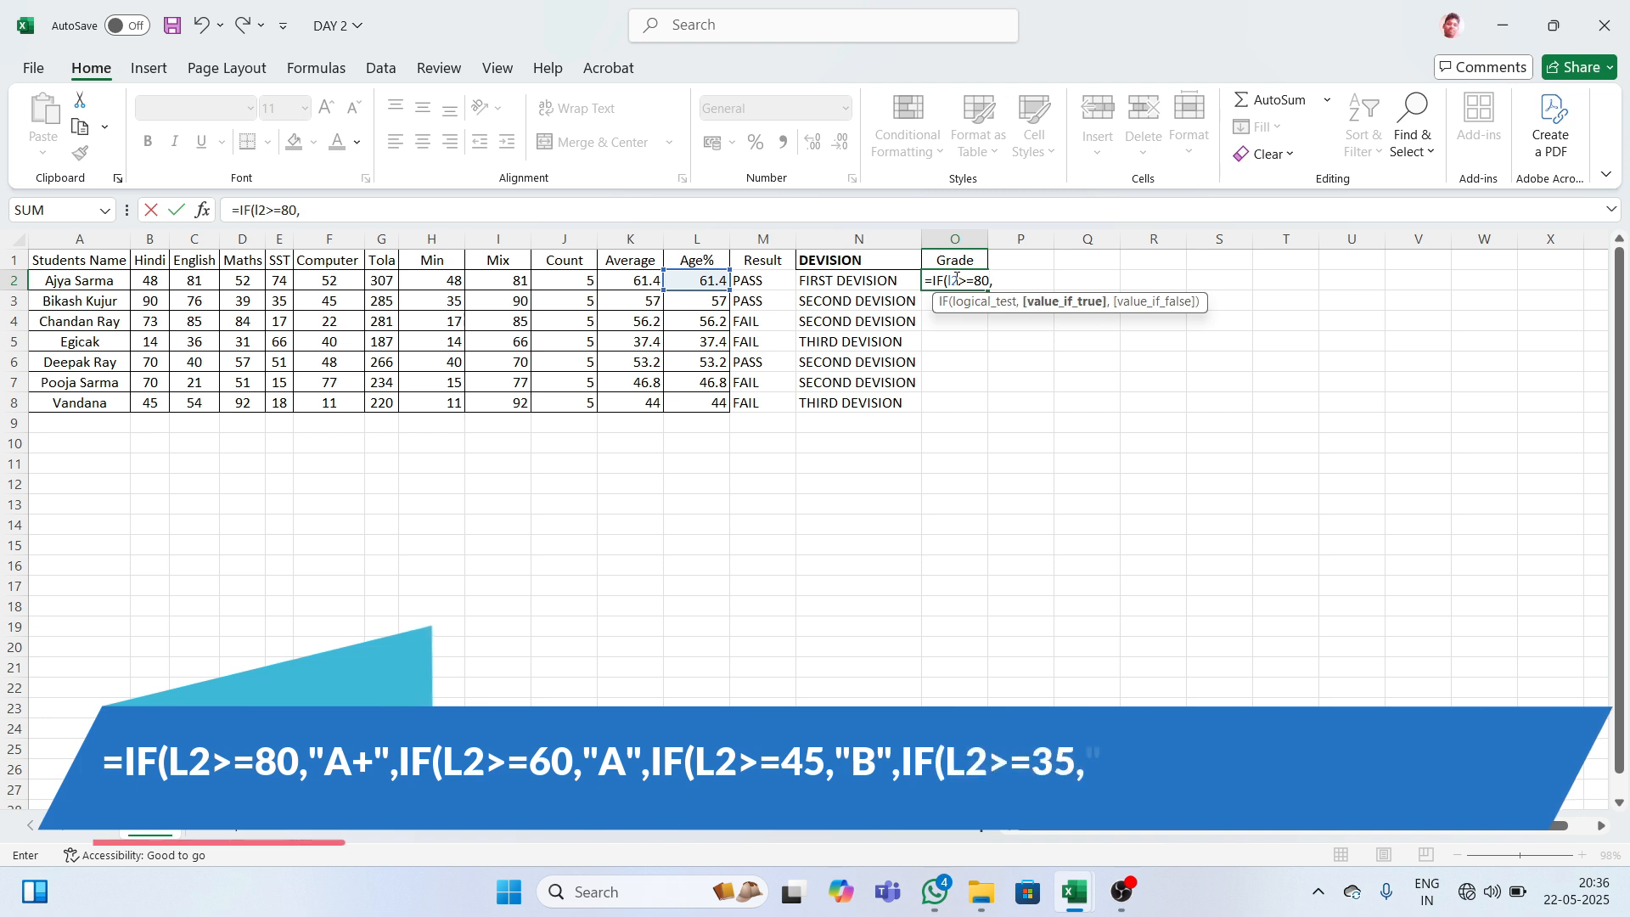
pyautogui.write('"')
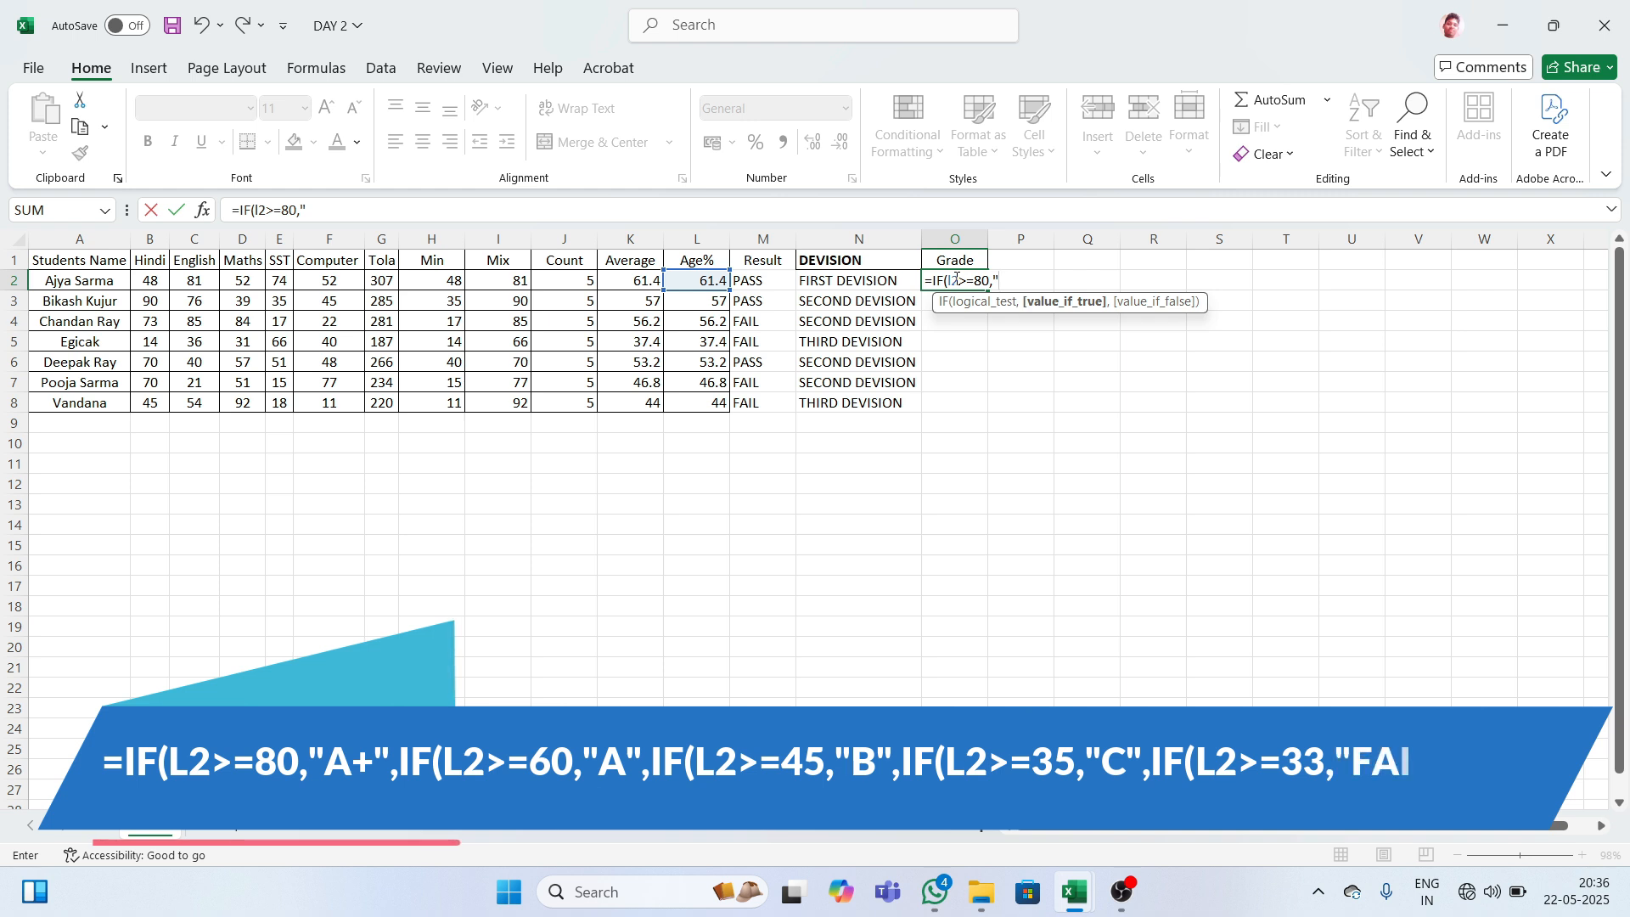
pyautogui.write('A+"')
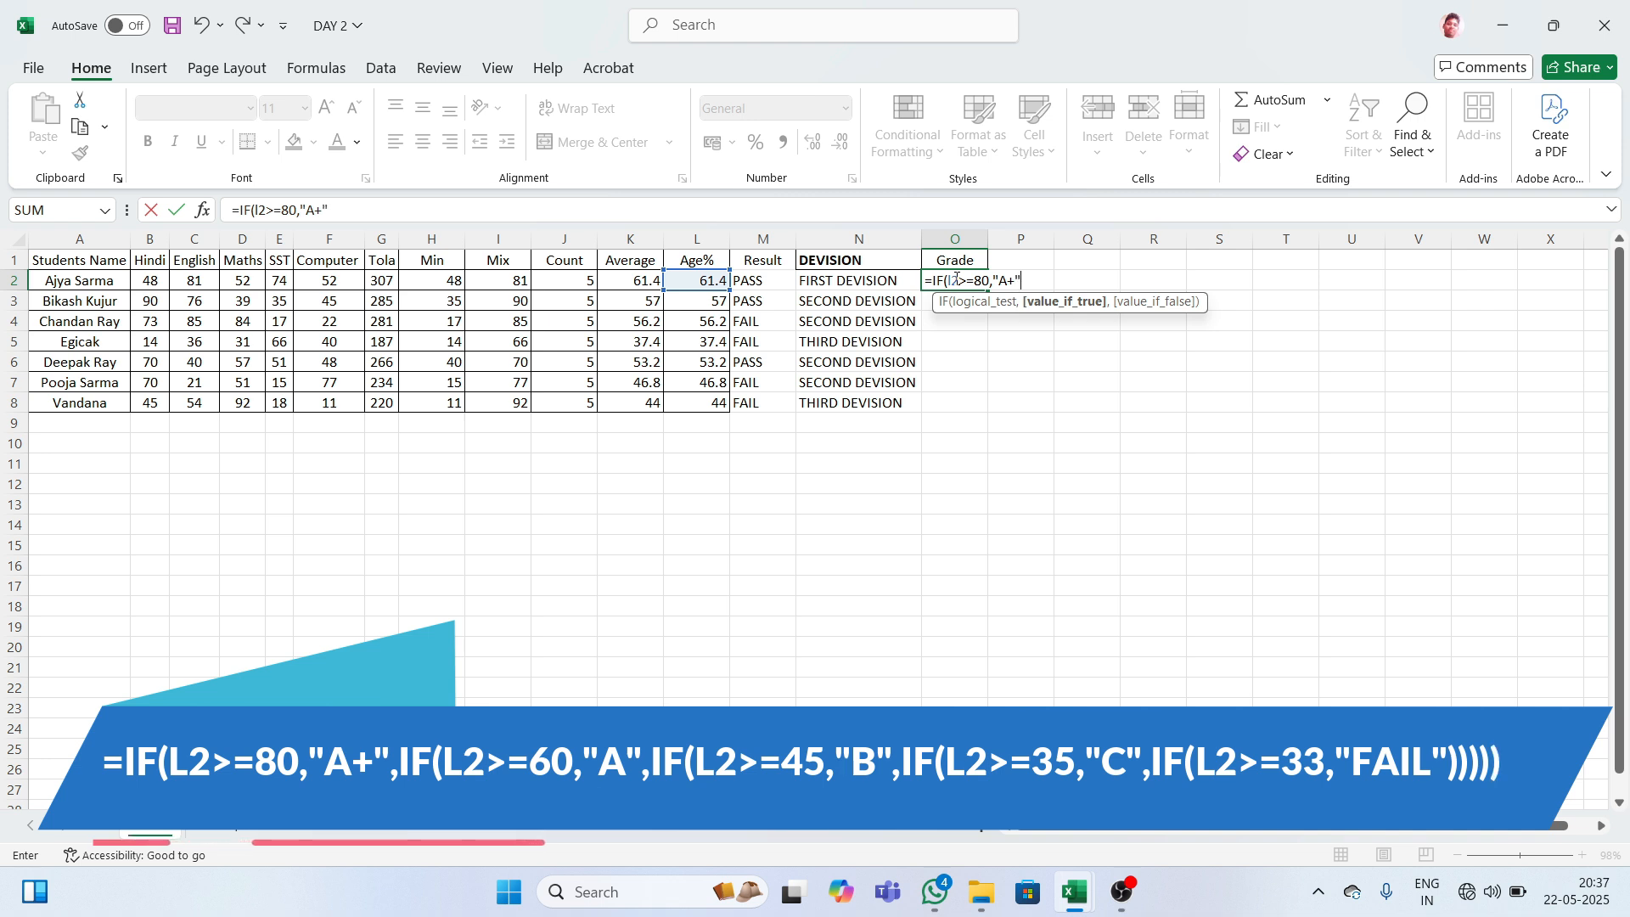
pyautogui.write(',')
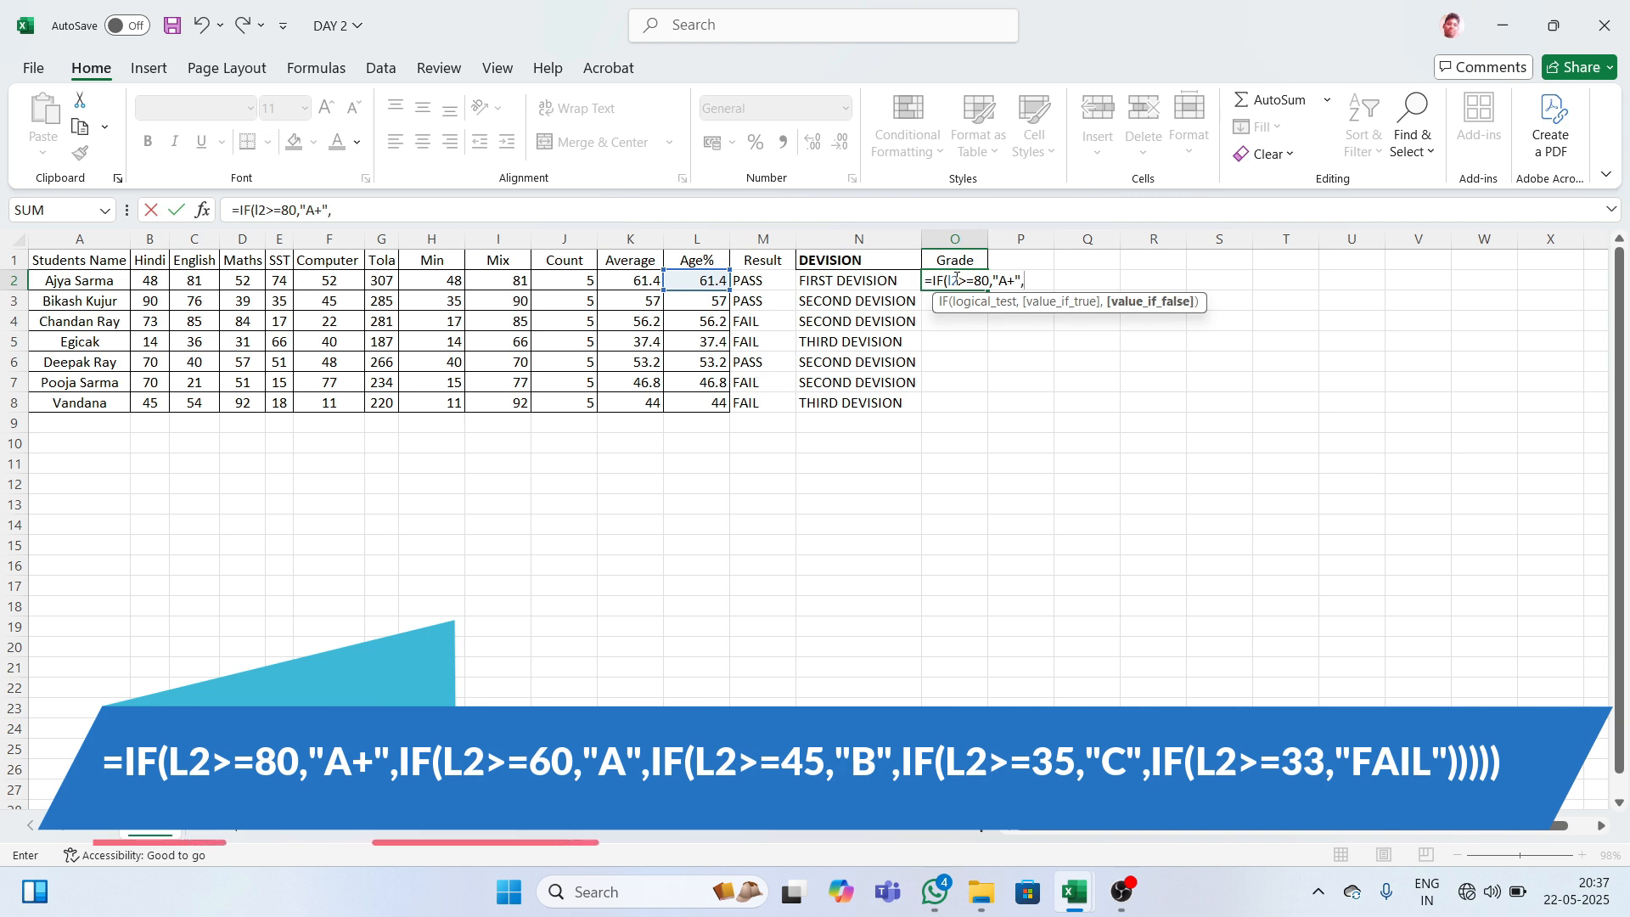
pyautogui.write('if')
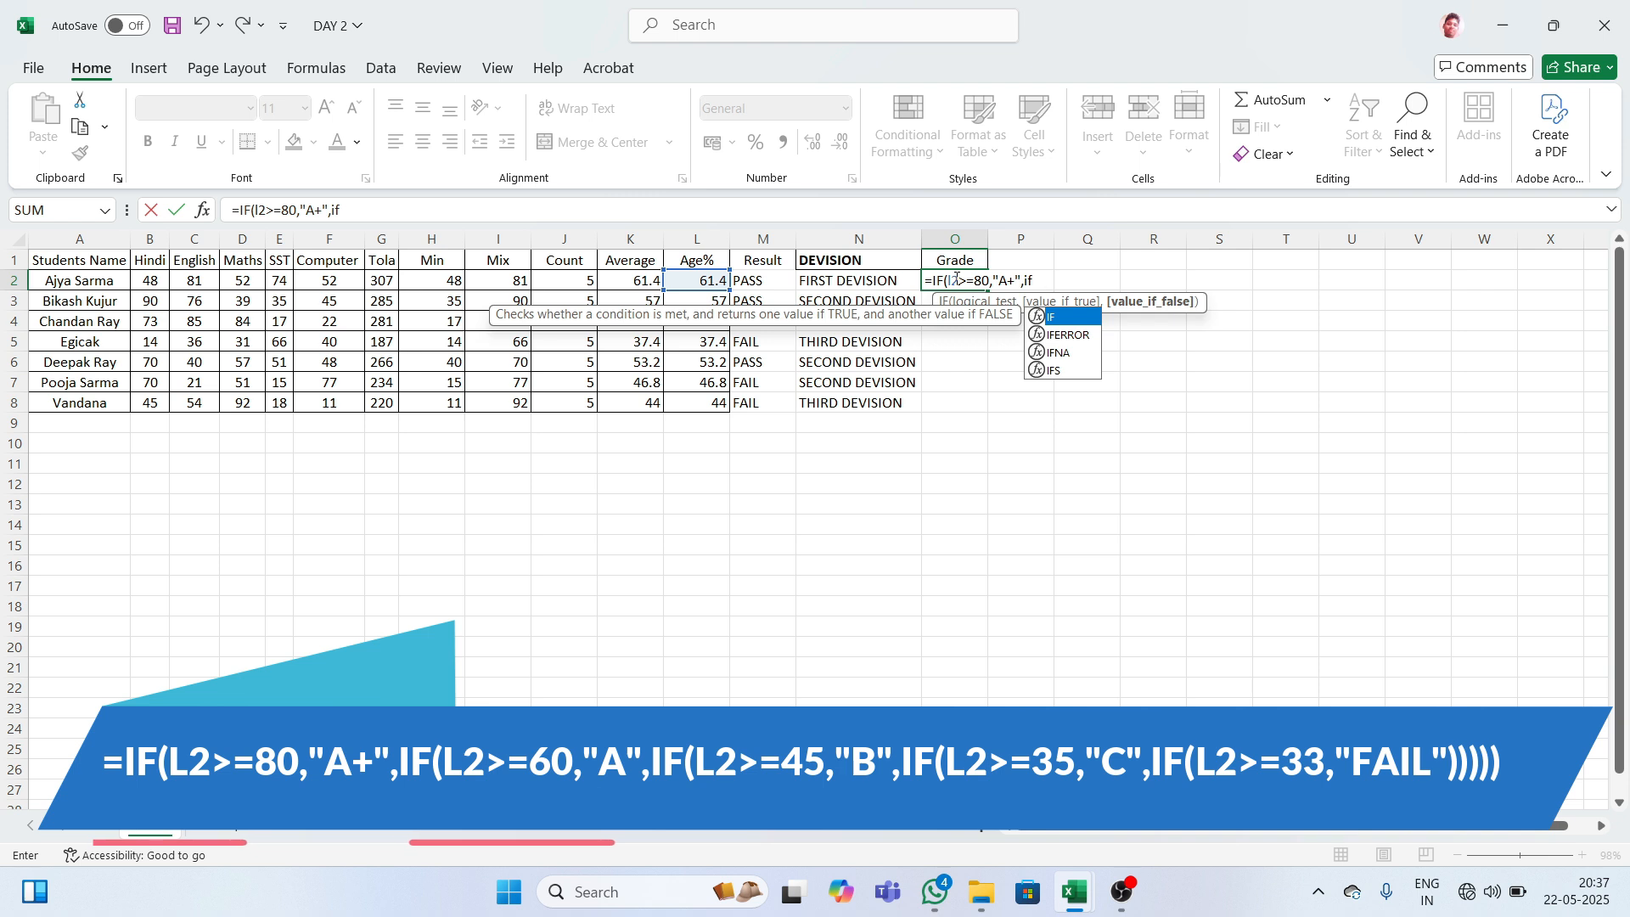
pyautogui.press('Tab')
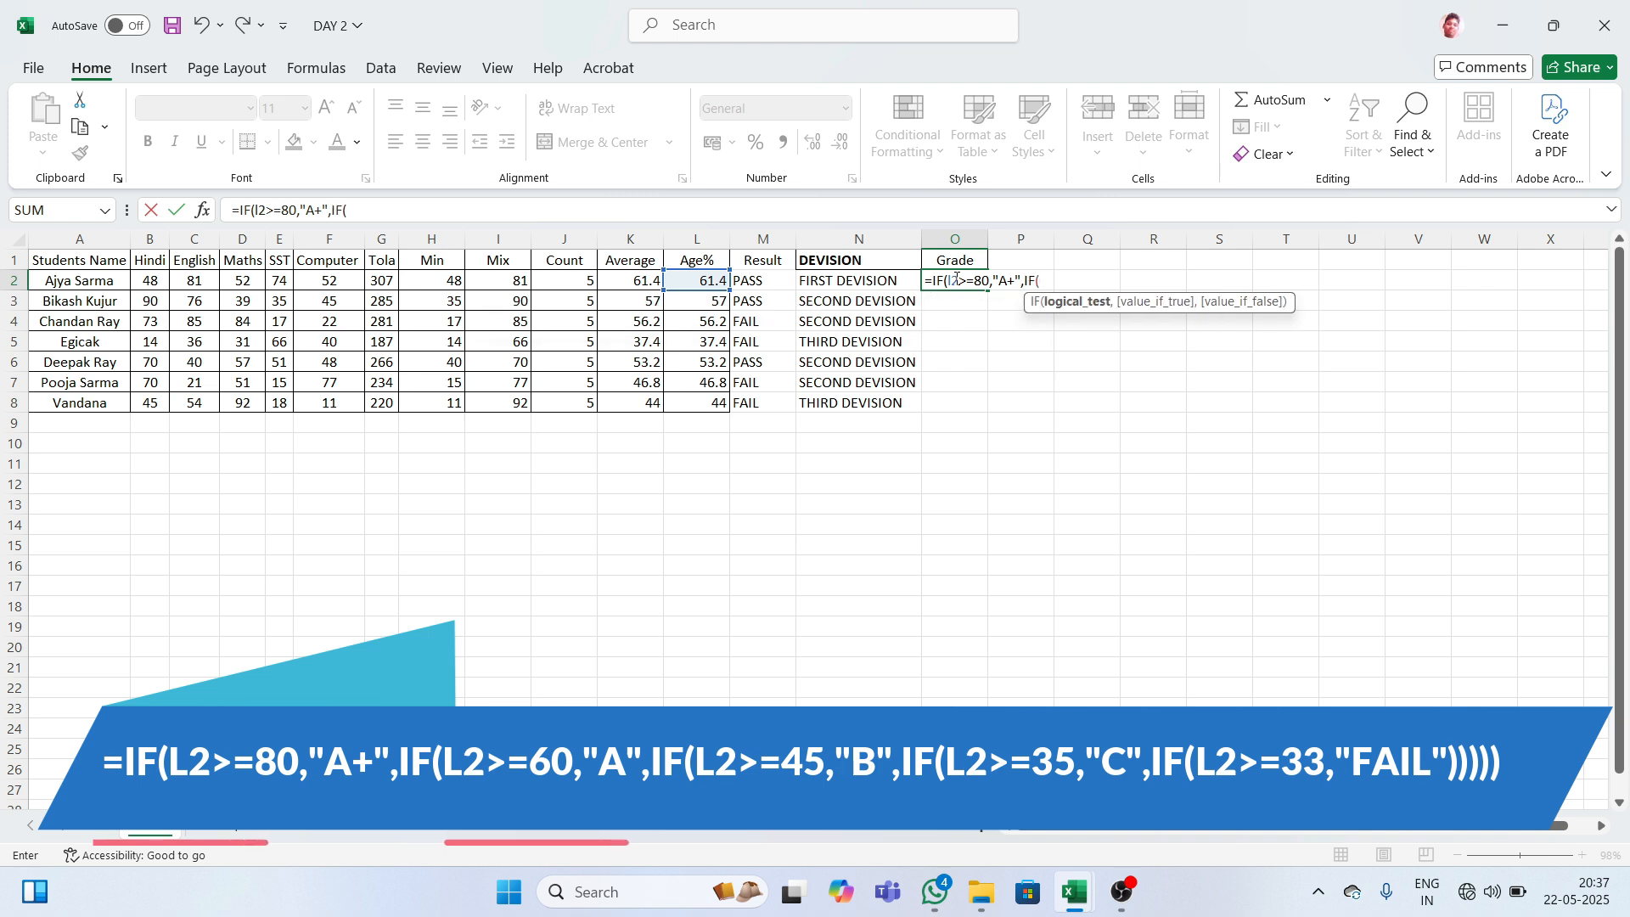
pyautogui.write('l')
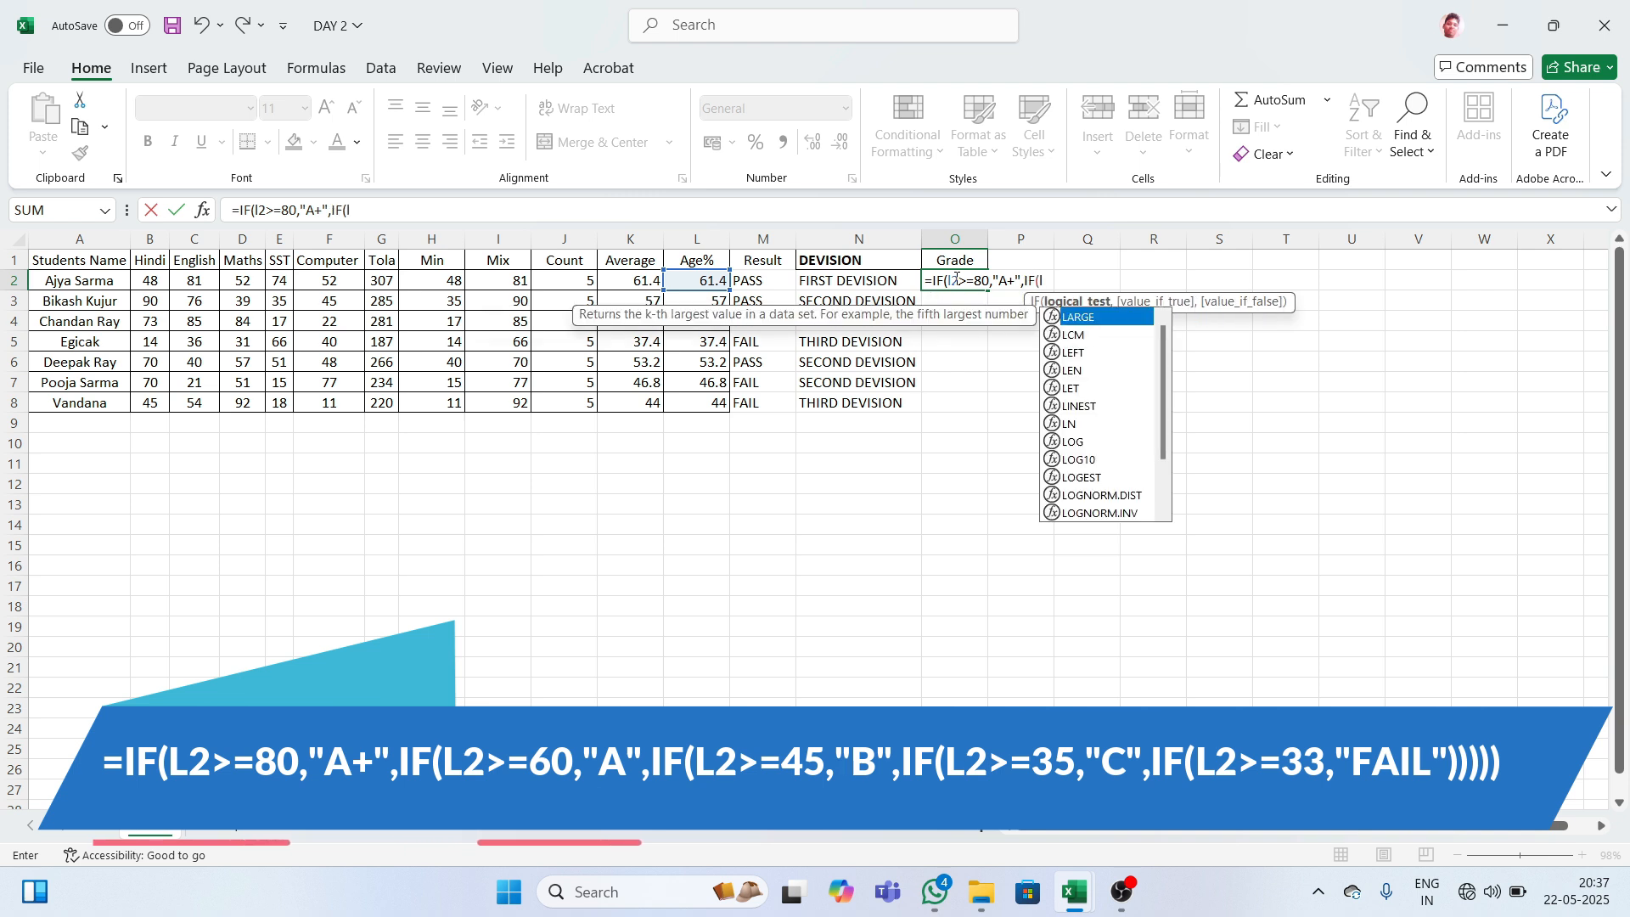
pyautogui.write('2>=60')
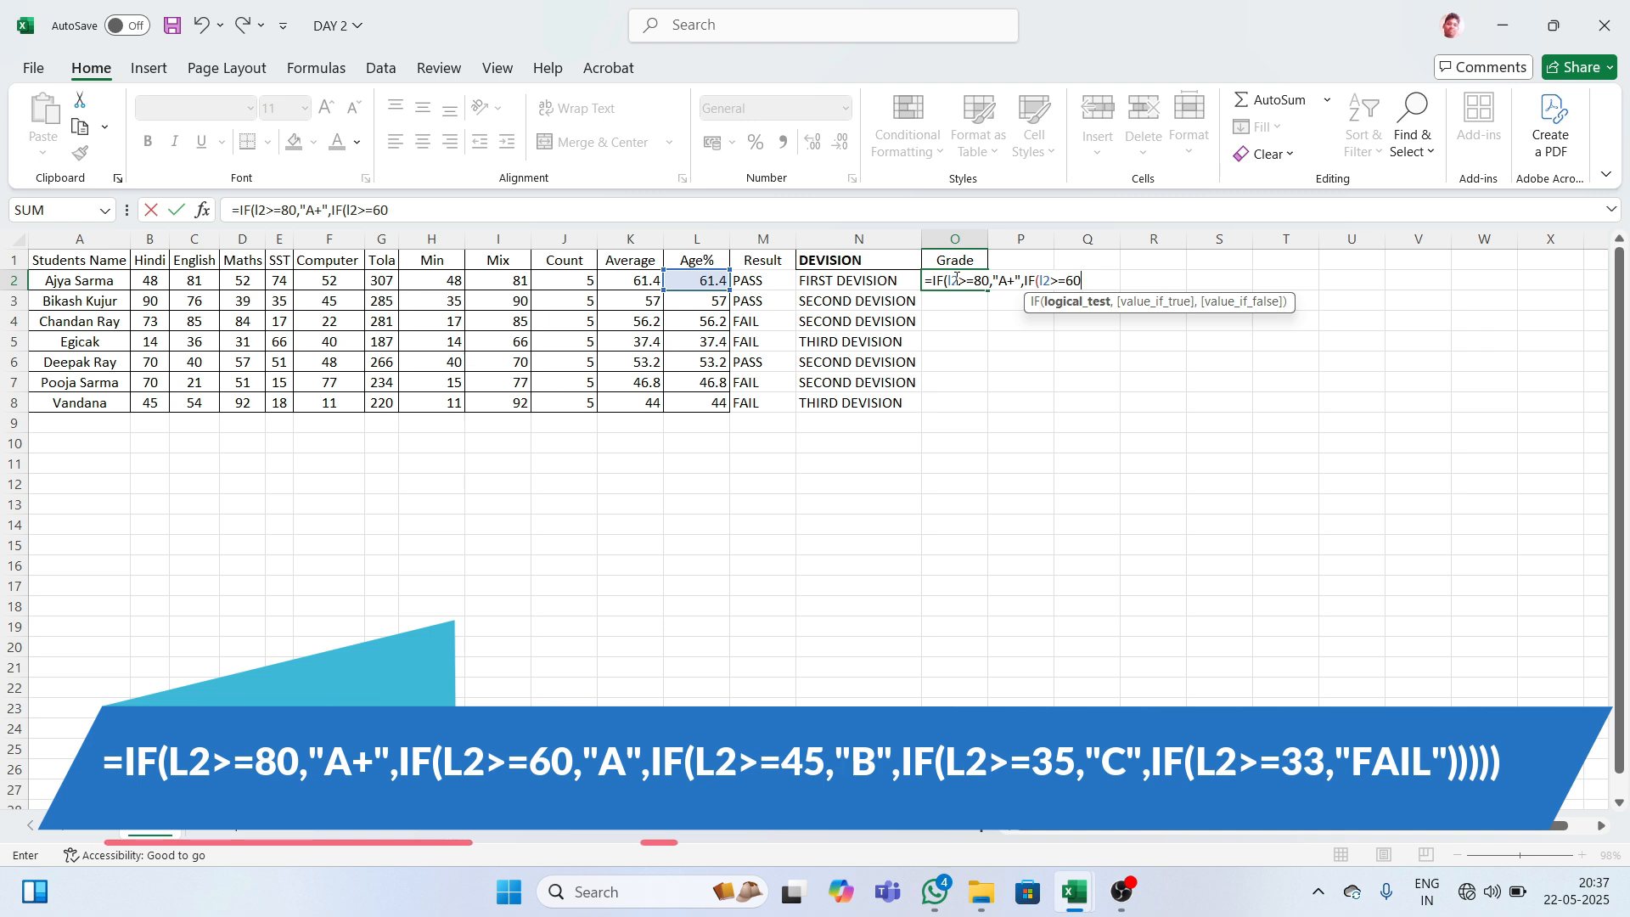
pyautogui.write(',"A')
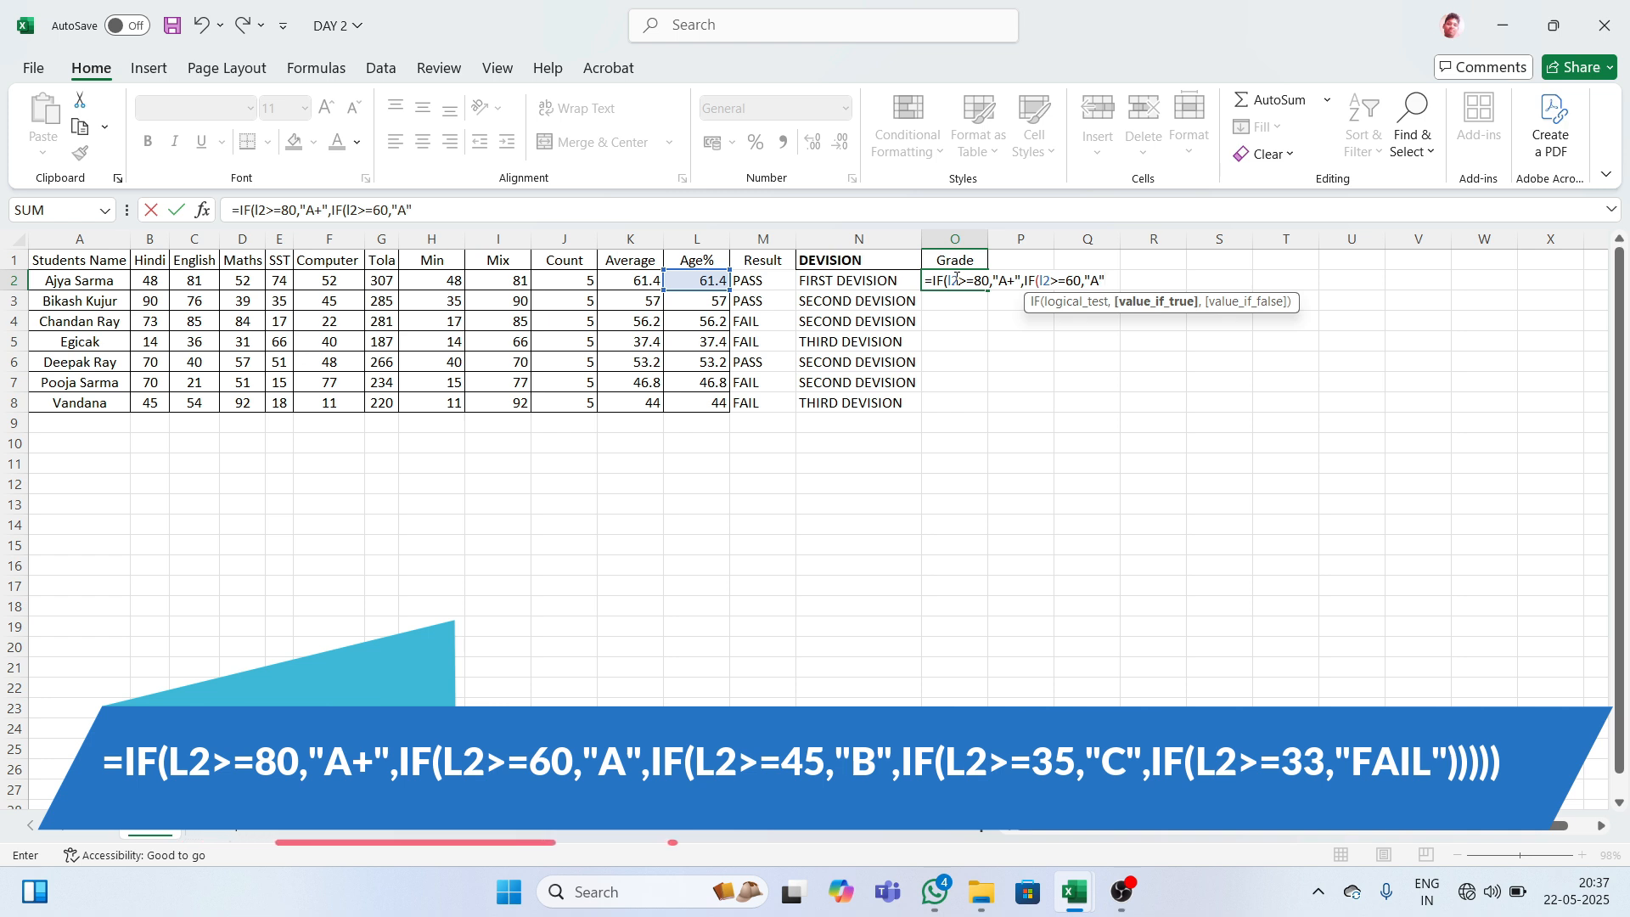
pyautogui.write(',')
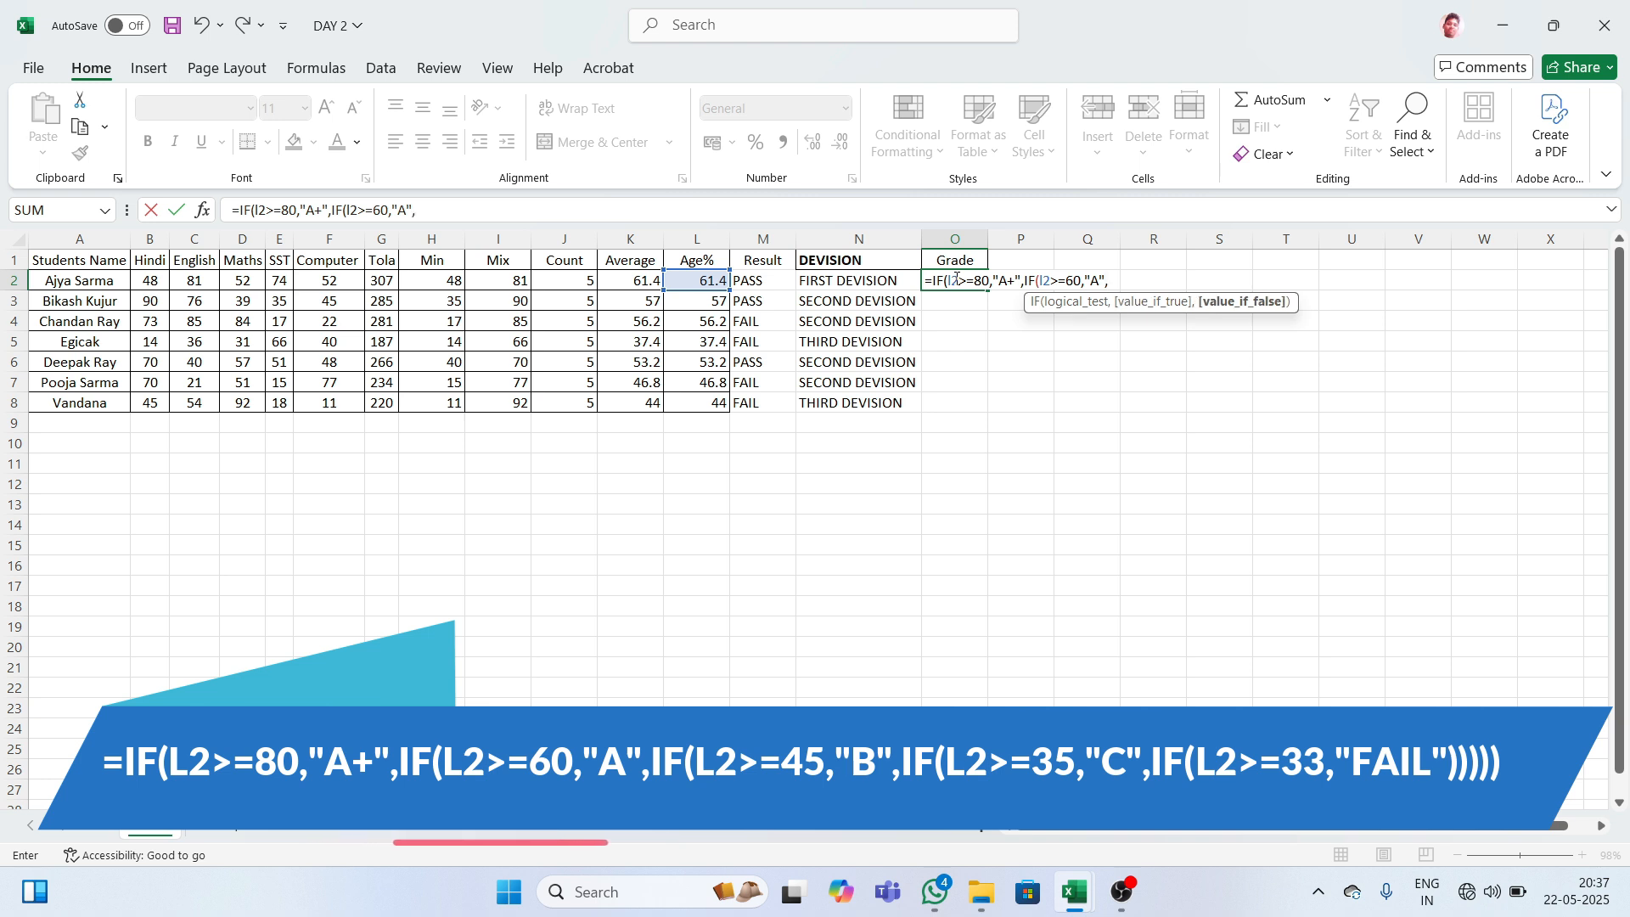
# - Extend O2's formula with IF(l2>=45,"B" and IF(l2>=35,"C" nested cases
pyautogui.write('if')
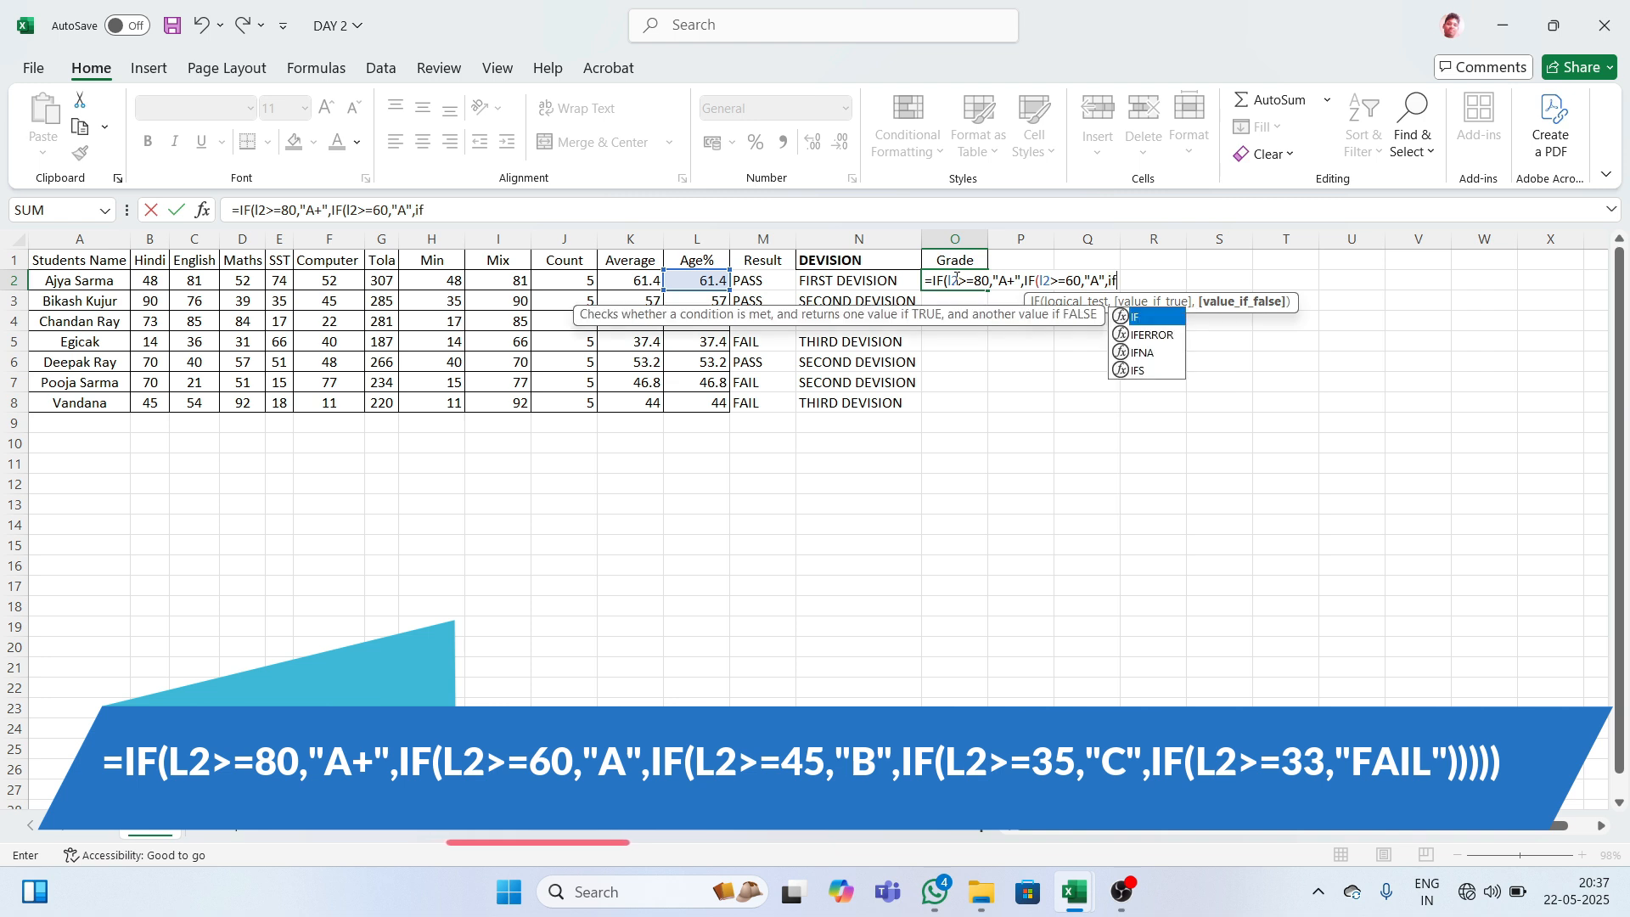
pyautogui.press('Tab')
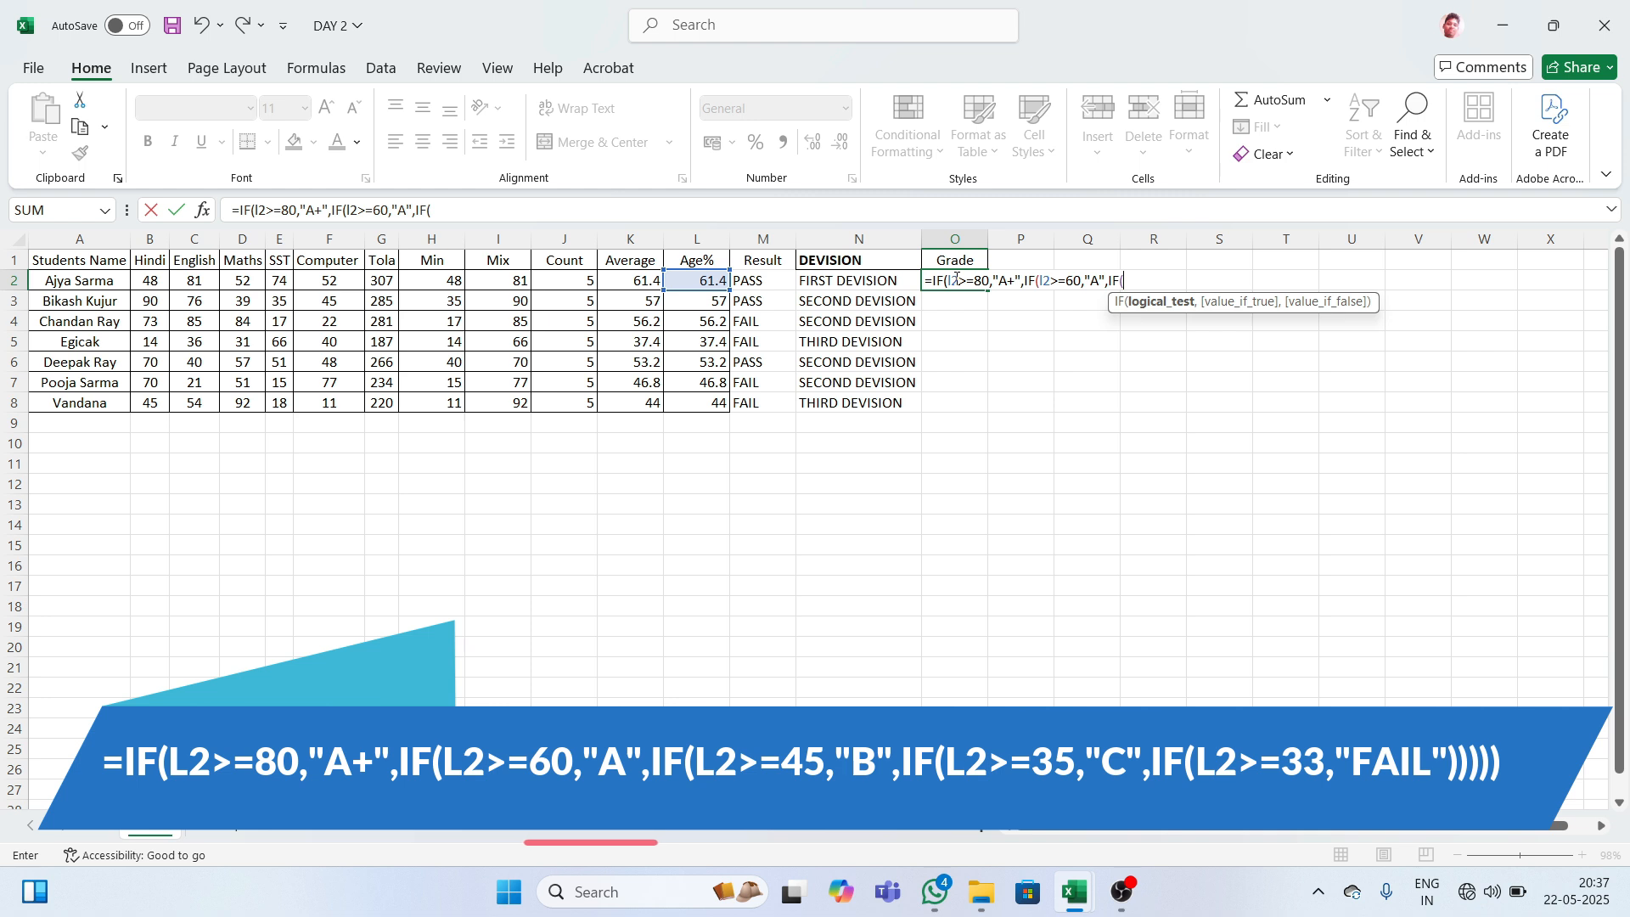
pyautogui.write('l2>=45')
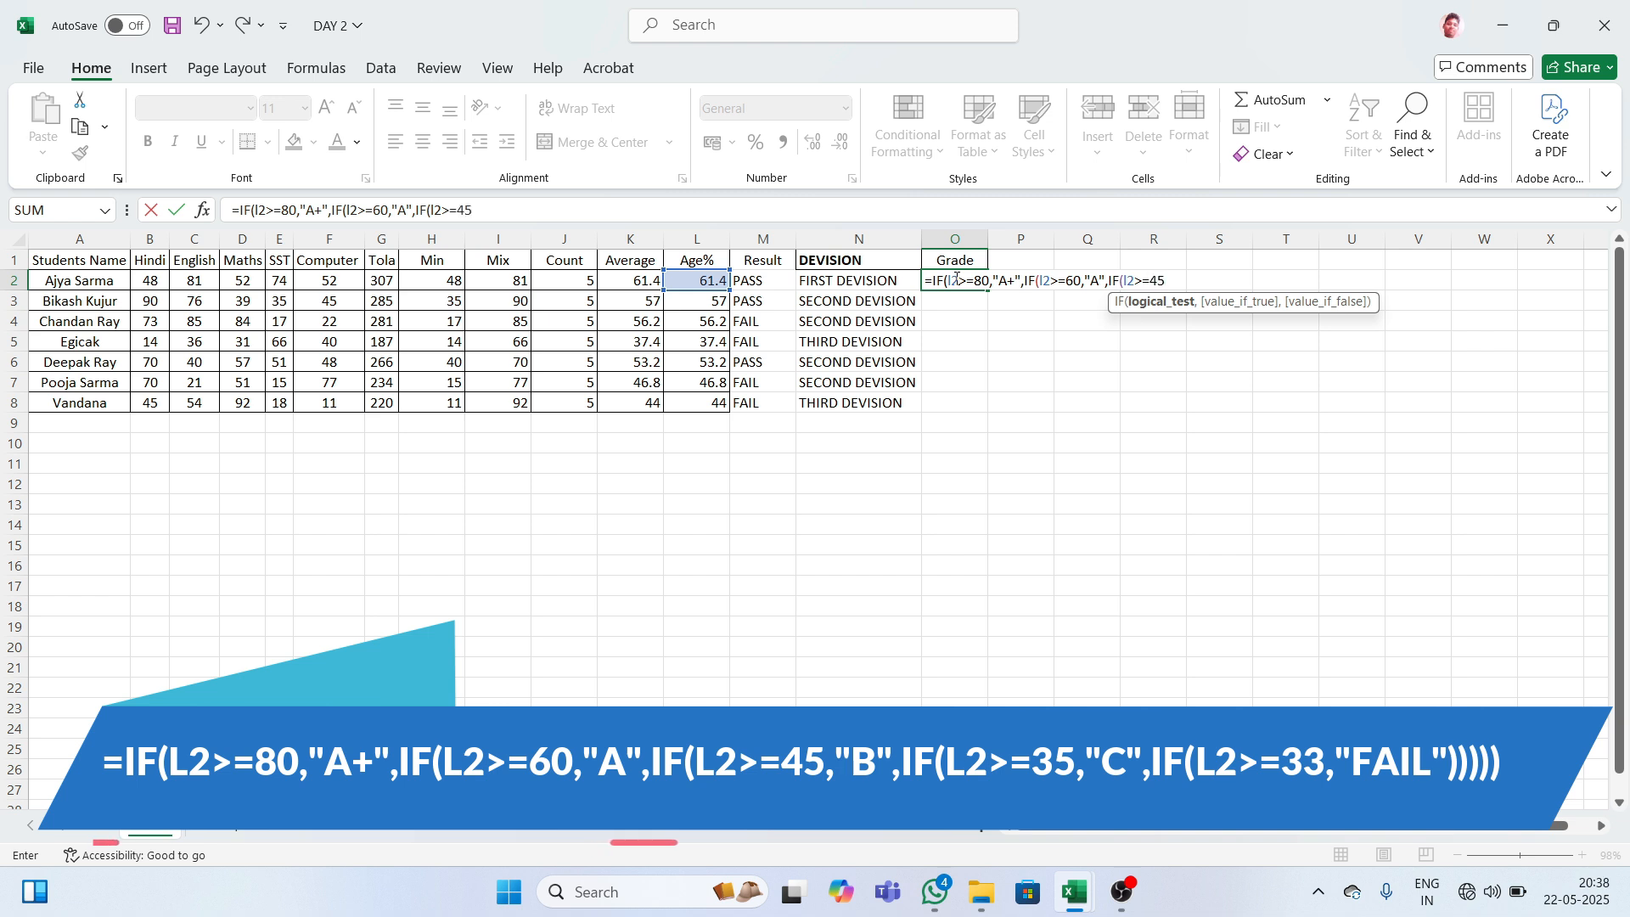
pyautogui.write(',"B')
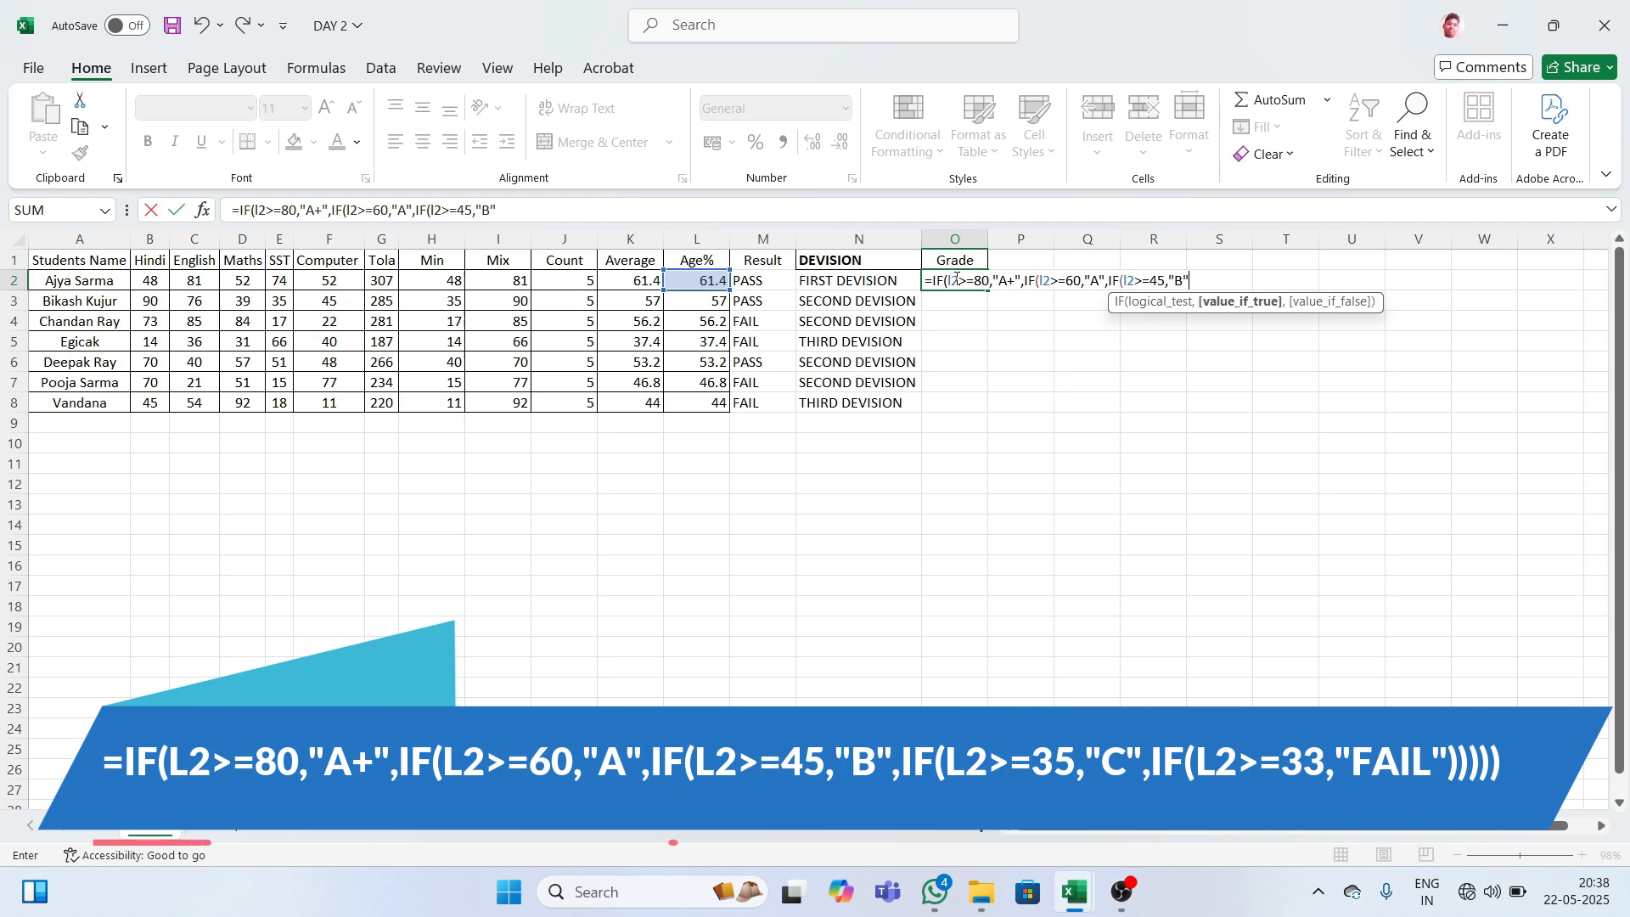
pyautogui.write(',')
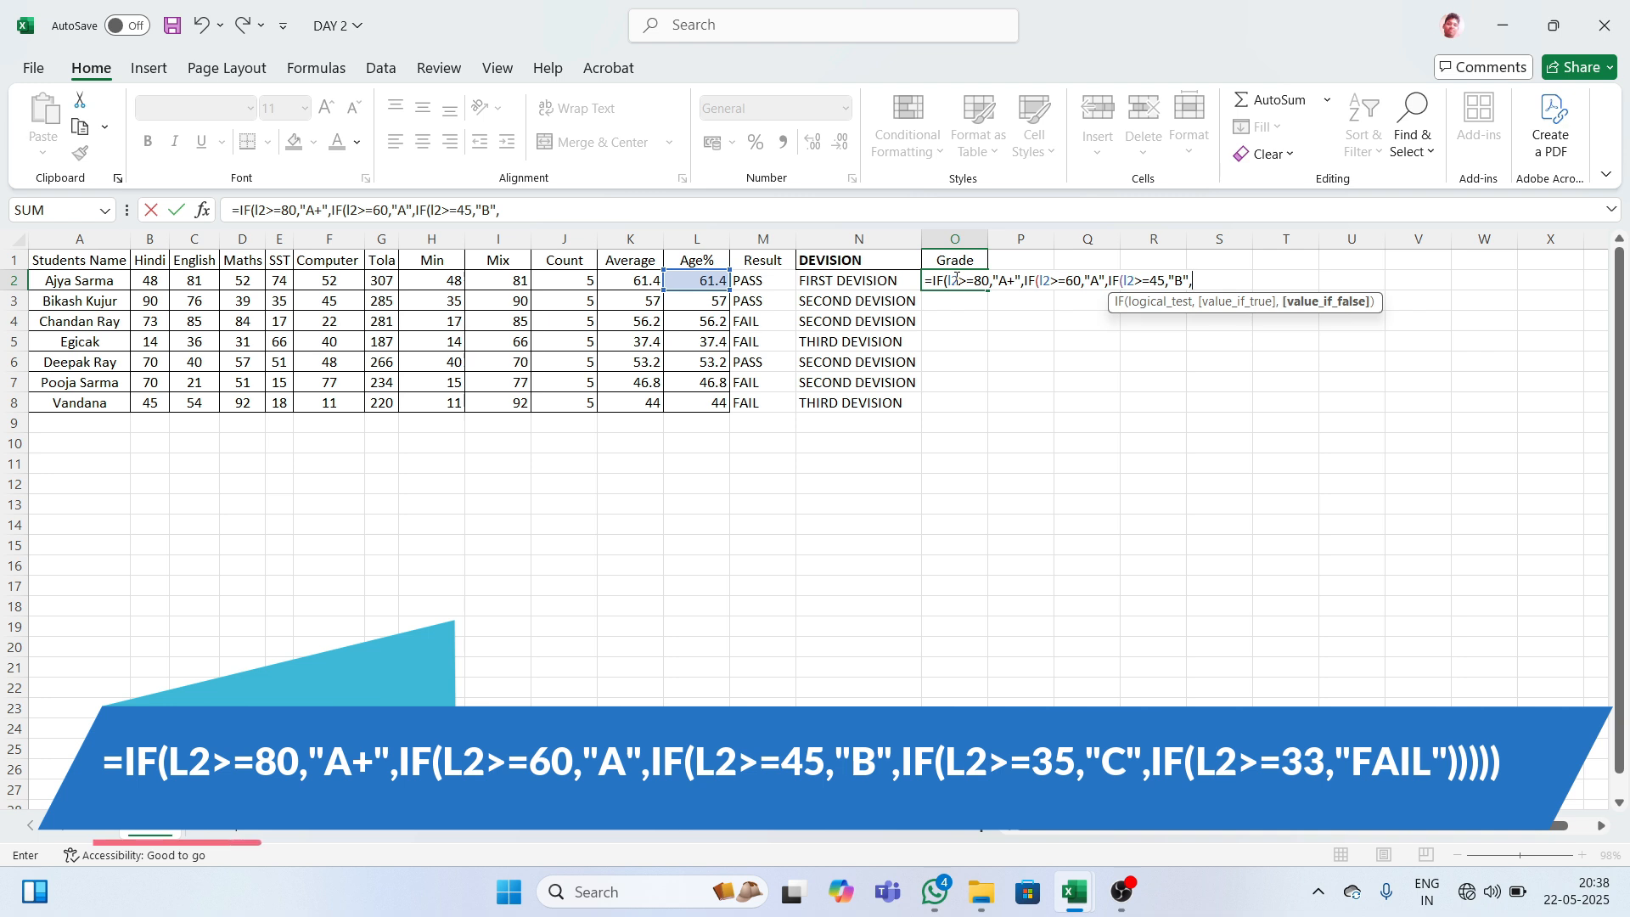
pyautogui.write('IF(')
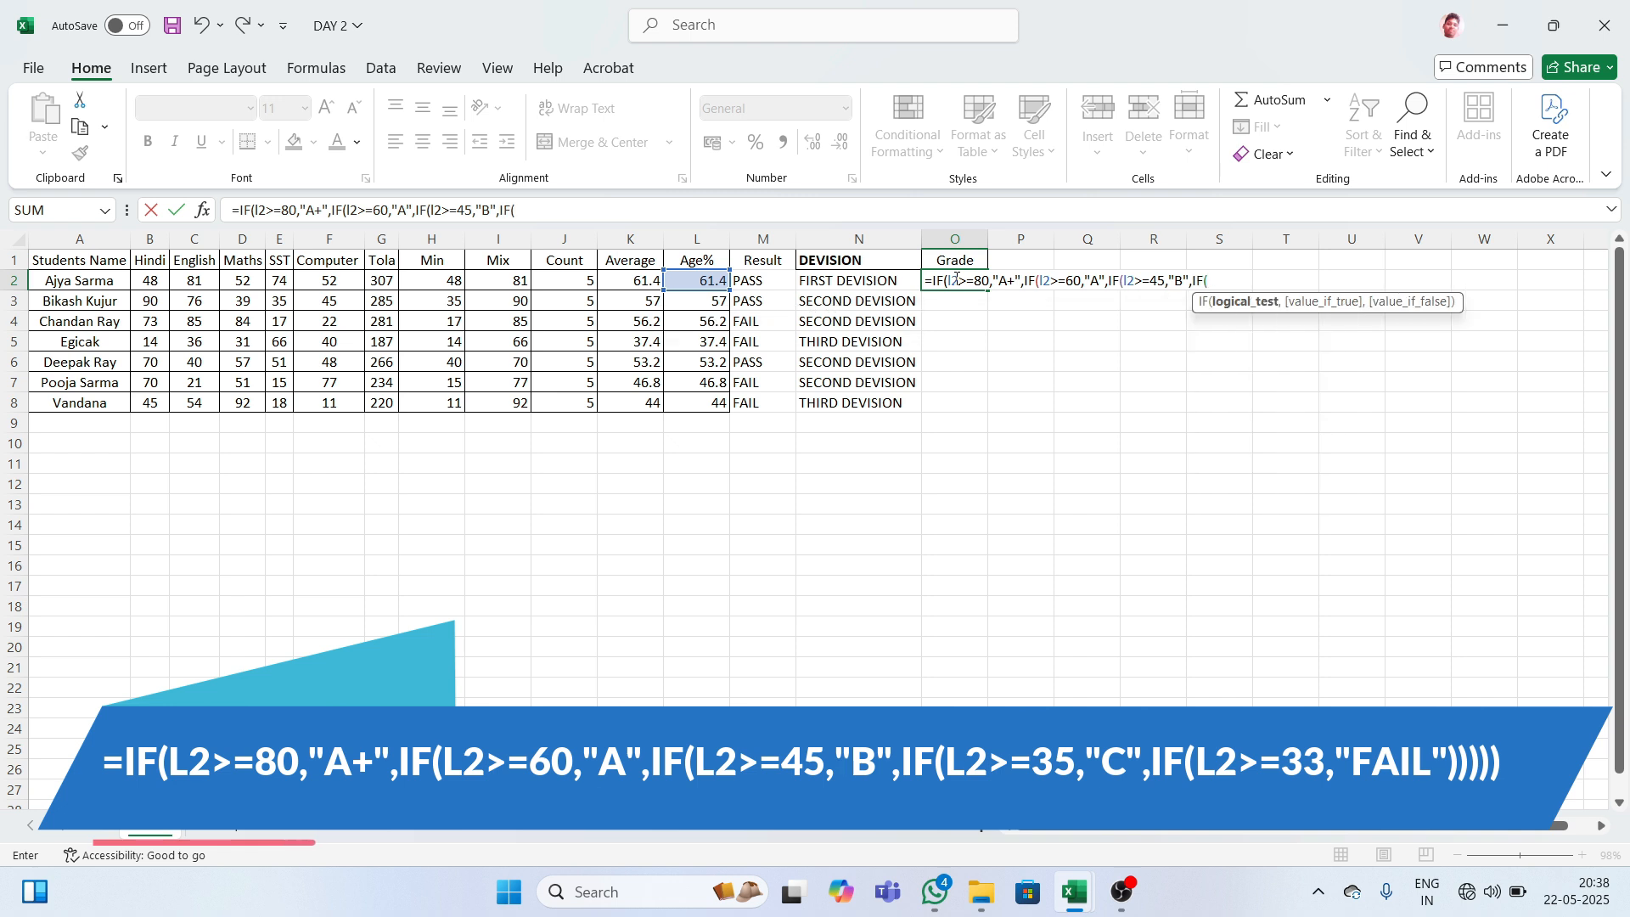
pyautogui.write('l2')
pyautogui.write('>=35')
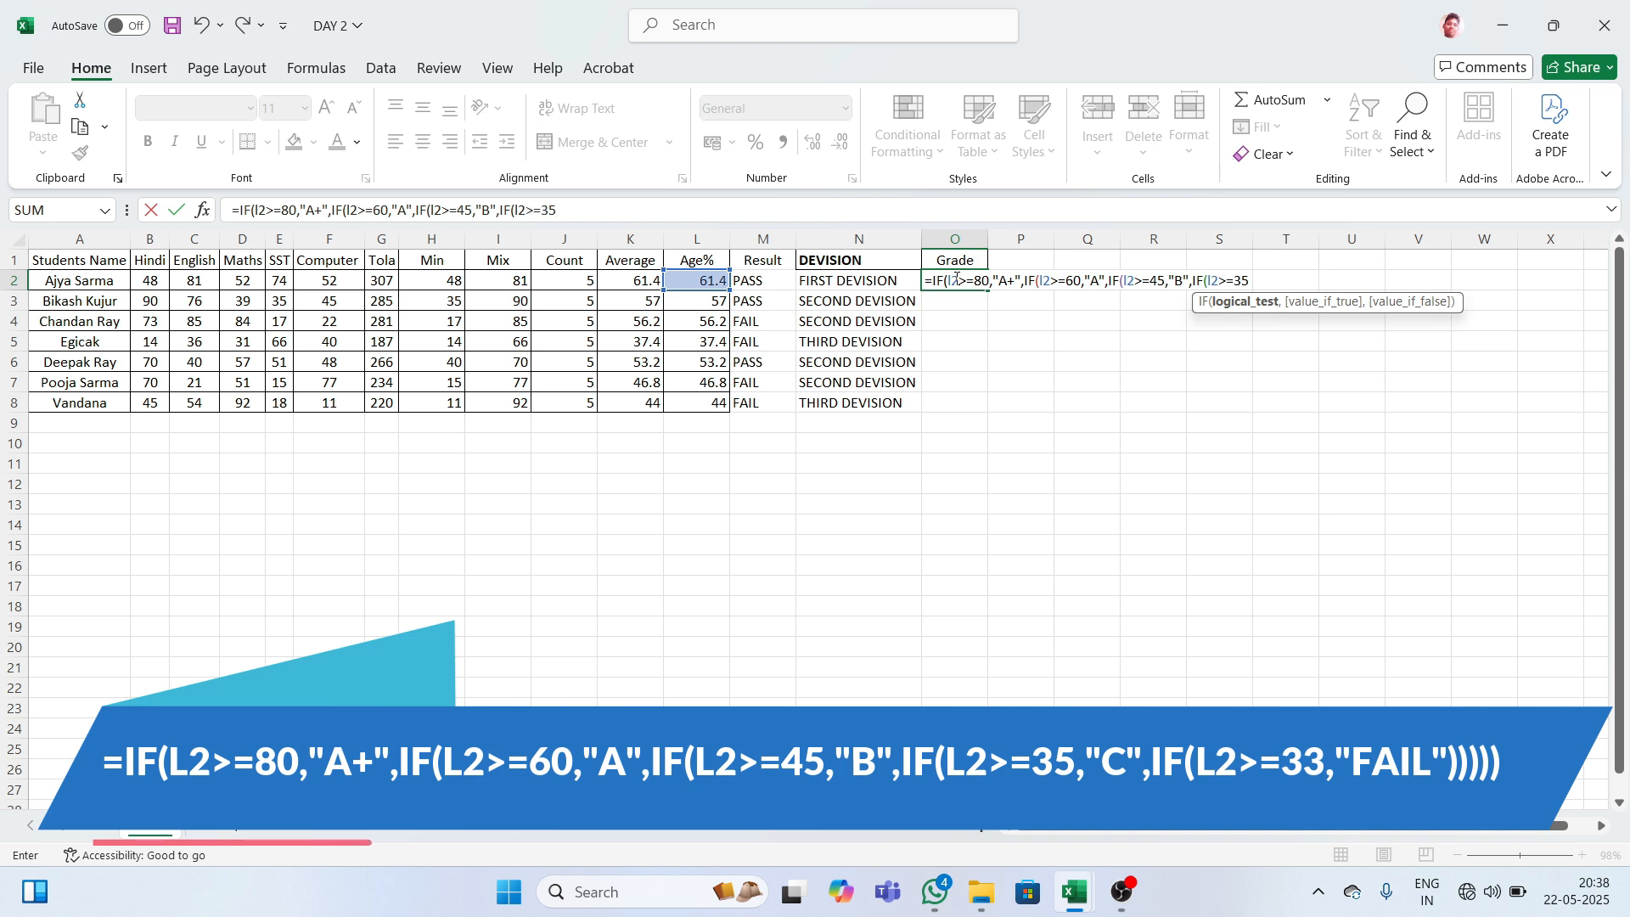
pyautogui.write(',')
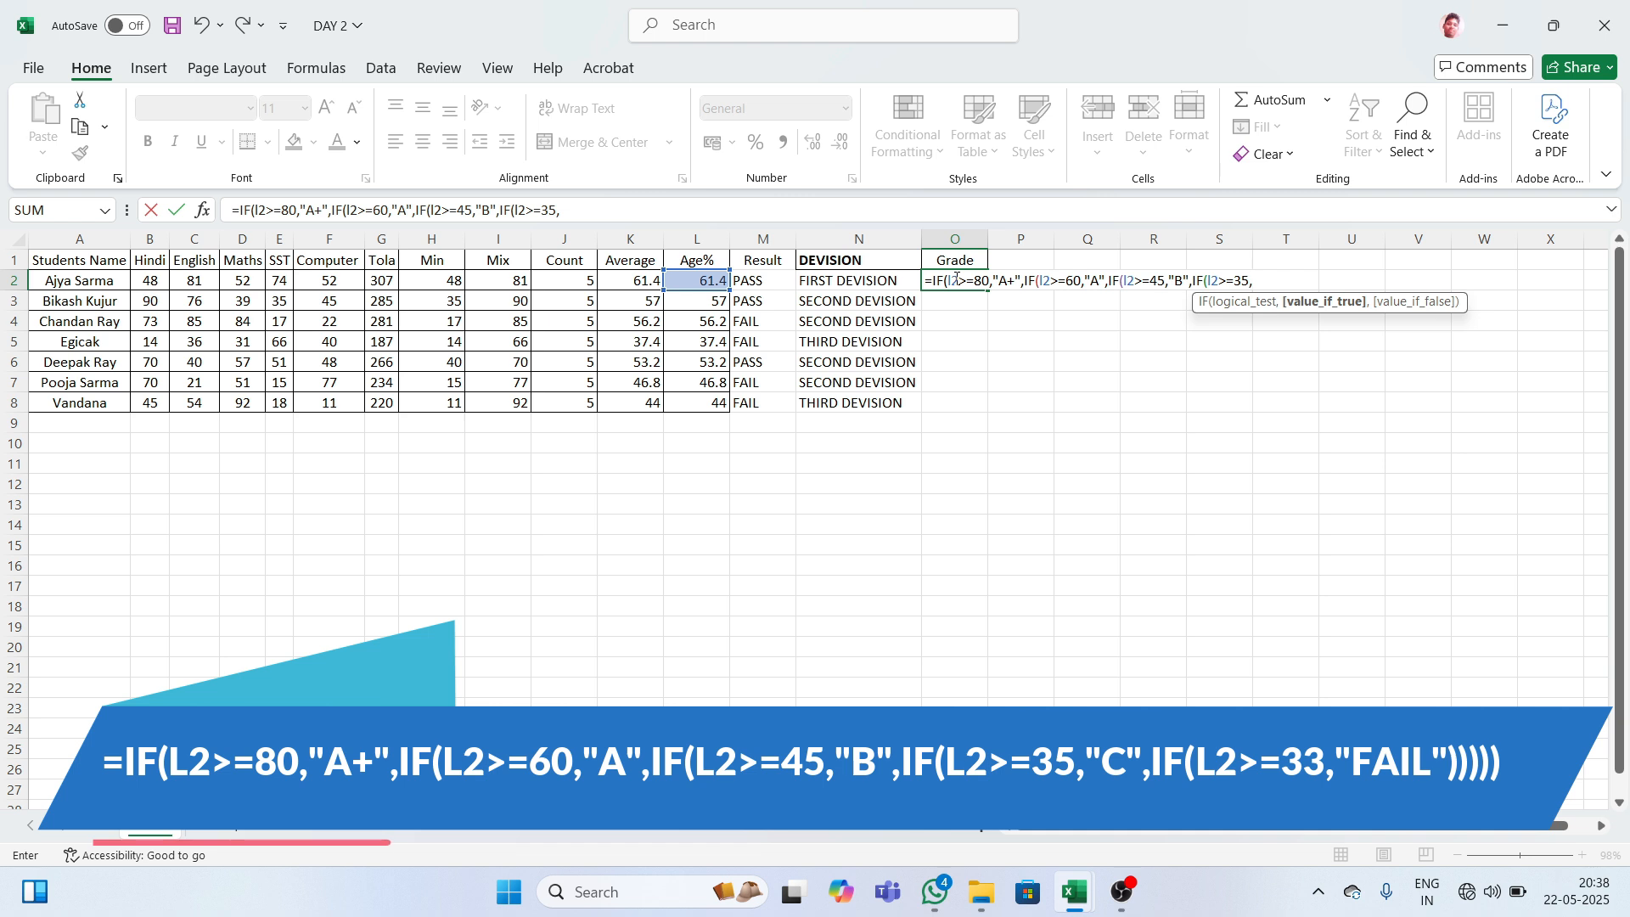
pyautogui.write('"C"')
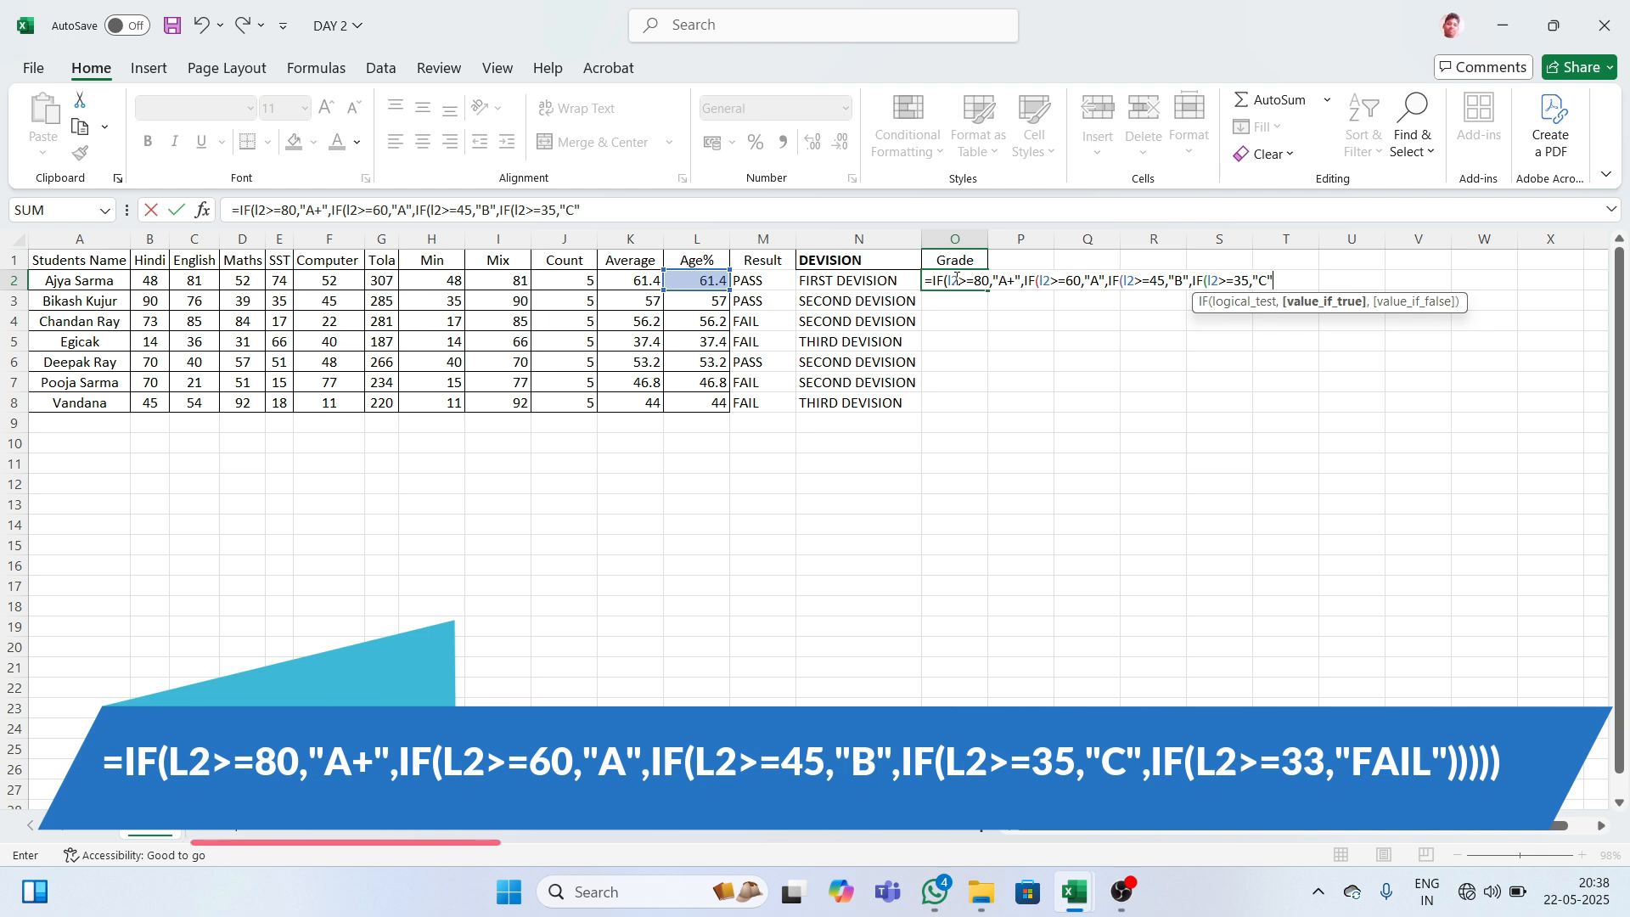
pyautogui.write(',')
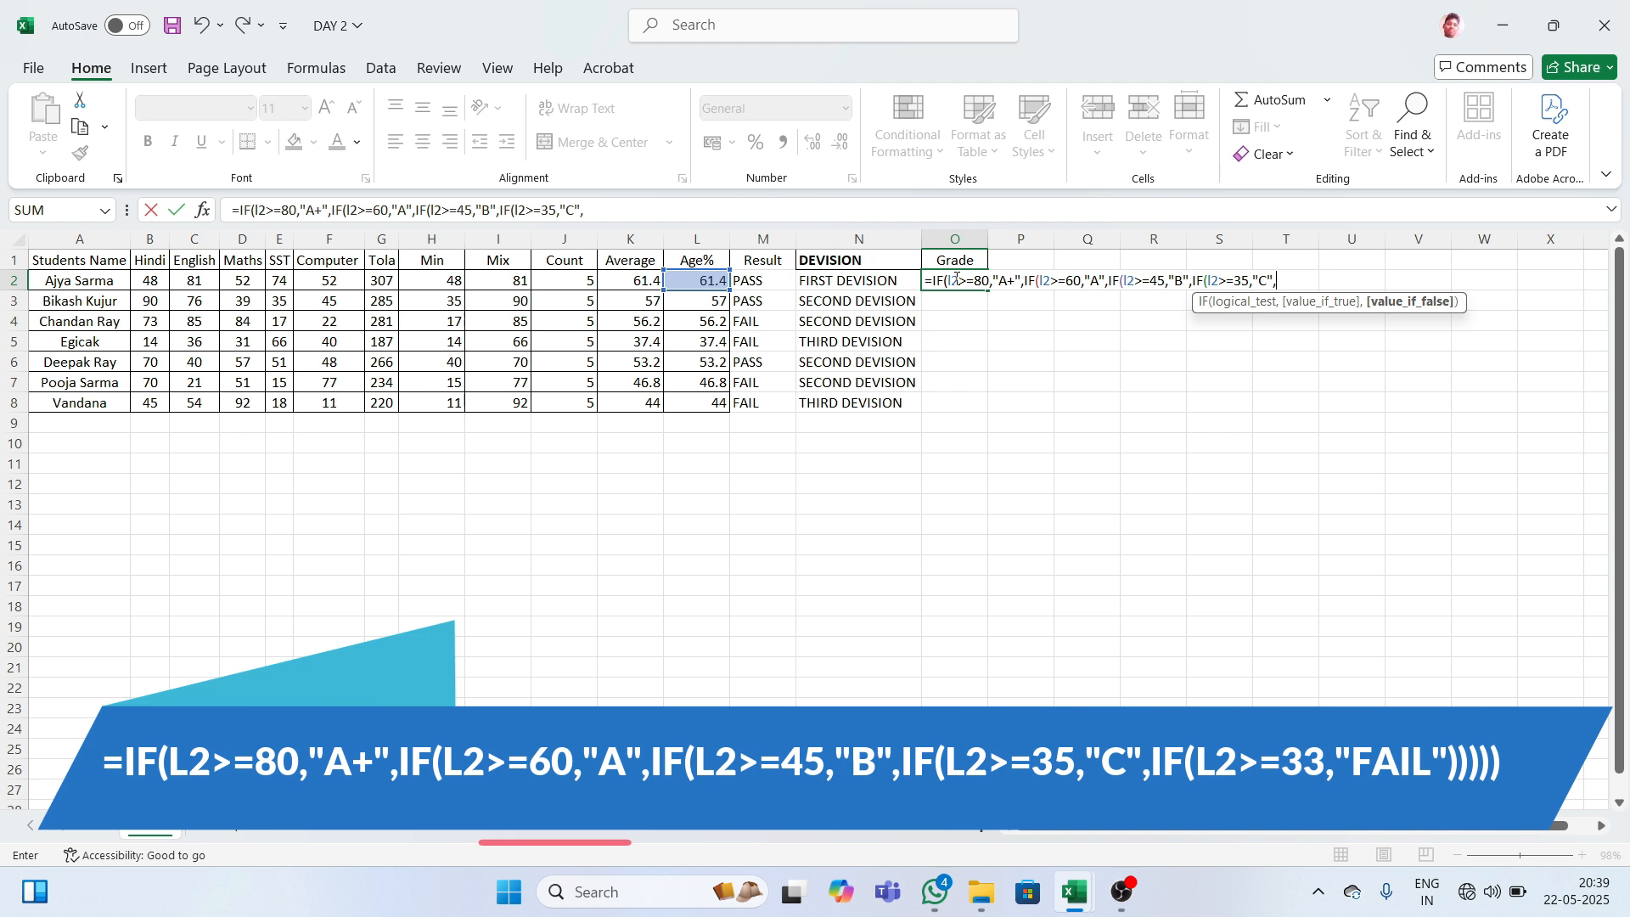
# - Finish O2's formula with a final IF(l2>=33,"fail") case and closing parentheses
pyautogui.write('if')
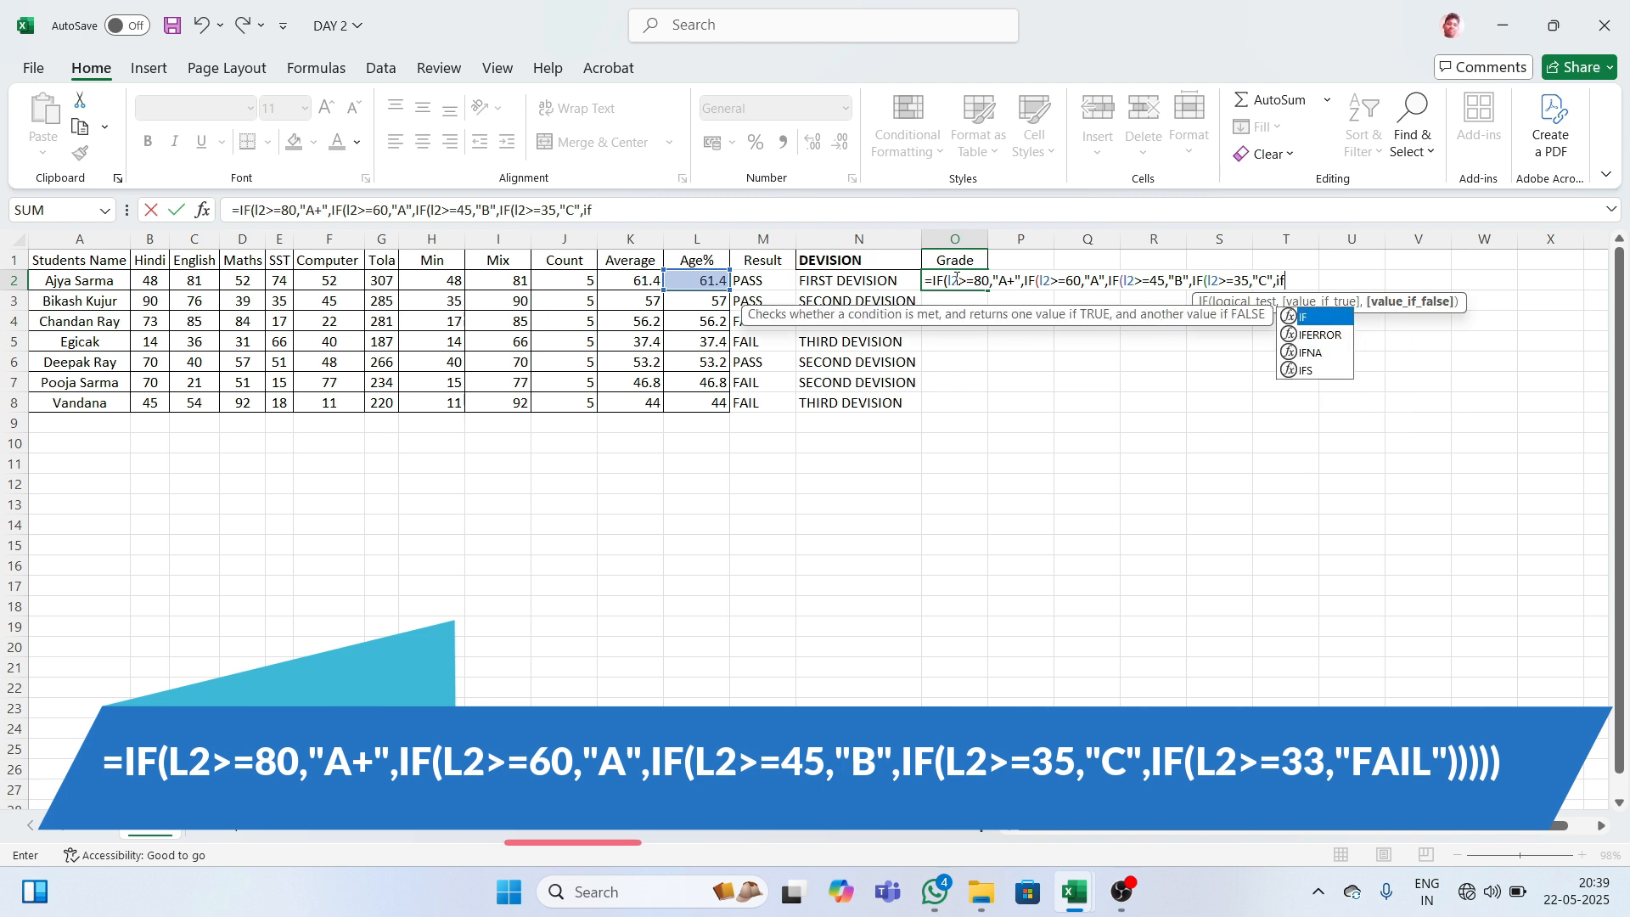
pyautogui.press('Tab')
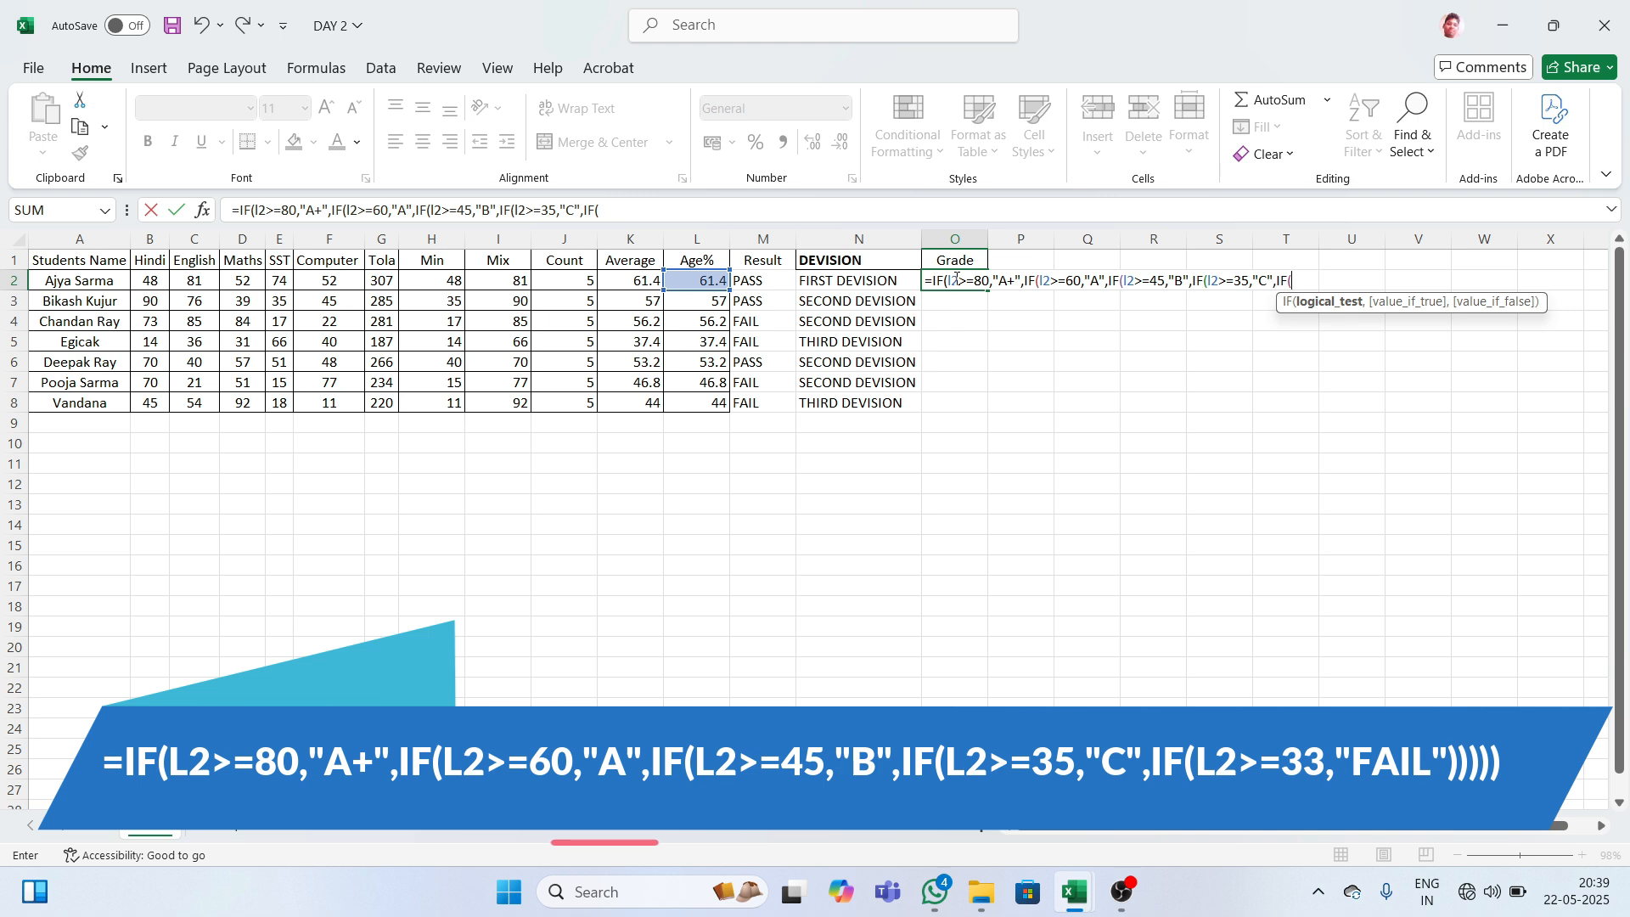
pyautogui.write('l2>')
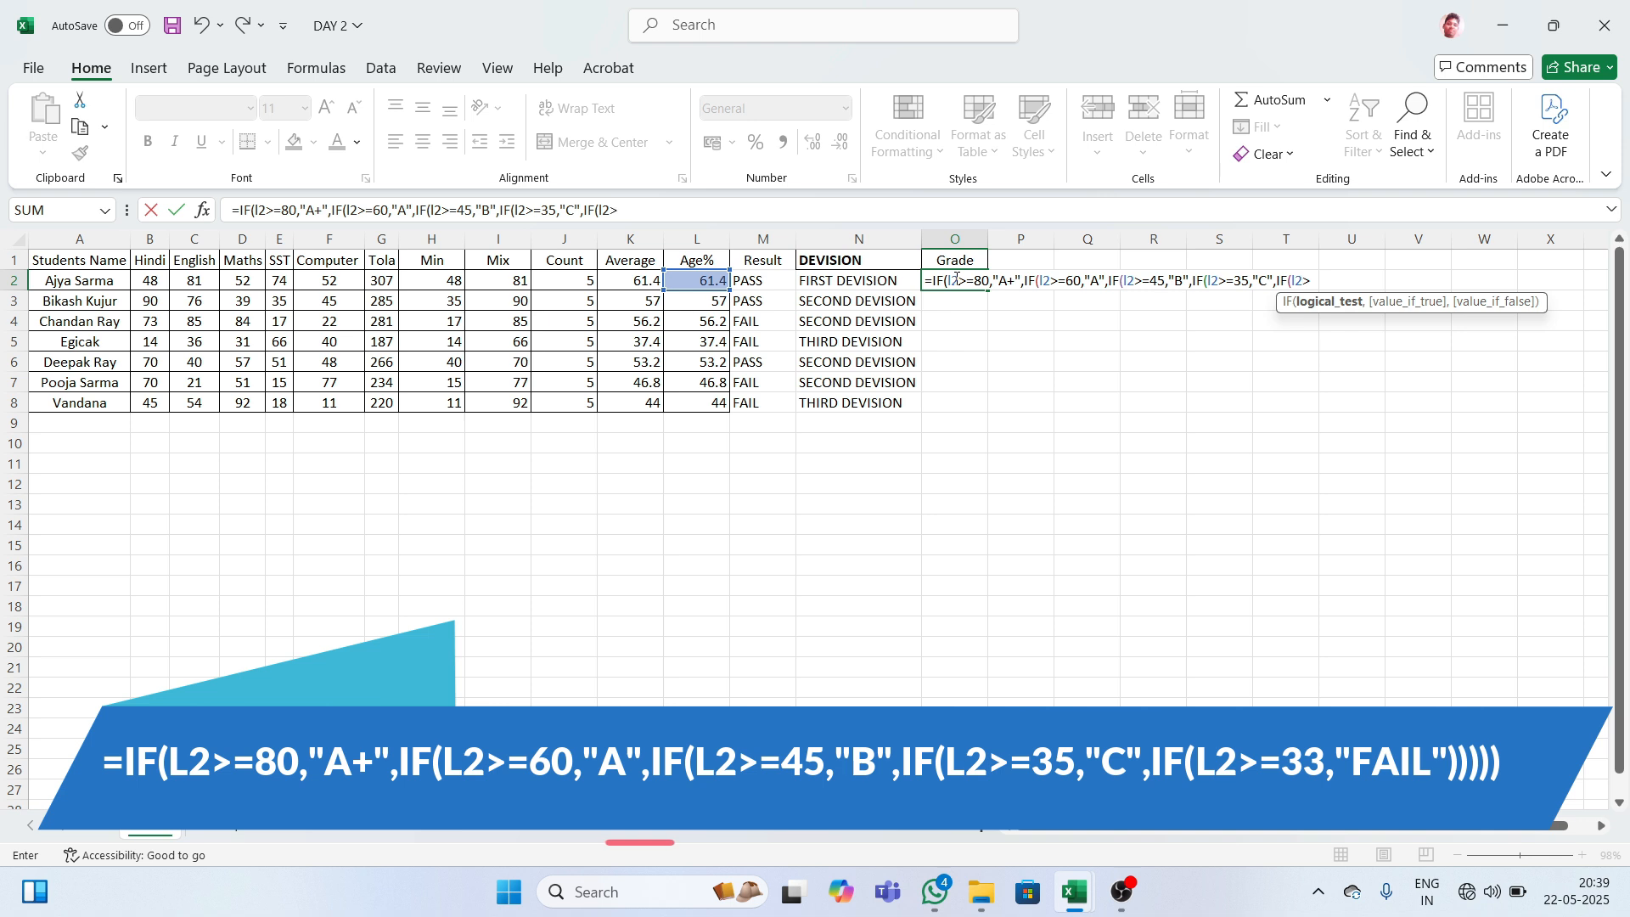
pyautogui.write('33')
pyautogui.write(',')
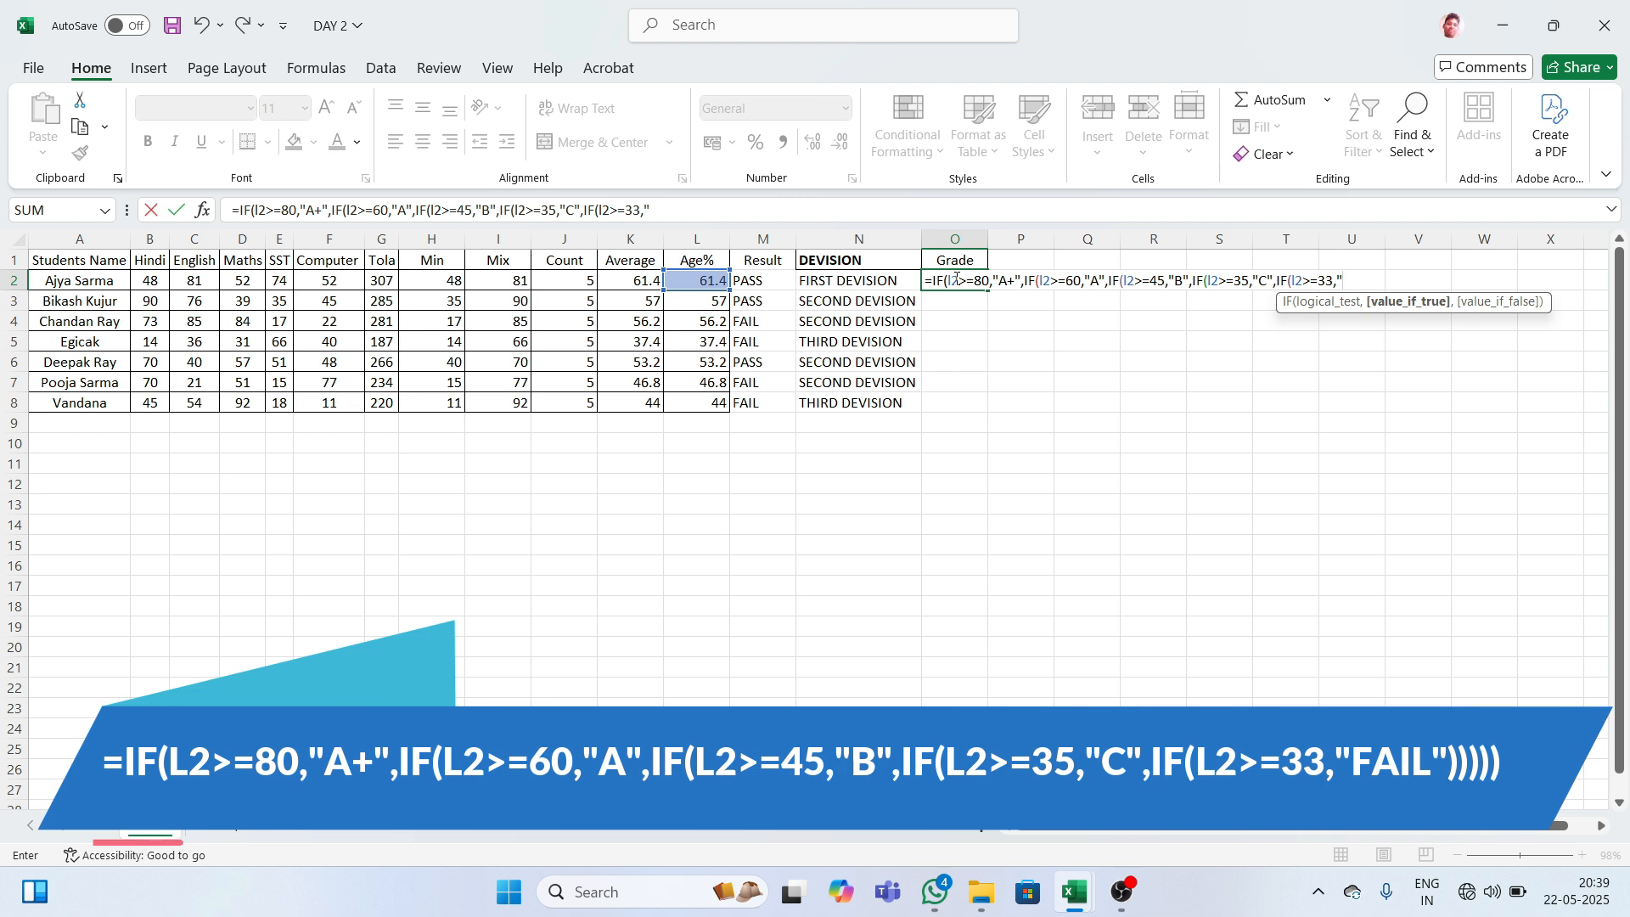
pyautogui.write('fail')
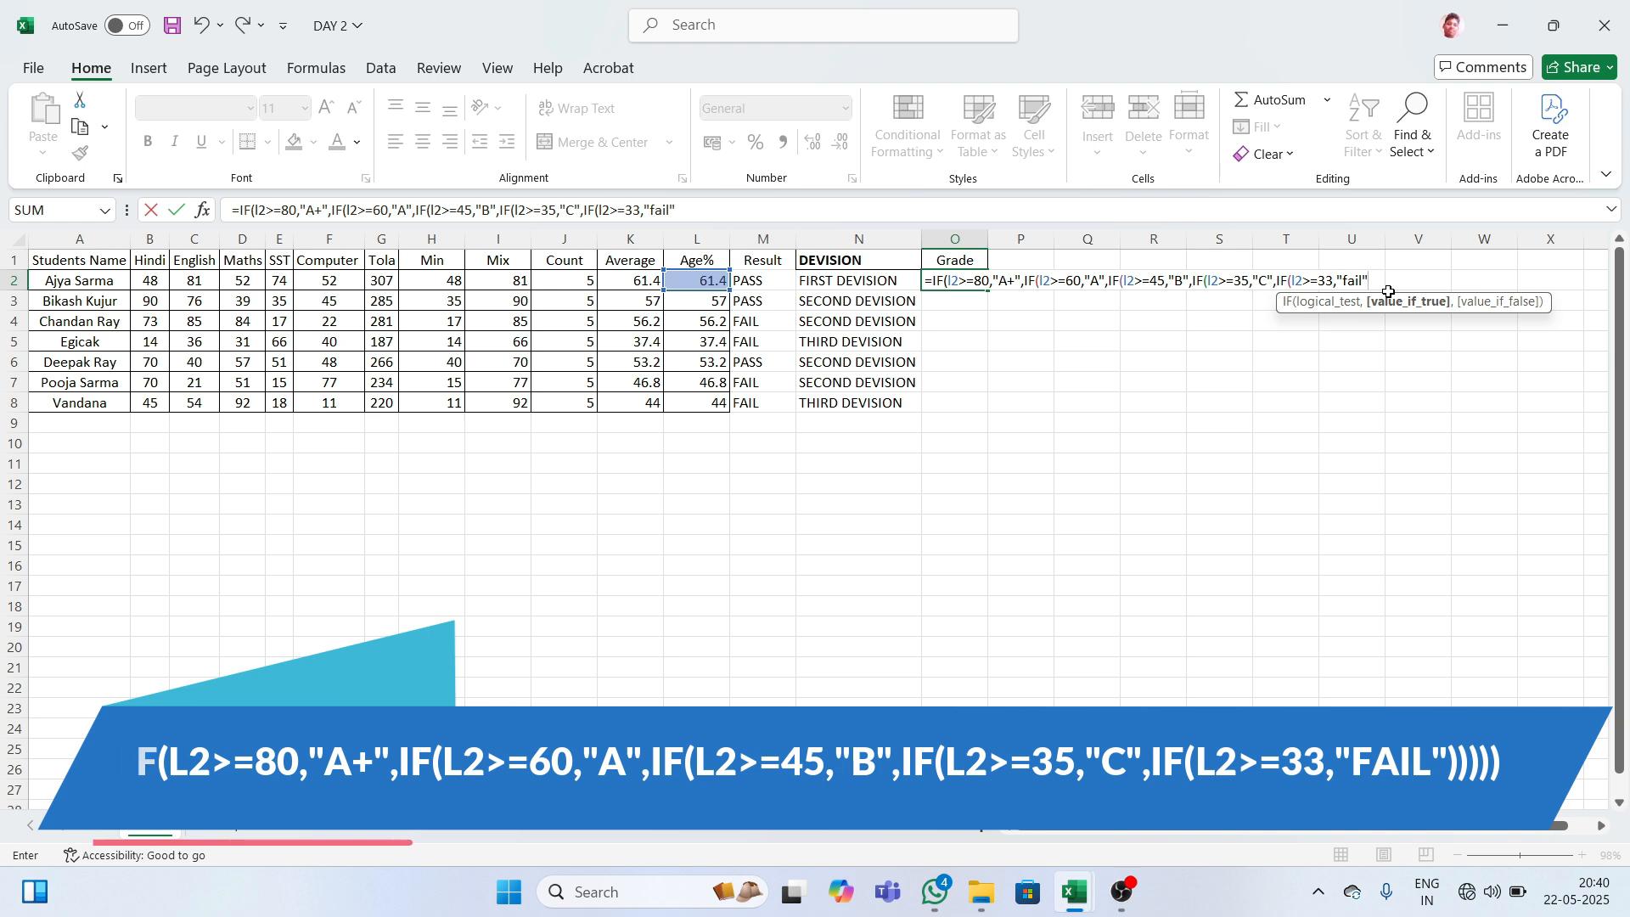
pyautogui.write(')))))')
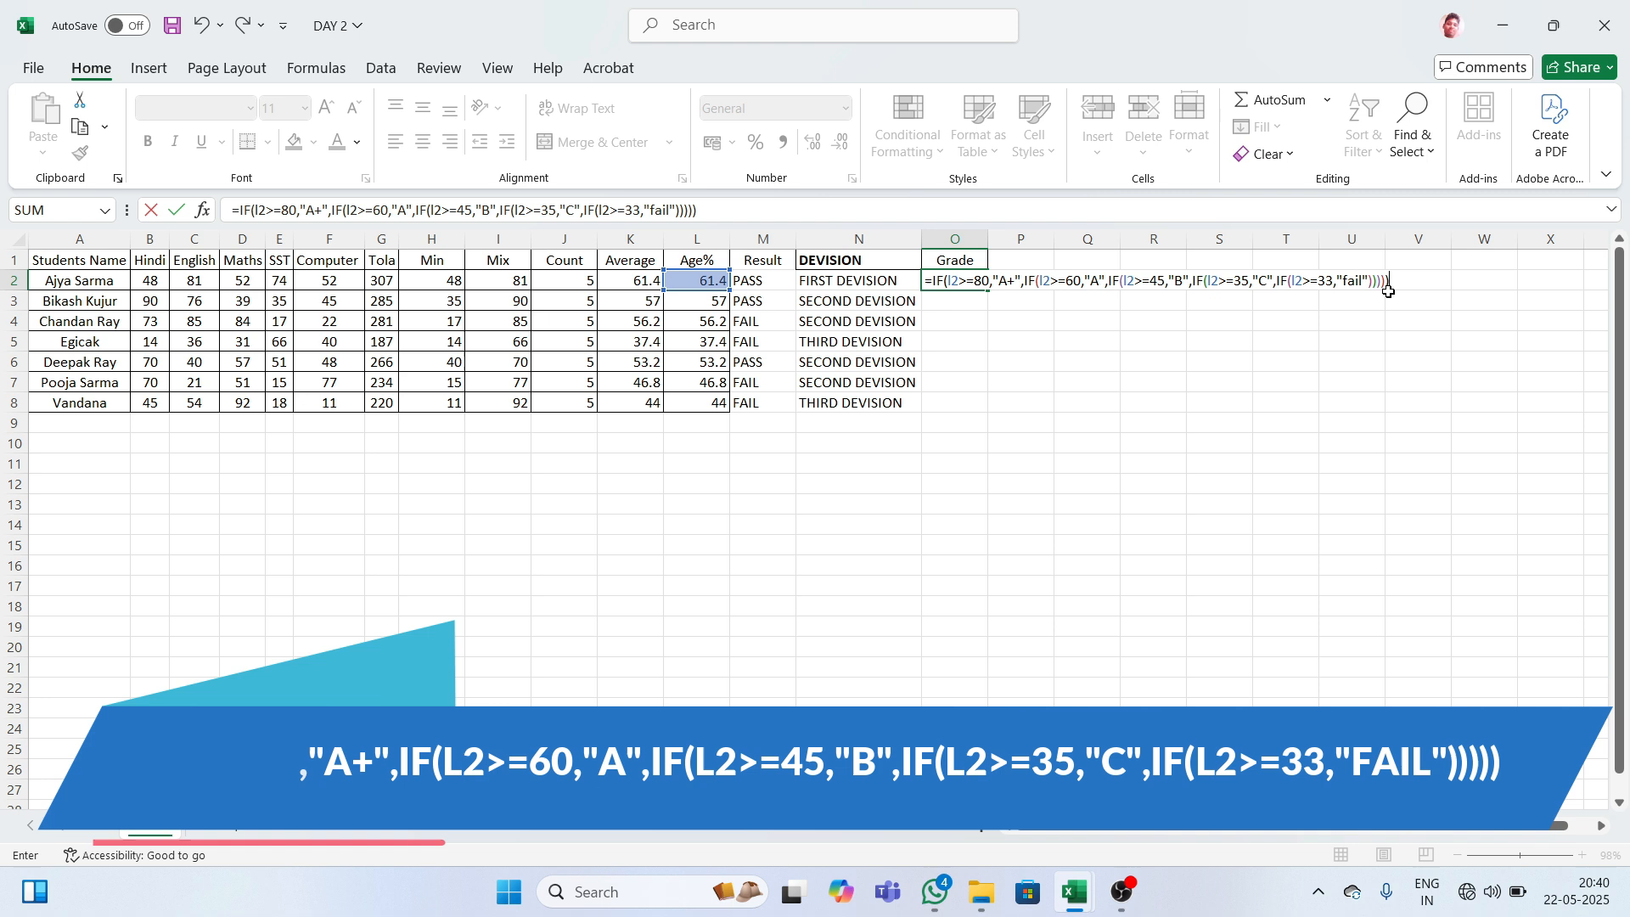
# - Confirm O2's grade formula and fill it down to O8, giving A, B, B, C, B, B, C
pyautogui.press('Return')
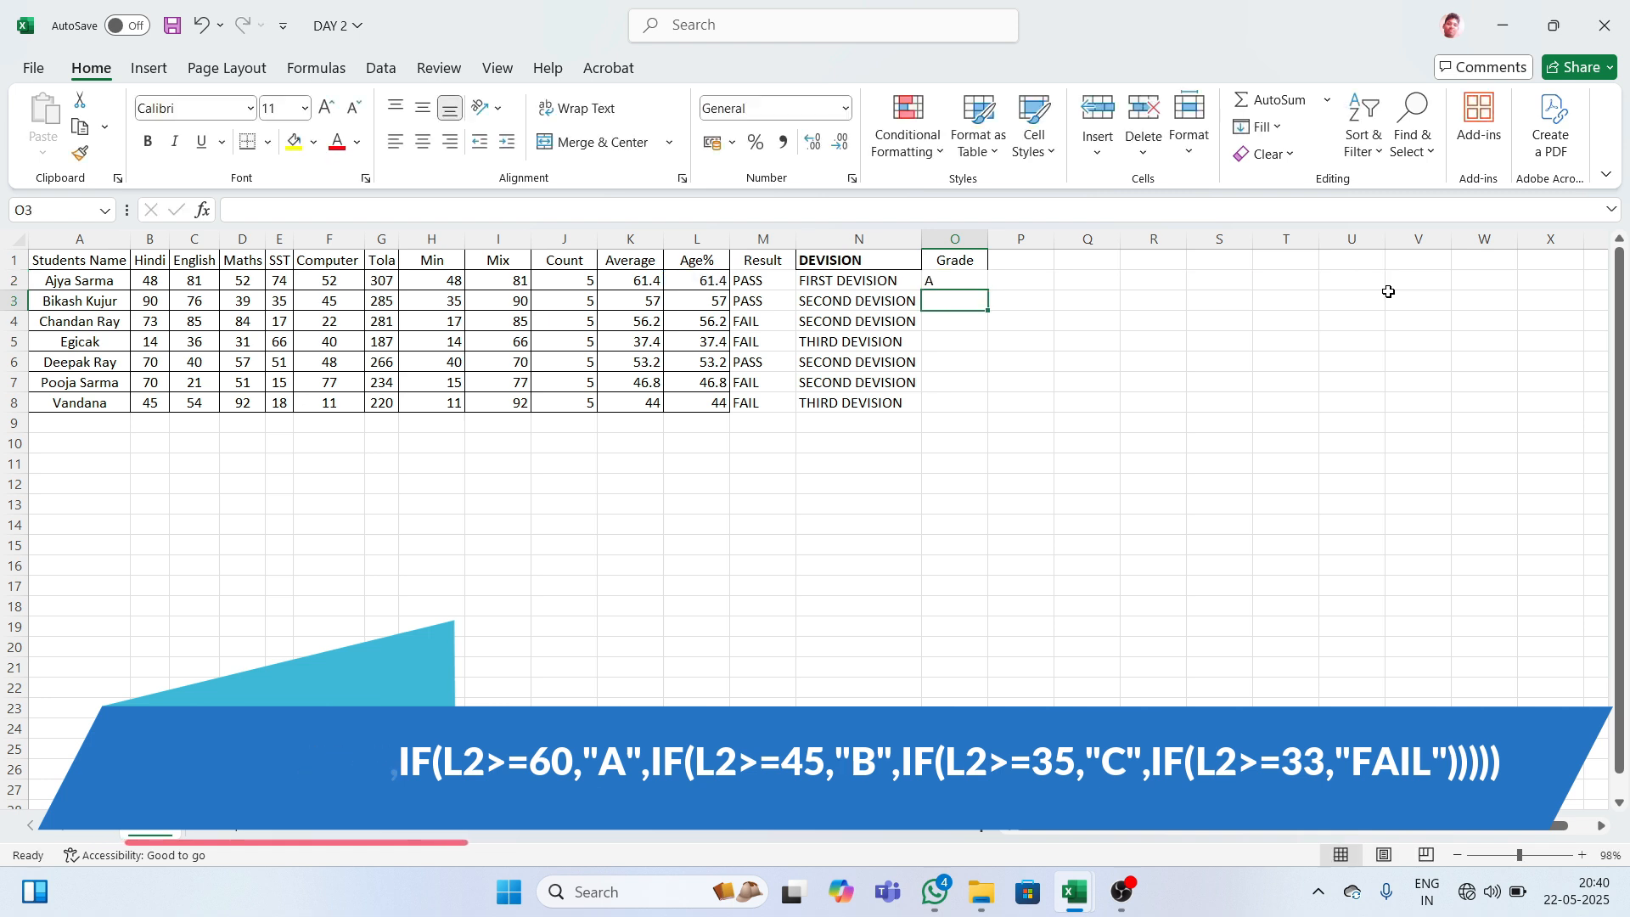
pyautogui.click(939, 281)
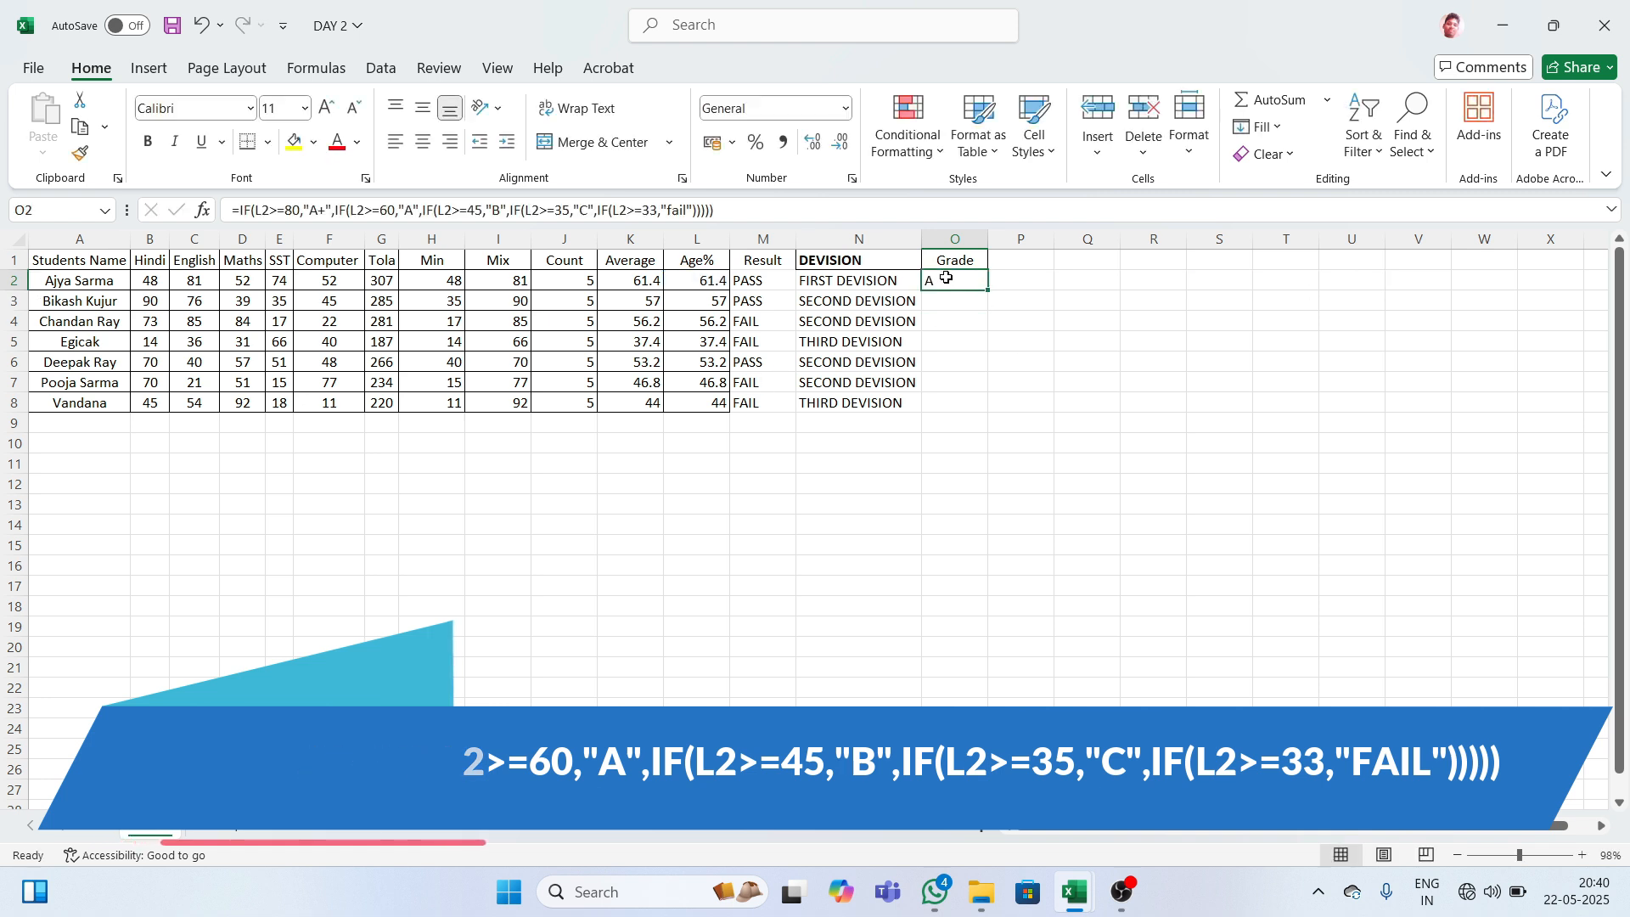
pyautogui.doubleClick(979, 290)
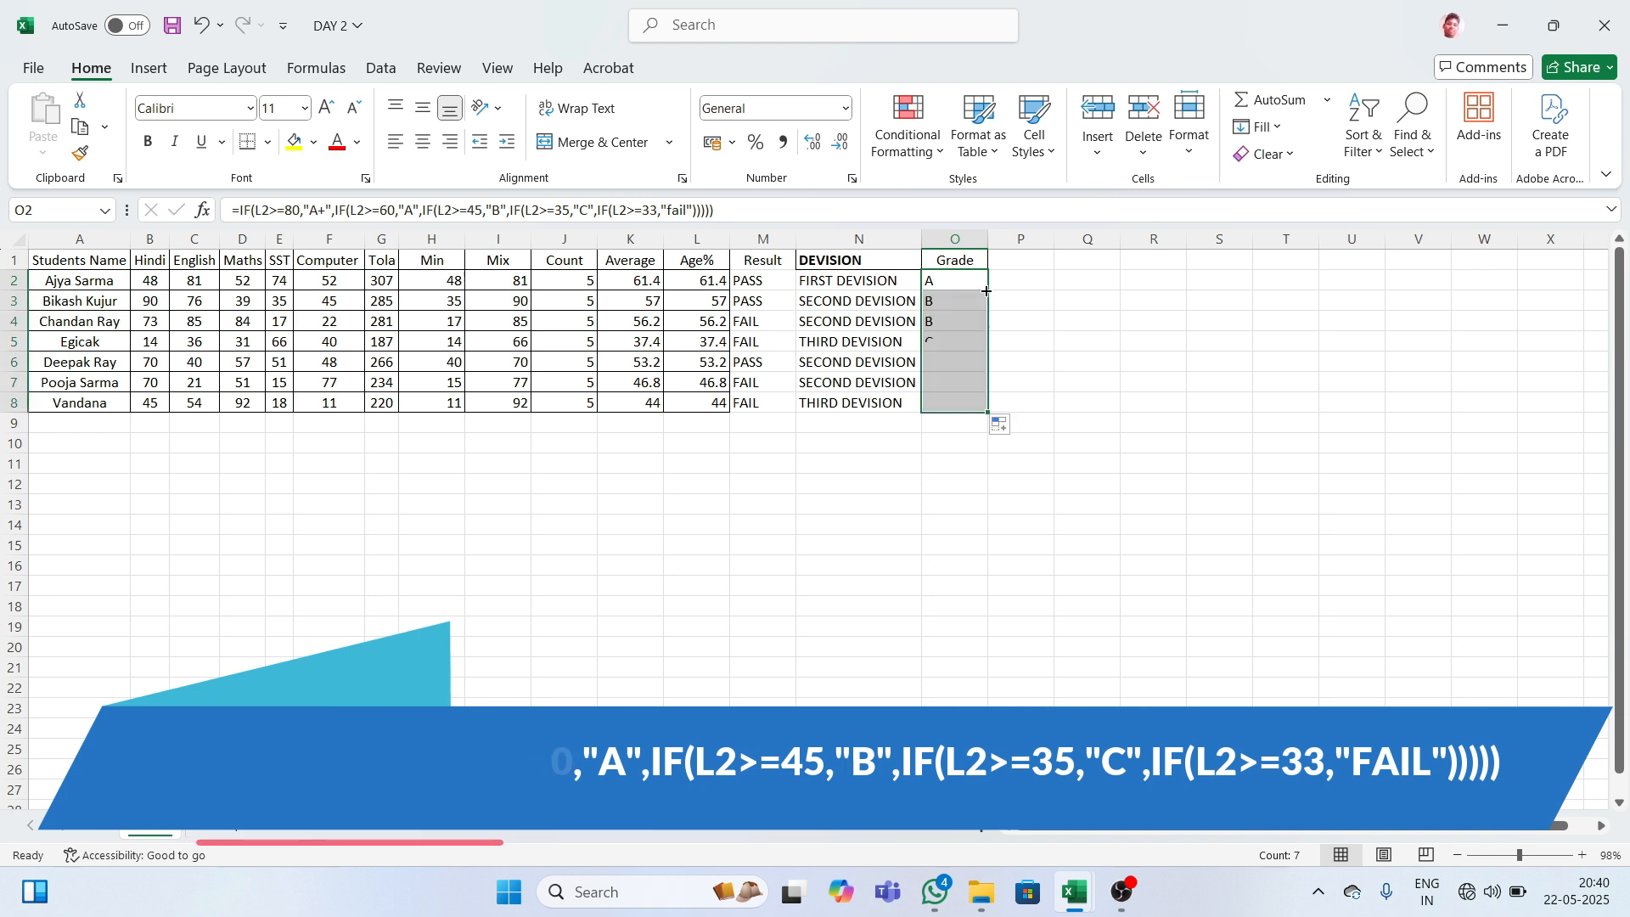
pyautogui.click(941, 357)
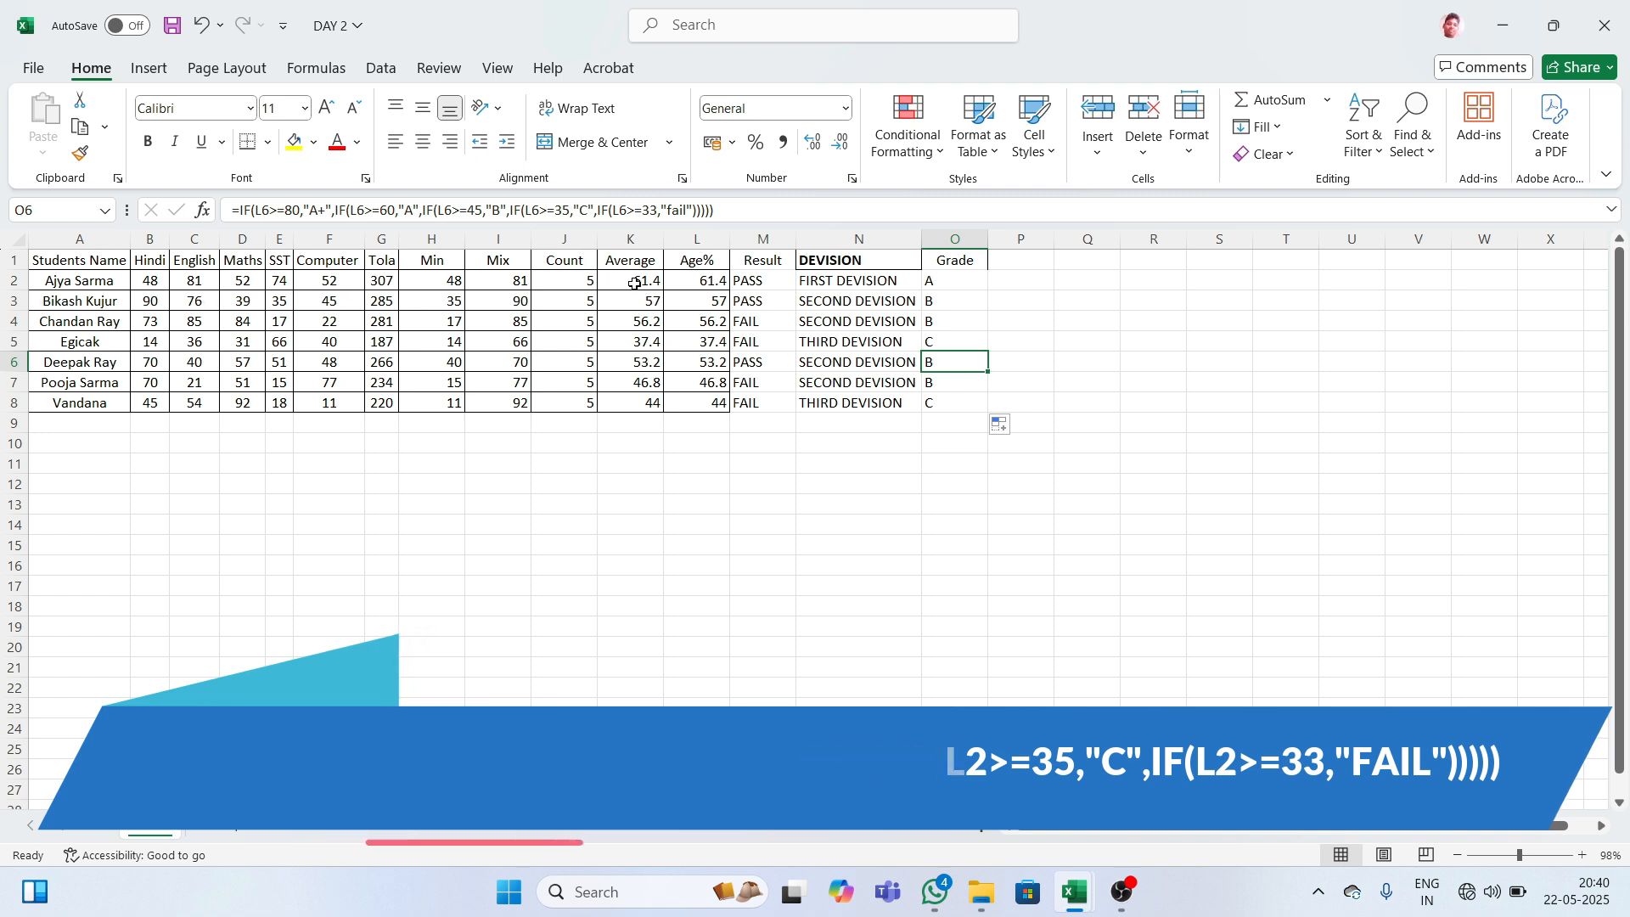
pyautogui.click(603, 277)
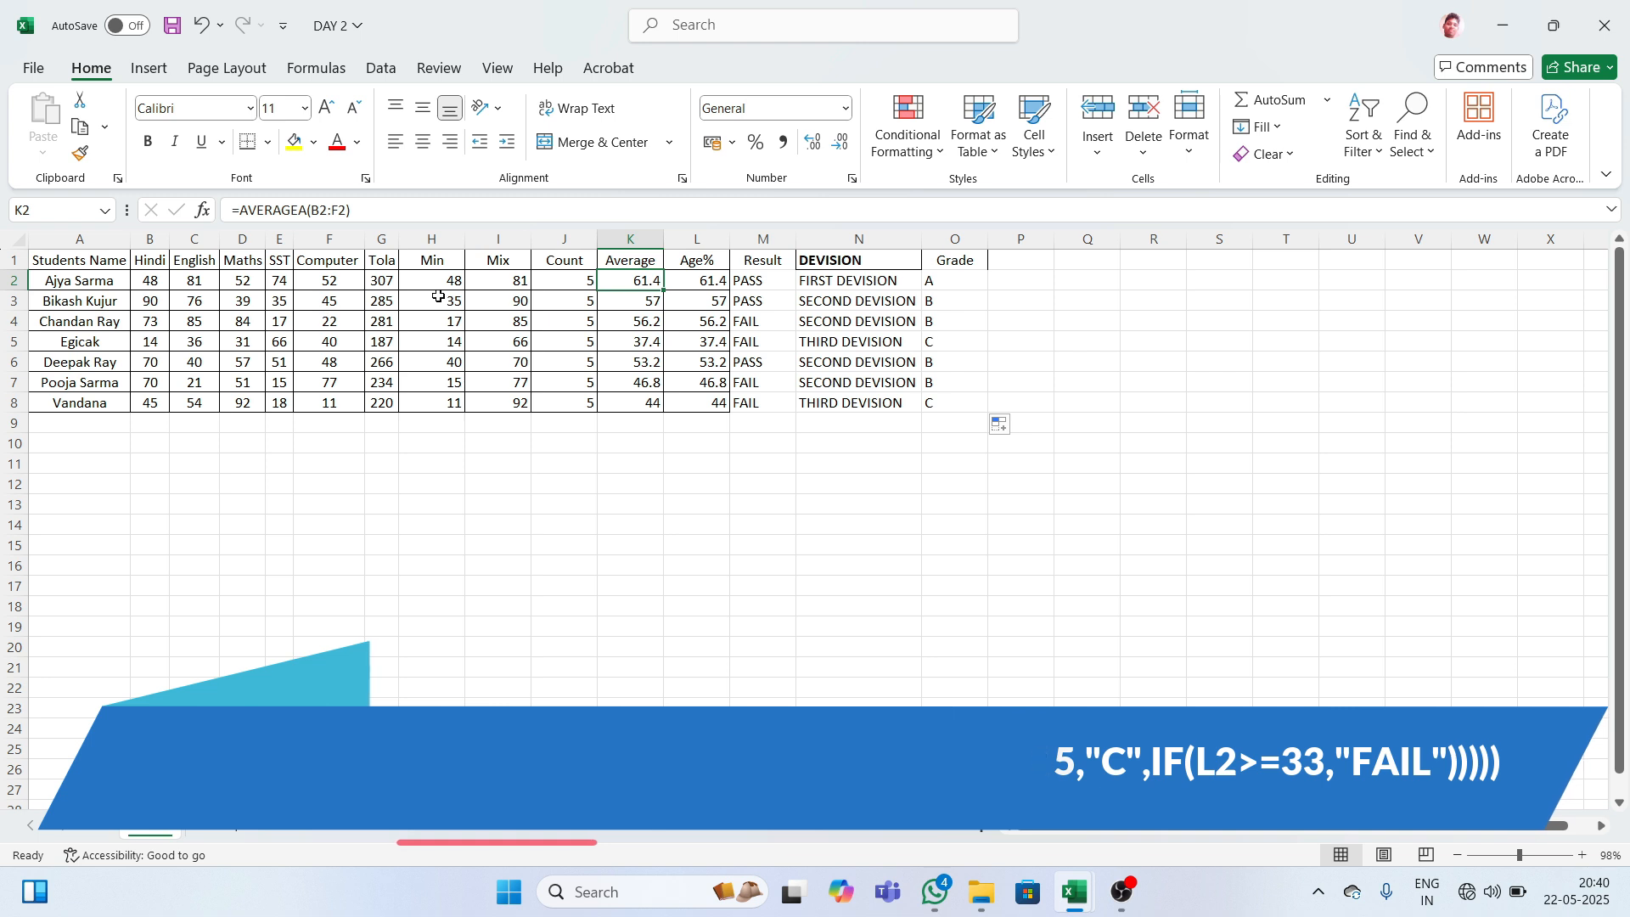
# - Change the first student's marks to Hindi 90, Maths 88 and Computer 95
pyautogui.click(330, 281)
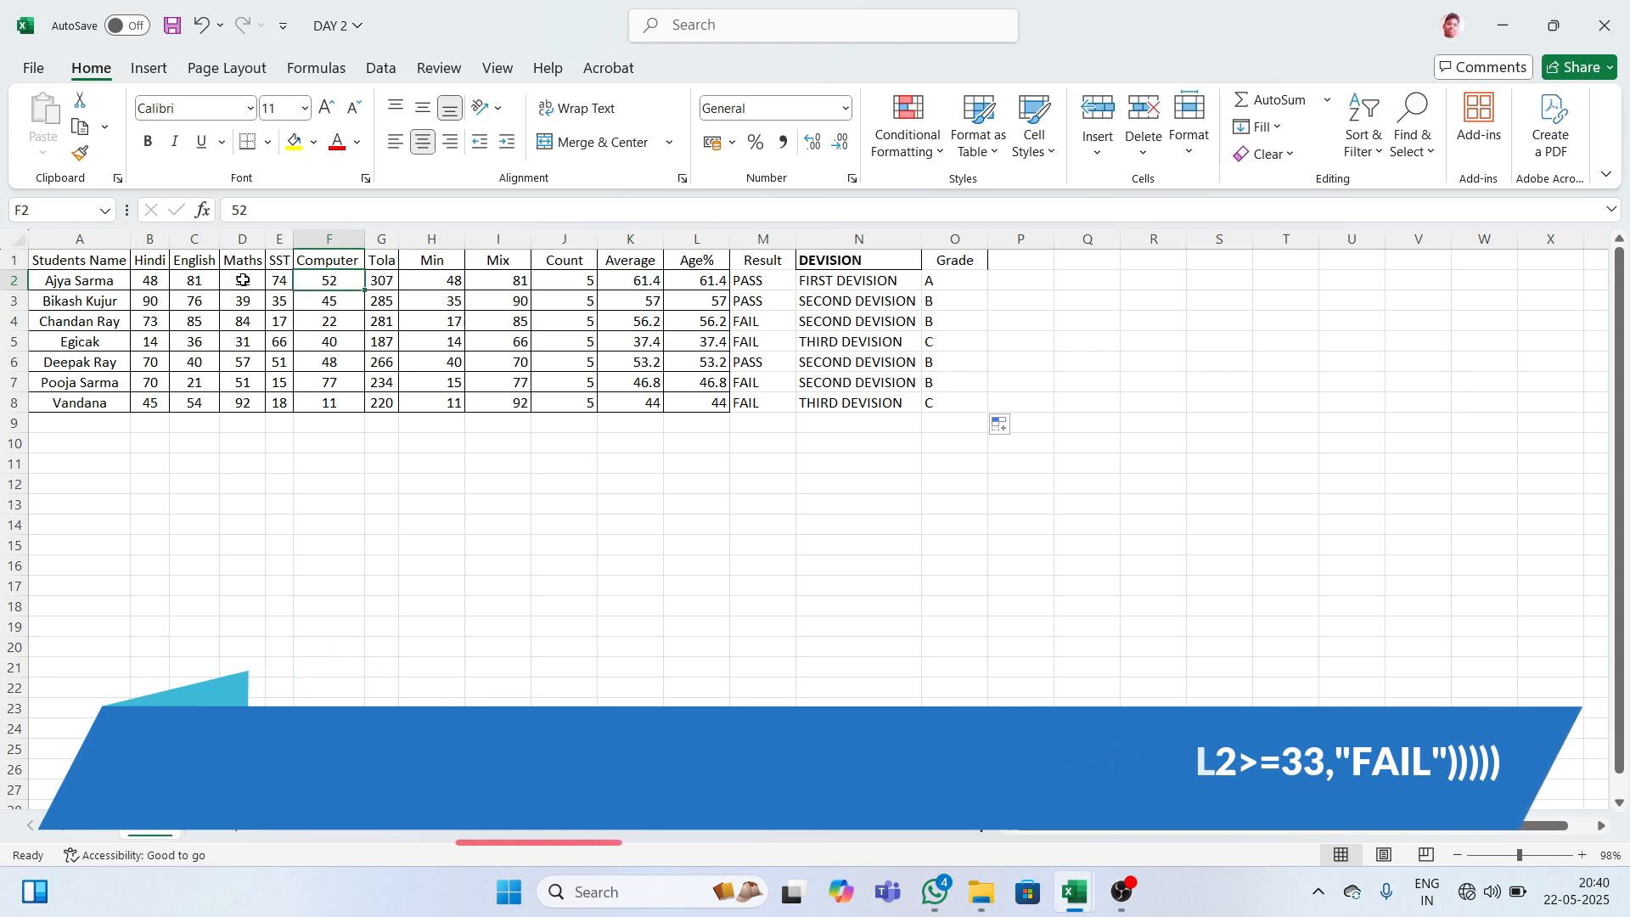
pyautogui.click(161, 283)
pyautogui.write('90')
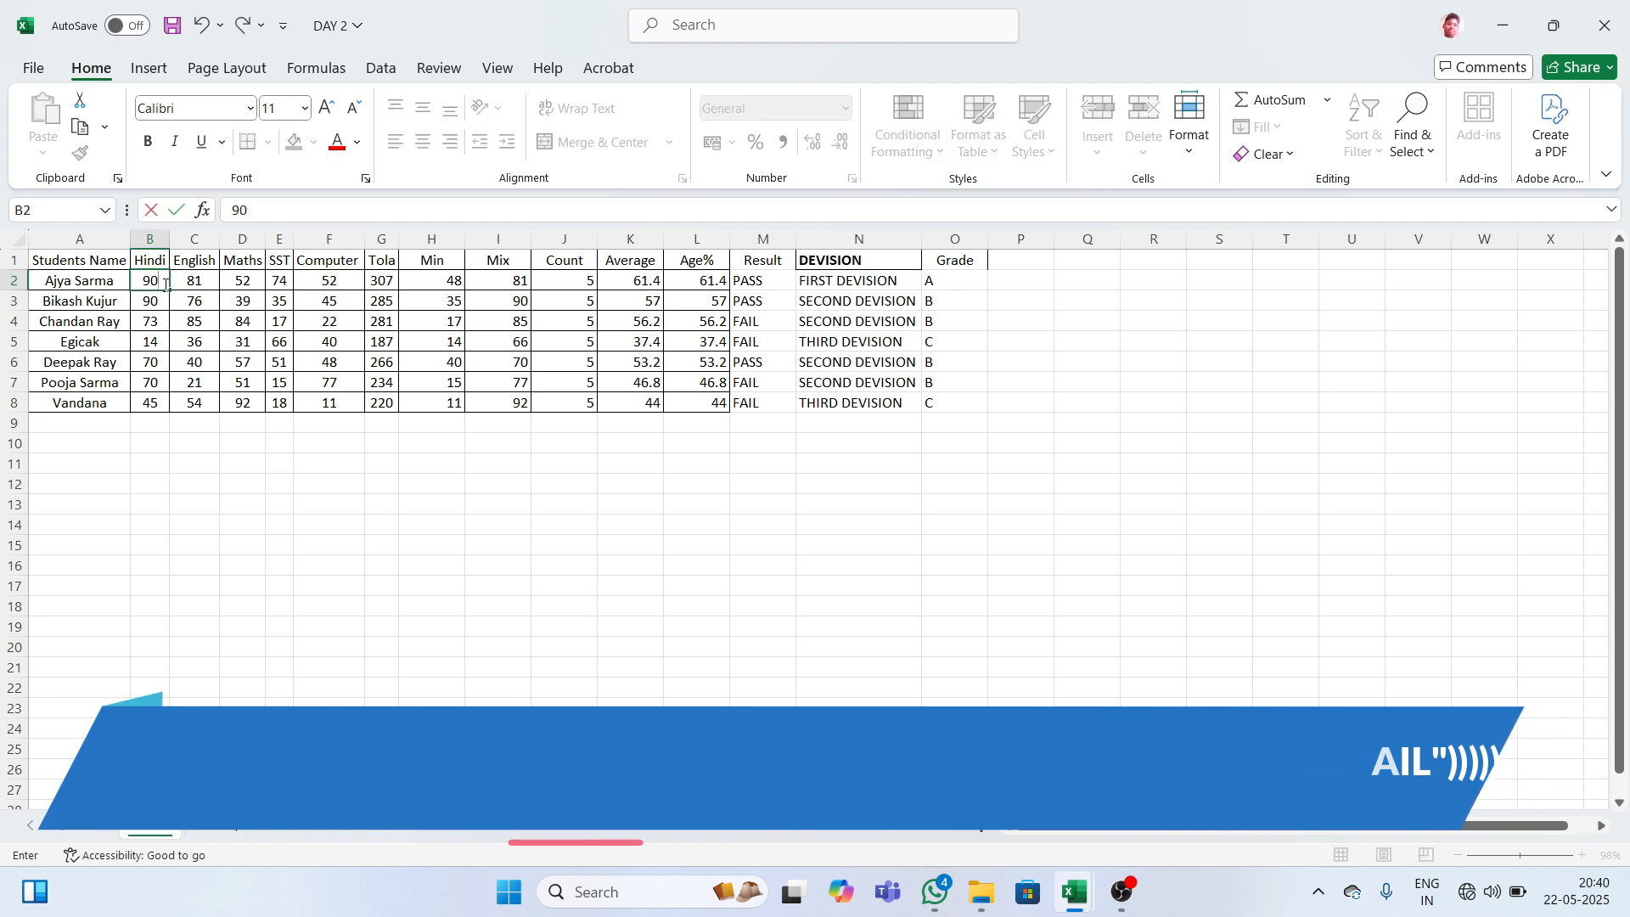
pyautogui.press('Return')
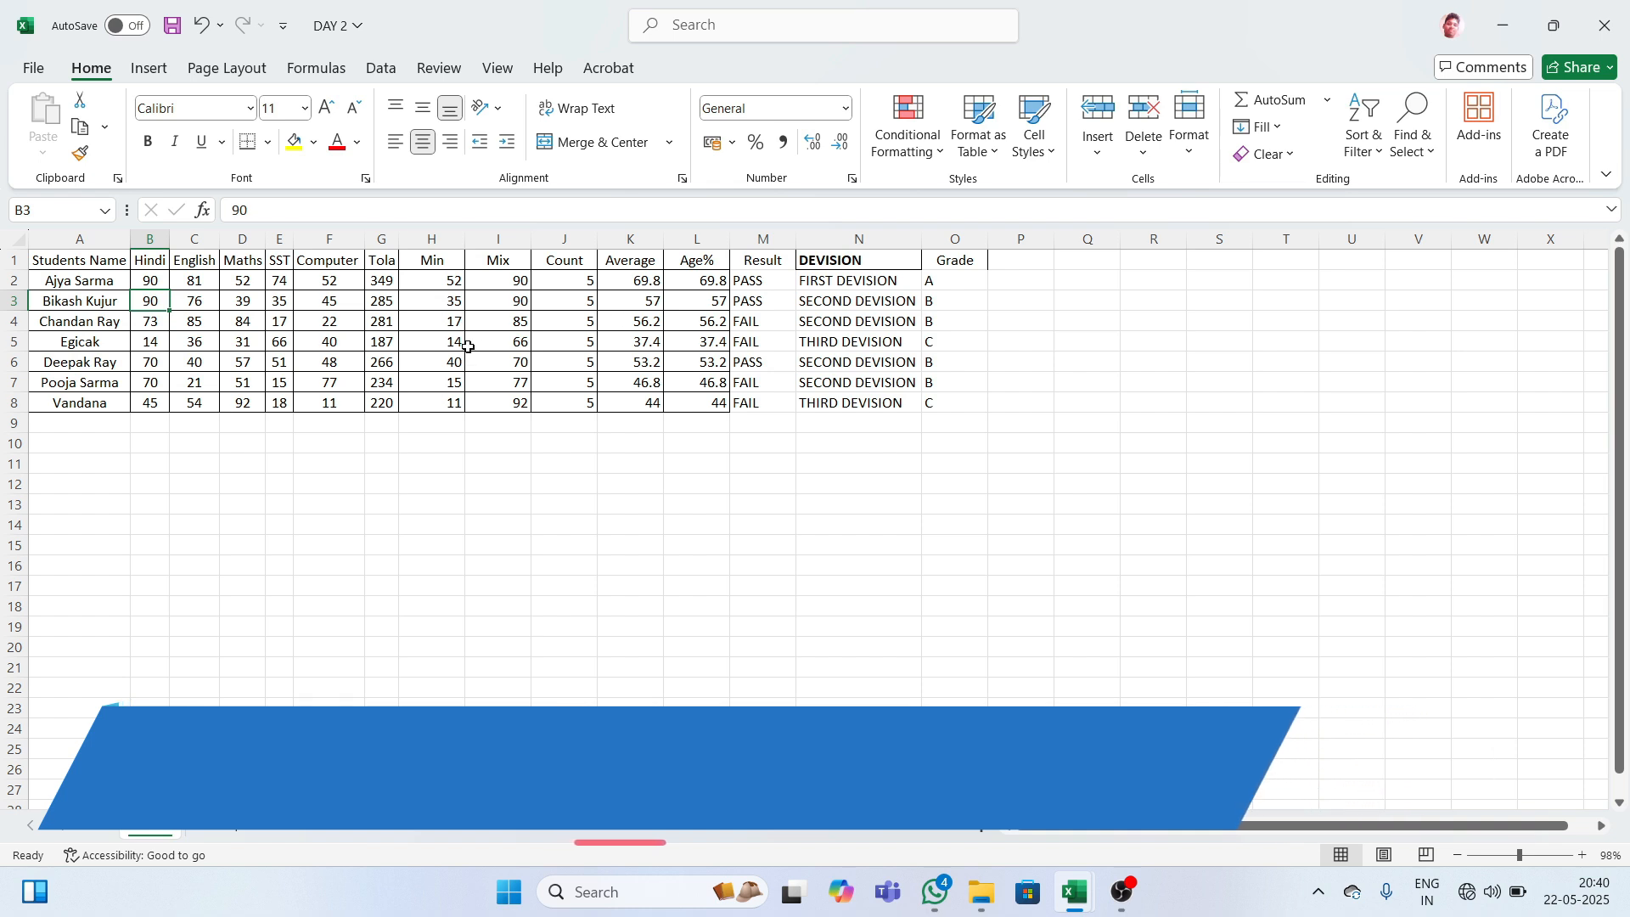
pyautogui.click(257, 287)
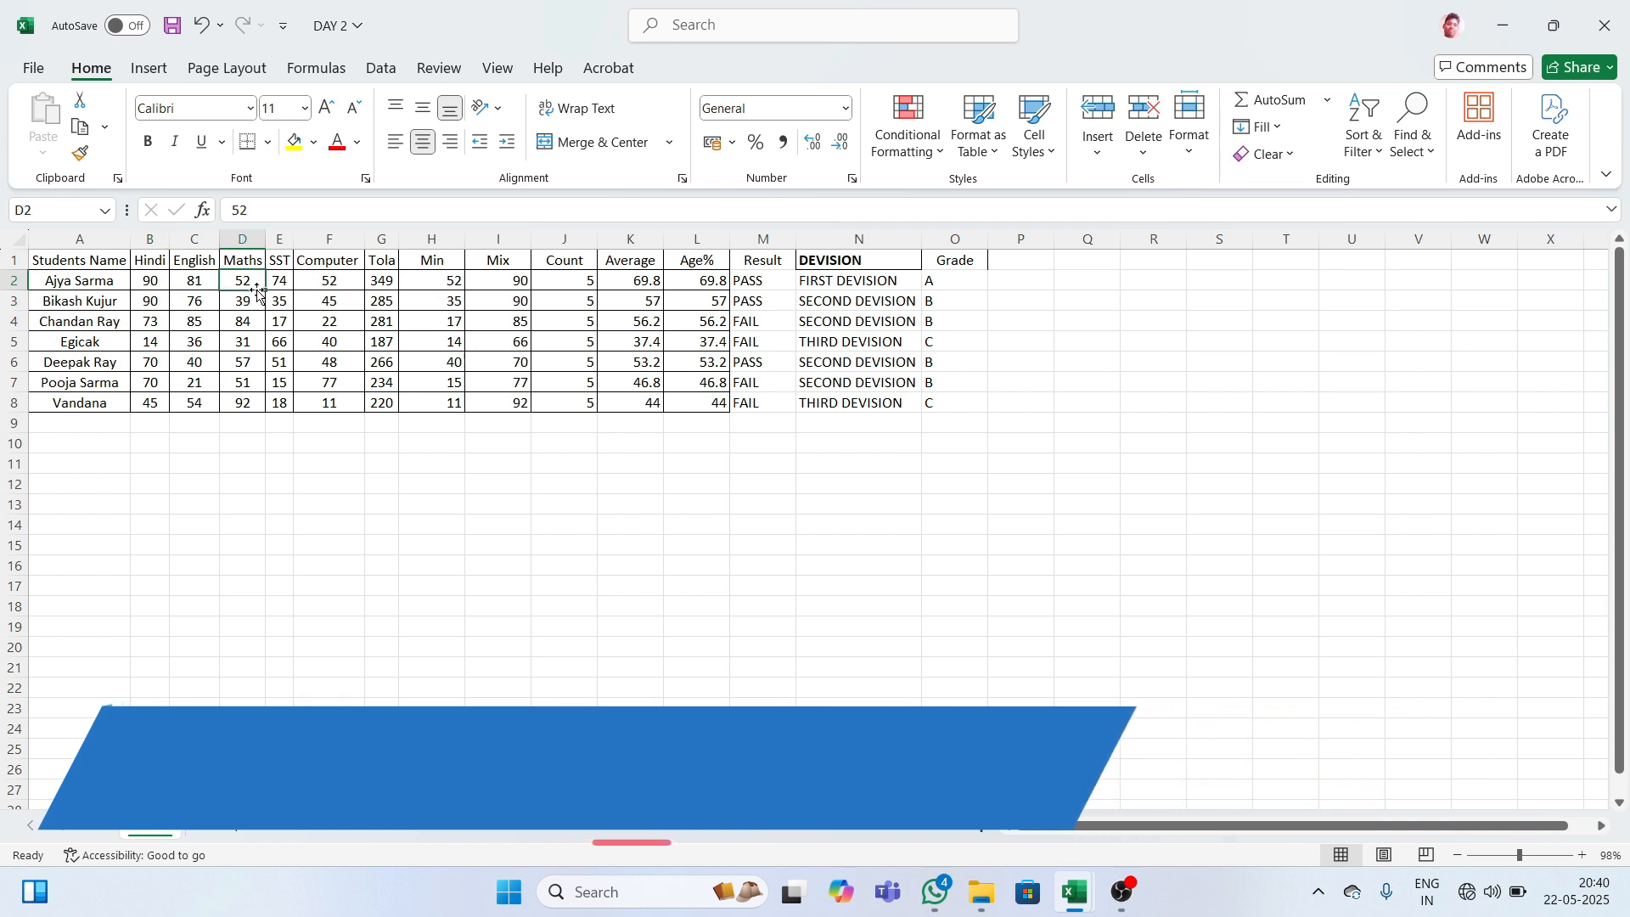
pyautogui.write('88')
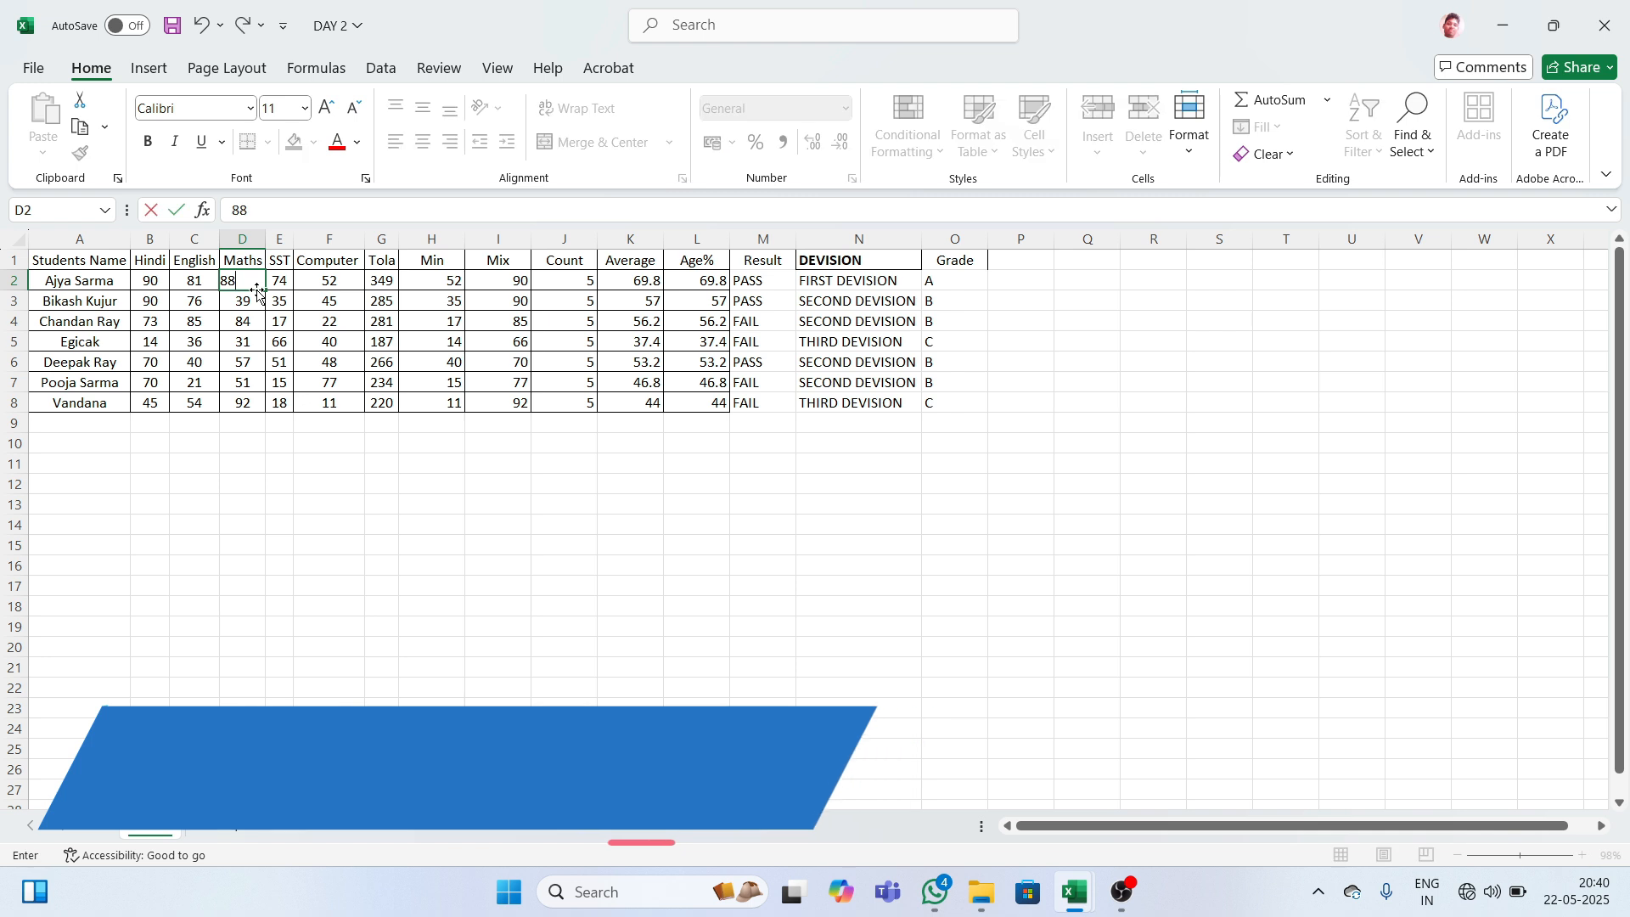
pyautogui.press('Return')
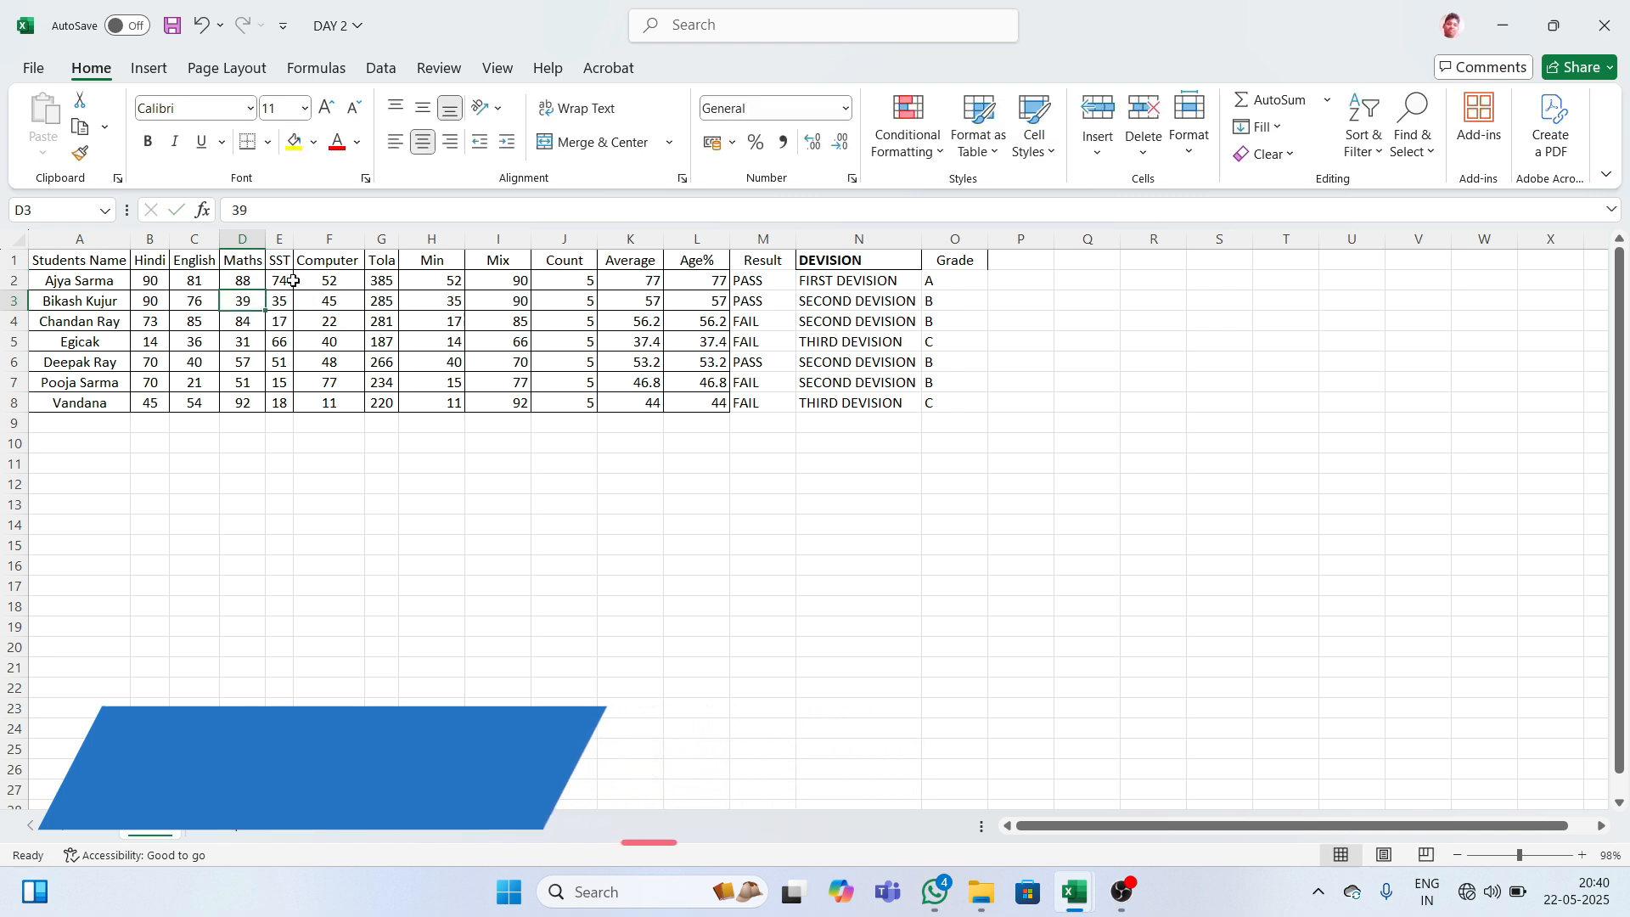
pyautogui.click(314, 287)
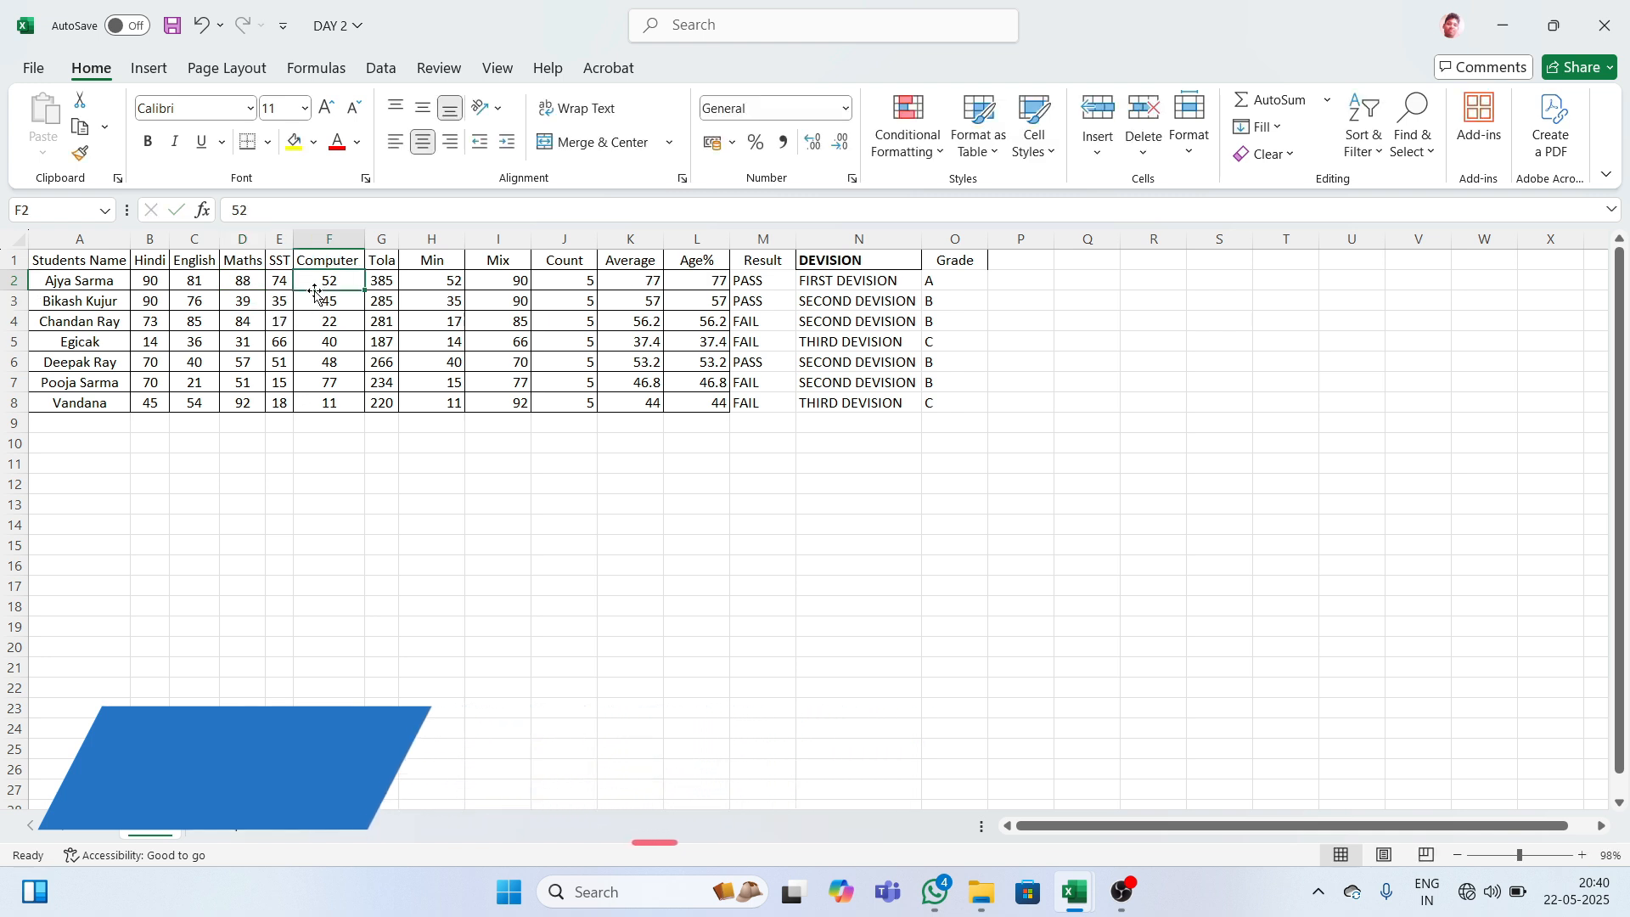
pyautogui.doubleClick(315, 287)
pyautogui.press('BackSpace')
pyautogui.press('BackSpace')
pyautogui.write('95')
pyautogui.press('Return')
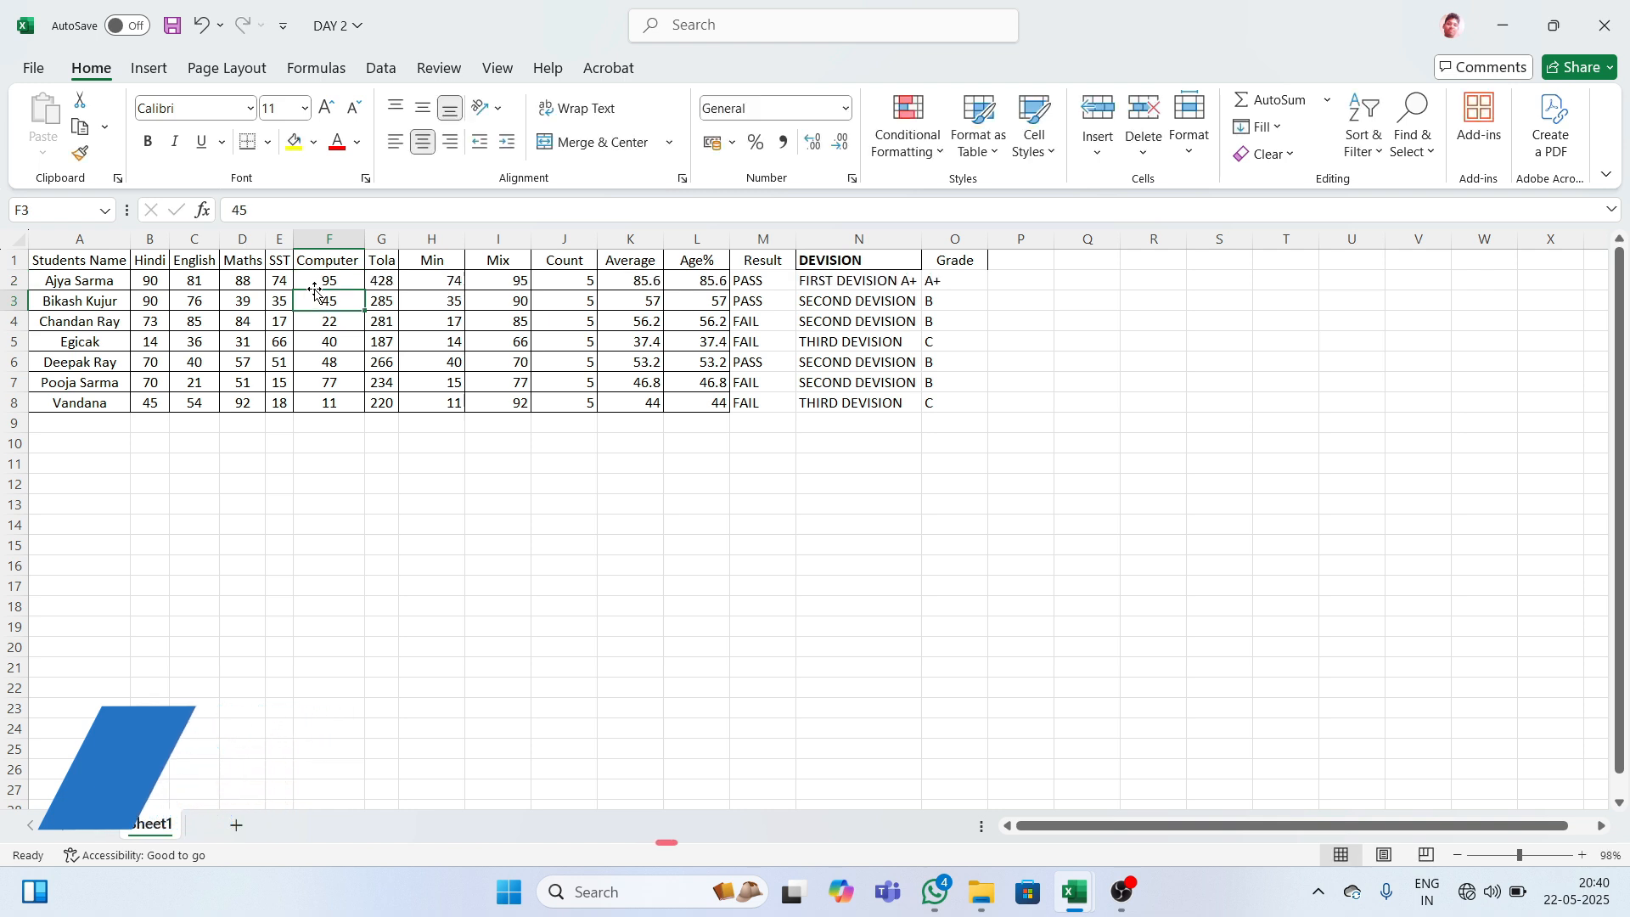
# - Check the recalculated K2 average, L2 percentage, O2 grade, N3 division and column M result
pyautogui.click(628, 280)
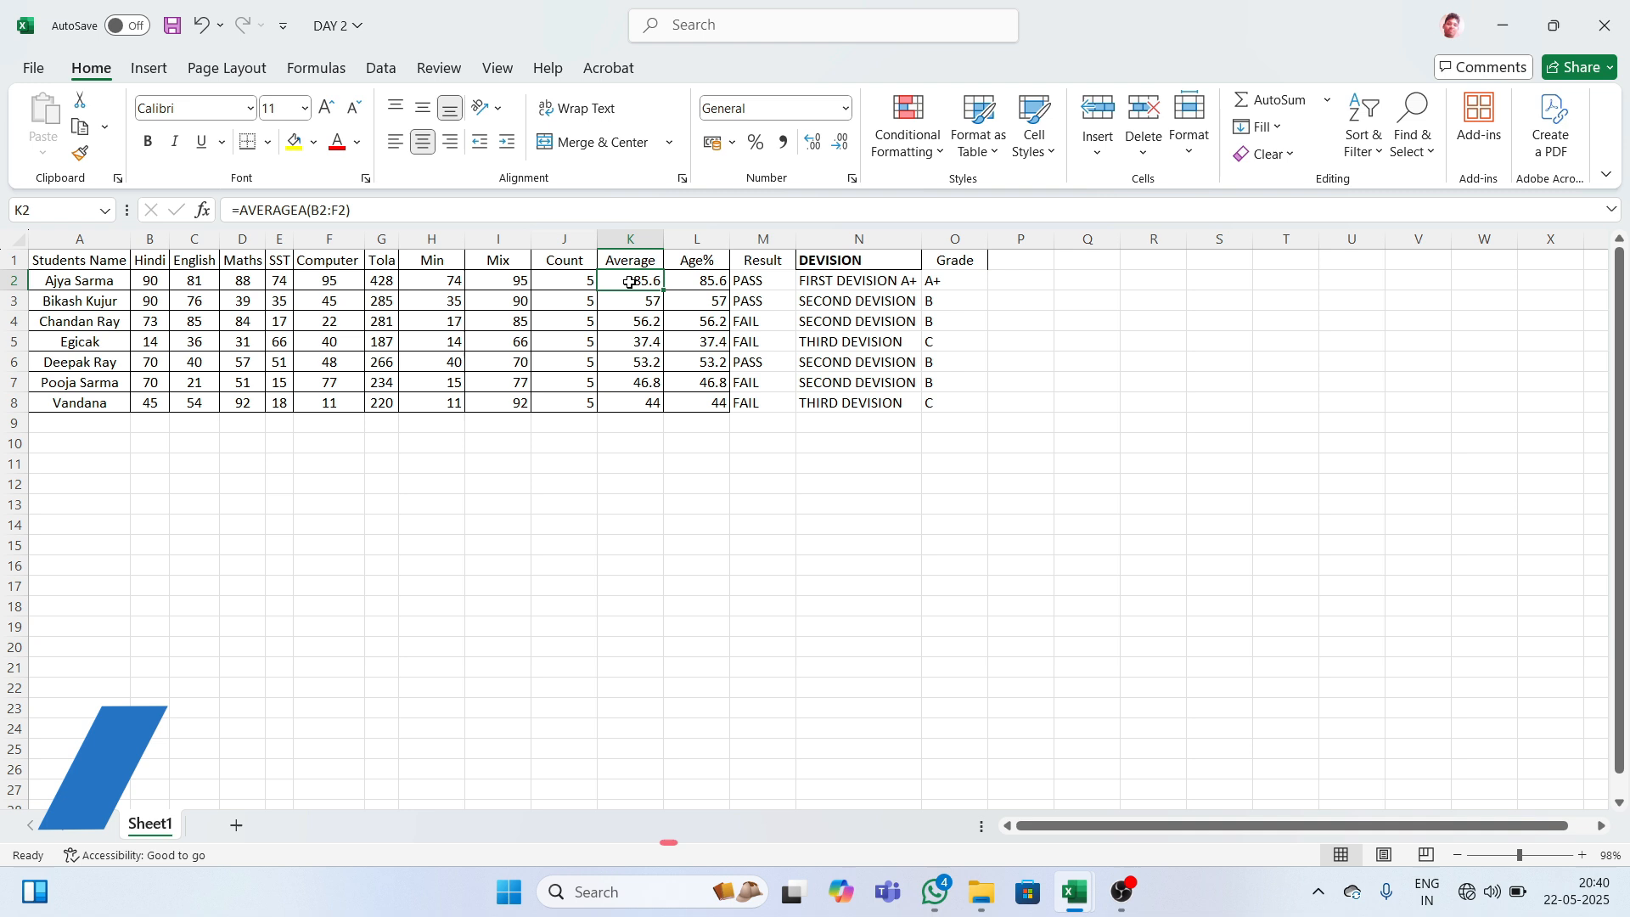
pyautogui.click(695, 281)
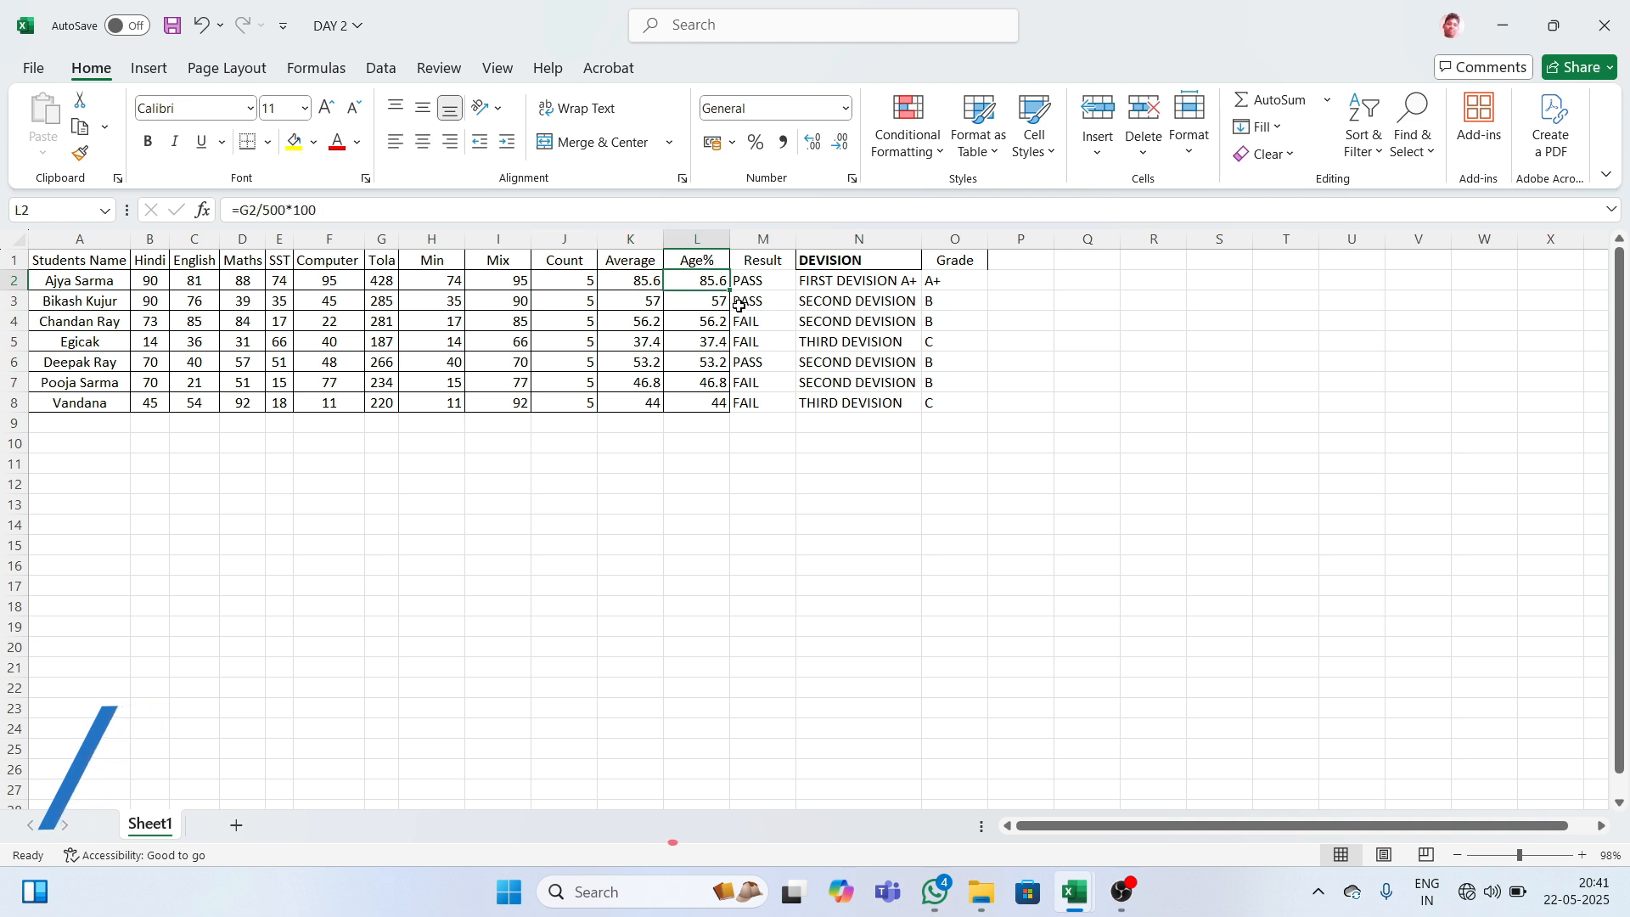
pyautogui.click(951, 280)
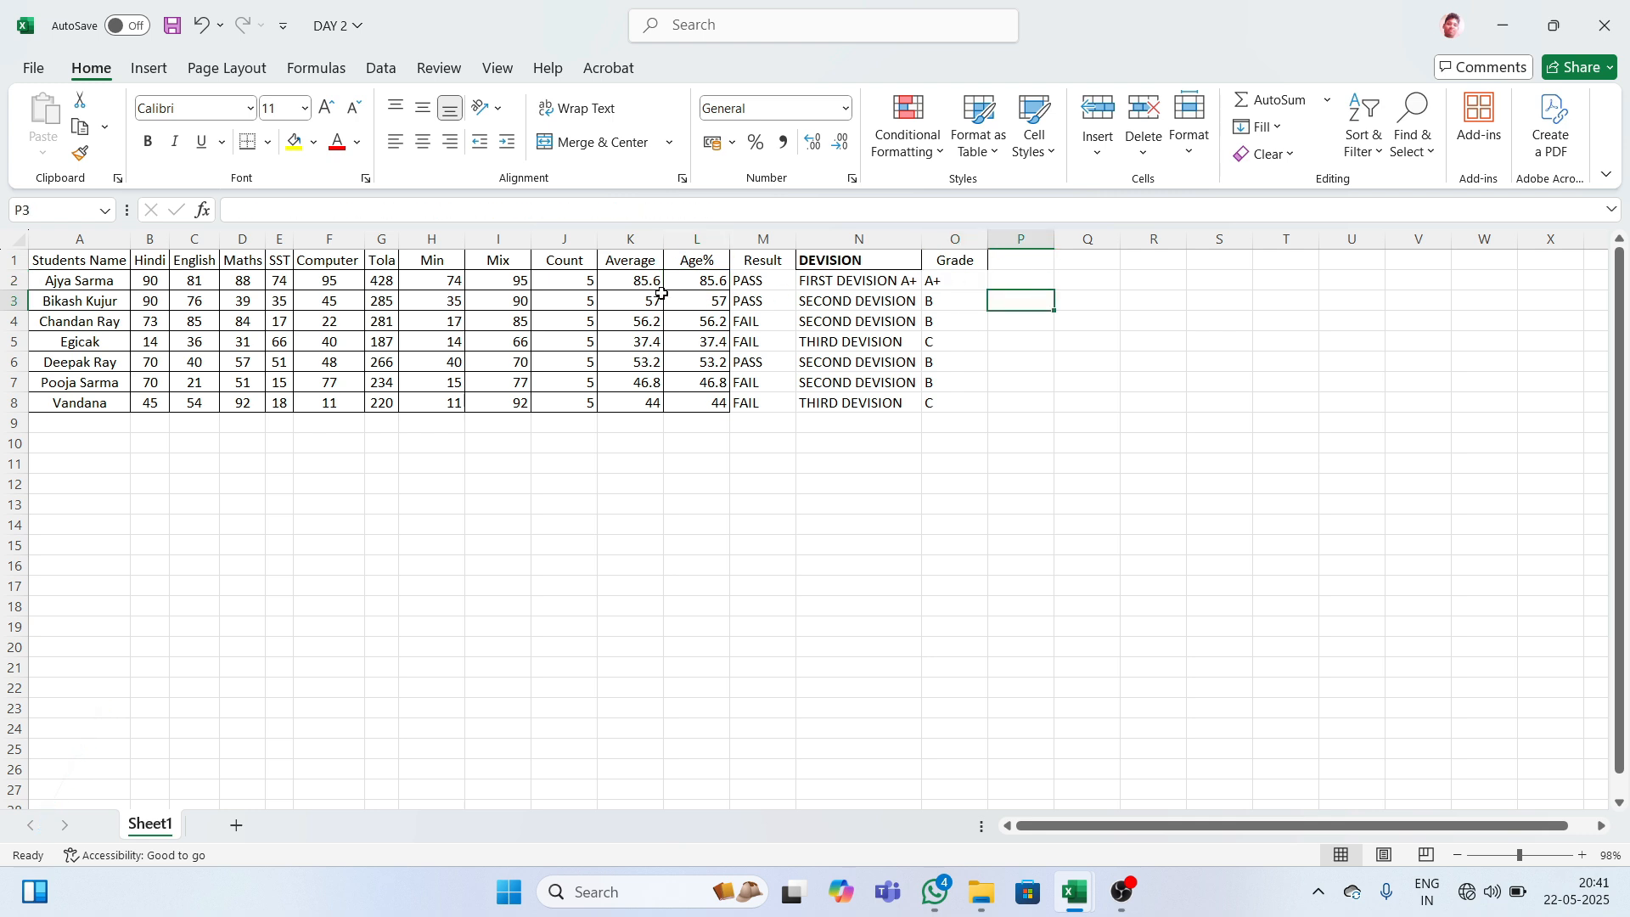
pyautogui.click(808, 299)
pyautogui.click(757, 304)
# - Review the pass/fail and division formulas in columns M and N
pyautogui.click(761, 332)
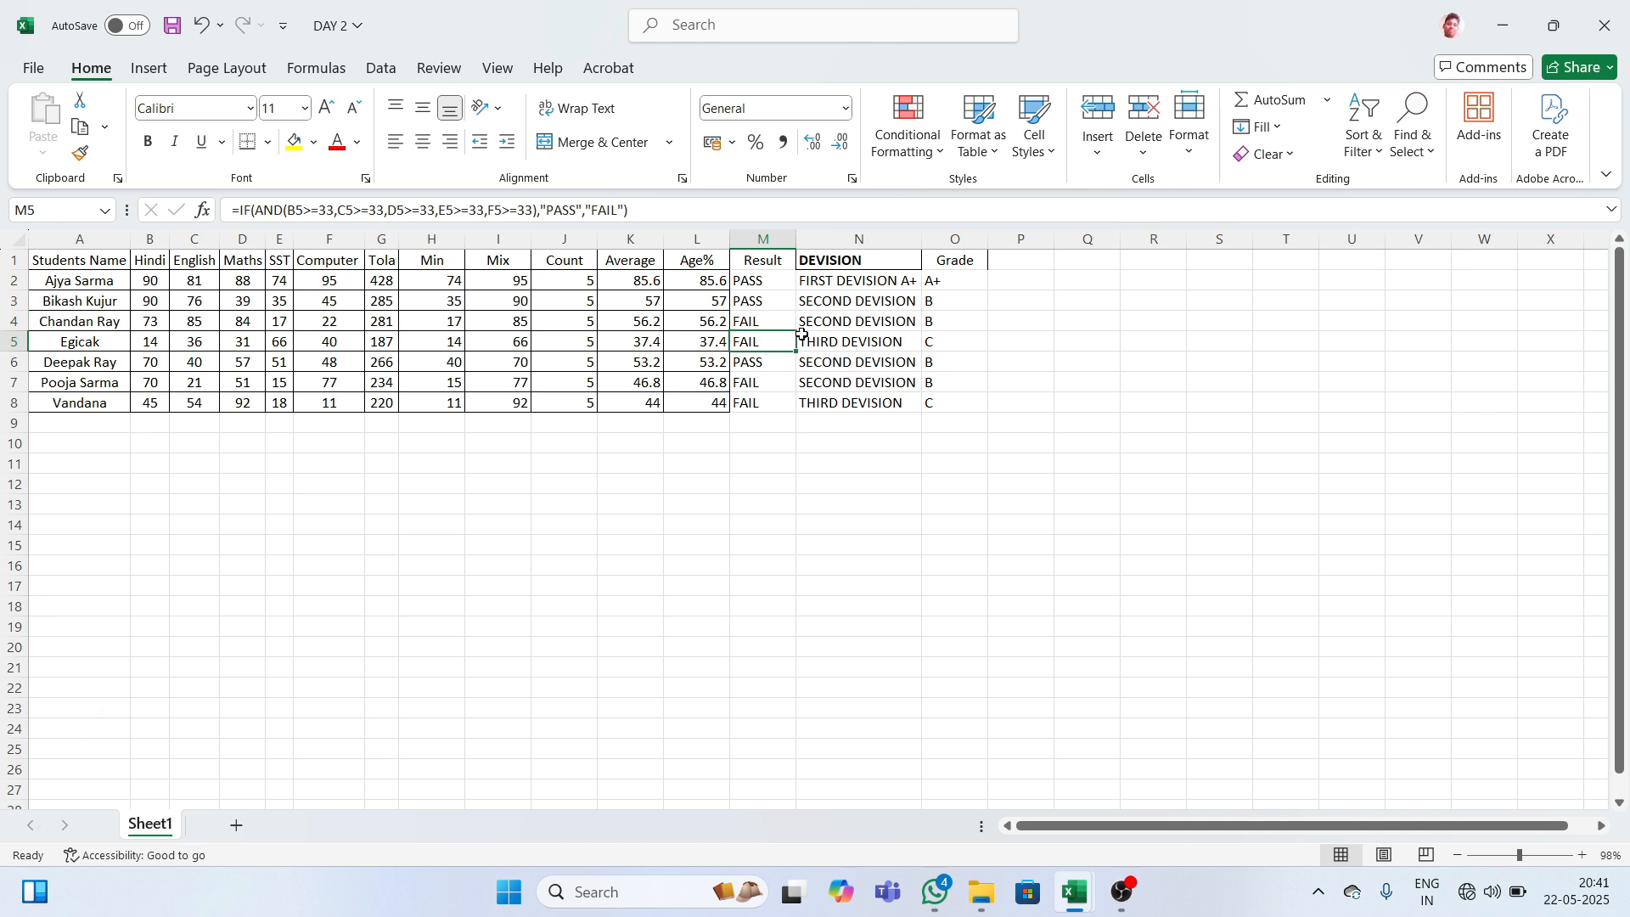
pyautogui.click(801, 332)
pyautogui.click(823, 296)
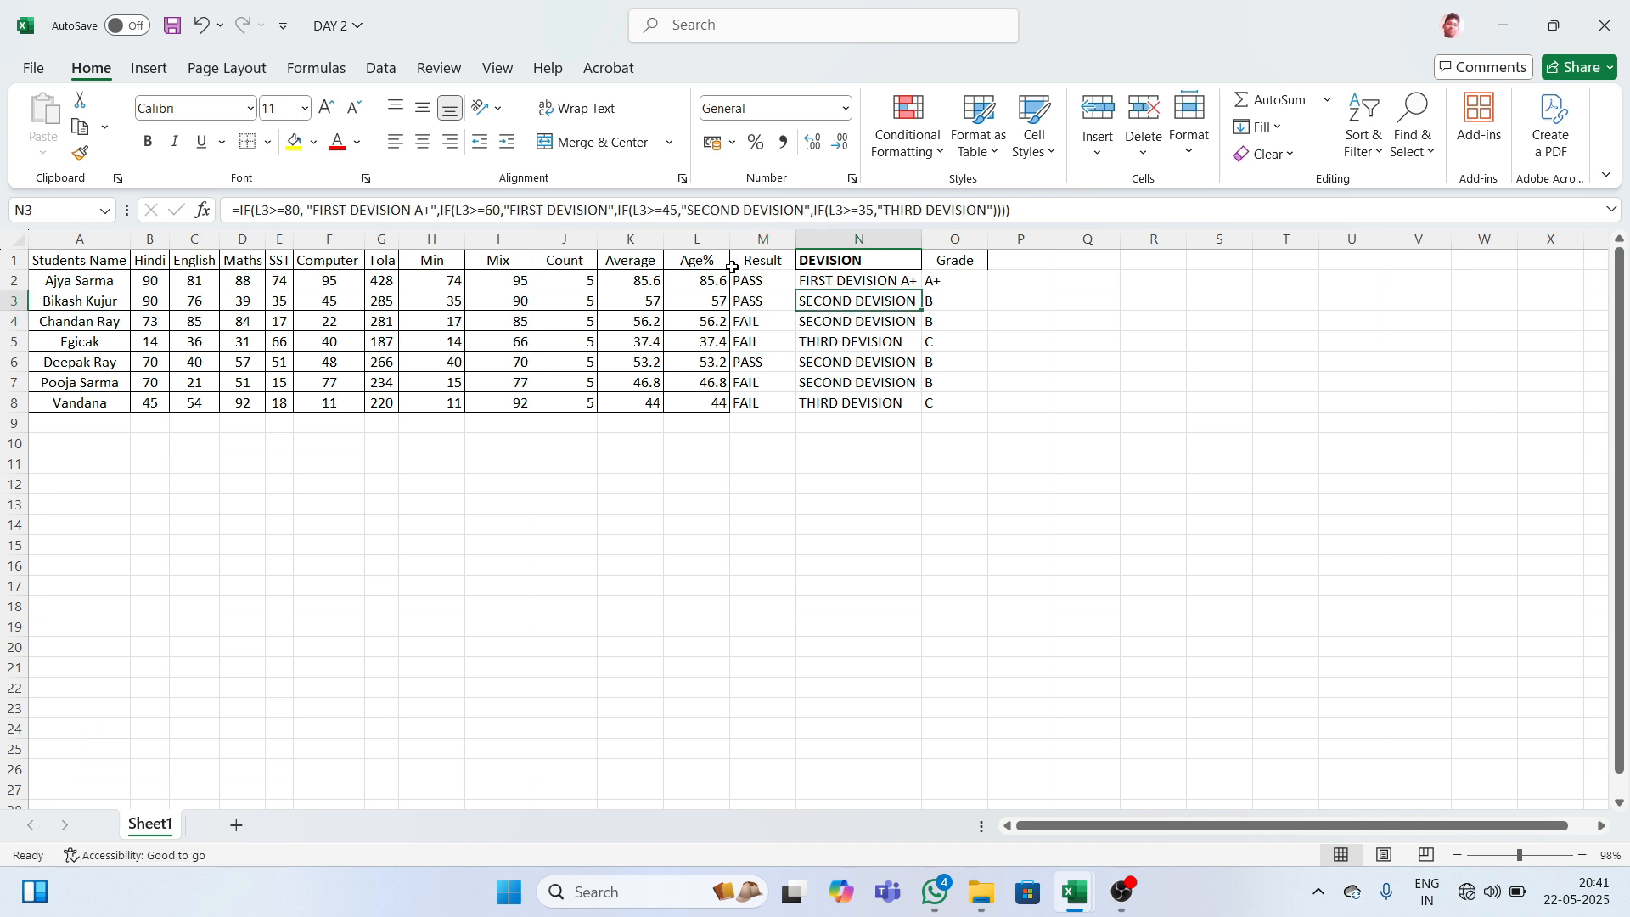
# - Apply All Borders to M1:O8 covering the Result, DEVISION and Grade columns
pyautogui.moveTo(732, 266); pyautogui.dragTo(941, 398)
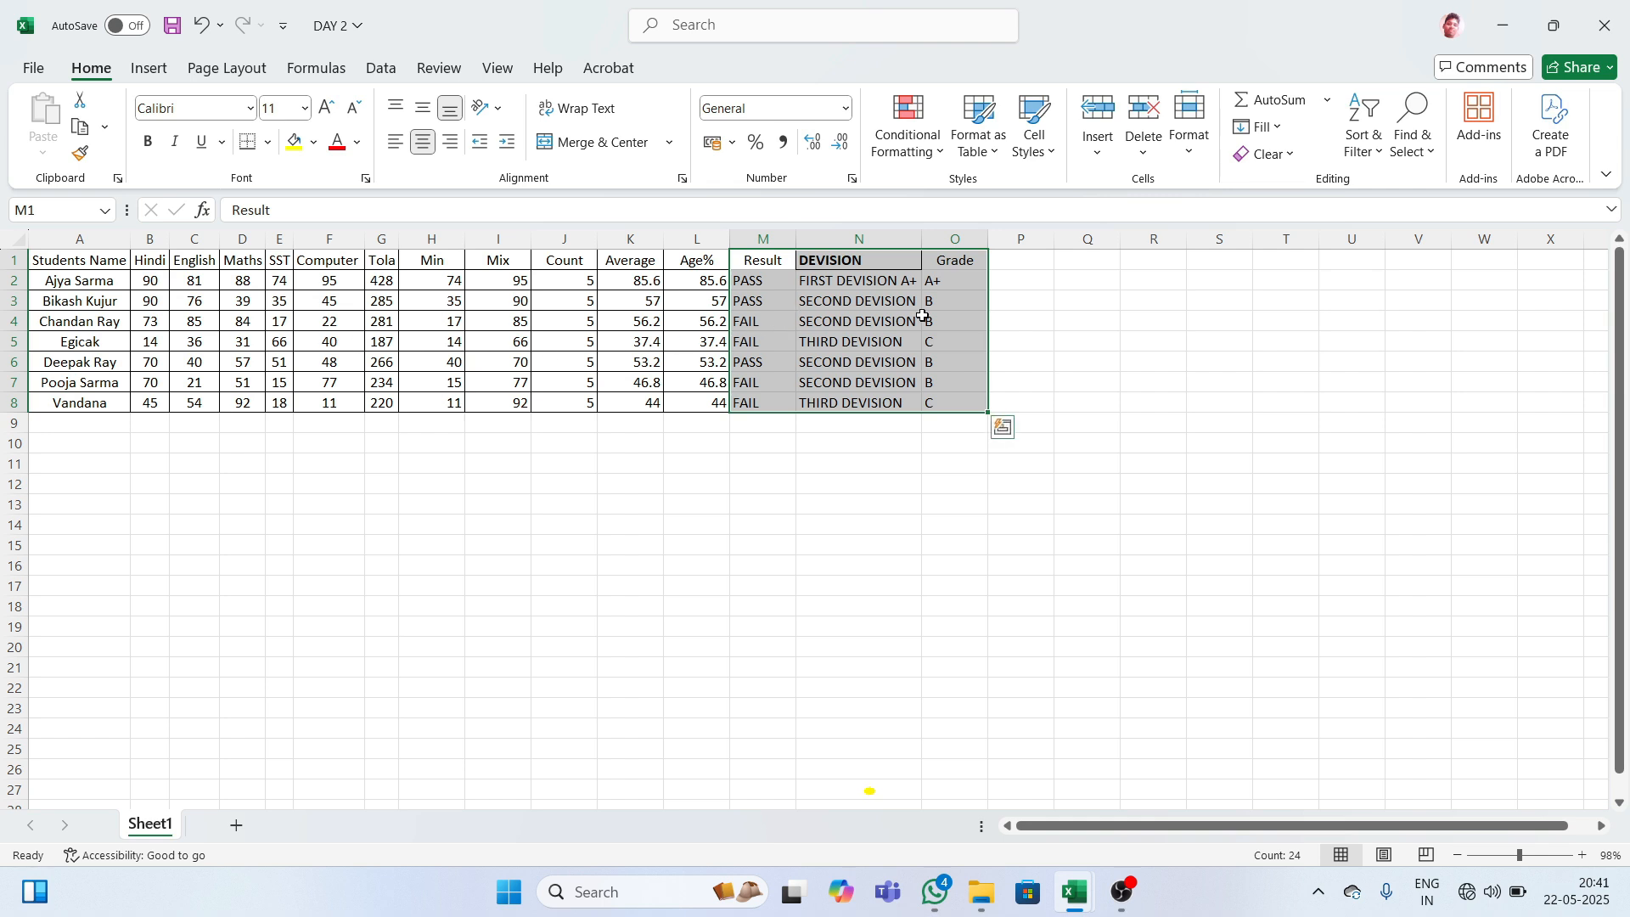
pyautogui.click(1031, 314)
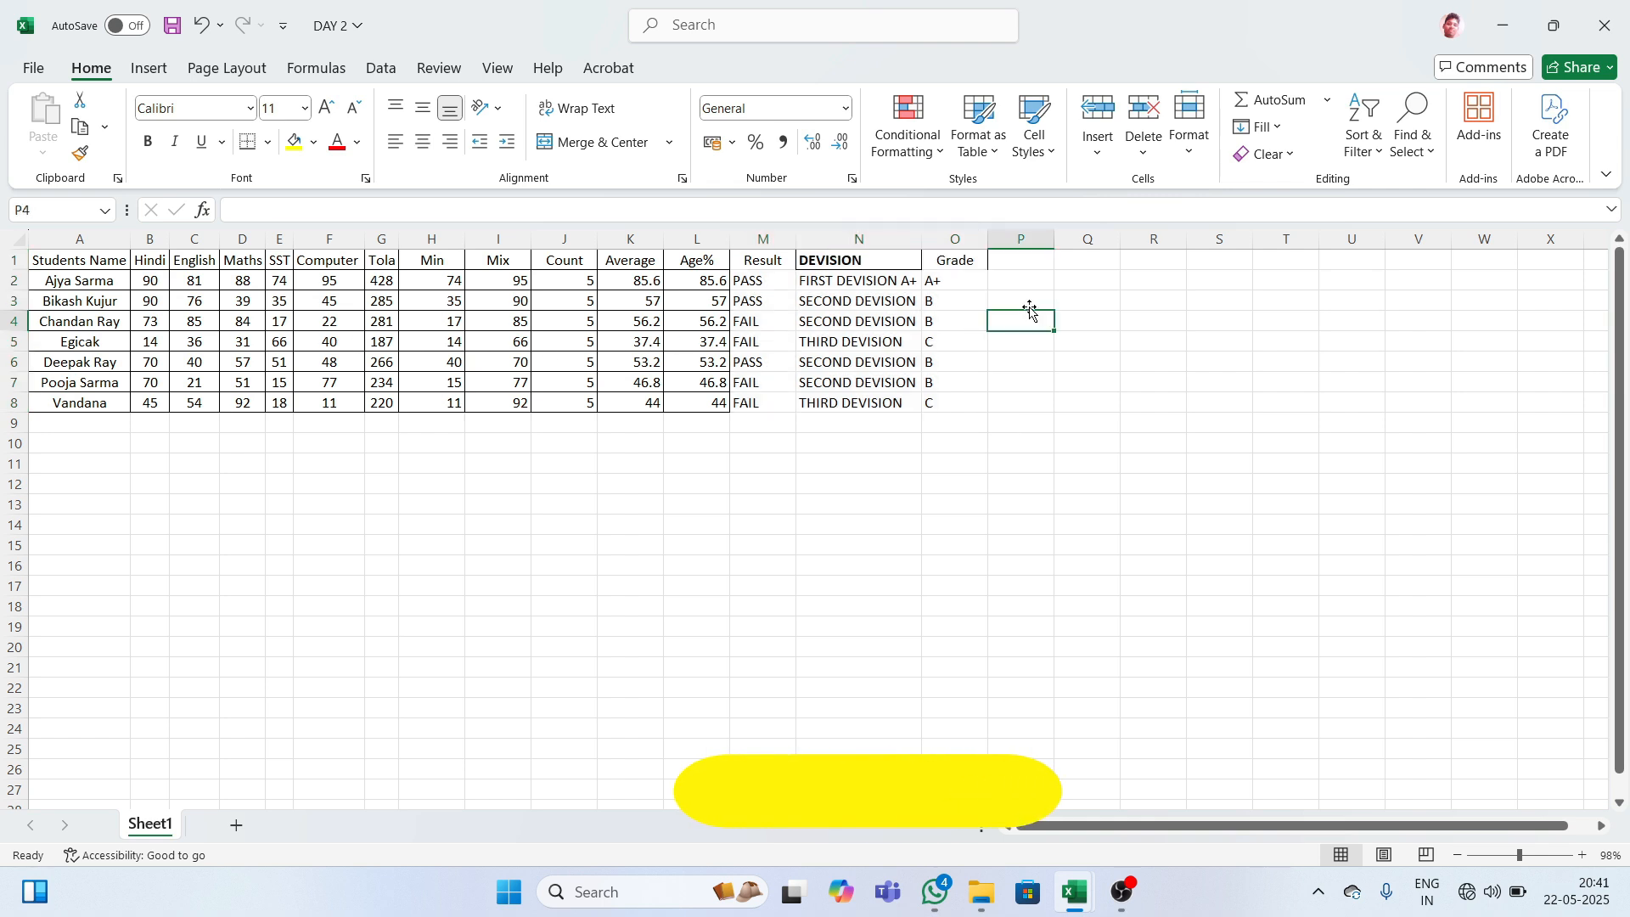
pyautogui.moveTo(761, 259); pyautogui.dragTo(975, 401)
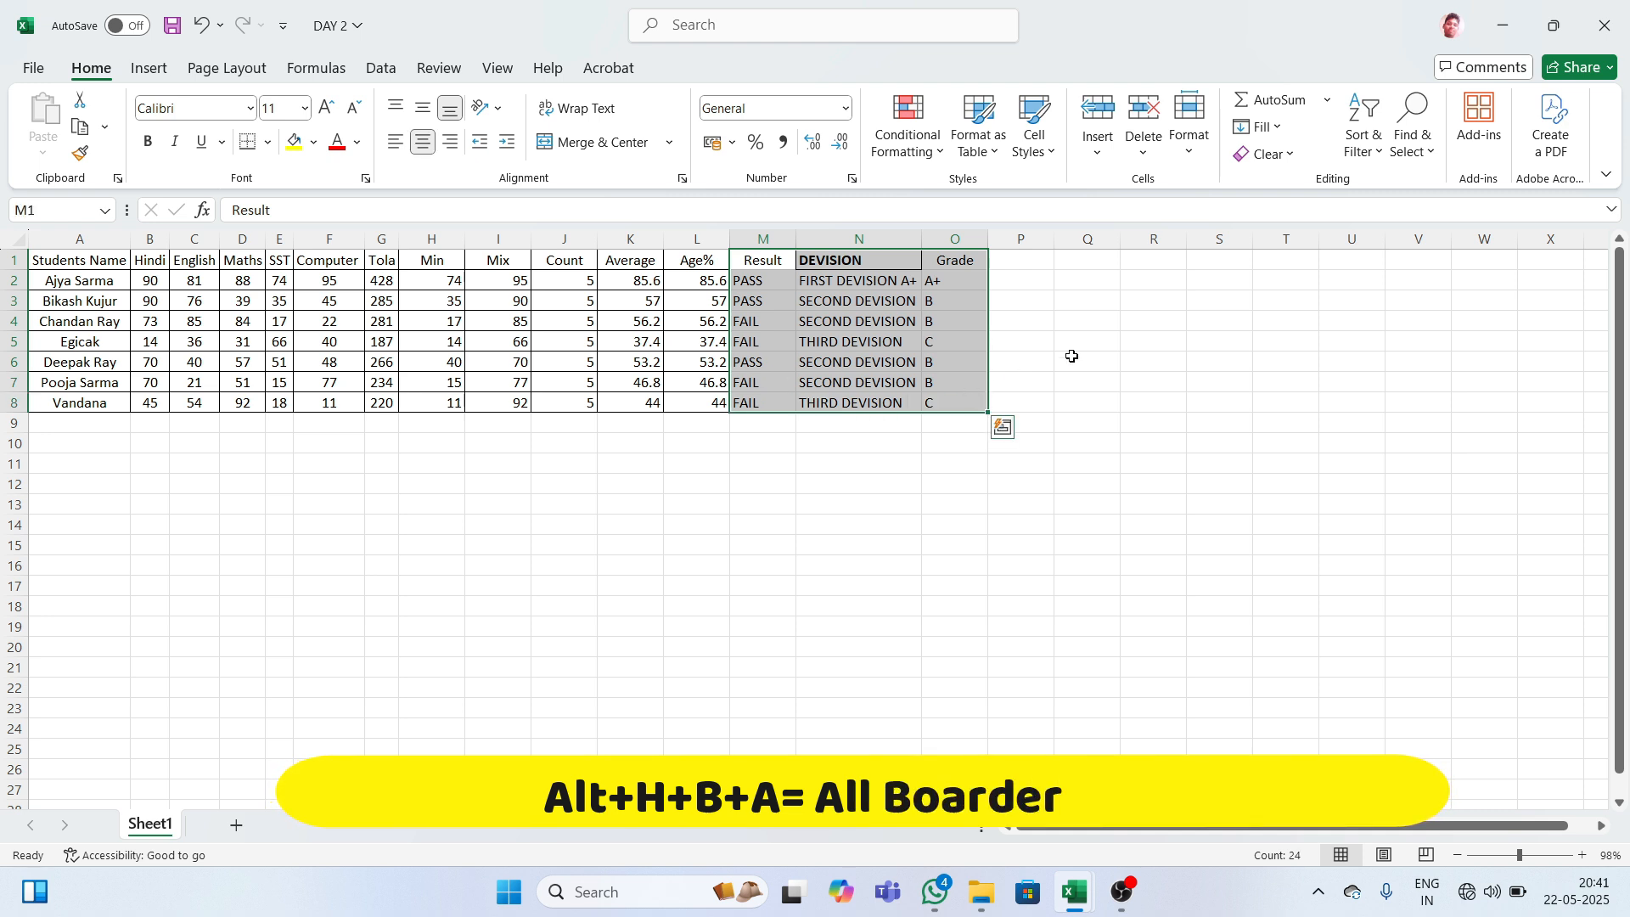
pyautogui.press('alt')
pyautogui.press('h')
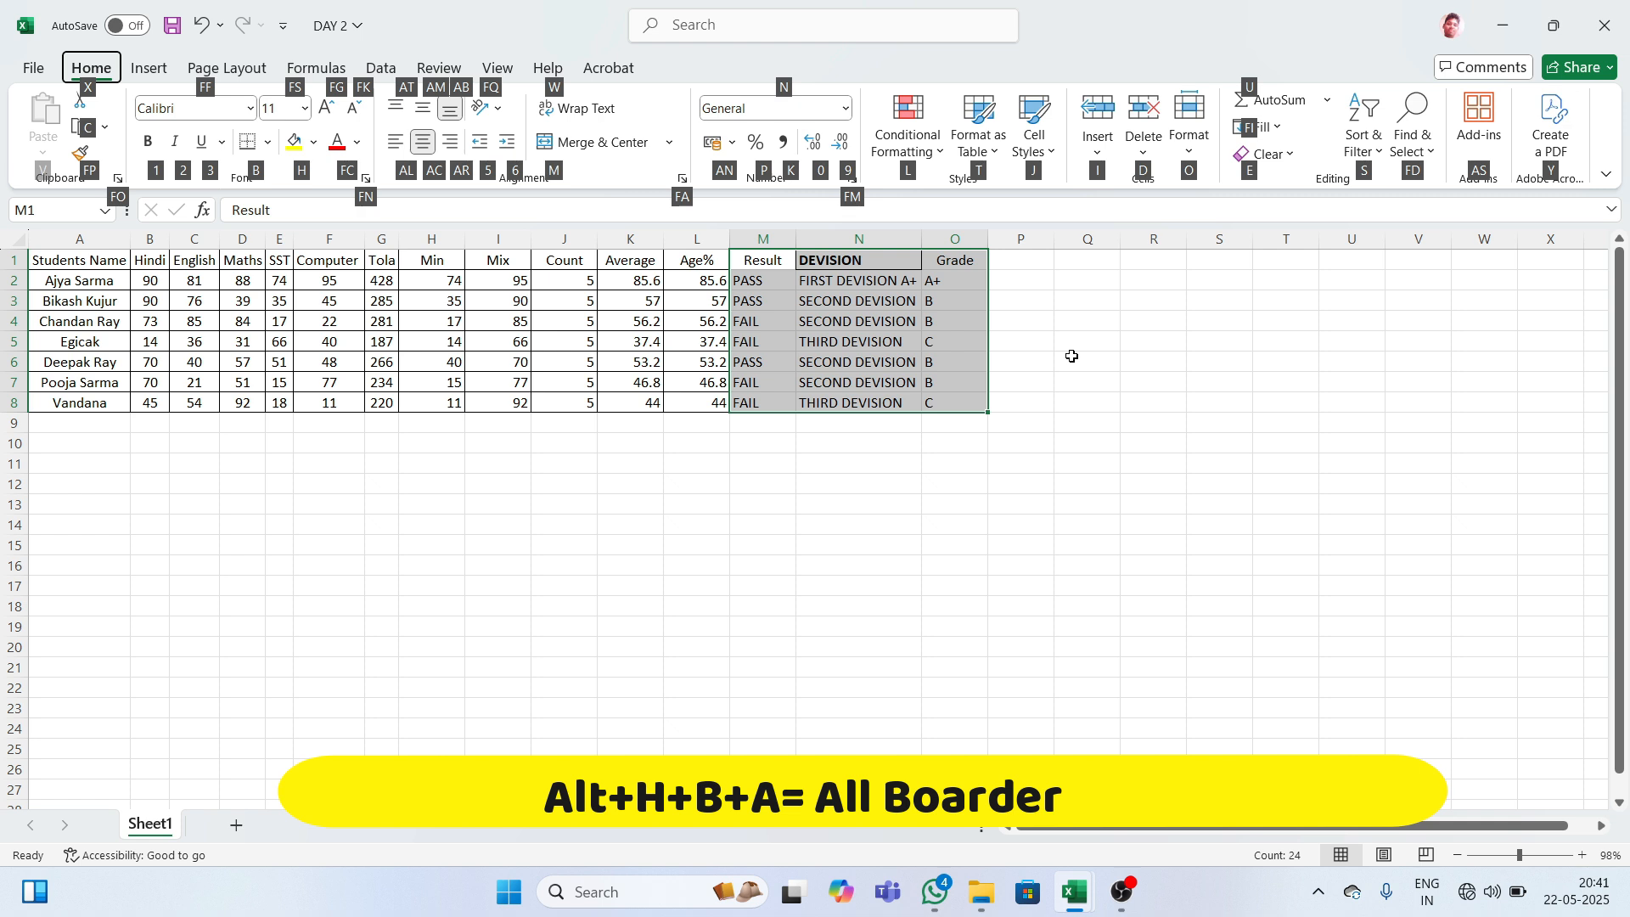
pyautogui.press('b')
pyautogui.press('a')
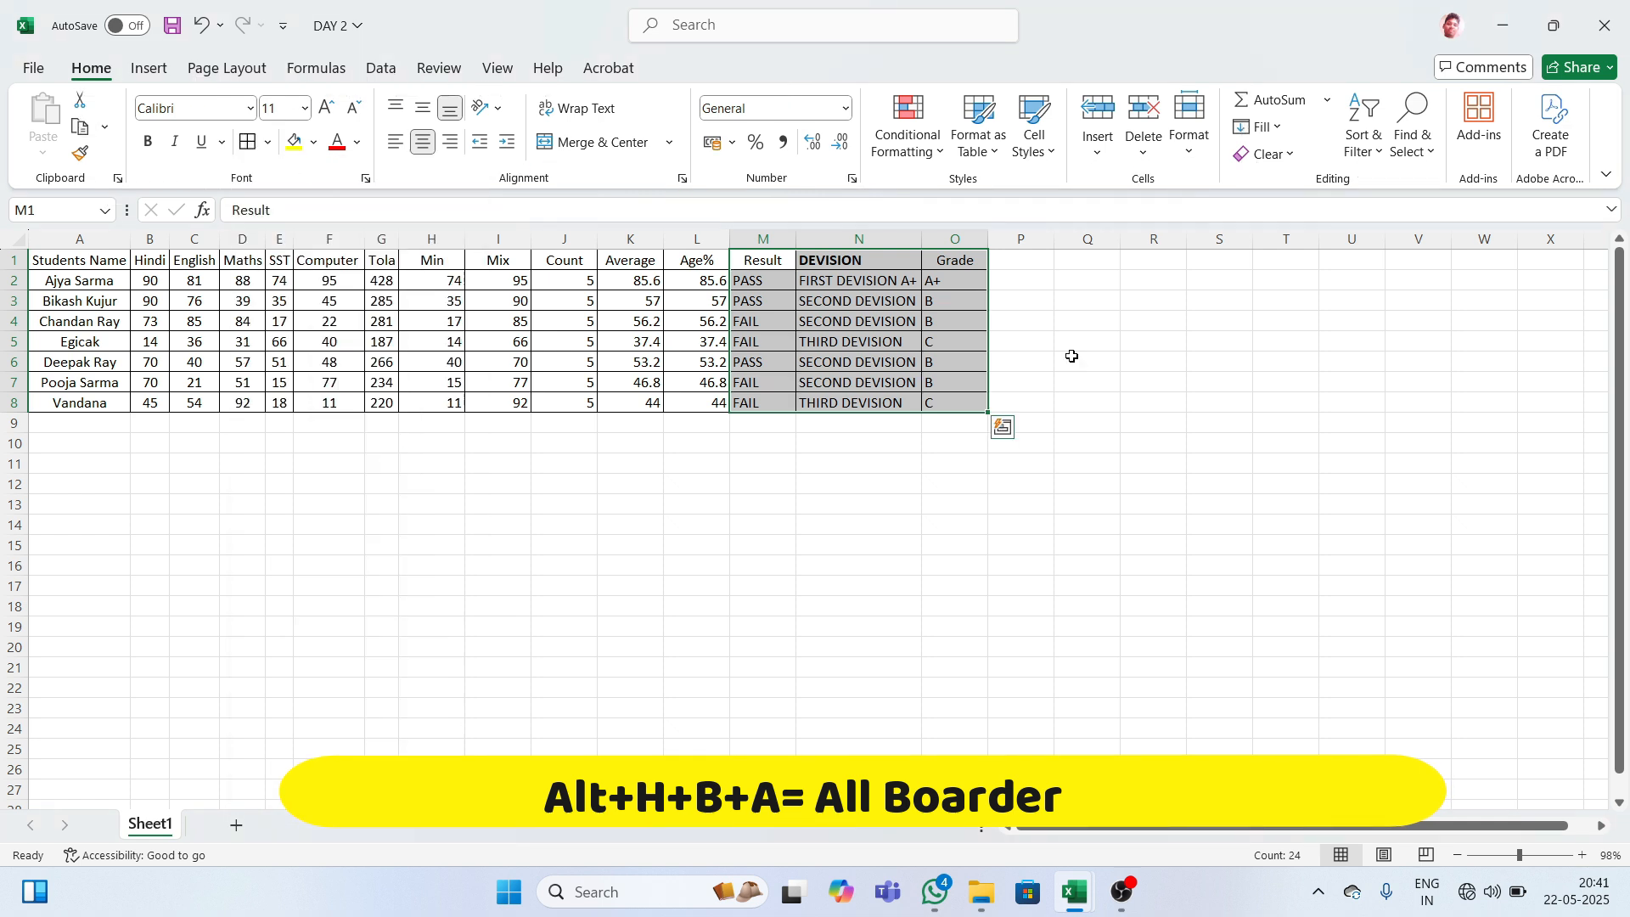
pyautogui.click(1072, 357)
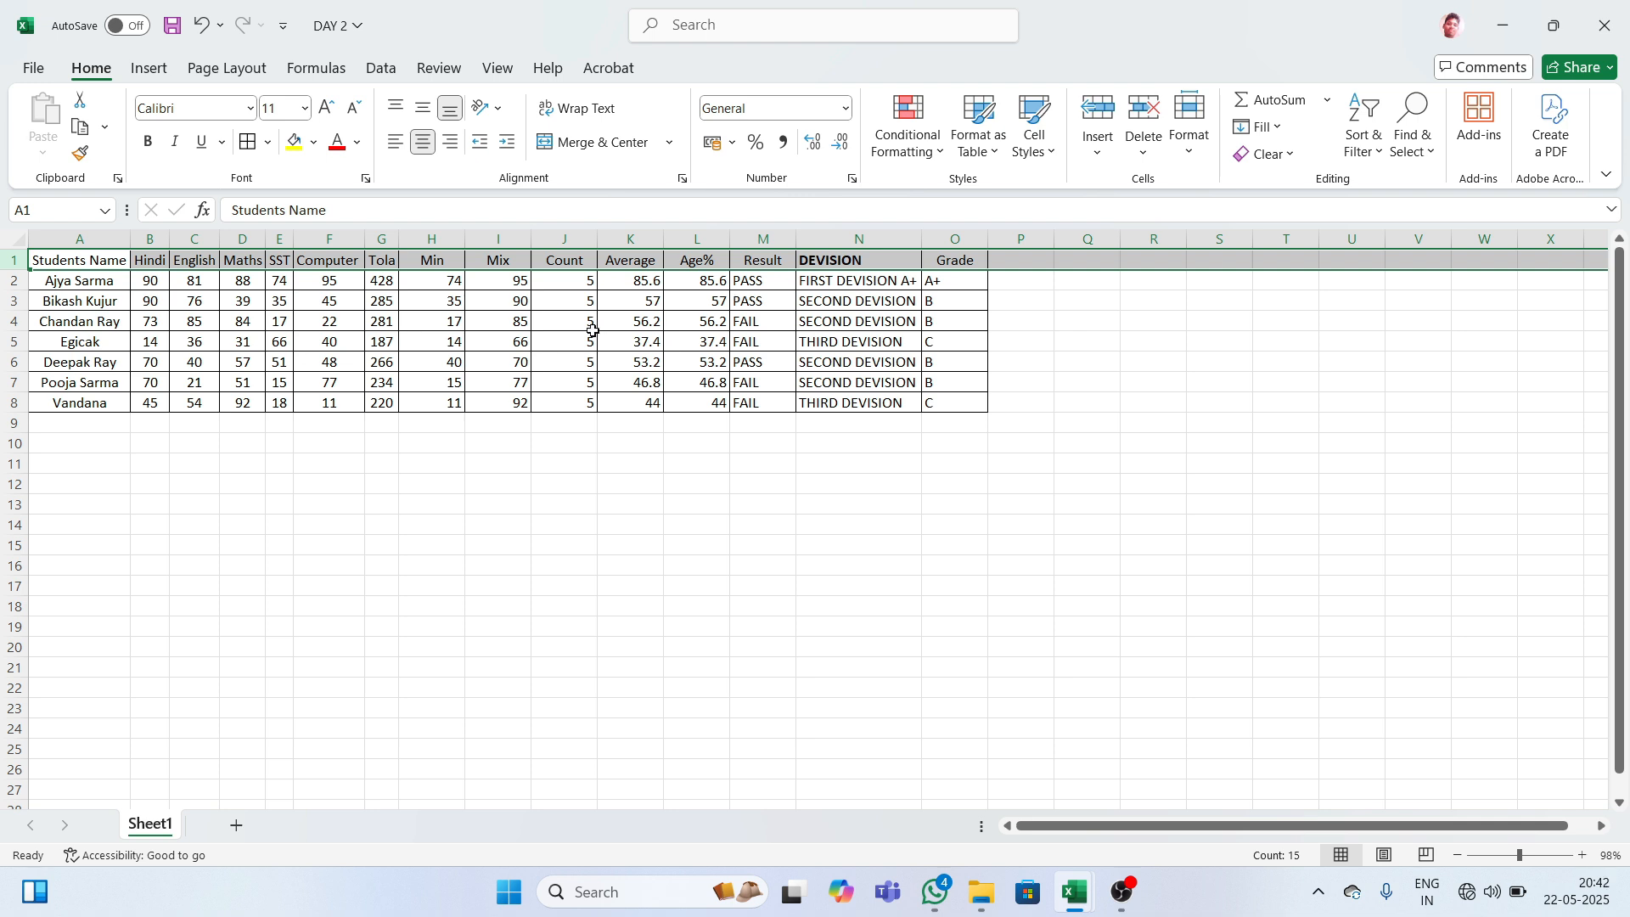
pyautogui.click(116, 287)
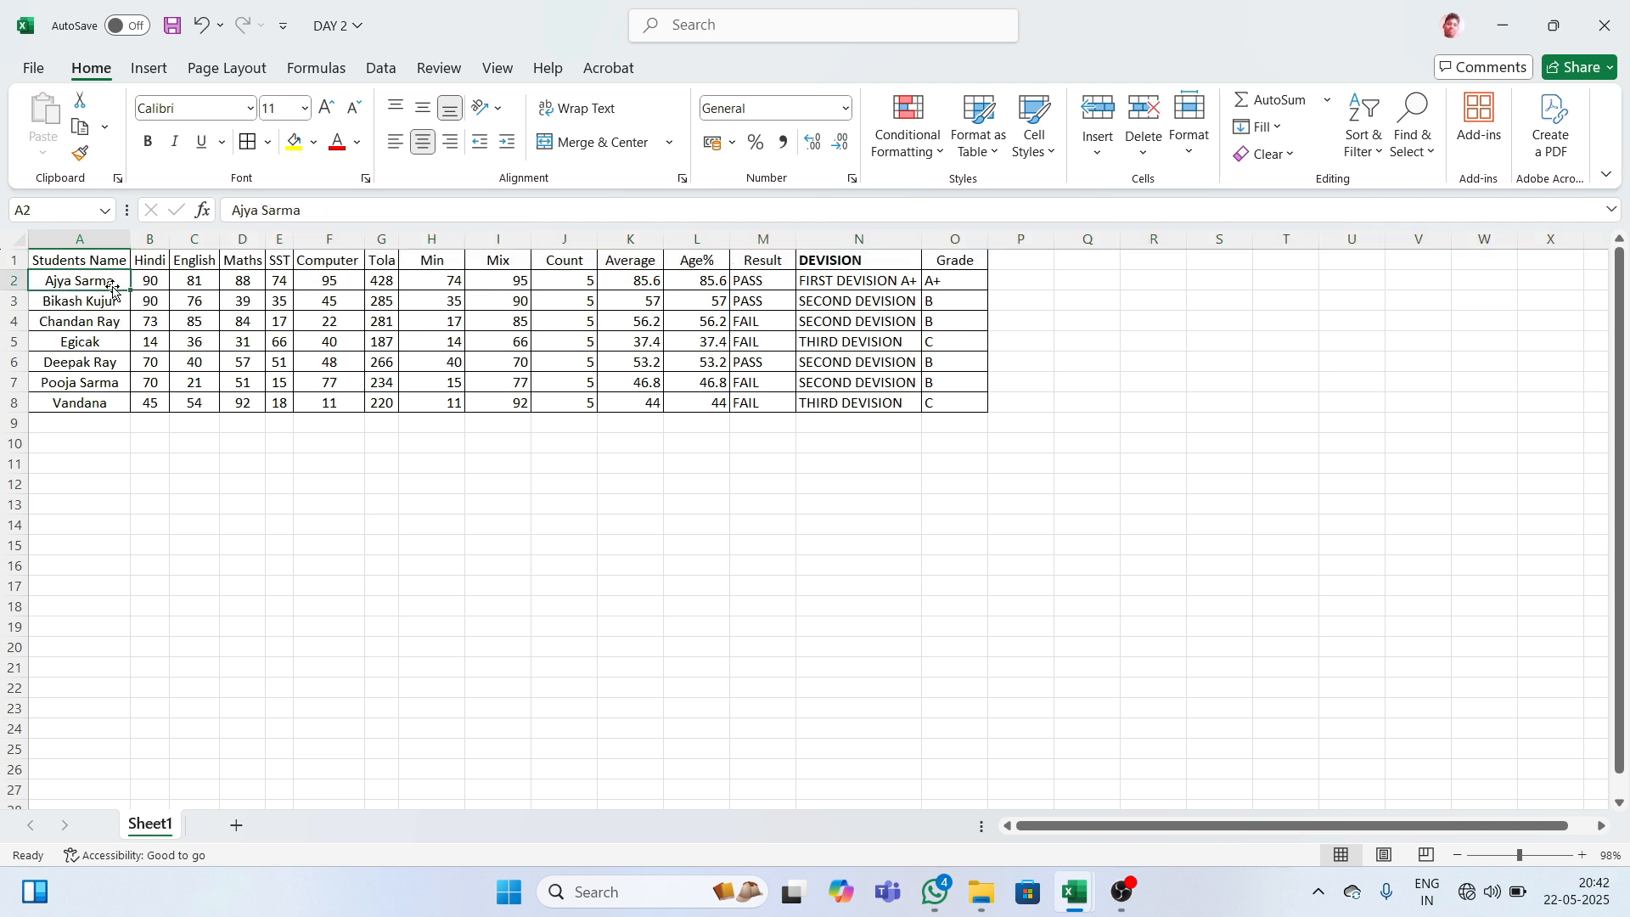
pyautogui.click(71, 260)
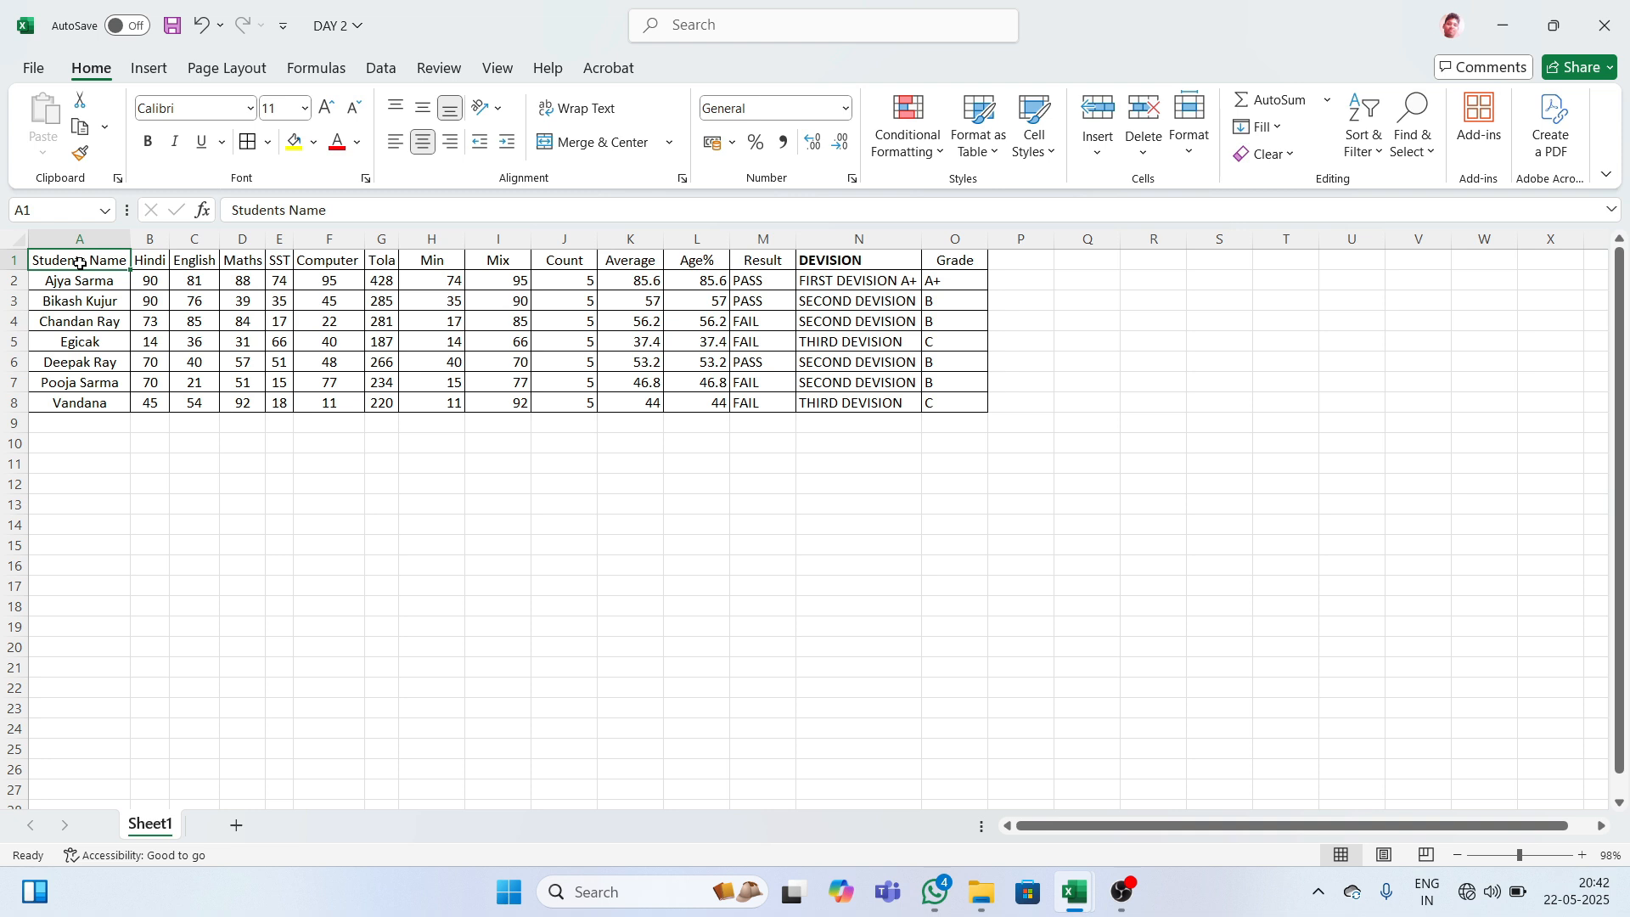
pyautogui.hotkey('ctrl', 'shift', 'Right')
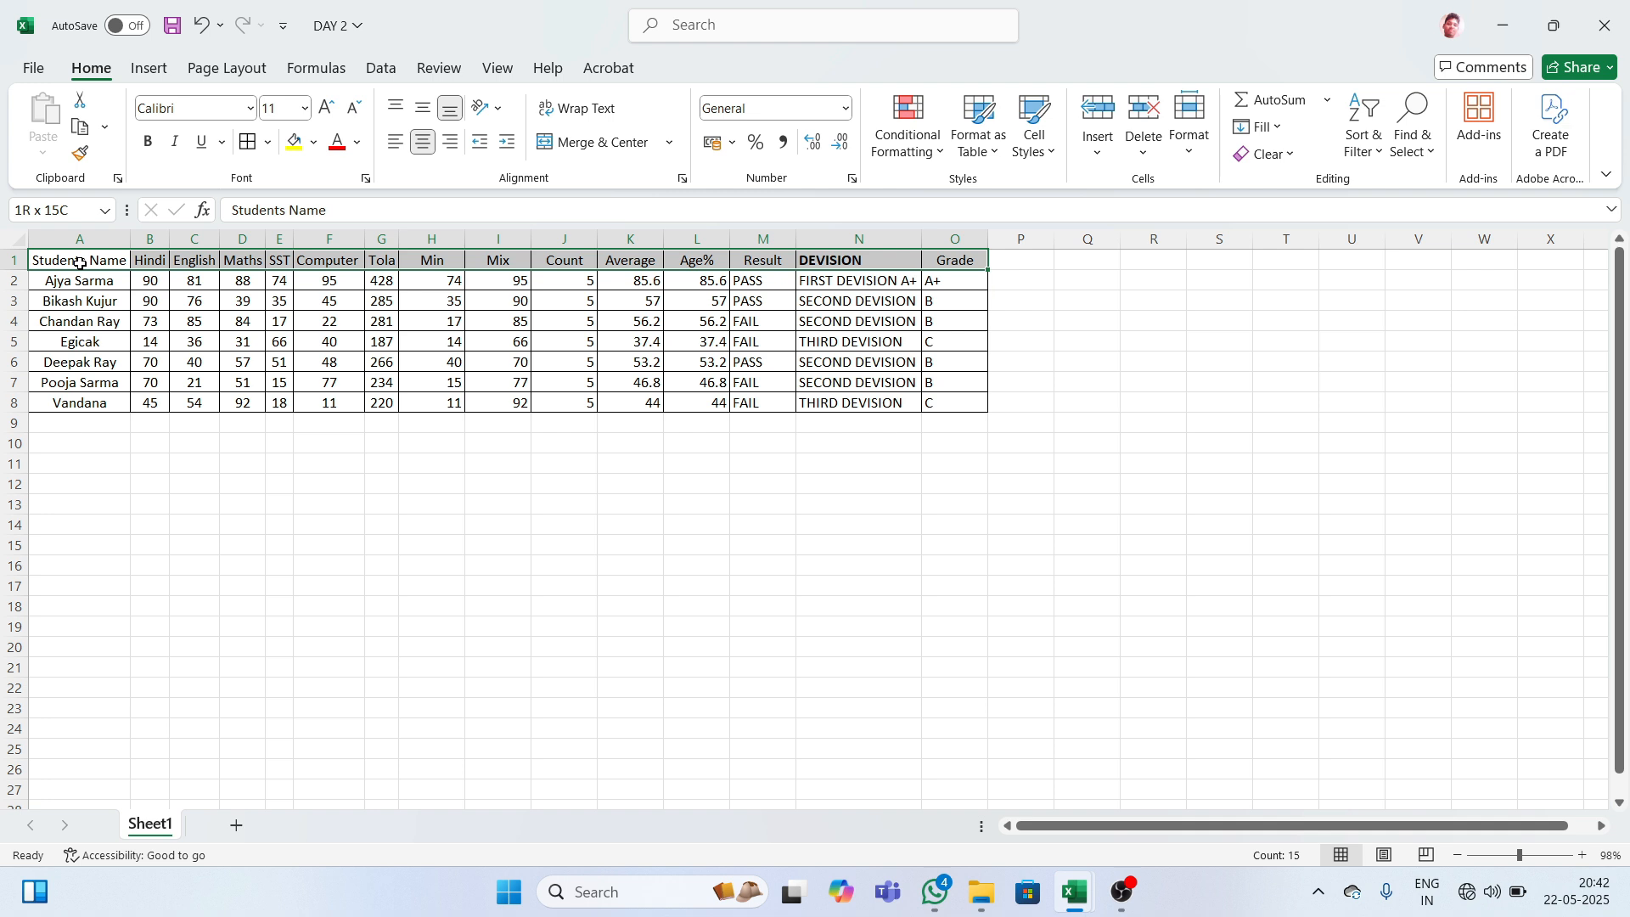
pyautogui.hotkey('ctrl', 'shift', 'Down')
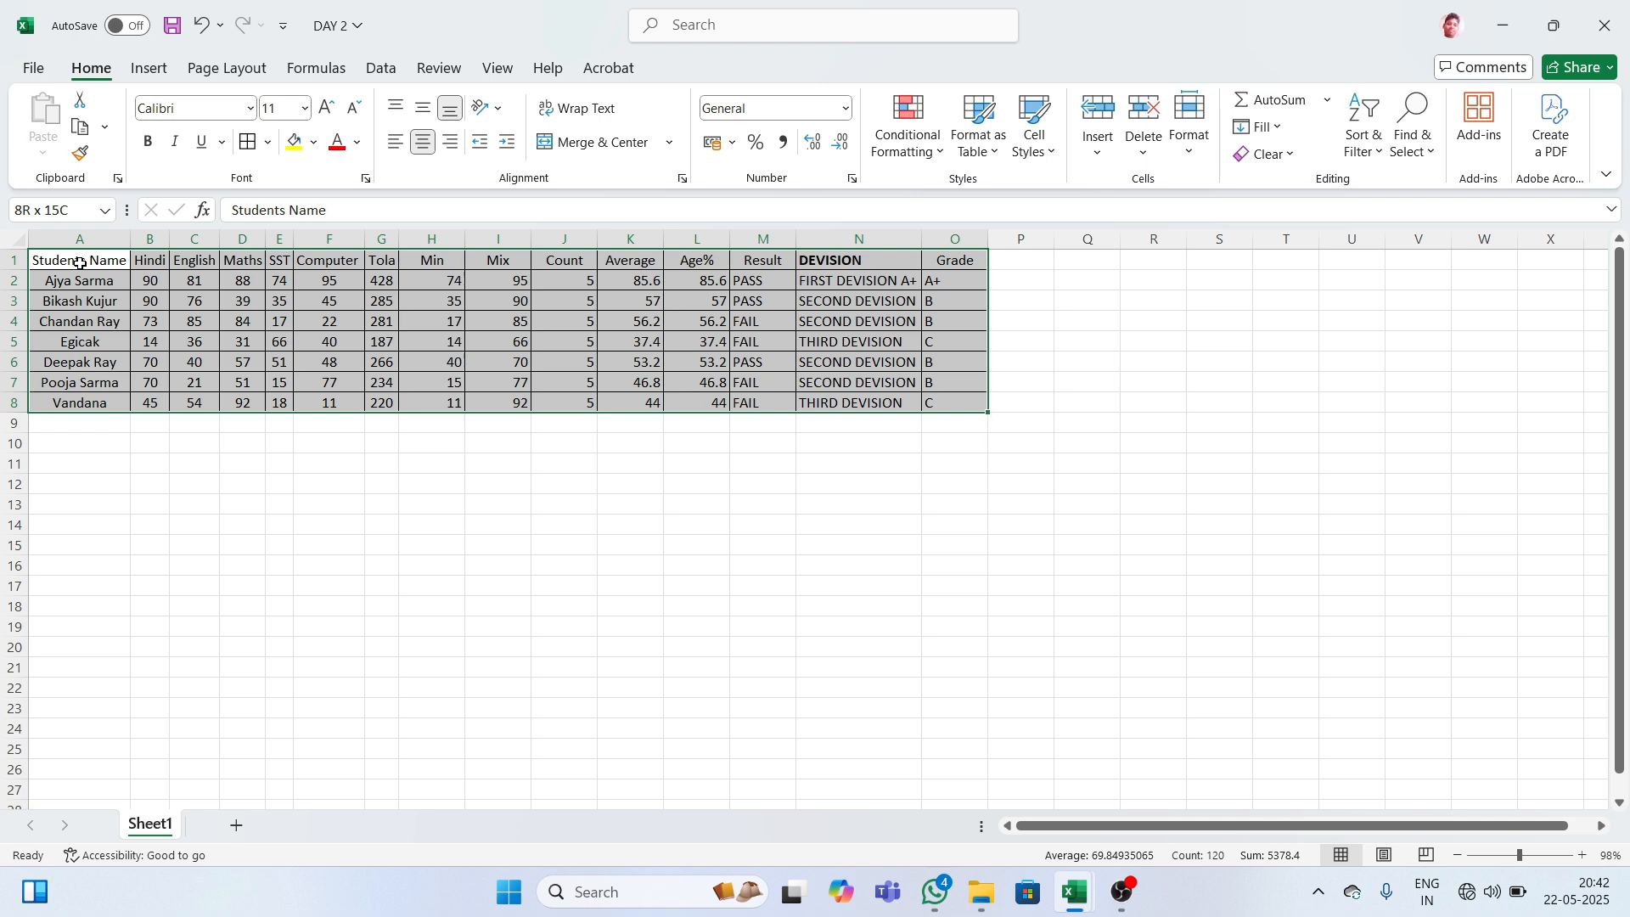
pyautogui.moveTo(762, 260); pyautogui.dragTo(955, 402)
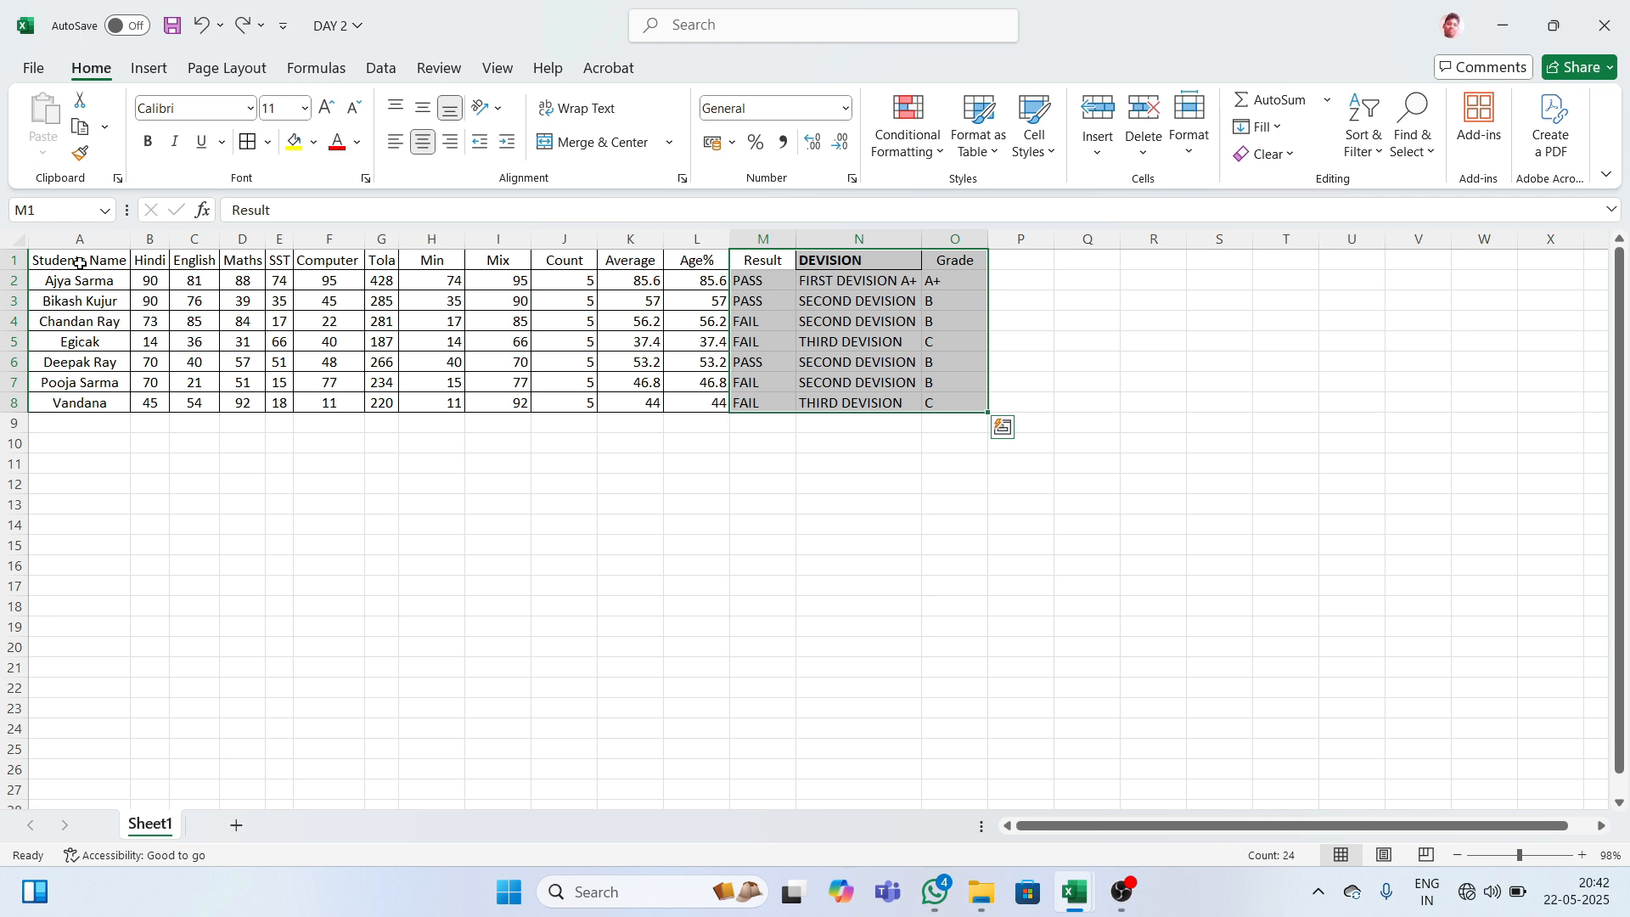
pyautogui.hotkey('alt', 'h')
pyautogui.press('b')
pyautogui.press('a')
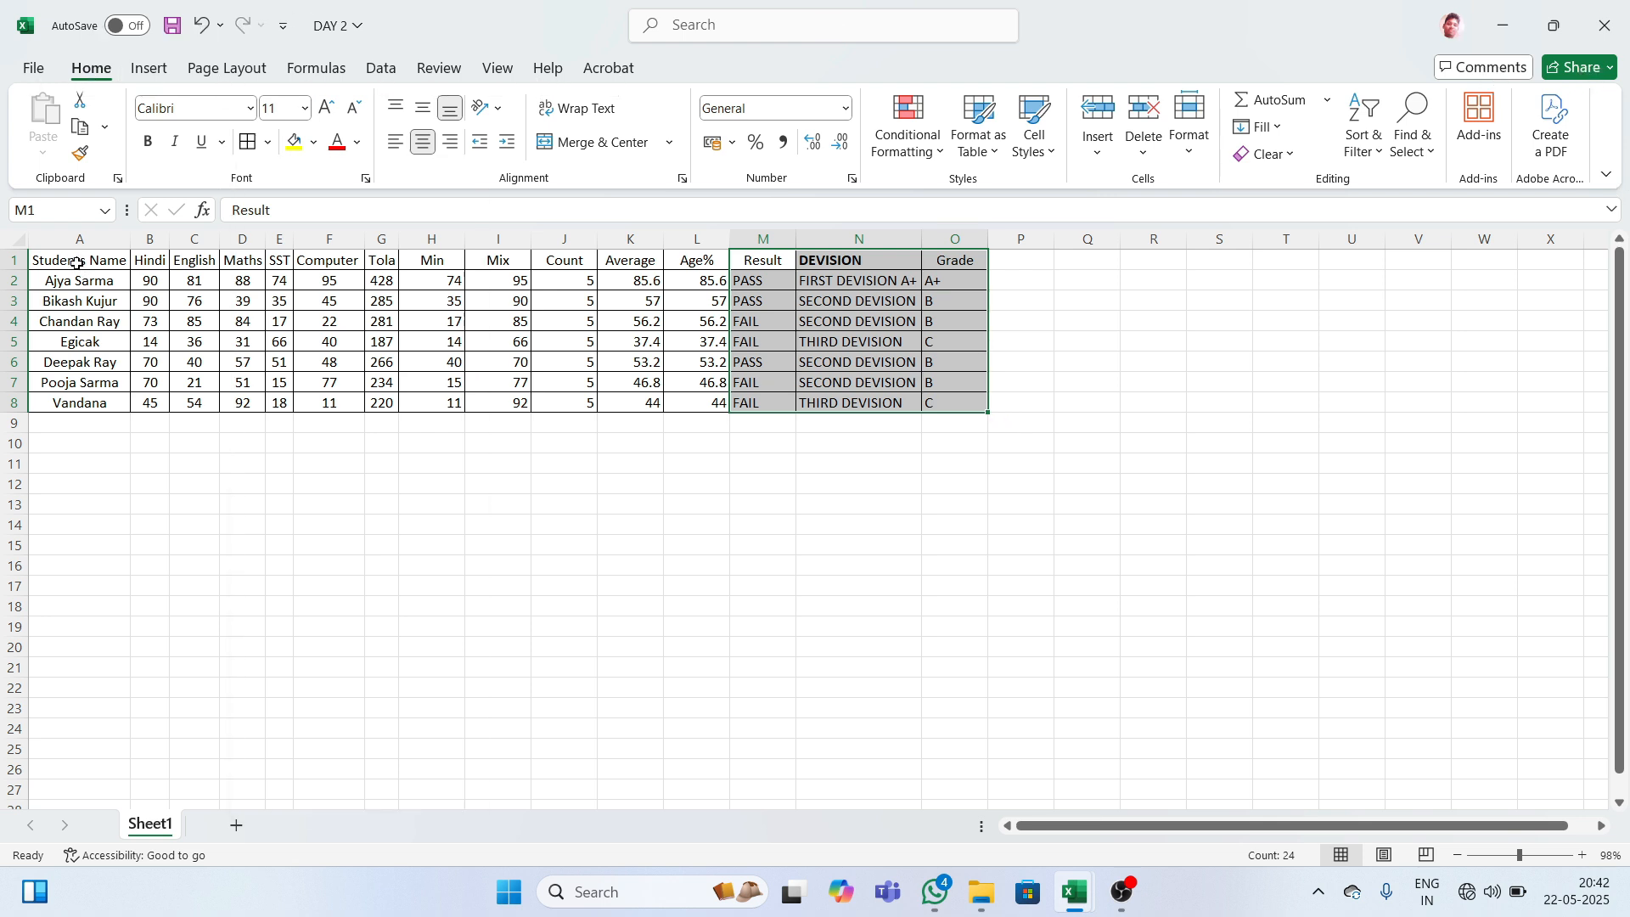
pyautogui.click(1022, 262)
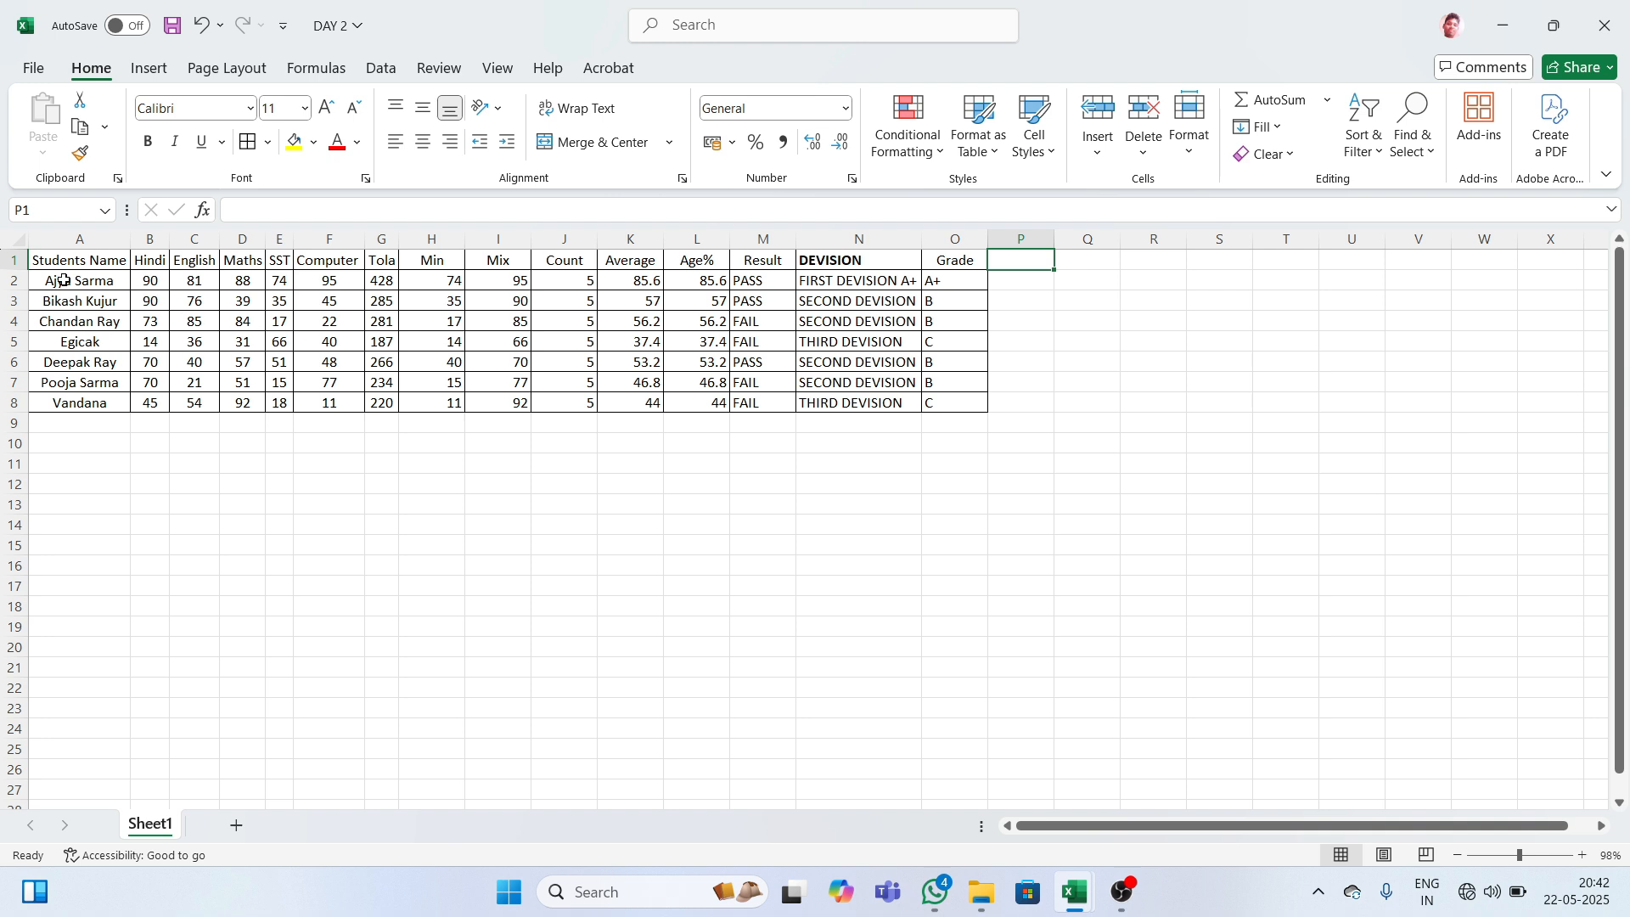
pyautogui.moveTo(37, 259); pyautogui.dragTo(150, 260)
pyautogui.moveTo(242, 222); pyautogui.dragTo(654, 257)
pyautogui.click(498, 382)
pyautogui.click(79, 262)
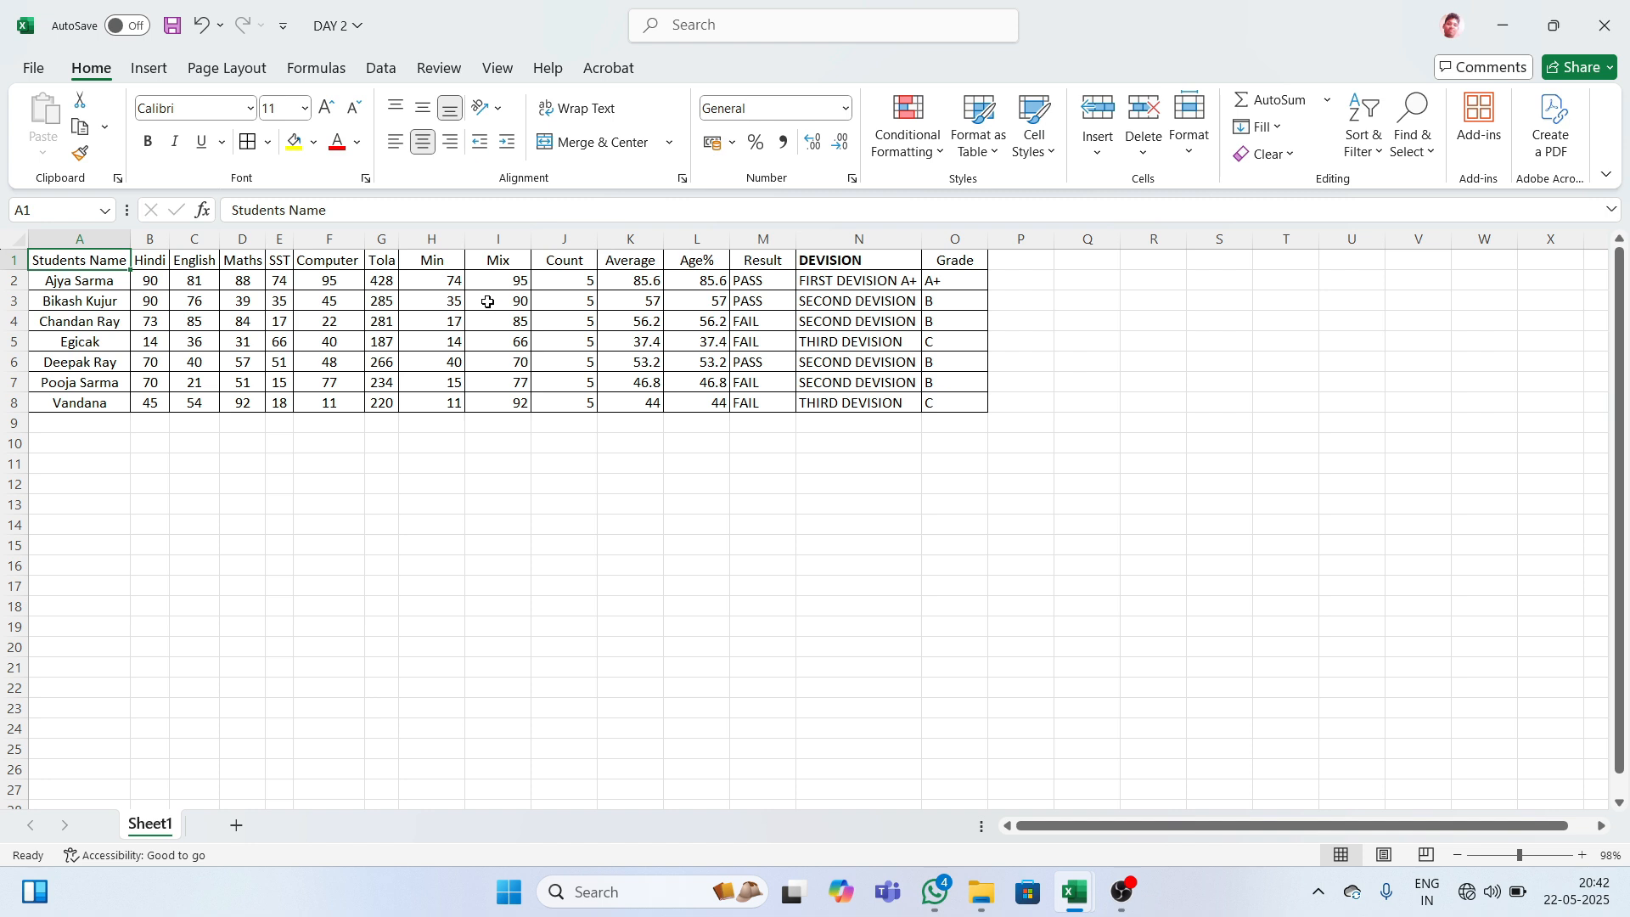
pyautogui.moveTo(97, 258); pyautogui.dragTo(1022, 260)
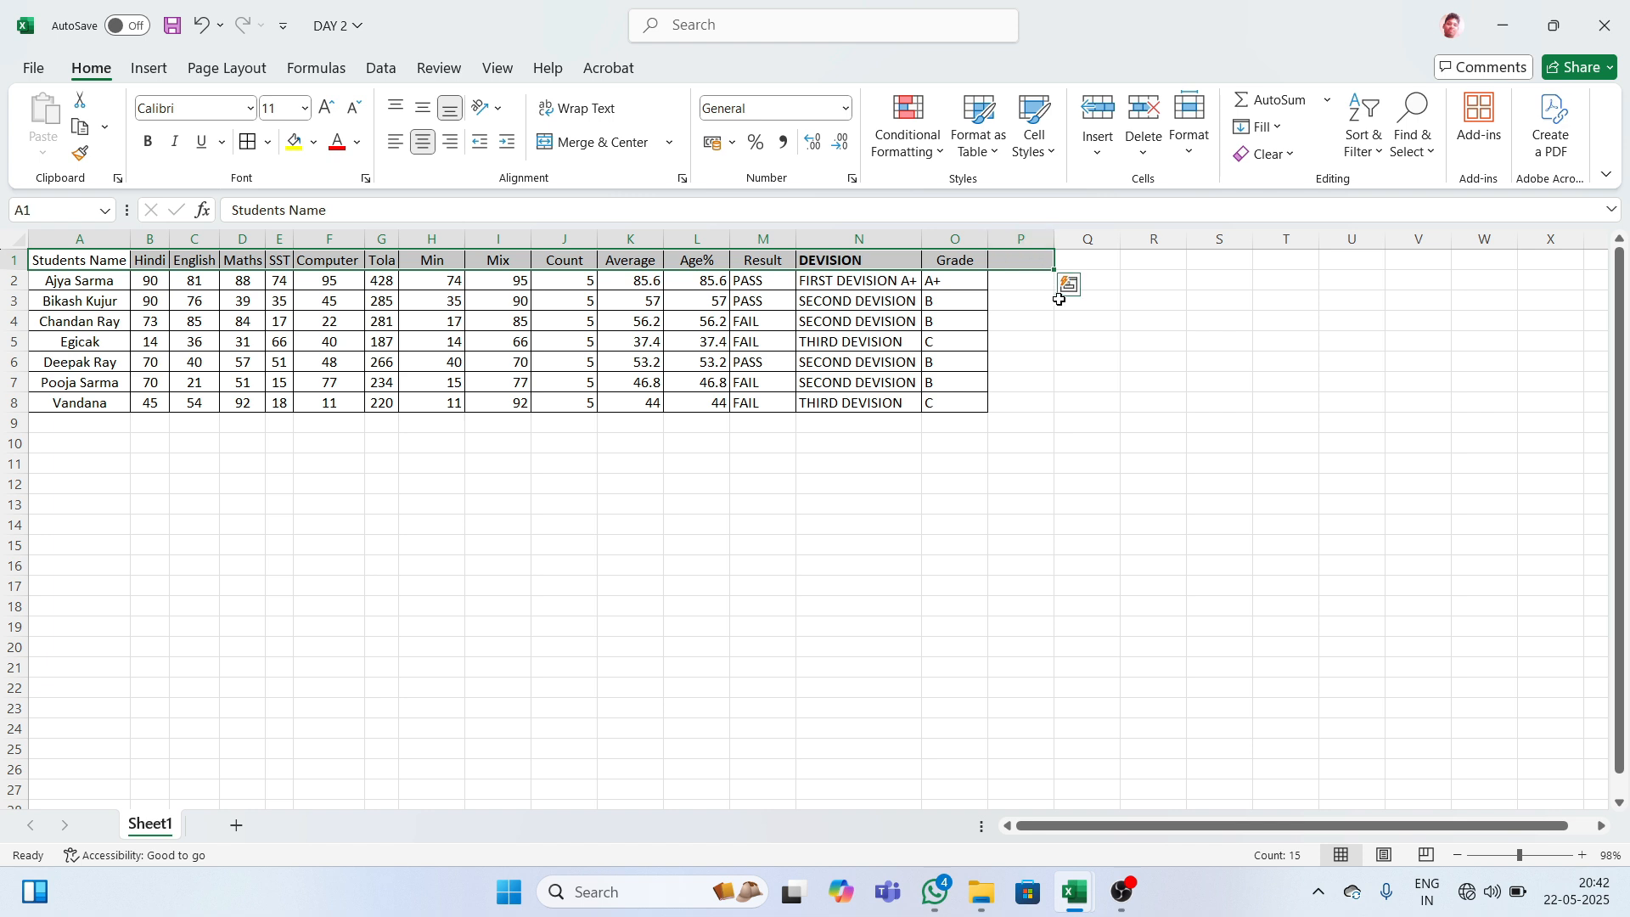
pyautogui.click(1060, 299)
pyautogui.click(39, 272)
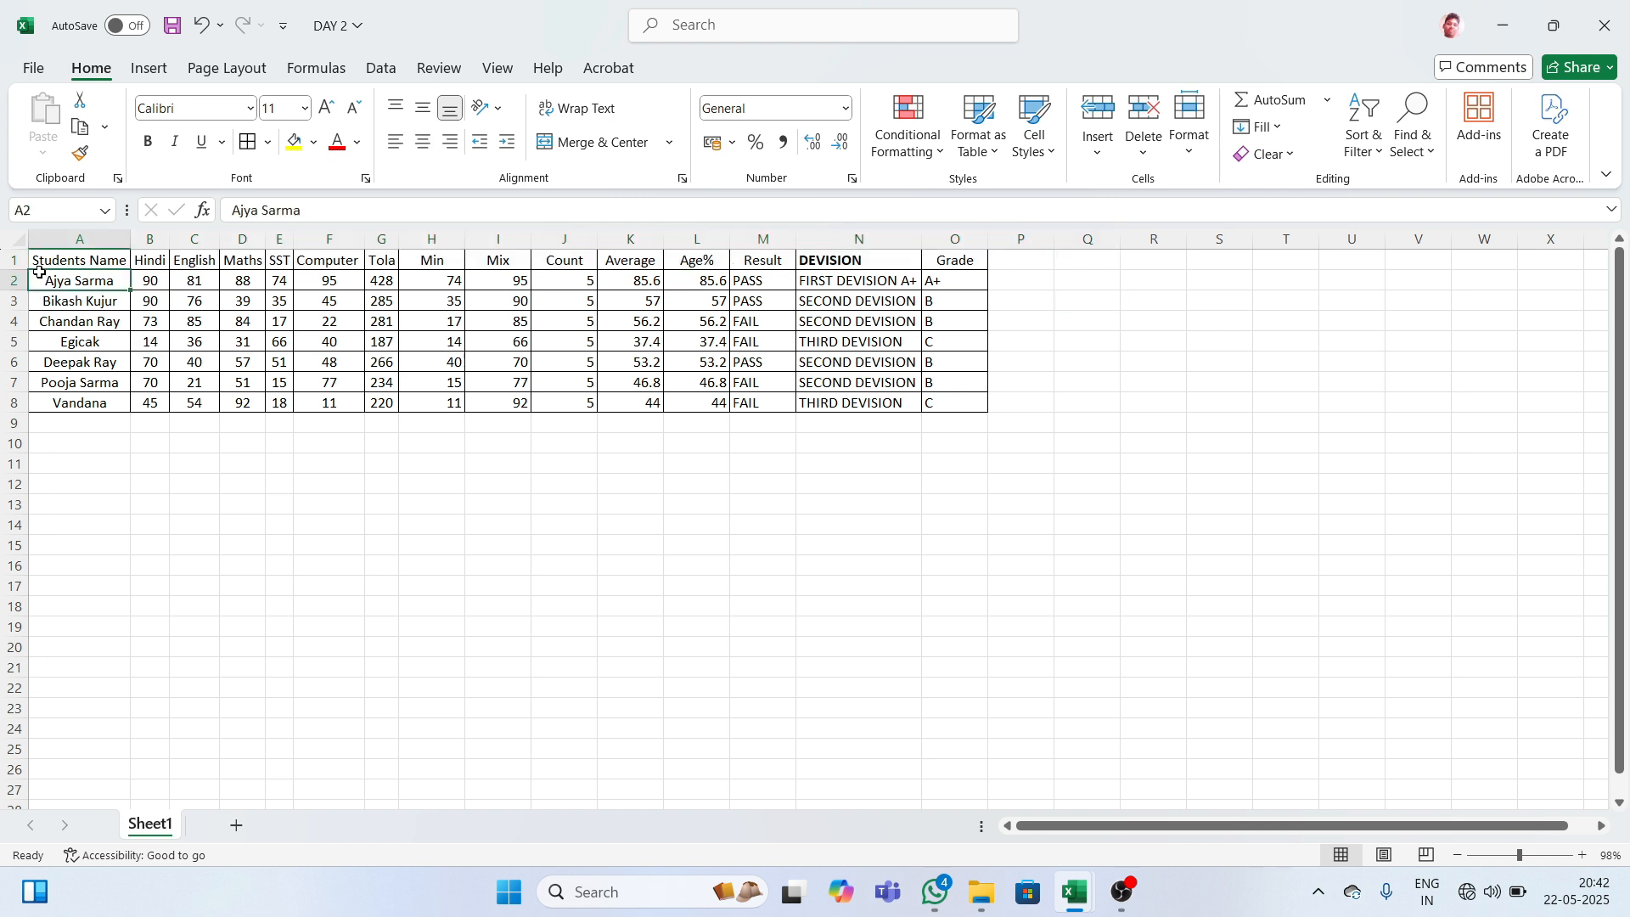
pyautogui.click(76, 263)
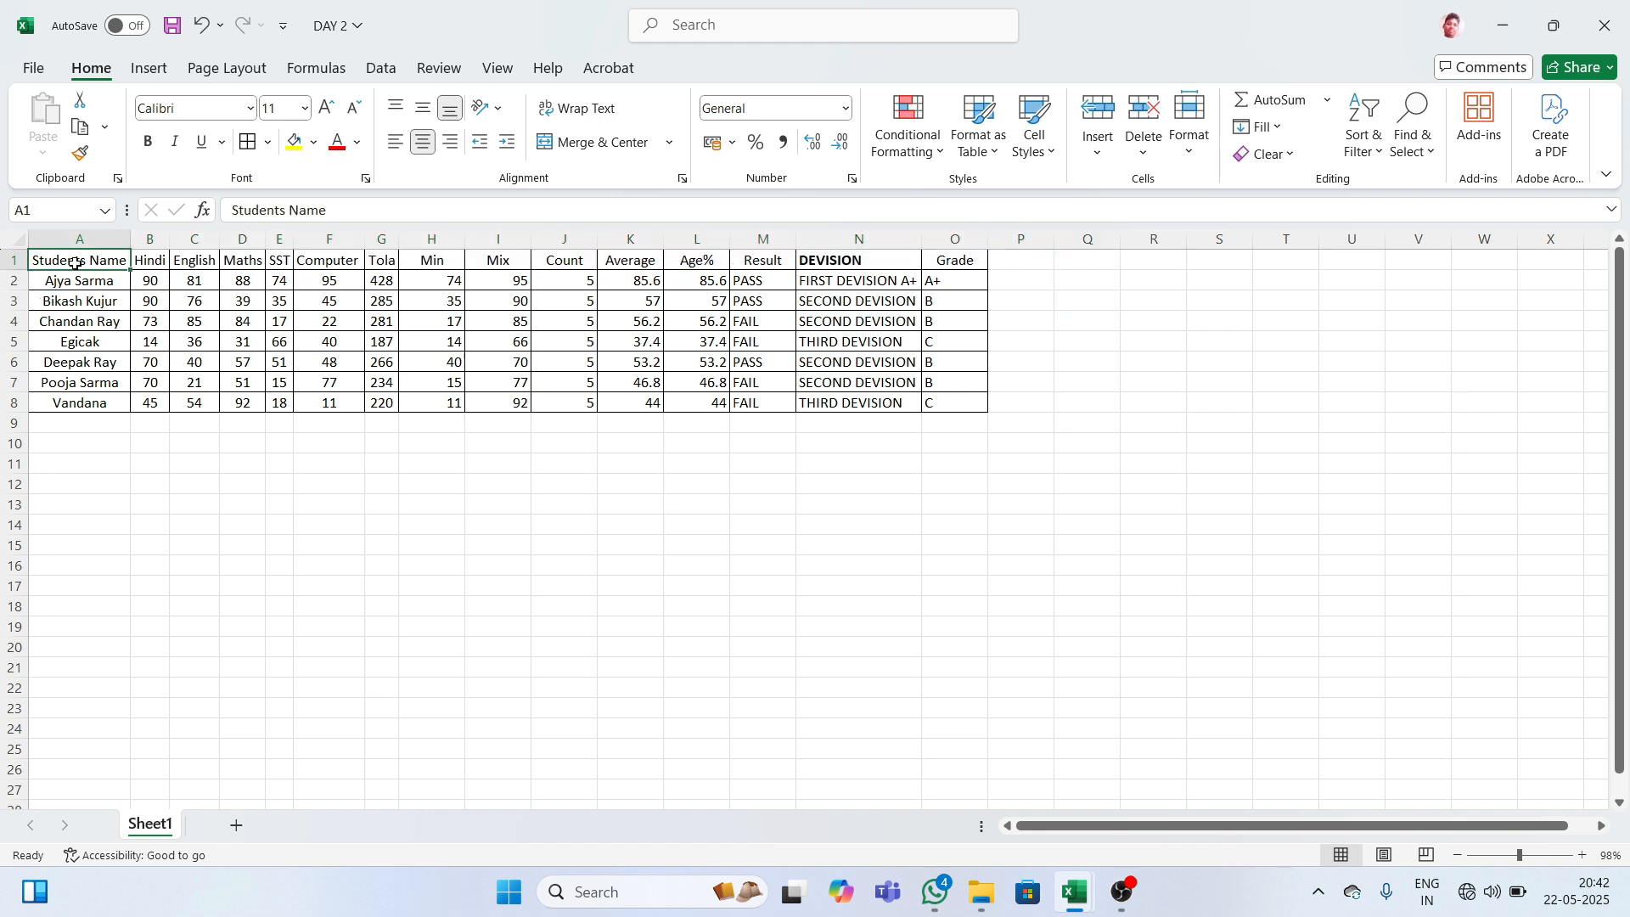
pyautogui.hotkey('ctrl', 'shift', 'Right')
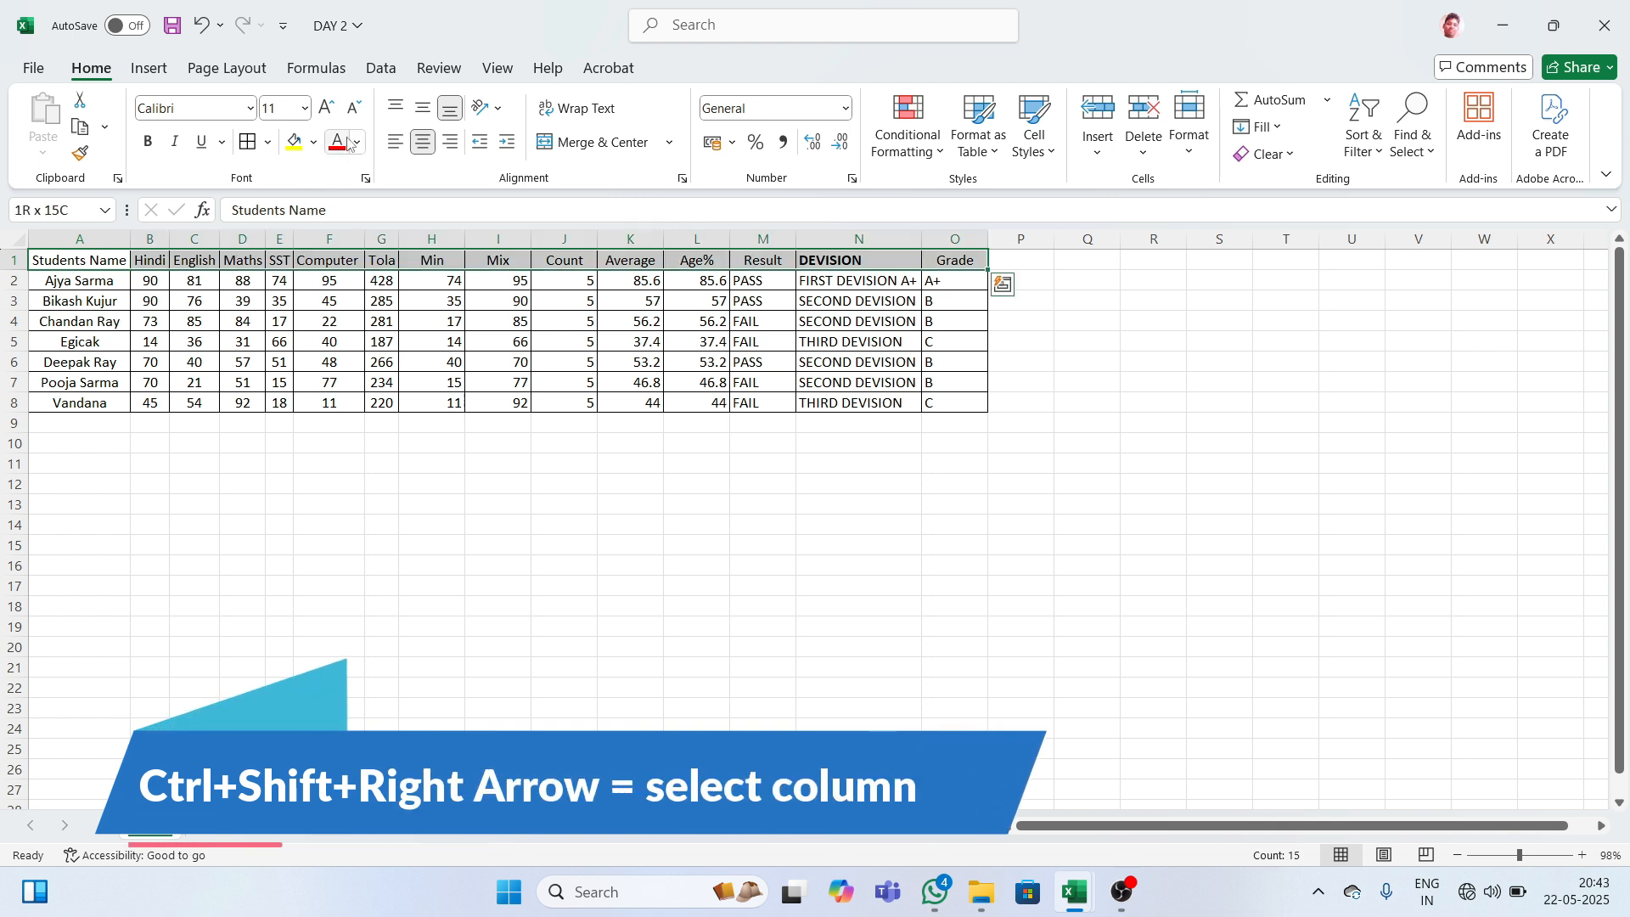
# - Fill the A1:O1 header row dark blue and make its text white
pyautogui.click(313, 142)
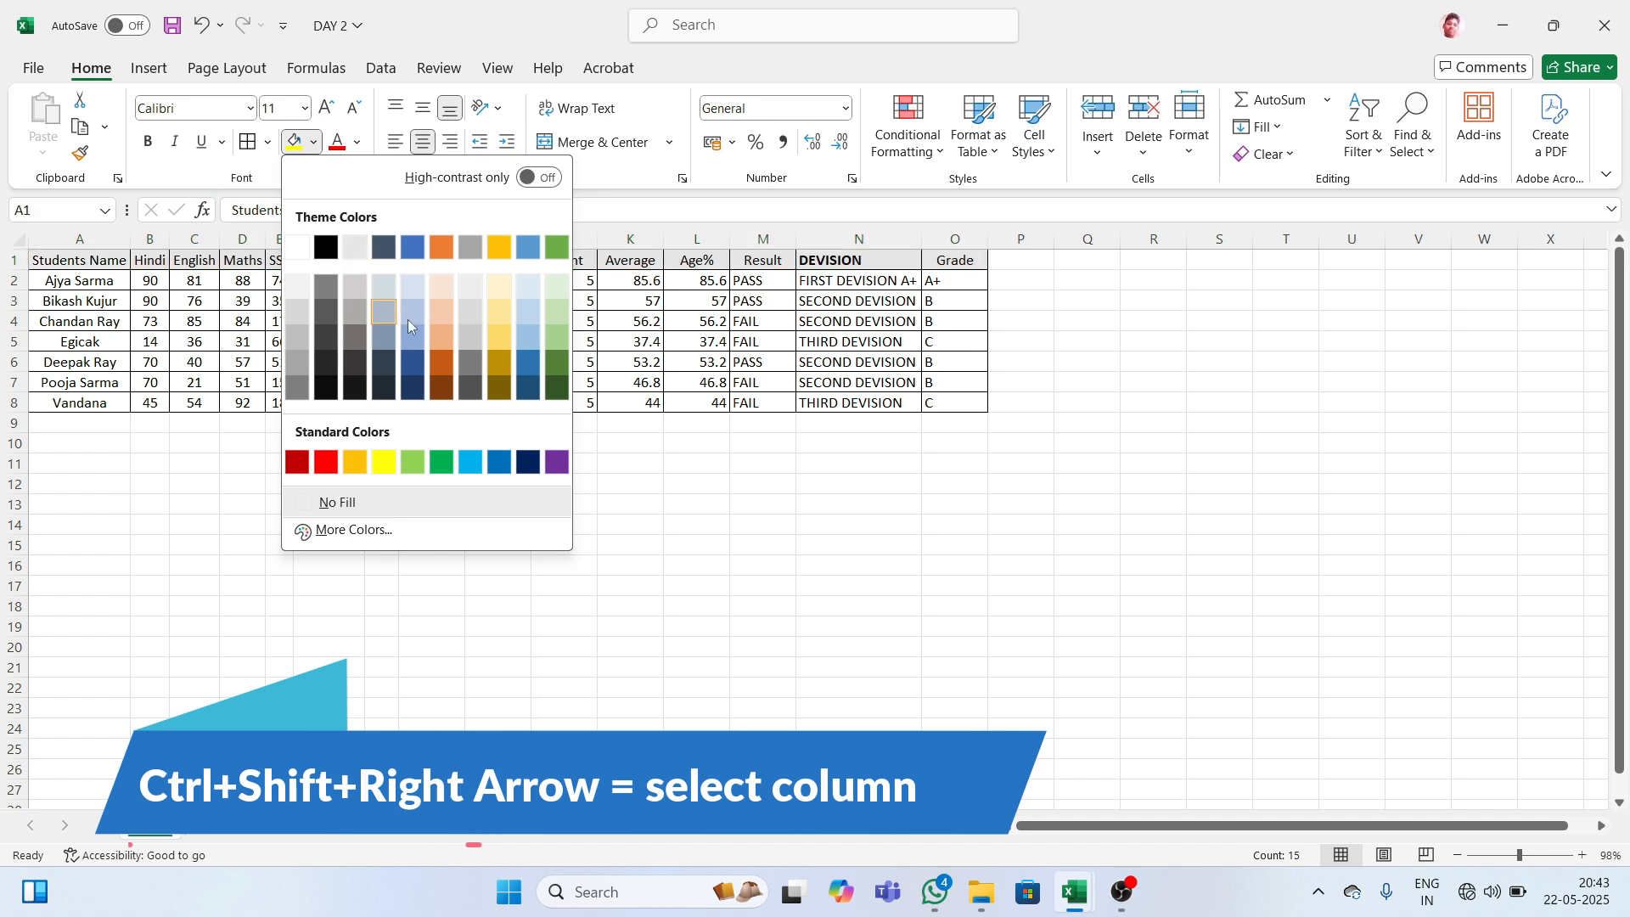
pyautogui.click(525, 467)
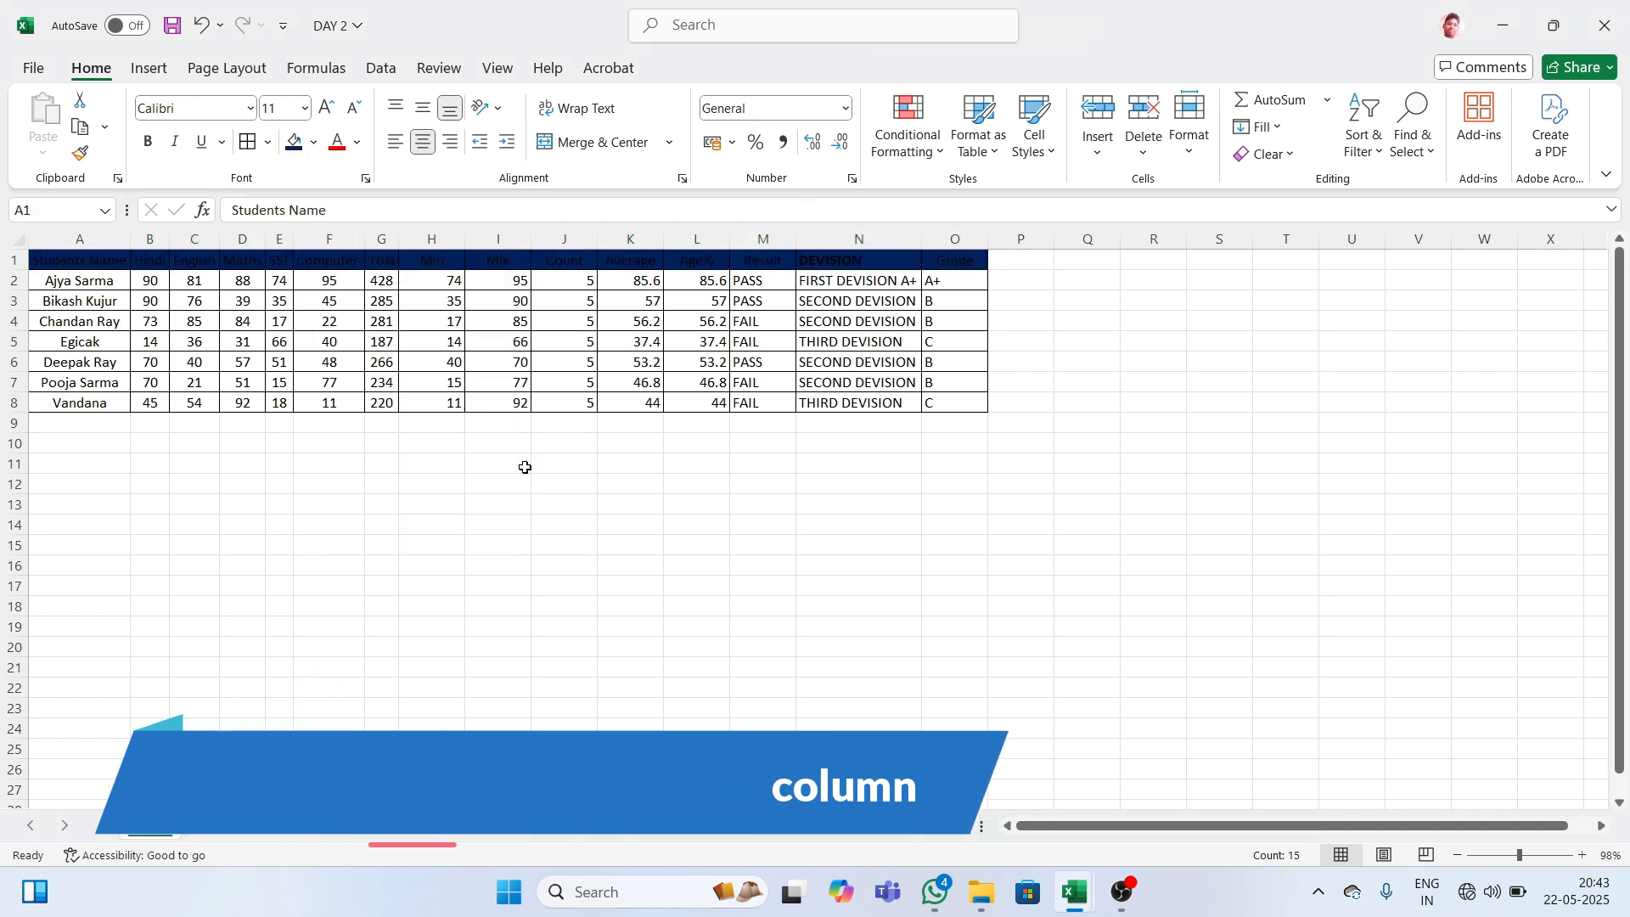
pyautogui.click(360, 148)
pyautogui.click(341, 278)
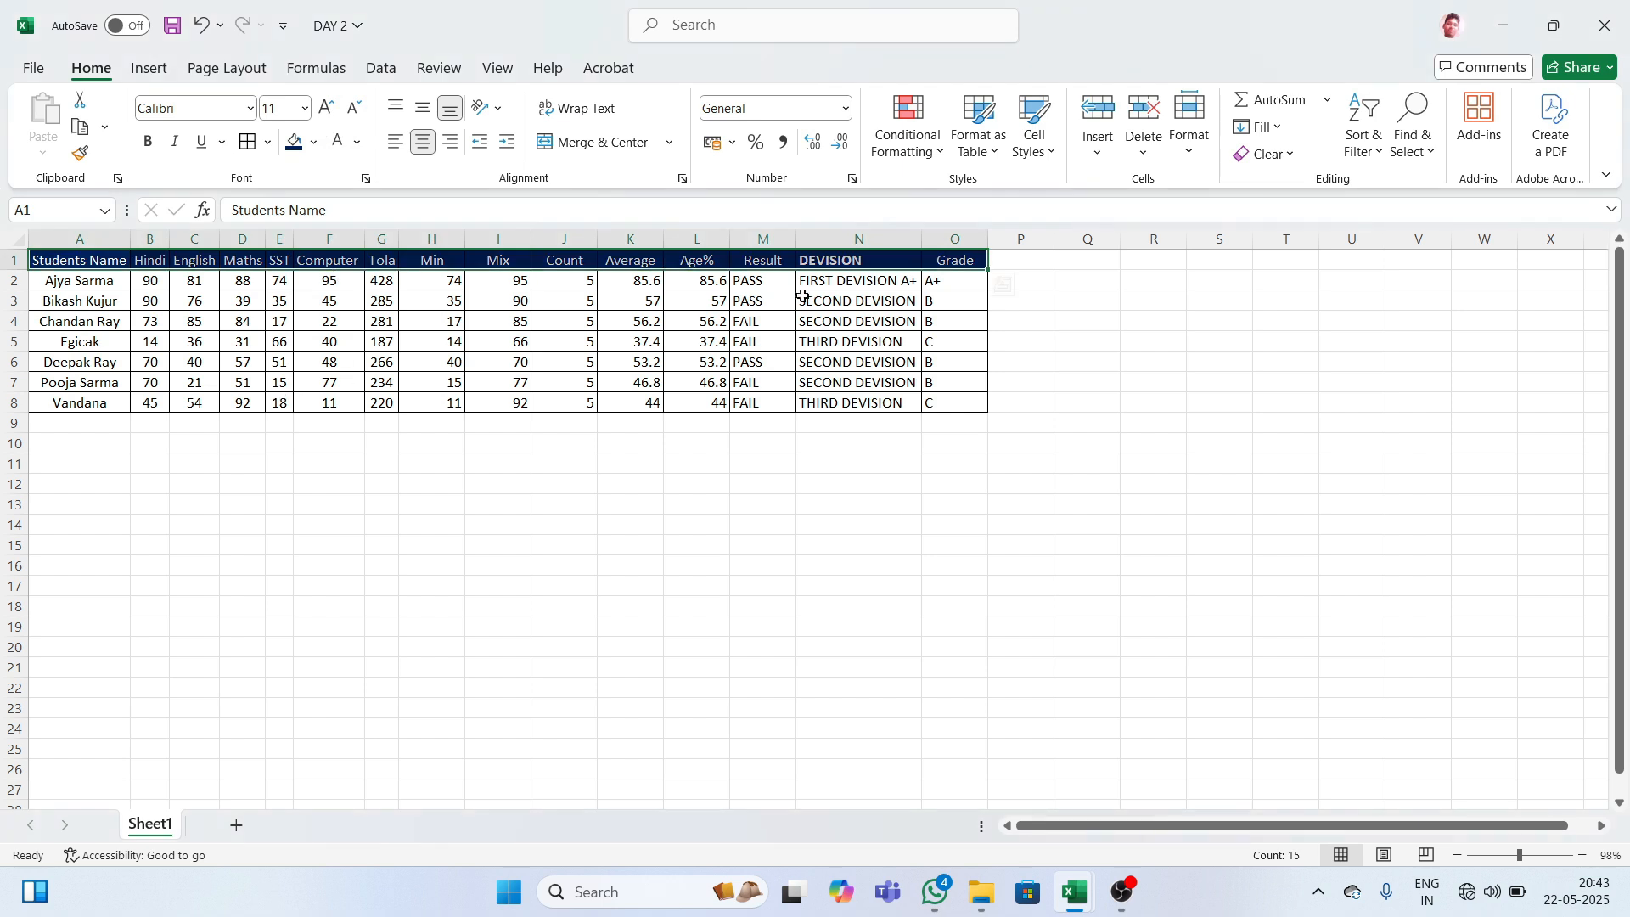
pyautogui.click(1039, 307)
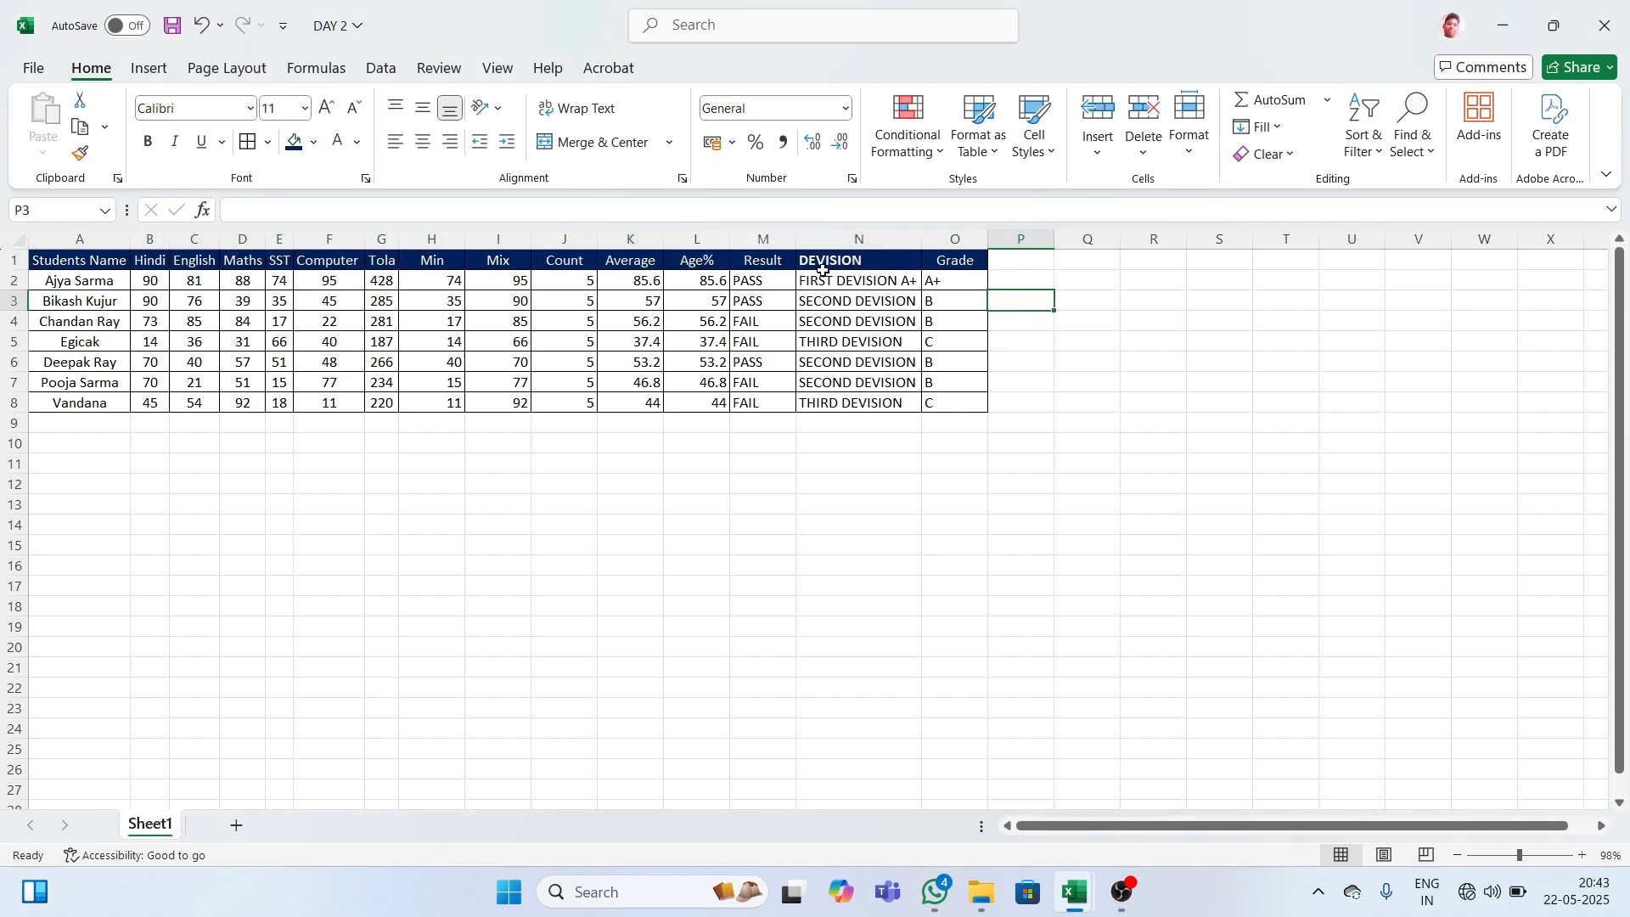
# - Select the entire first row of the marksheet
pyautogui.moveTo(78, 259); pyautogui.dragTo(957, 401)
pyautogui.click(1109, 336)
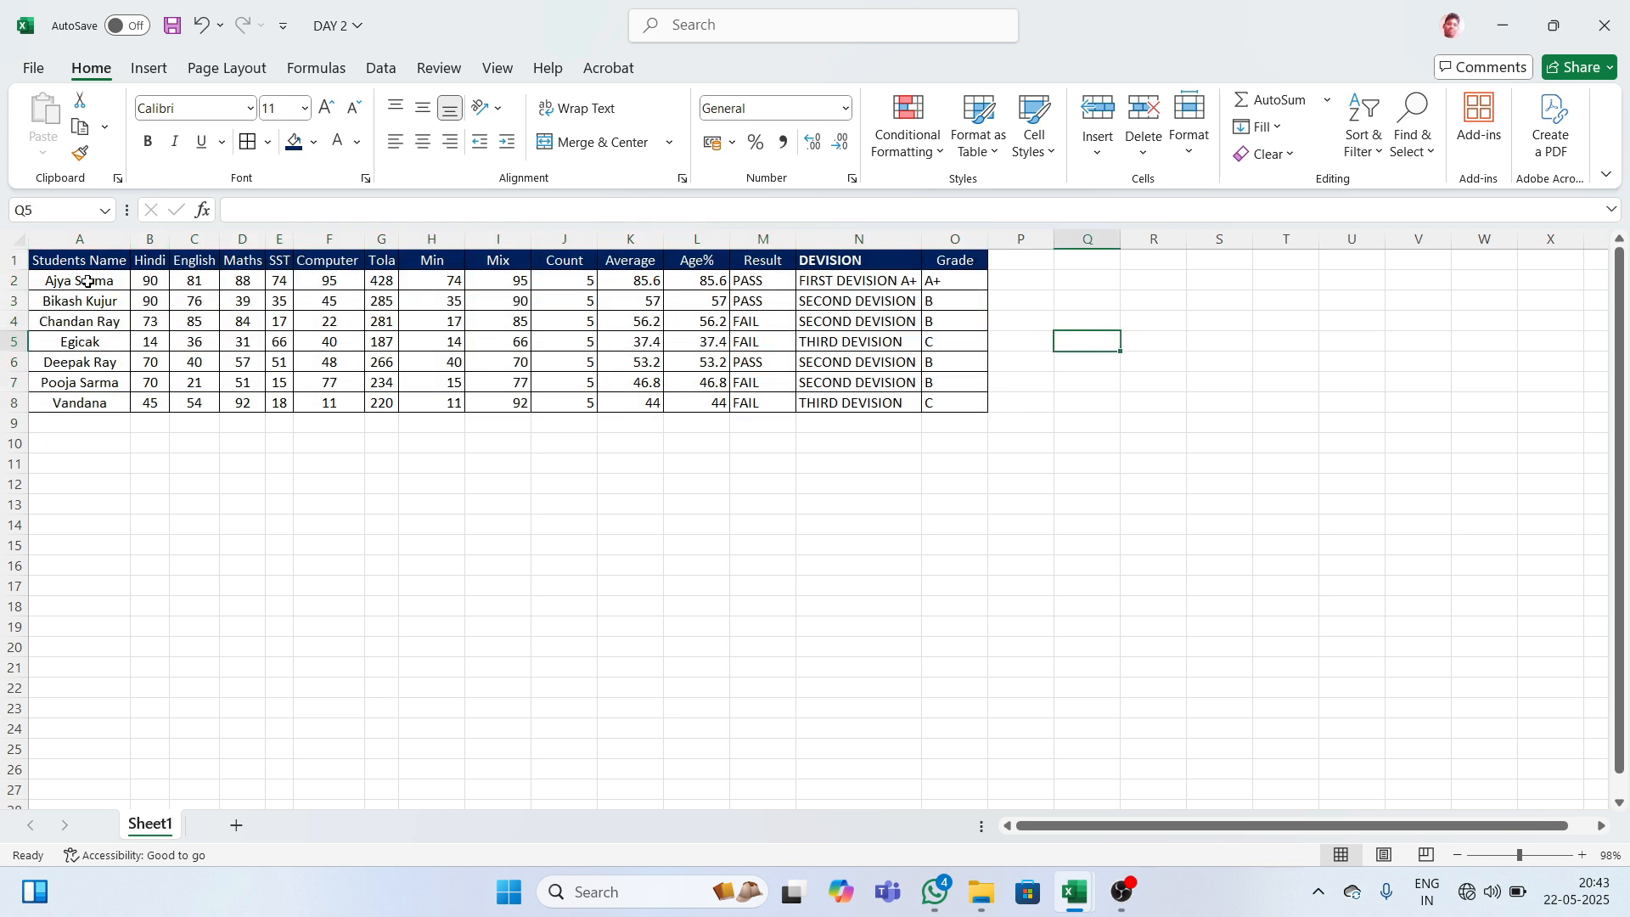
pyautogui.click(12, 259)
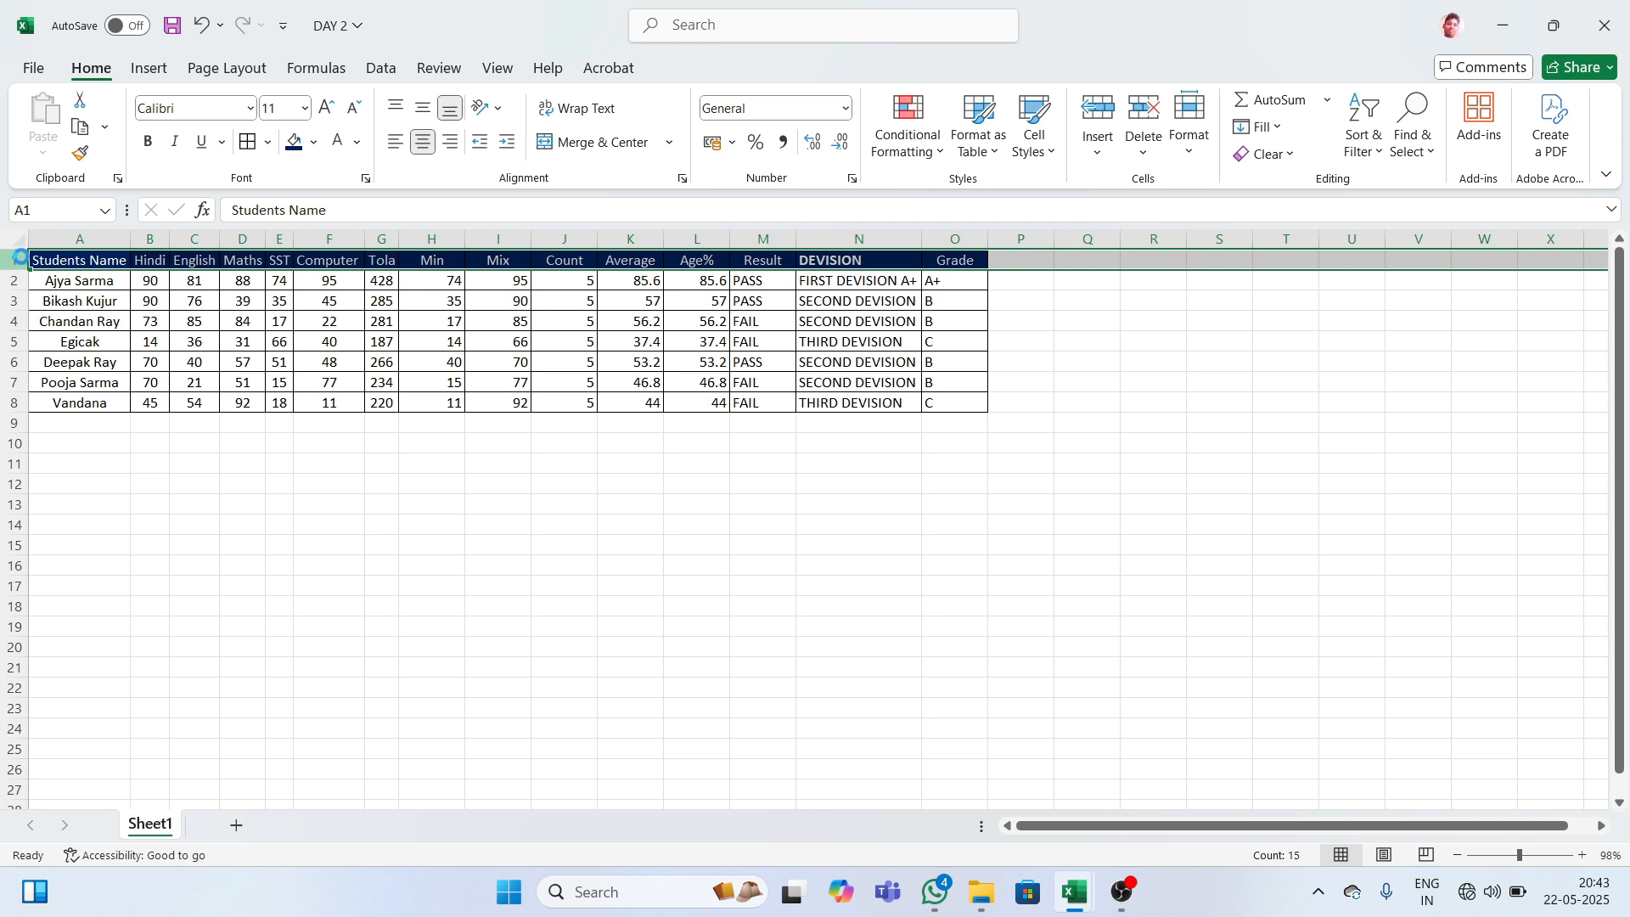
# - Insert three blank rows above the table with Ctrl+Plus and select A1:O3
pyautogui.hotkey('ctrl', 'shift', '+')
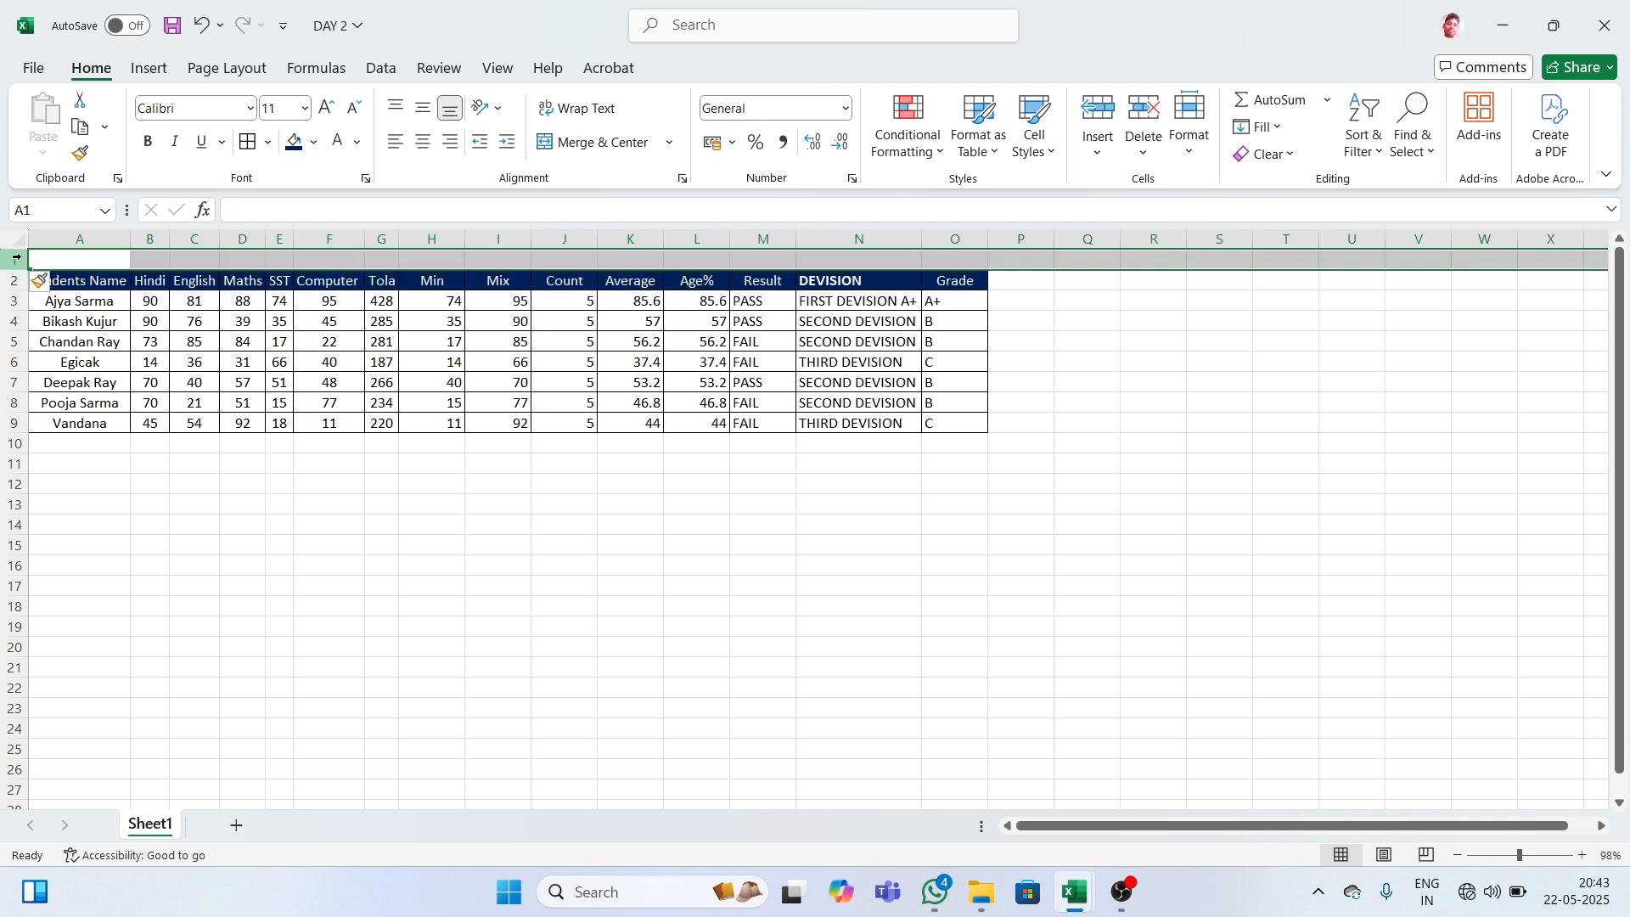
pyautogui.hotkey('ctrl', 'shift', '+')
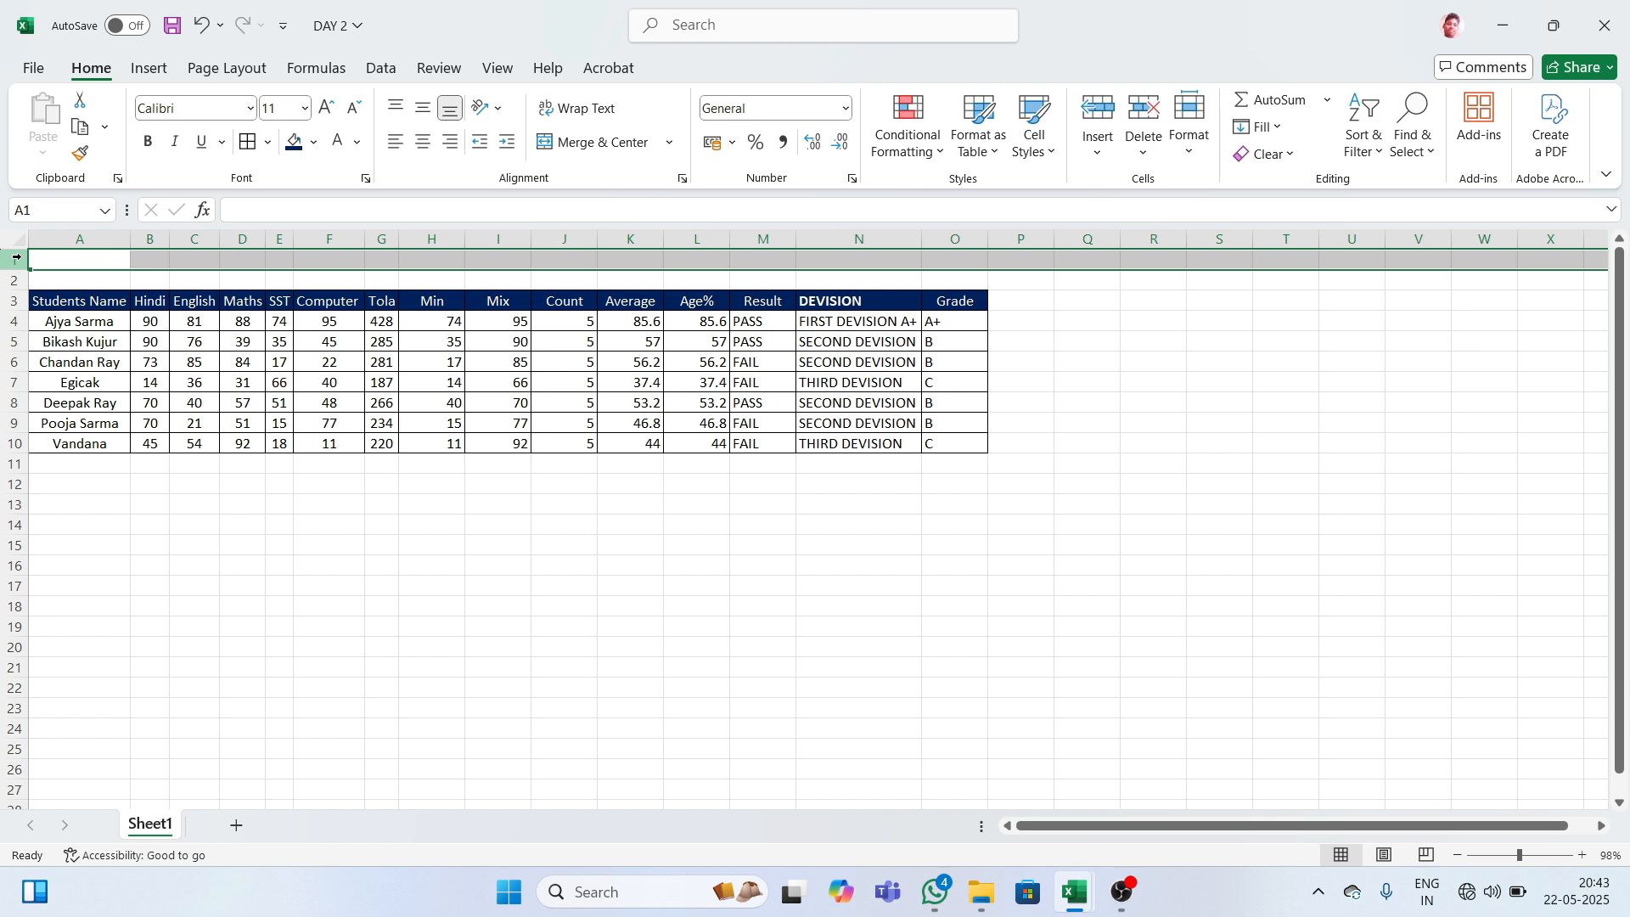
pyautogui.hotkey('ctrl', 'shift', '+')
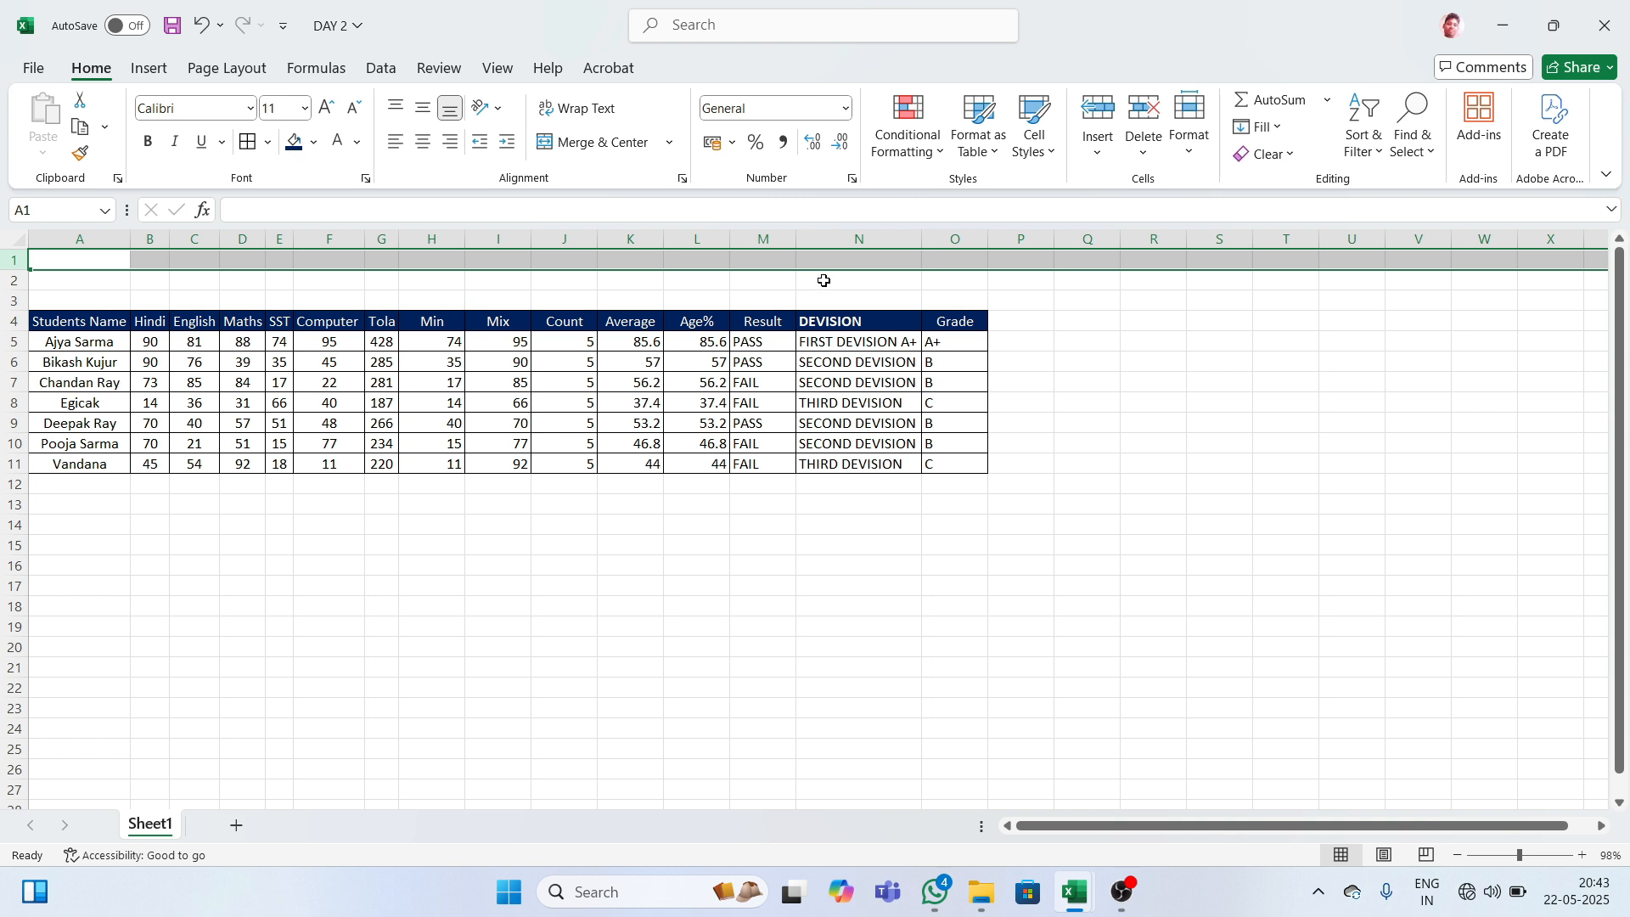
pyautogui.click(1057, 308)
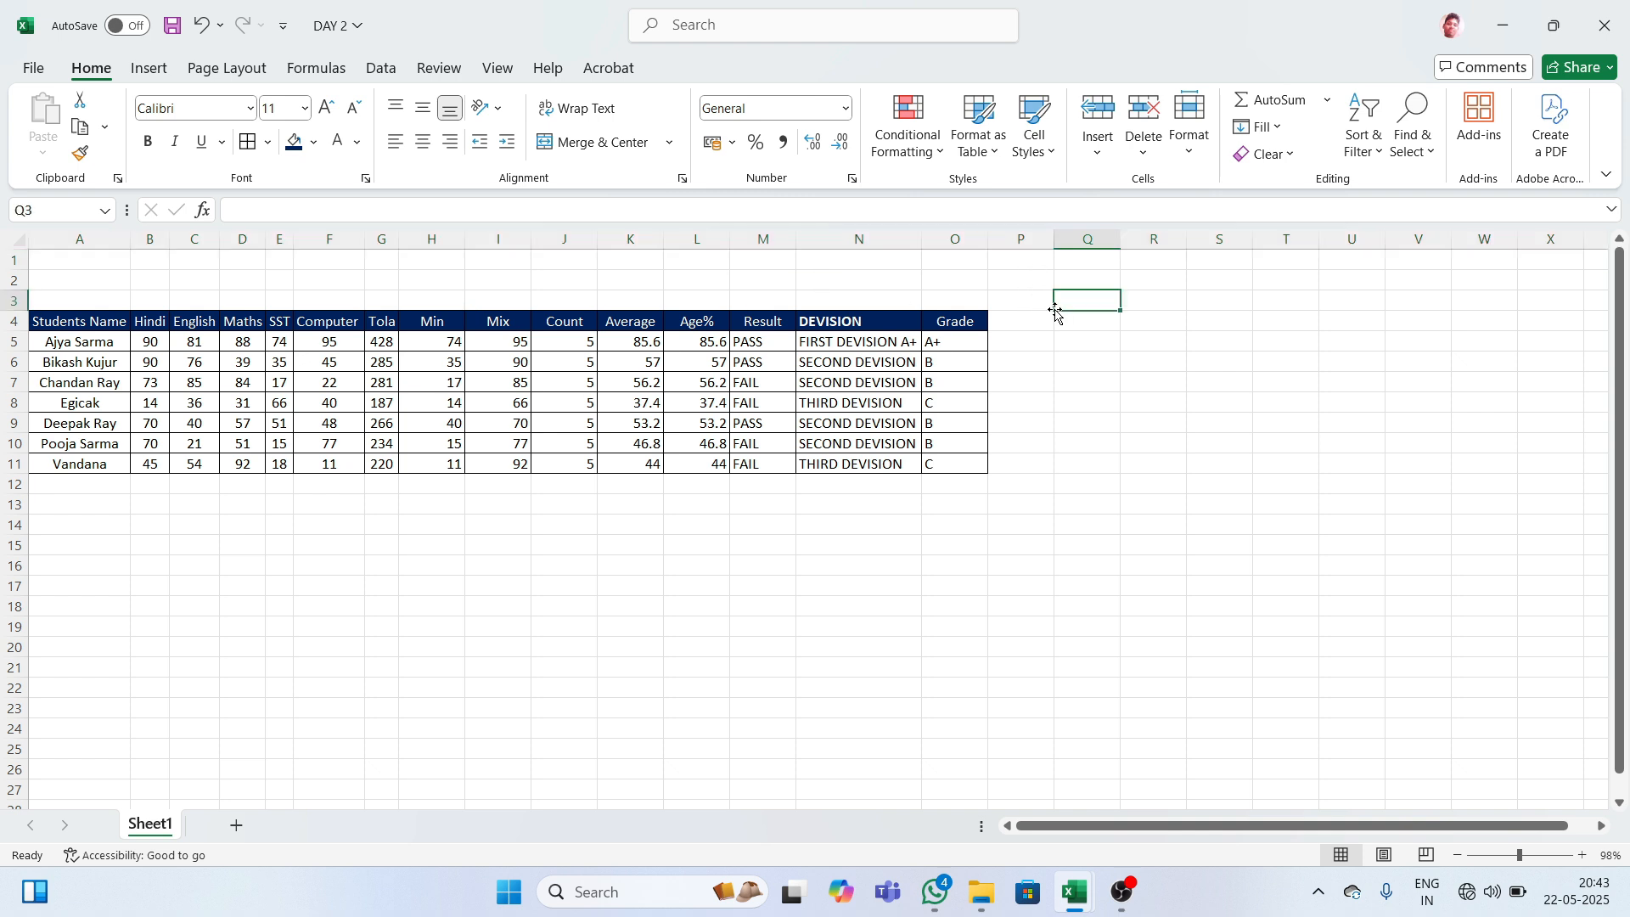
pyautogui.moveTo(51, 266); pyautogui.dragTo(902, 291)
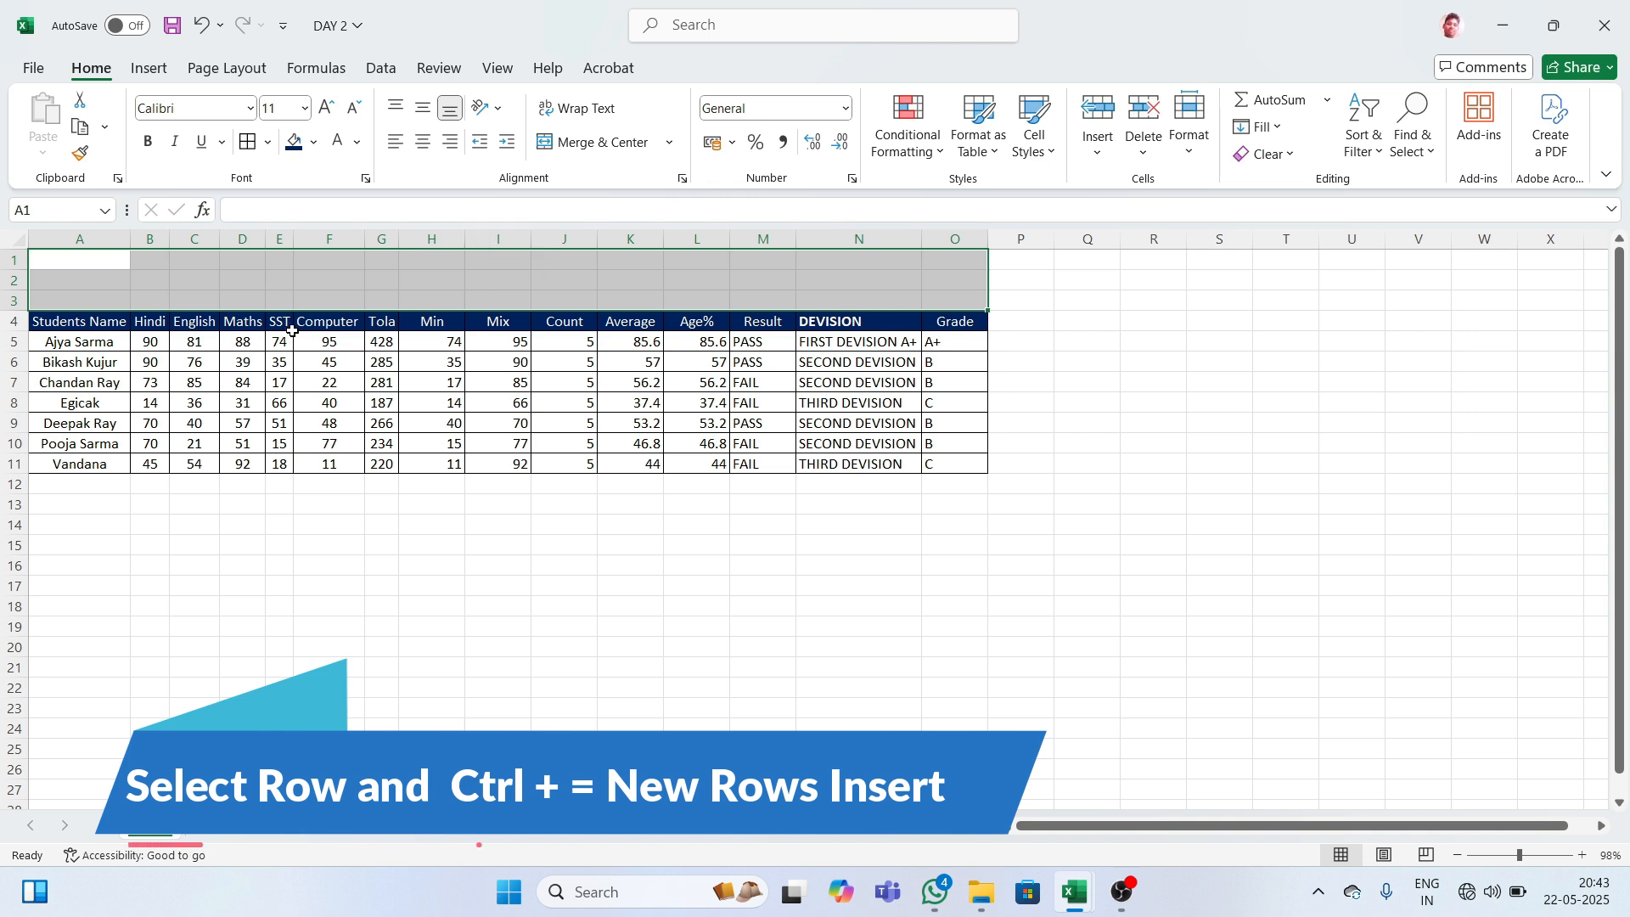
# - Merge and centre A1:O3, then enter the title 'BCI MARKSHEET 2024- 2025'
pyautogui.click(668, 146)
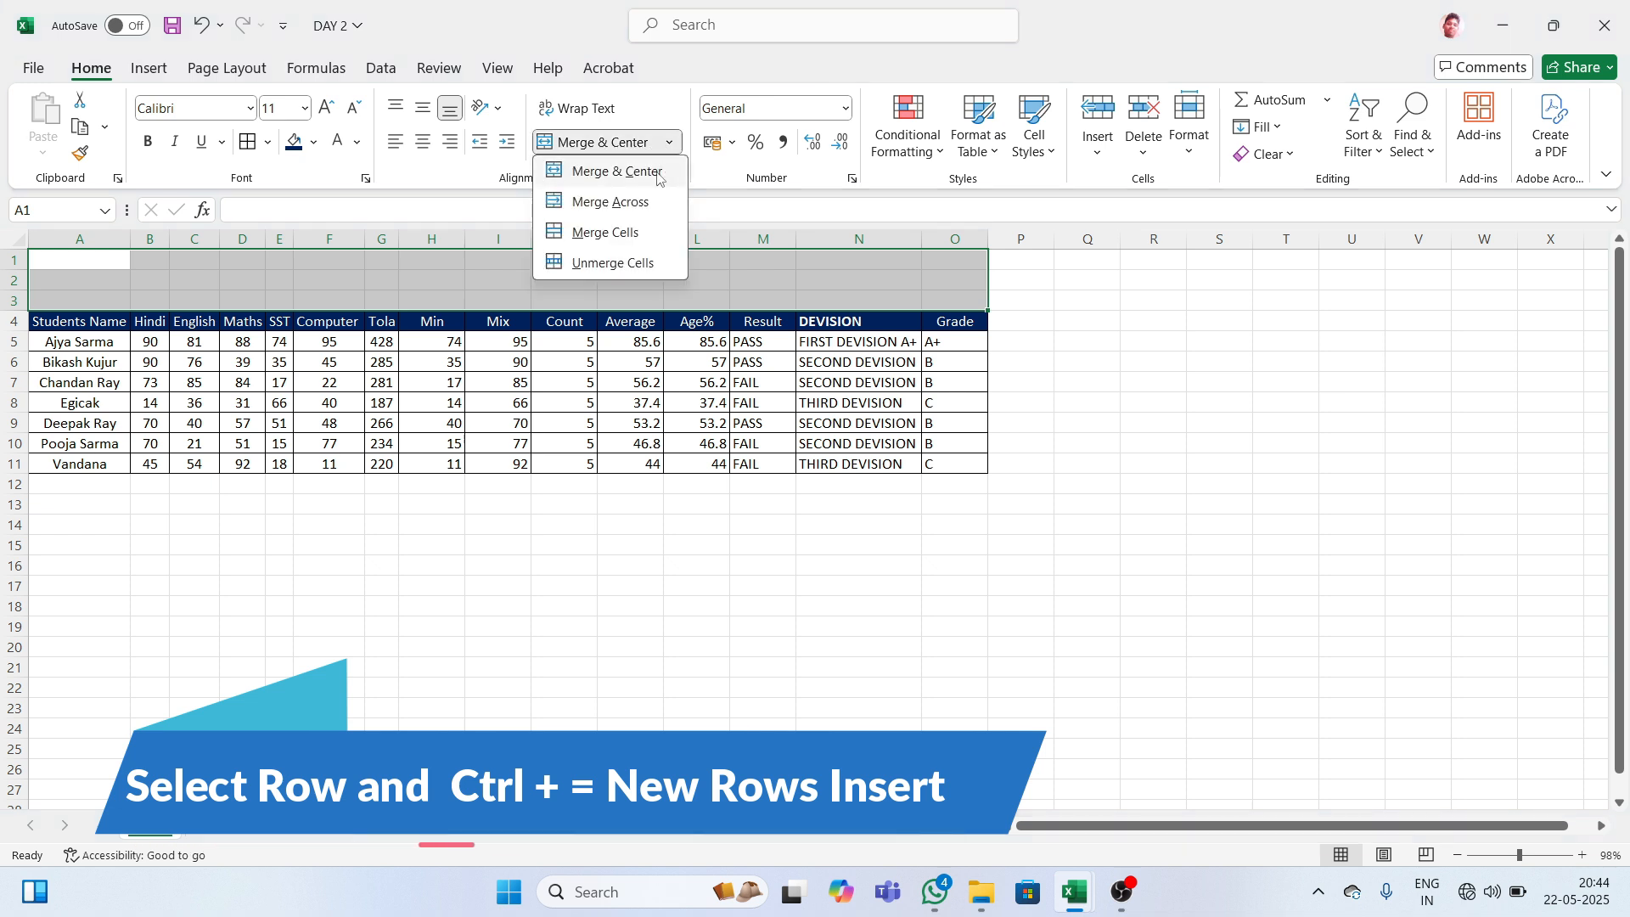
pyautogui.click(619, 175)
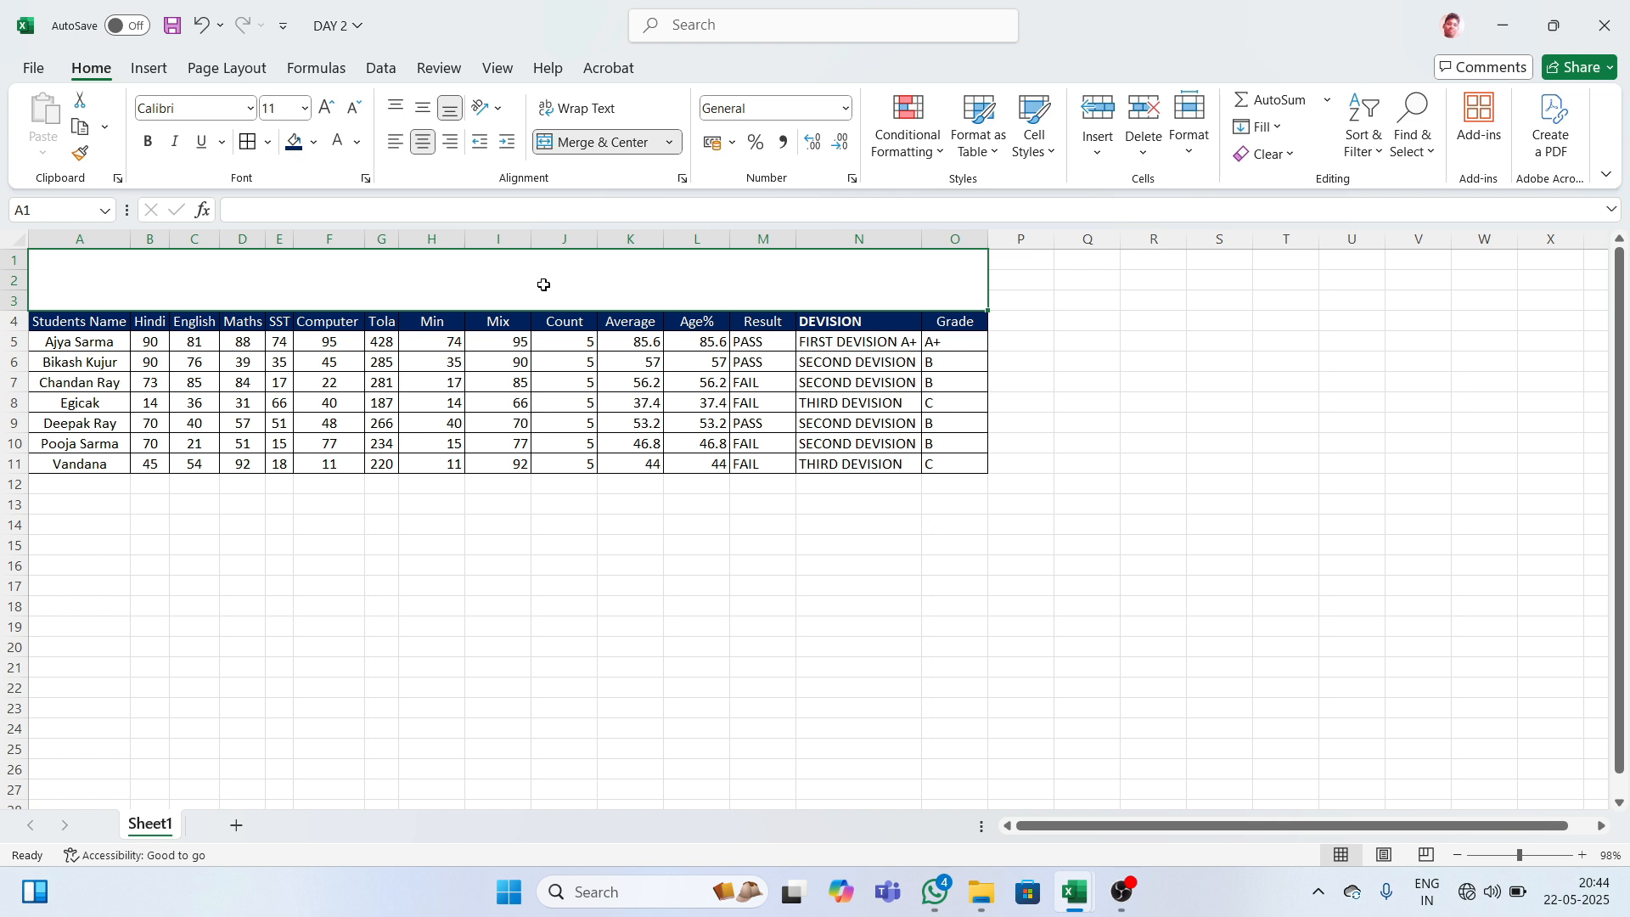
pyautogui.write('BC')
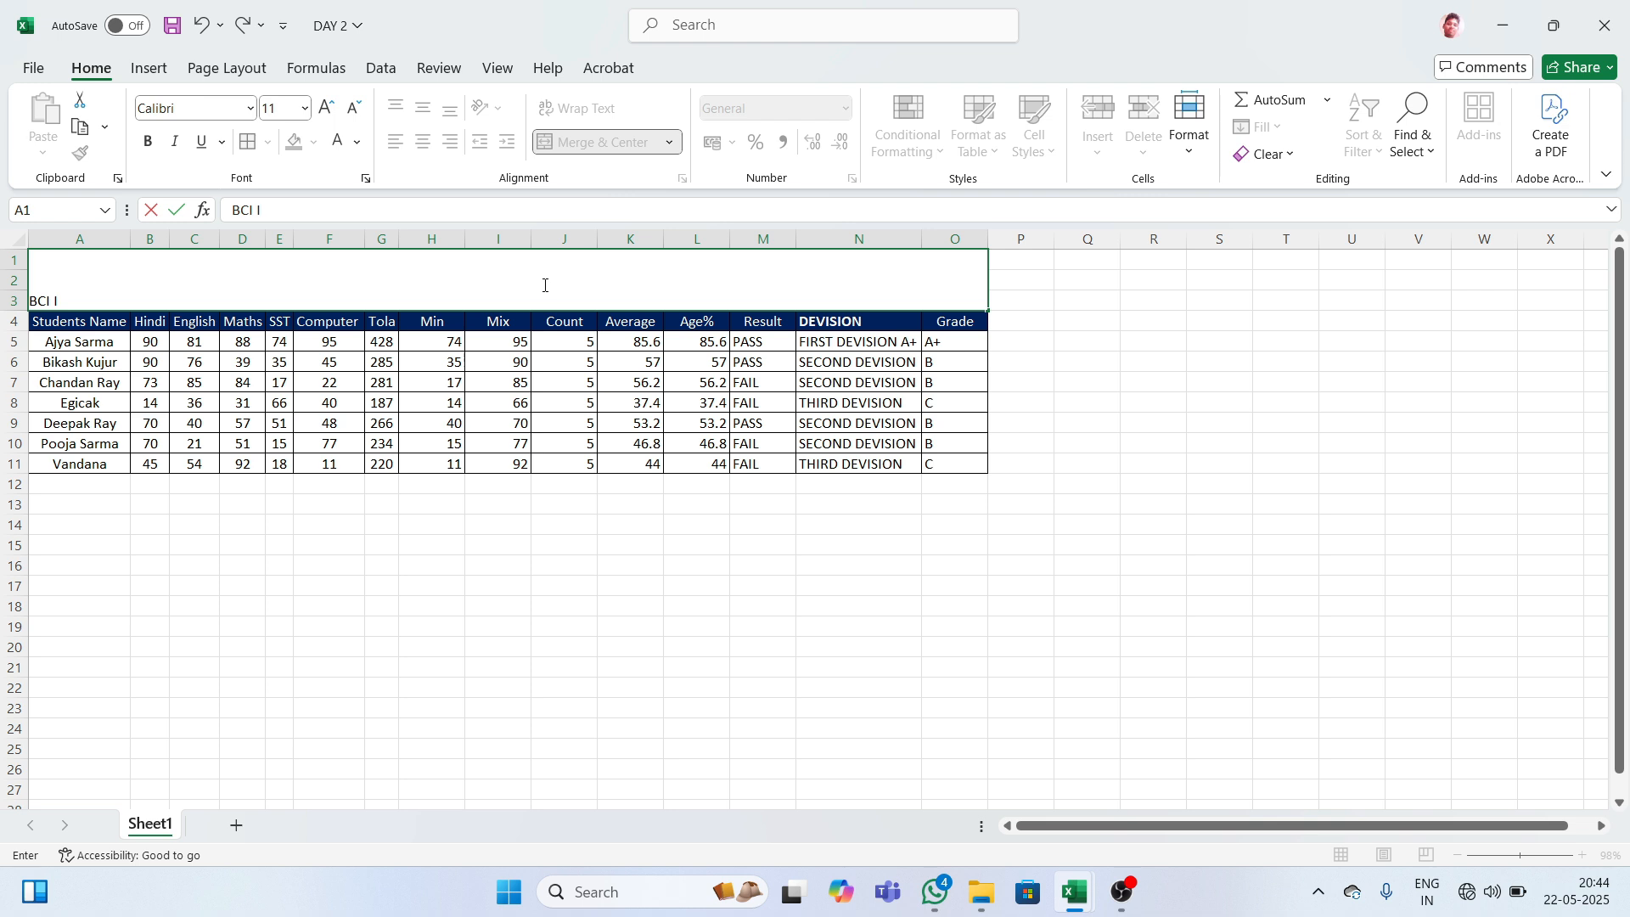
pyautogui.write('I MAR')
pyautogui.write('K')
pyautogui.write('SHET')
pyautogui.write('ET')
pyautogui.write(' 202')
pyautogui.write('4')
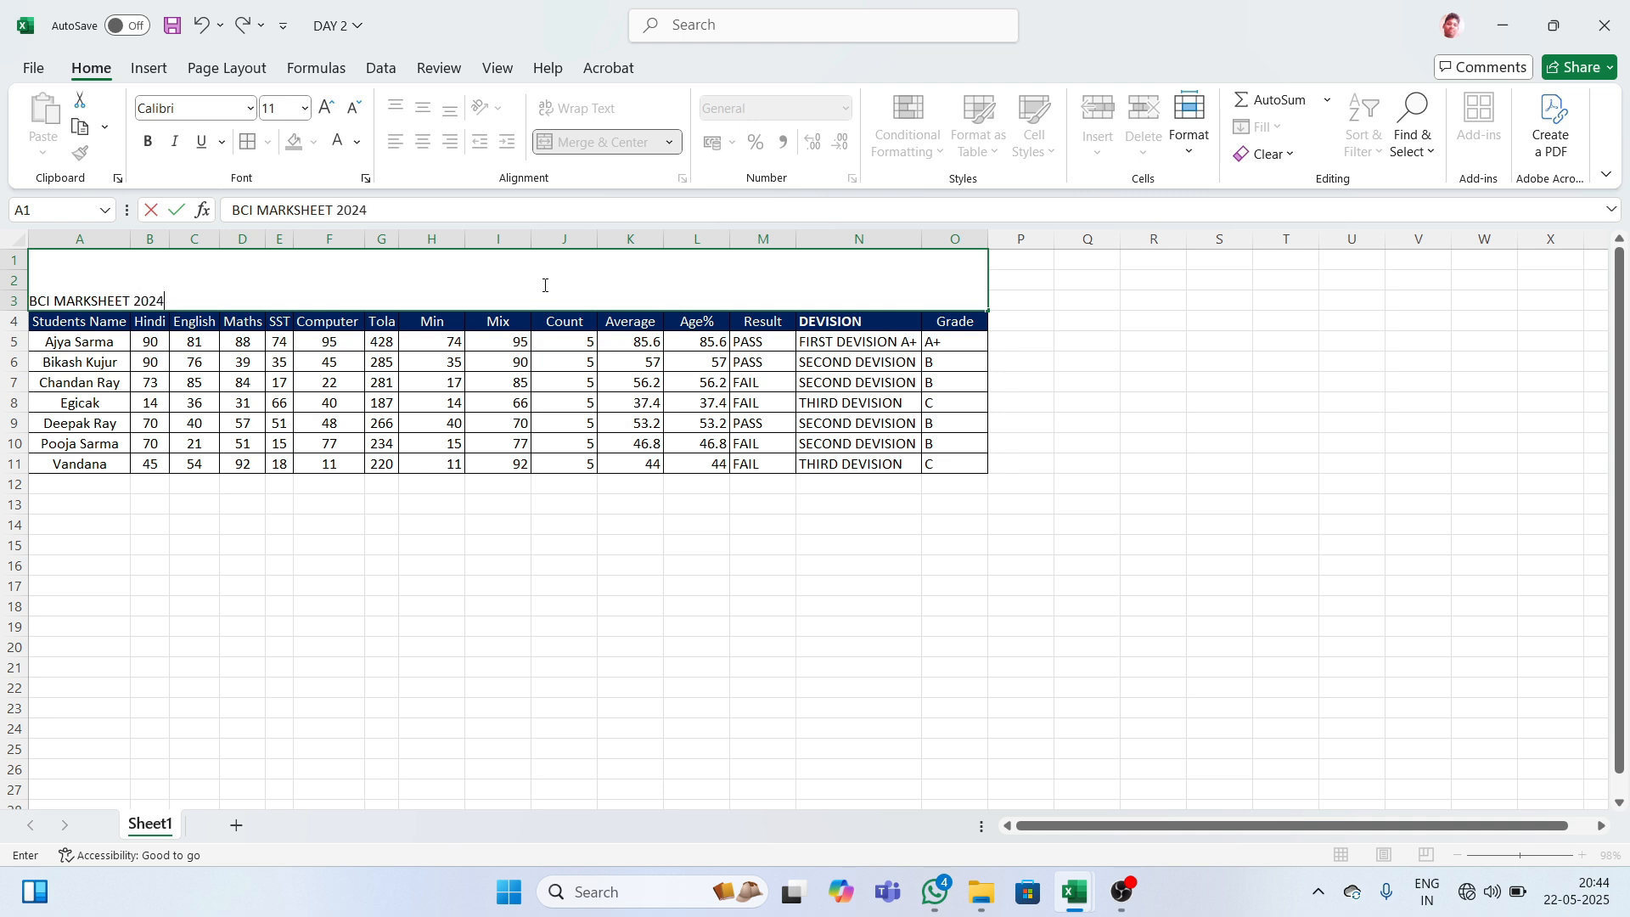
pyautogui.write('- 2025')
pyautogui.press('alt')
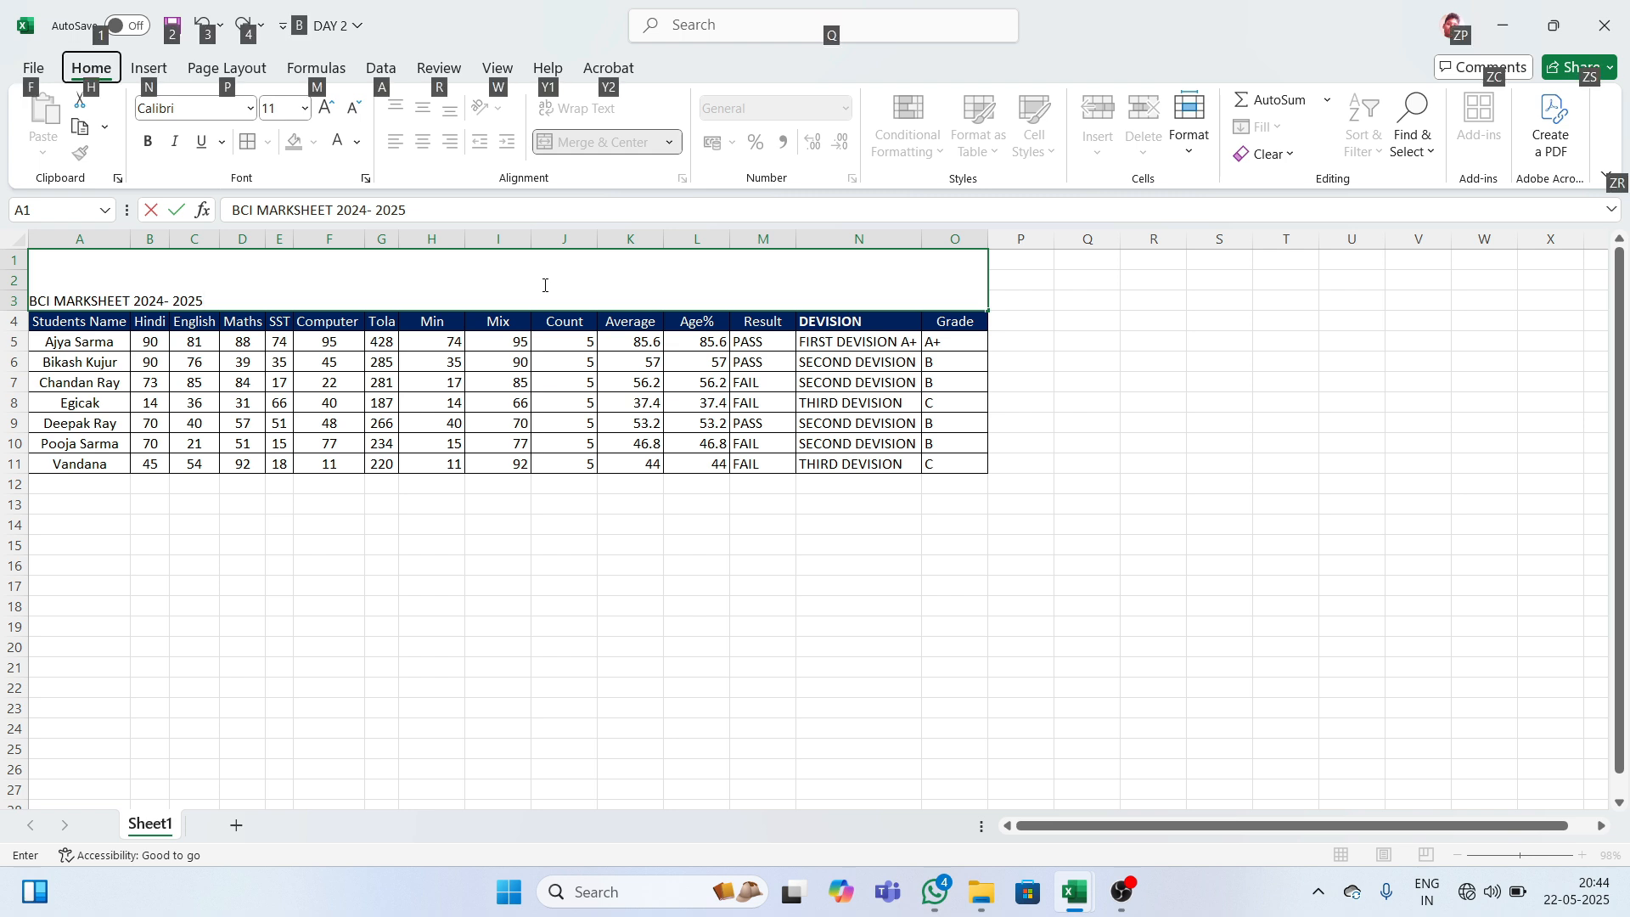
pyautogui.click(282, 295)
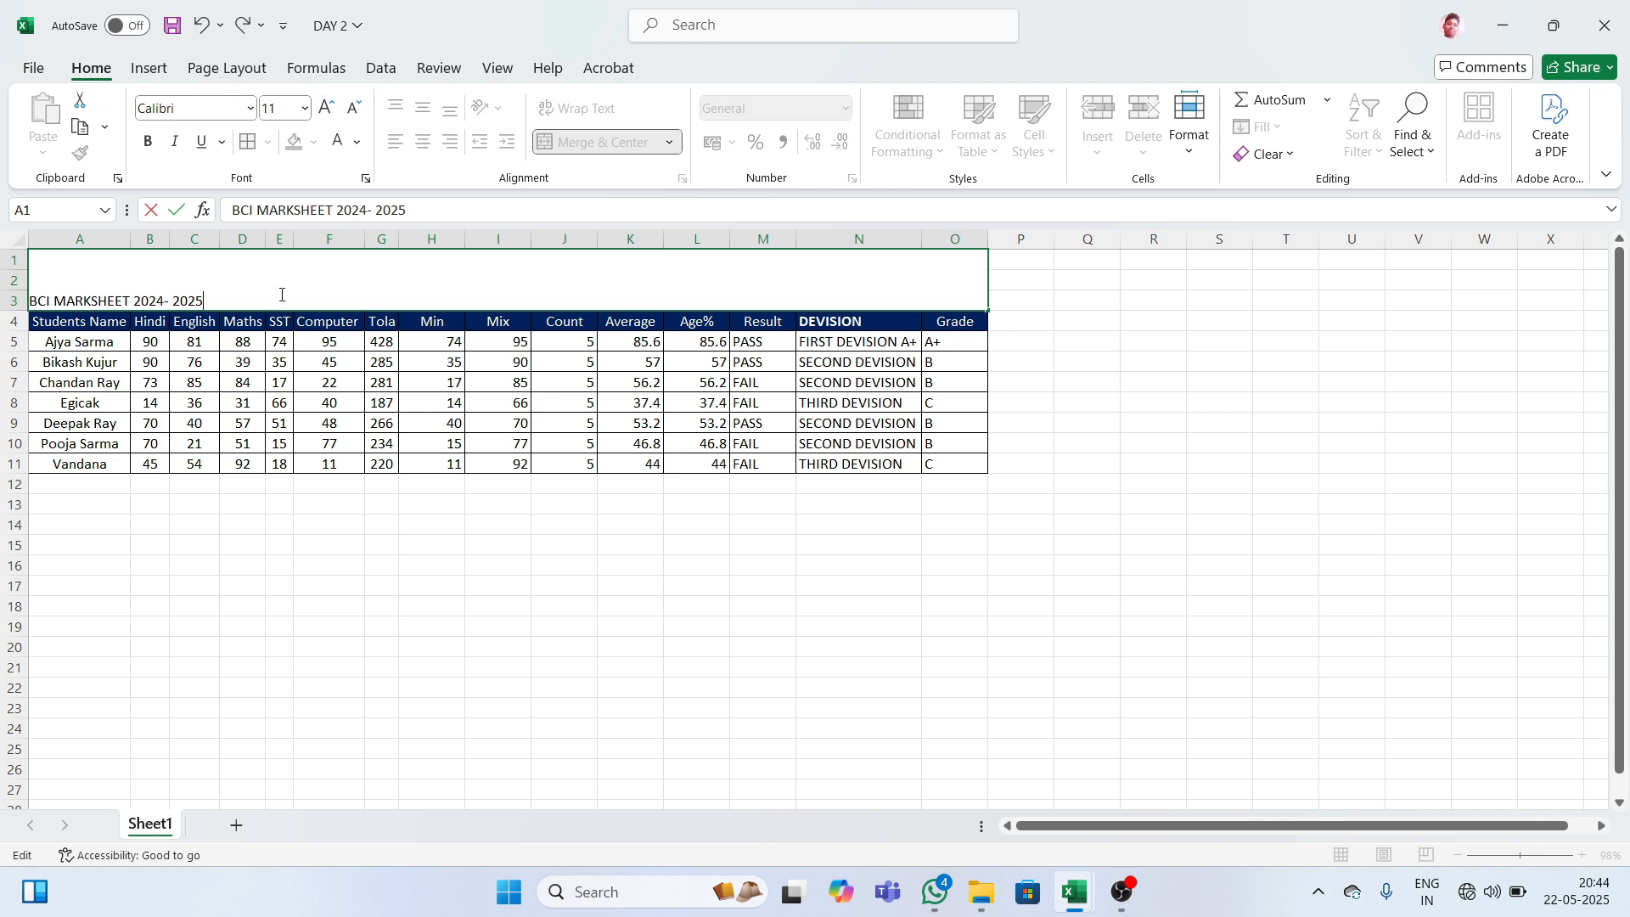
pyautogui.press('Return')
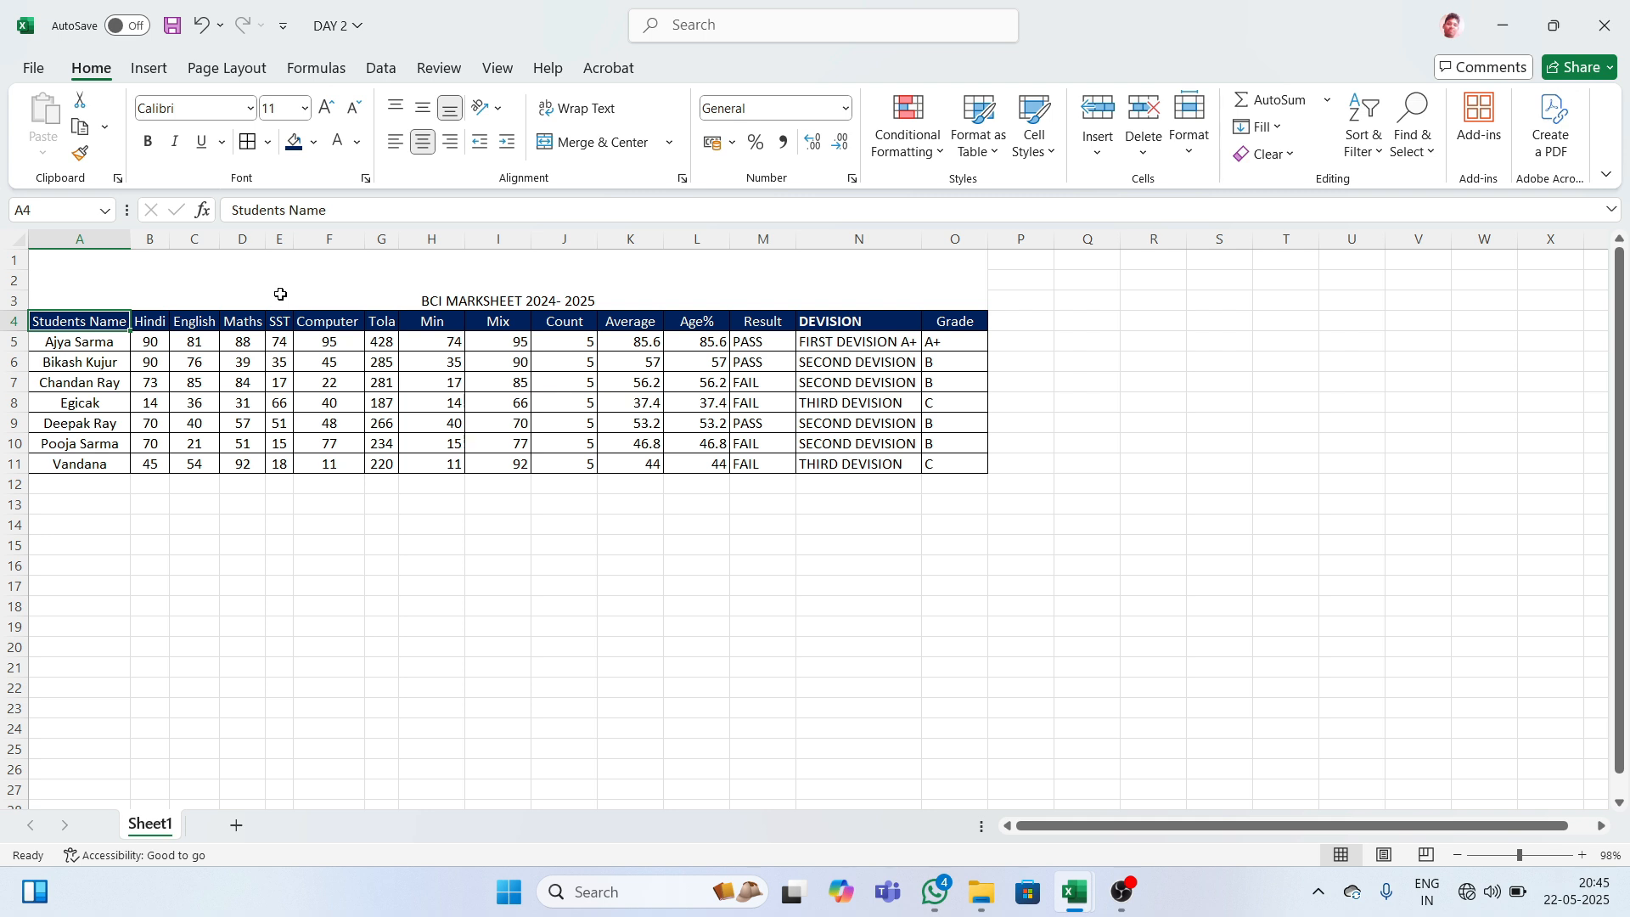
# - Set the merged title to font size 26 and make it bold
pyautogui.click(532, 298)
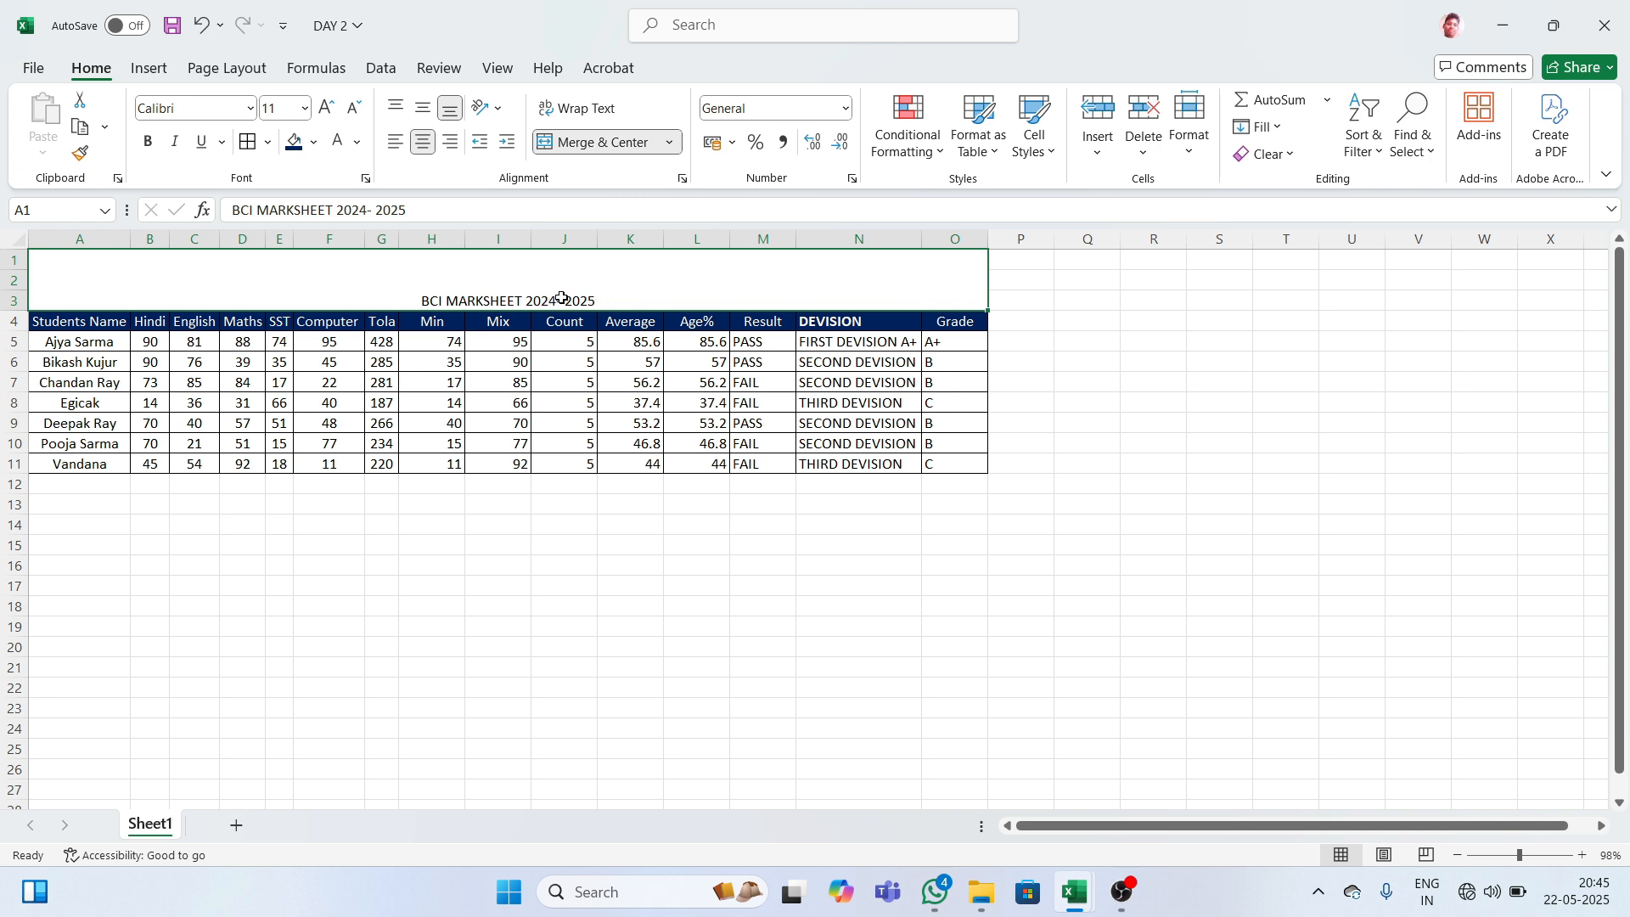
pyautogui.click(331, 108)
pyautogui.click(331, 108)
pyautogui.click(331, 108)
pyautogui.click(331, 109)
pyautogui.click(331, 108)
pyautogui.click(330, 108)
pyautogui.click(331, 108)
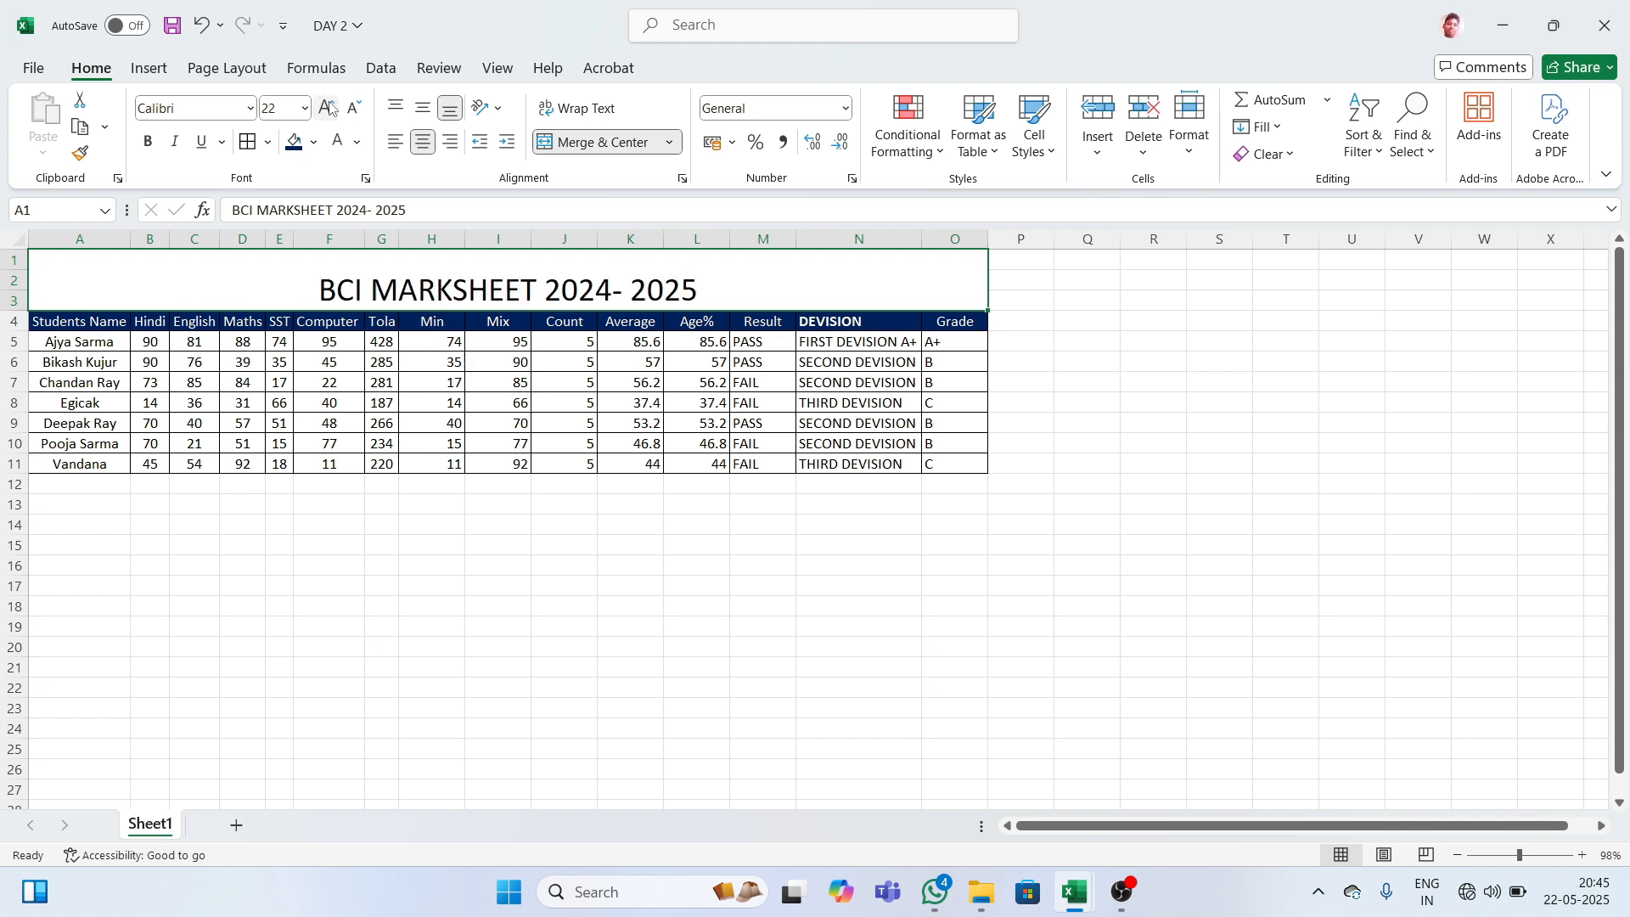
pyautogui.click(330, 108)
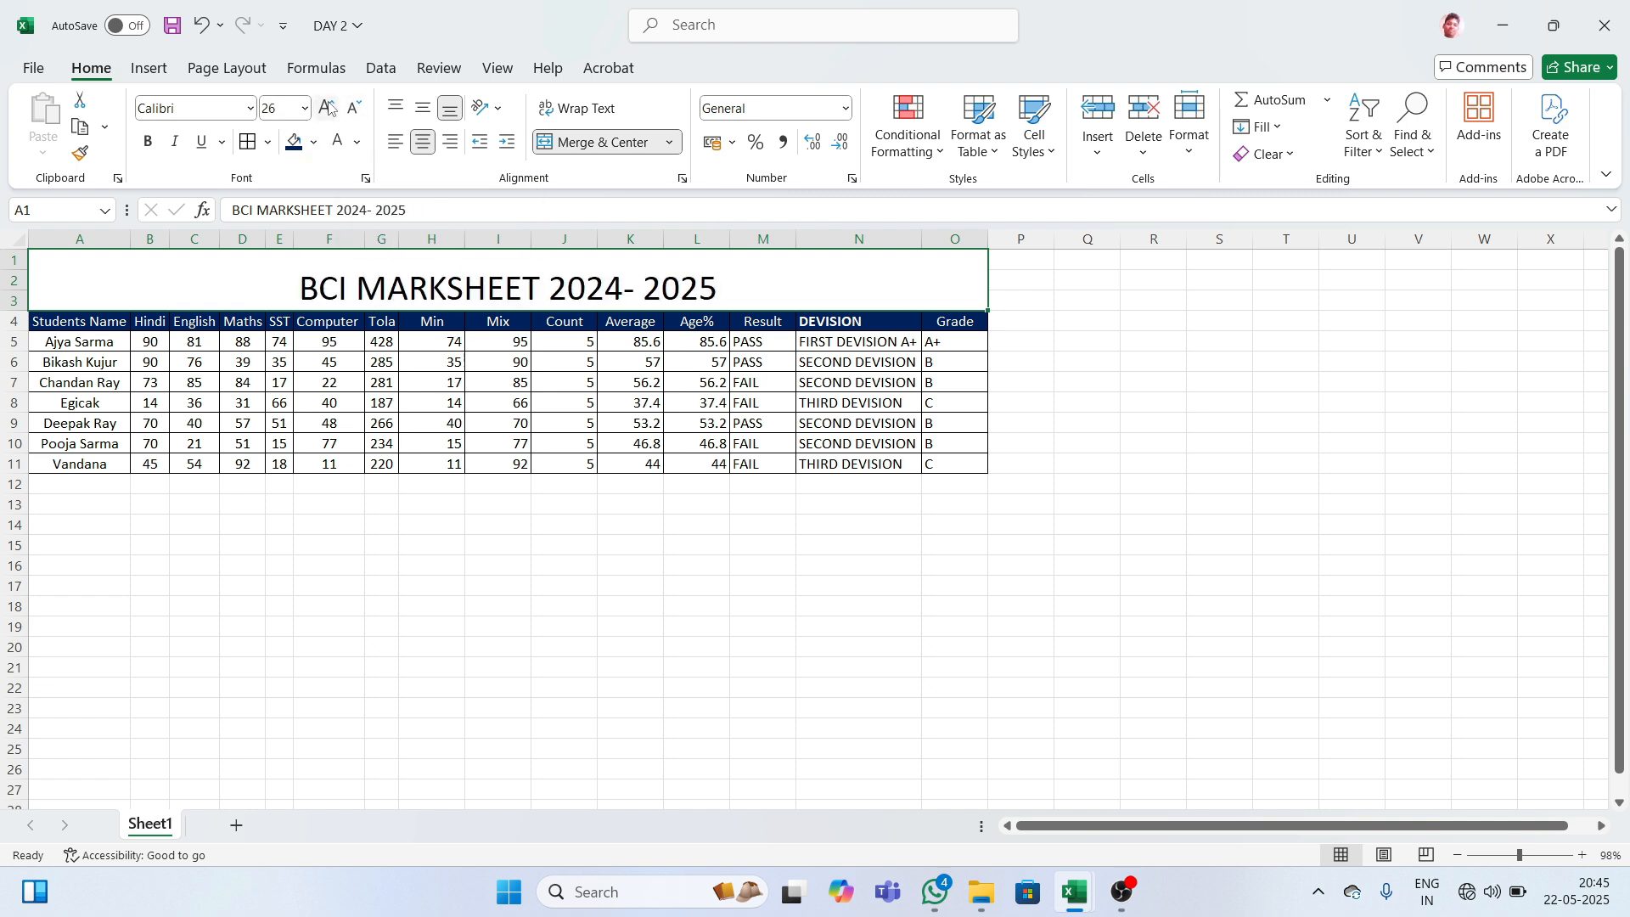
pyautogui.click(330, 108)
pyautogui.click(305, 108)
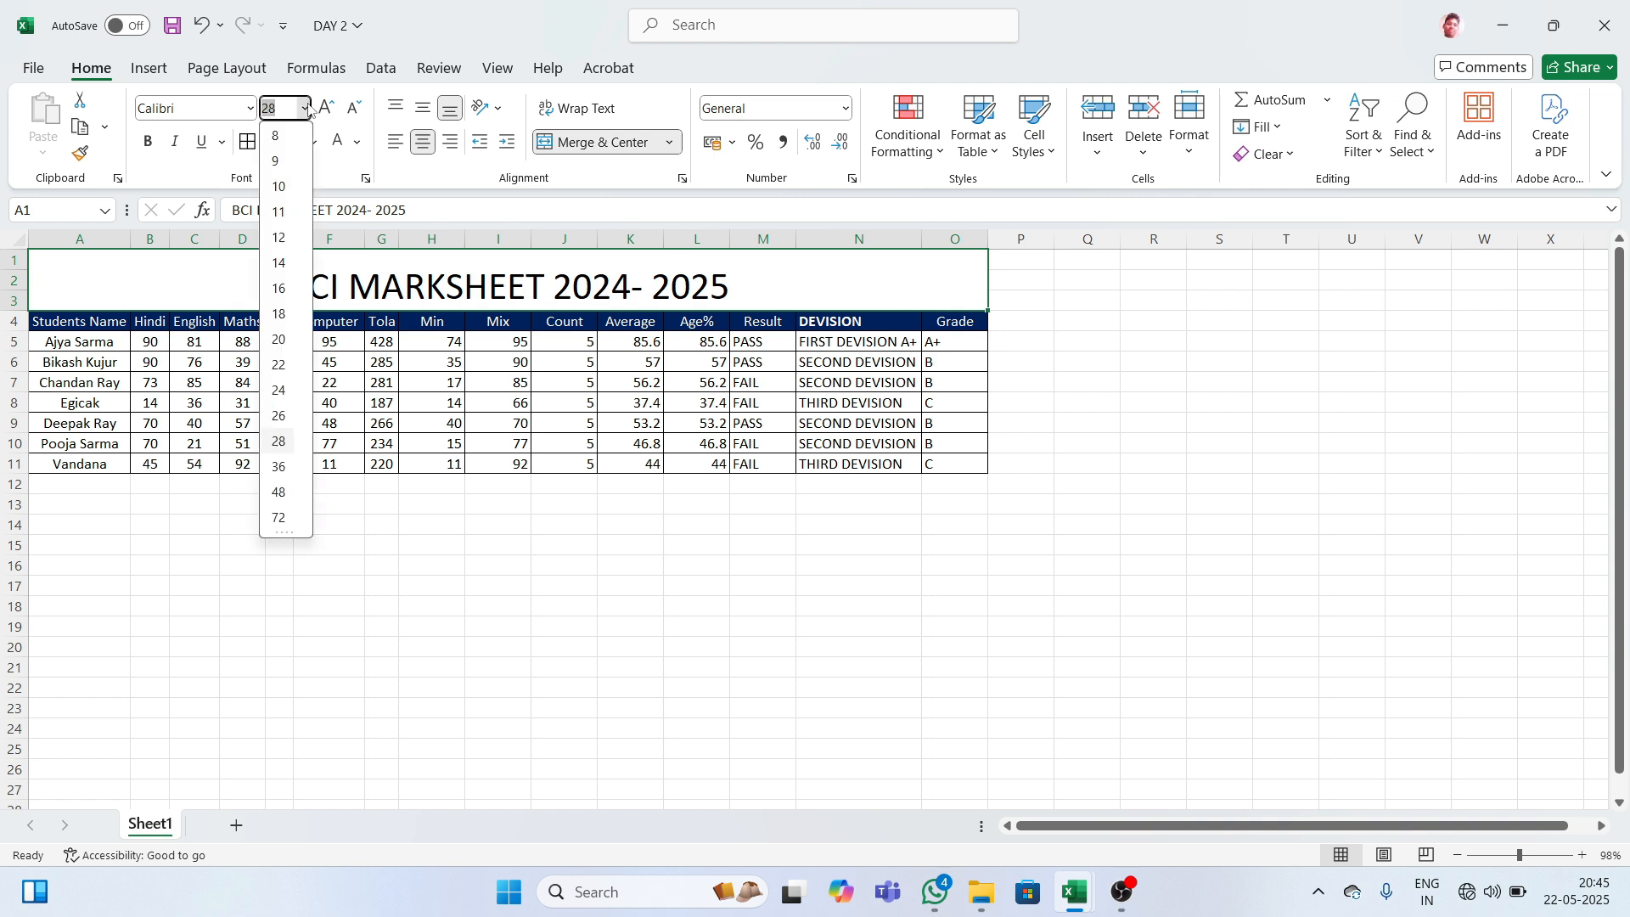
pyautogui.click(279, 415)
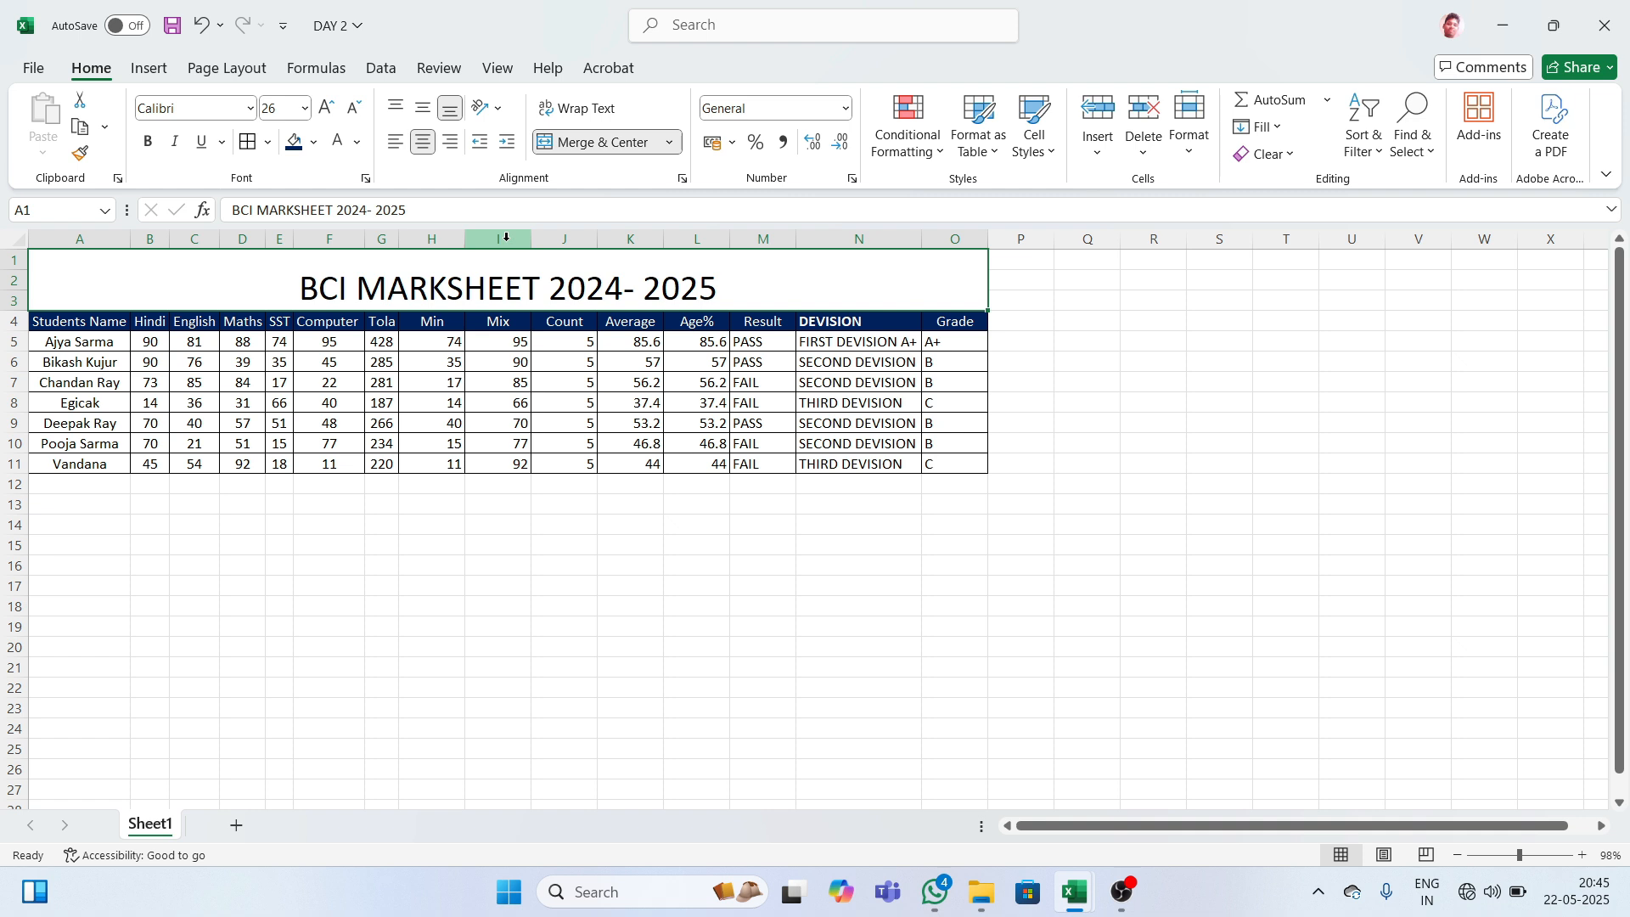
pyautogui.hotkey('ctrl', 'b')
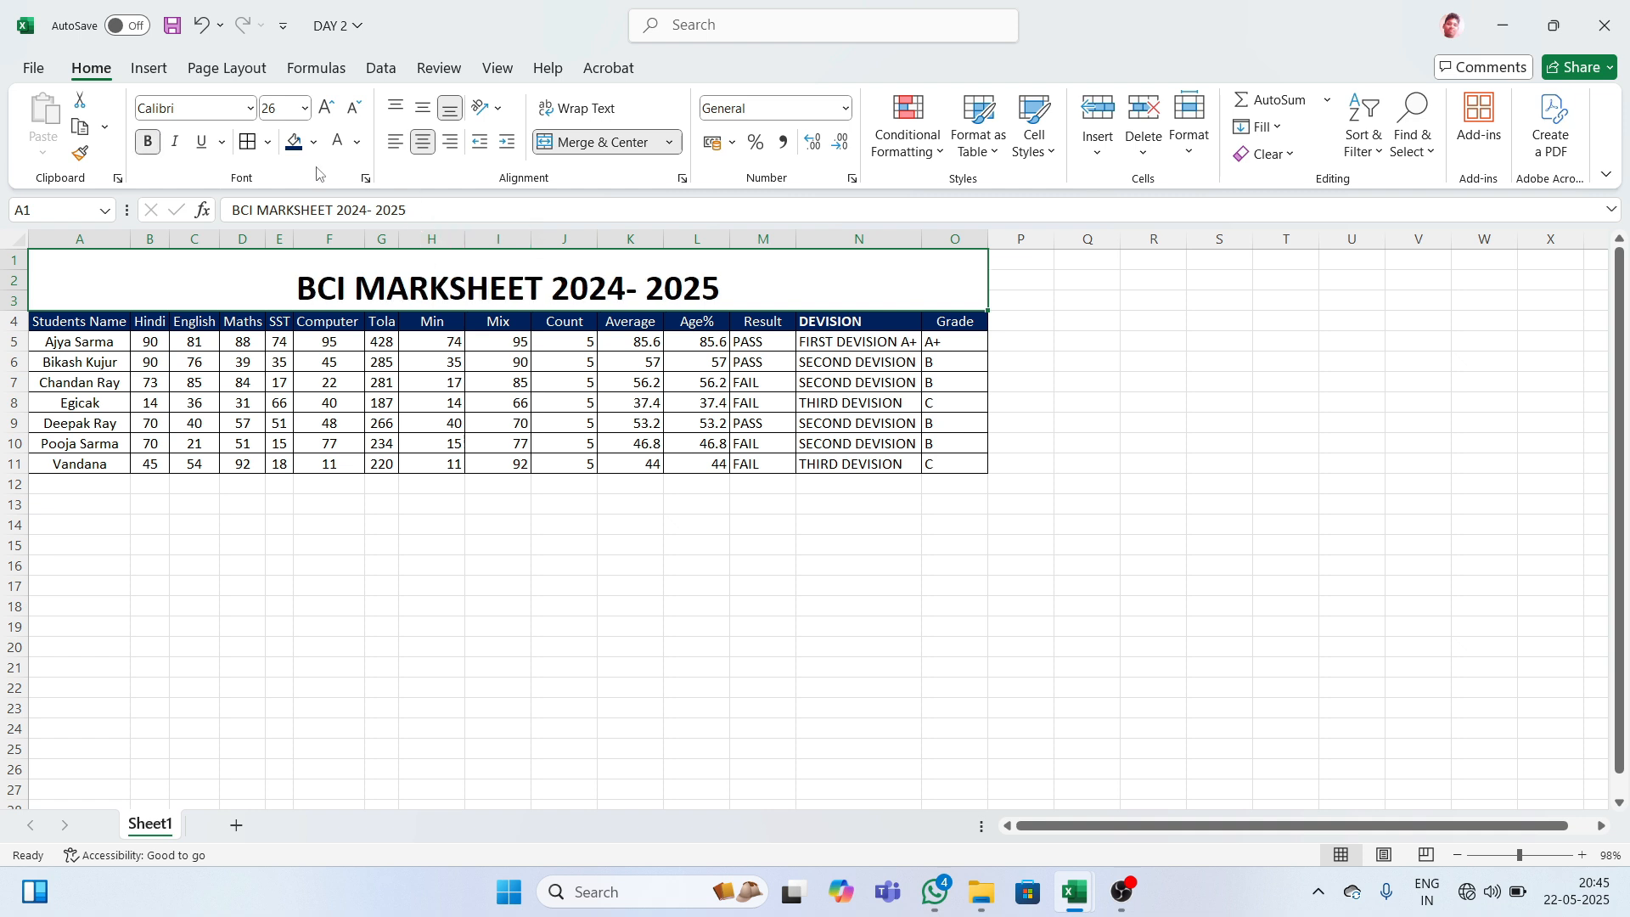
# - Give the title a red fill and white font colour
pyautogui.click(315, 144)
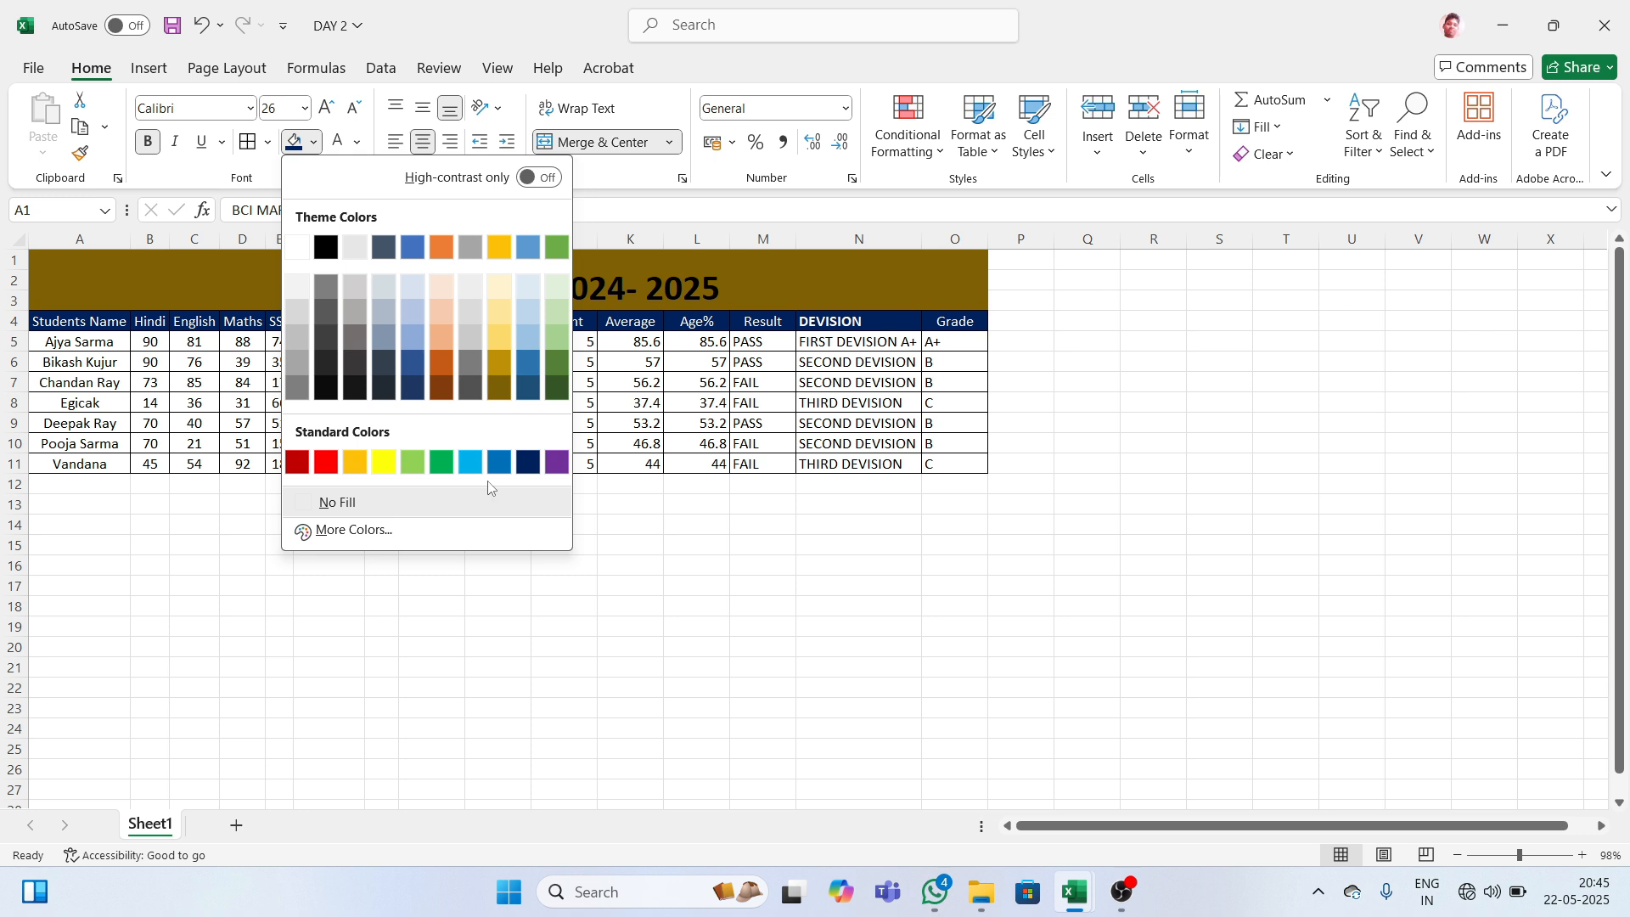
pyautogui.click(332, 465)
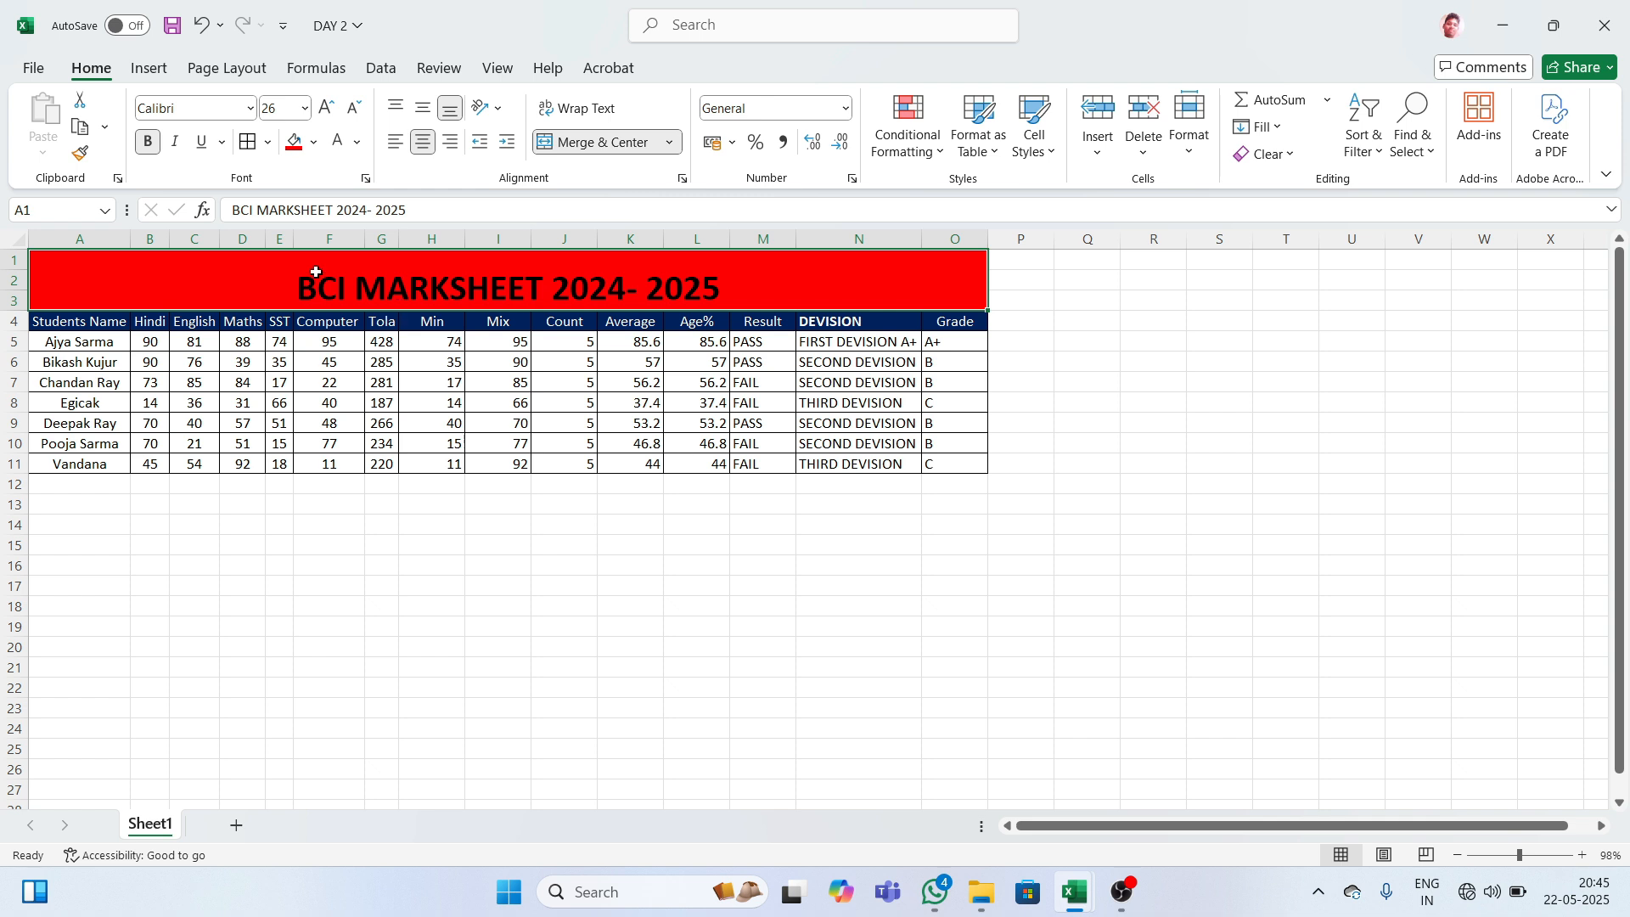
pyautogui.click(338, 142)
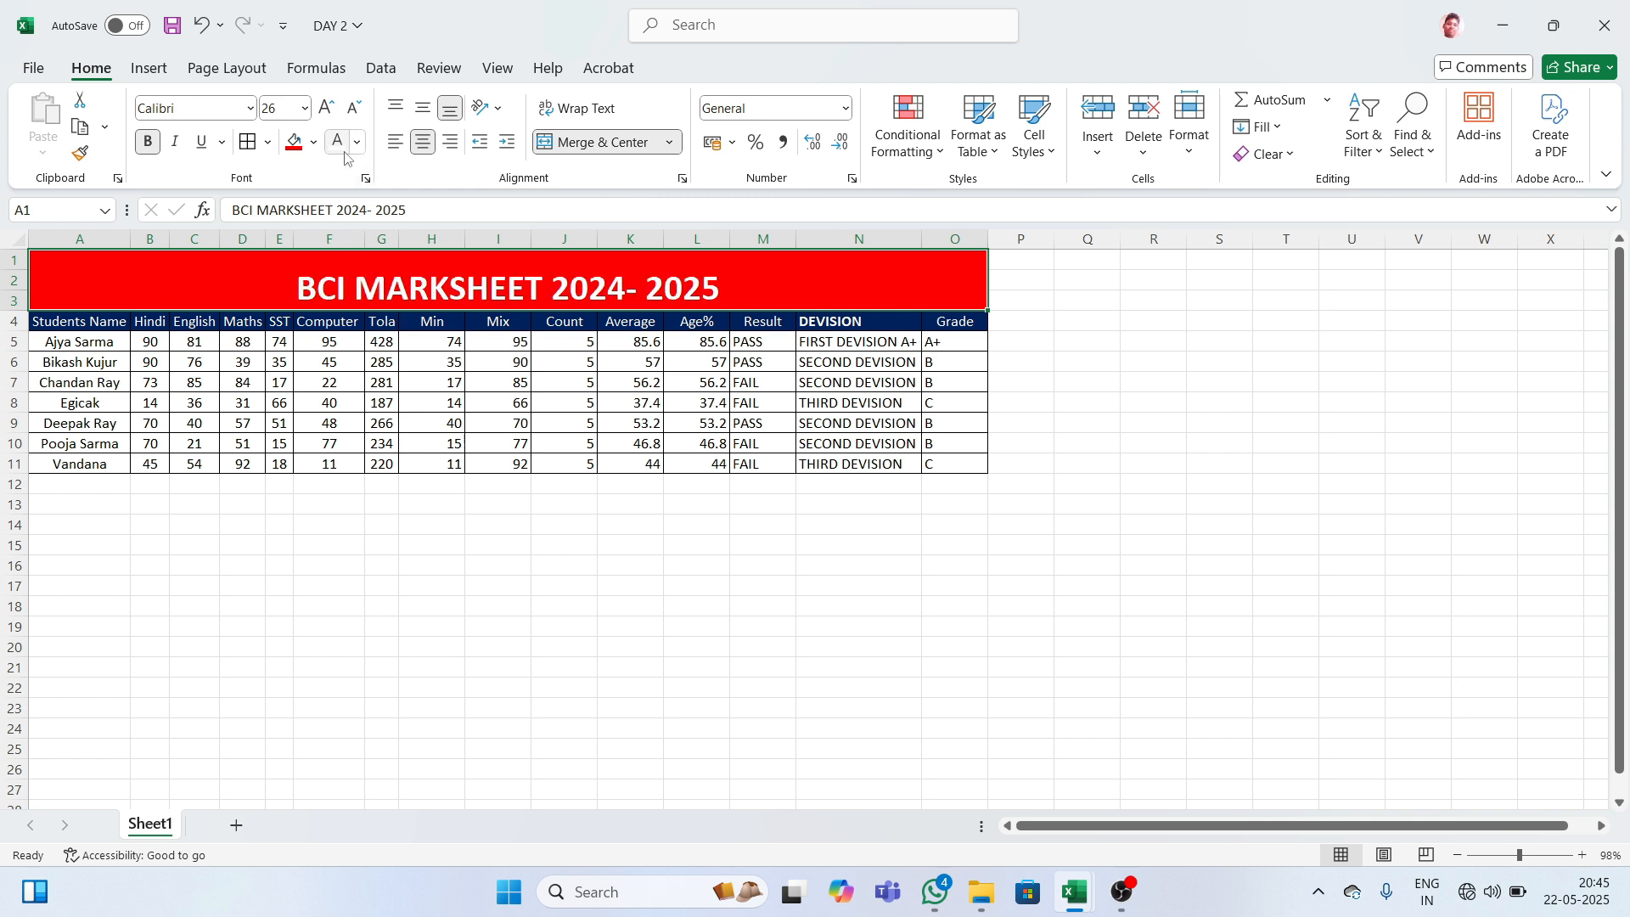
pyautogui.click(1074, 447)
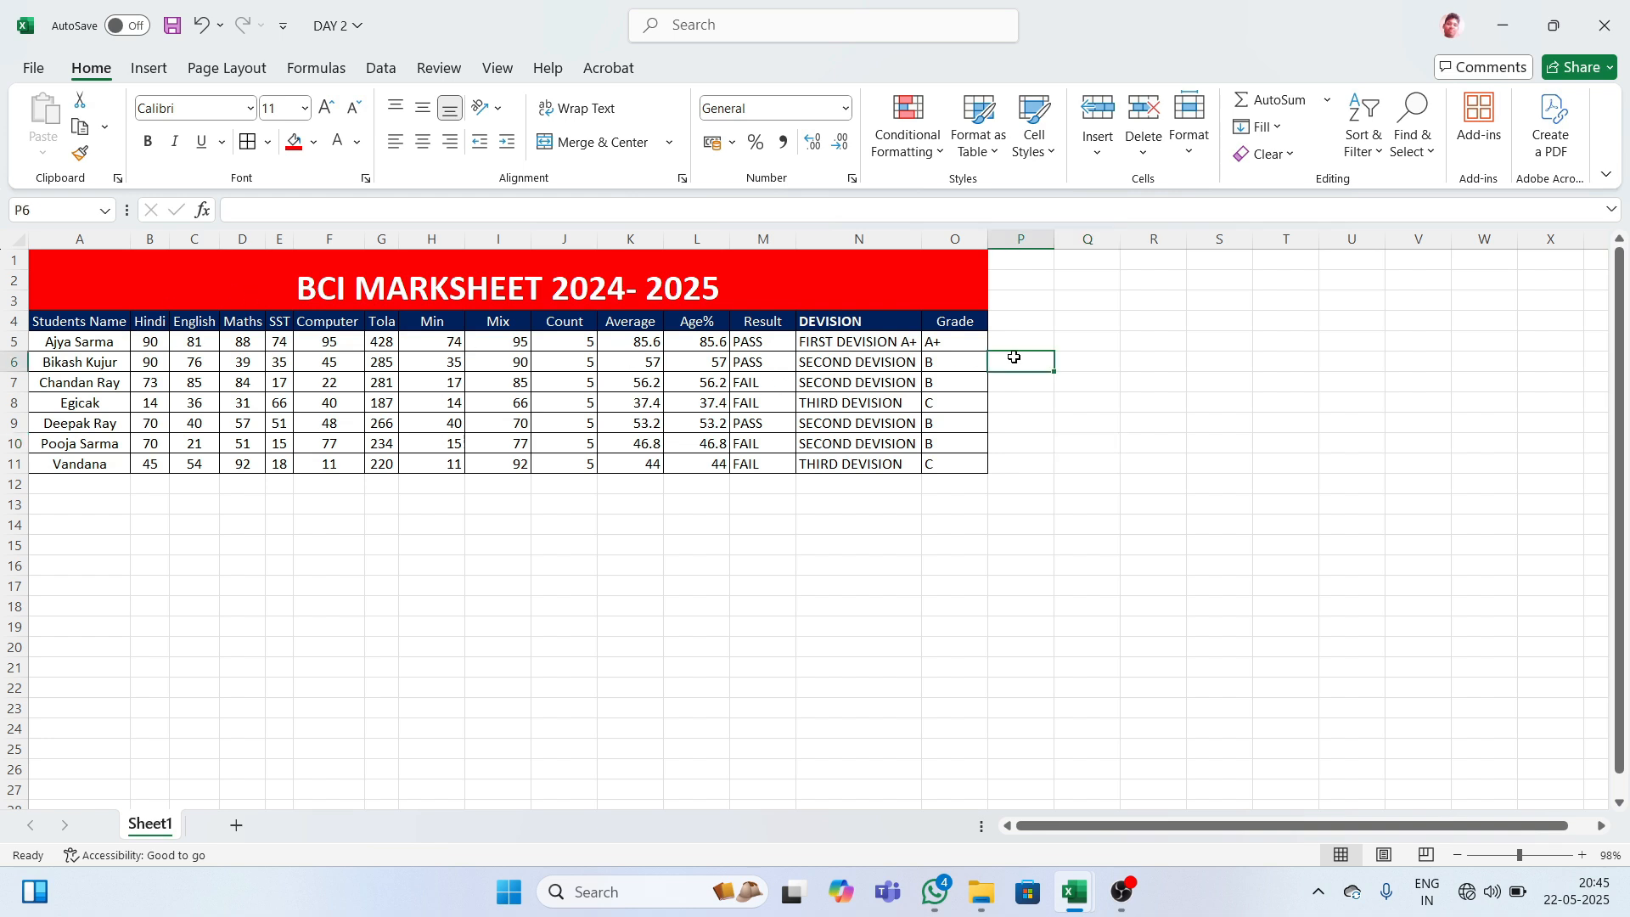
pyautogui.click(215, 277)
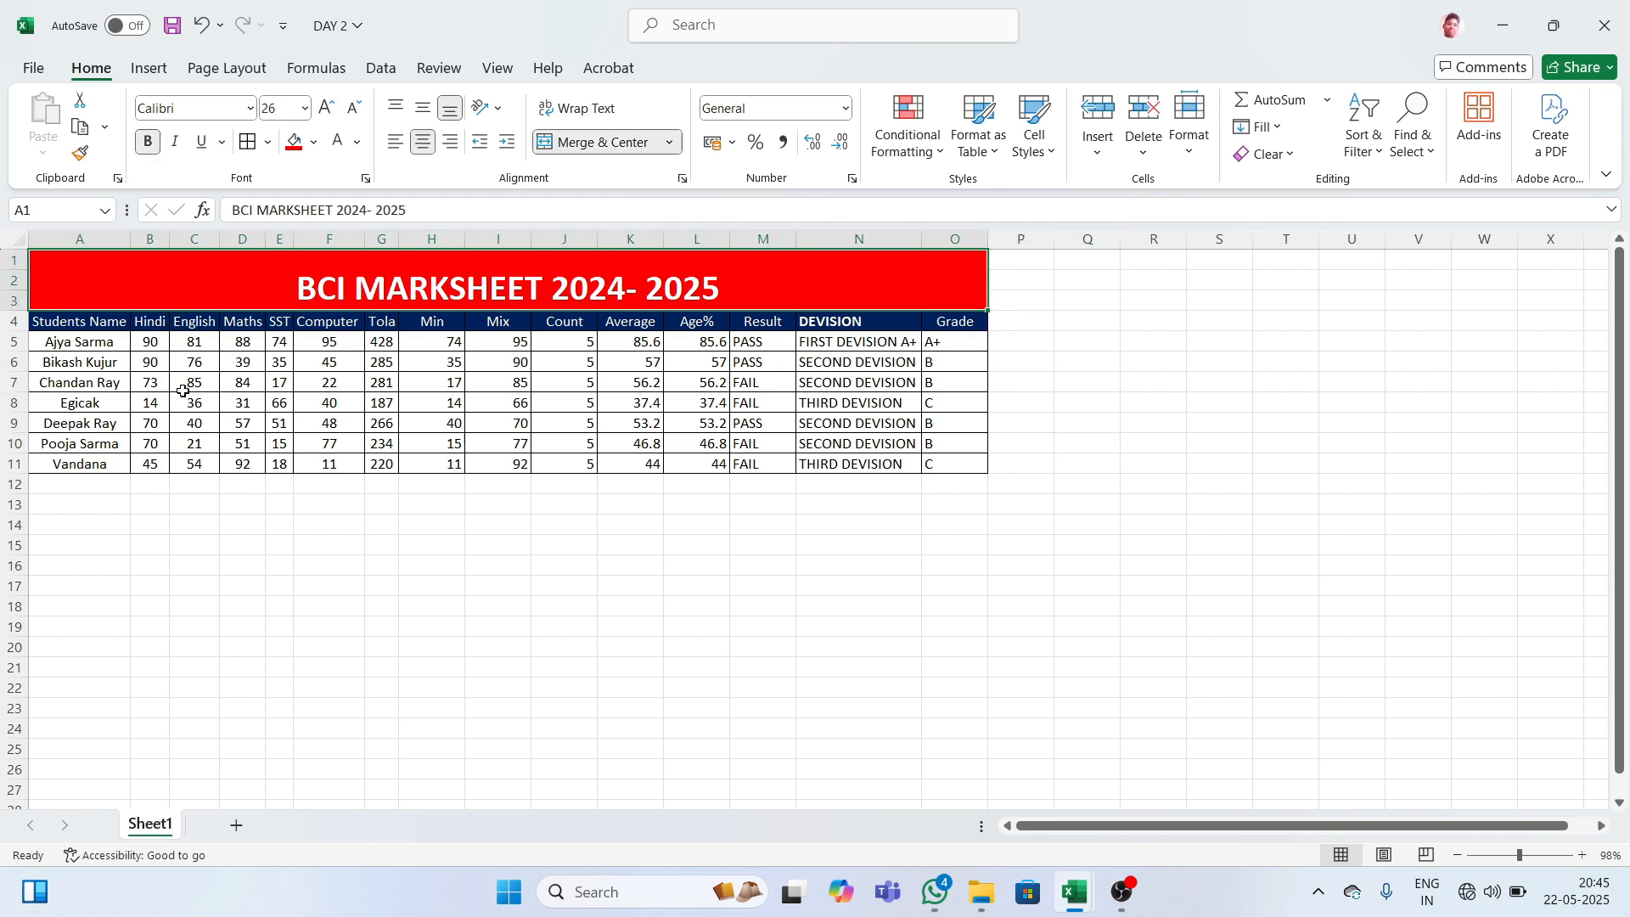
pyautogui.click(1075, 336)
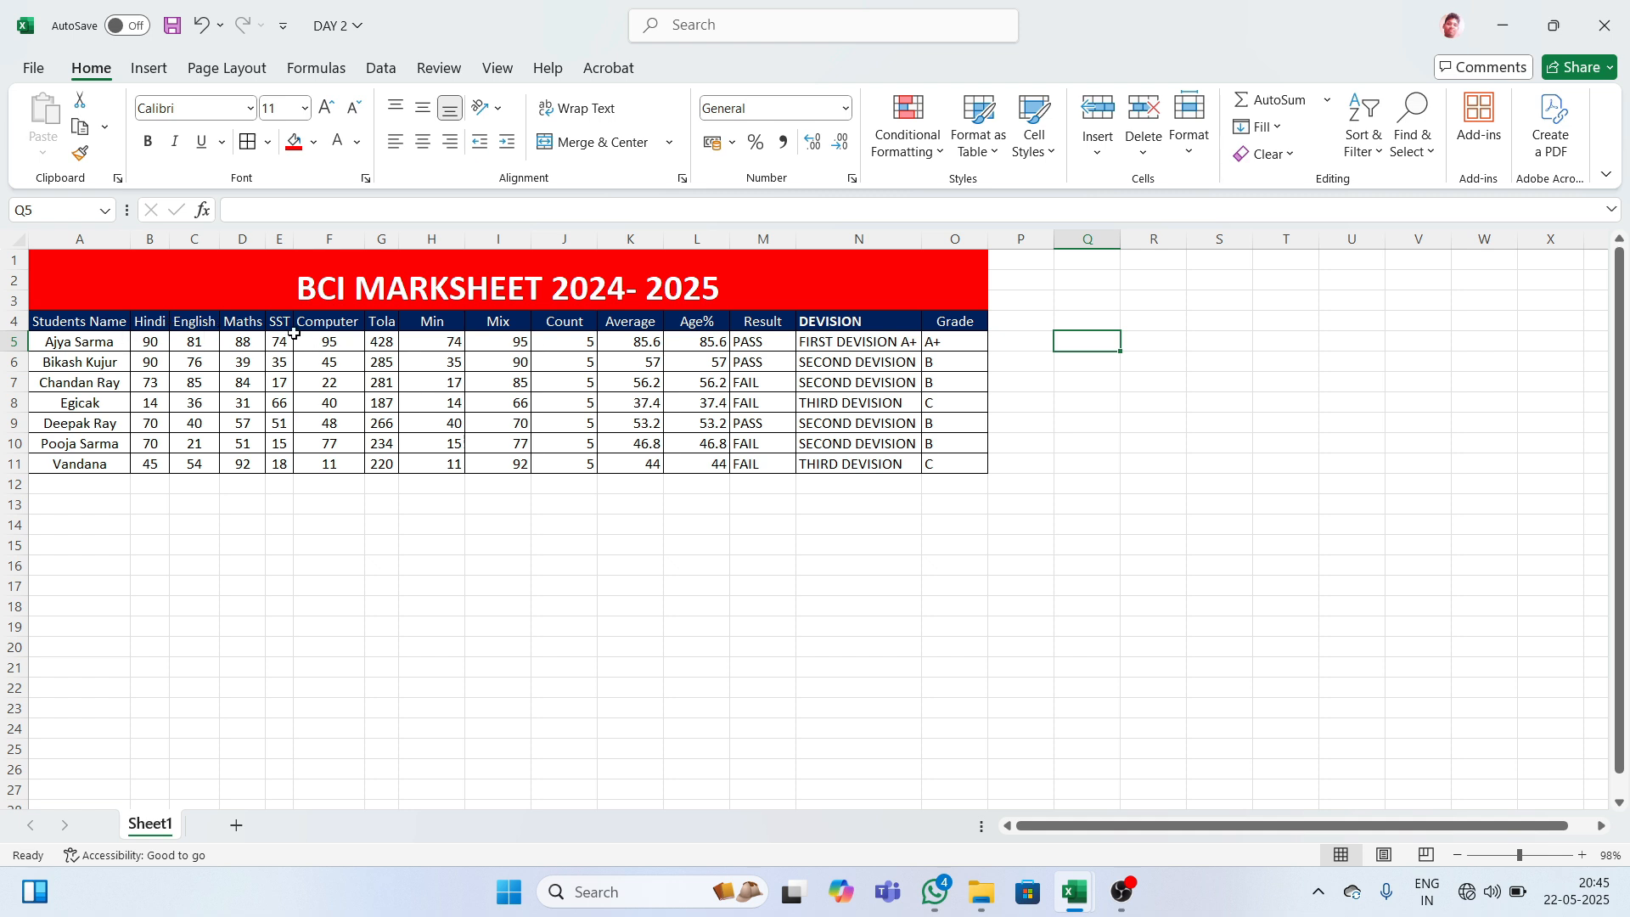
# - Rename the Tola header in G4 to ToTAL
pyautogui.click(397, 323)
pyautogui.press('Home')
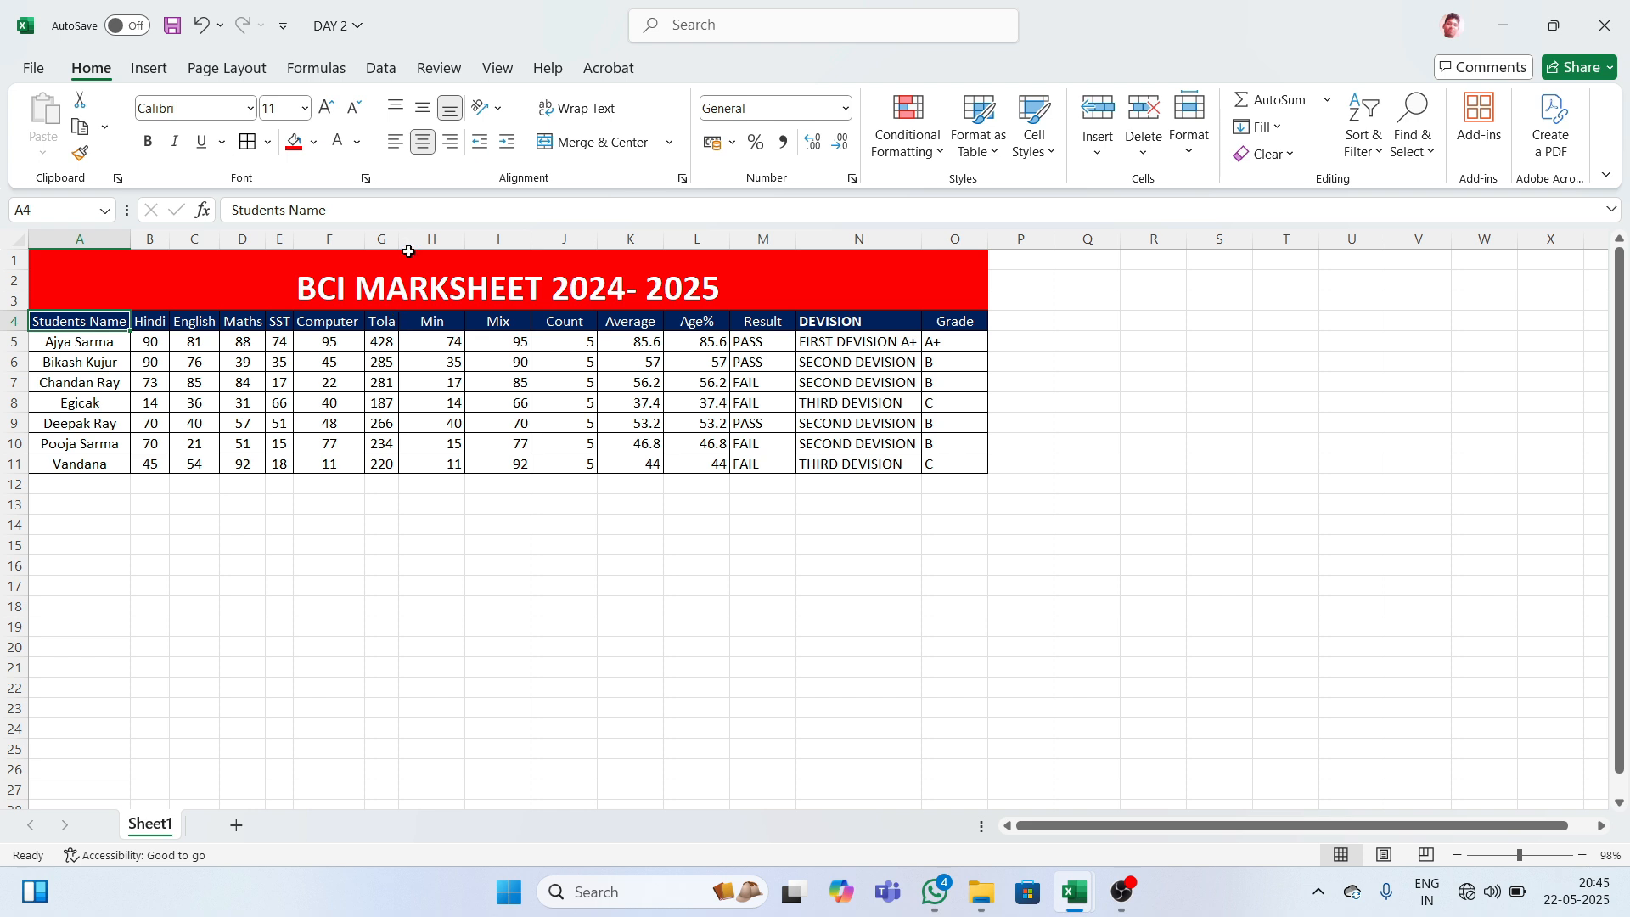
pyautogui.doubleClick(397, 238)
pyautogui.click(395, 320)
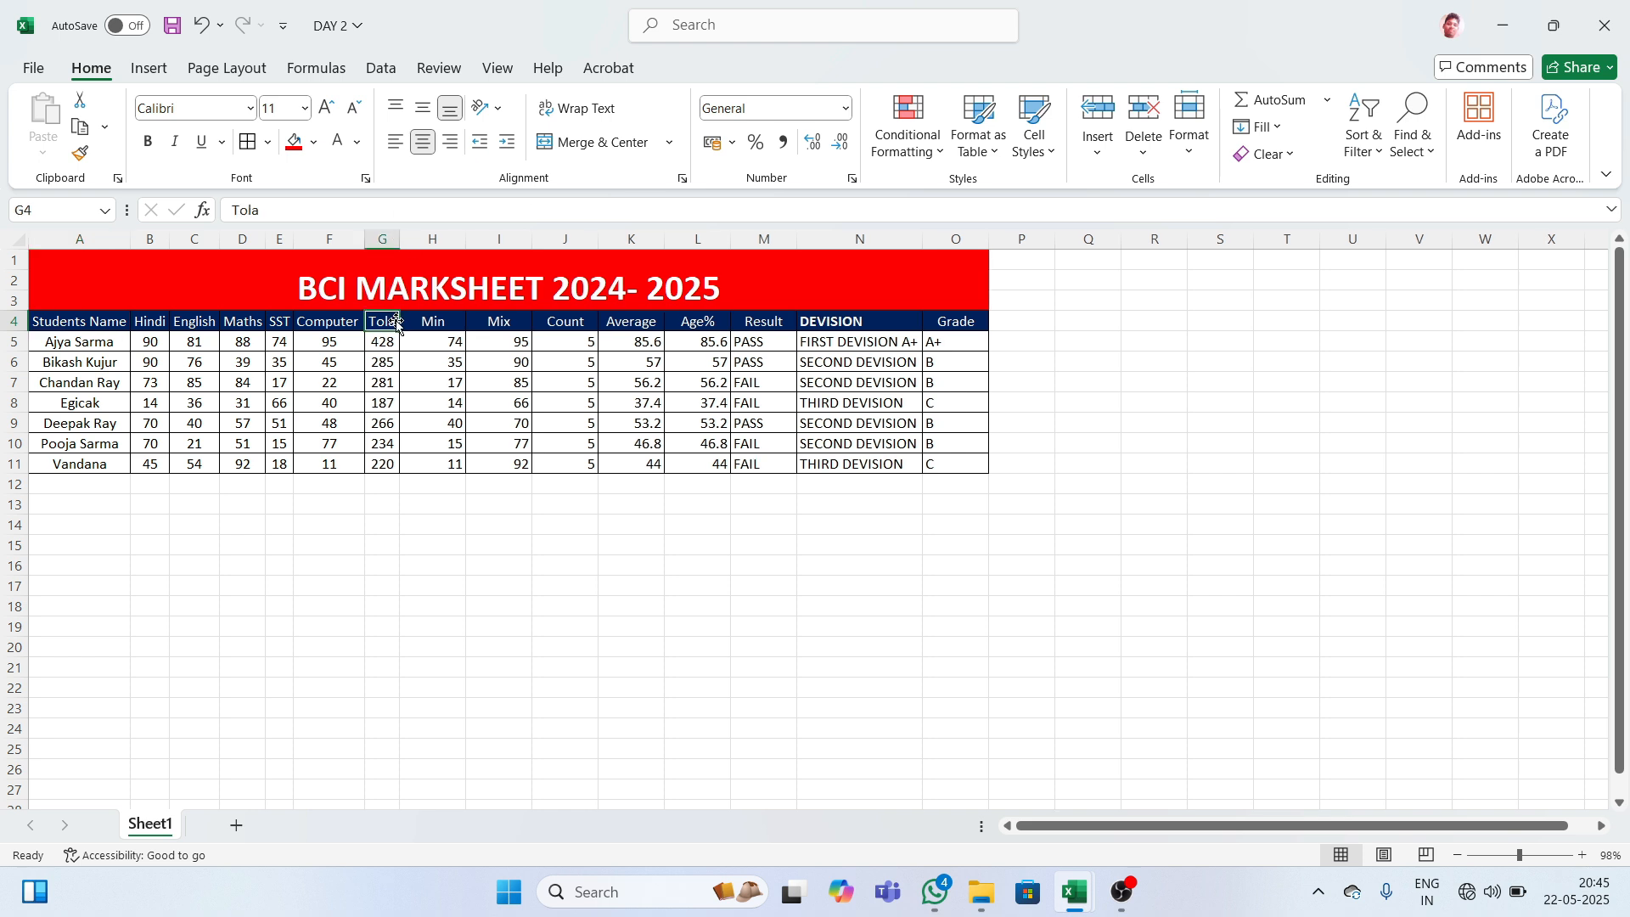
pyautogui.hotkey('ctrl', 'Right')
pyautogui.click(394, 321)
pyautogui.press('F2')
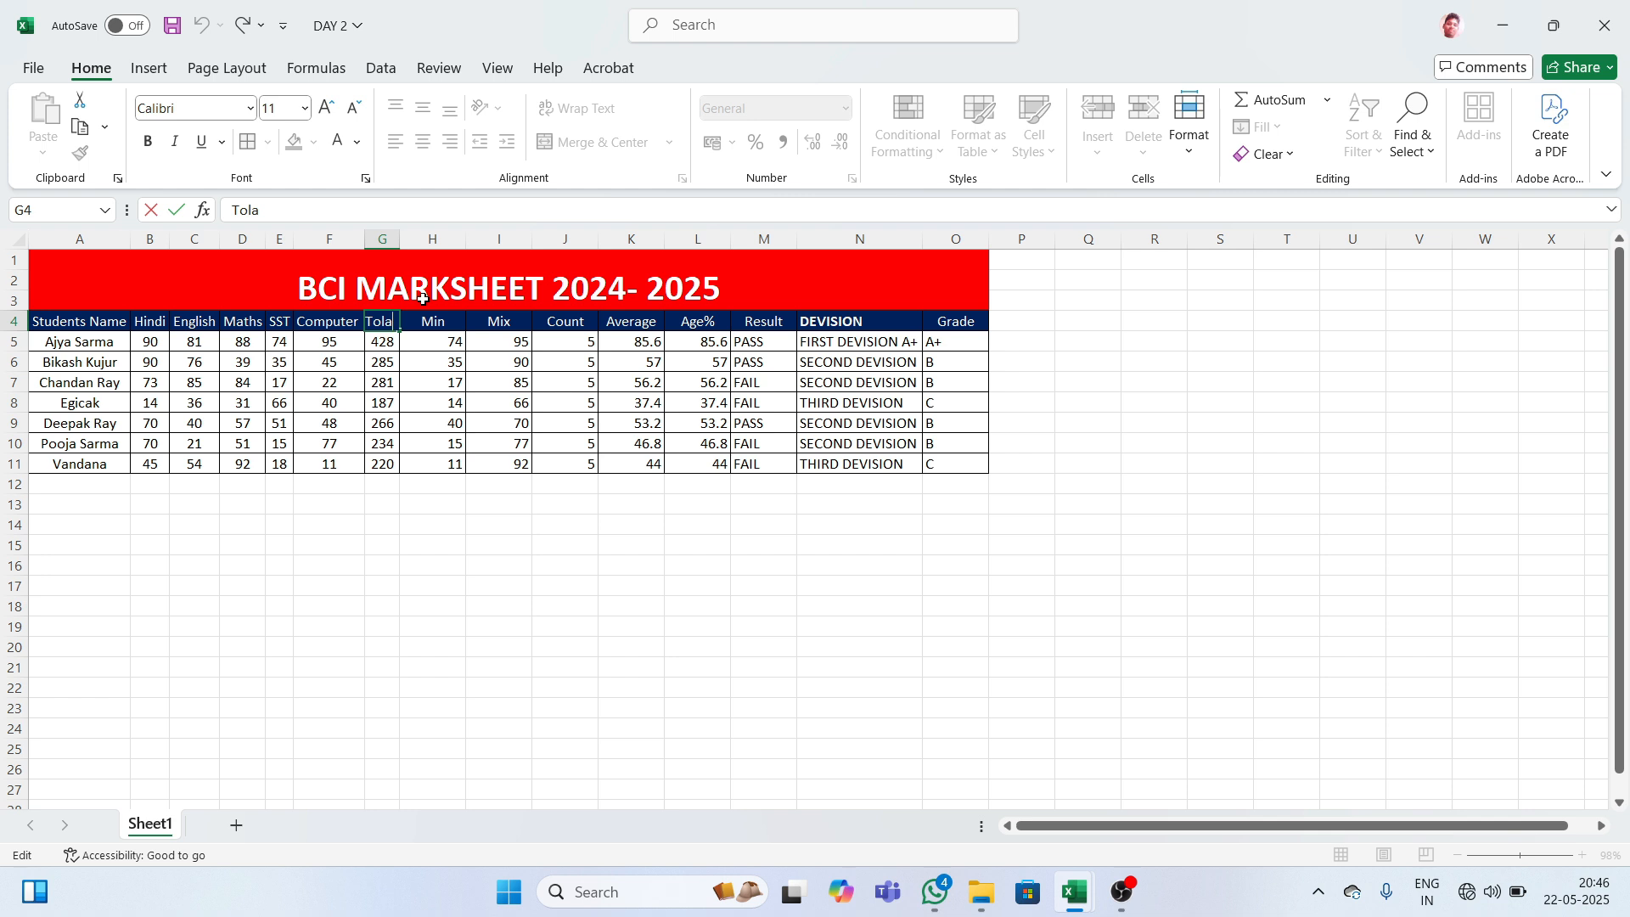
pyautogui.press('BackSpace')
pyautogui.press('BackSpace')
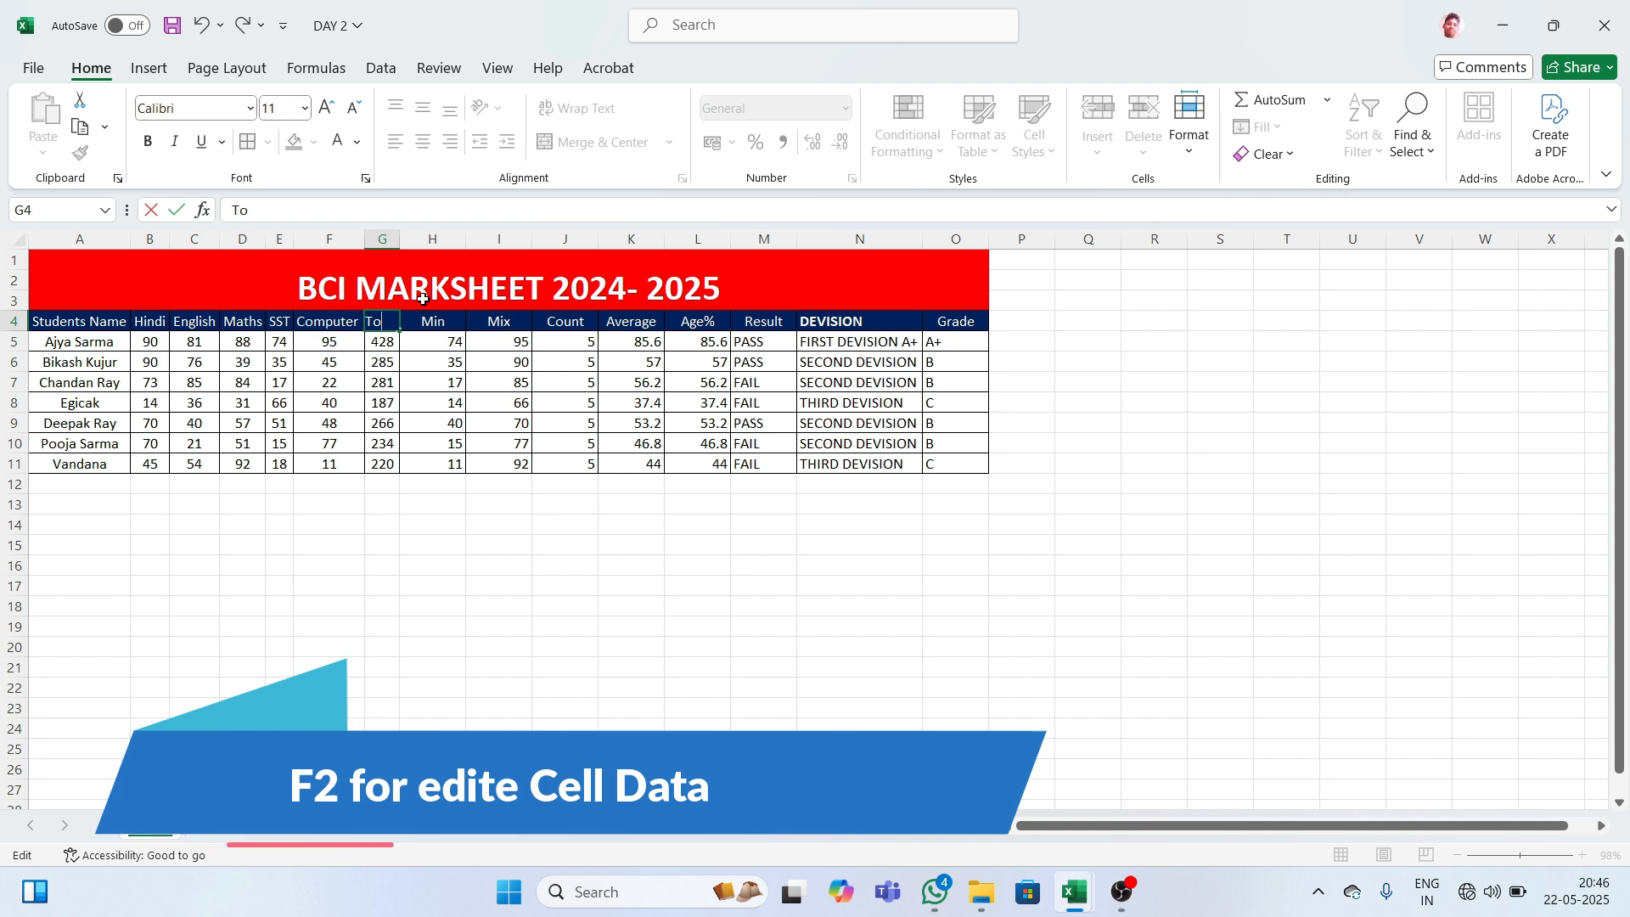
pyautogui.write('TAl')
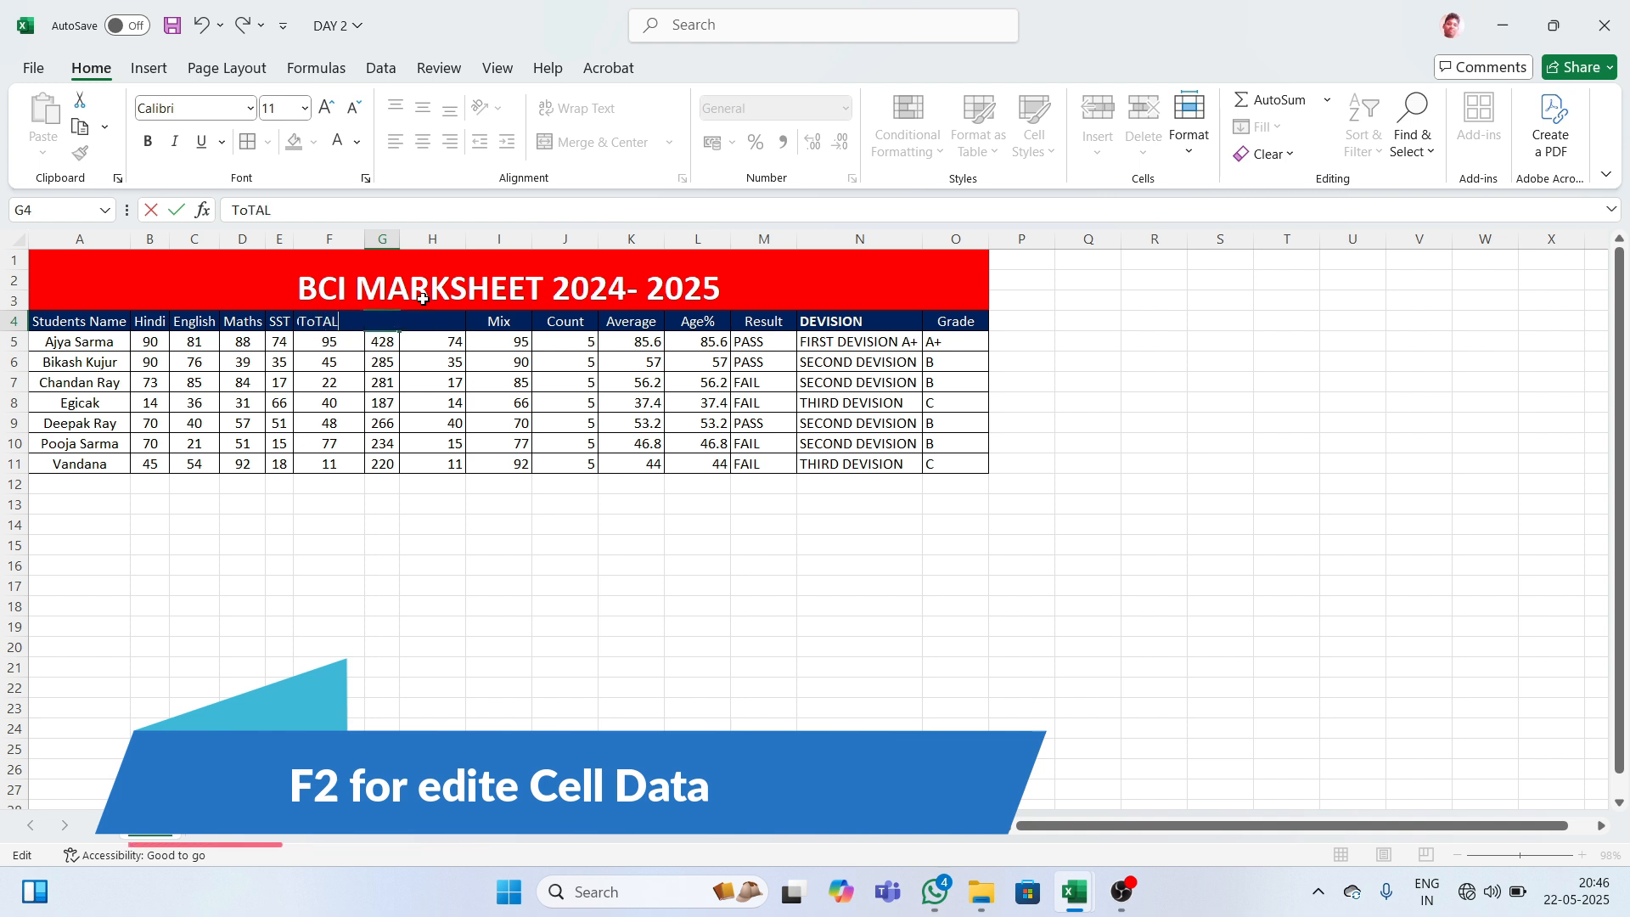
pyautogui.press('Tab')
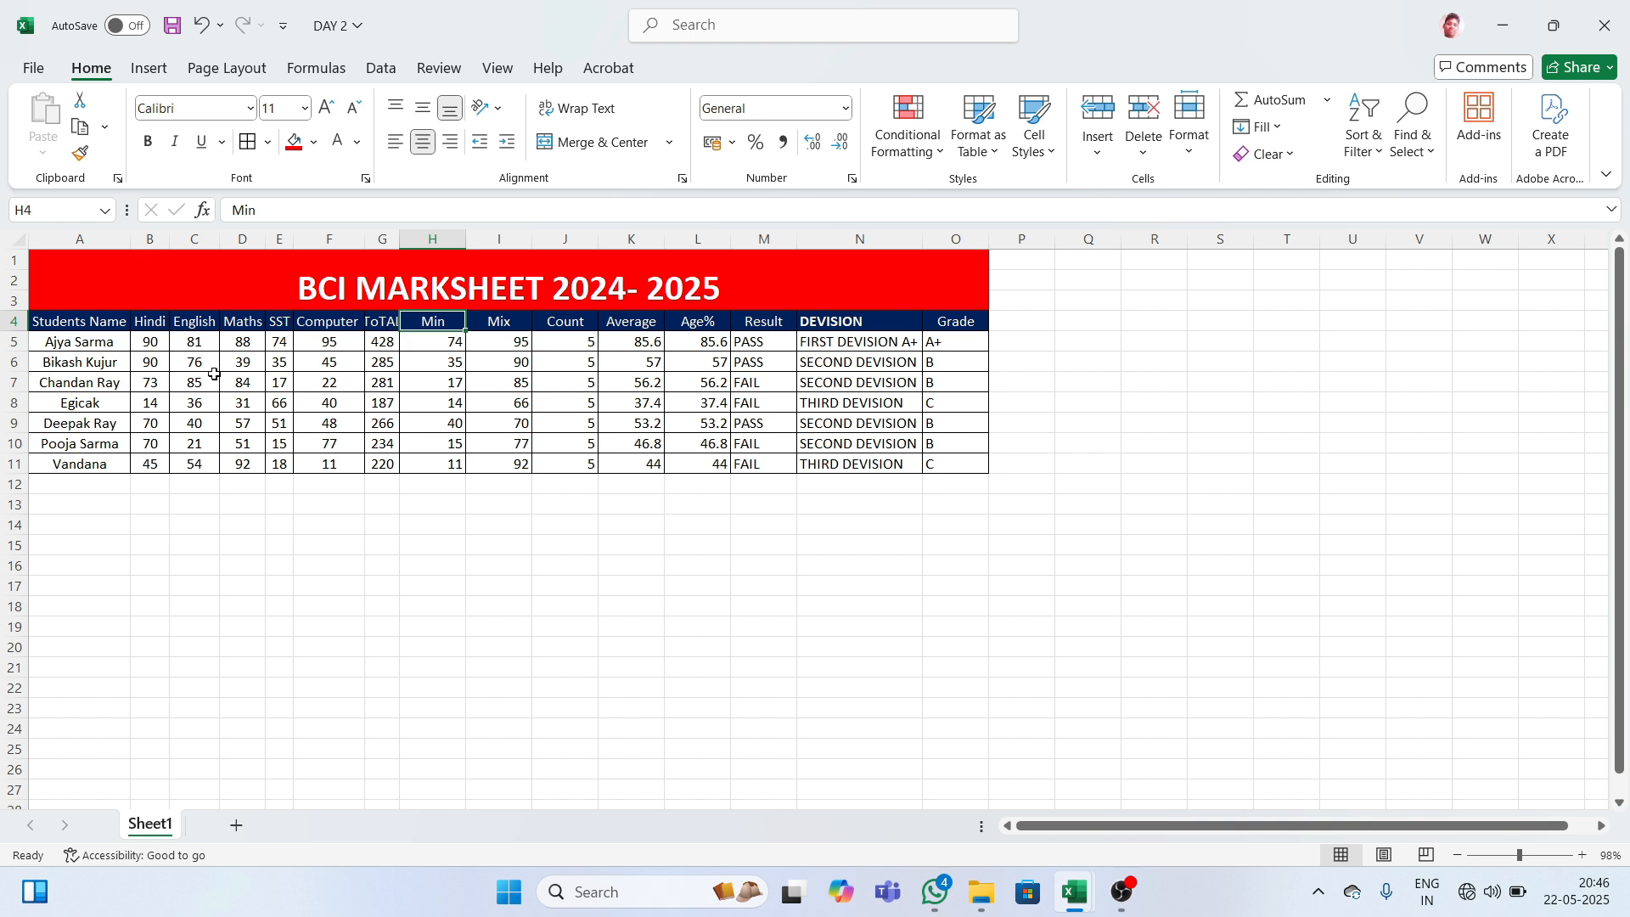
# - AutoFit the column widths of the table A4:O11
pyautogui.click(50, 319)
pyautogui.moveTo(50, 319); pyautogui.dragTo(948, 458)
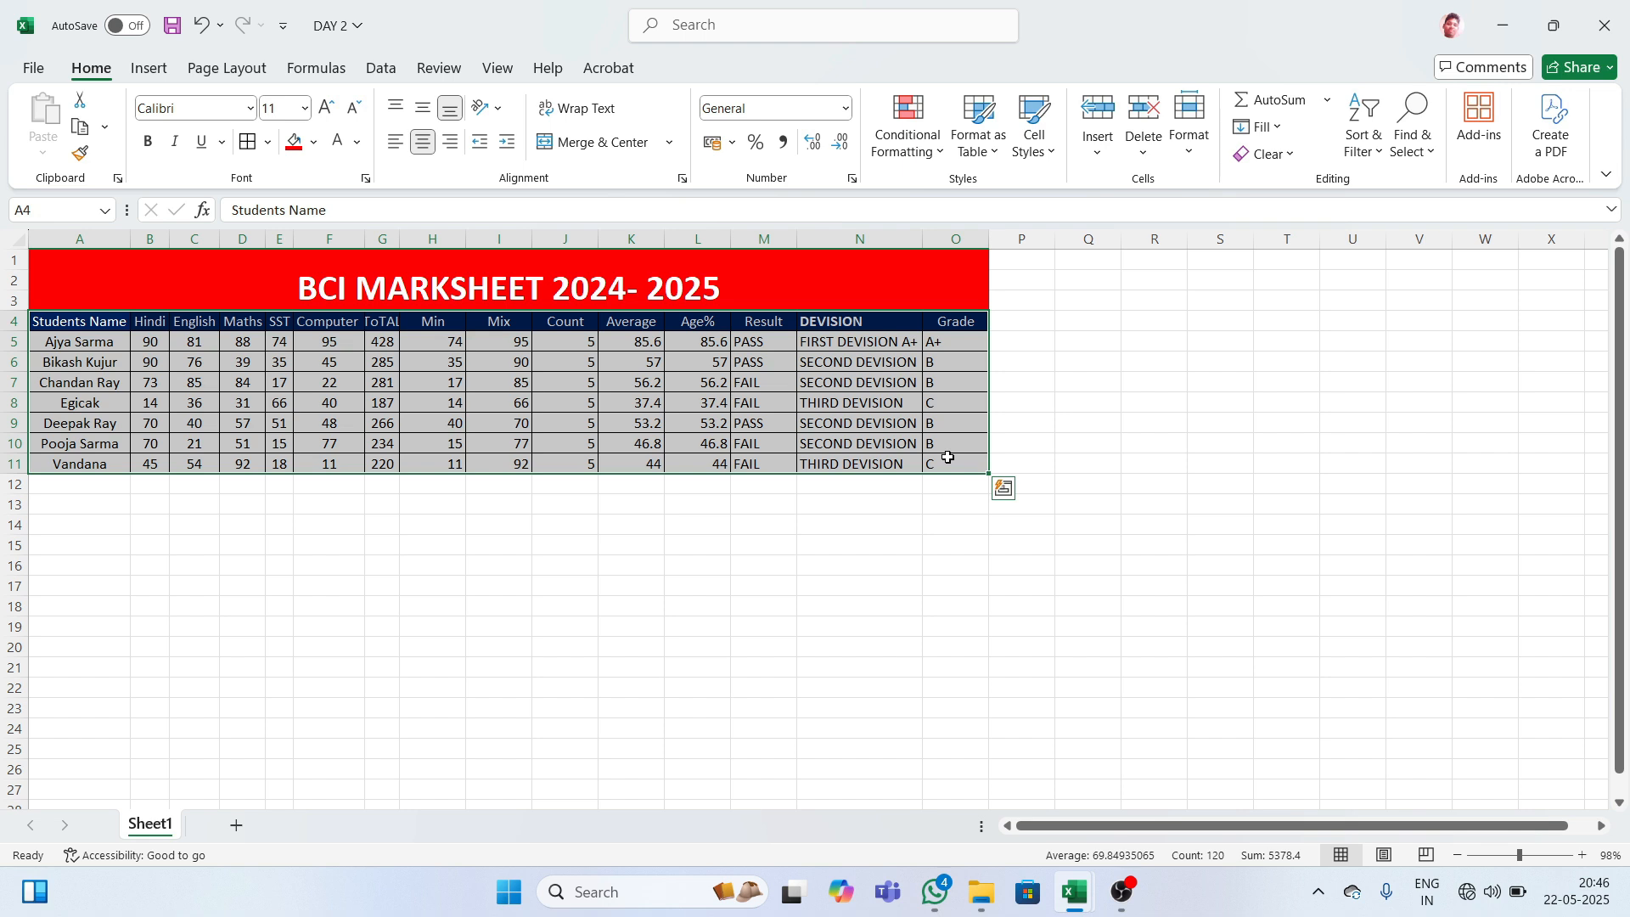
pyautogui.press('alt')
pyautogui.press('h')
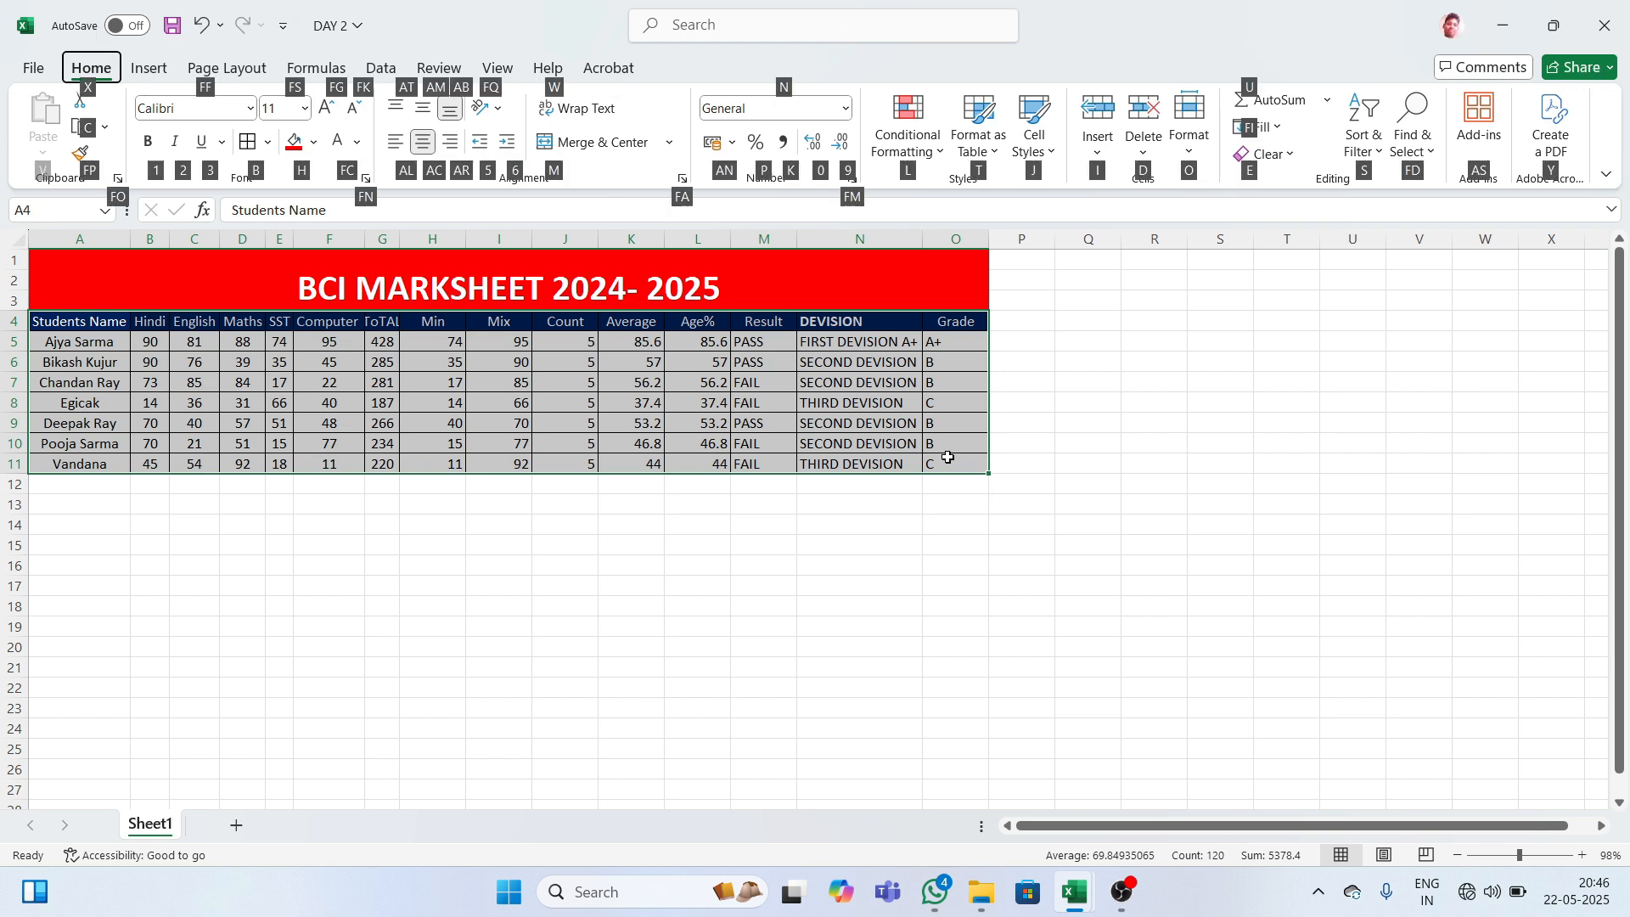
pyautogui.press('o')
pyautogui.press('i')
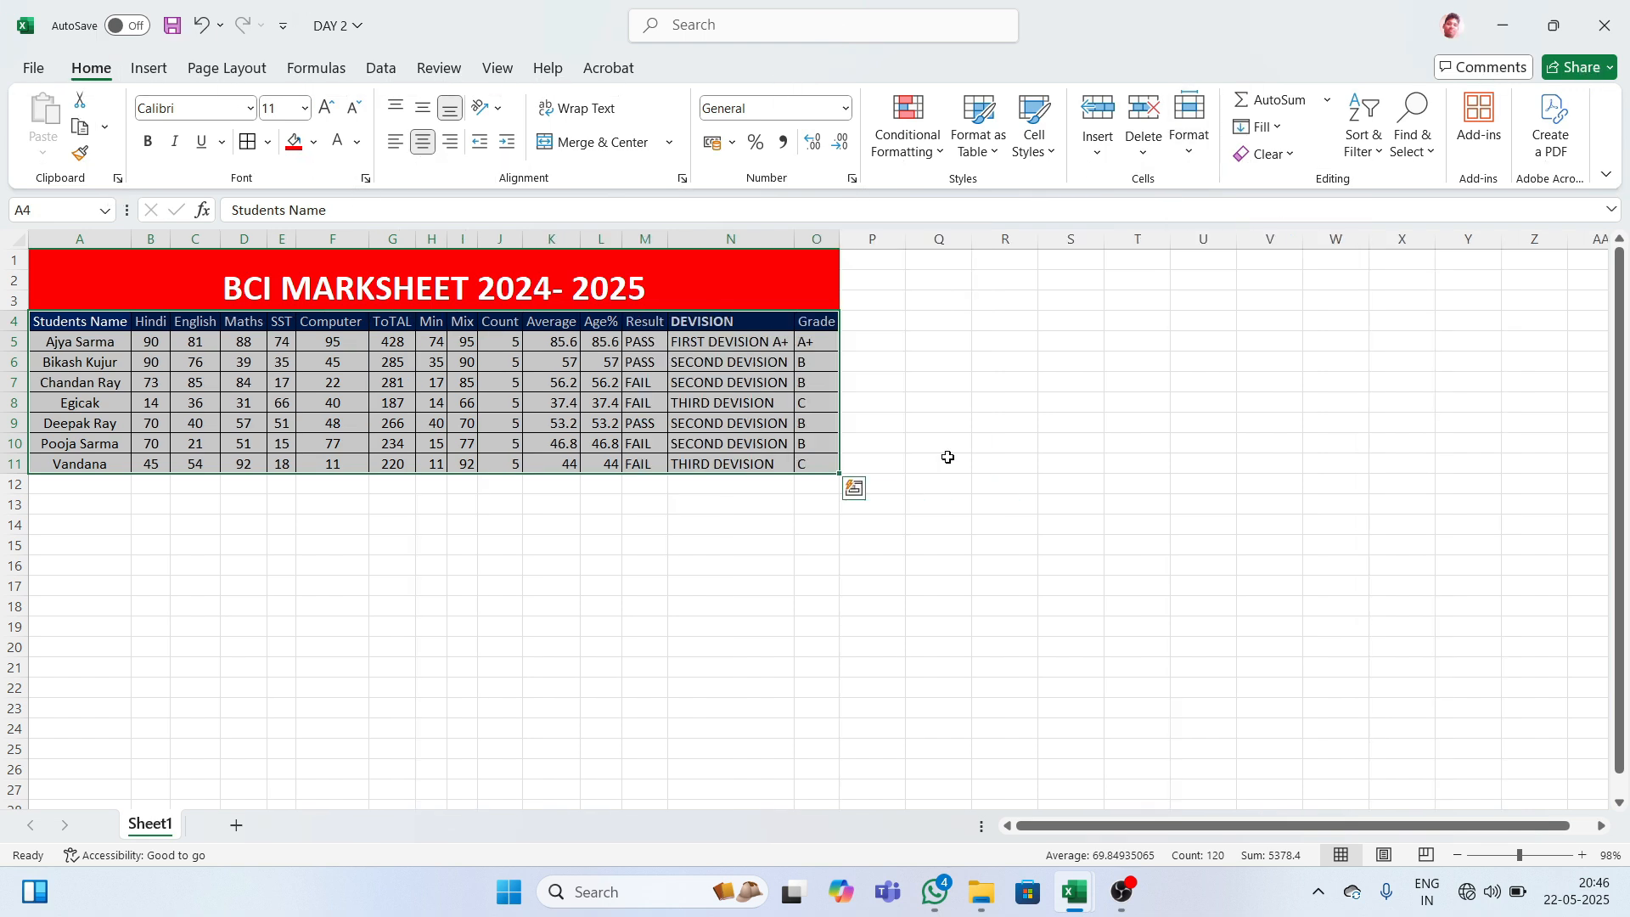
pyautogui.click(947, 457)
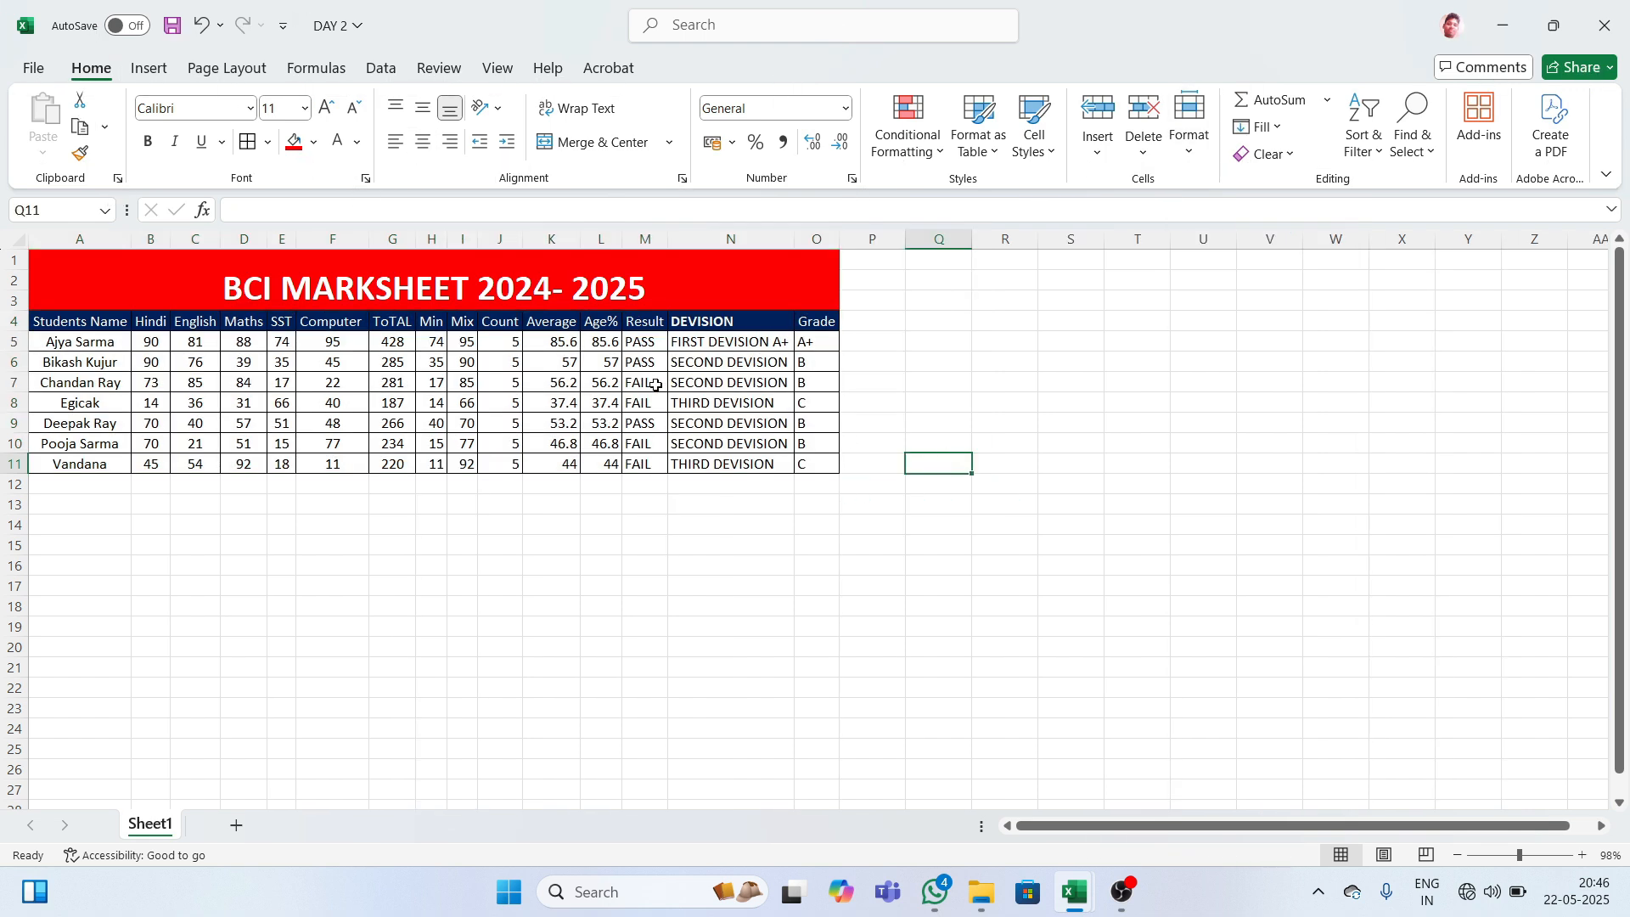
# - Correct a letter in the ToTAL header in G4
pyautogui.doubleClick(393, 320)
pyautogui.press('BackSpace')
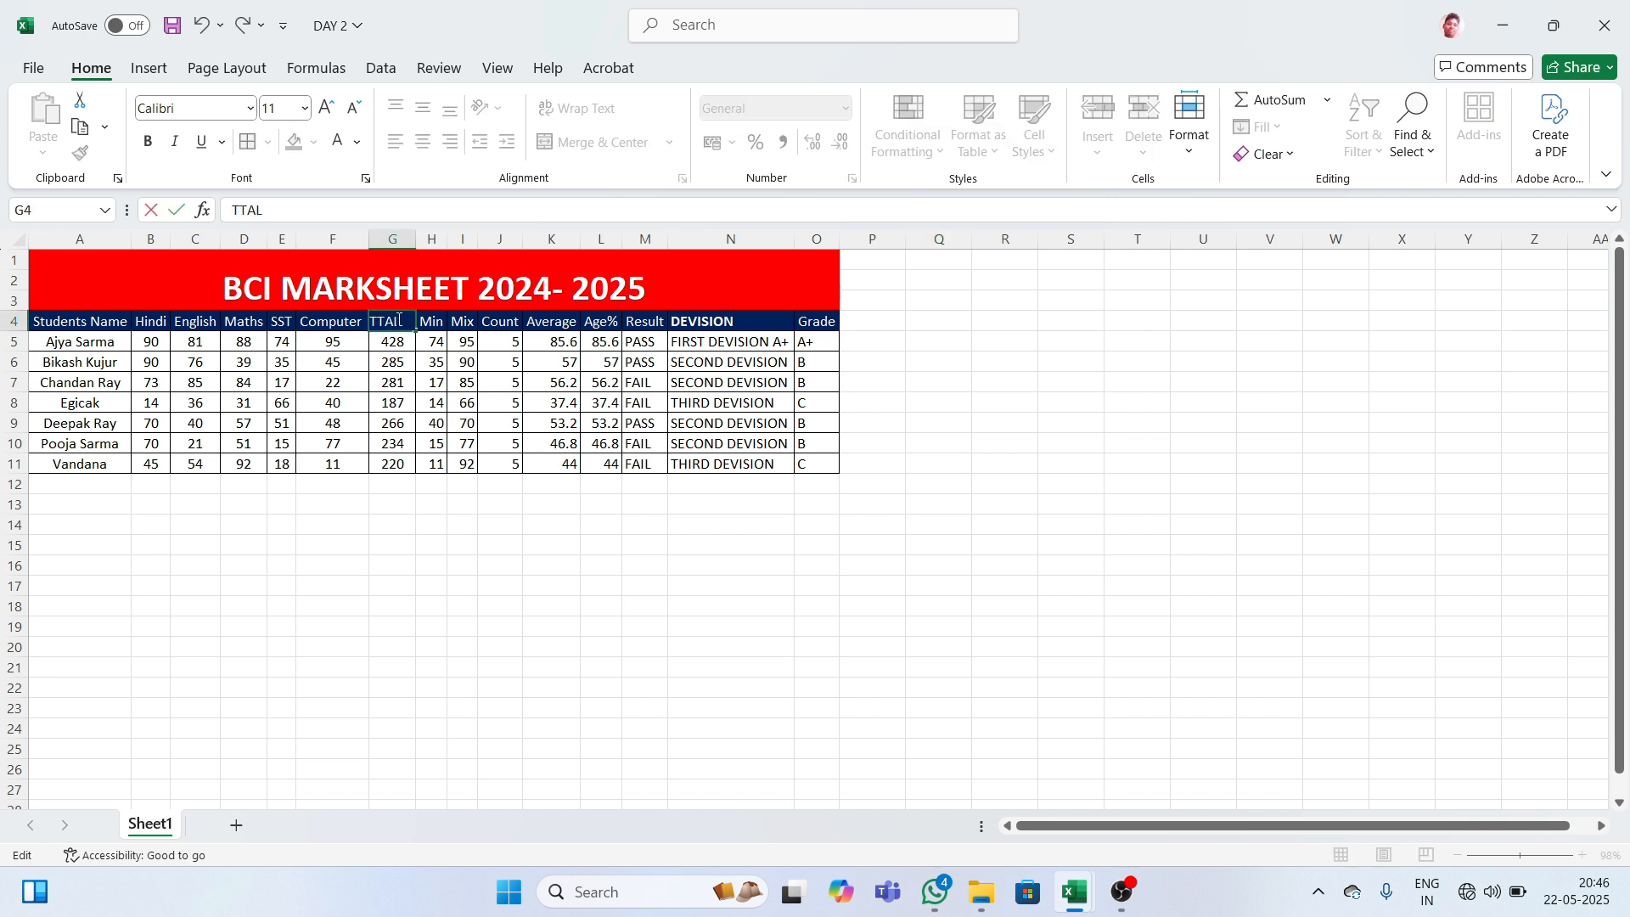
pyautogui.write('o')
pyautogui.click(480, 334)
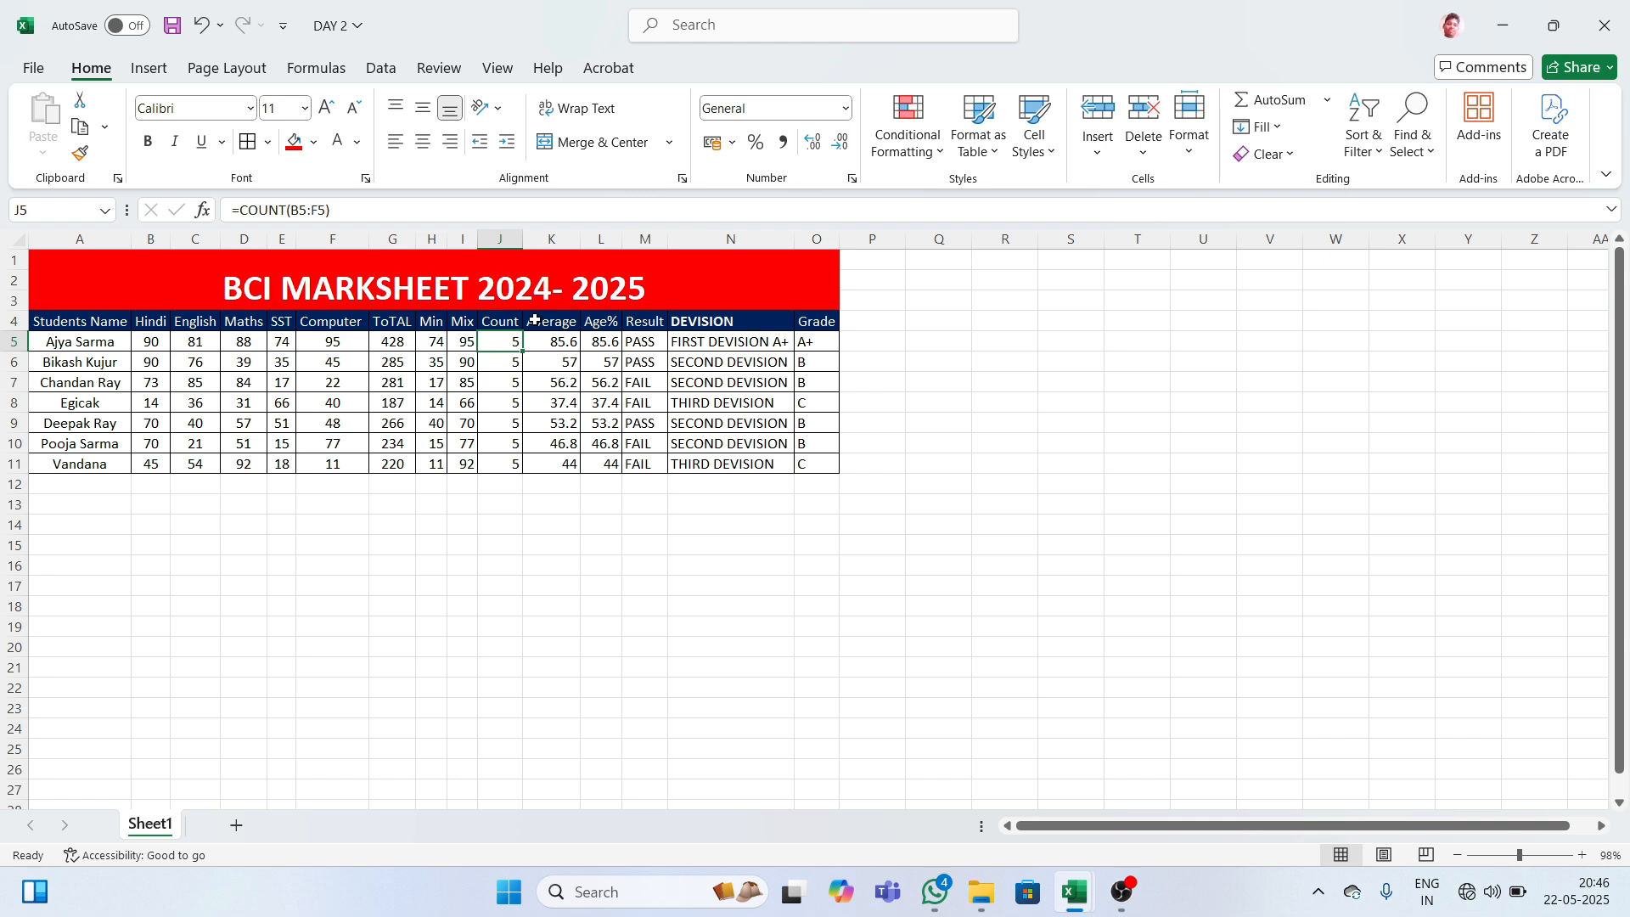
pyautogui.click(945, 327)
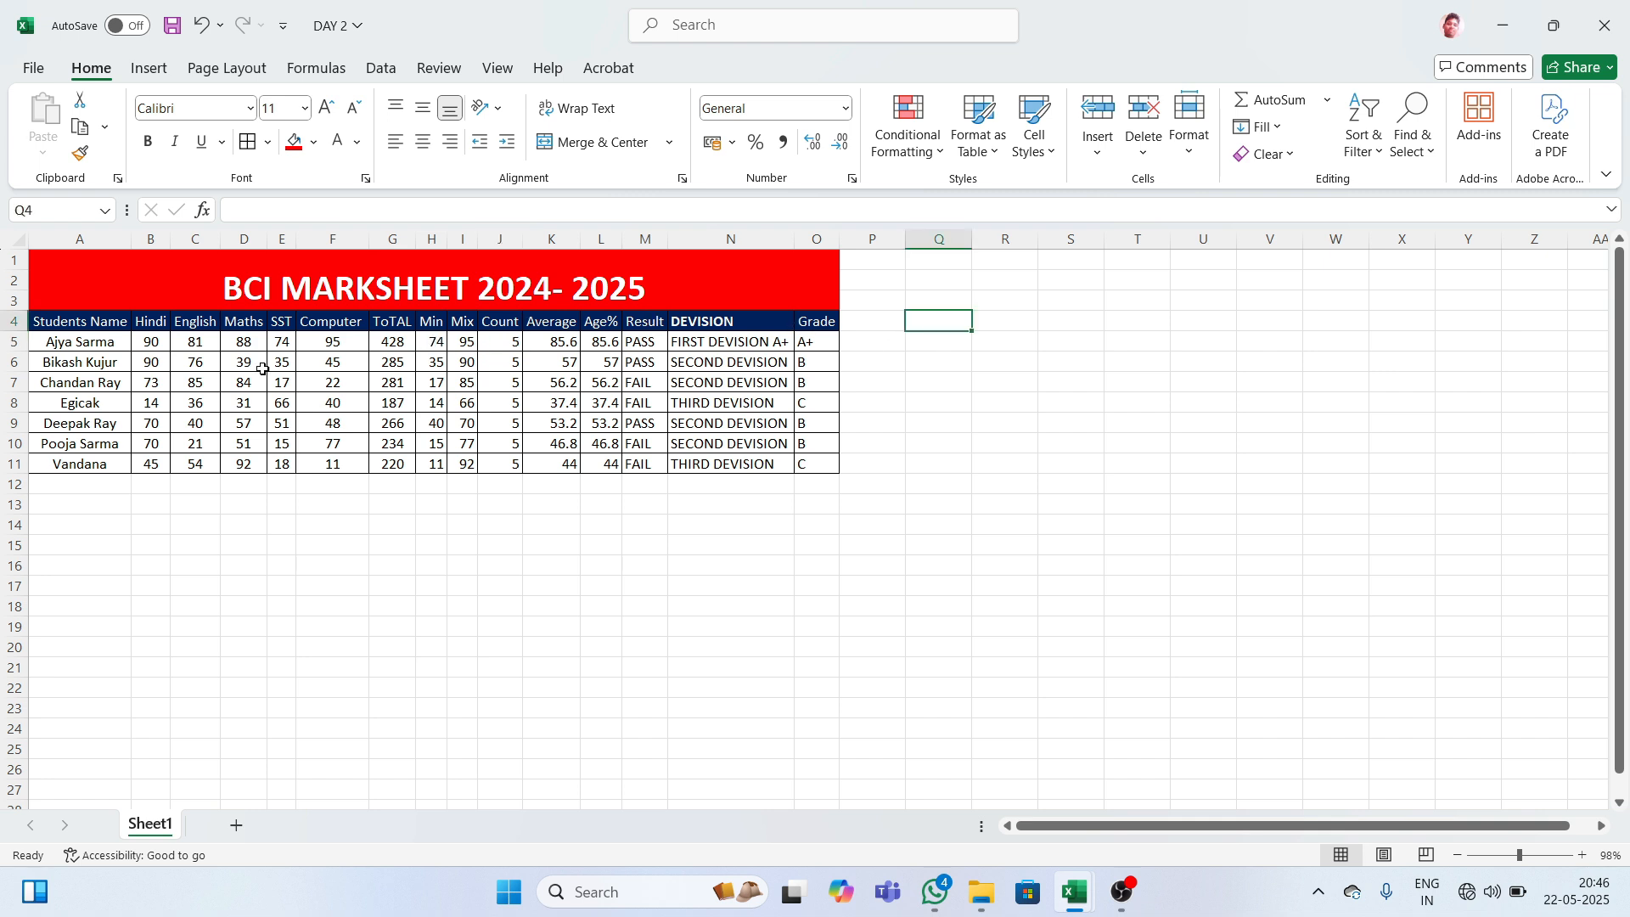
pyautogui.moveTo(72, 339)
pyautogui.mouseDown()
pyautogui.moveTo(471, 366)
pyautogui.moveTo(785, 429)
pyautogui.moveTo(852, 474)
pyautogui.moveTo(833, 458)
pyautogui.mouseUp()
pyautogui.click(937, 383)
pyautogui.click(833, 353)
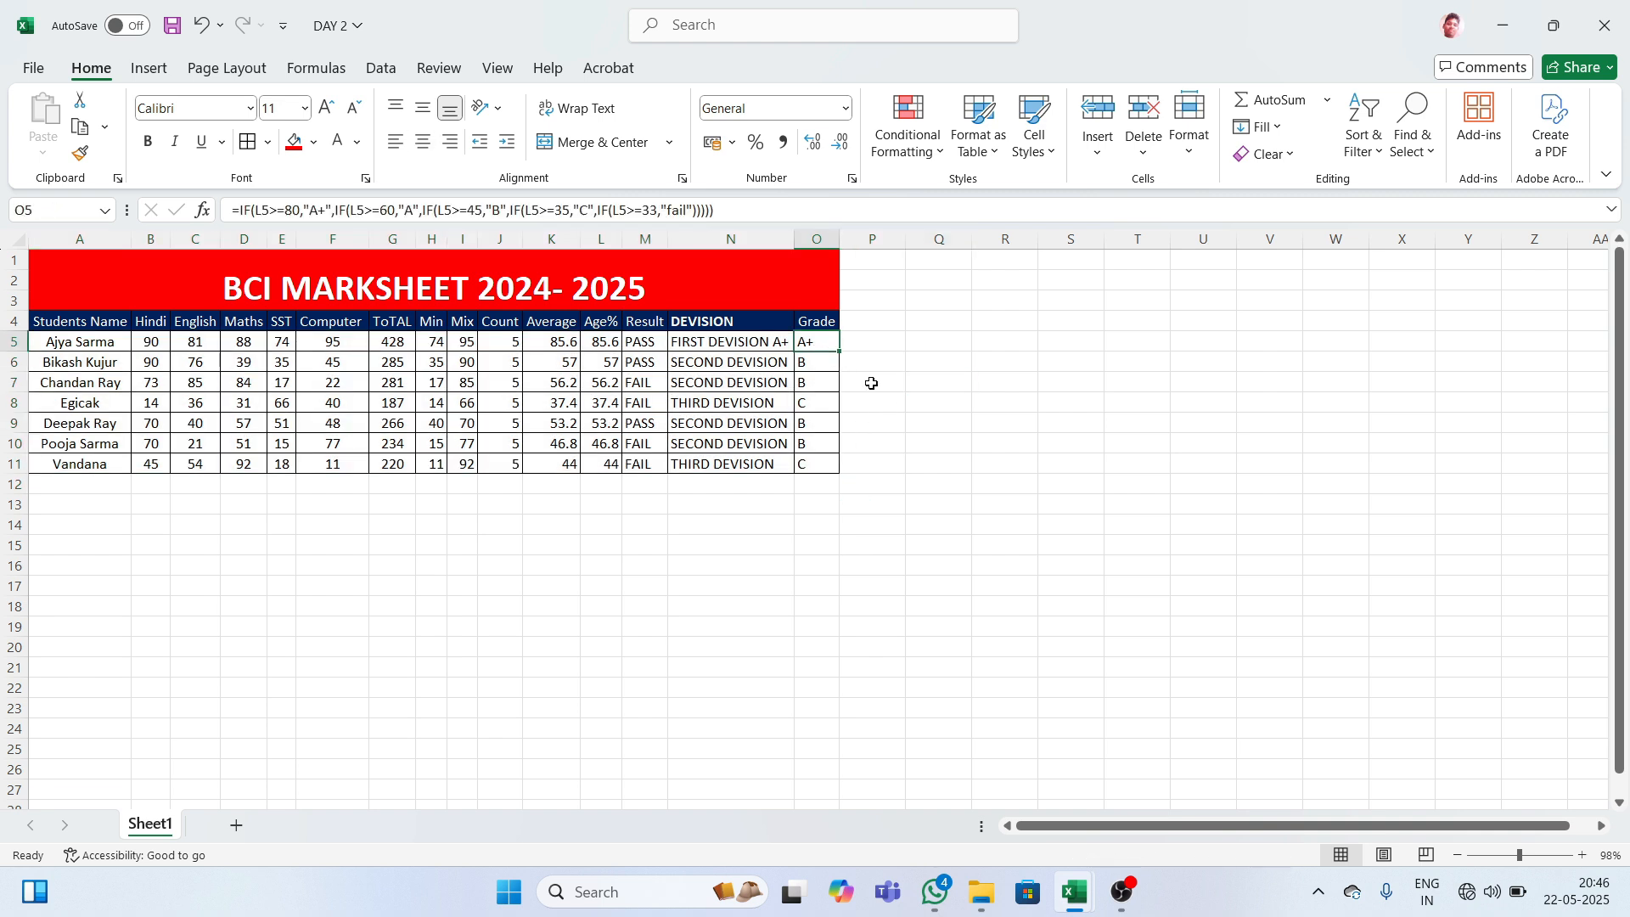
pyautogui.click(705, 365)
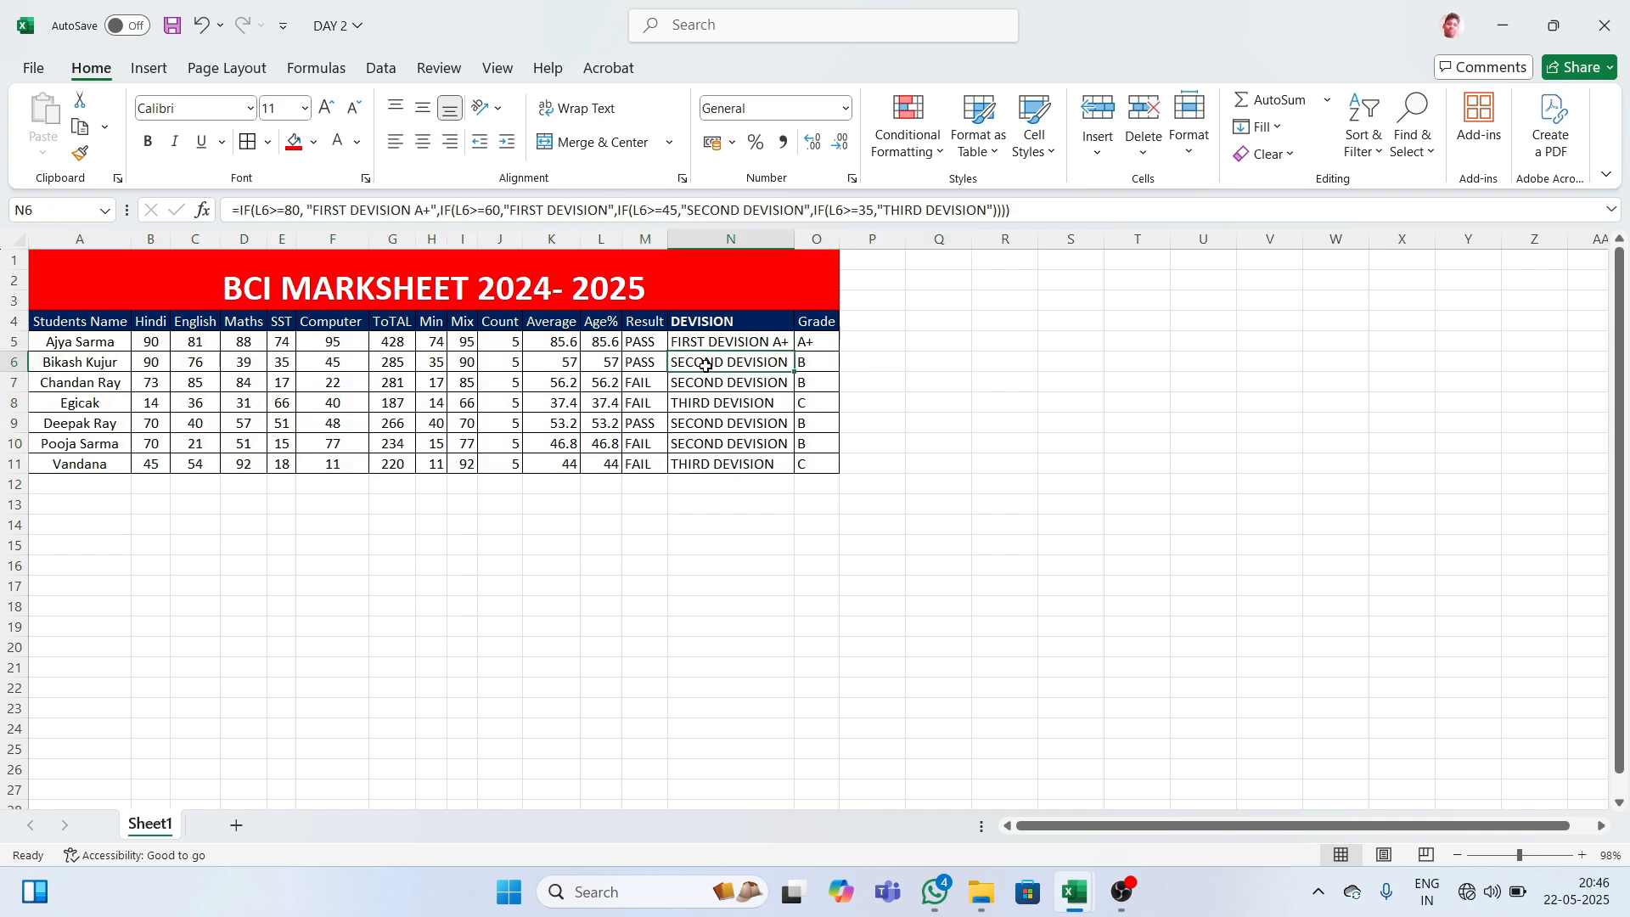
pyautogui.click(638, 363)
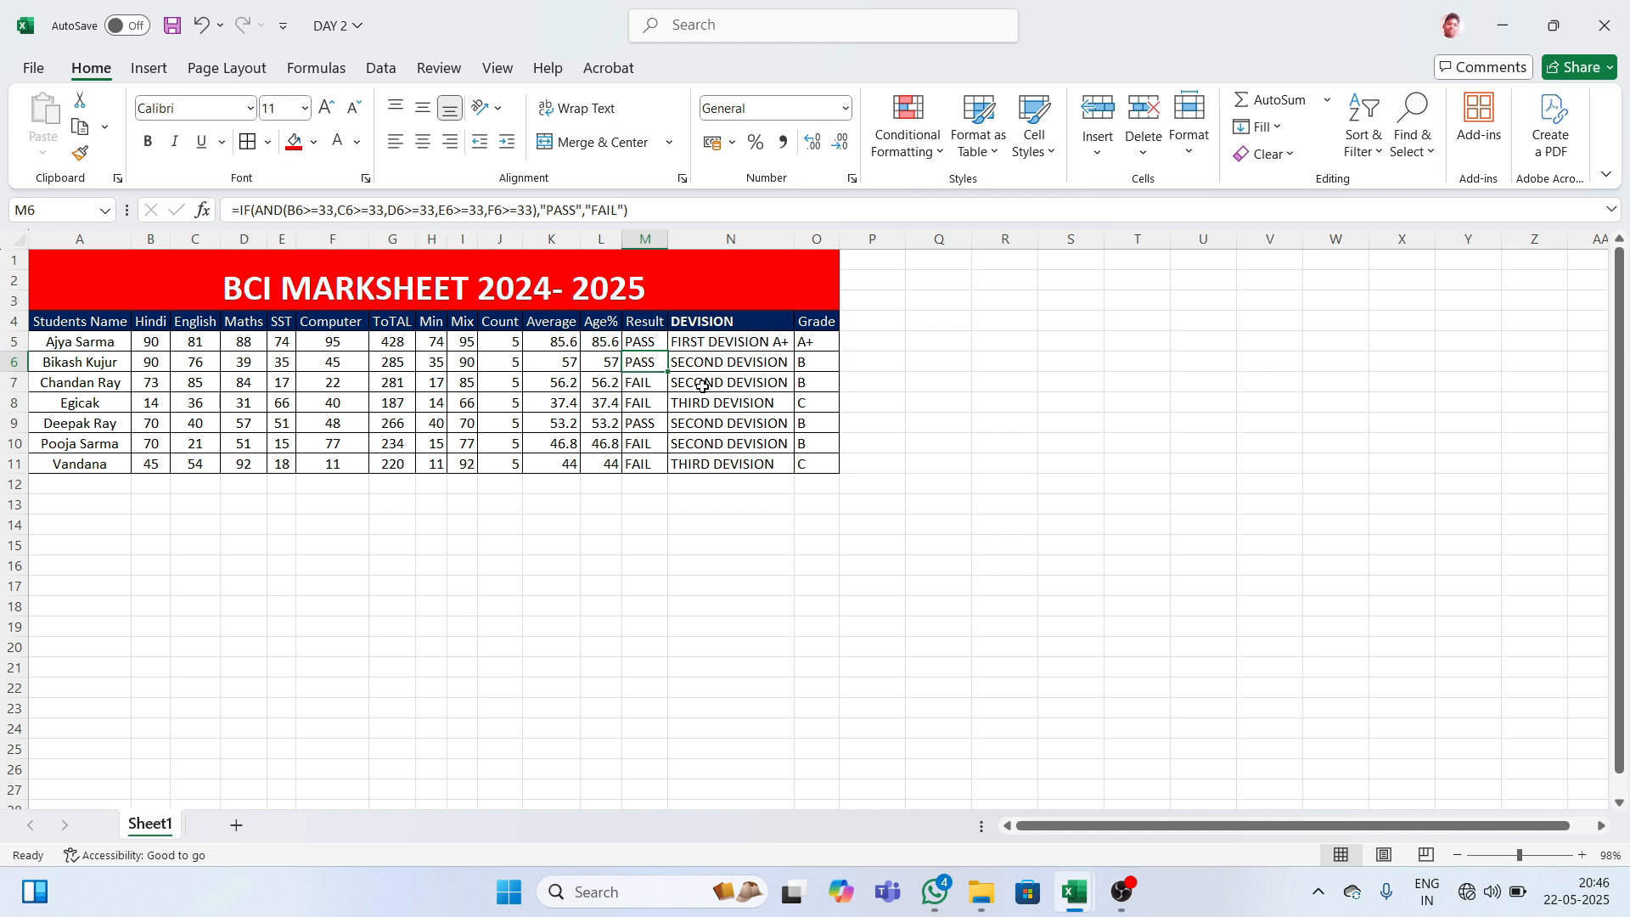
pyautogui.click(734, 344)
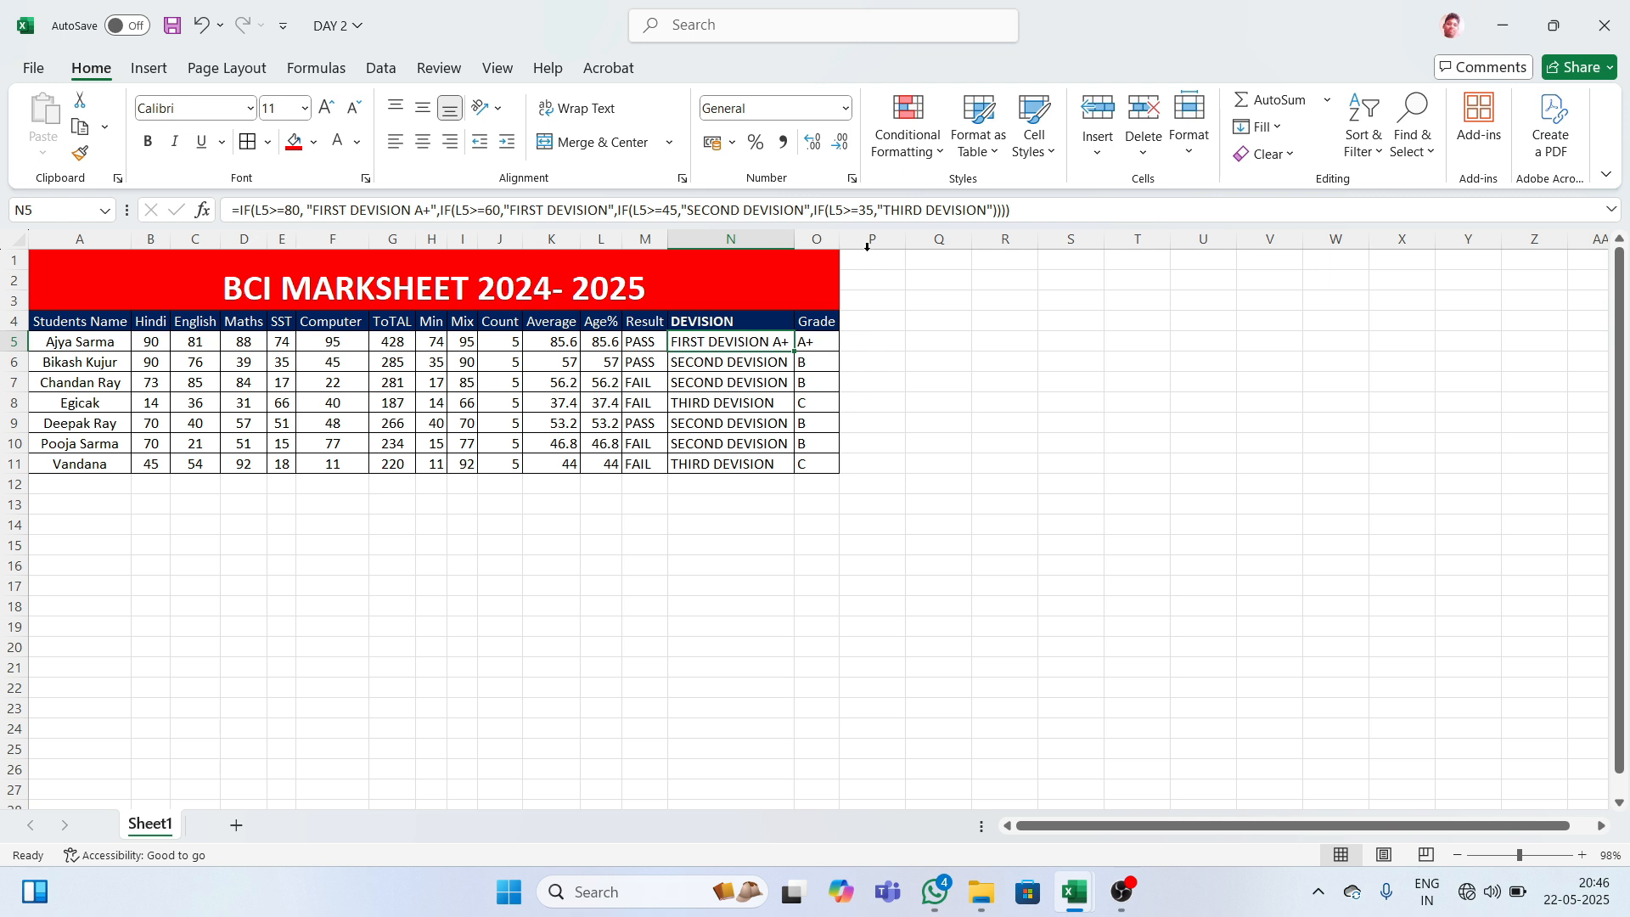
pyautogui.click(829, 340)
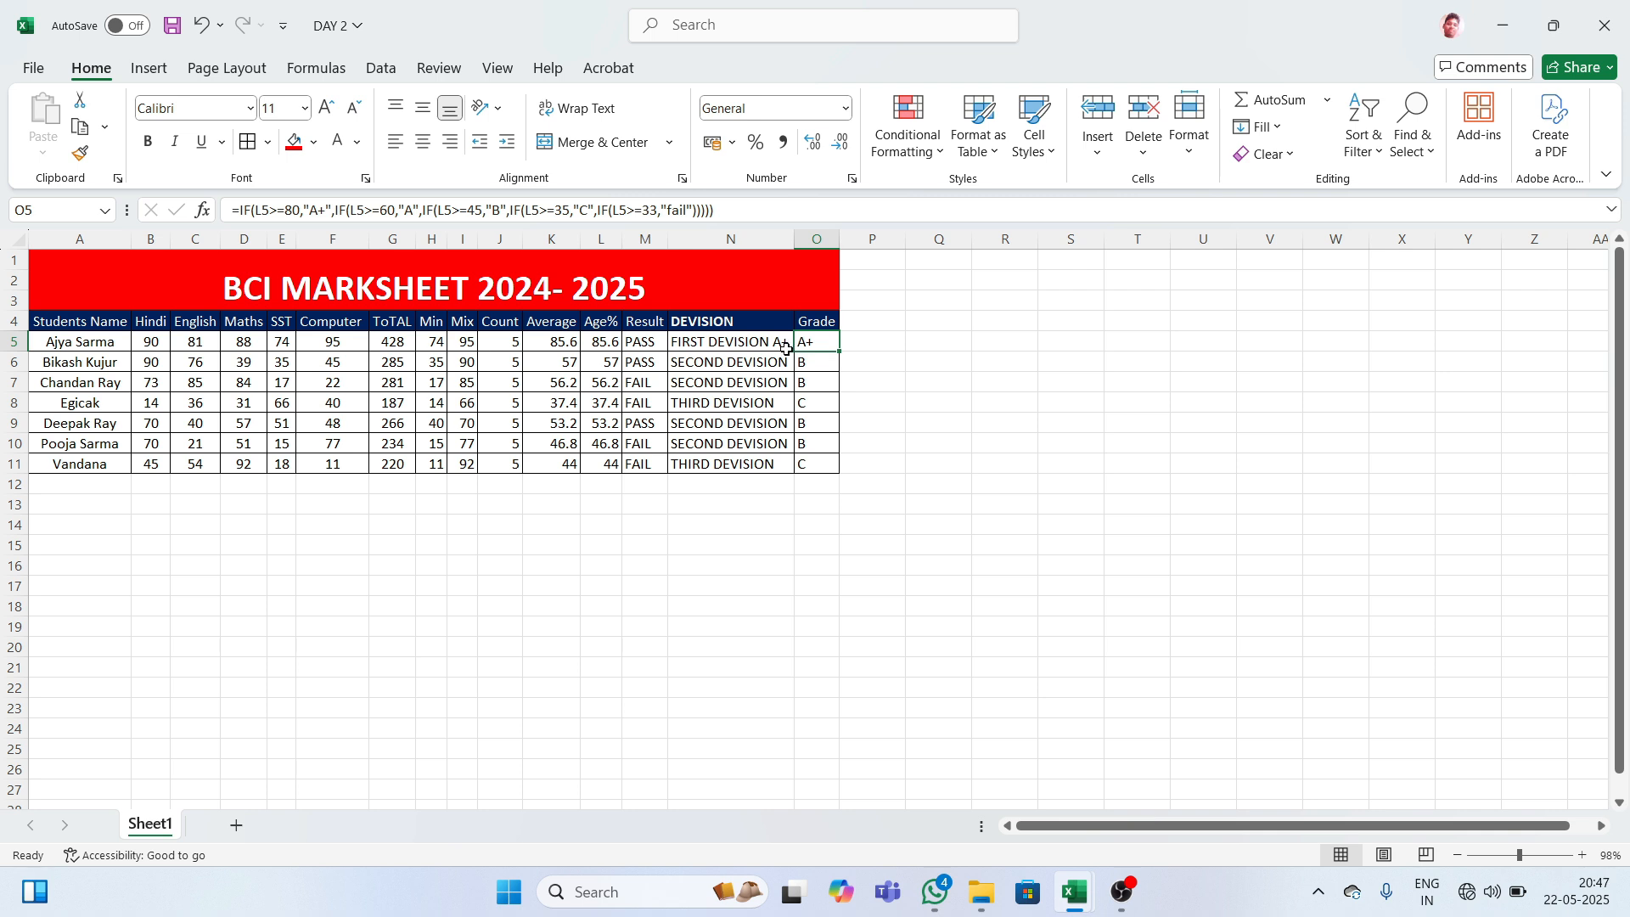
pyautogui.click(630, 350)
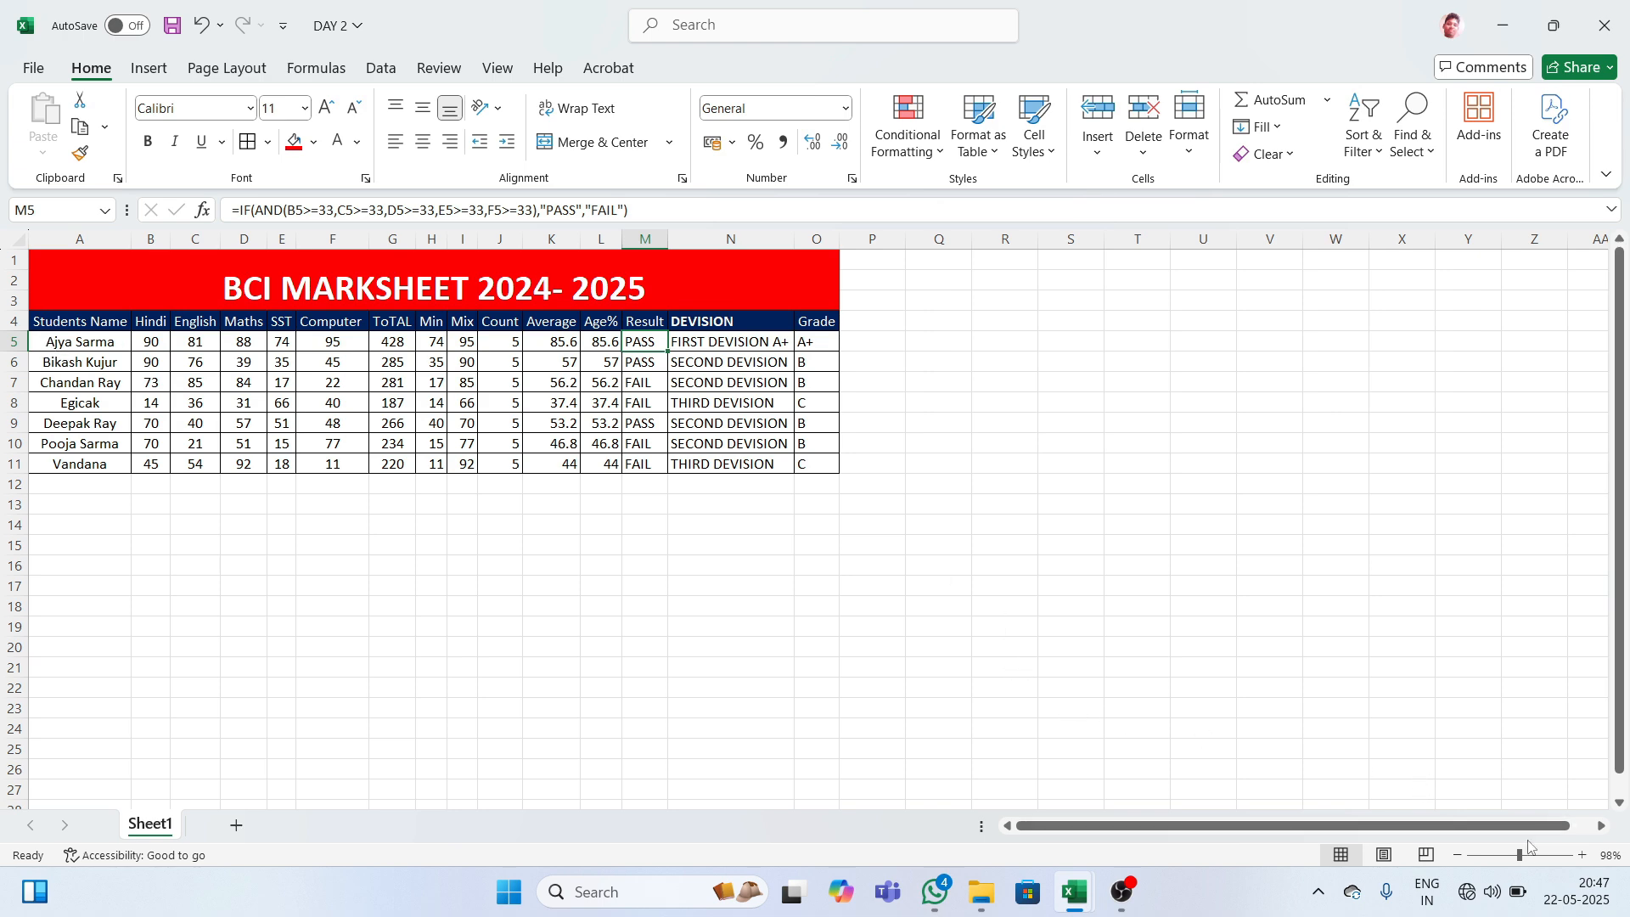
# - Zoom the sheet to 170% and check the Result, Division and Grade formulas in M5:O5
pyautogui.moveTo(1521, 861); pyautogui.dragTo(1529, 866)
pyautogui.click(701, 694)
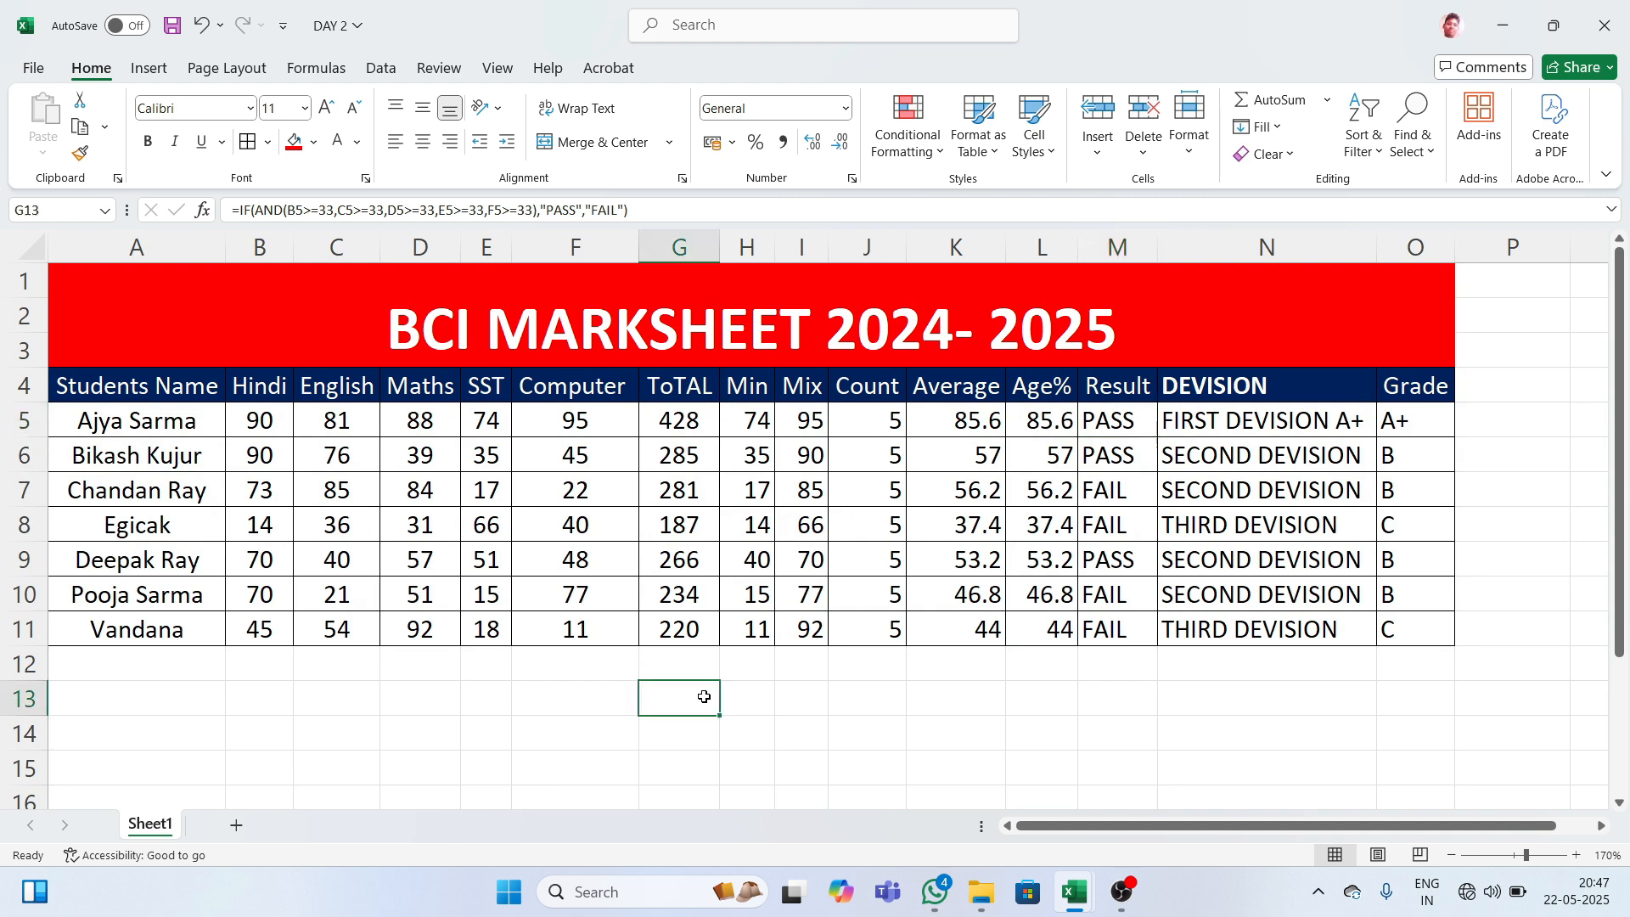
pyautogui.click(1107, 422)
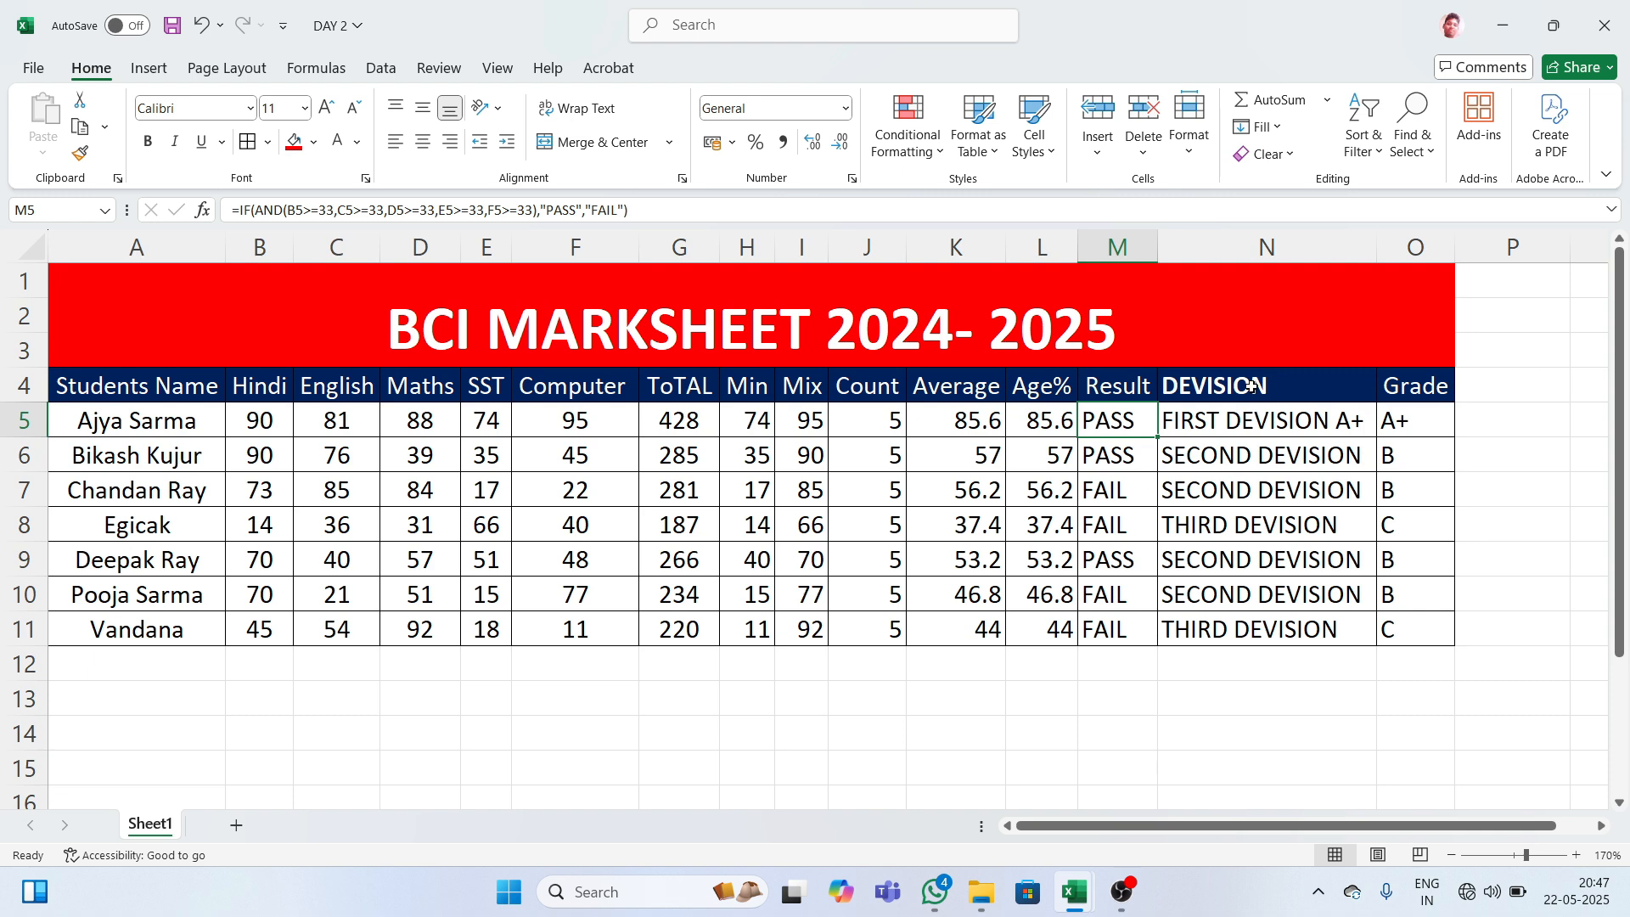
pyautogui.click(1224, 412)
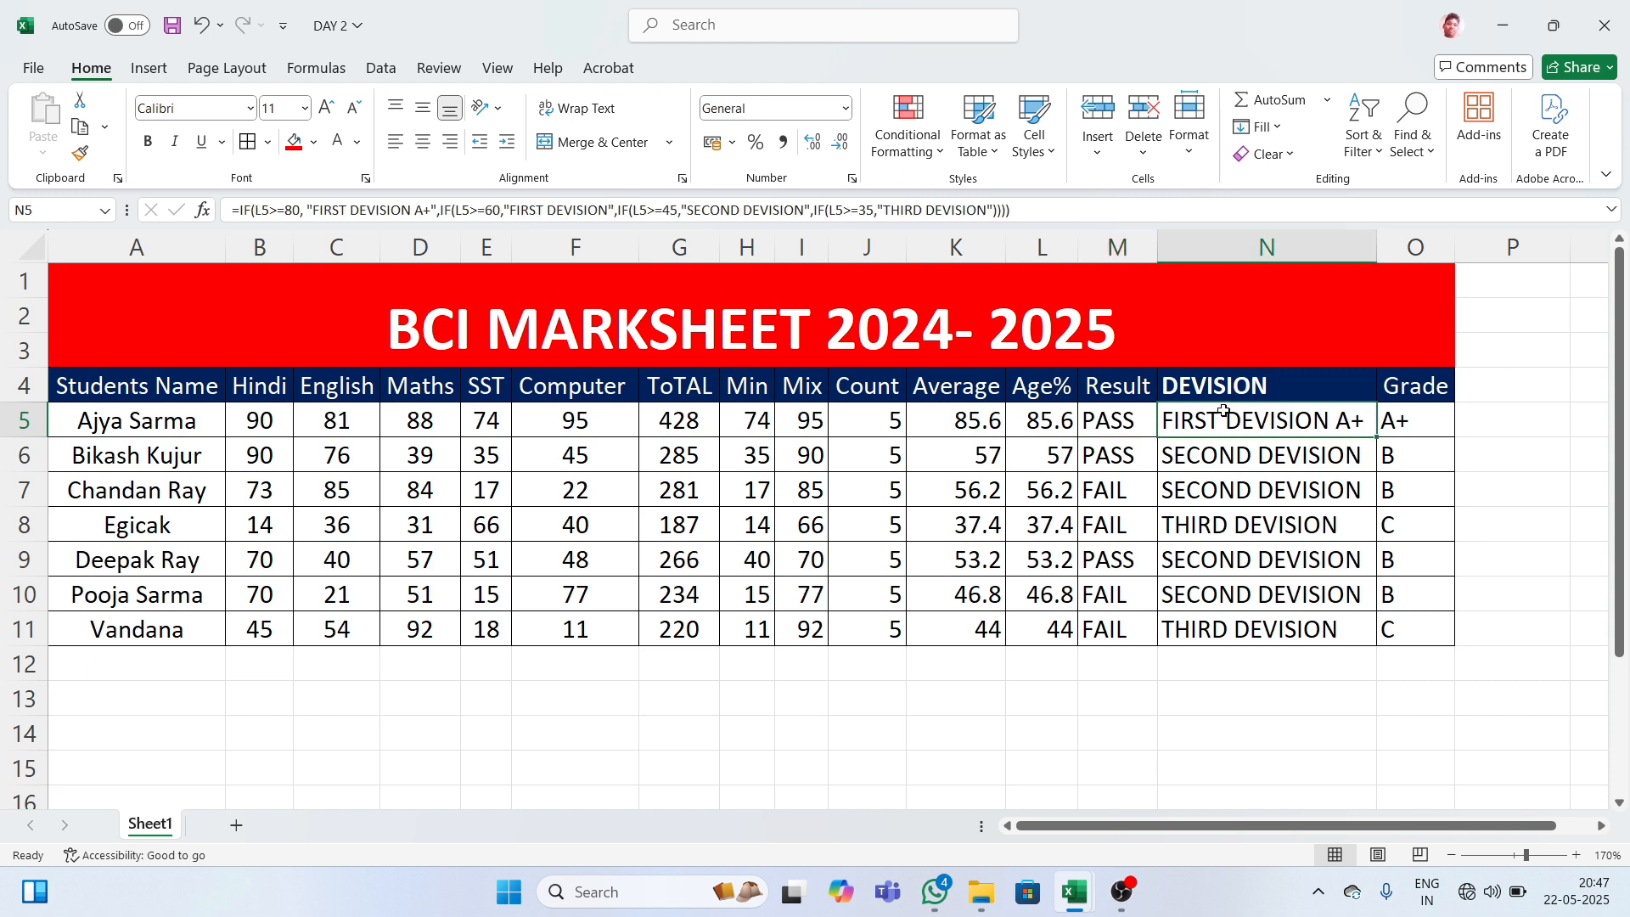
pyautogui.click(1409, 423)
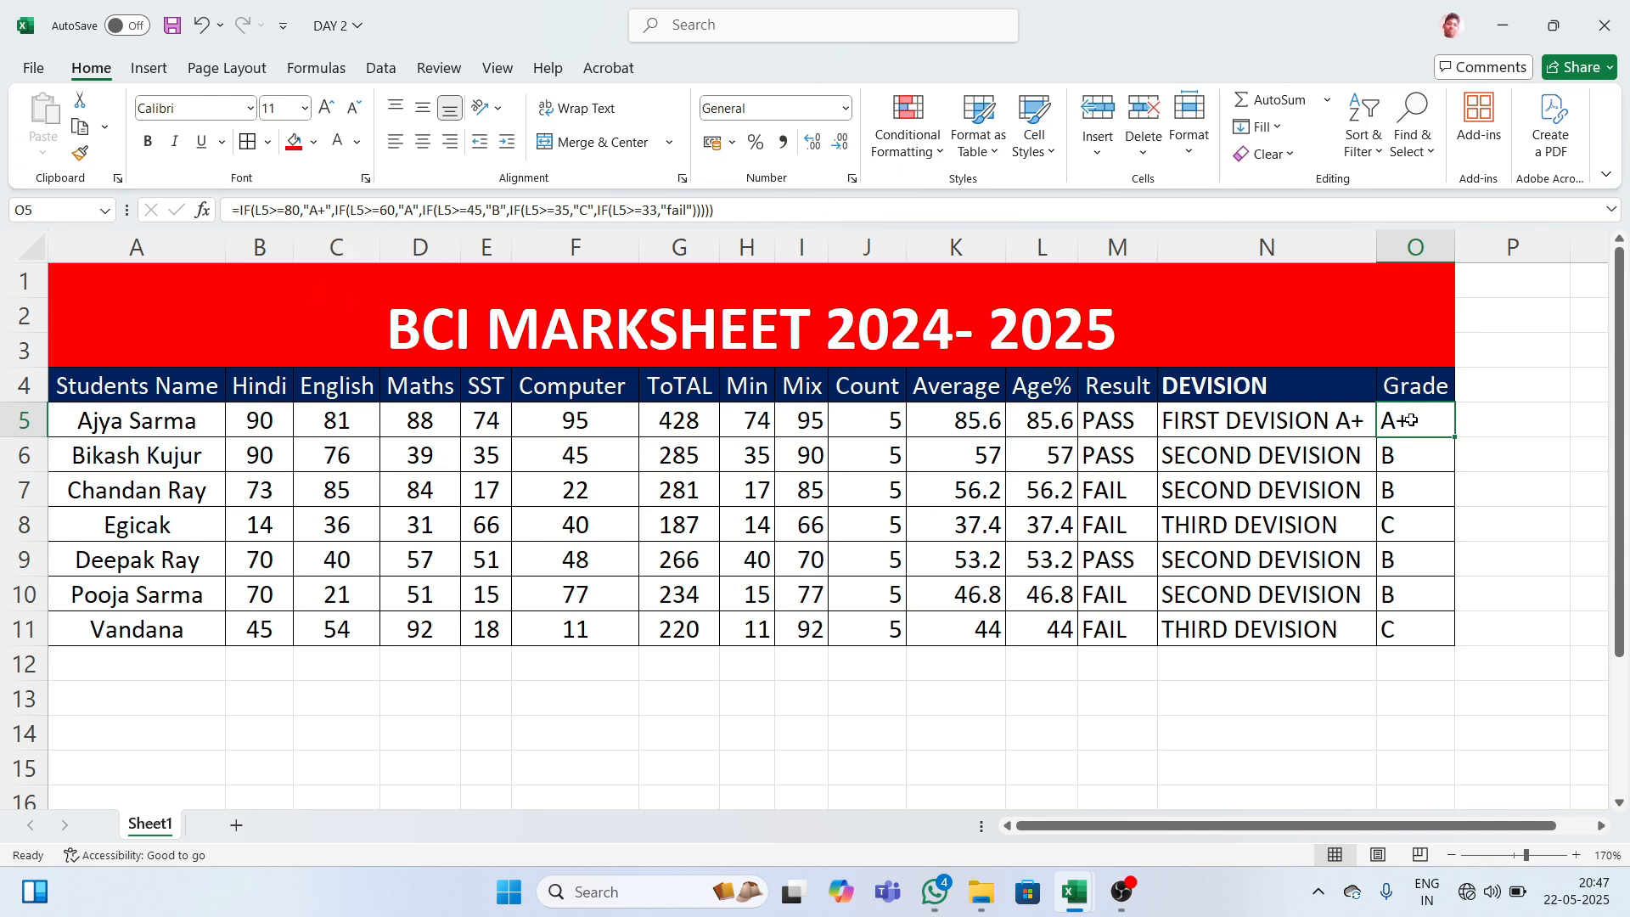
# - Compare the grade, PASS/FAIL and division formulas for rows 5 to 7
pyautogui.click(1416, 447)
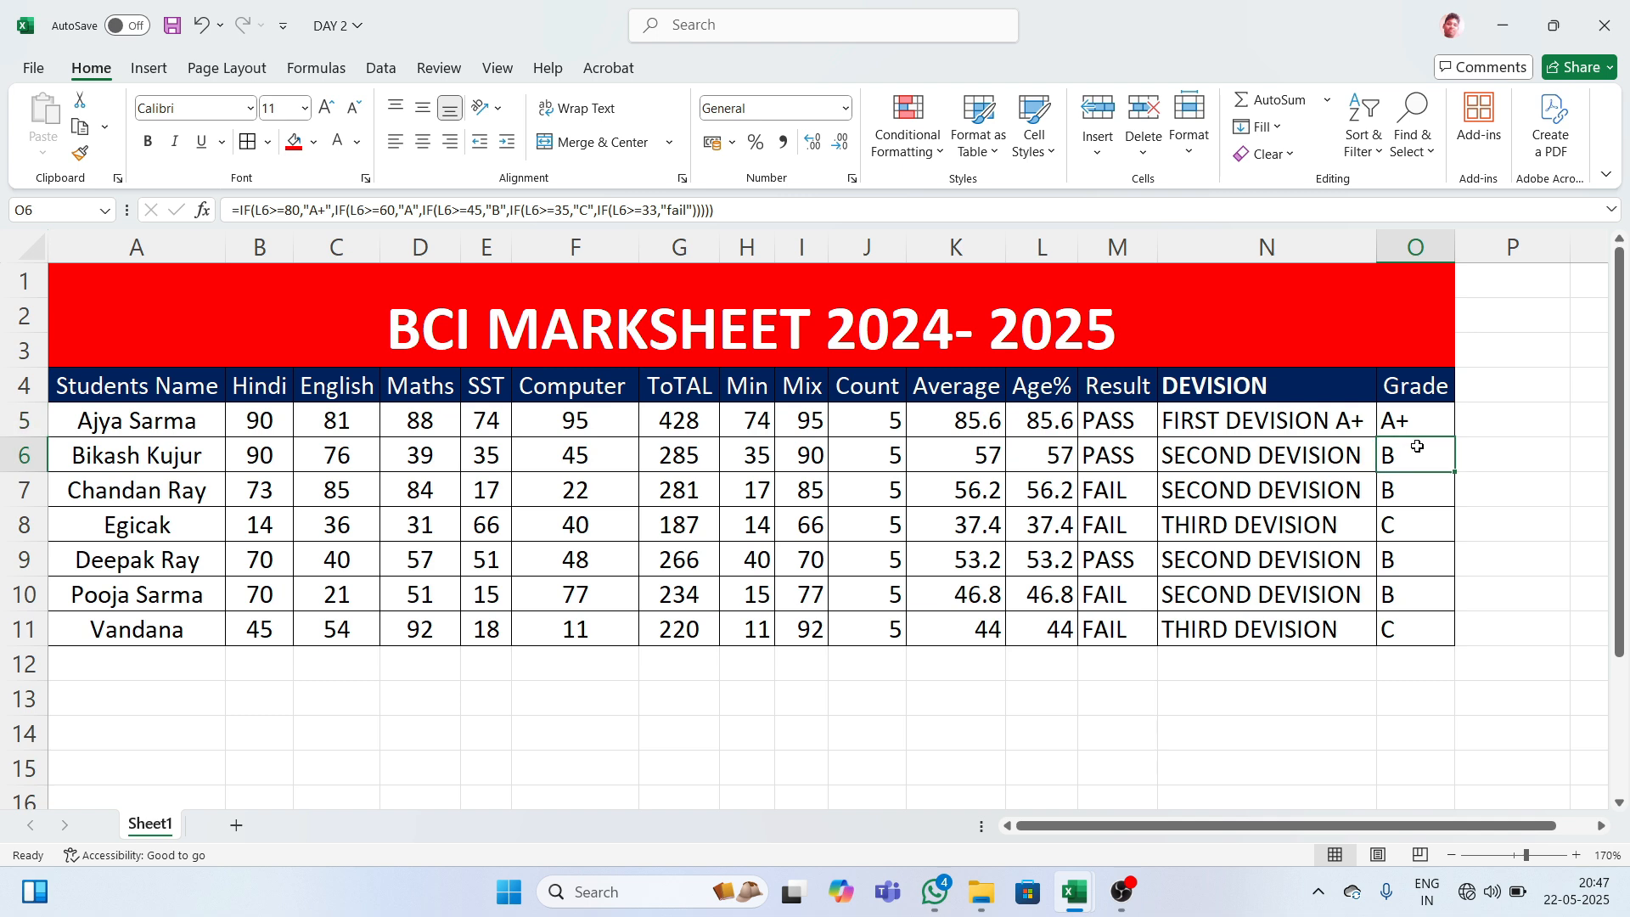
pyautogui.click(1413, 428)
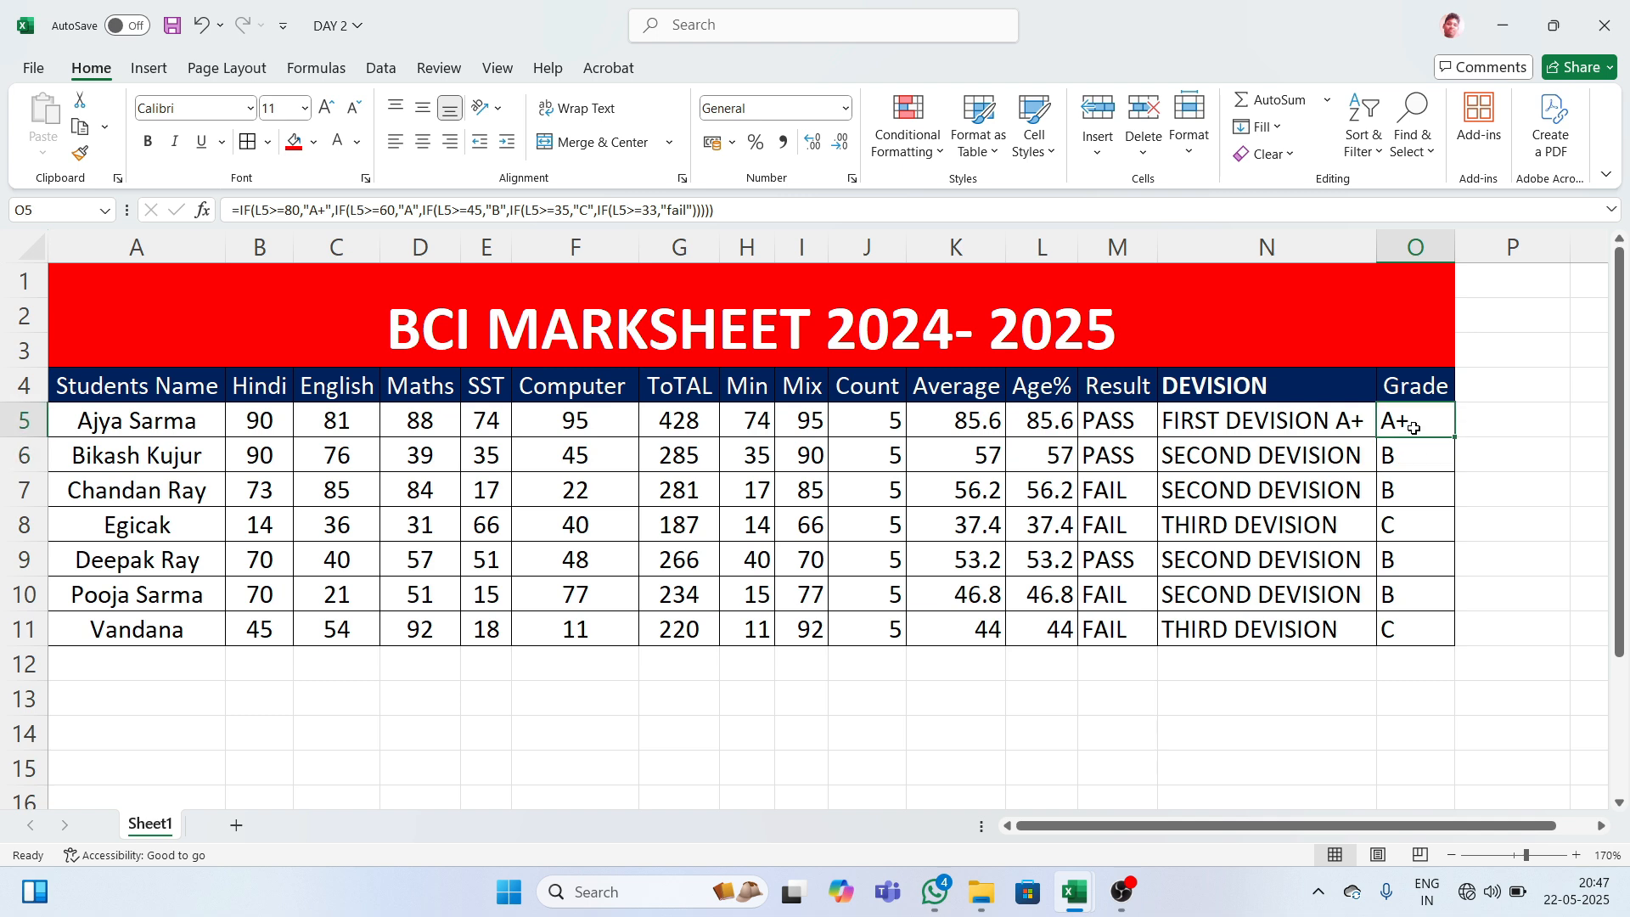
pyautogui.click(1094, 435)
pyautogui.click(1206, 413)
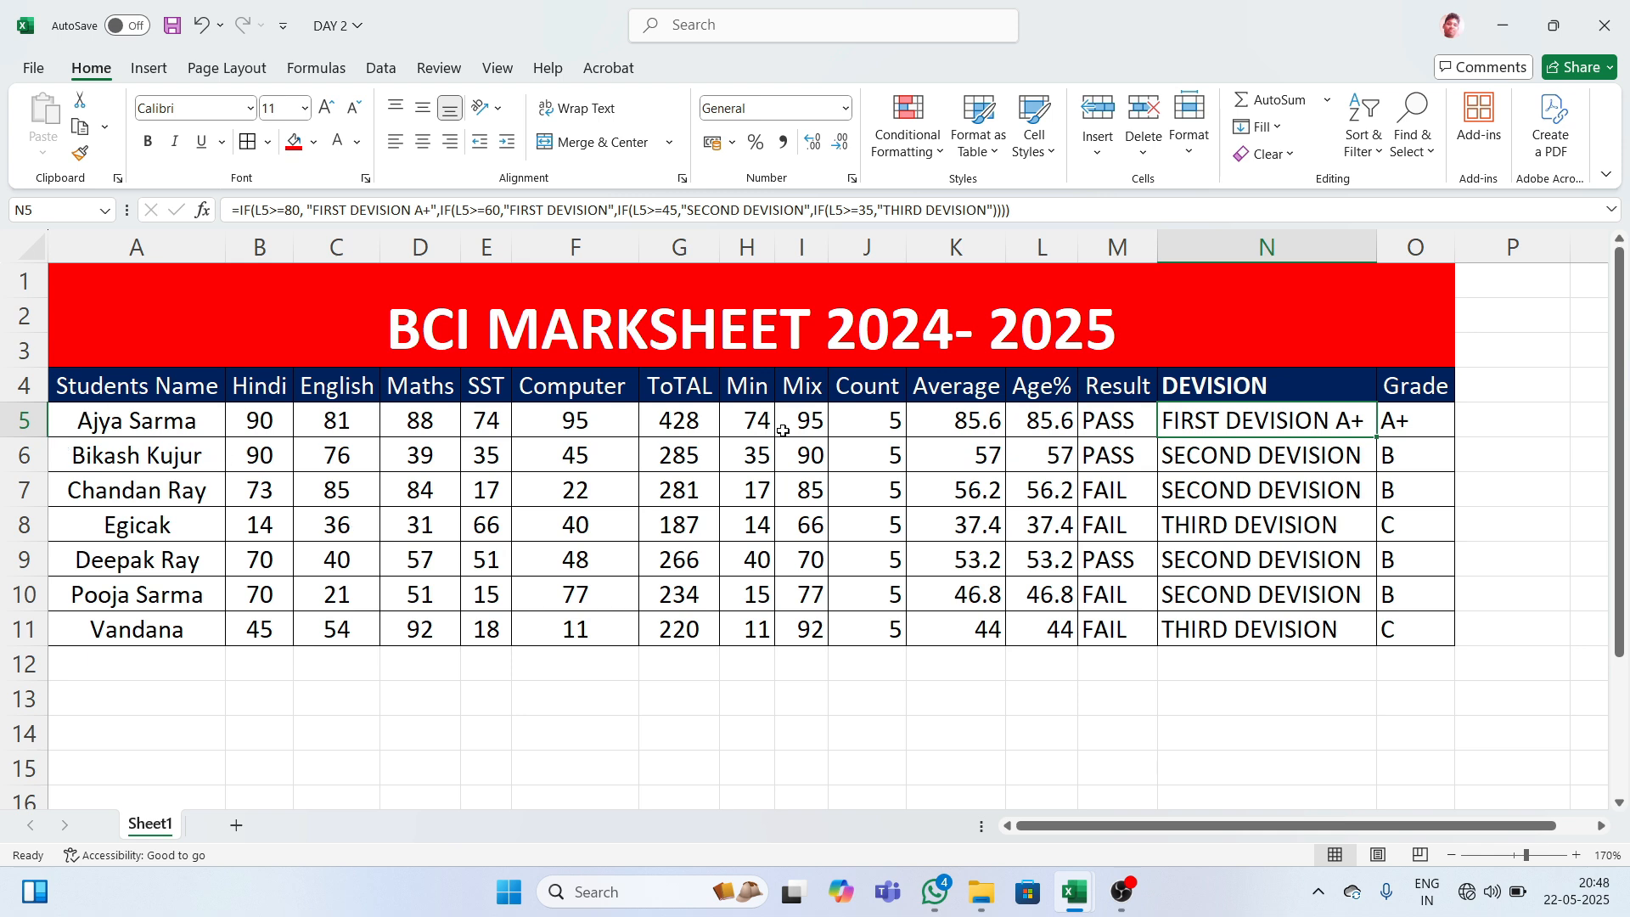
pyautogui.click(1254, 445)
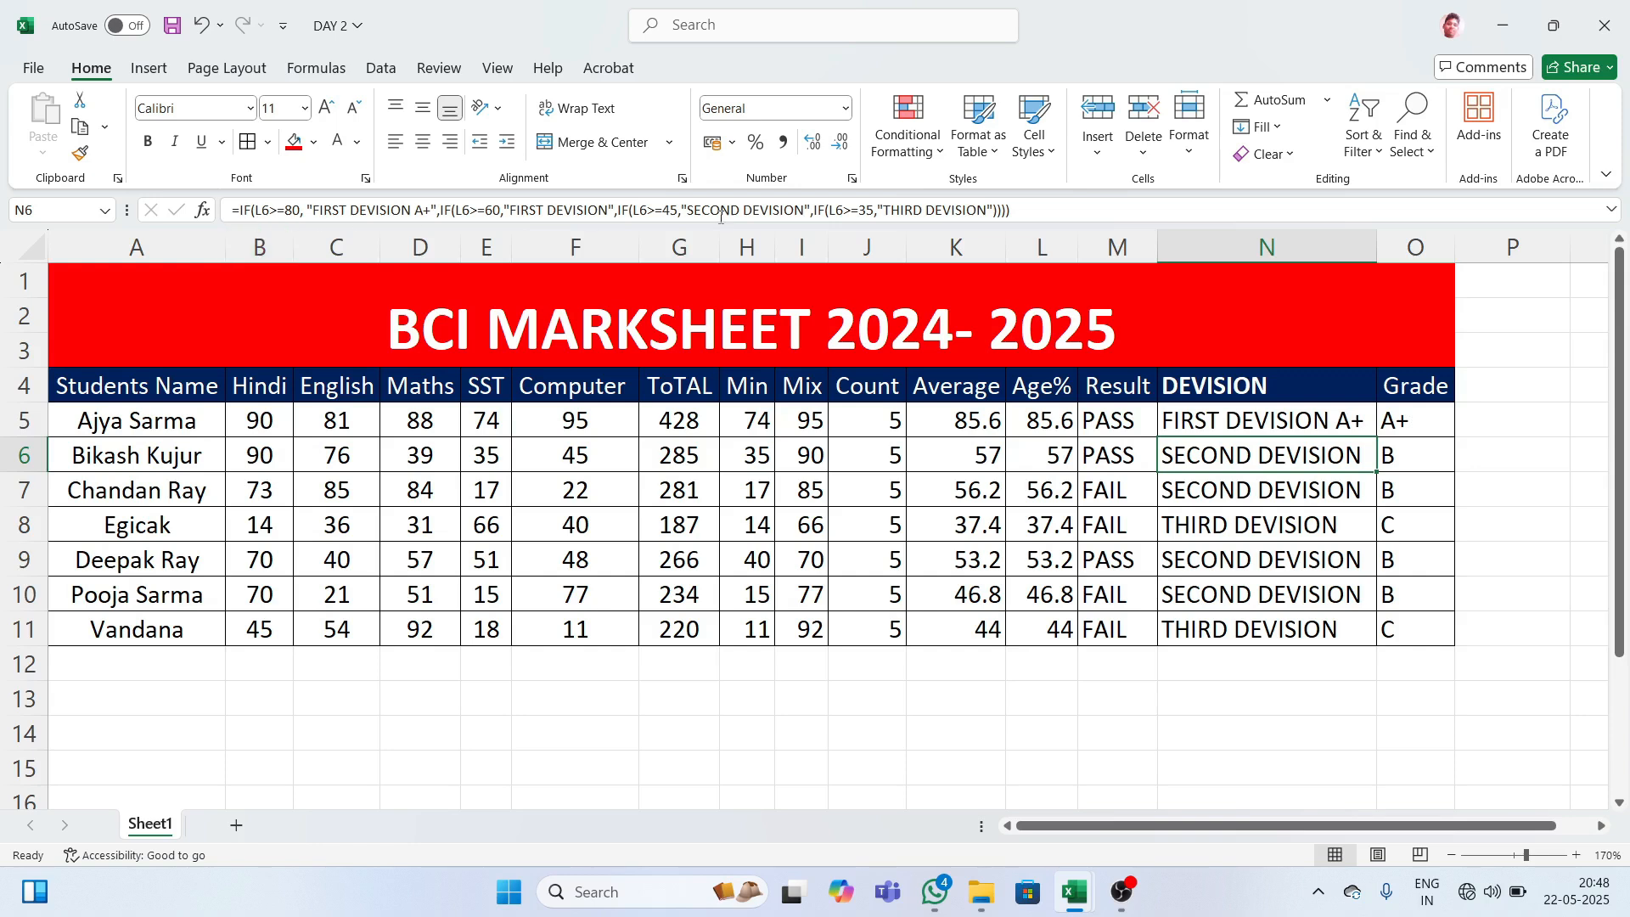
pyautogui.click(1240, 493)
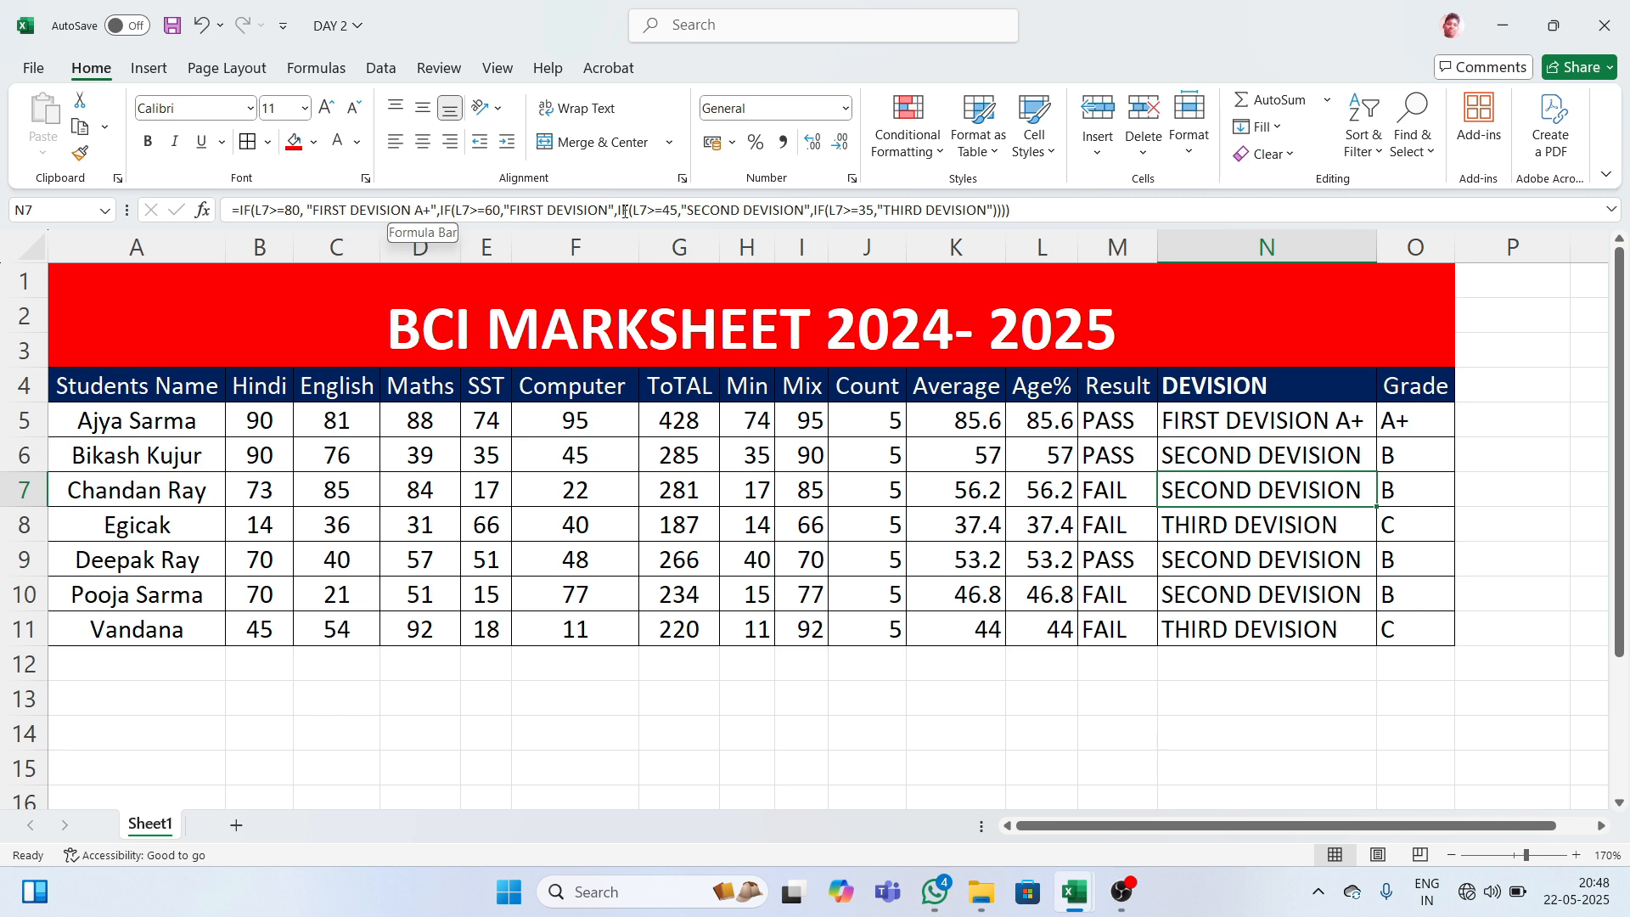
pyautogui.click(1205, 430)
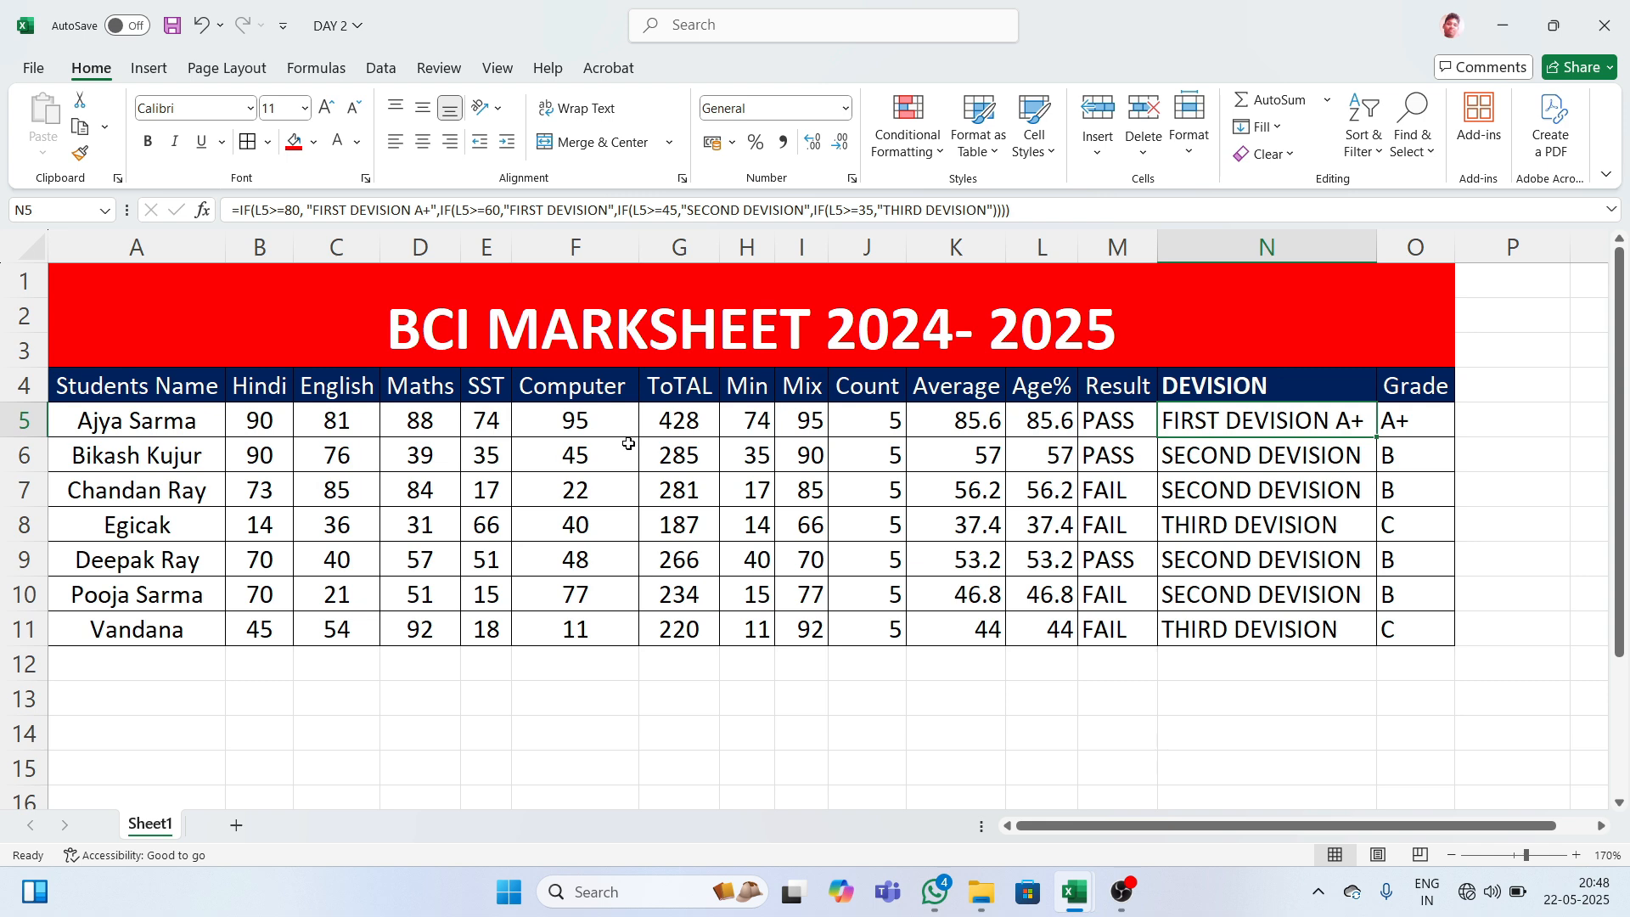
pyautogui.click(690, 424)
pyautogui.moveTo(746, 419); pyautogui.dragTo(753, 454)
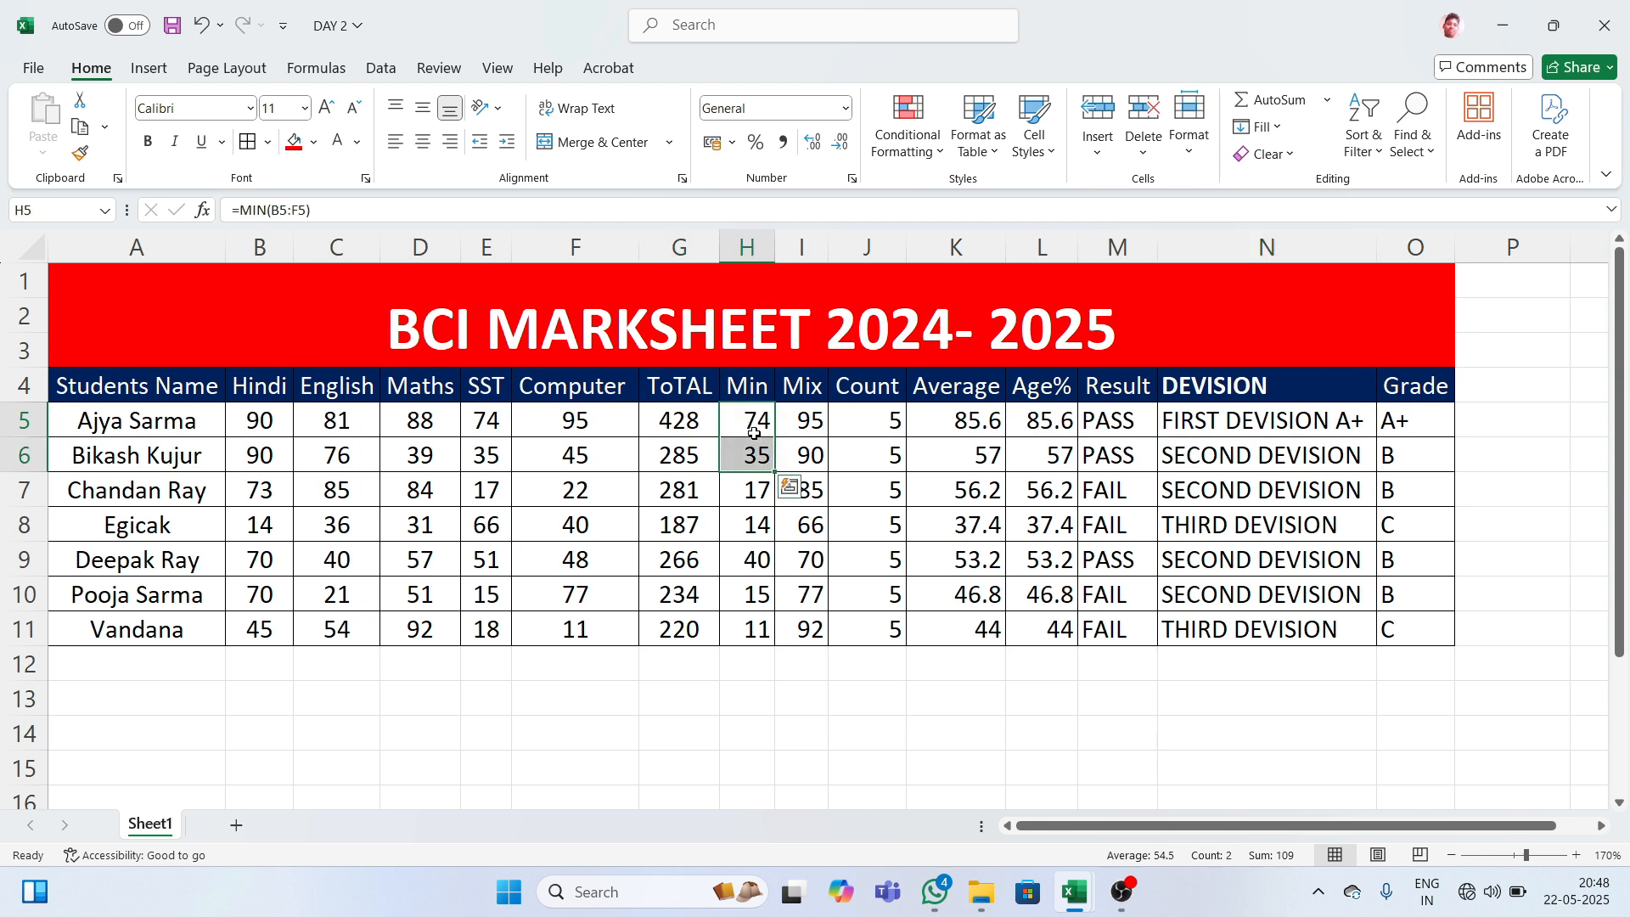
pyautogui.click(753, 422)
pyautogui.click(806, 420)
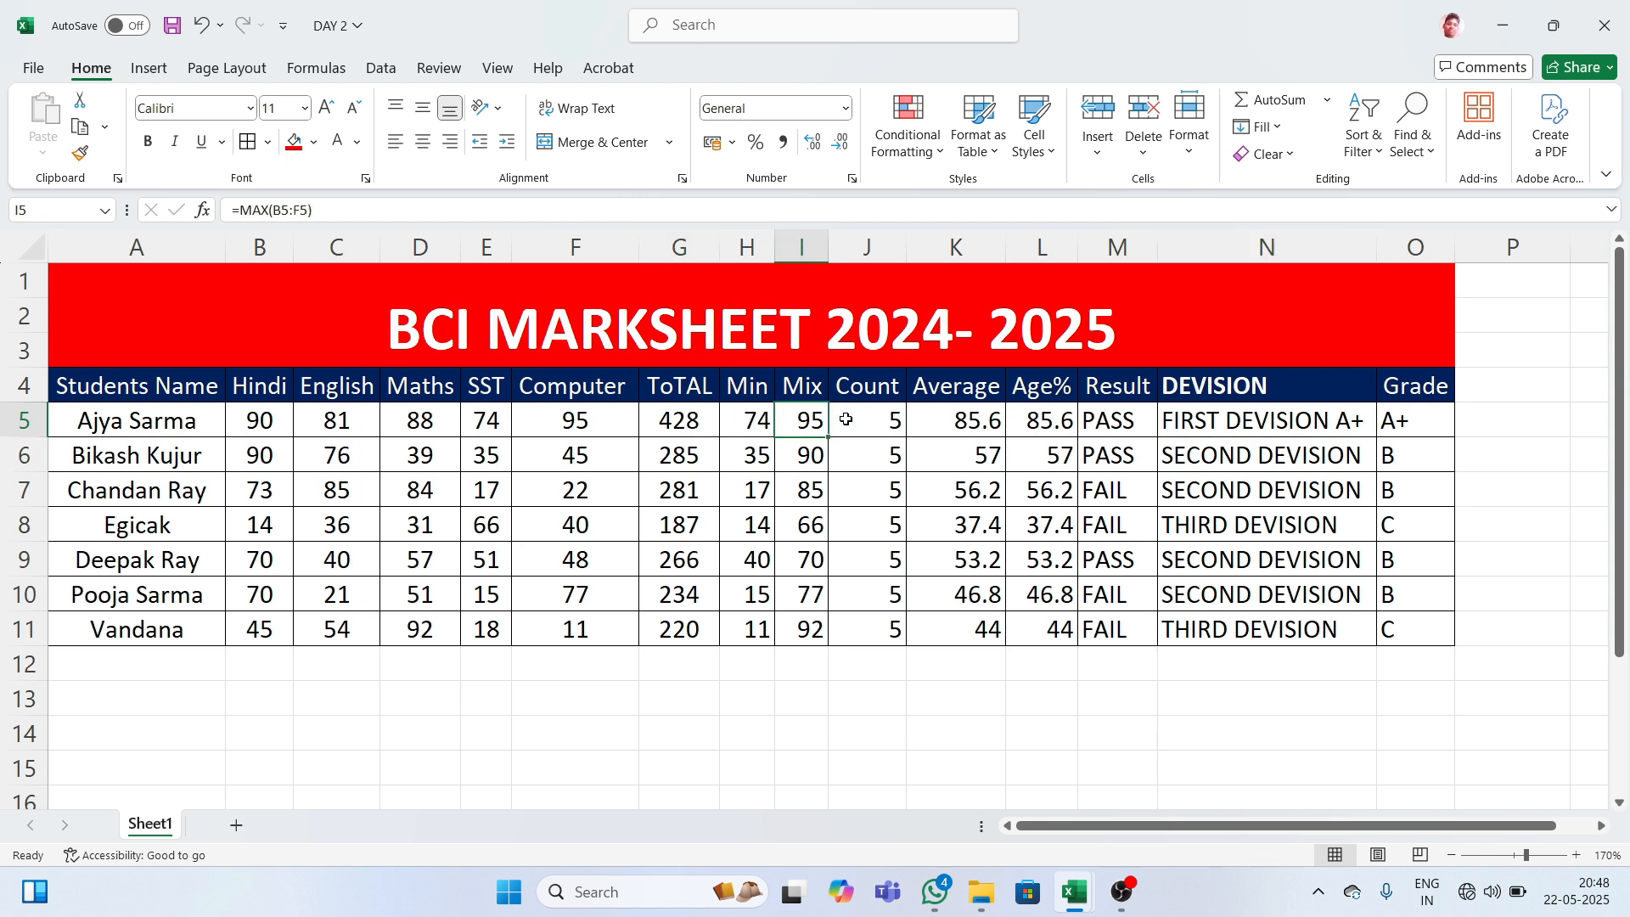
pyautogui.click(852, 419)
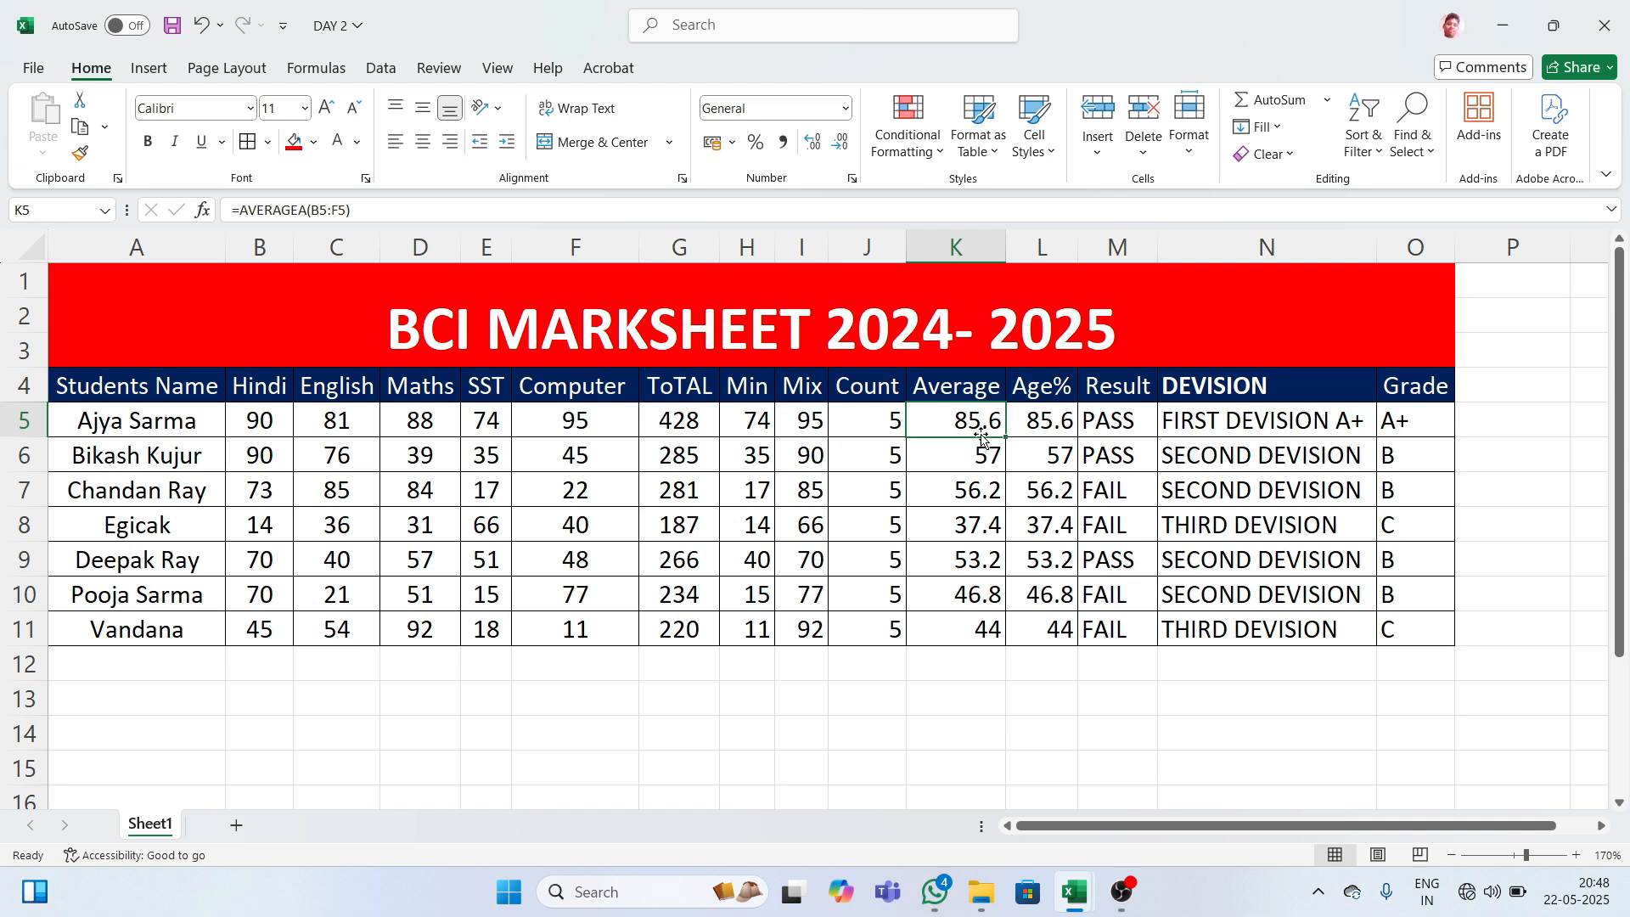
pyautogui.click(1054, 420)
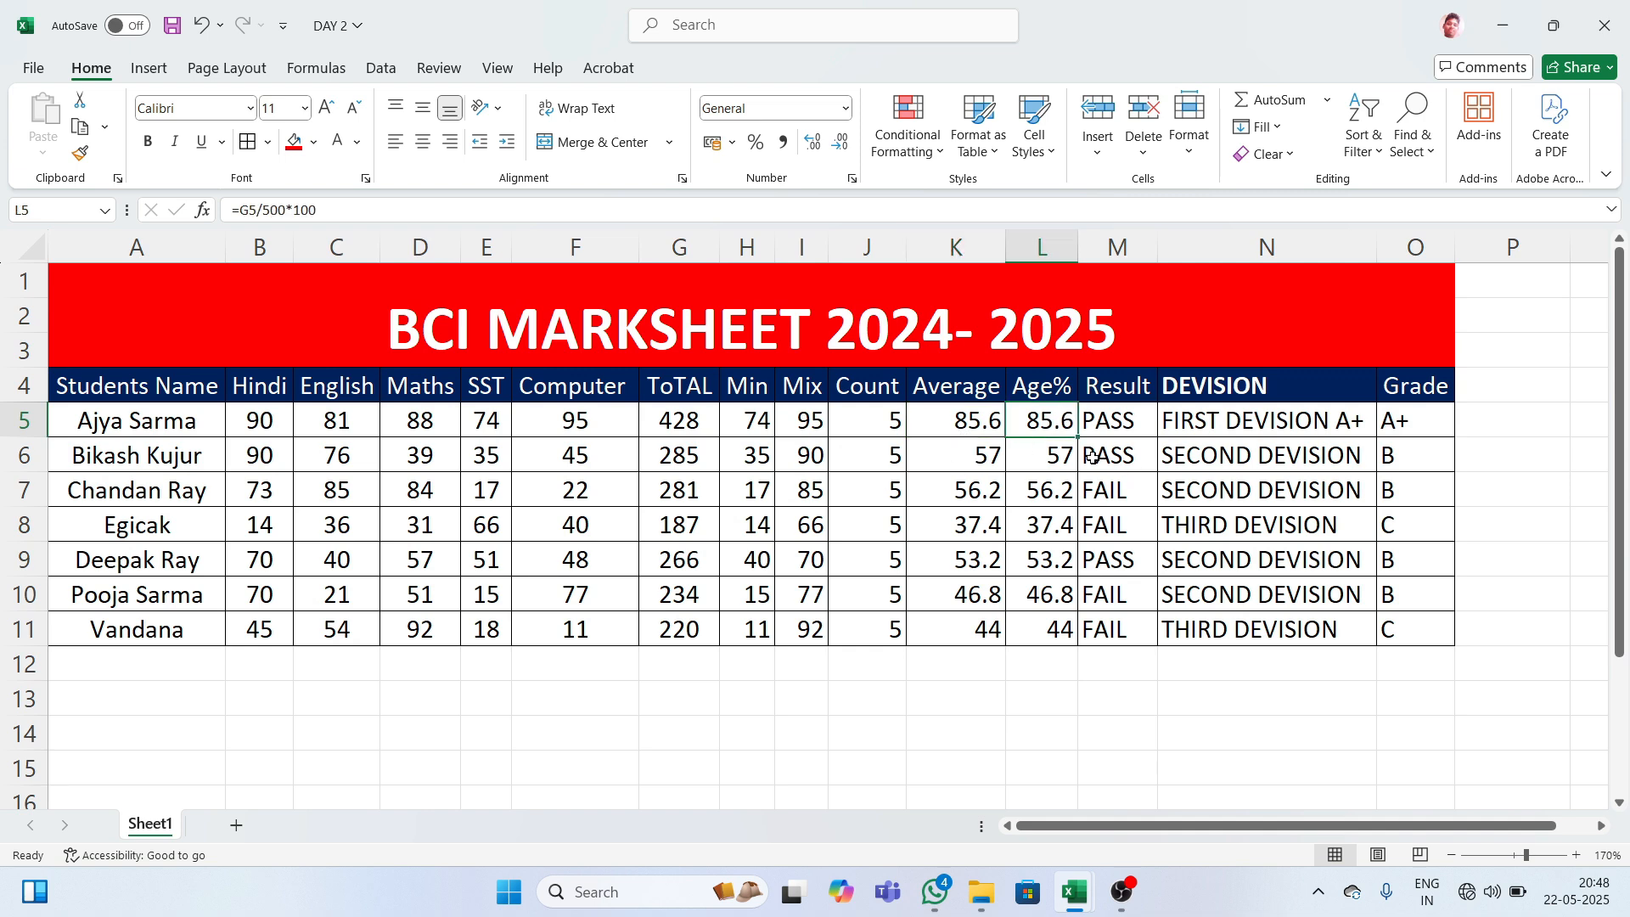
pyautogui.moveTo(967, 426); pyautogui.dragTo(1061, 633)
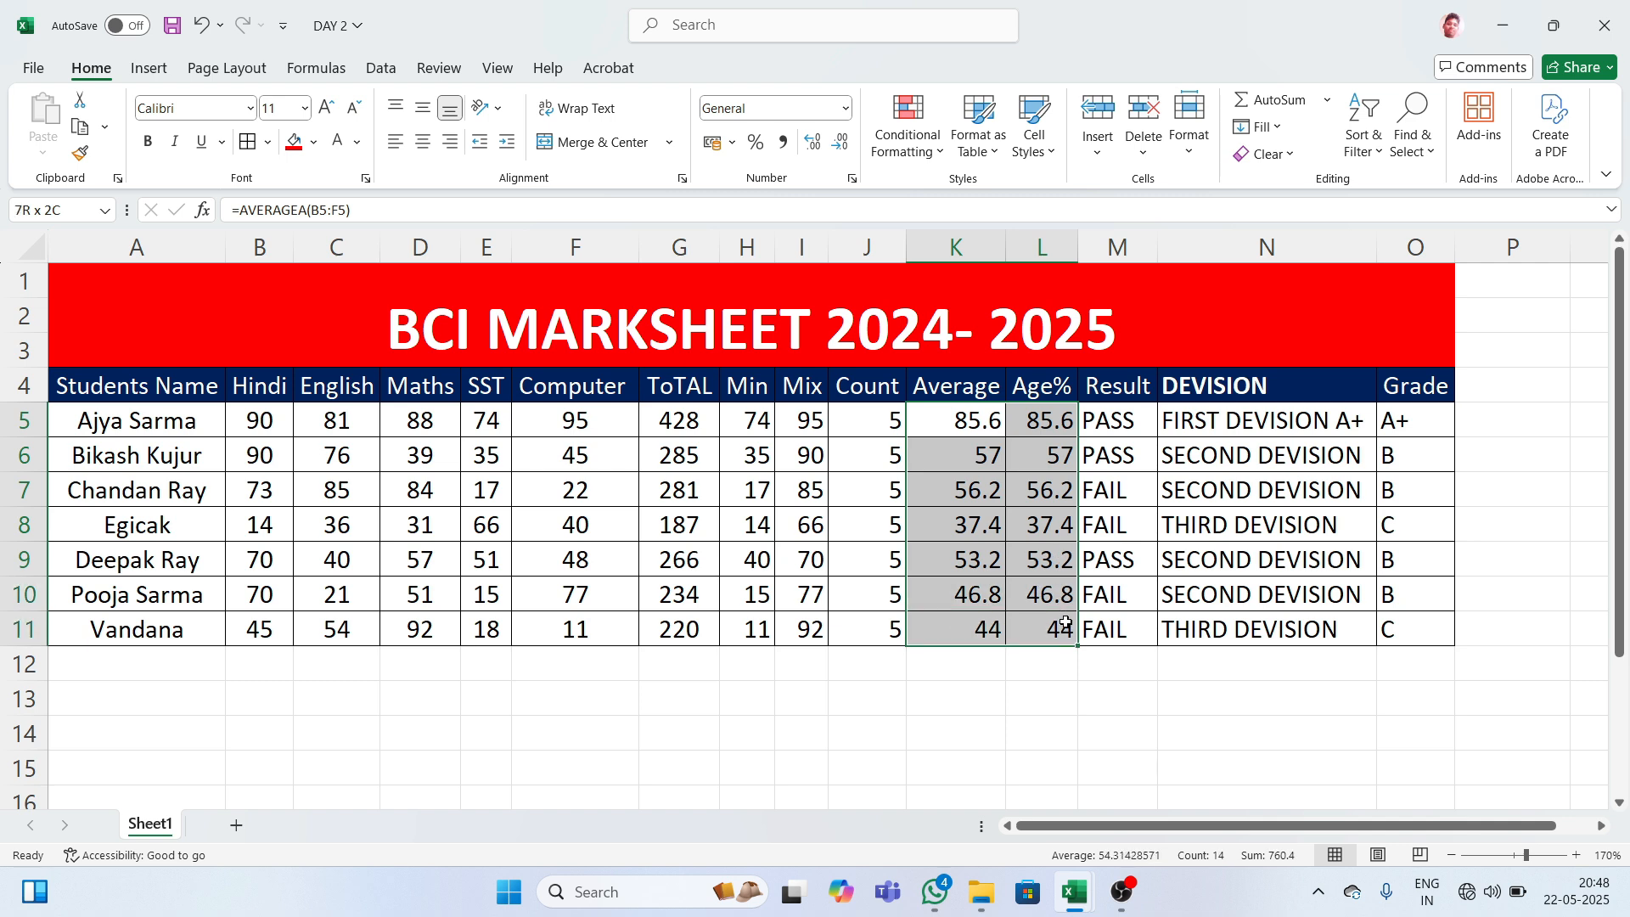
pyautogui.click(1050, 686)
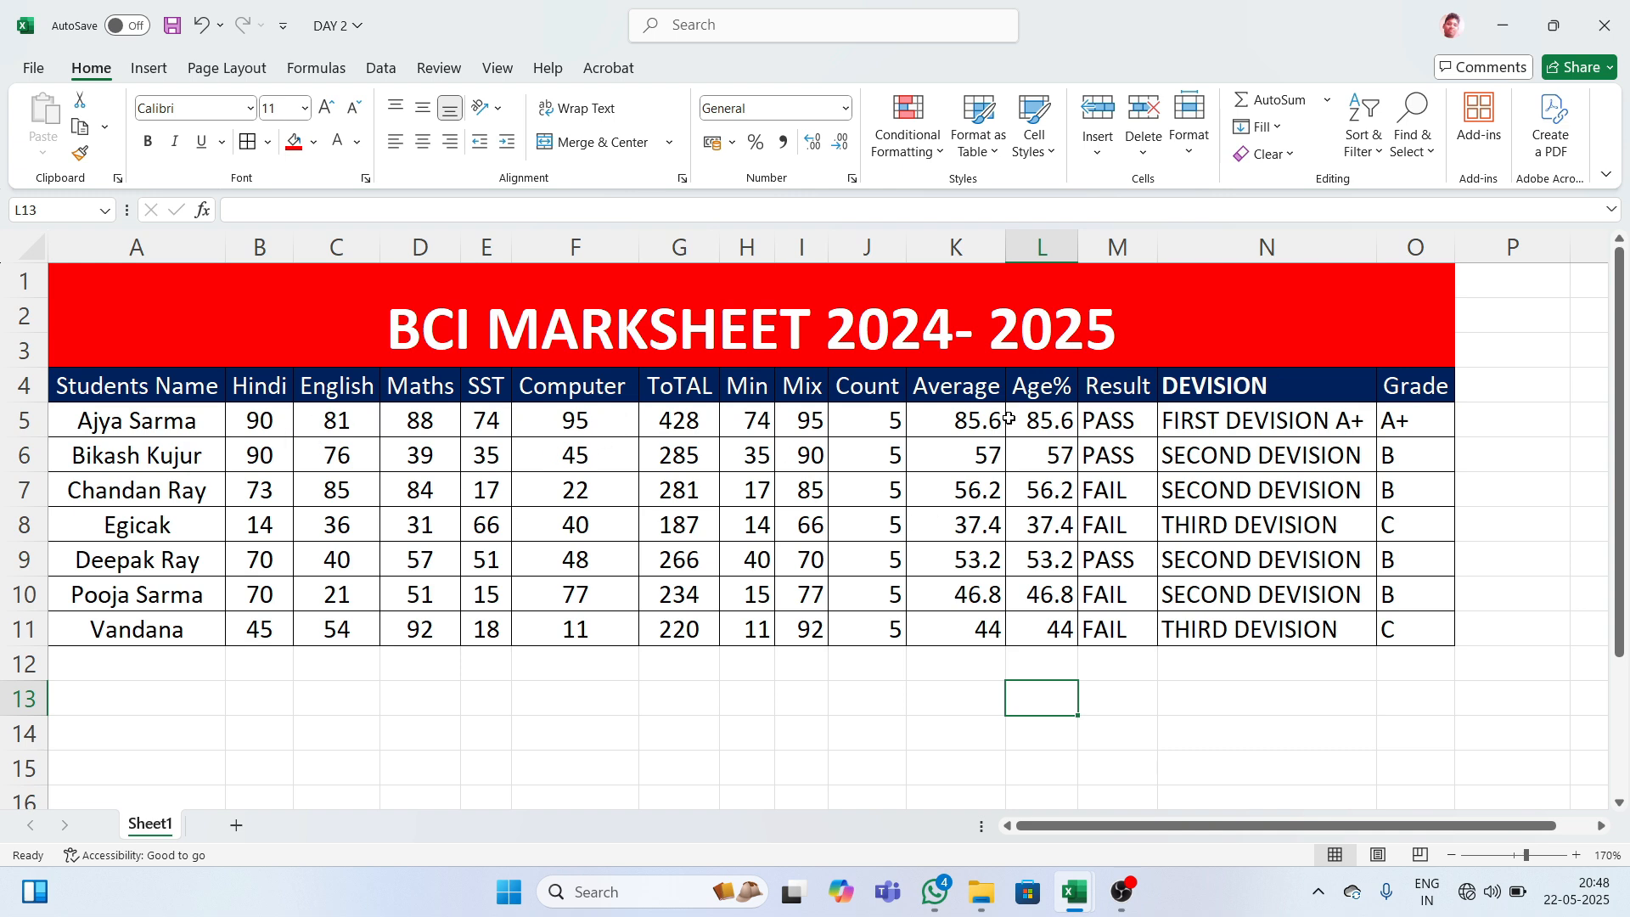
pyautogui.moveTo(991, 419); pyautogui.dragTo(1035, 623)
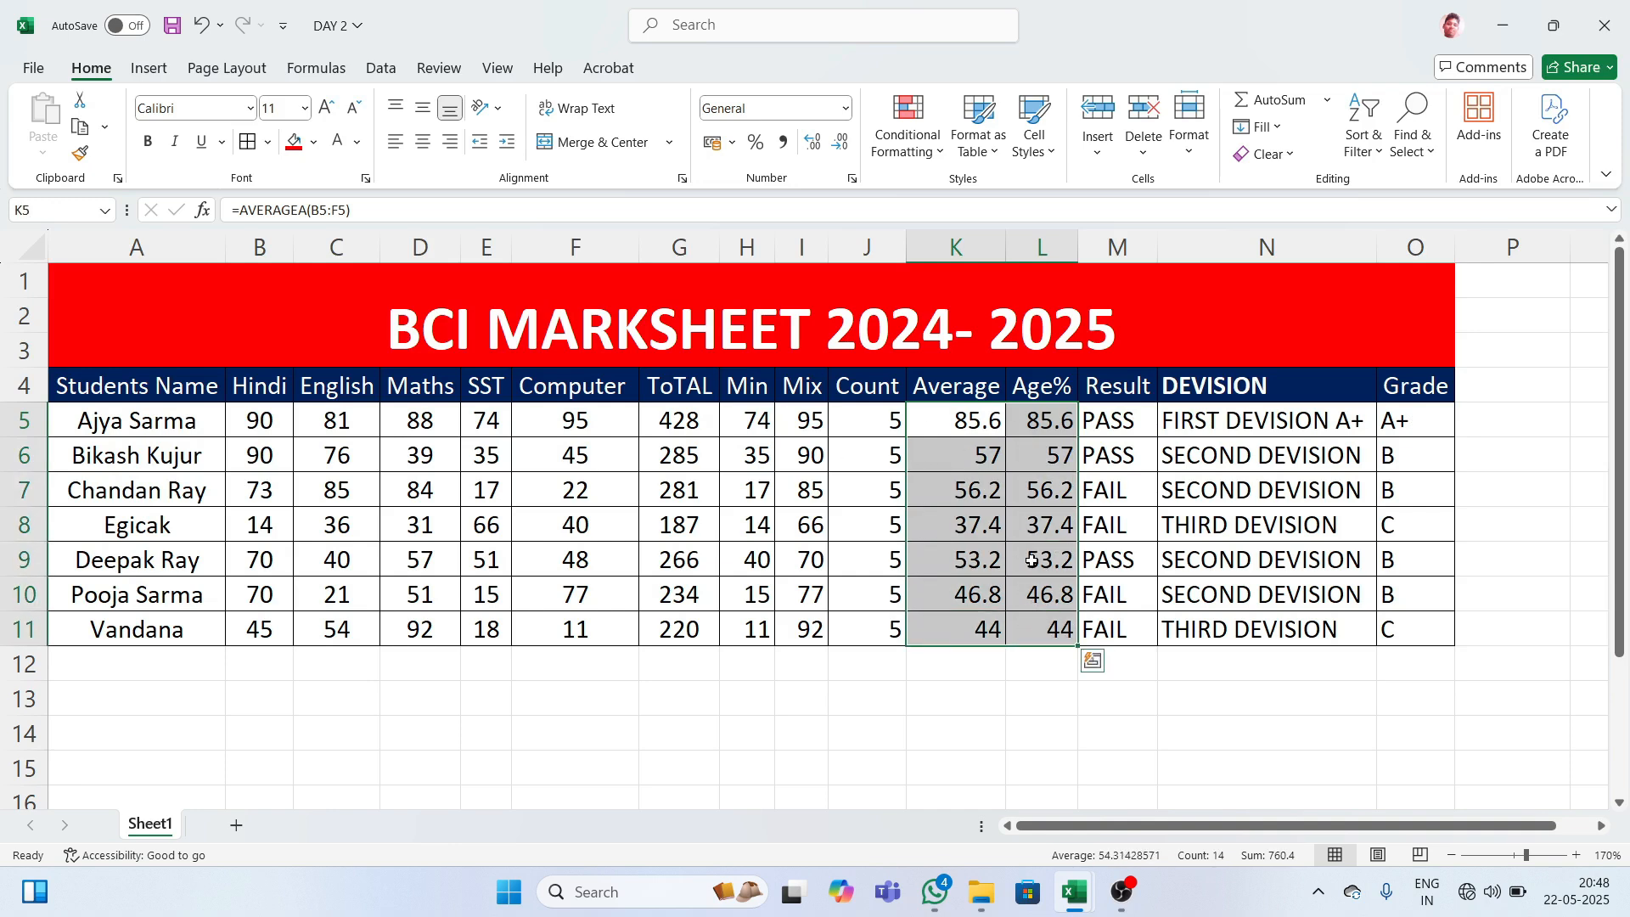
pyautogui.click(1196, 679)
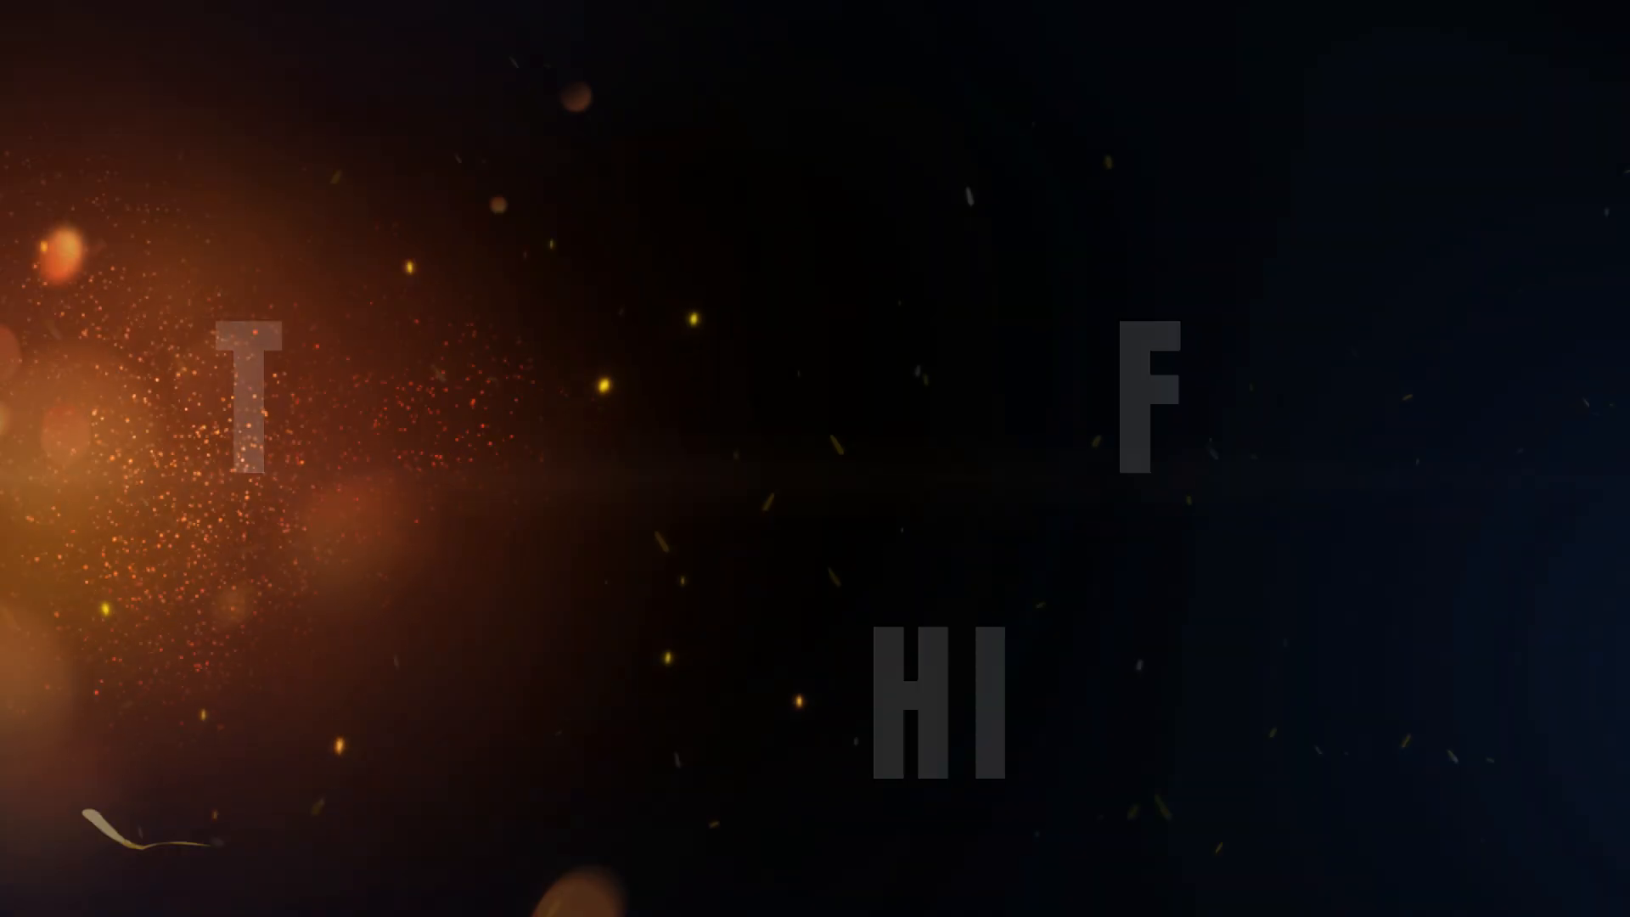